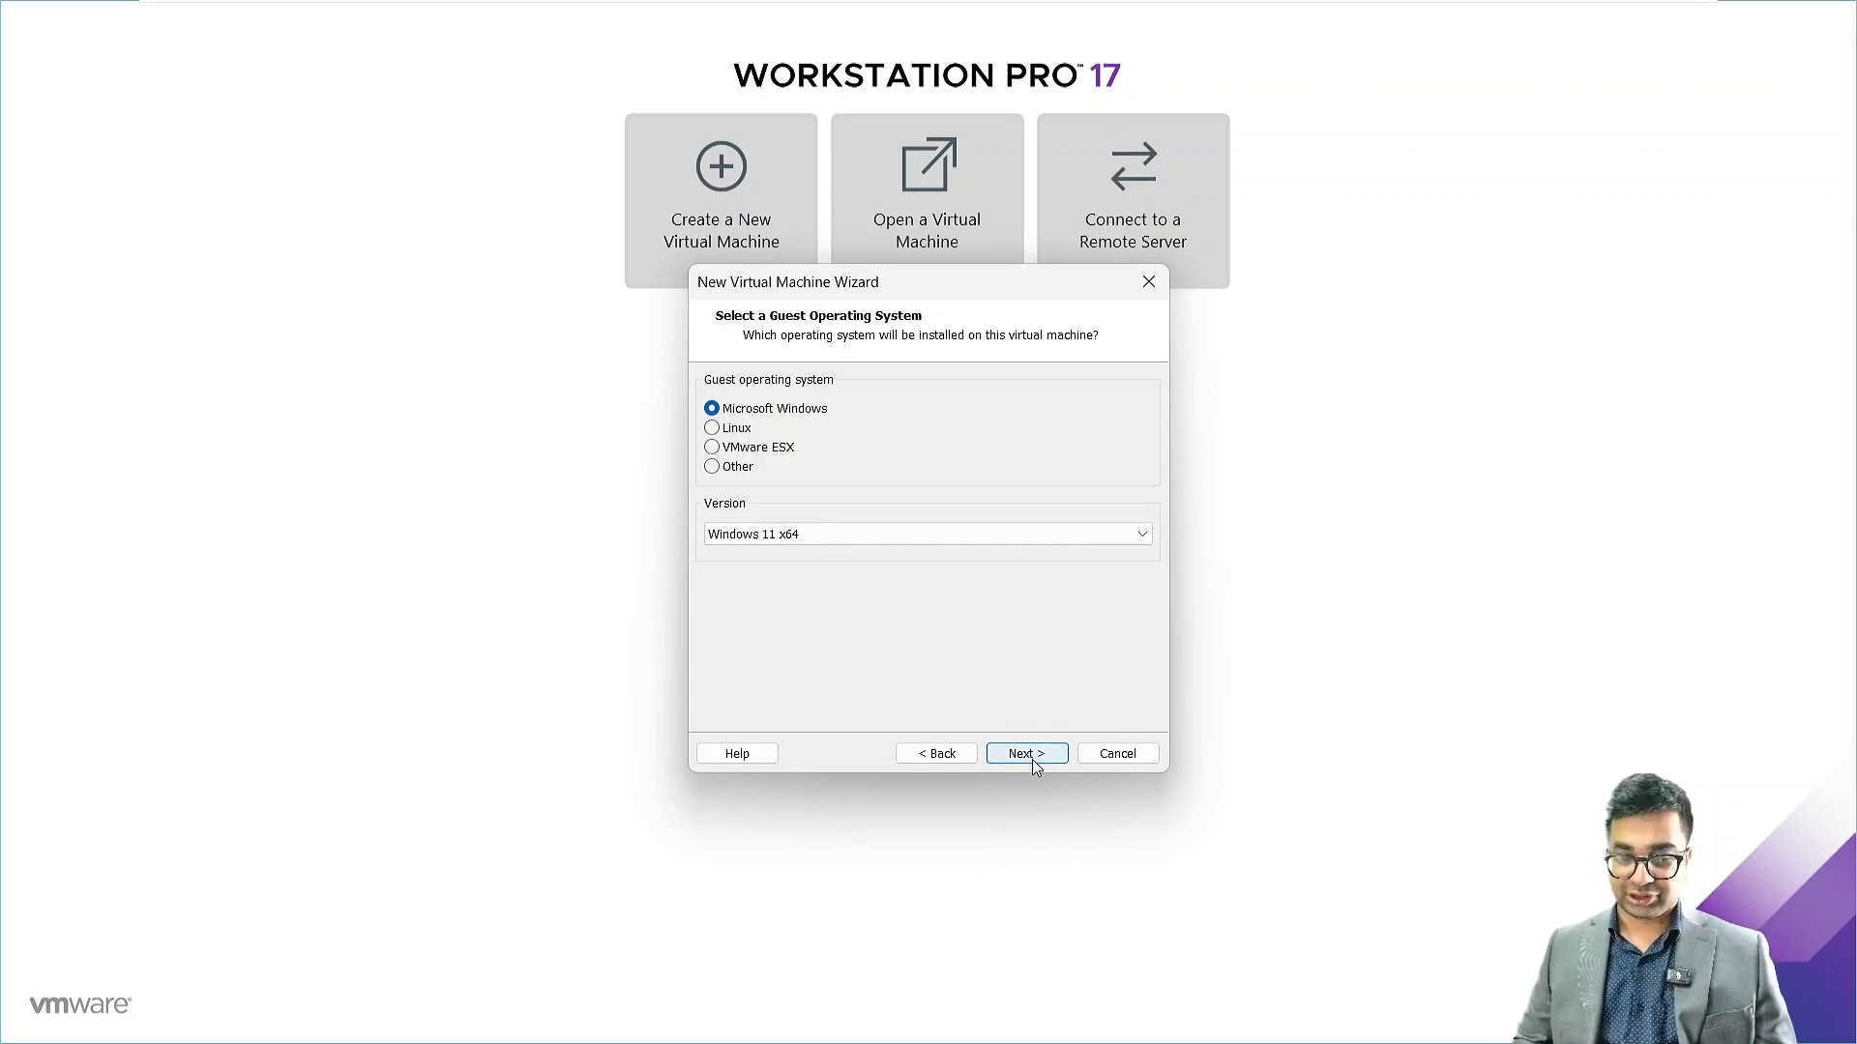
Name the VM NITAWKST01 and store it in a new NITAWKST01 folder inside Exchange Labs
{"action": "left_click", "coordinate": [1027, 755]}
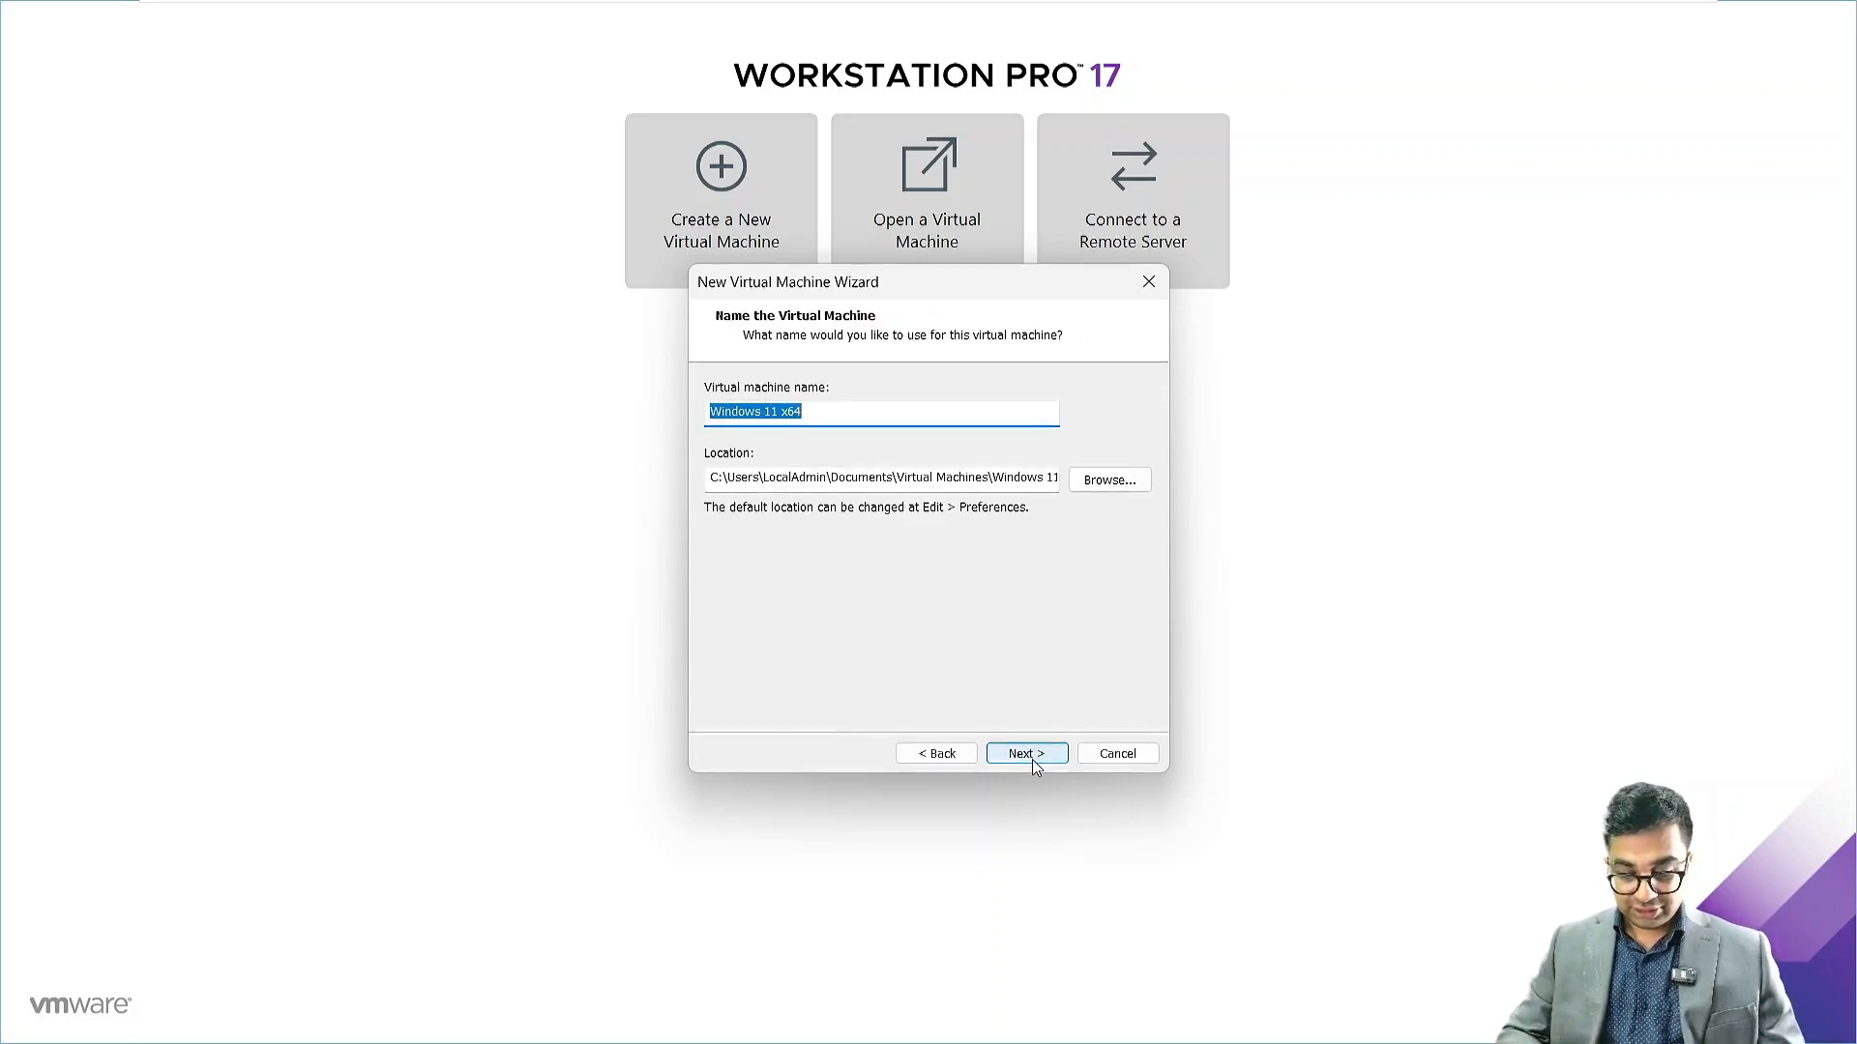
{"action": "type", "text": "NITAWKST01"}
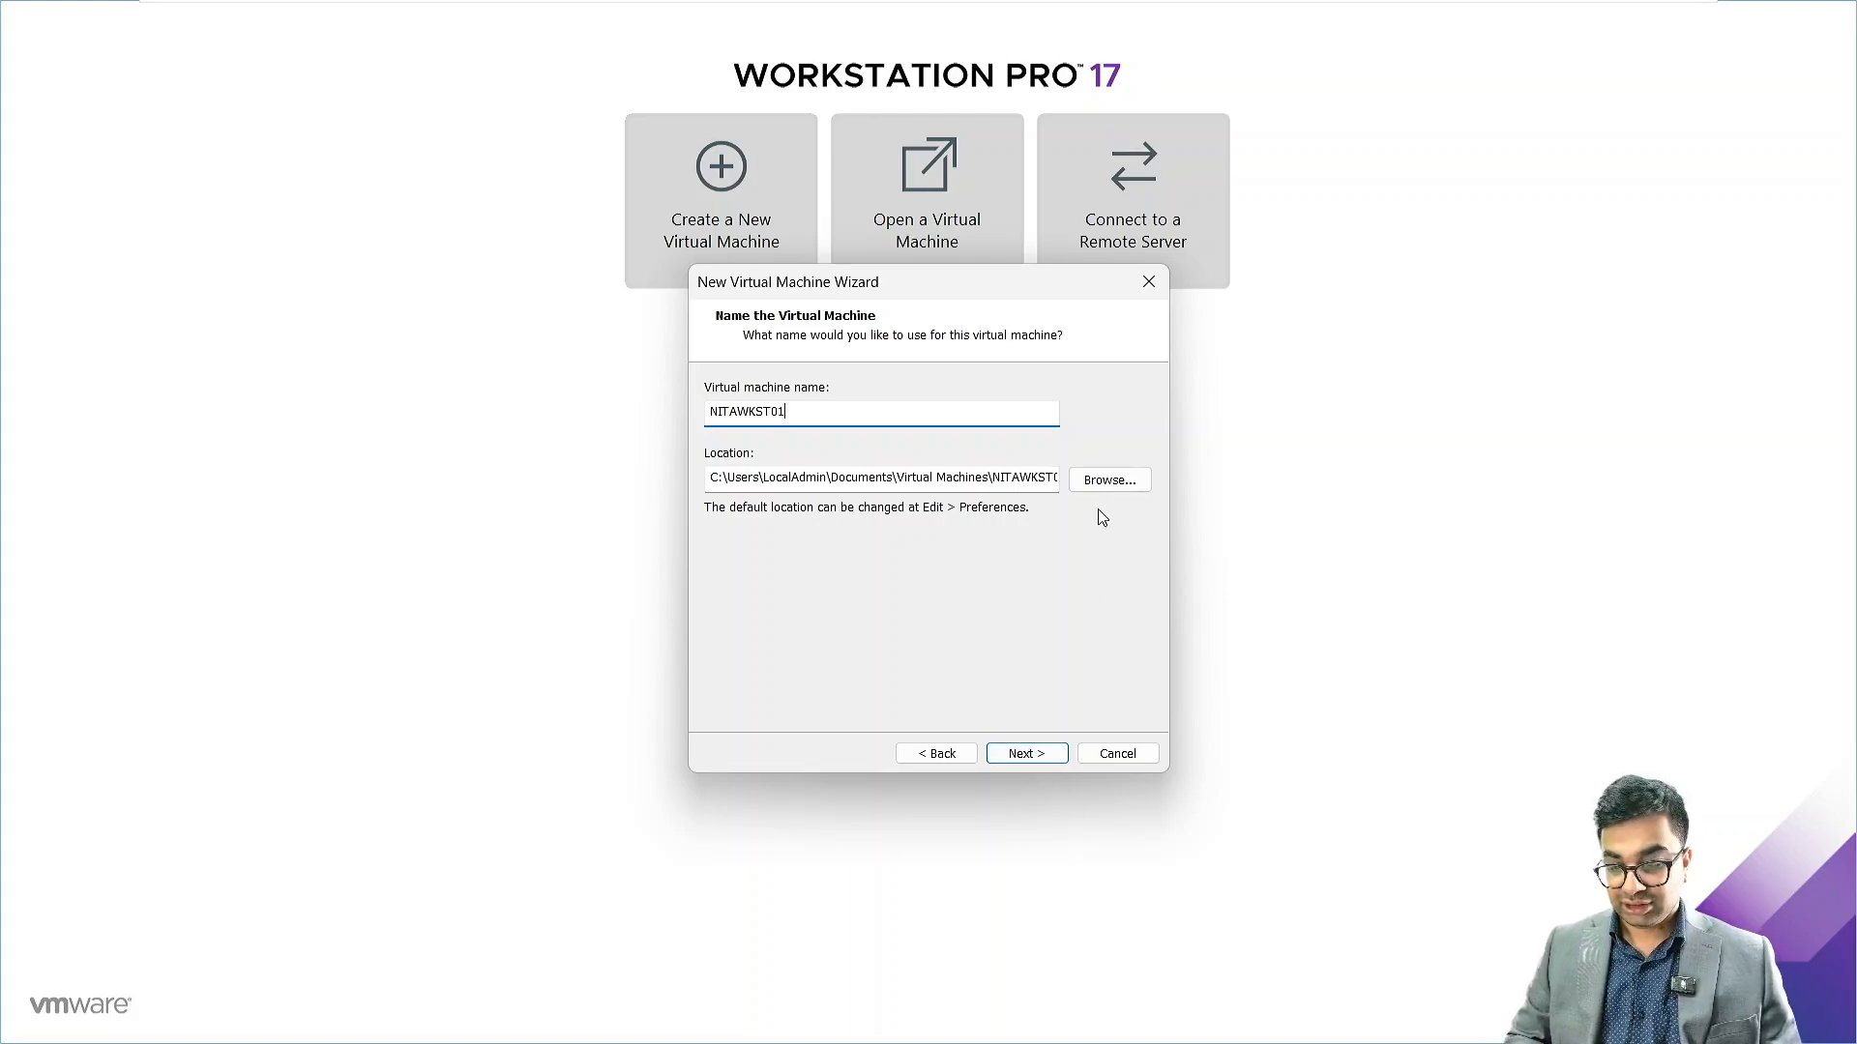
{"action": "left_click", "coordinate": [1109, 480]}
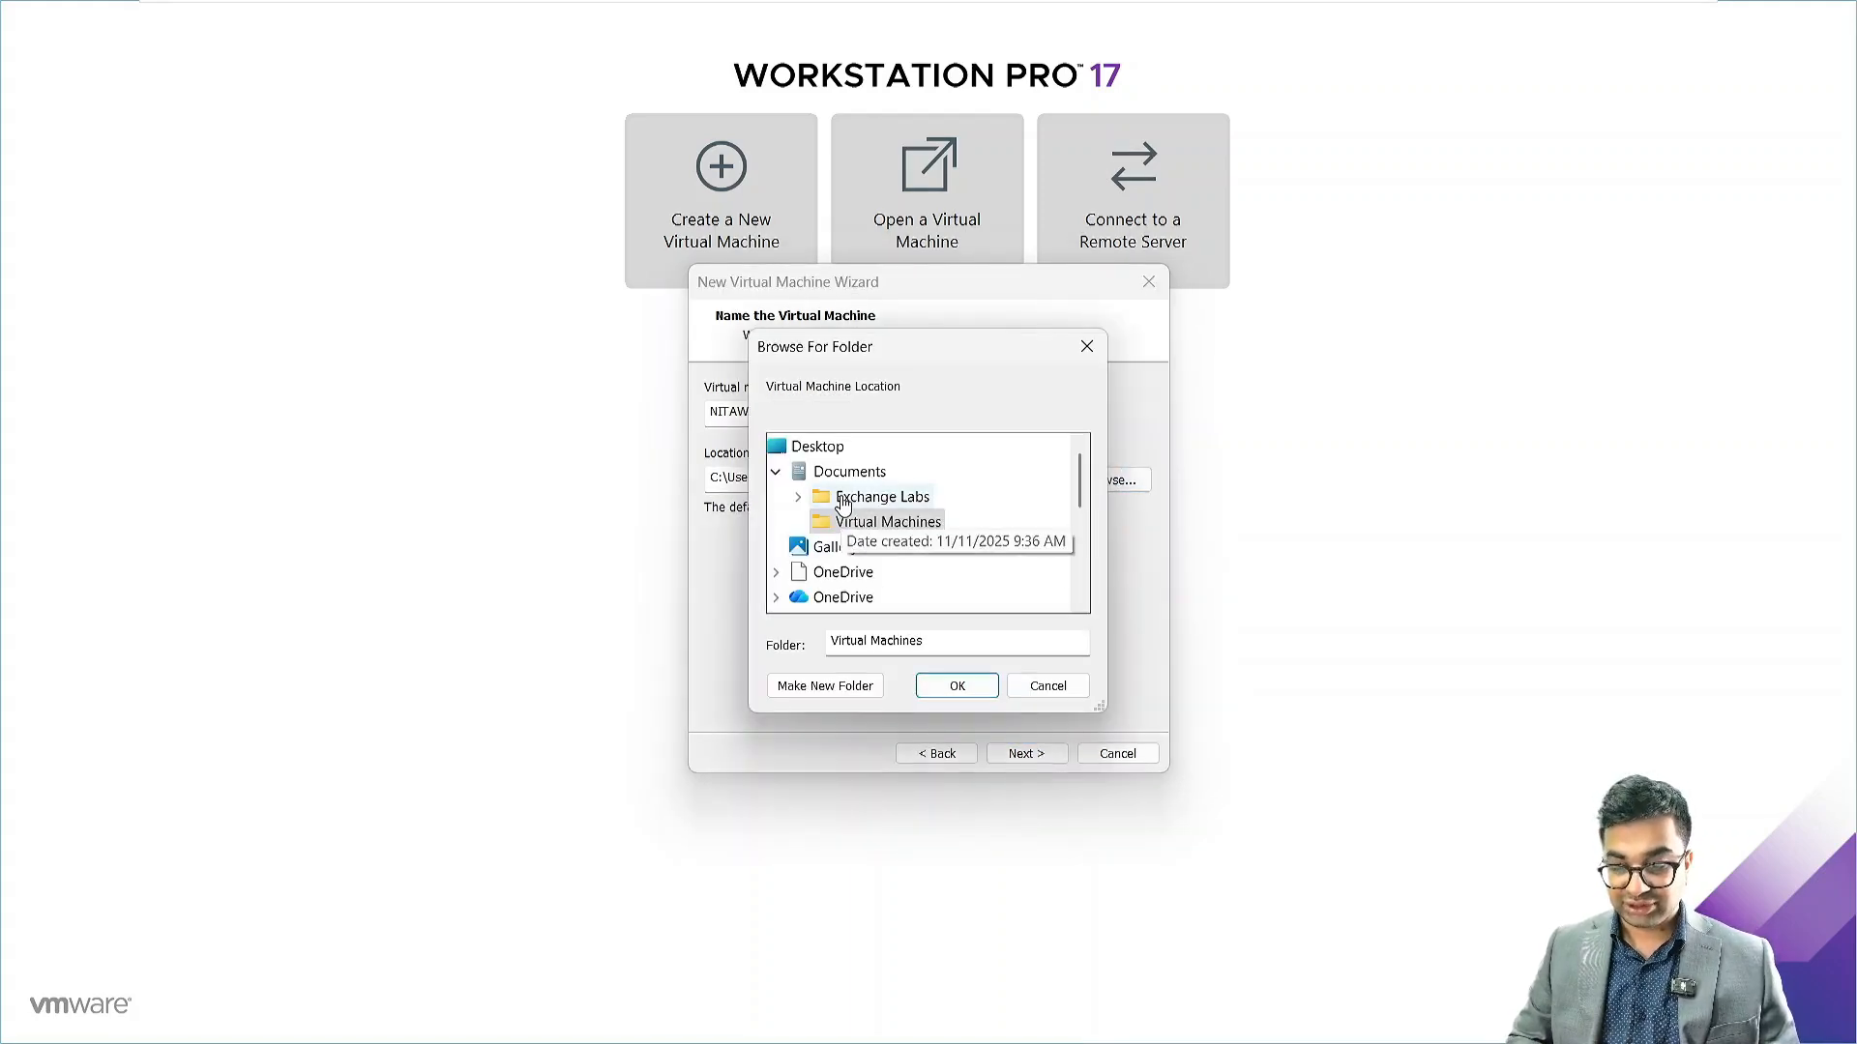
{"action": "double_click", "coordinate": [853, 490]}
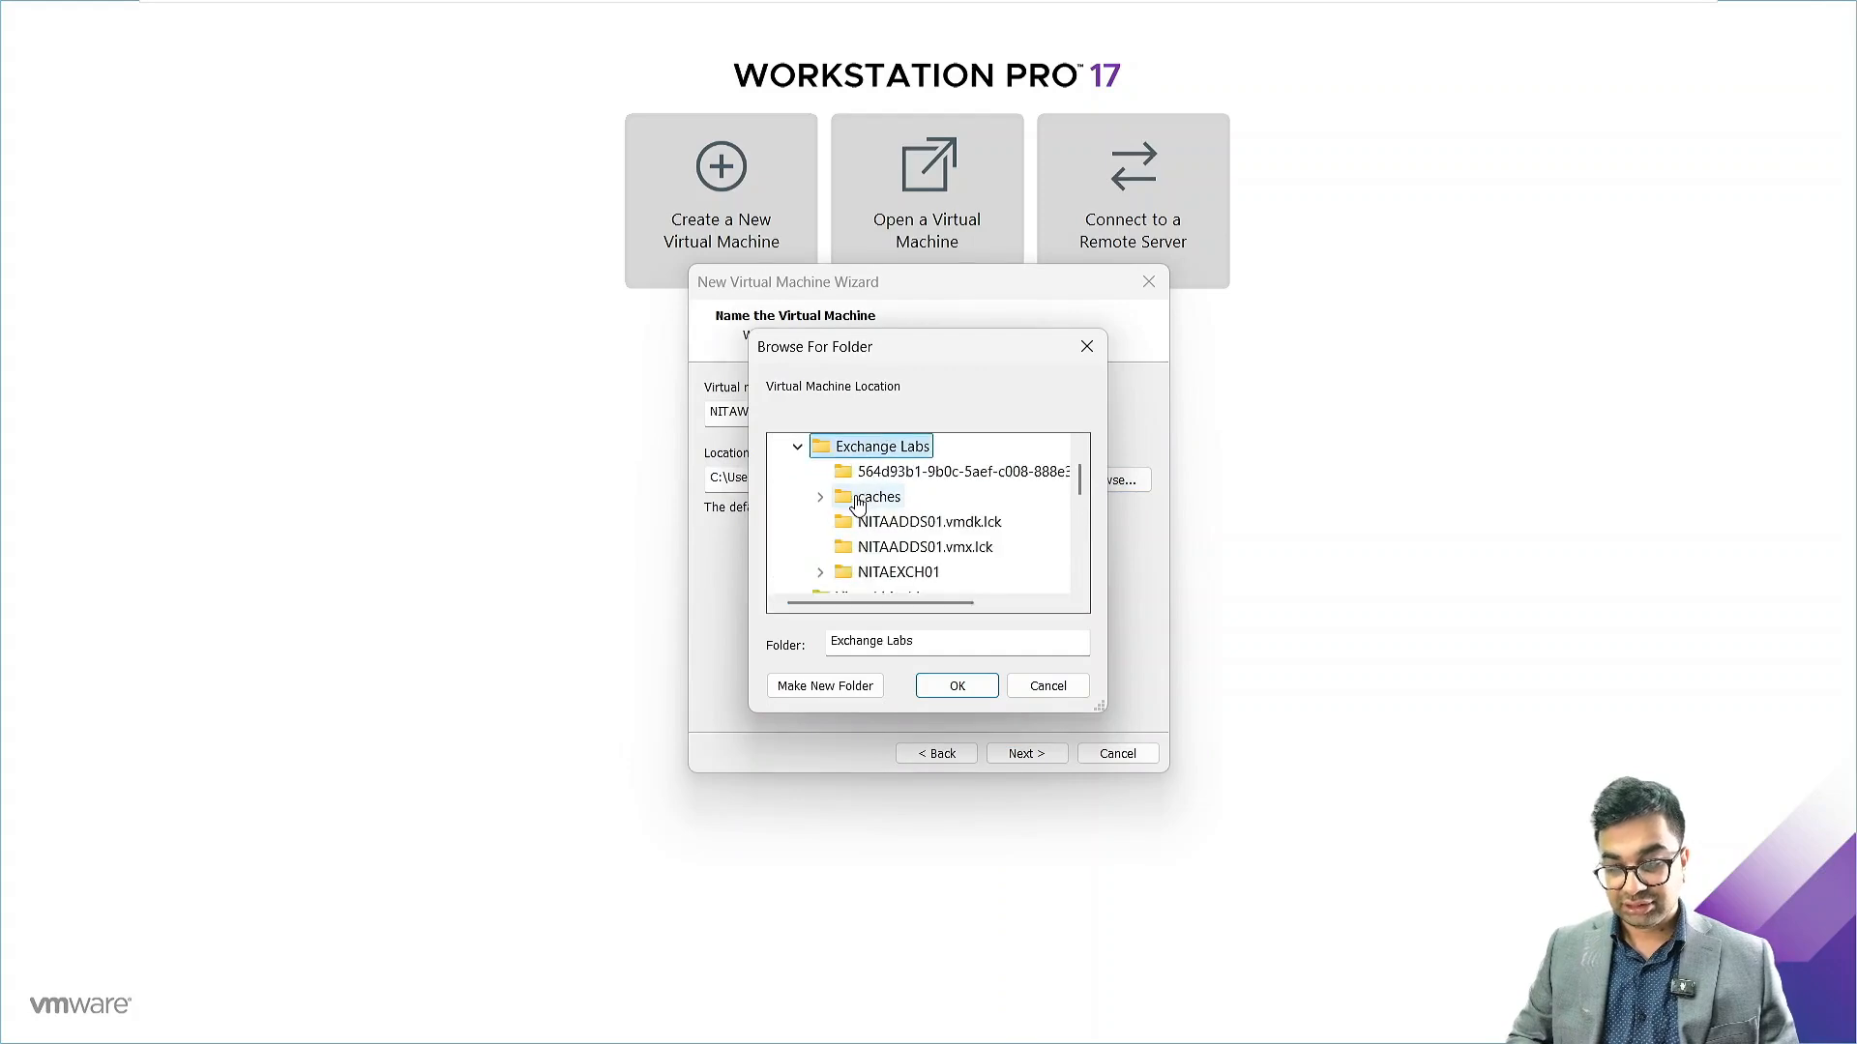
{"action": "left_click", "coordinate": [856, 685]}
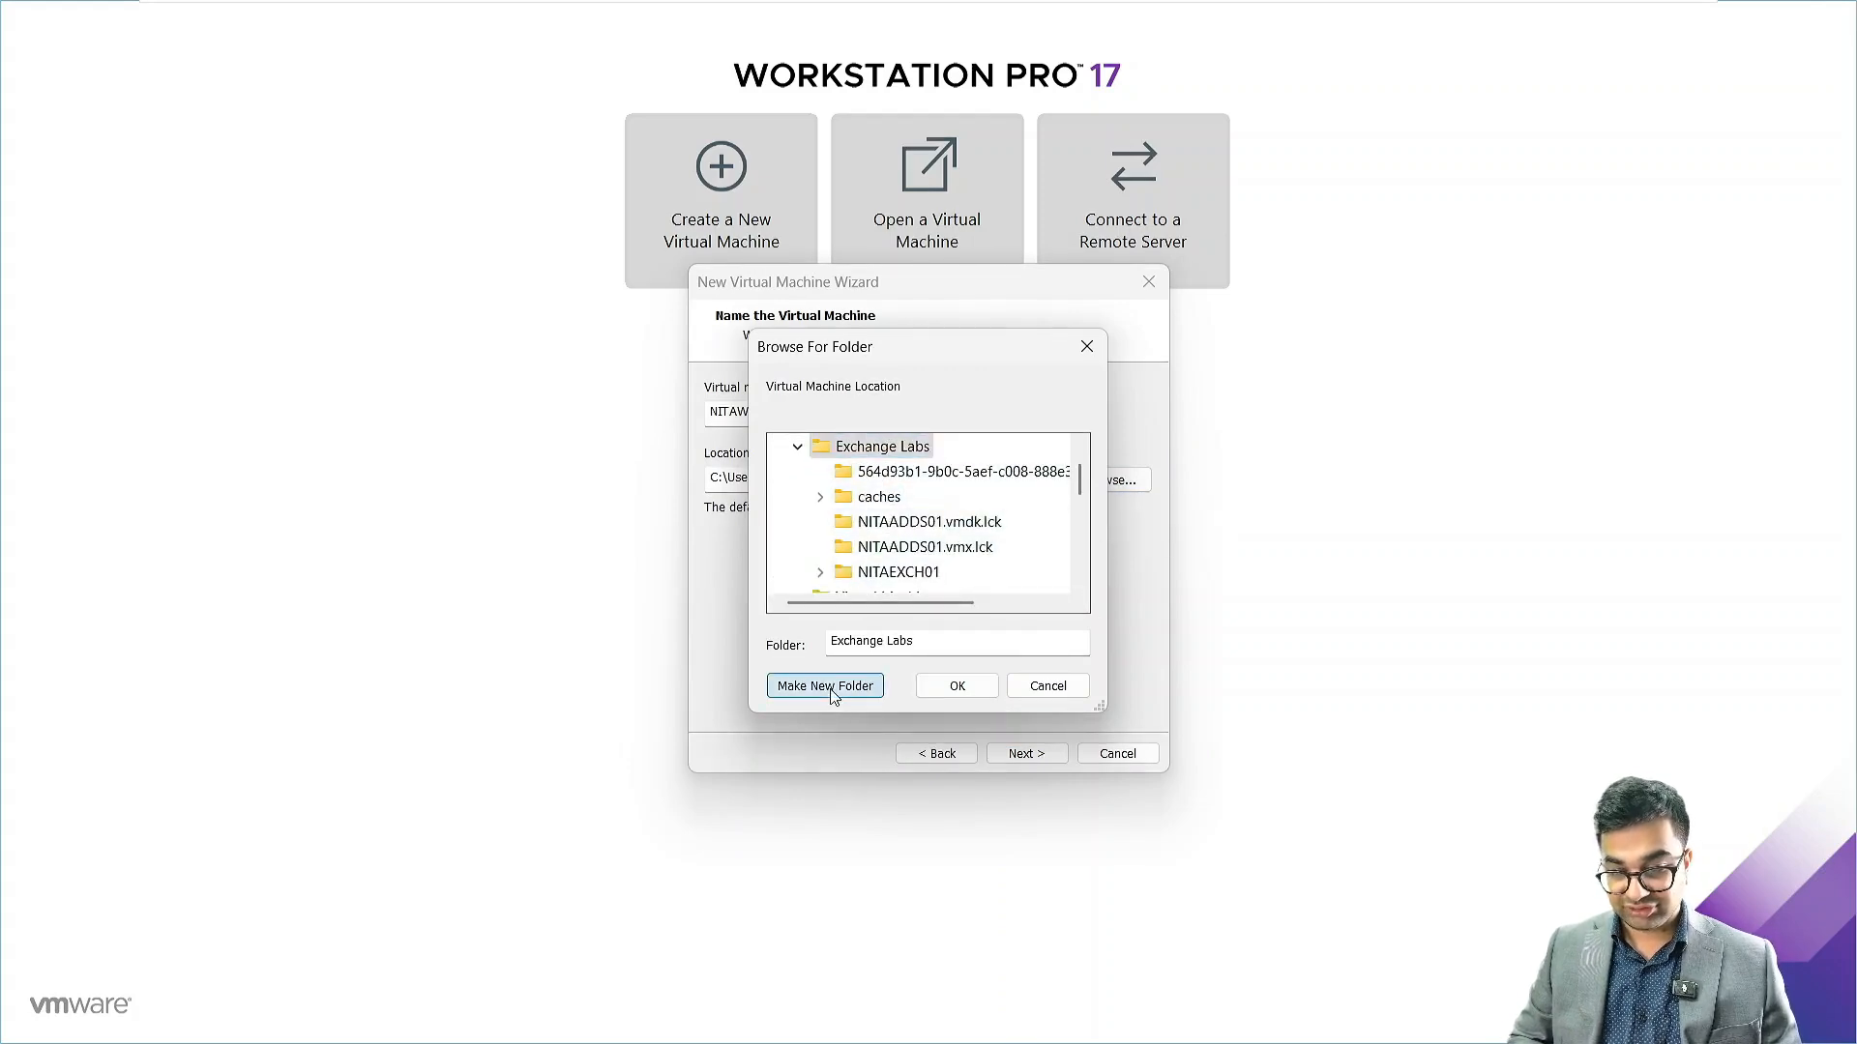
{"action": "type", "text": "NI"}
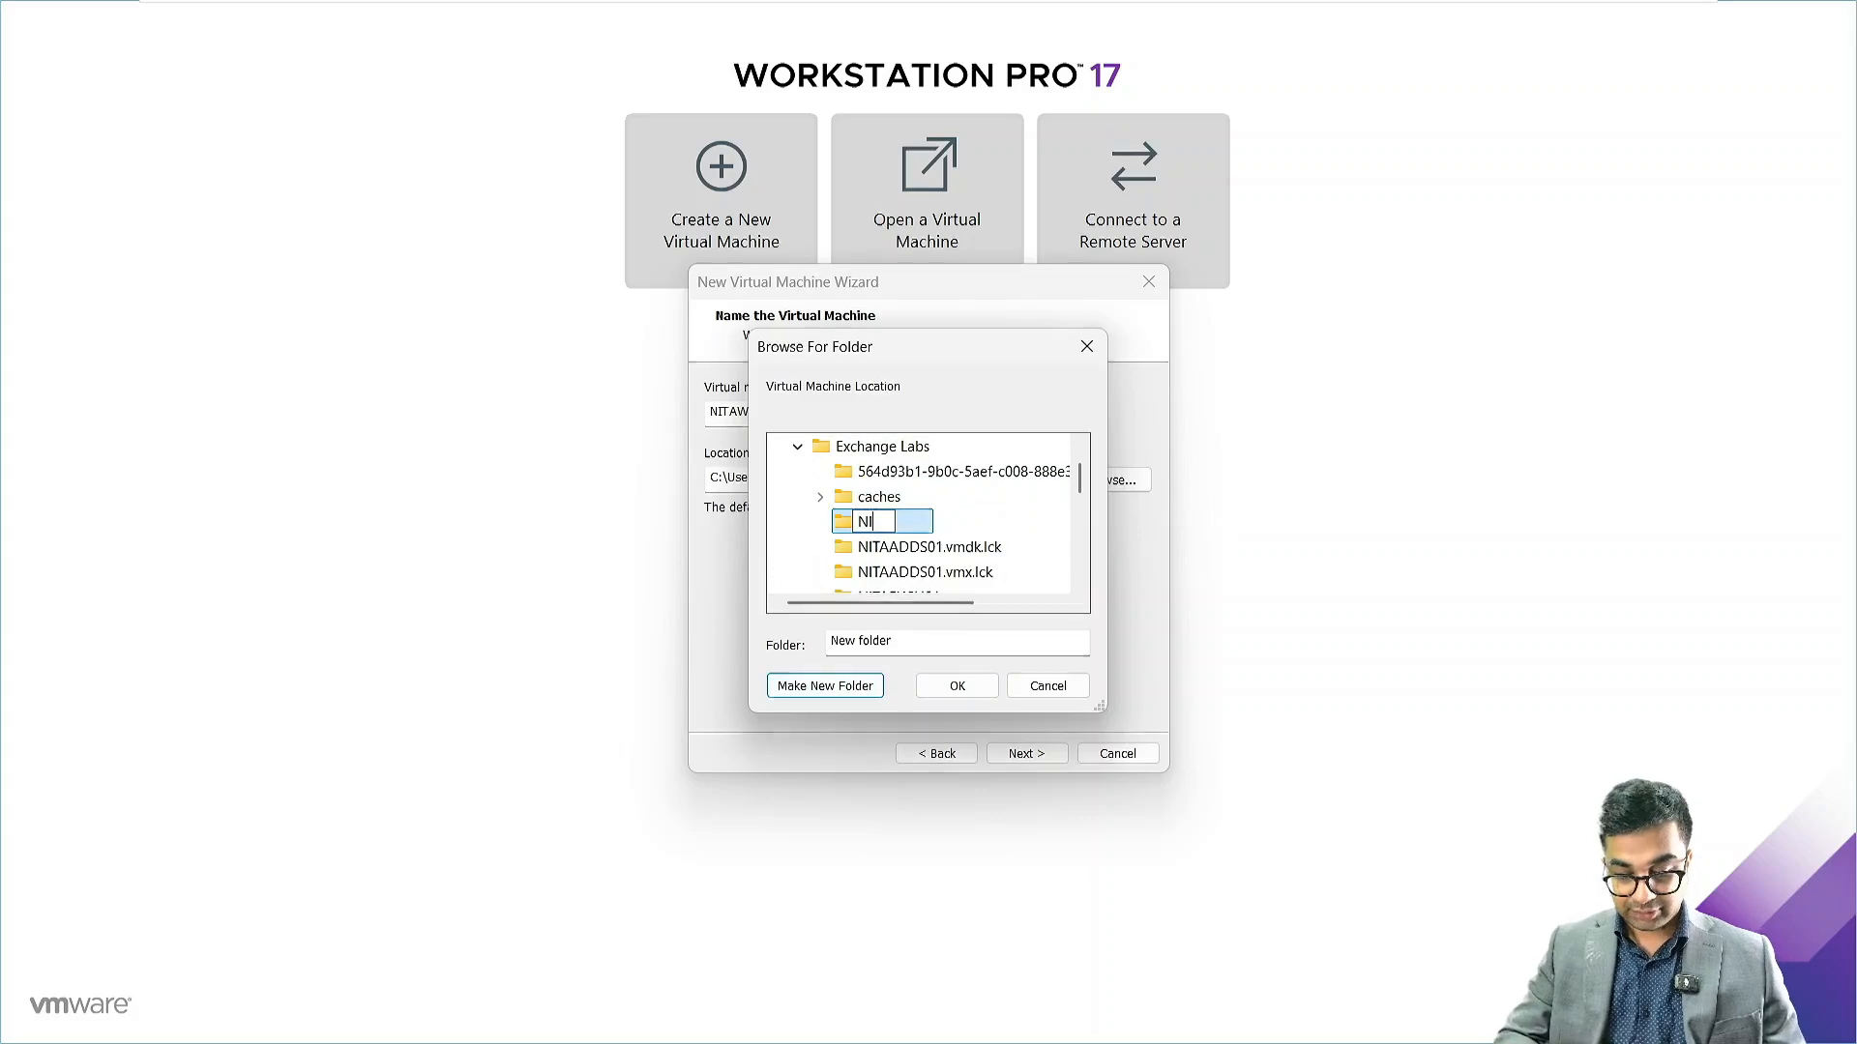
{"action": "type", "text": "TAWKST01"}
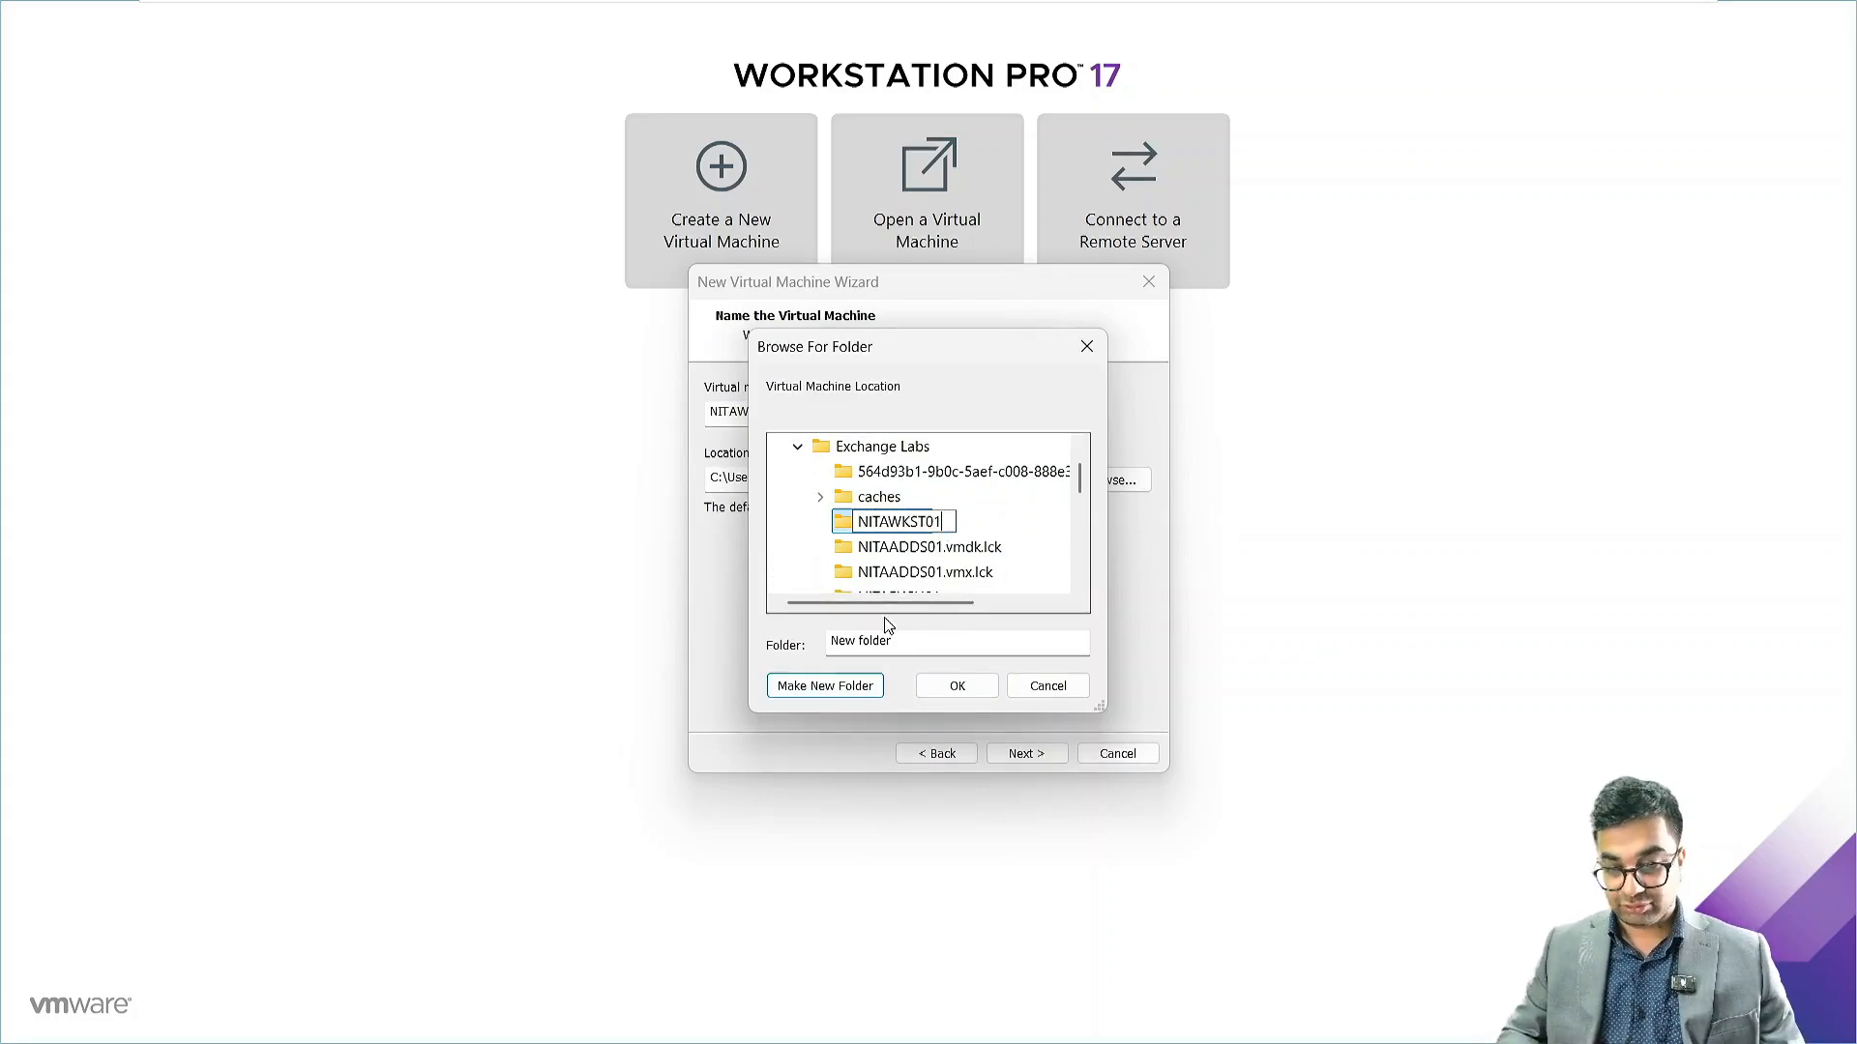
{"action": "key", "text": "Return"}
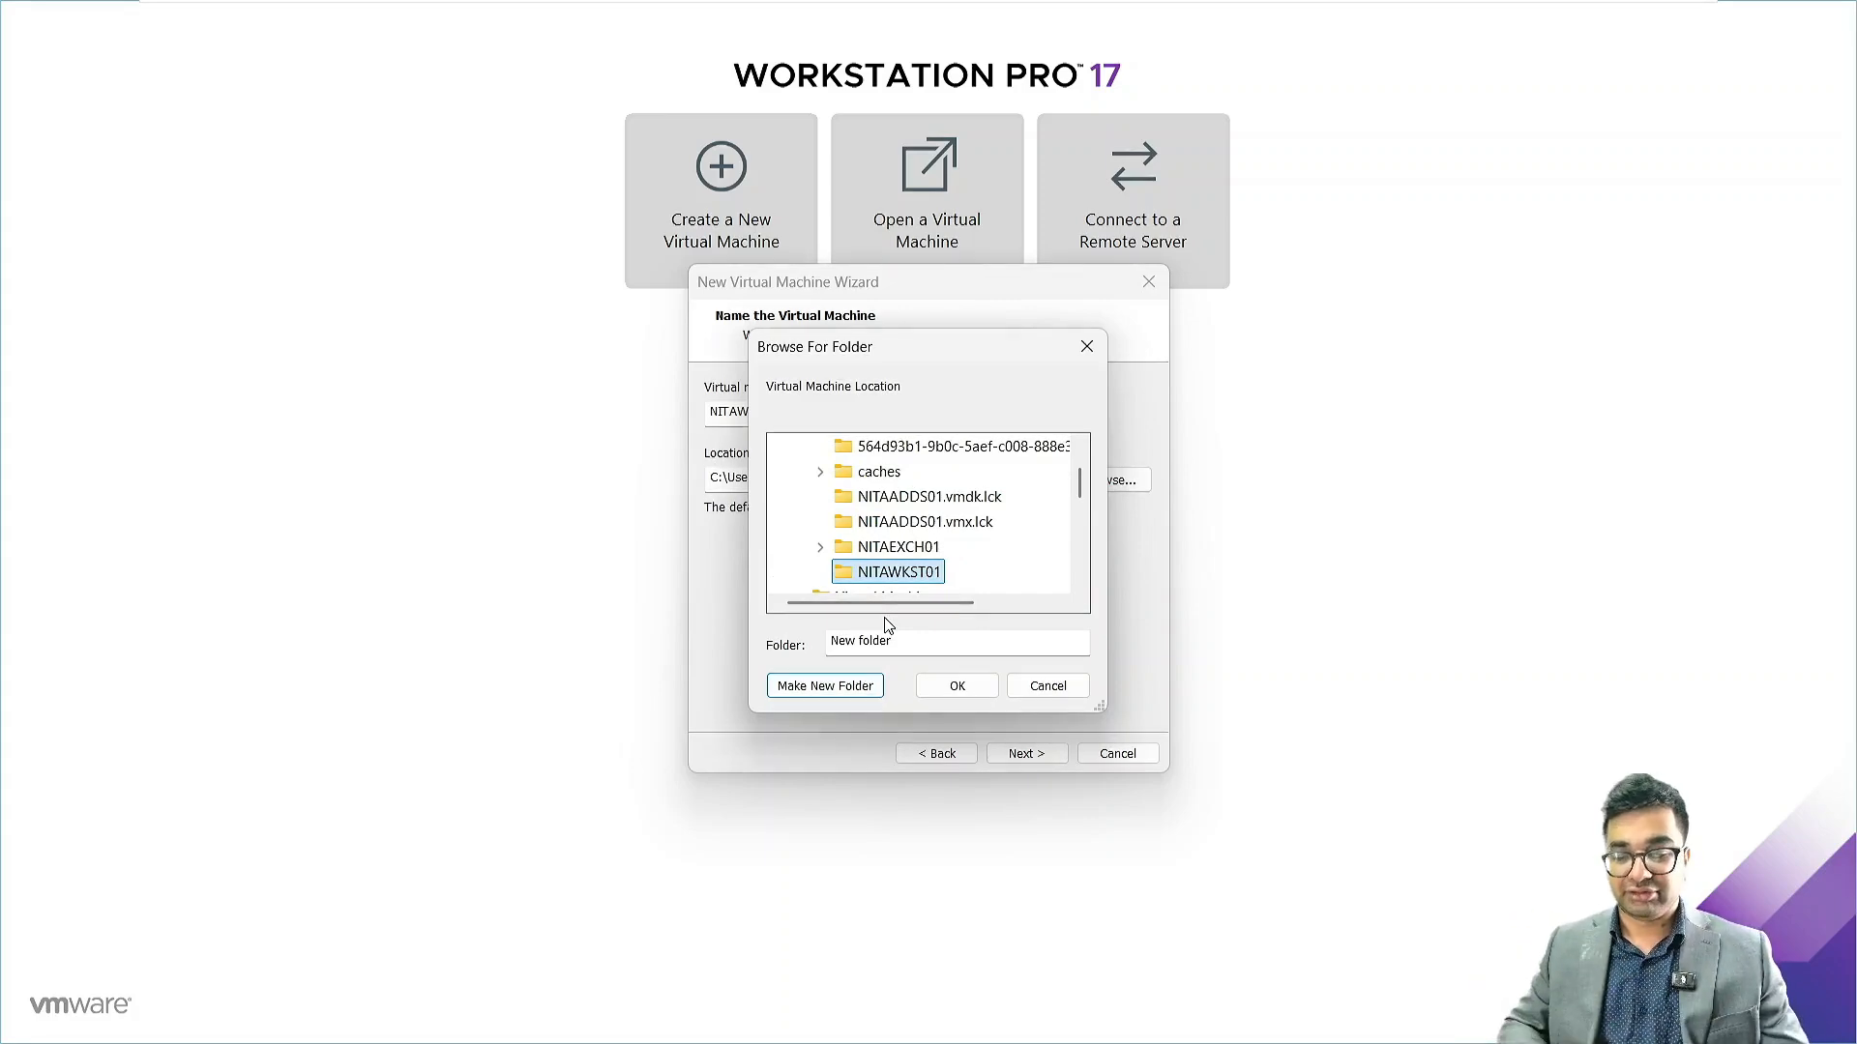
{"action": "left_click", "coordinate": [956, 686]}
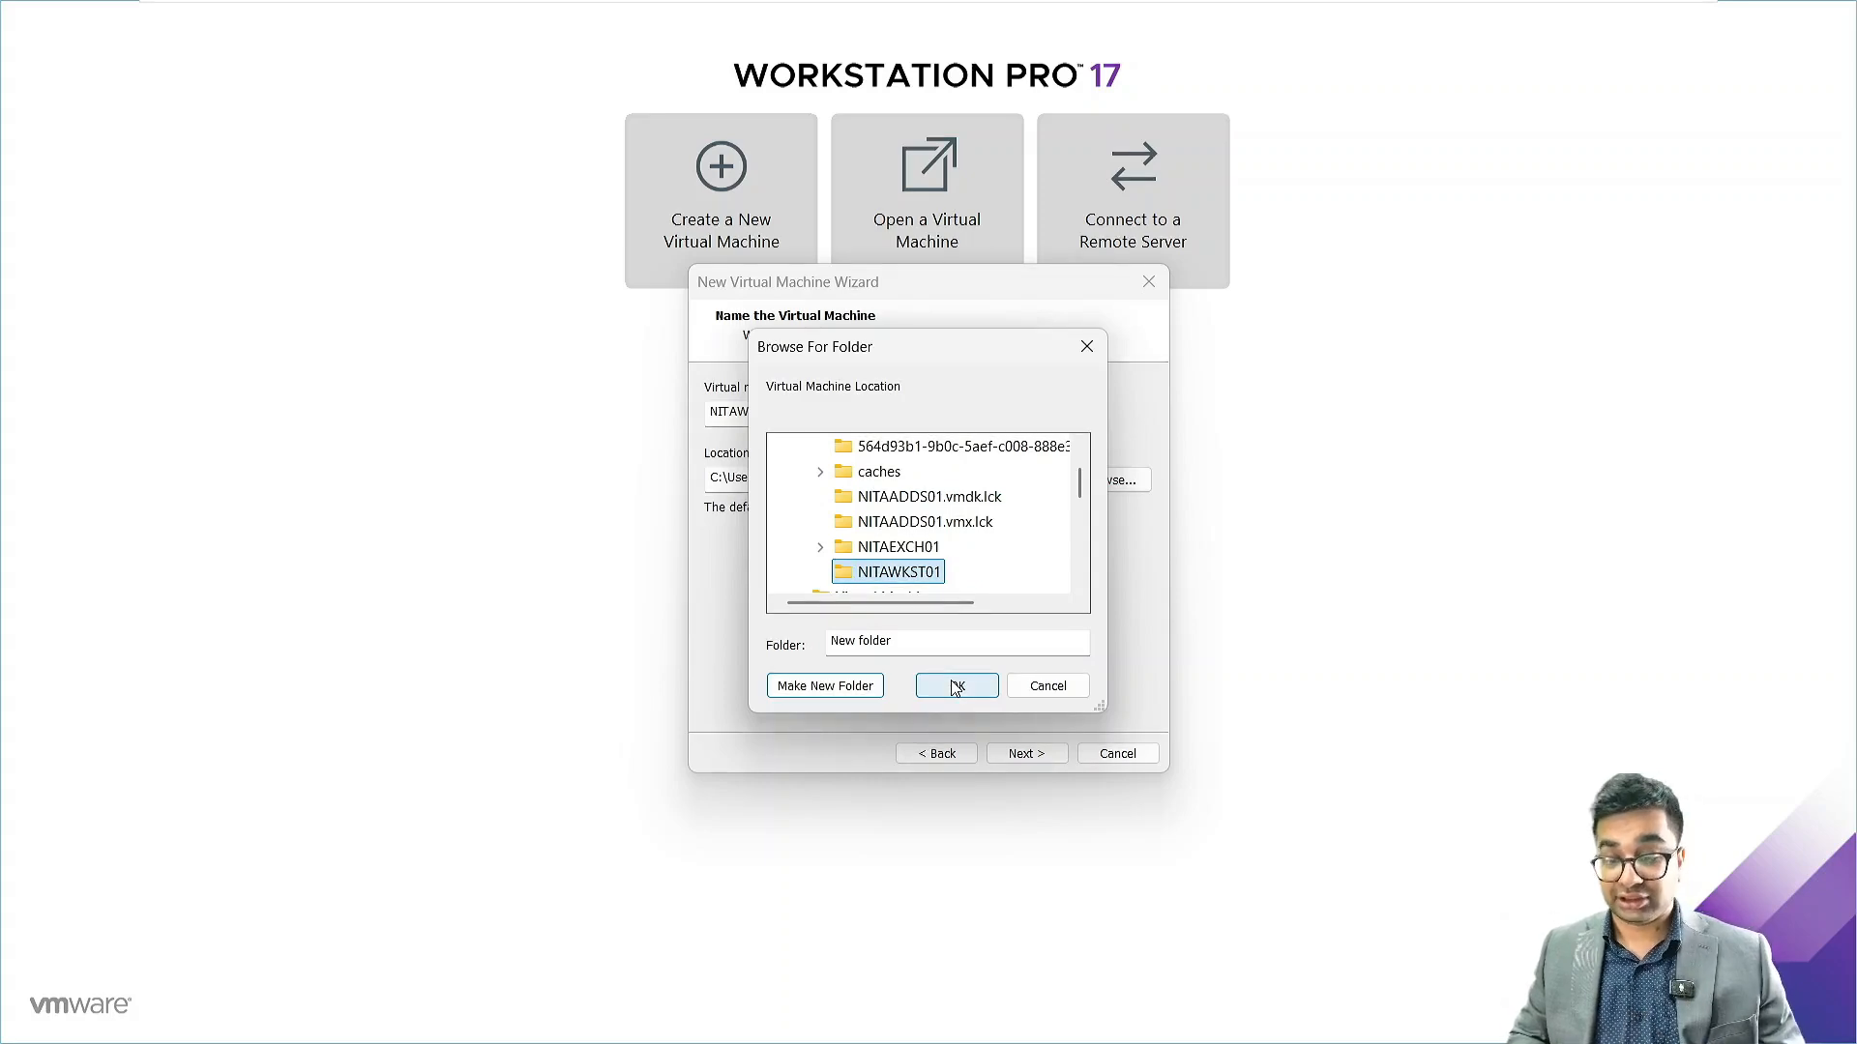
{"action": "left_click", "coordinate": [955, 686]}
{"action": "left_click", "coordinate": [1036, 756]}
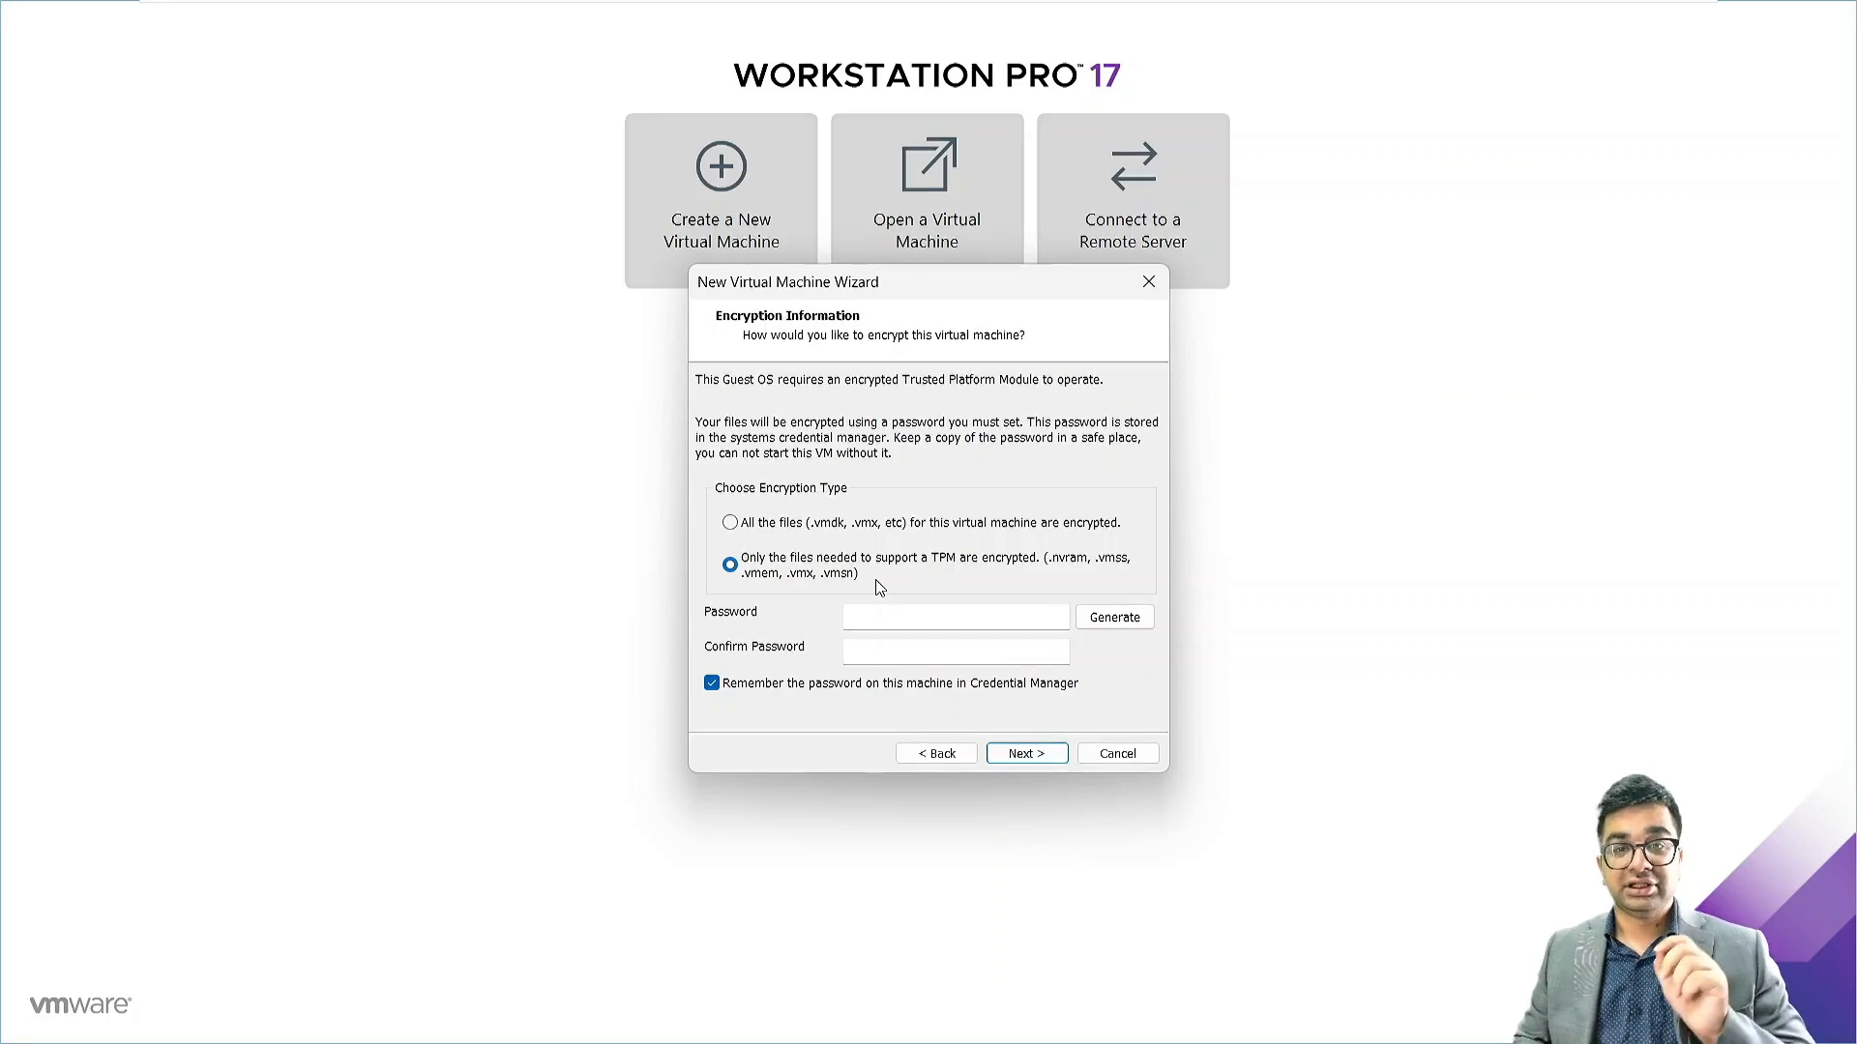
Enter and confirm the encryption password, keeping TPM-only file encryption
{"action": "left_click", "coordinate": [908, 619]}
{"action": "type", "text": "*********"}
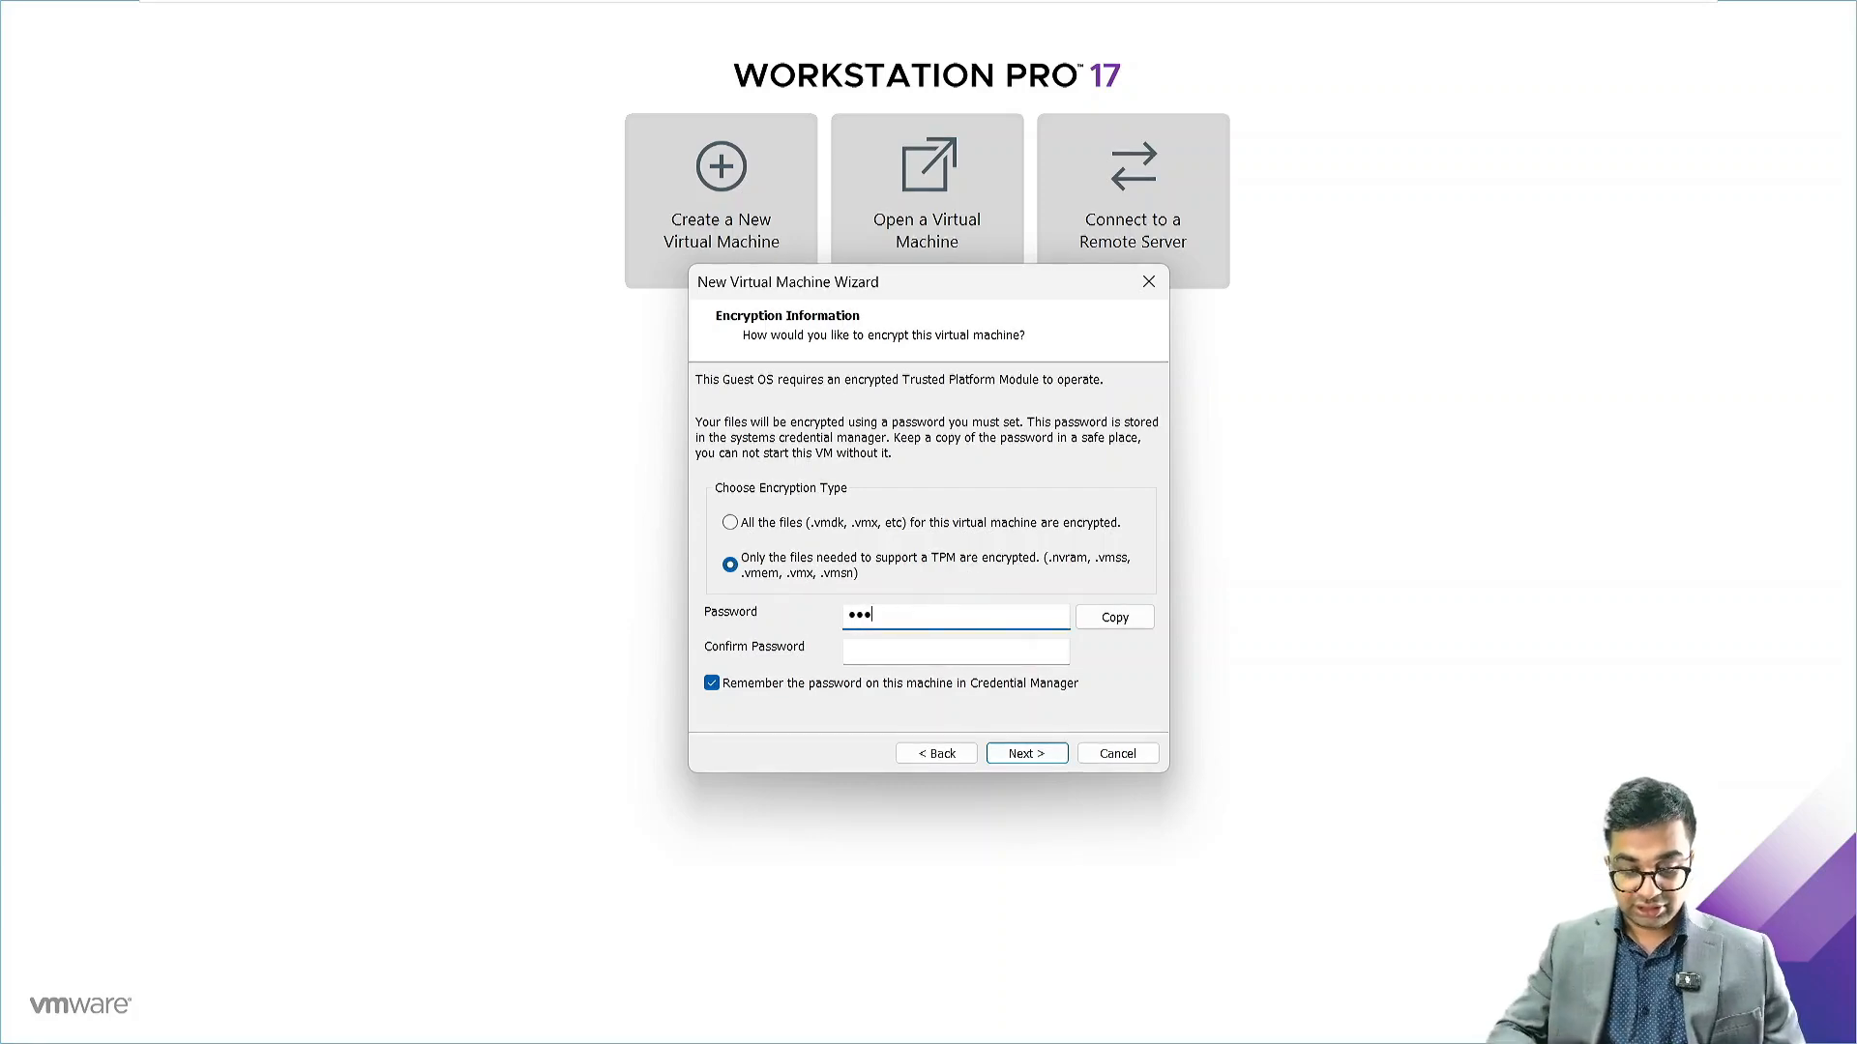
{"action": "type", "text": "***"}
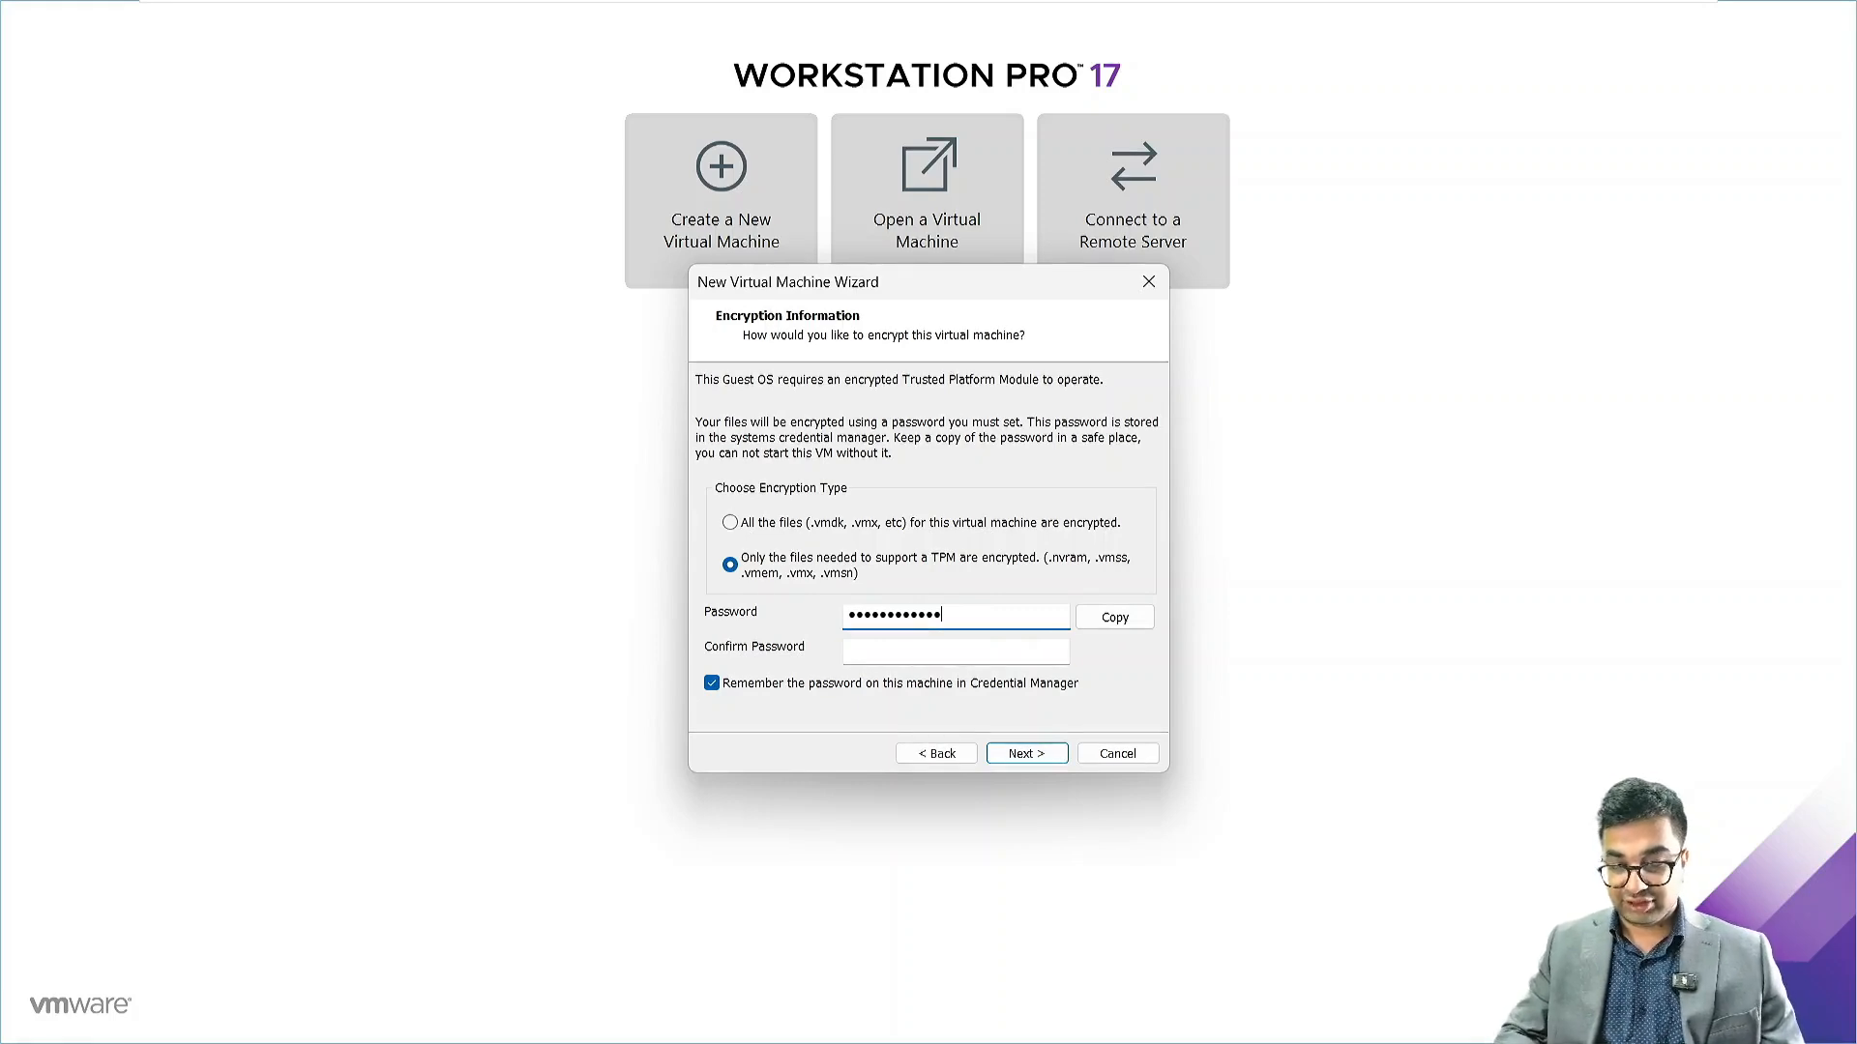
{"action": "key", "text": "Tab"}
{"action": "type", "text": "***********"}
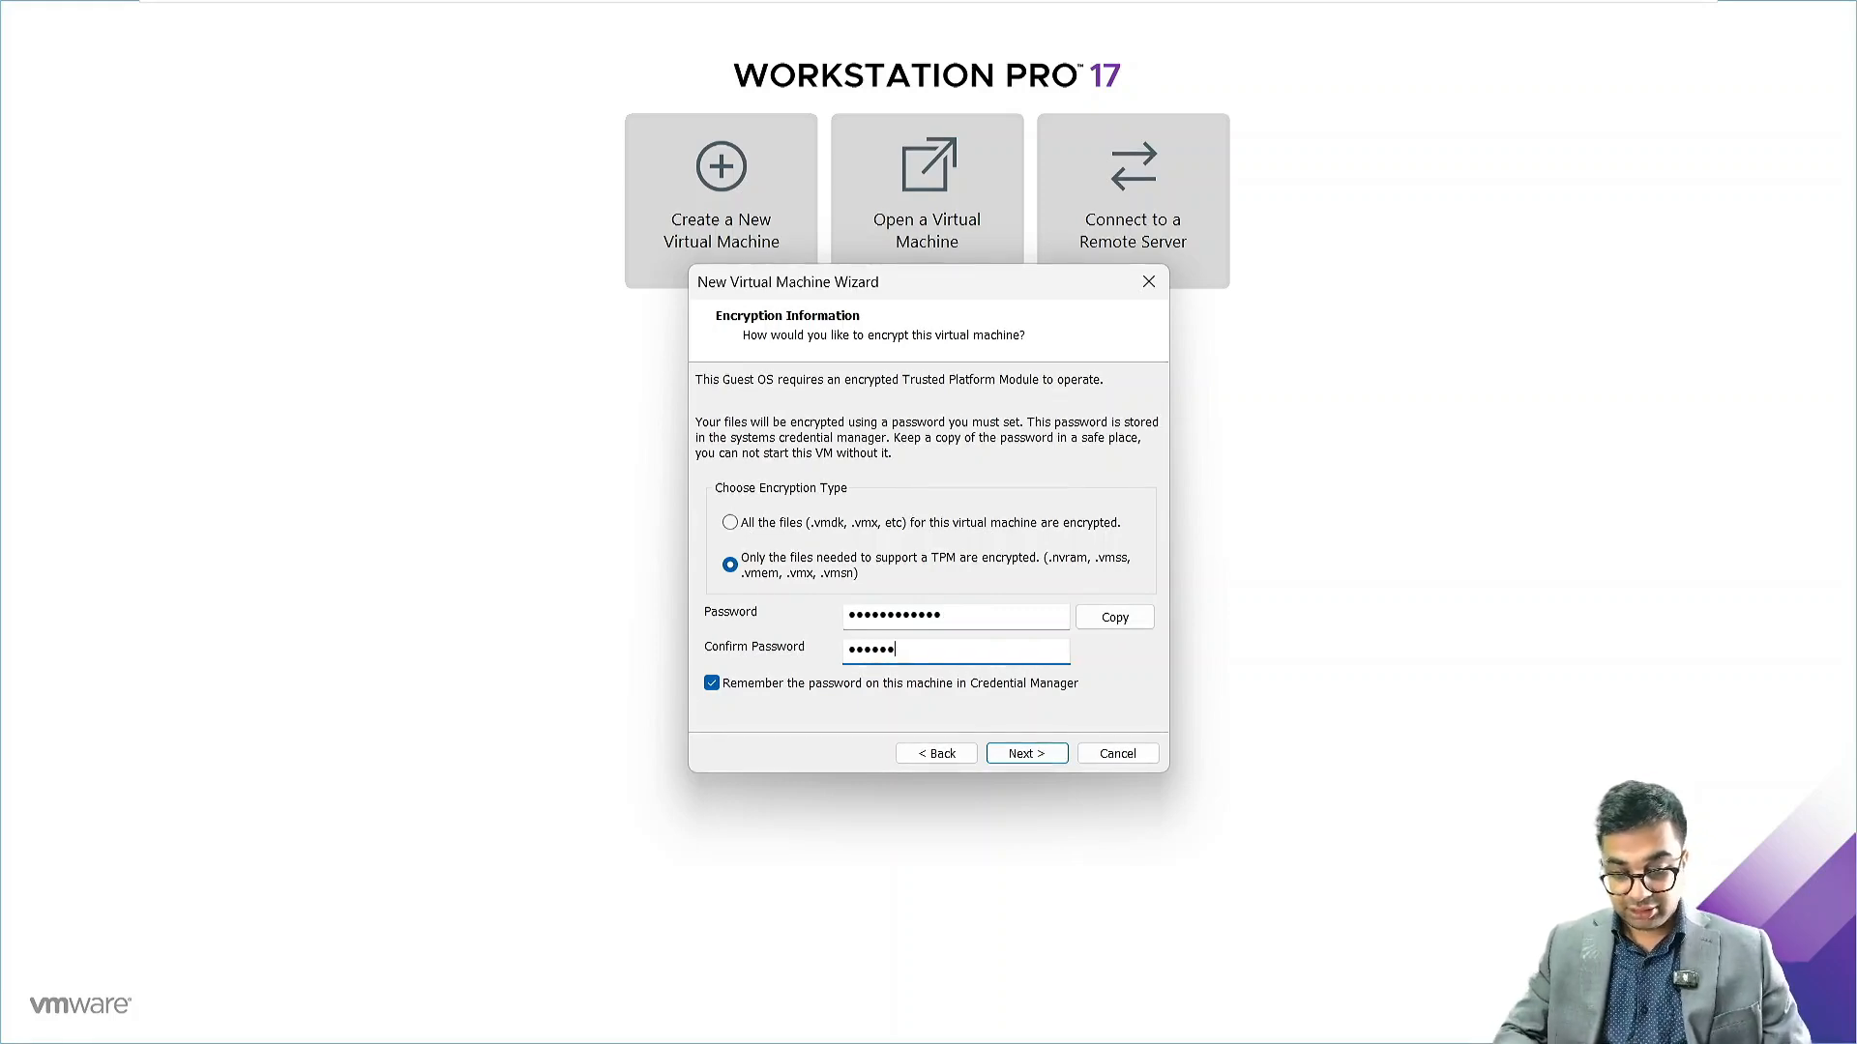
{"action": "type", "text": "*"}
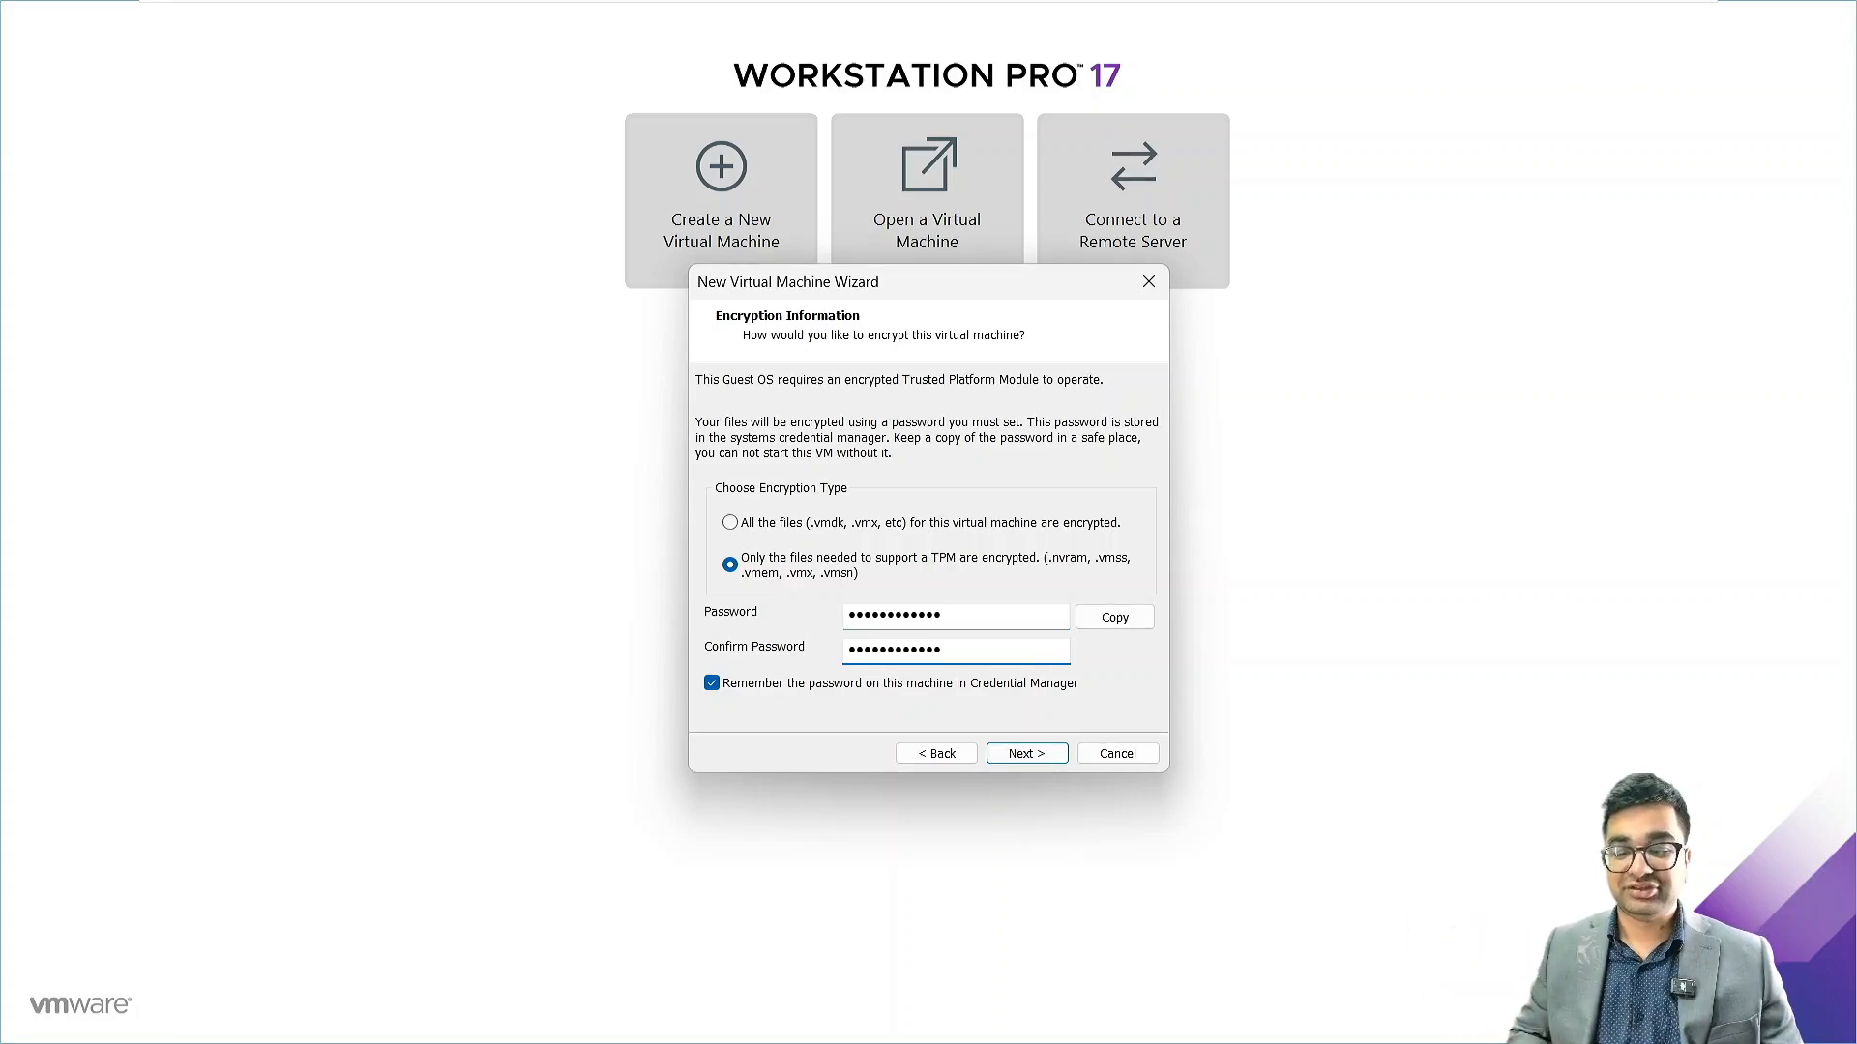
{"action": "left_click", "coordinate": [1033, 760]}
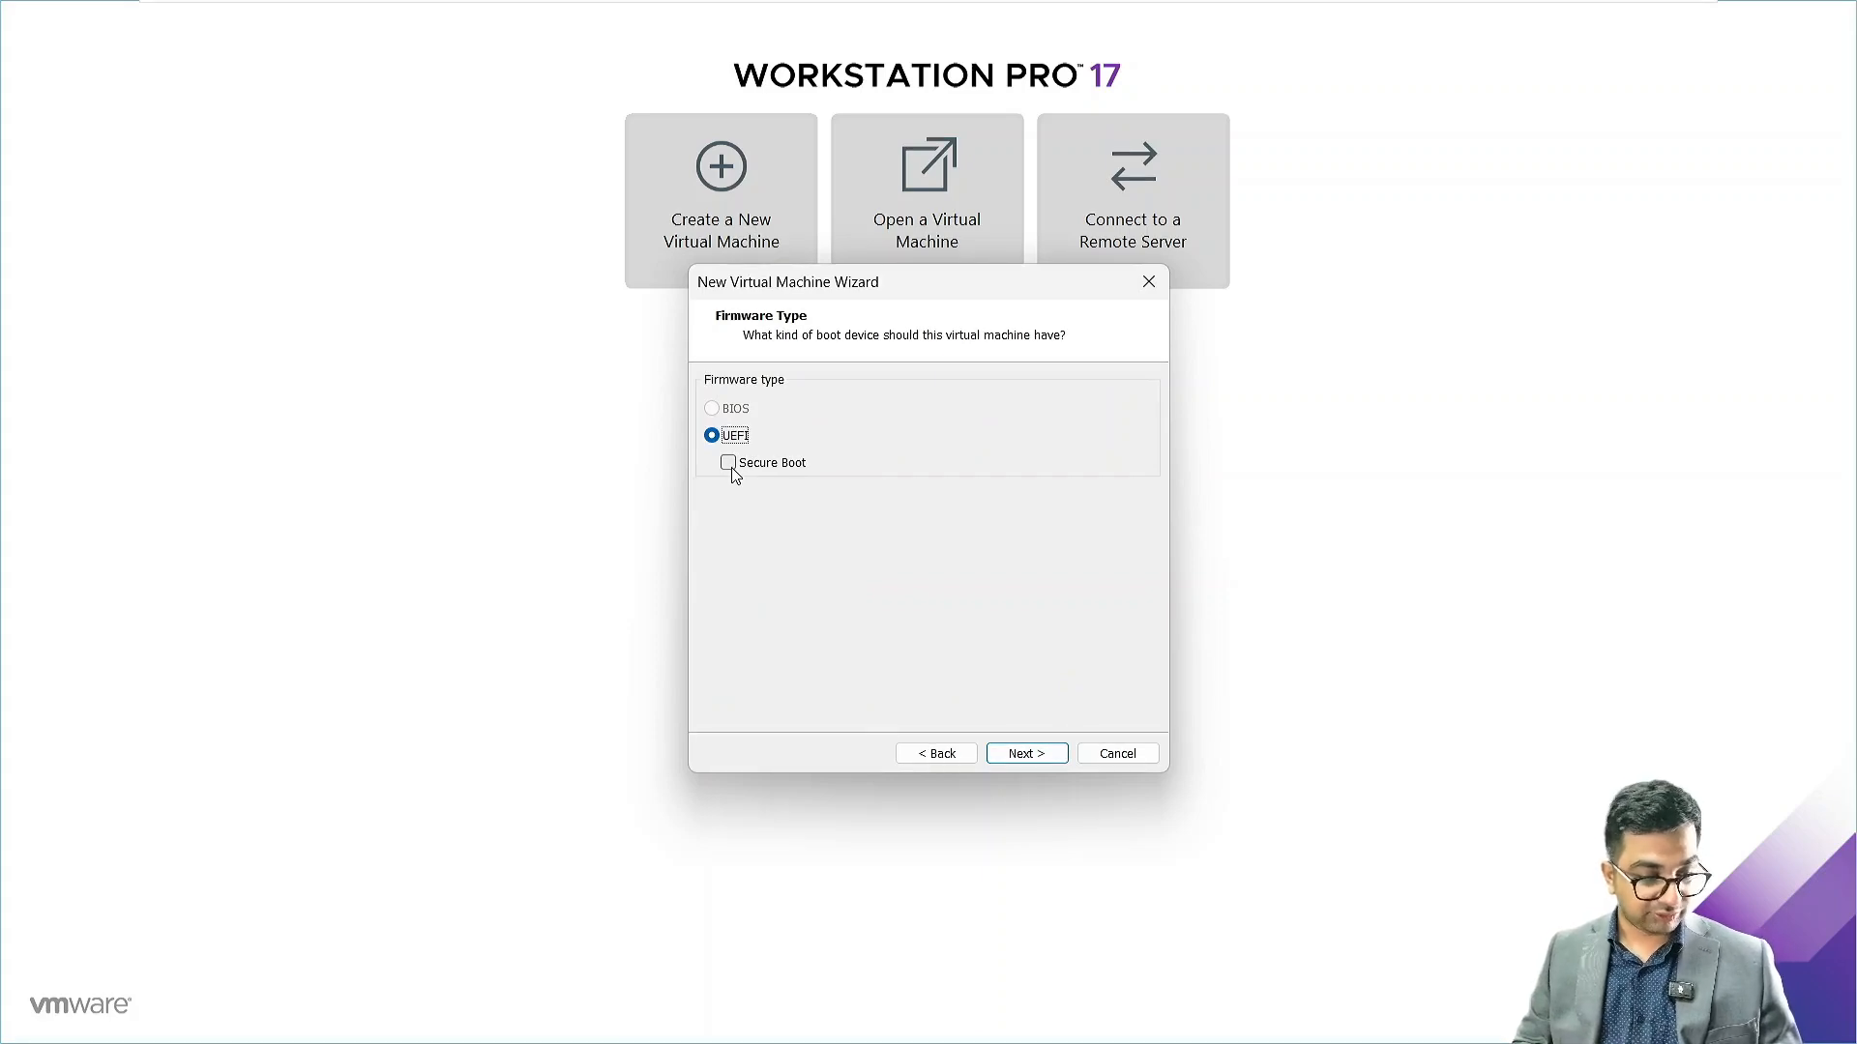
Keep UEFI, 2 processors, 4096 MB, NAT and LSI Logic SAS, then choose a new SCSI disk
{"action": "left_click", "coordinate": [1027, 754]}
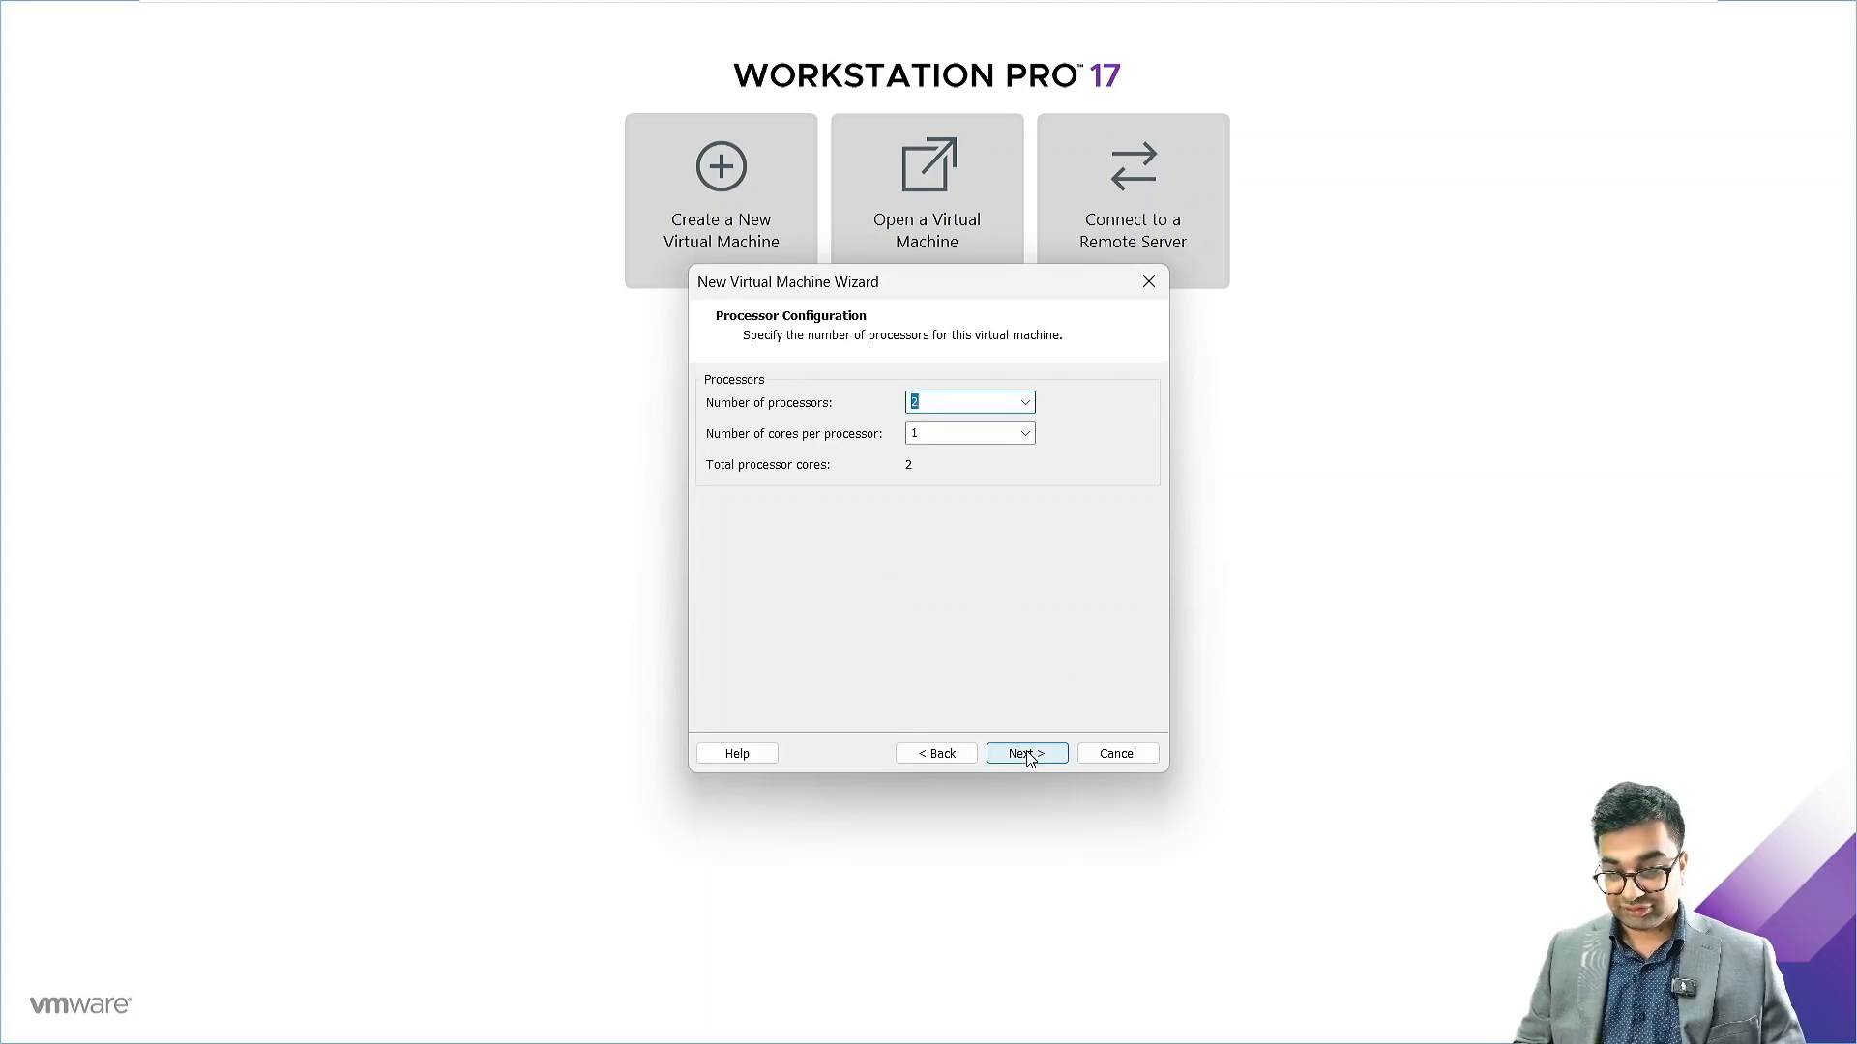
{"action": "left_click", "coordinate": [1027, 754]}
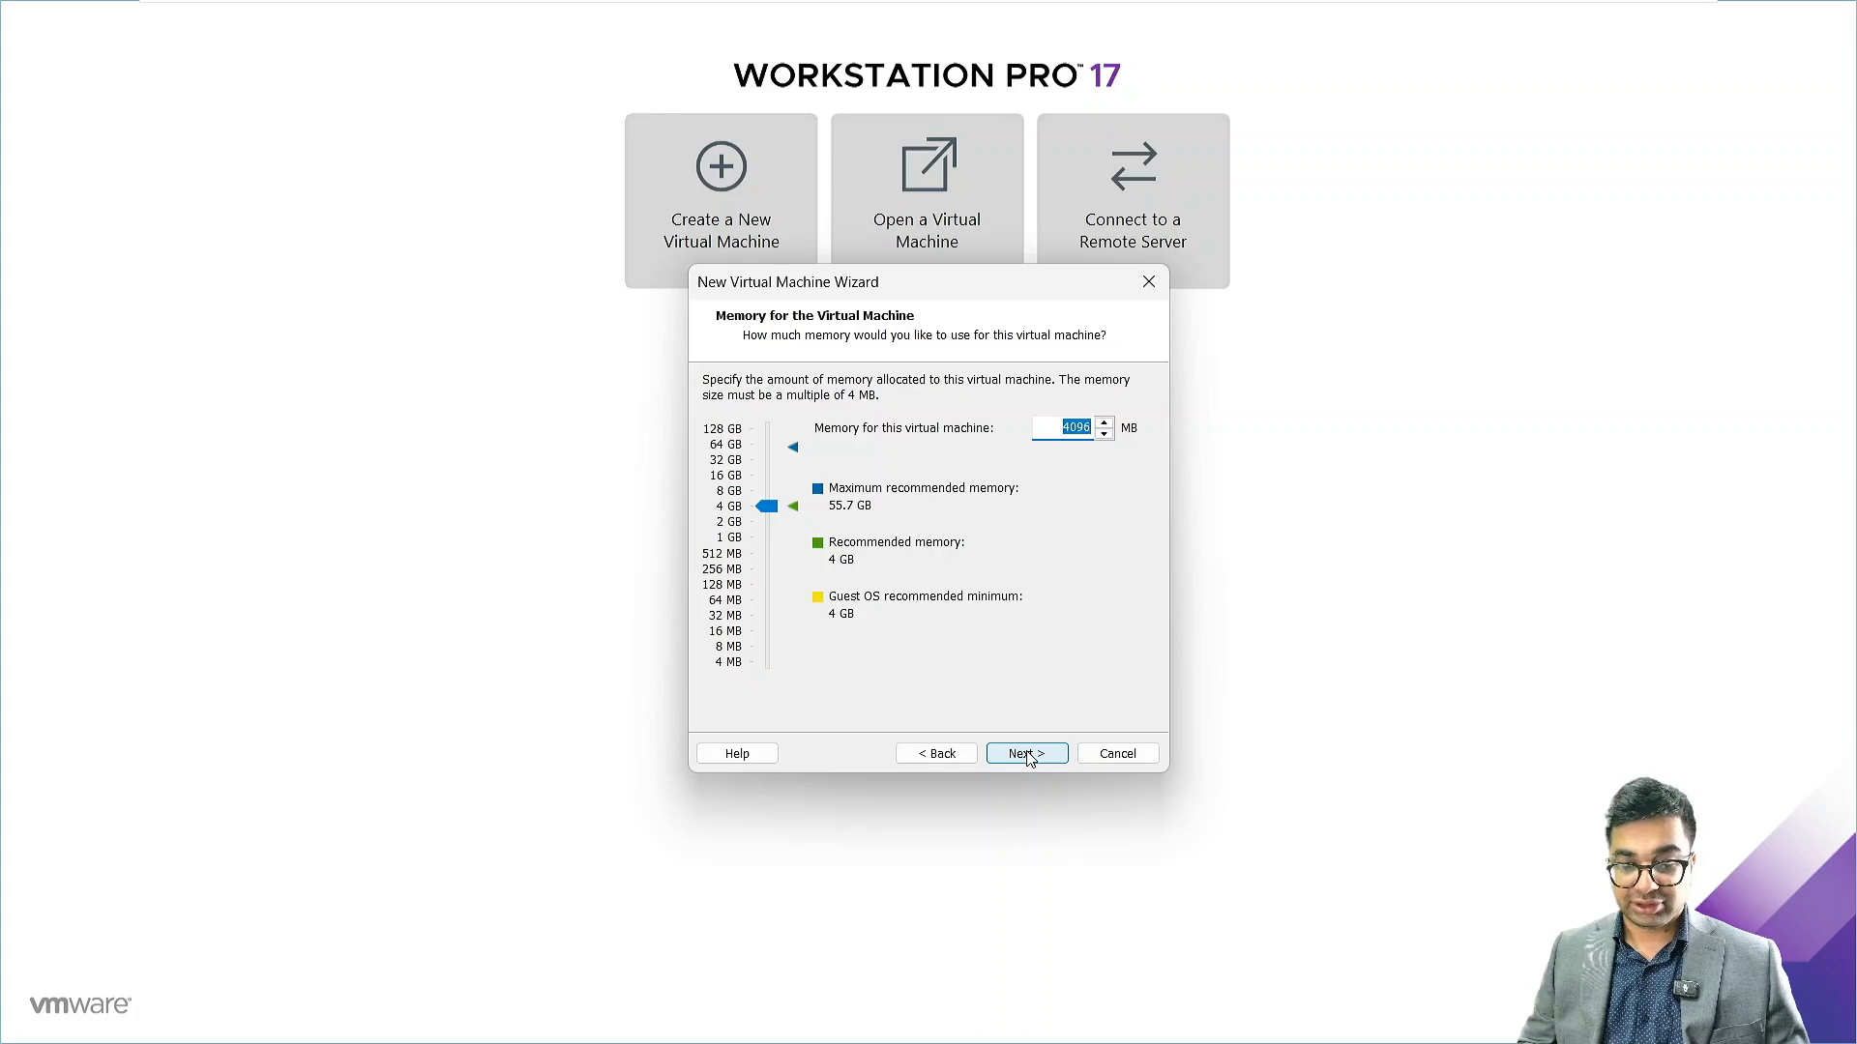
{"action": "left_click", "coordinate": [1027, 754]}
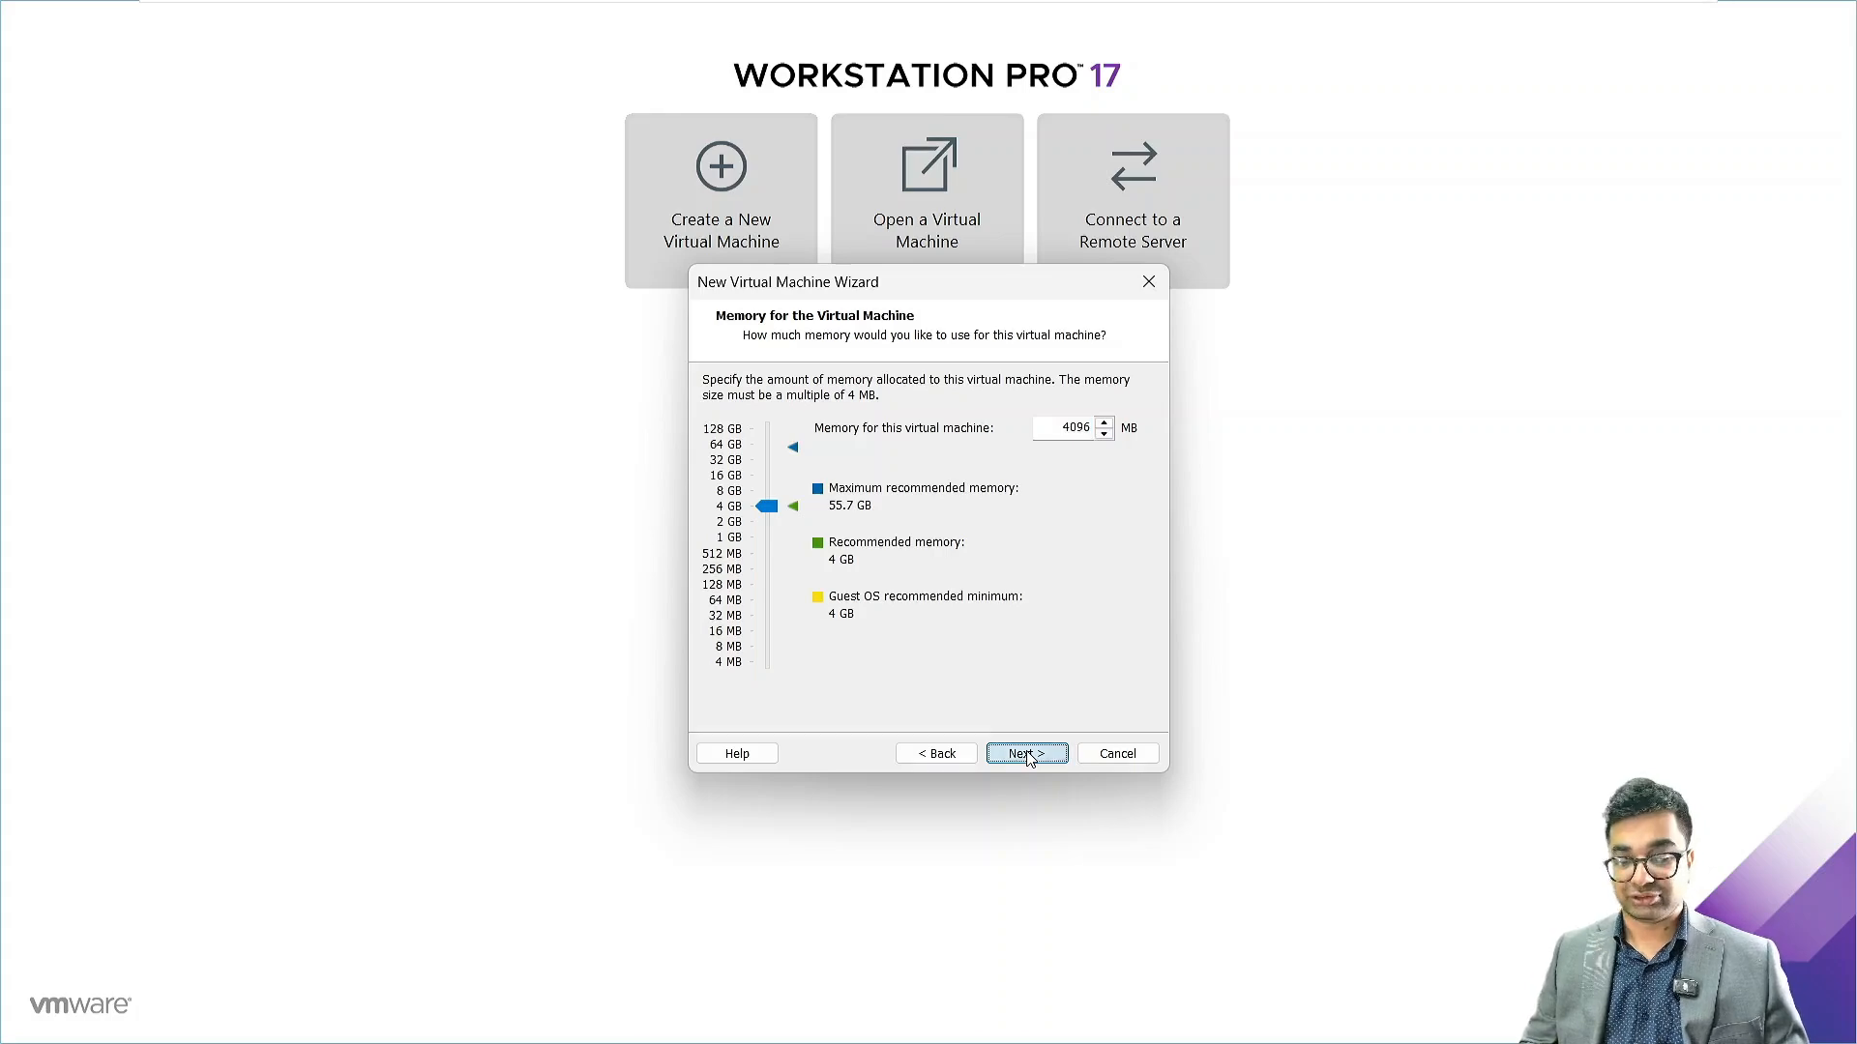
{"action": "left_click", "coordinate": [1027, 754]}
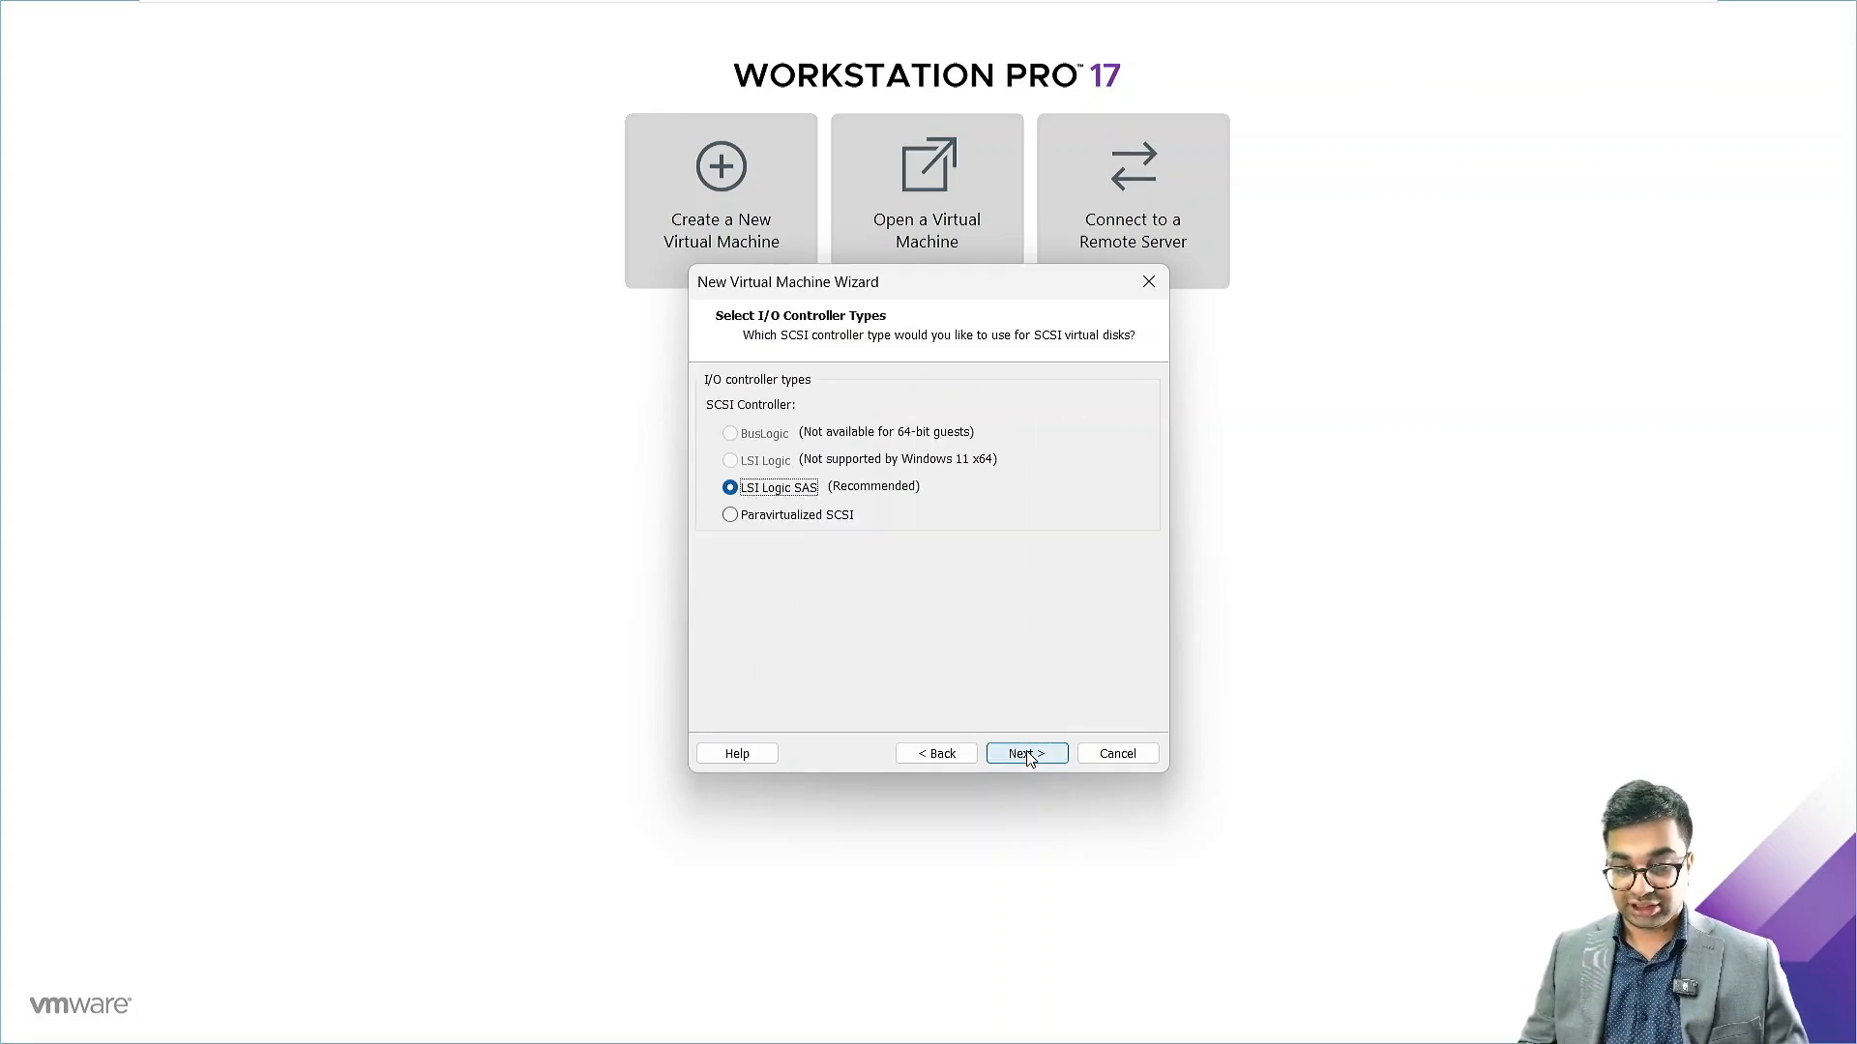
{"action": "left_click", "coordinate": [1037, 758]}
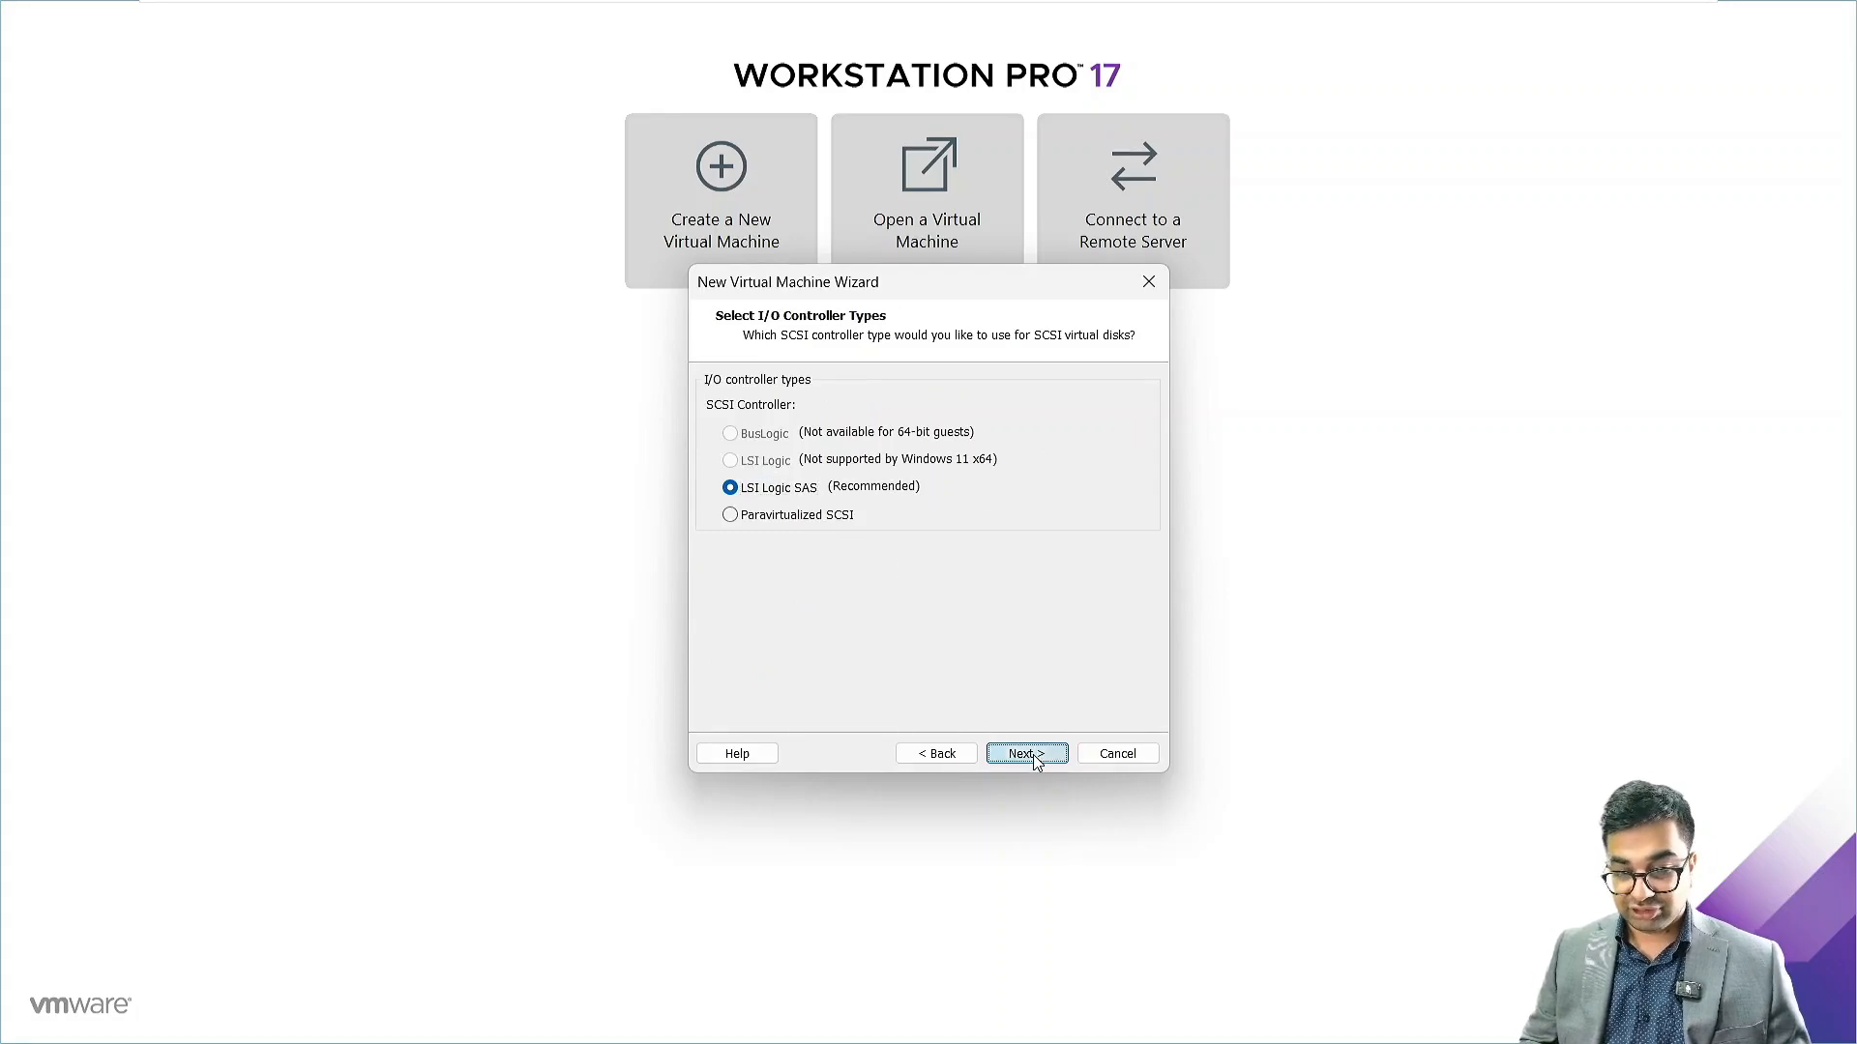
{"action": "left_click", "coordinate": [721, 433]}
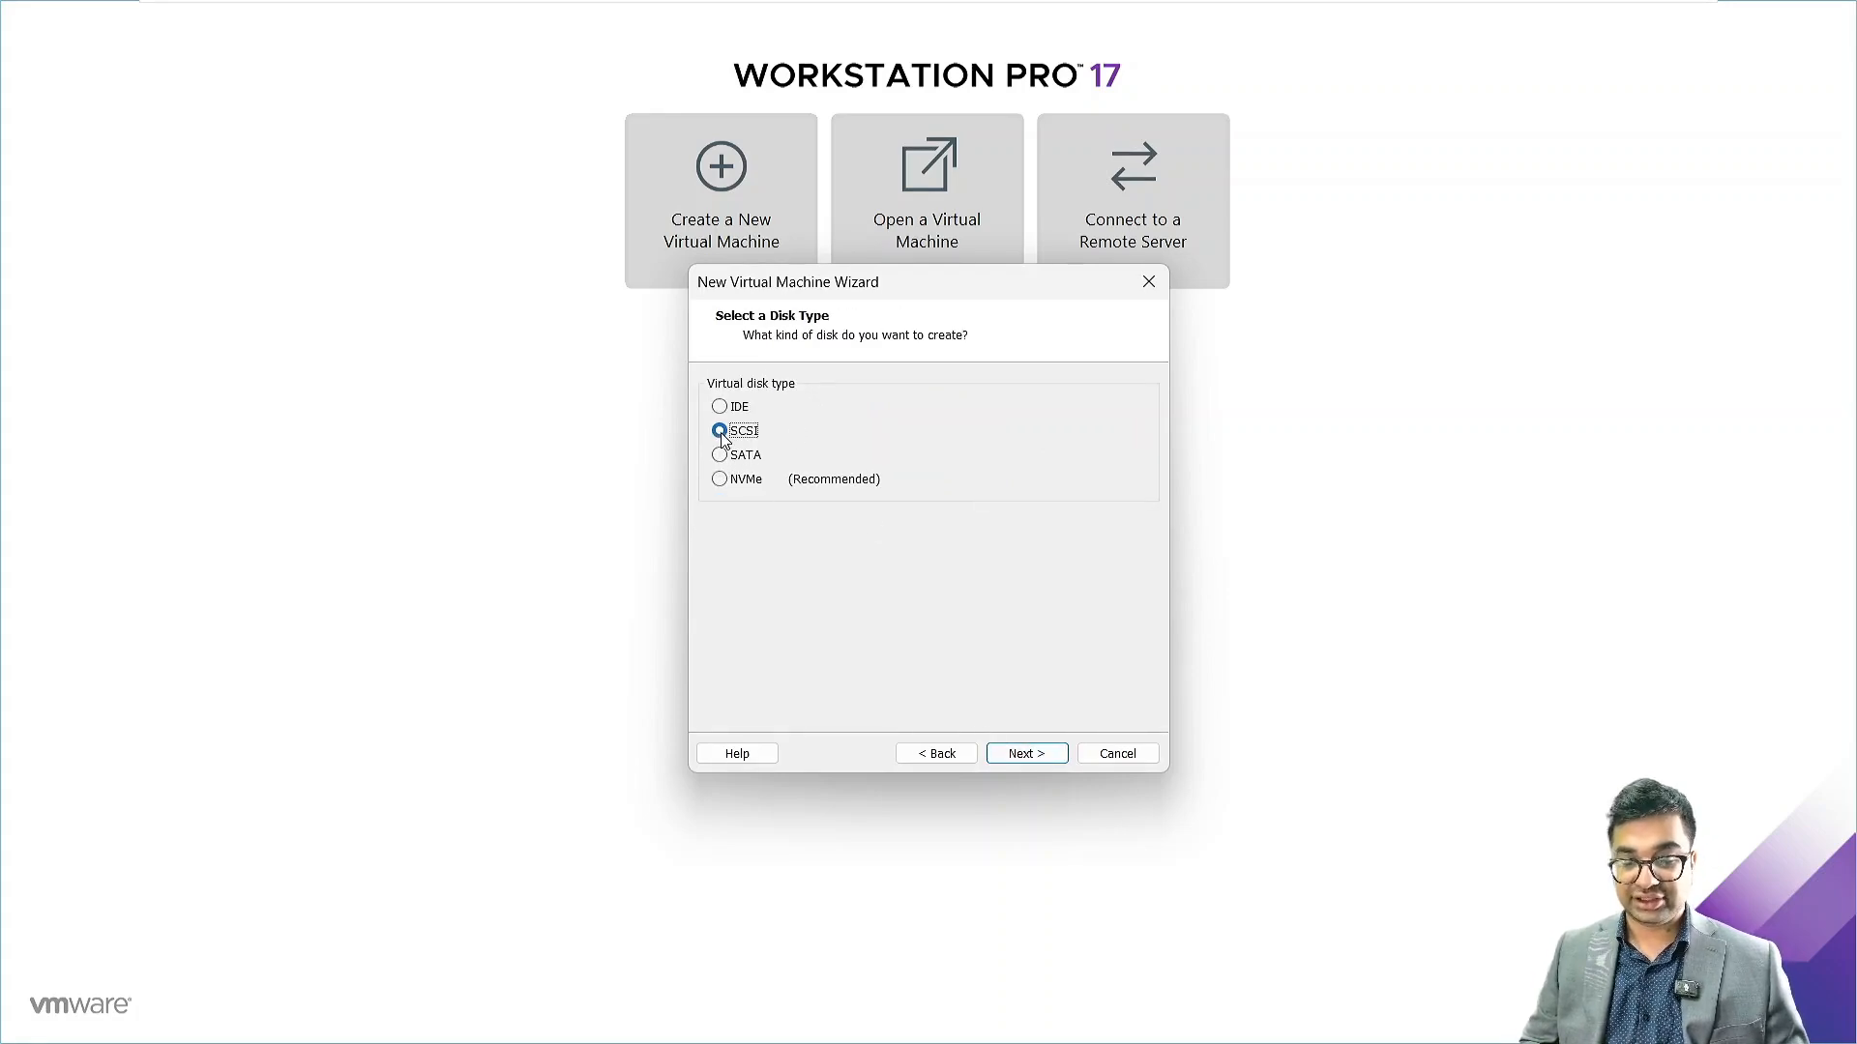
{"action": "left_click", "coordinate": [1026, 755]}
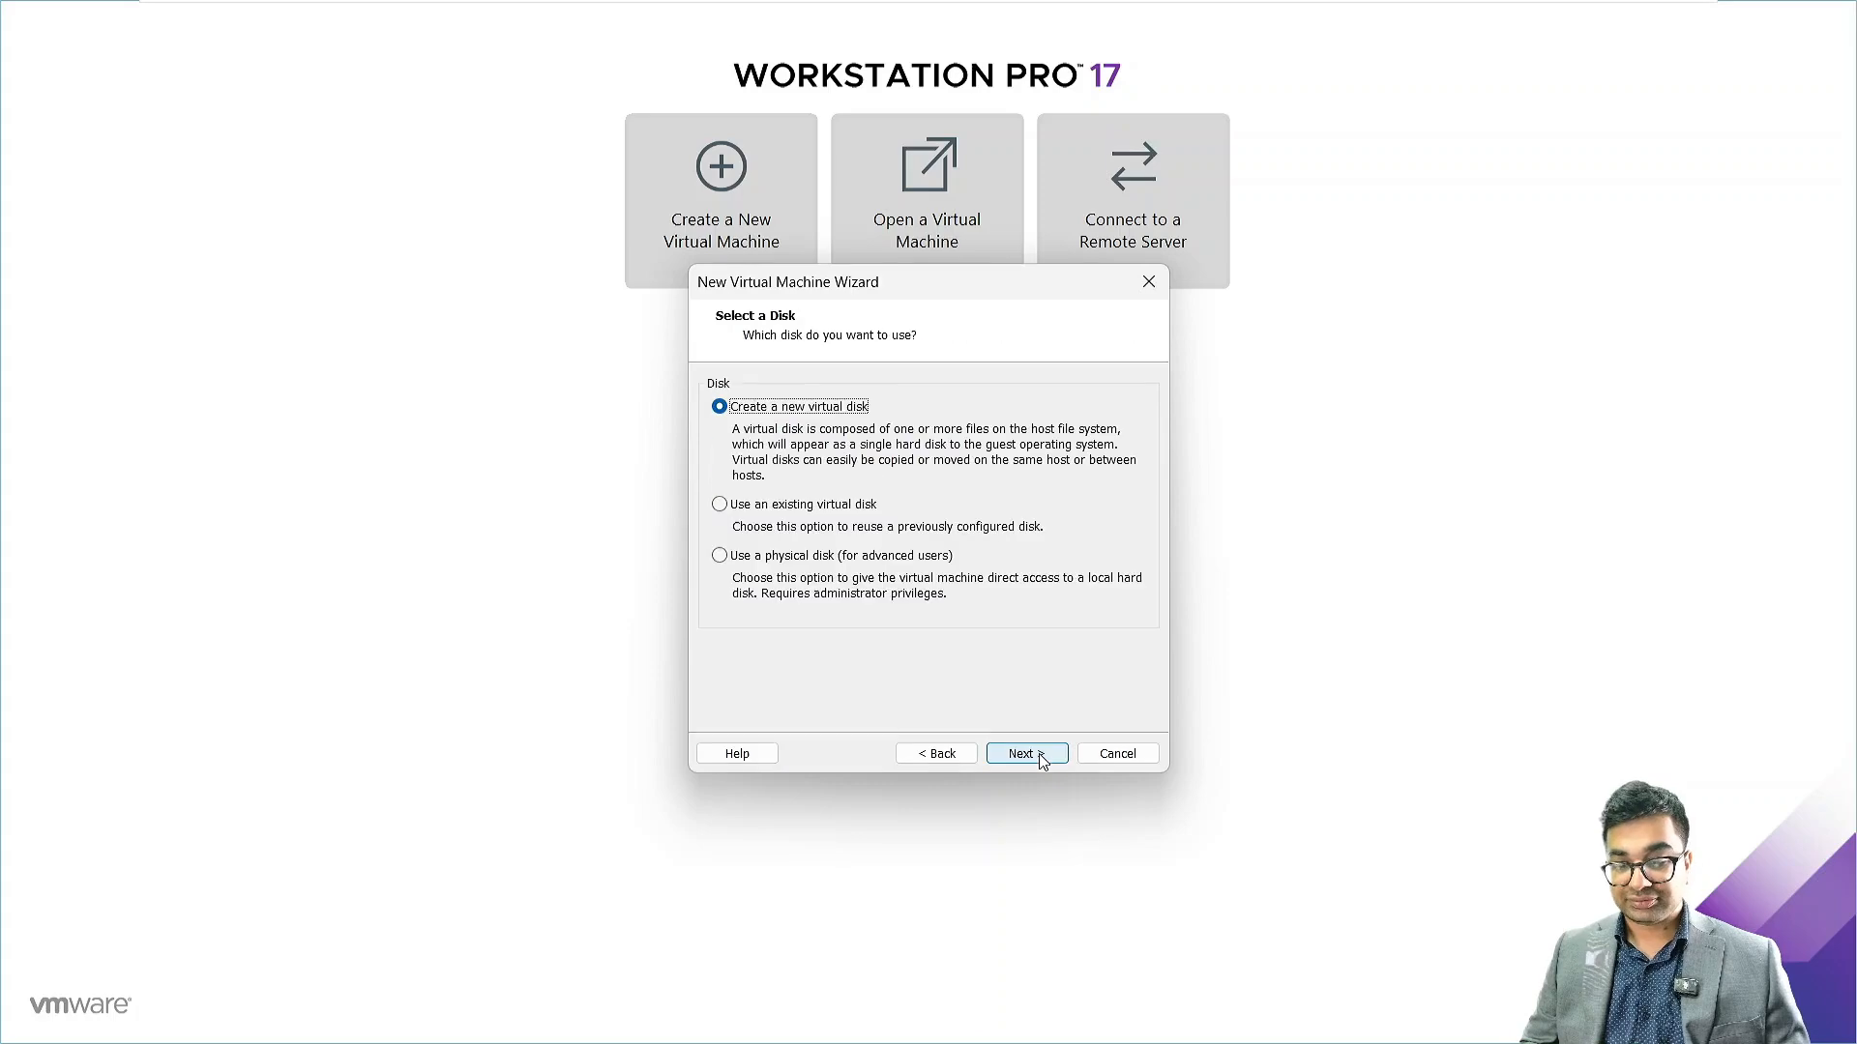
{"action": "left_click", "coordinate": [1040, 760]}
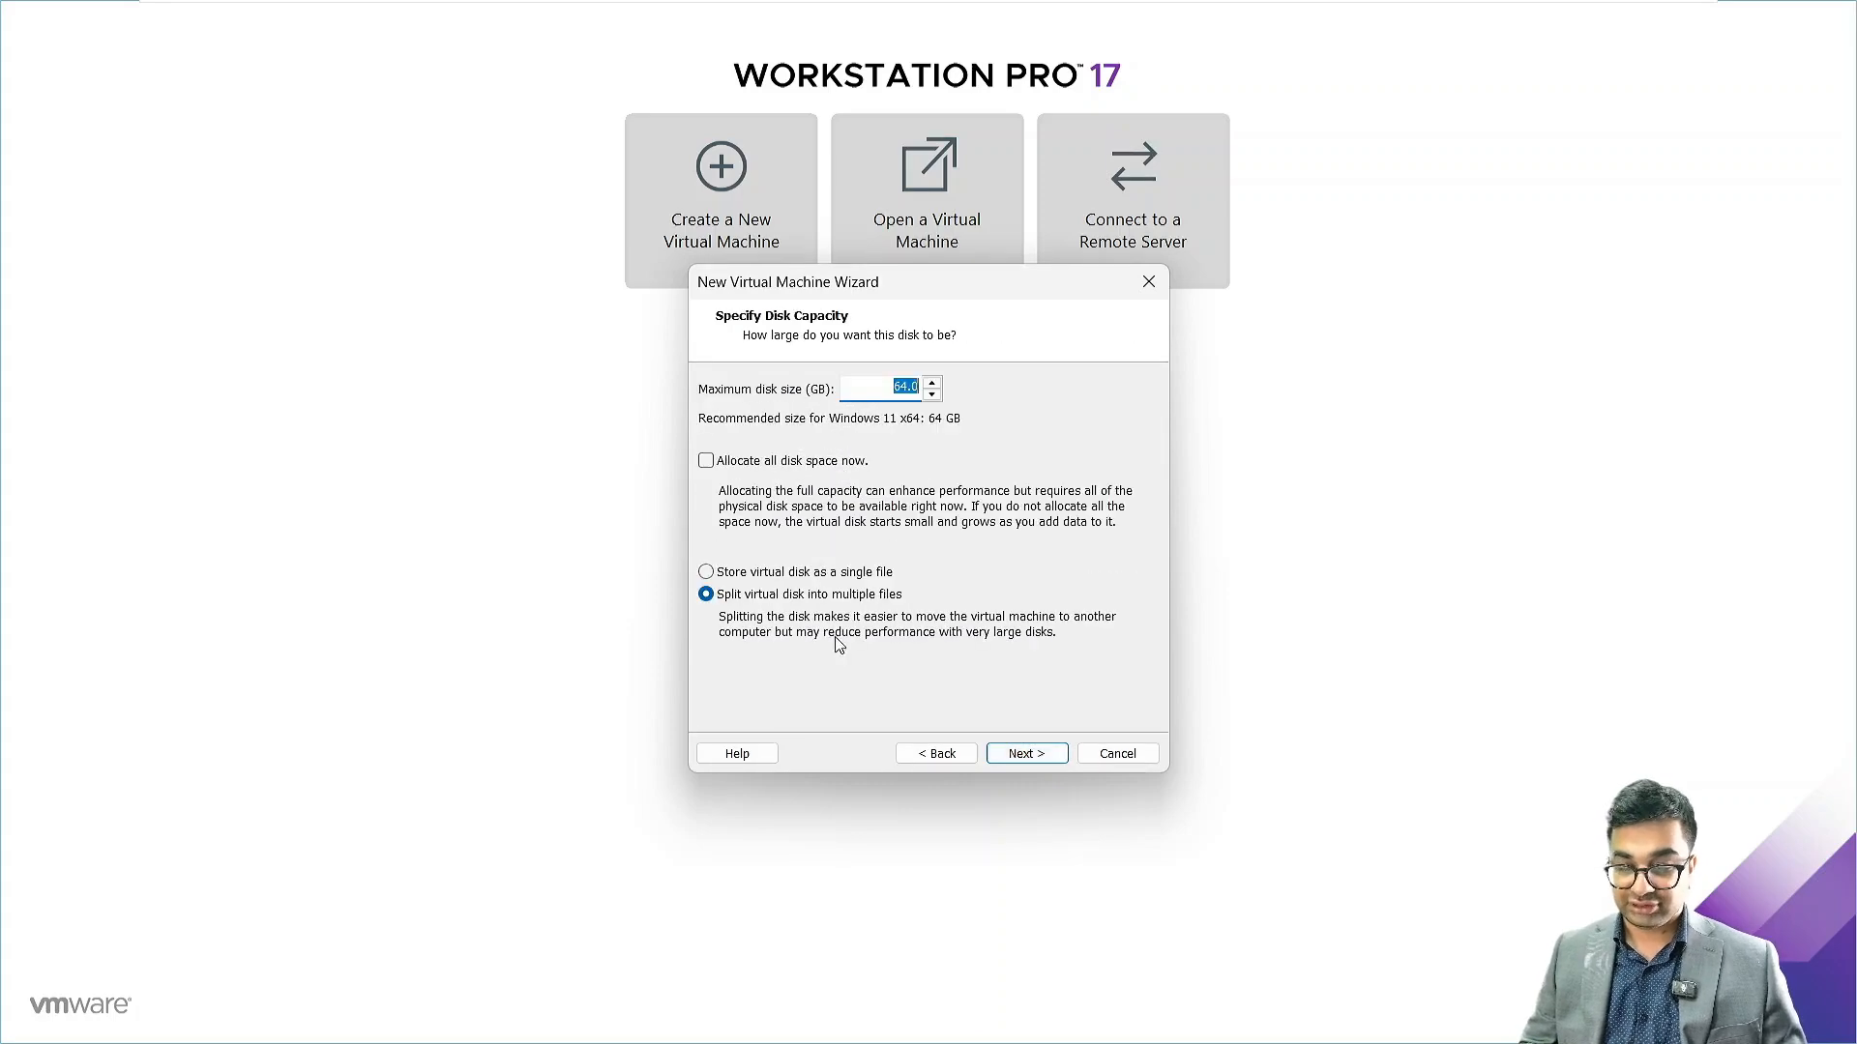
Make the disk 320 GB, stored as a single file with all space allocated now
{"action": "left_click", "coordinate": [752, 568]}
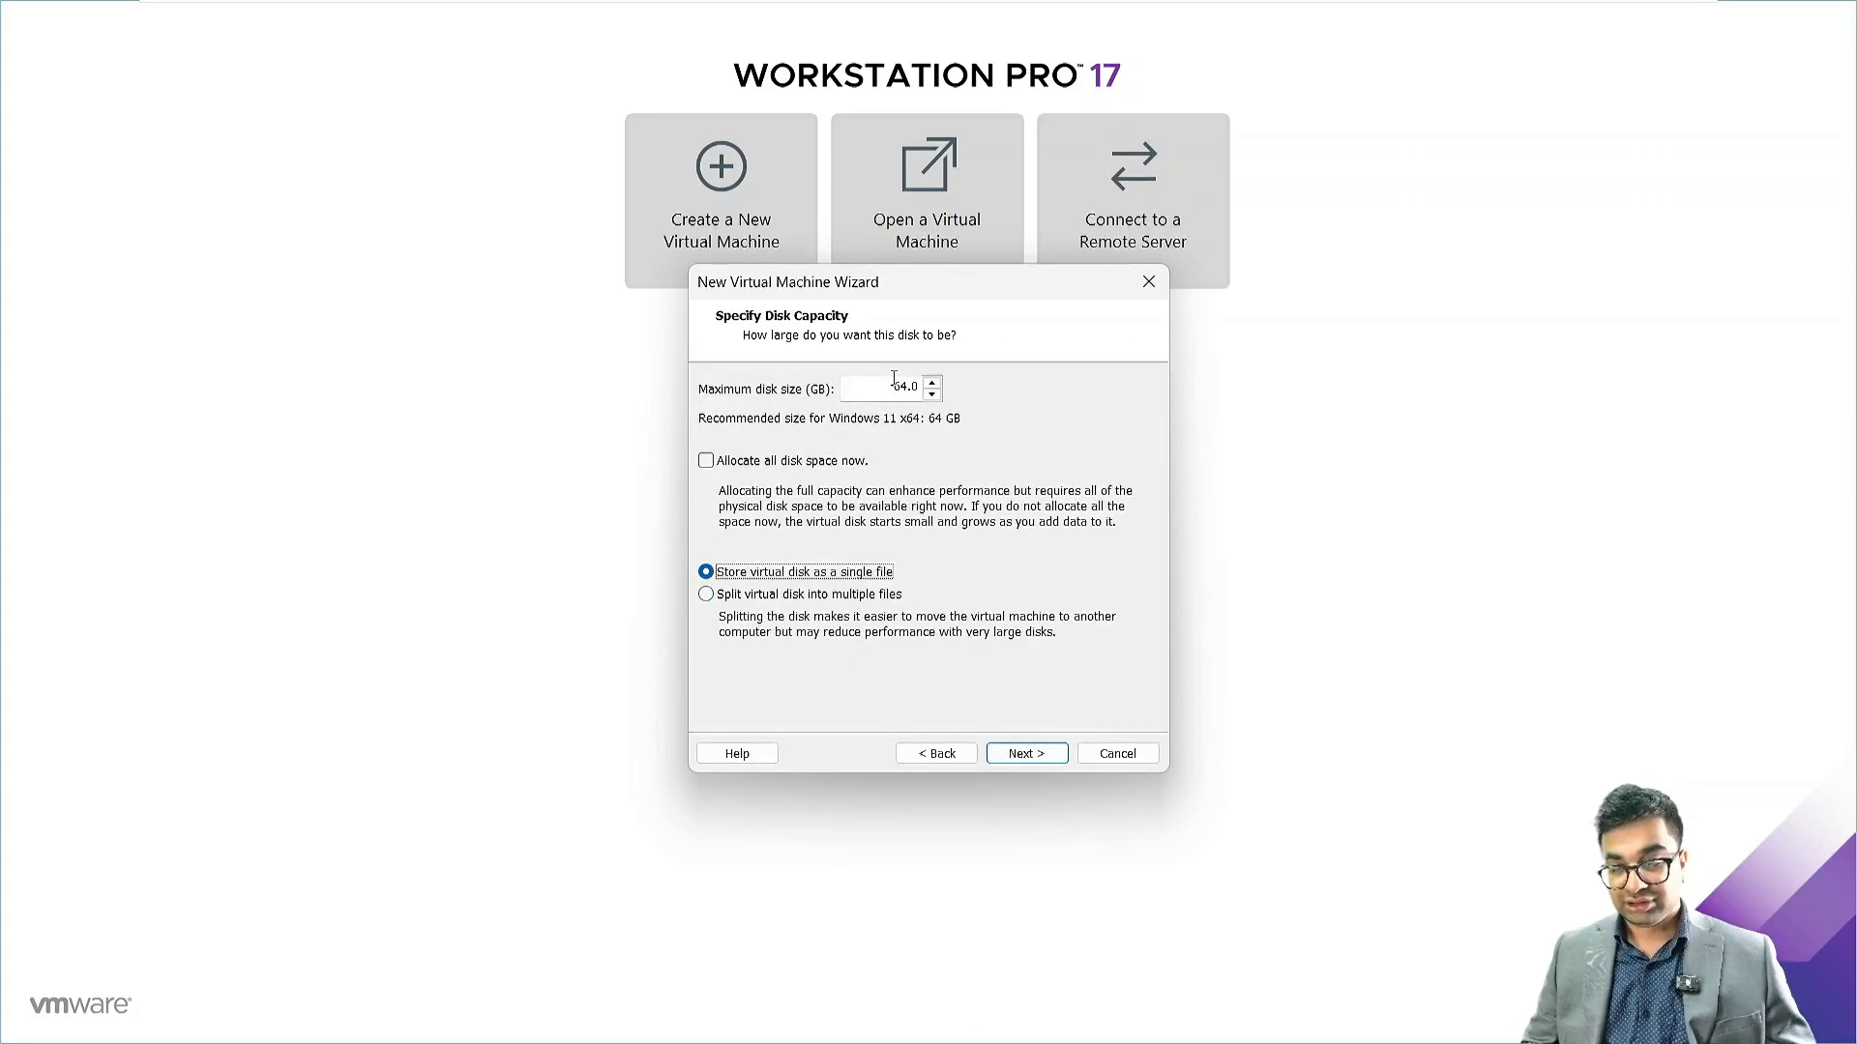
{"action": "left_click_drag", "start_coordinate": [894, 379], "coordinate": [963, 381]}
{"action": "type", "text": "320"}
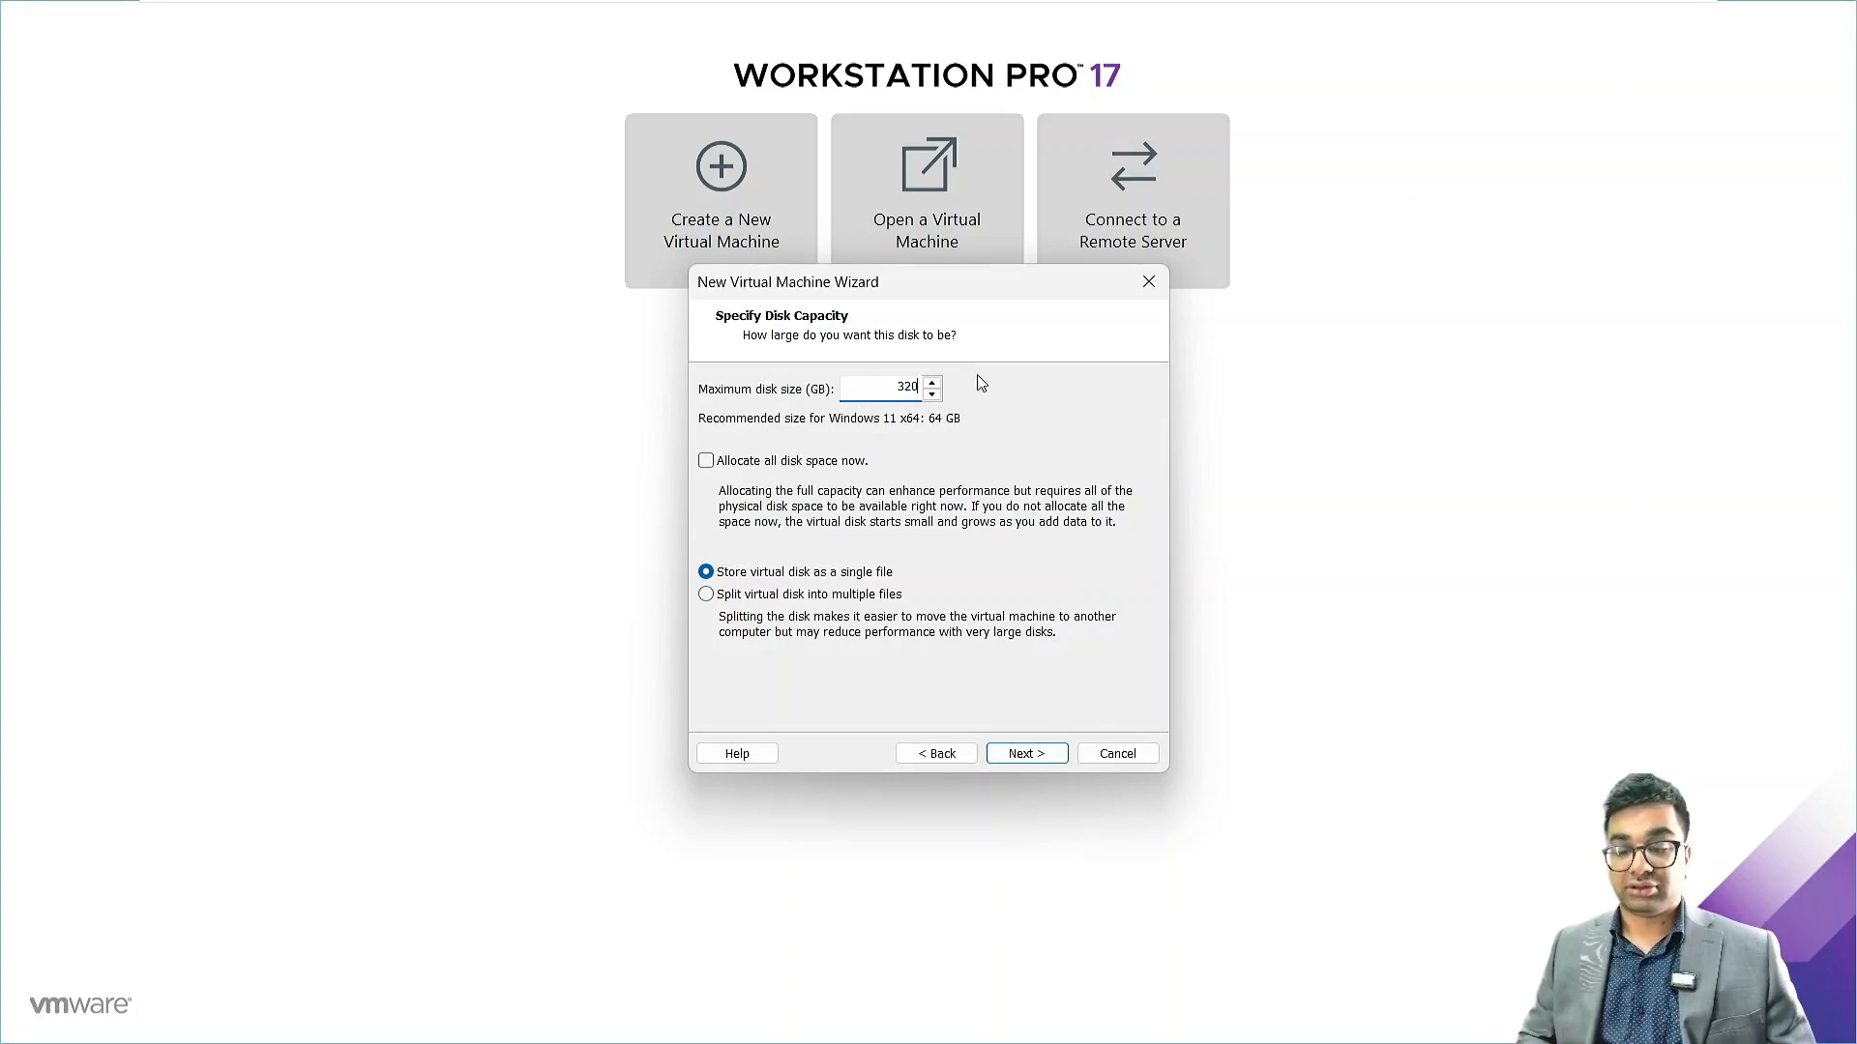
{"action": "left_click", "coordinate": [981, 461]}
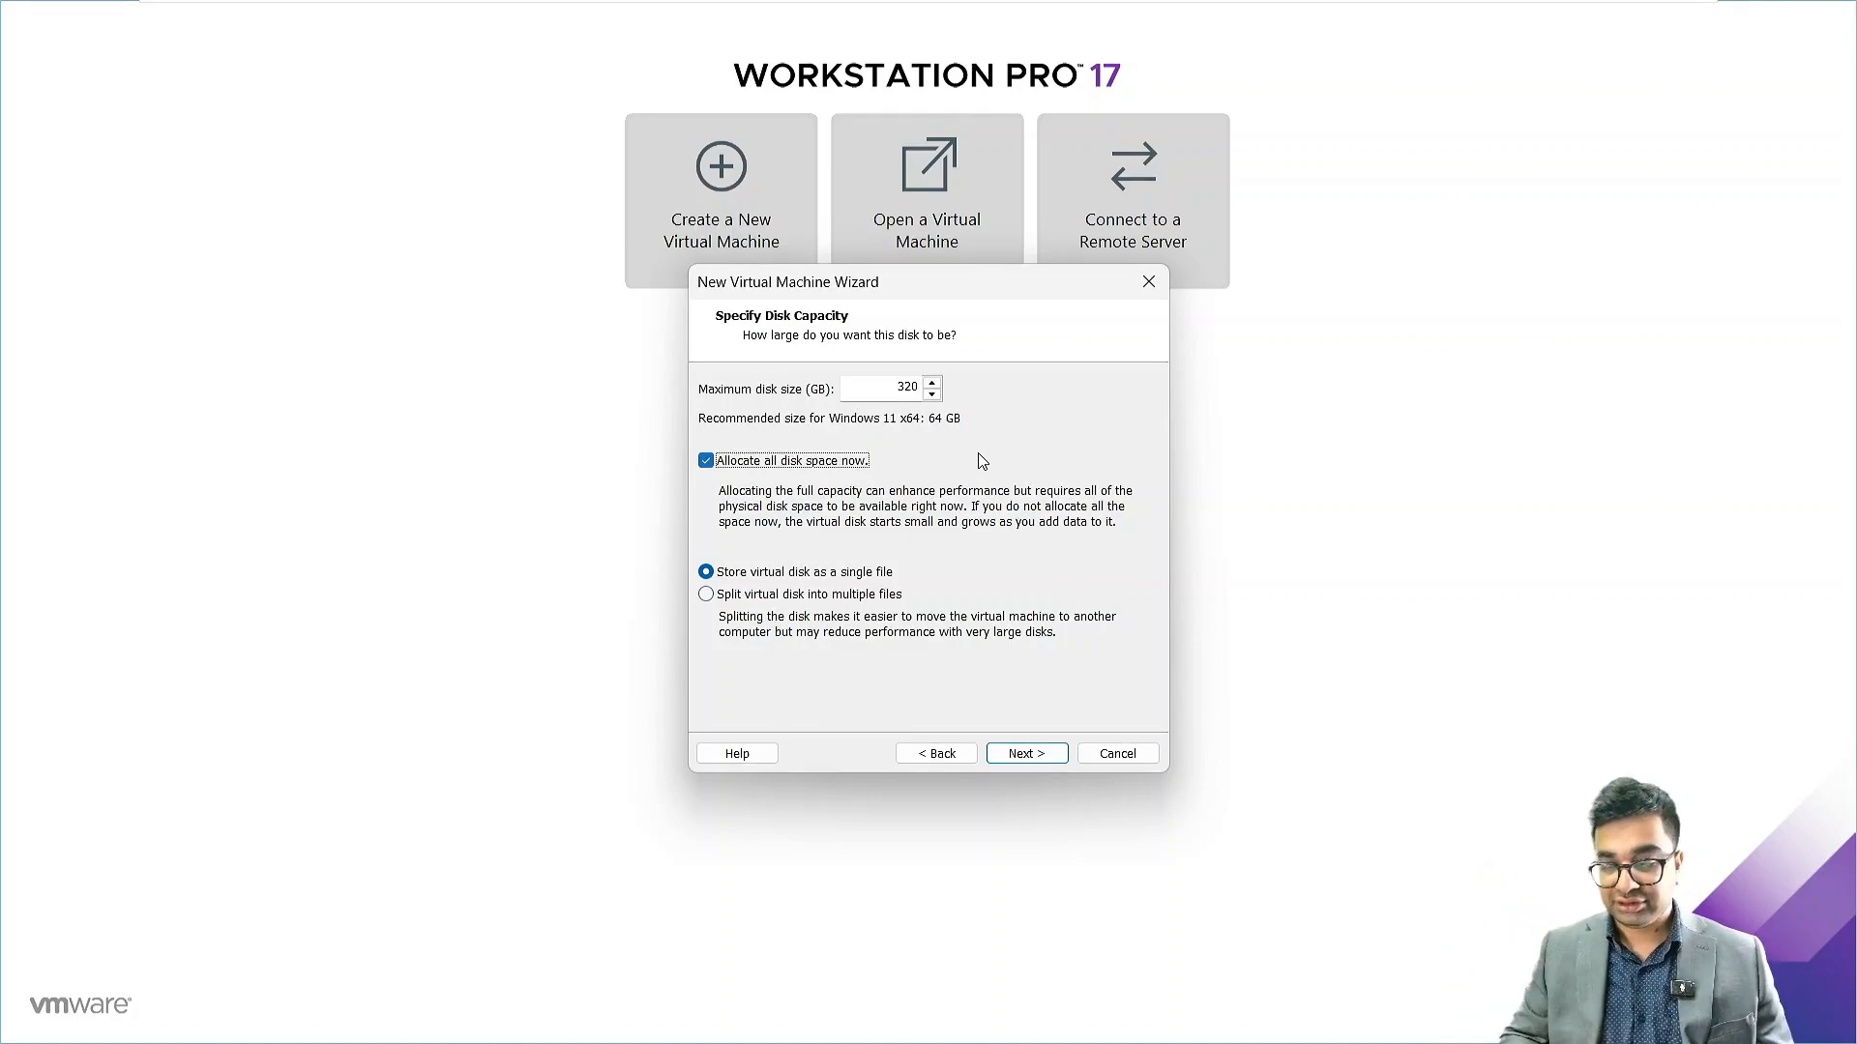
Try to create the VM with the 320 GB disk and dismiss the not-enough-space error
{"action": "left_click", "coordinate": [1031, 764]}
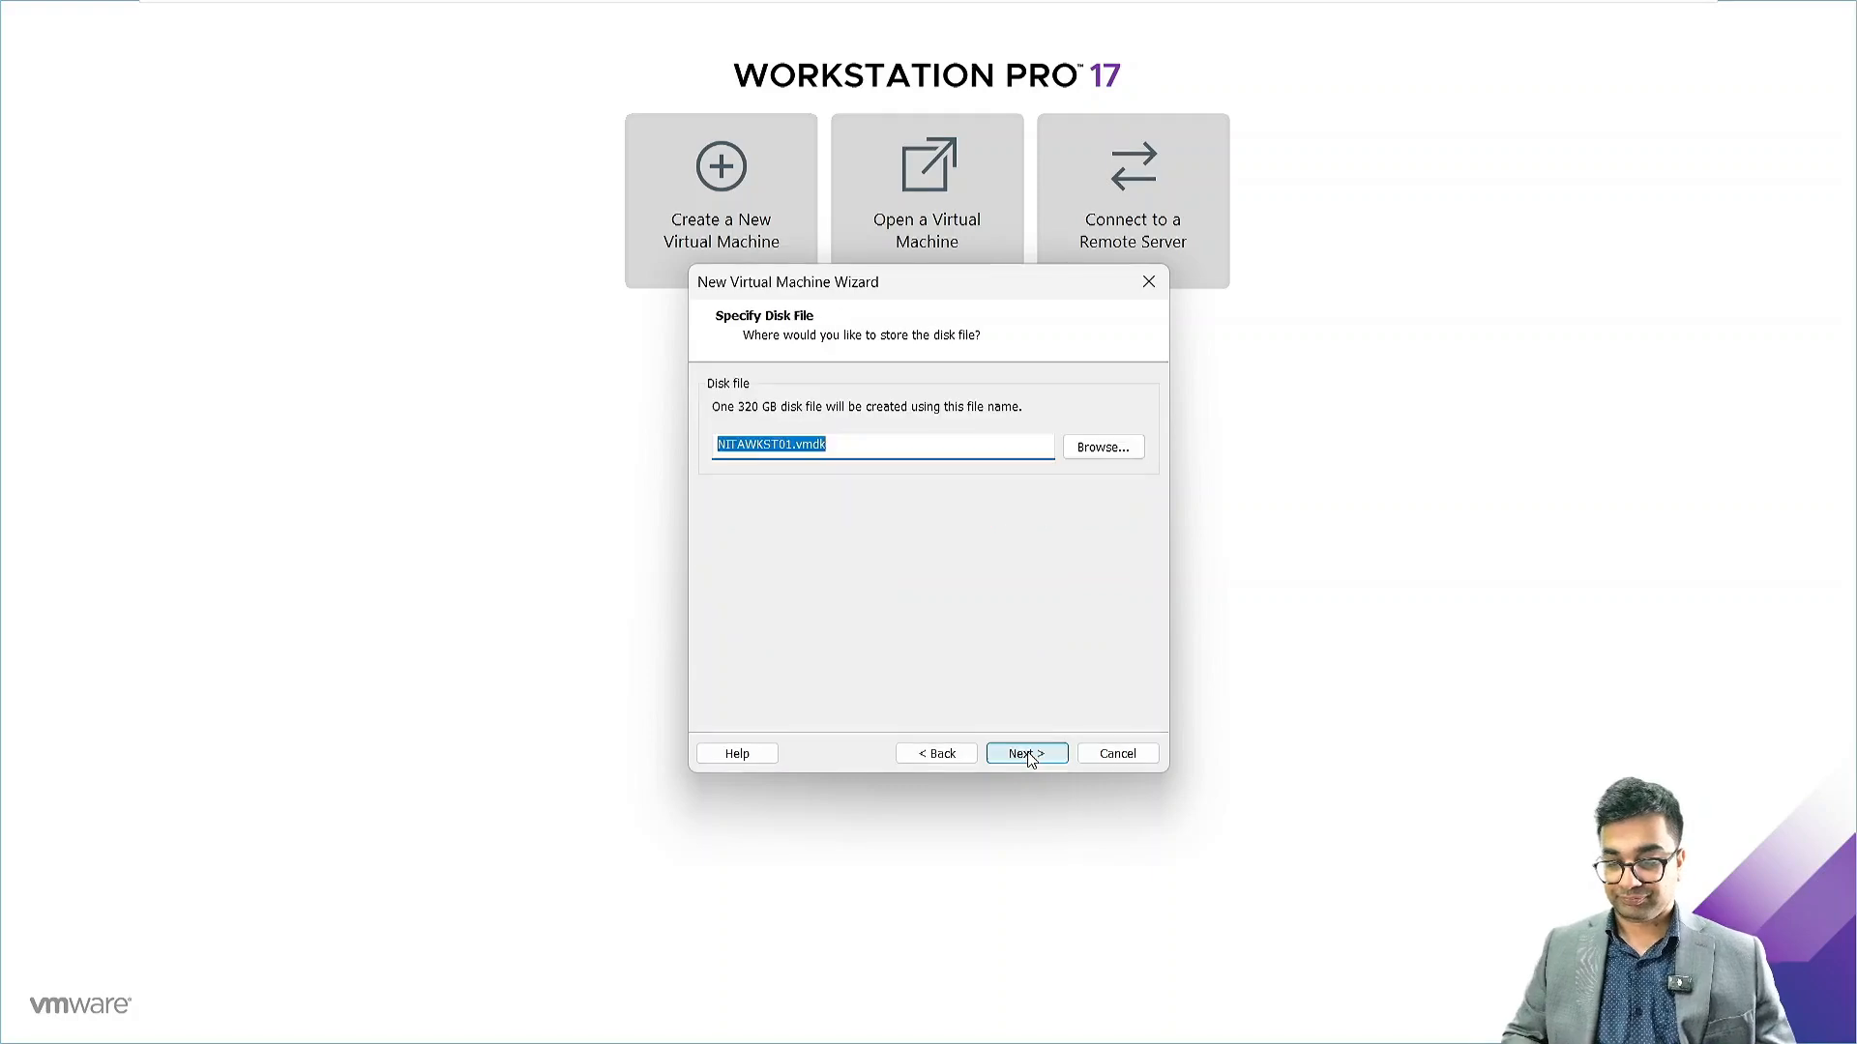
{"action": "left_click", "coordinate": [1027, 755]}
{"action": "left_click", "coordinate": [1025, 755]}
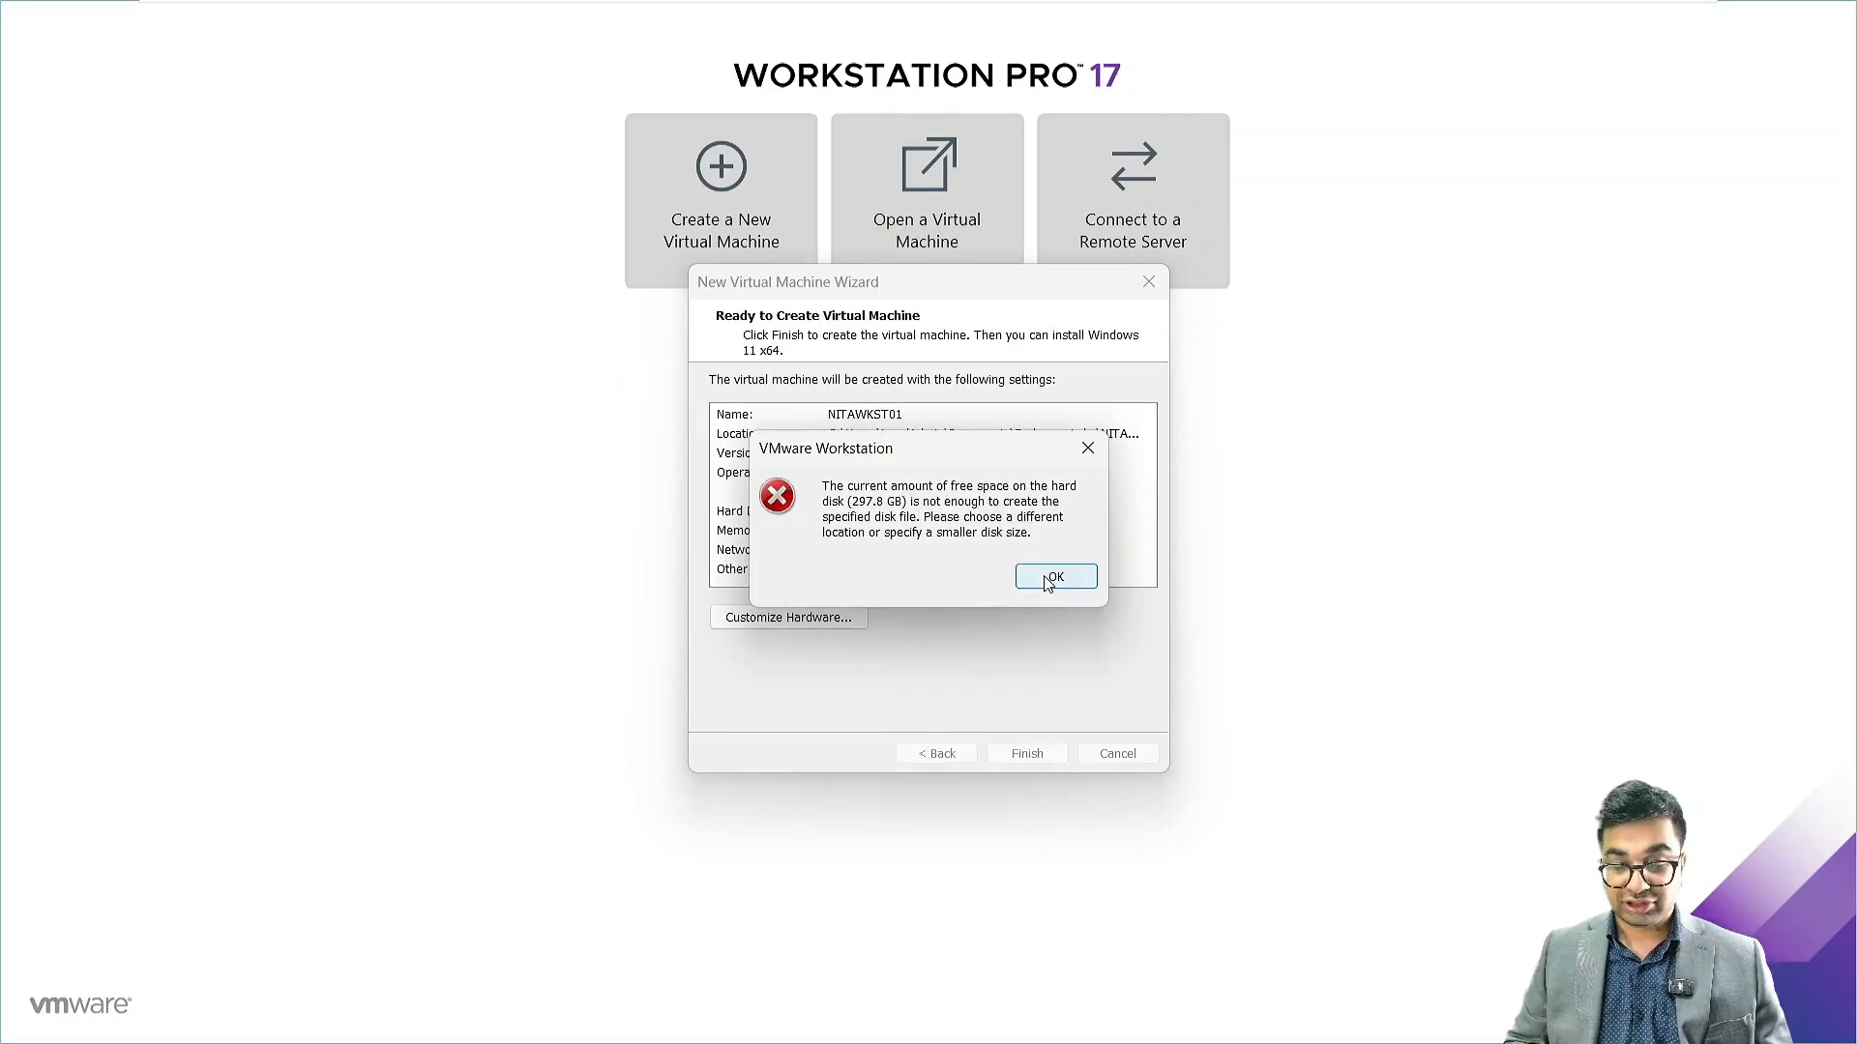
{"action": "left_click", "coordinate": [1055, 575]}
Shrink the disk to 120 GB, keep NITAWKST01.vmdk, and finish creating the VM
{"action": "left_click", "coordinate": [936, 753]}
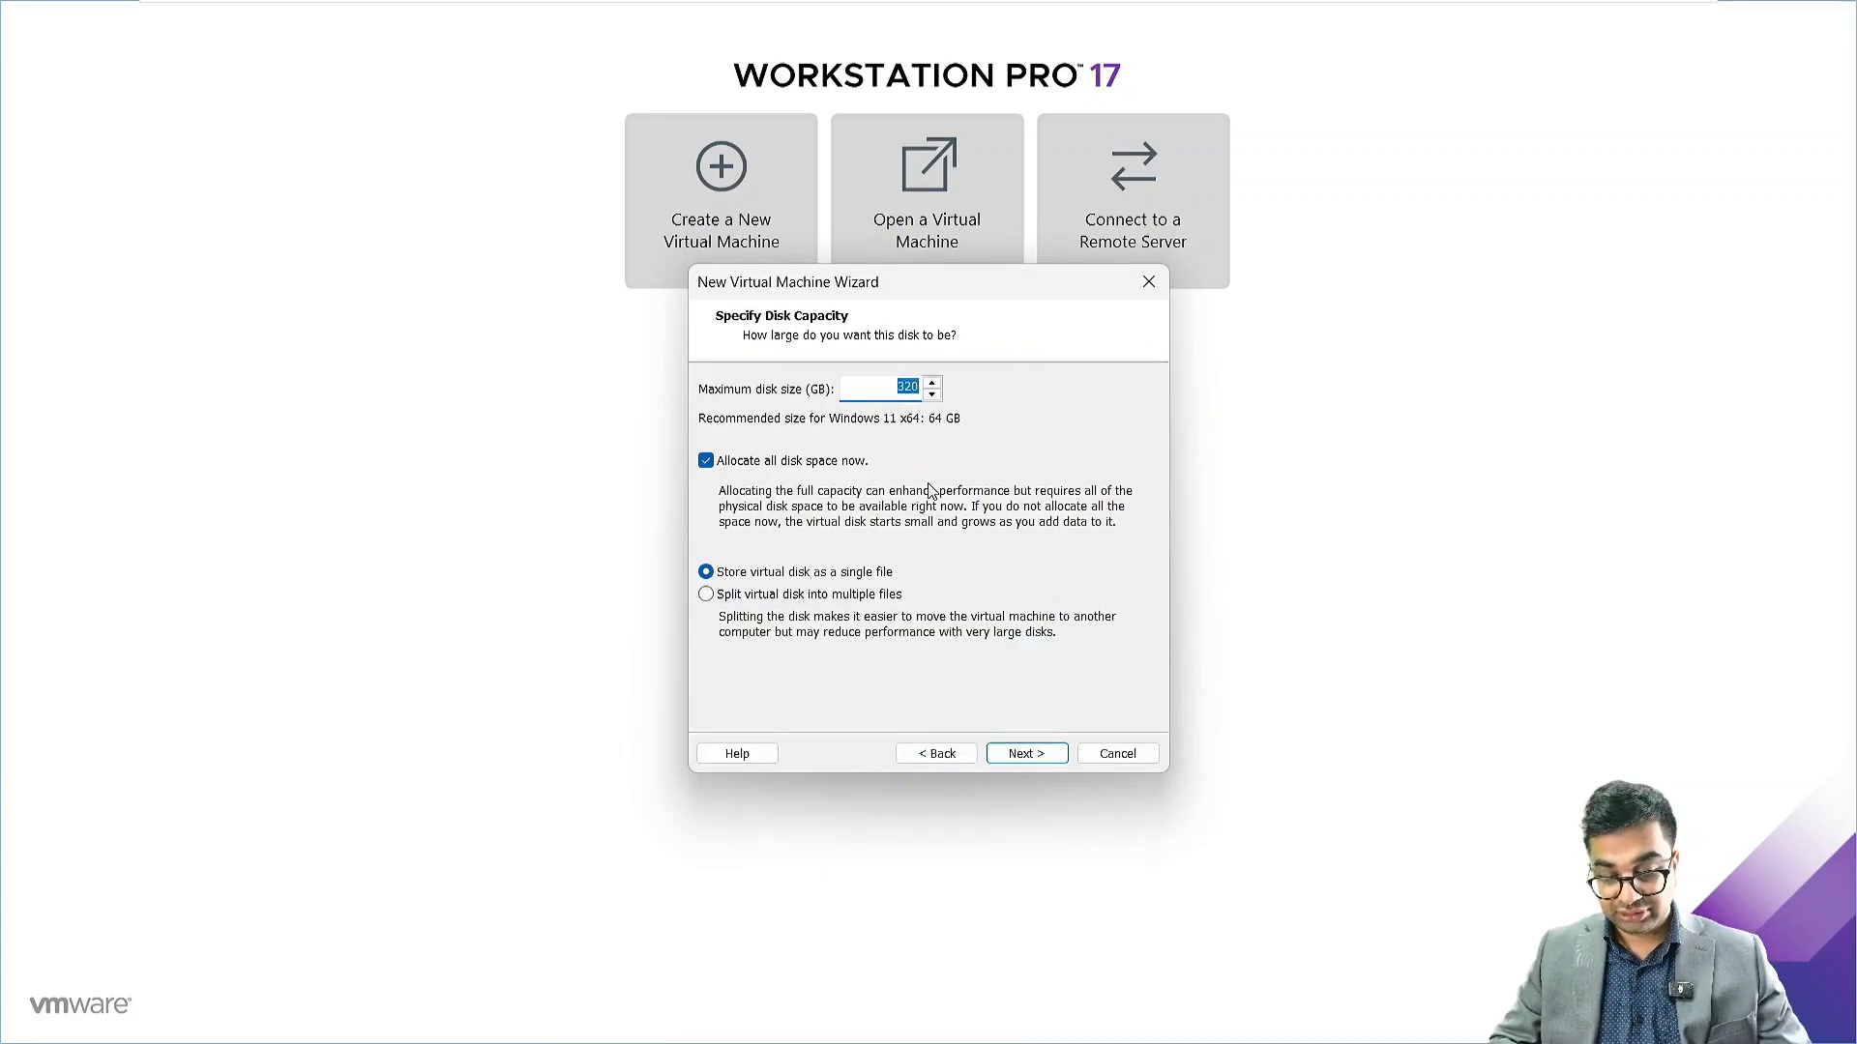
{"action": "type", "text": "12"}
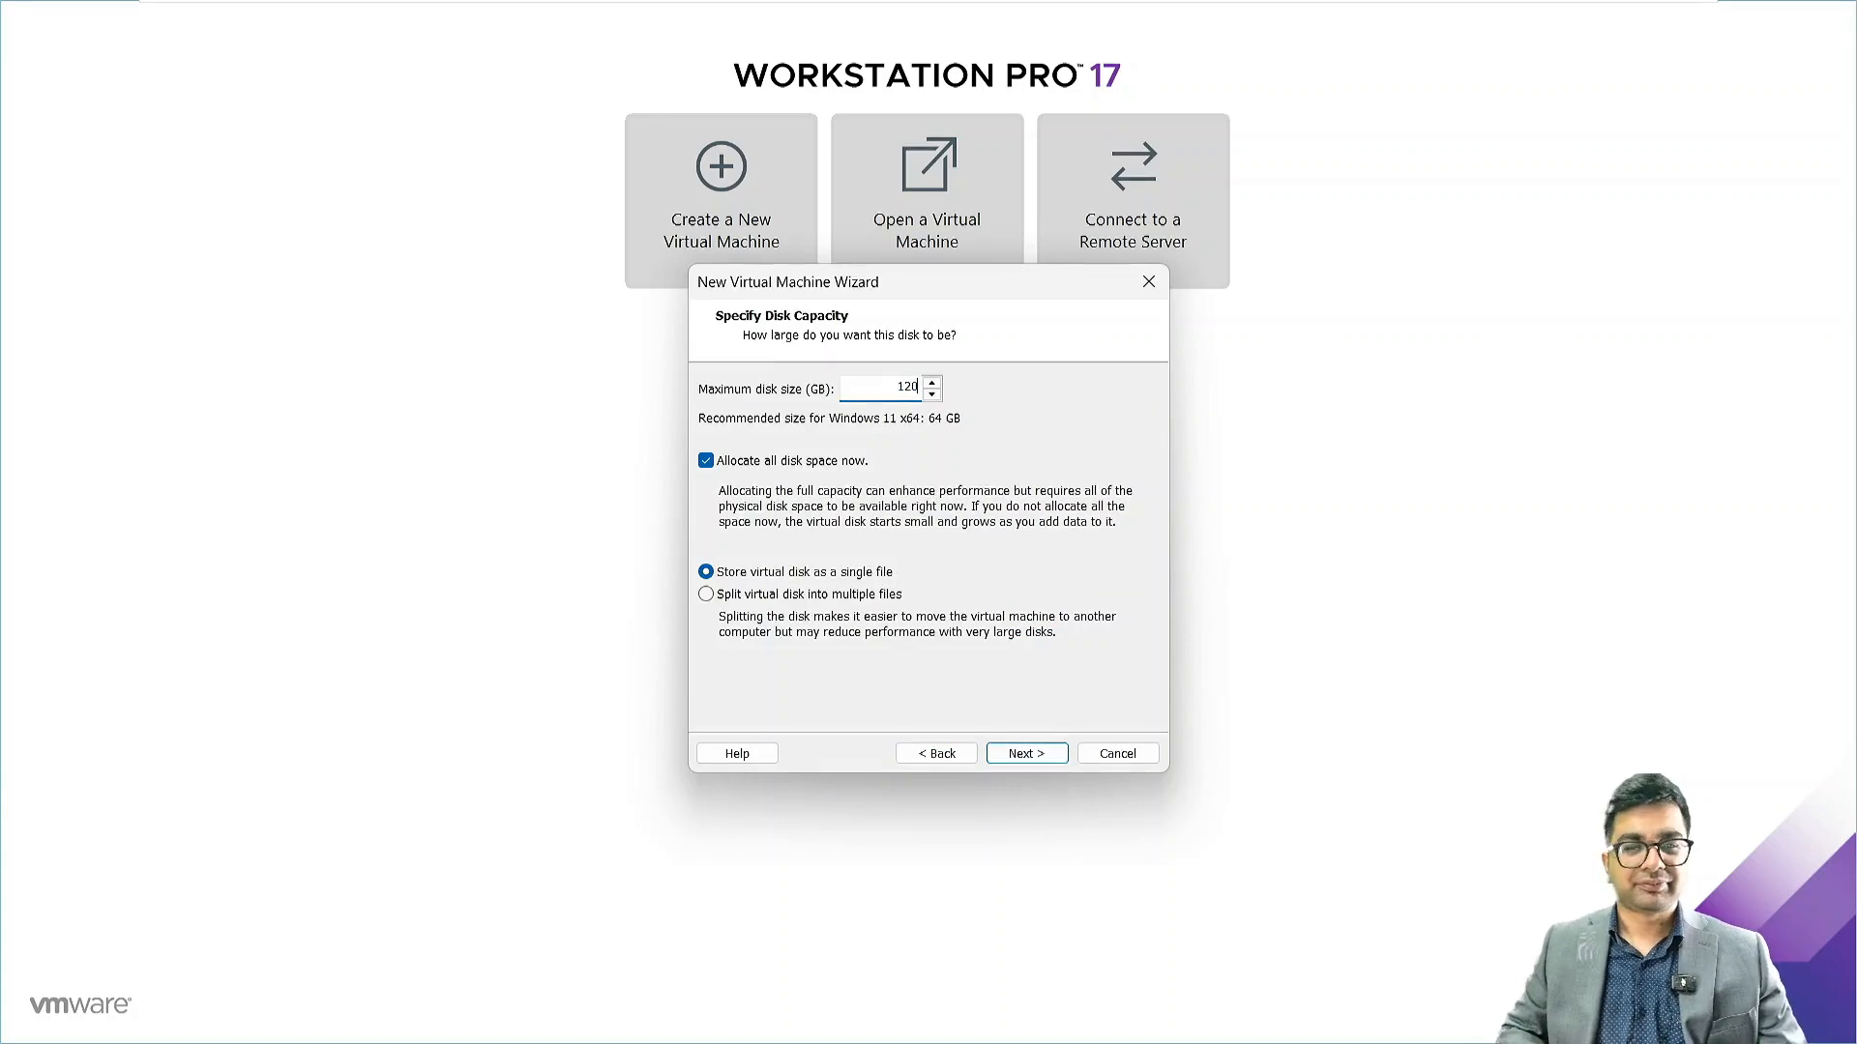
{"action": "left_click", "coordinate": [1027, 753]}
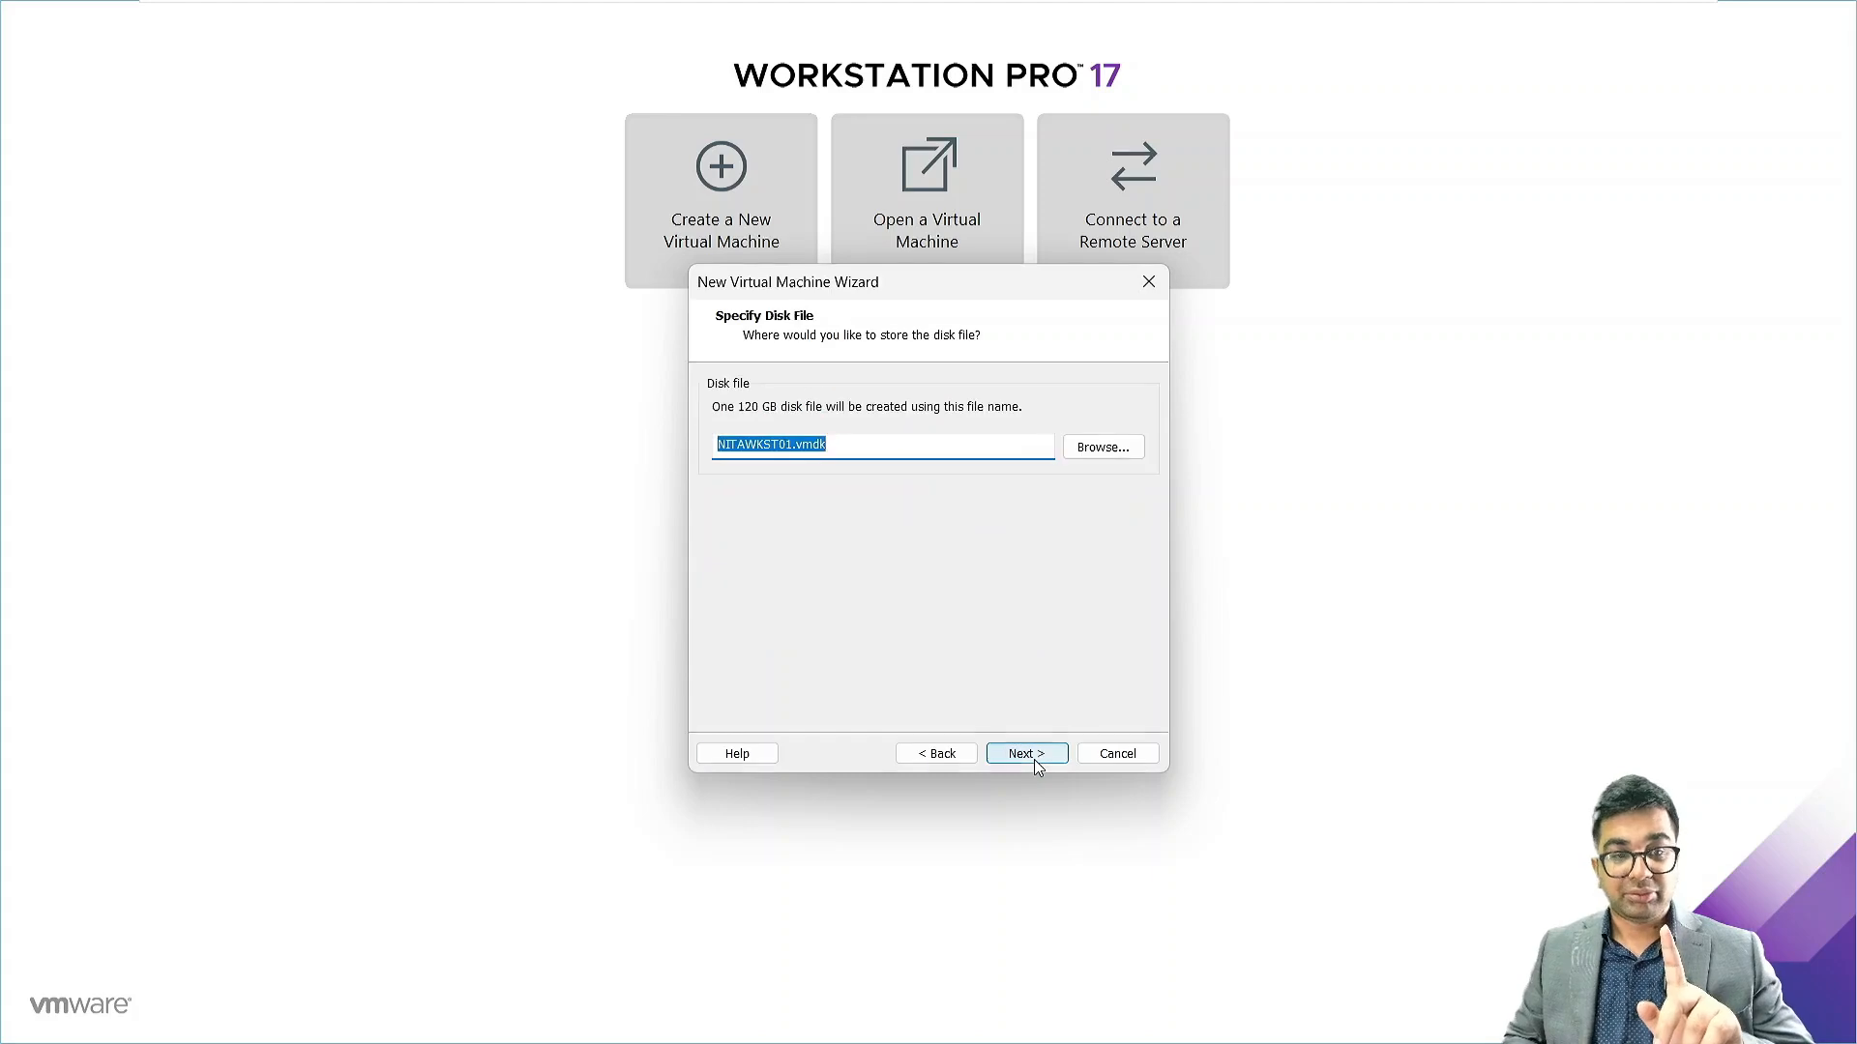
{"action": "left_click", "coordinate": [1027, 753]}
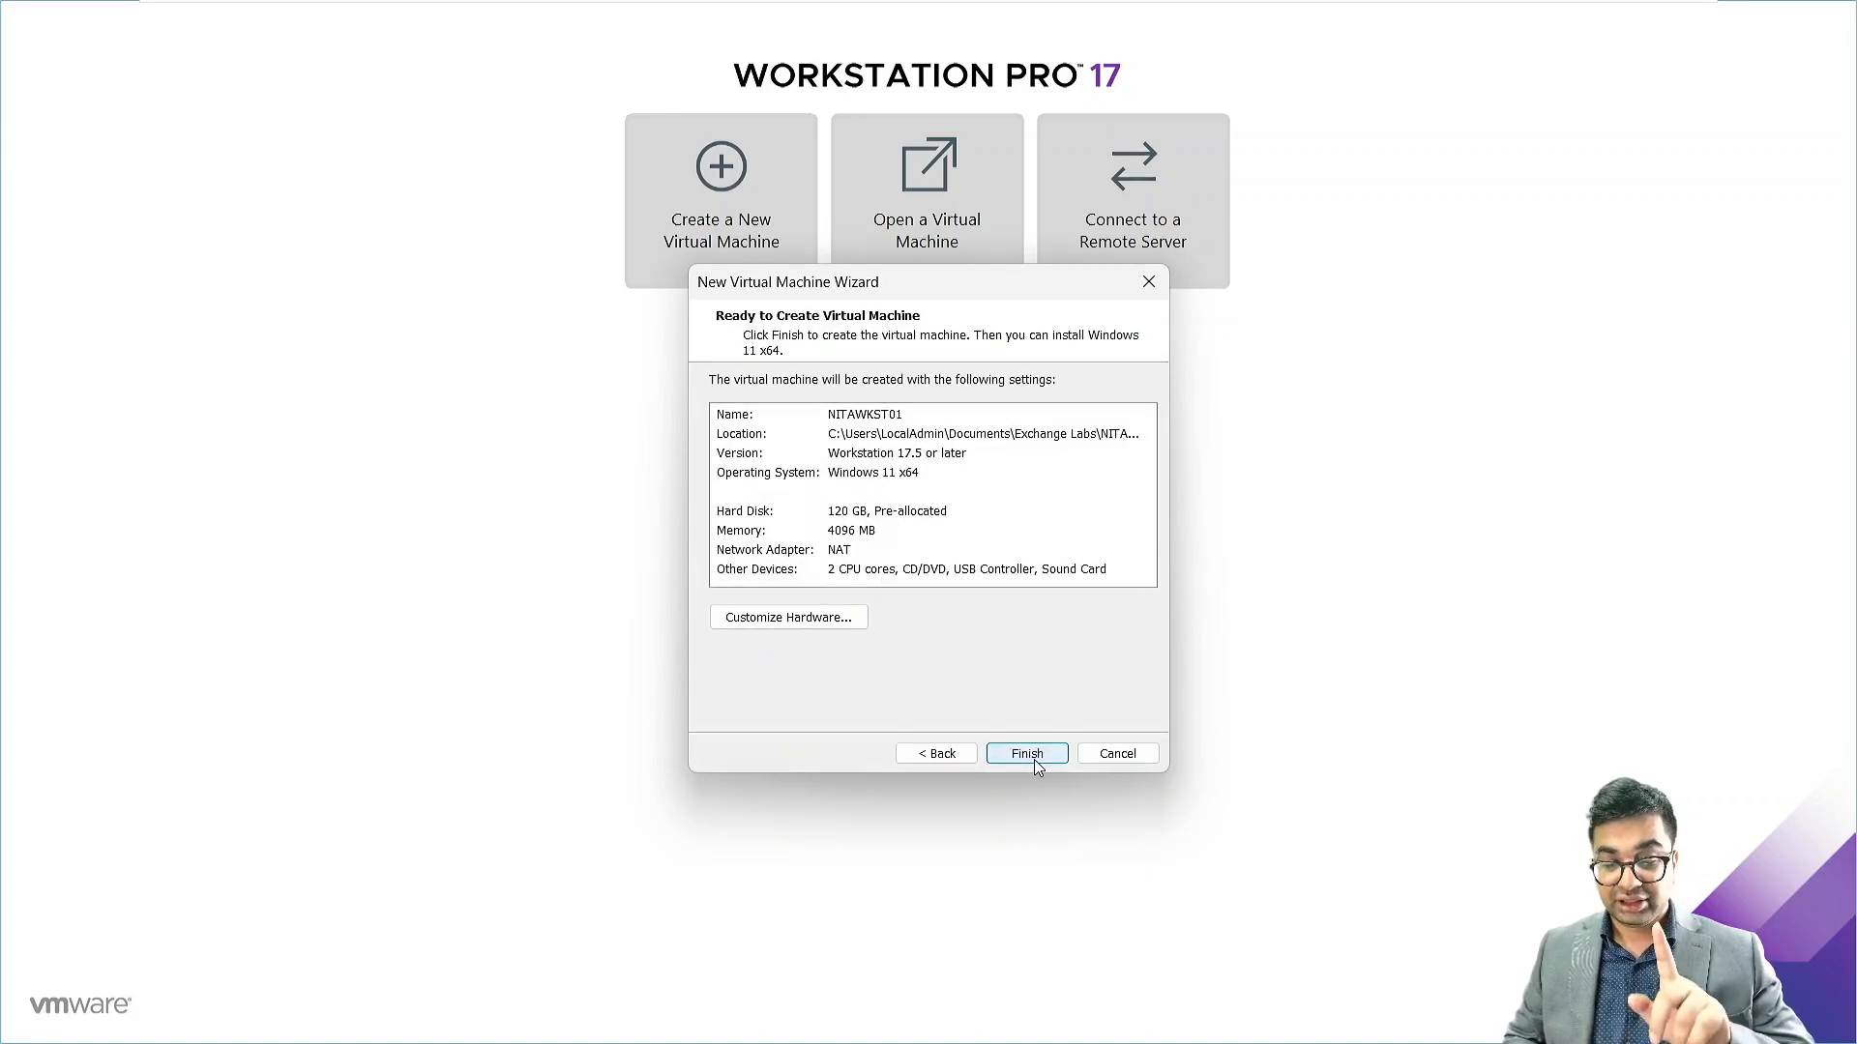
{"action": "left_click", "coordinate": [1027, 753]}
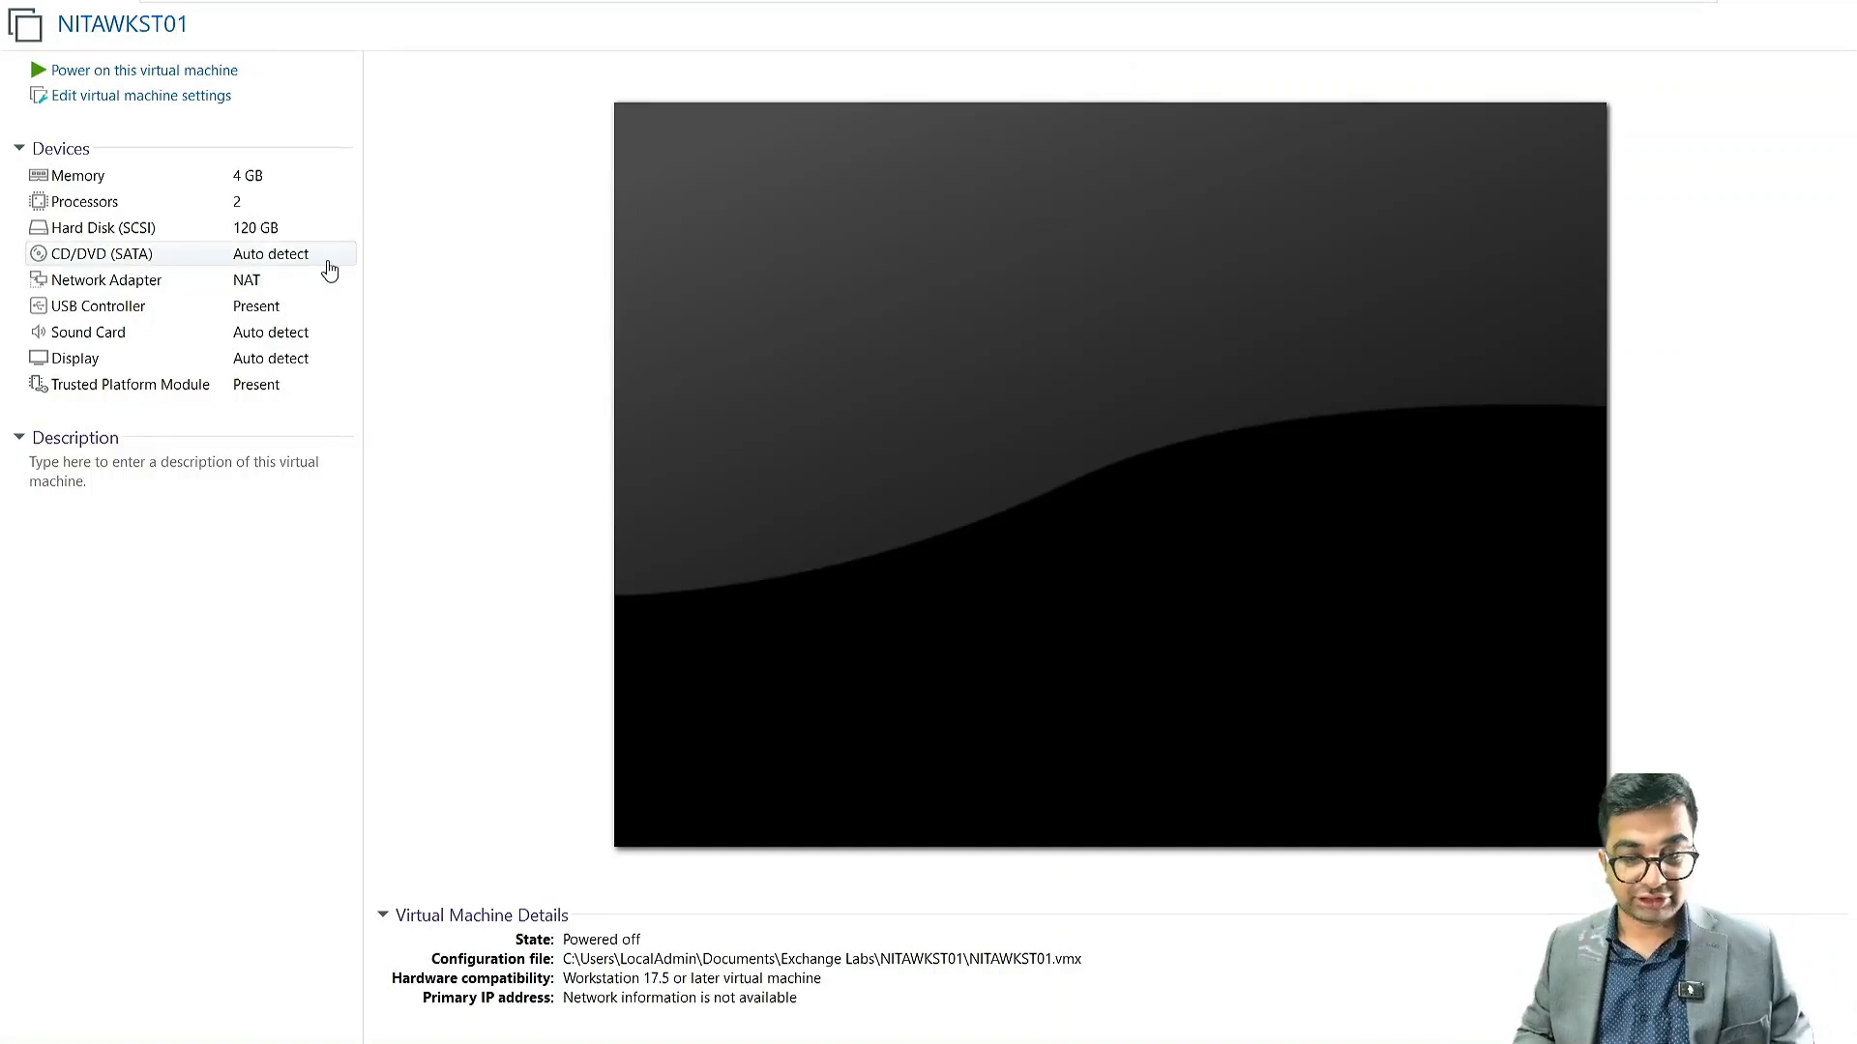
Switch the VM's CD/DVD drive to use an ISO image file
{"action": "left_click", "coordinate": [184, 112]}
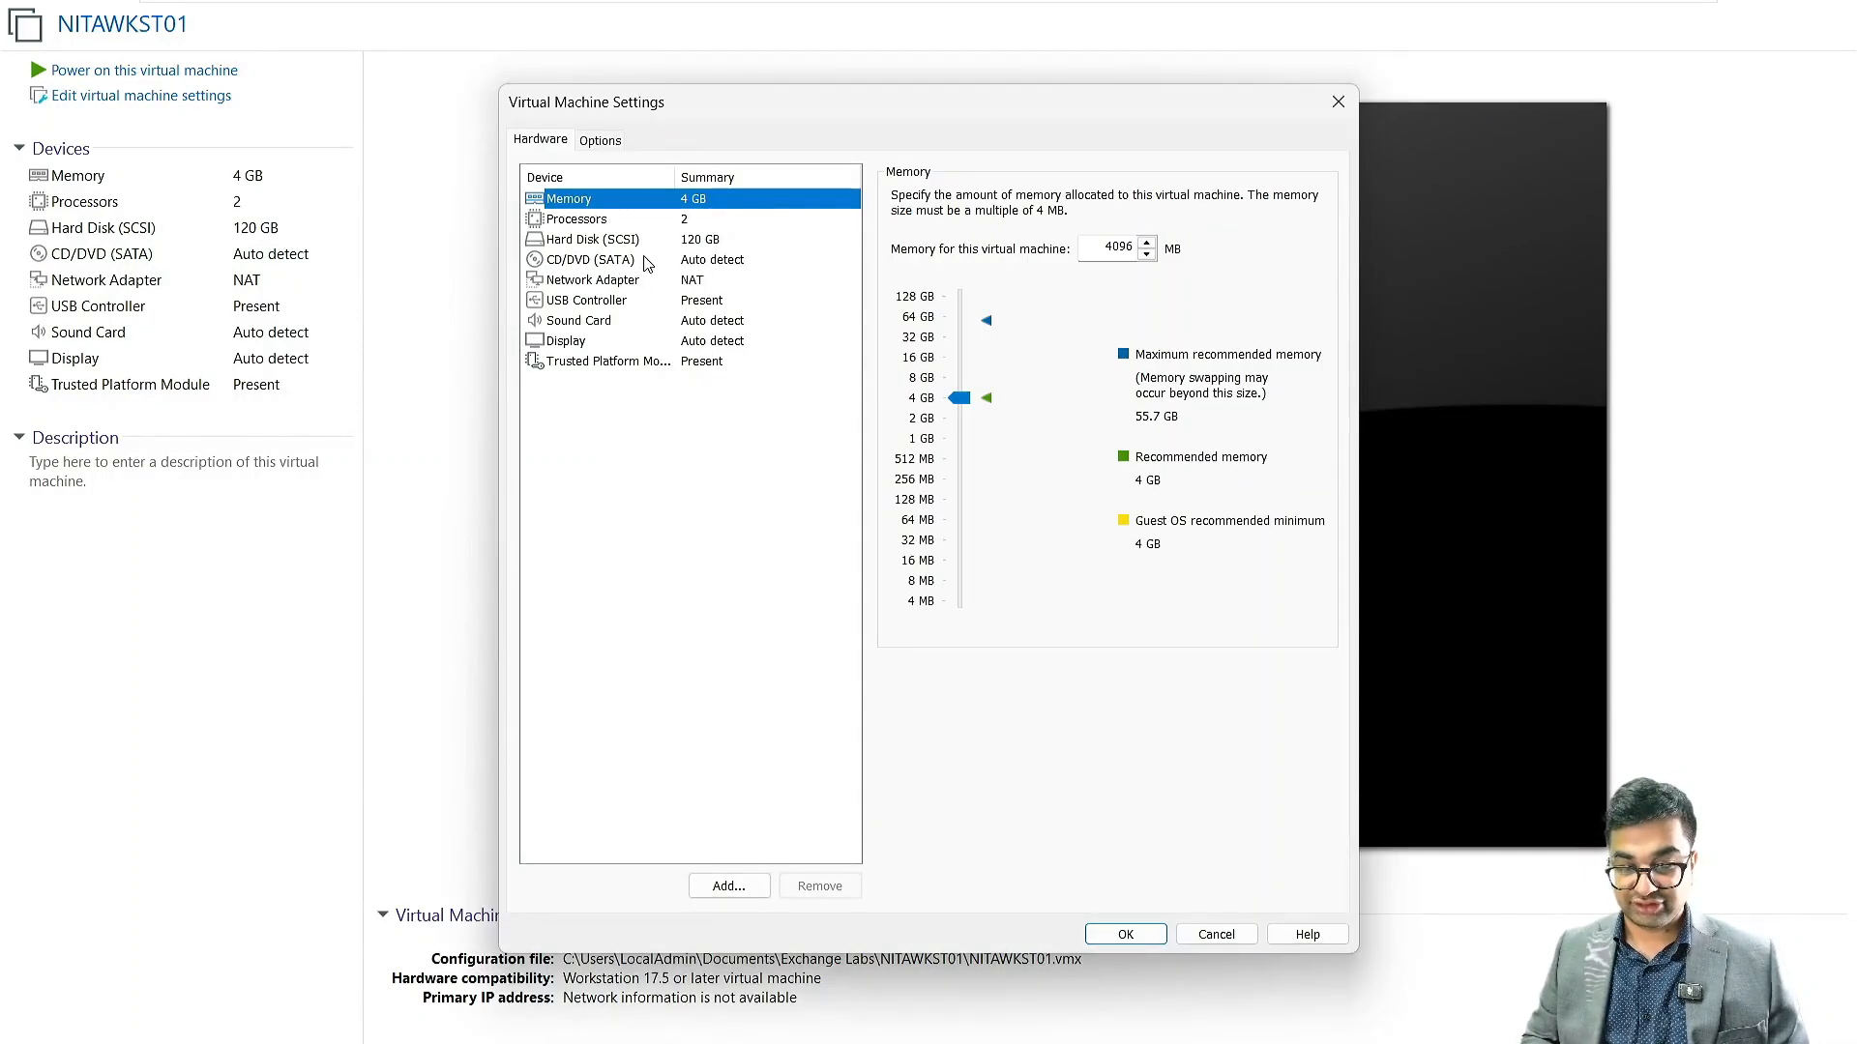
{"action": "left_click", "coordinate": [710, 261]}
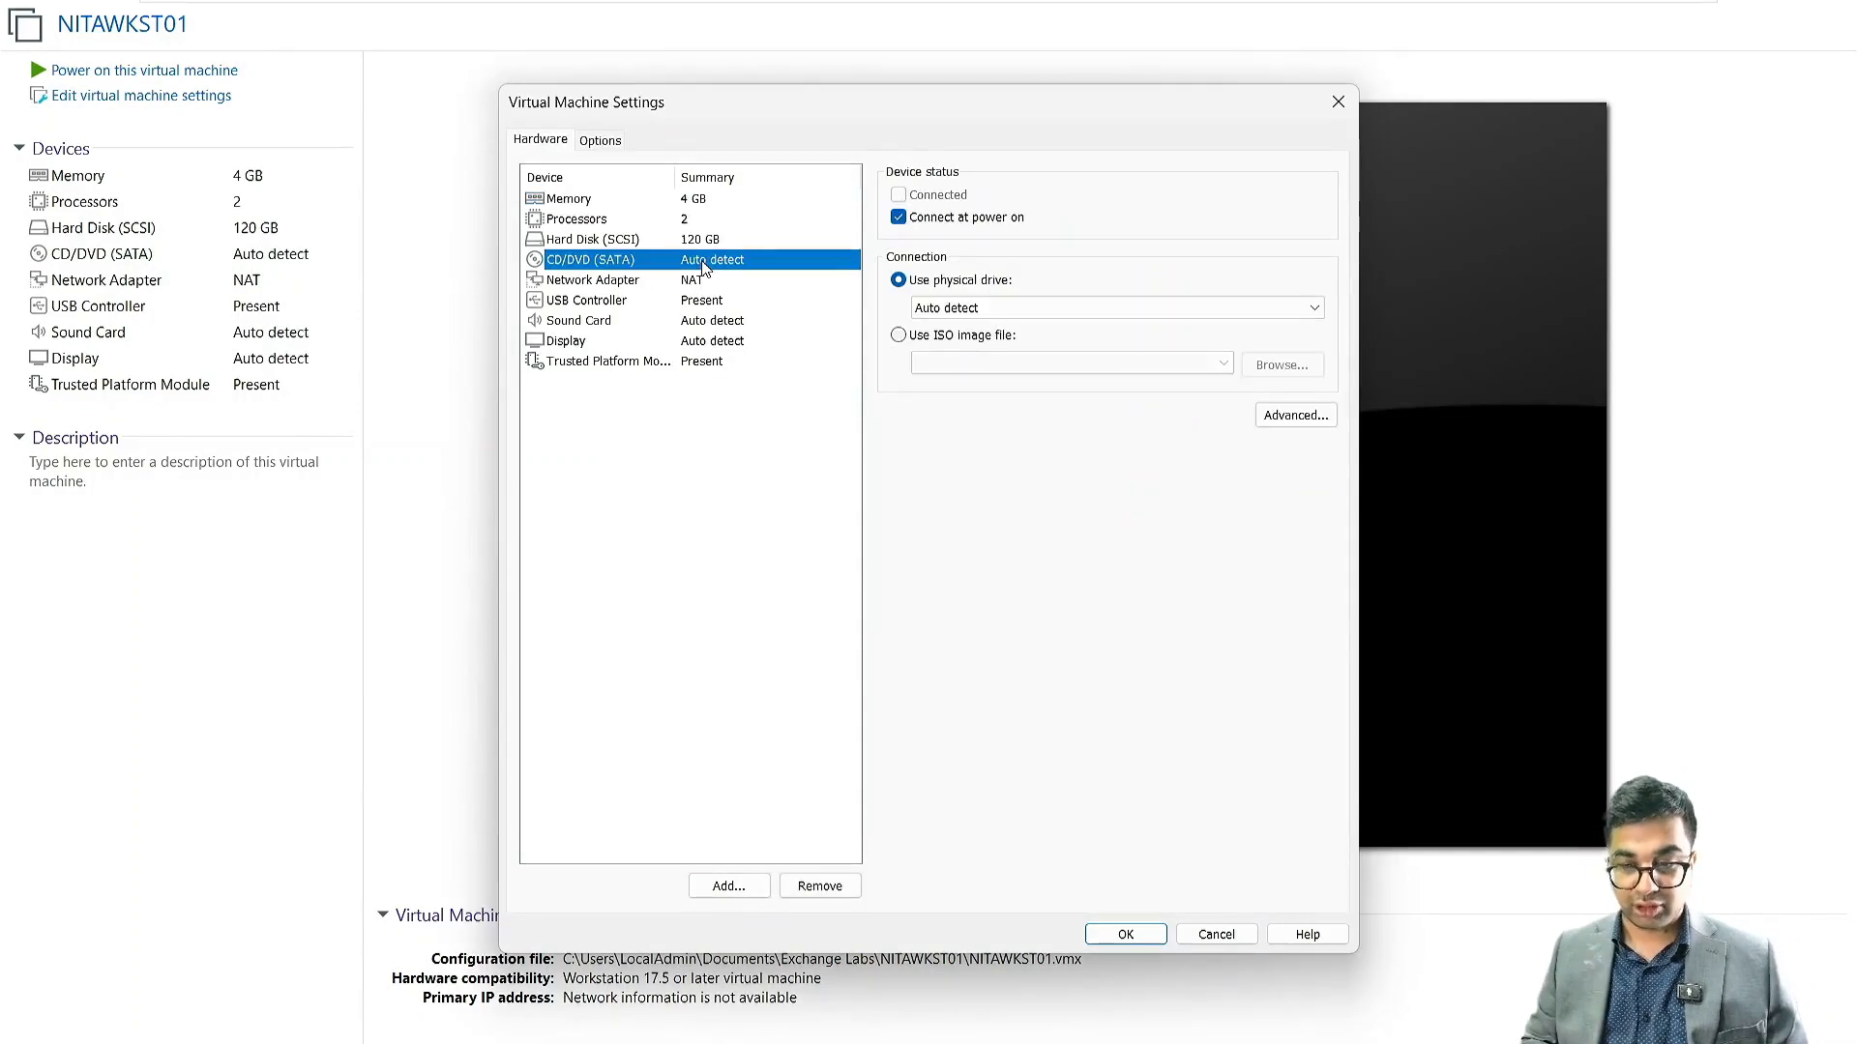
{"action": "left_click", "coordinate": [973, 338]}
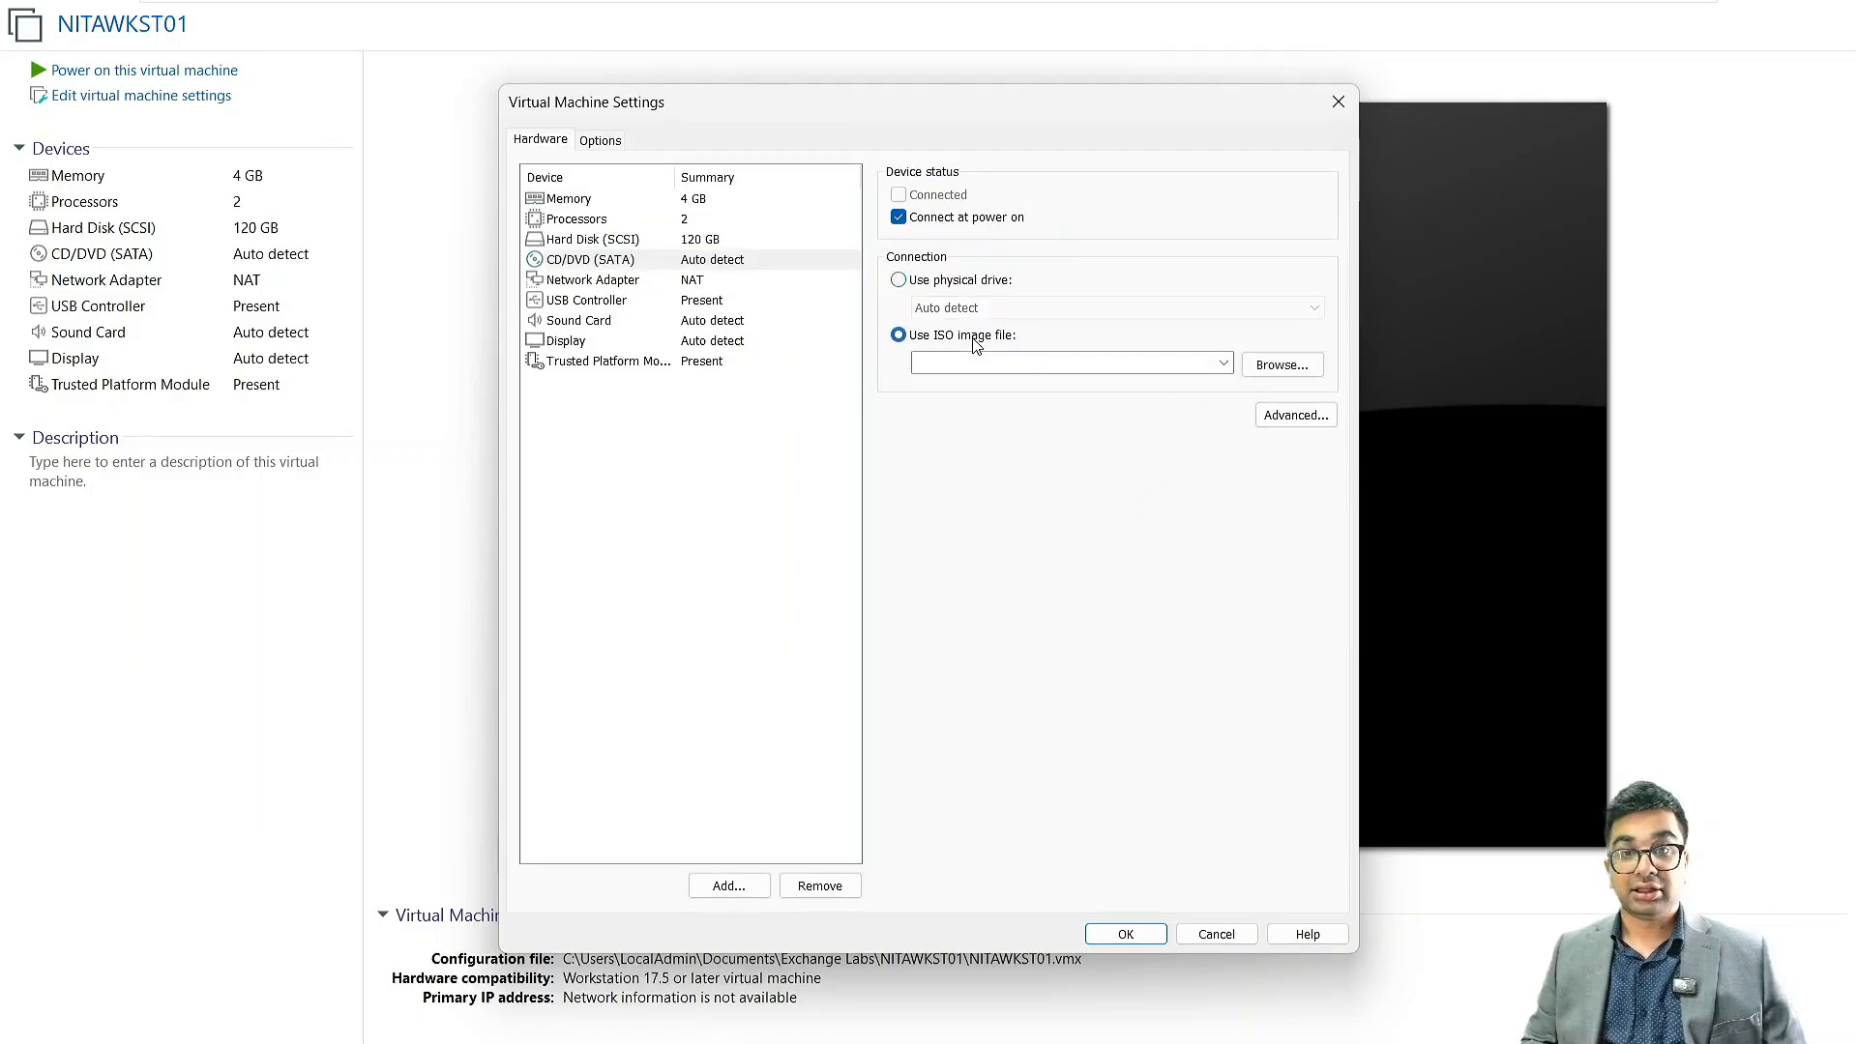
{"action": "left_click", "coordinate": [1282, 368]}
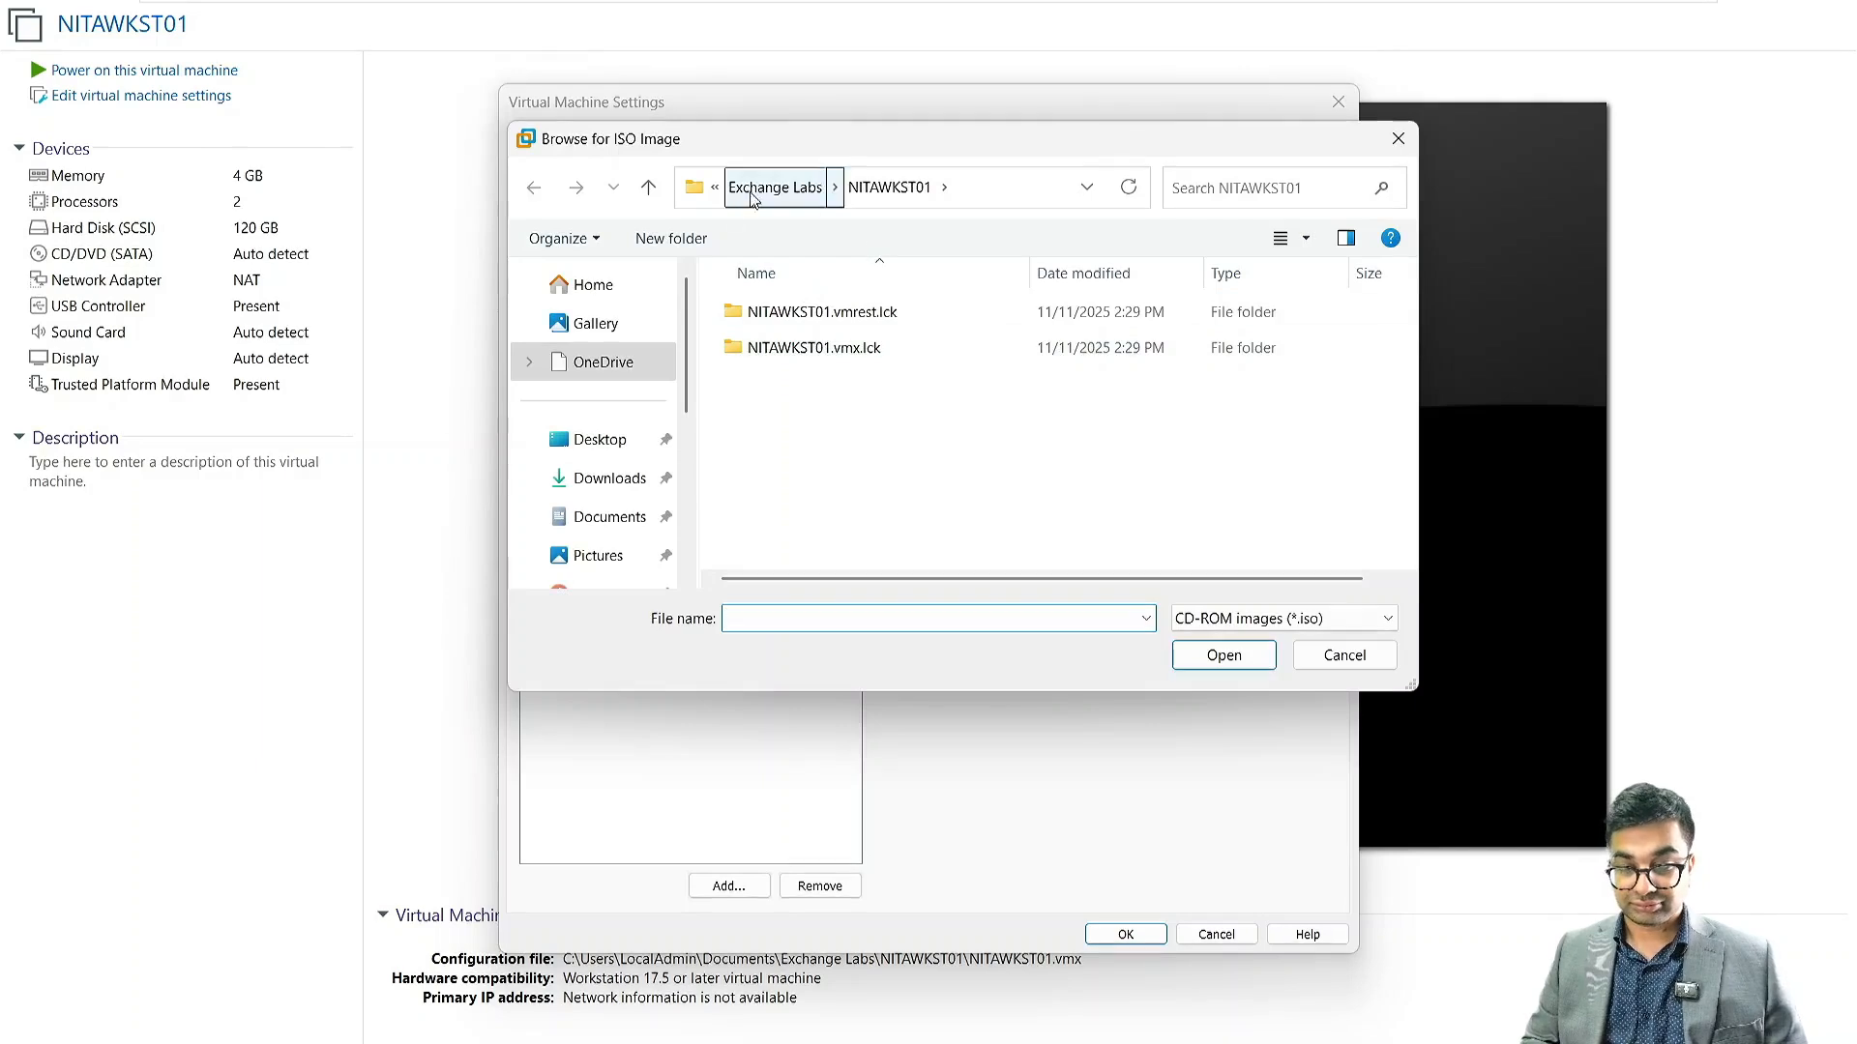
Select the Windows 11 Education 24H2 ISO from C:\Labs\ISOs and save the settings
{"action": "scroll", "coordinate": [606, 373], "scroll_direction": "down", "scroll_amount": 2}
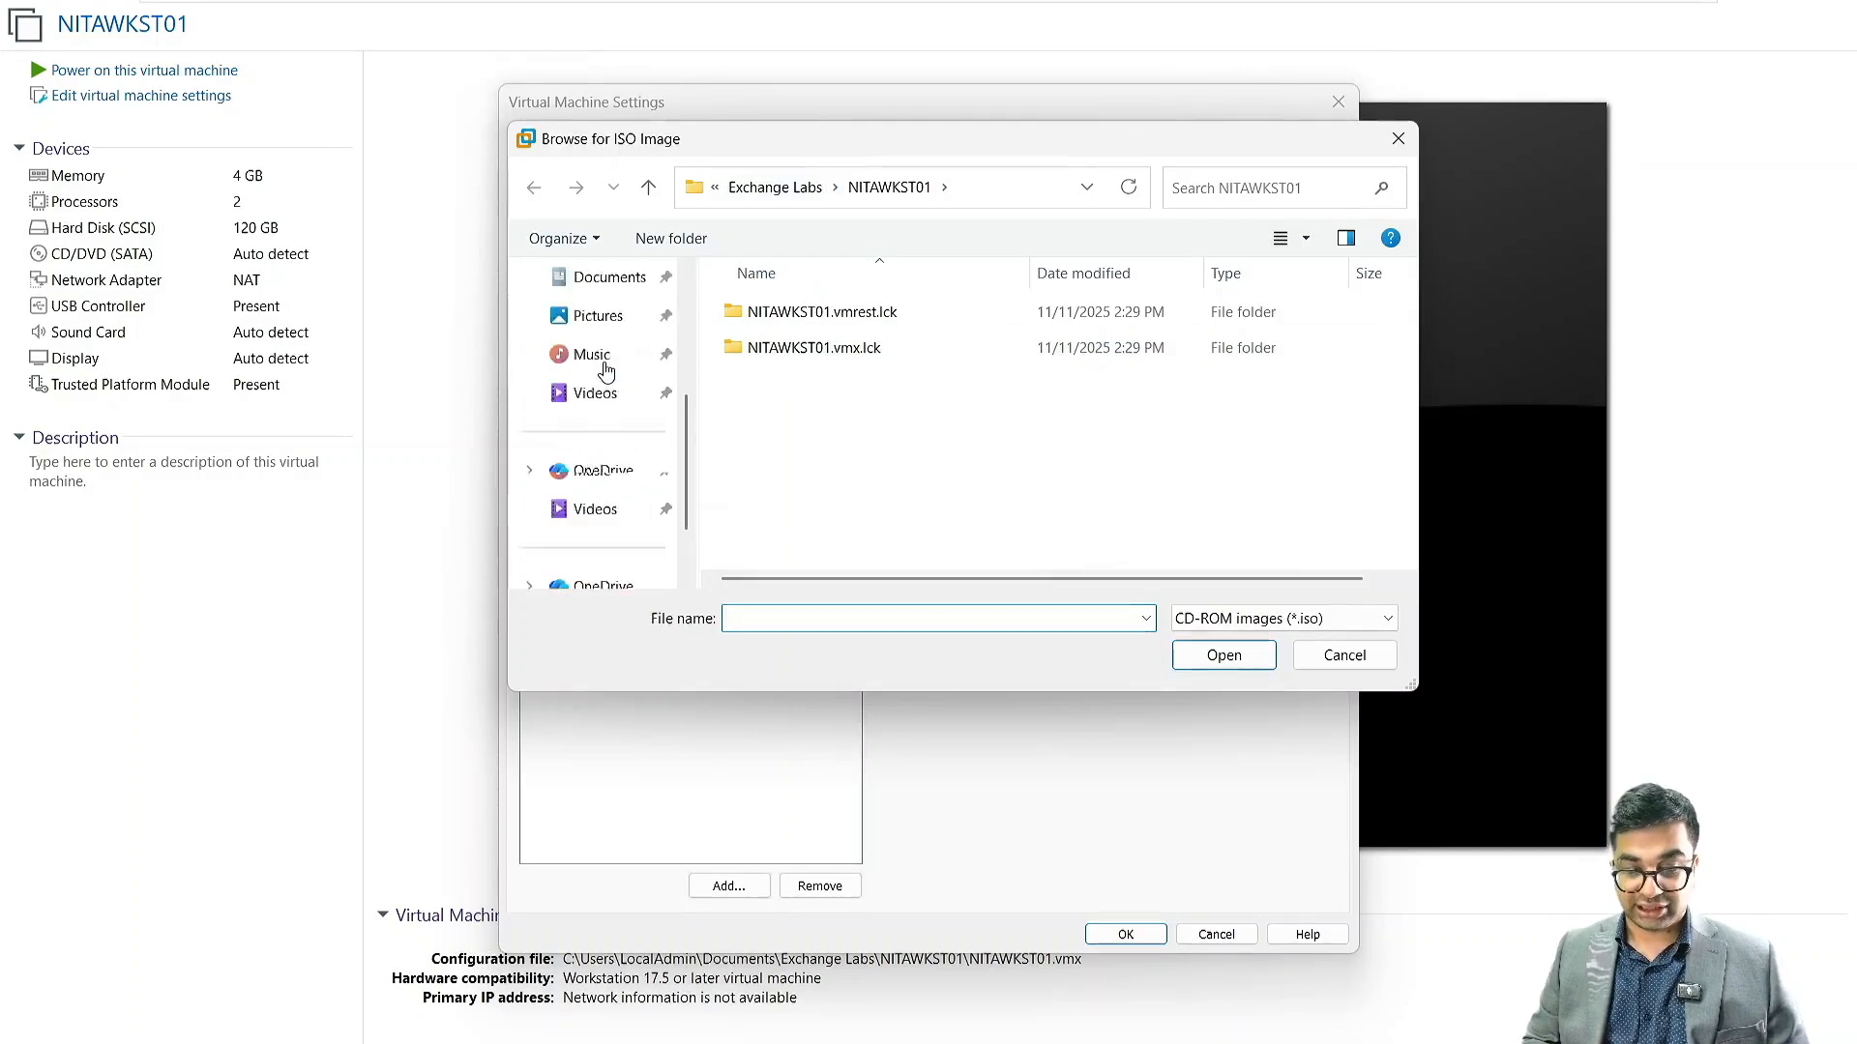
{"action": "scroll", "coordinate": [605, 372], "scroll_direction": "down", "scroll_amount": 2}
{"action": "left_click", "coordinate": [608, 451]}
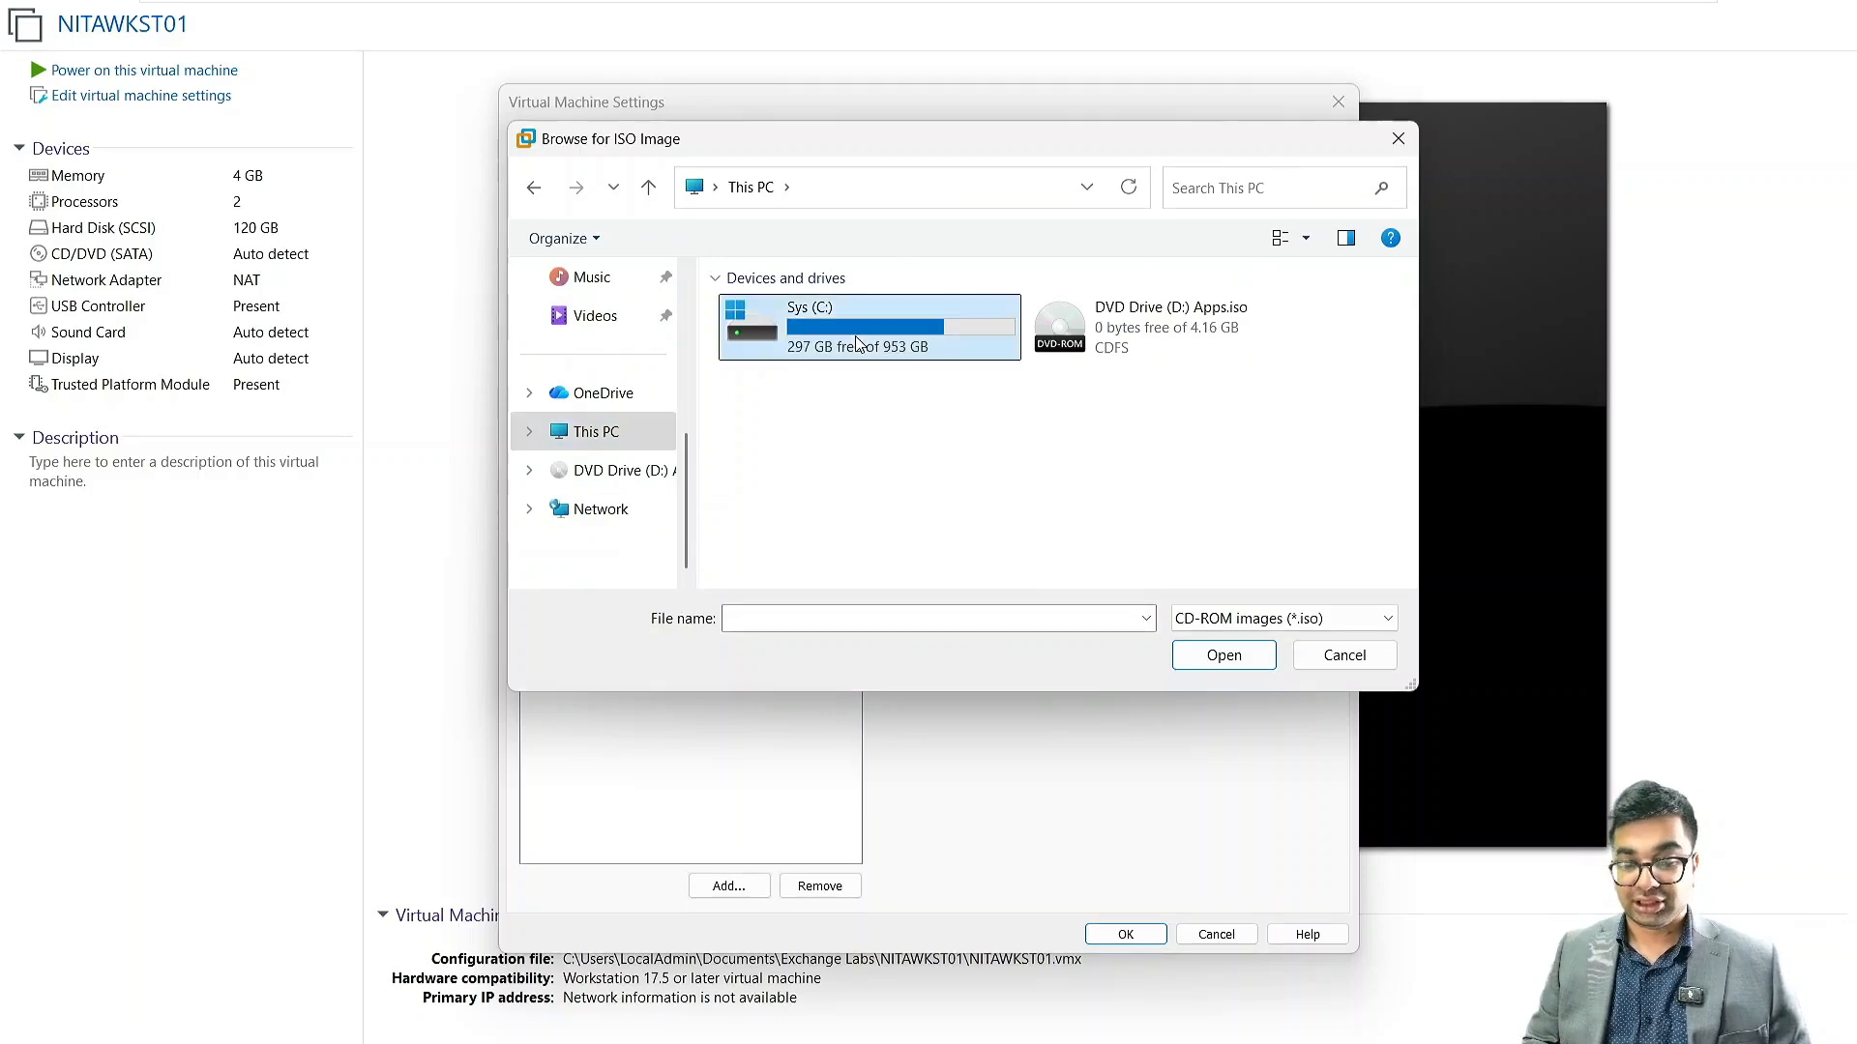
{"action": "double_click", "coordinate": [855, 343]}
{"action": "double_click", "coordinate": [767, 416]}
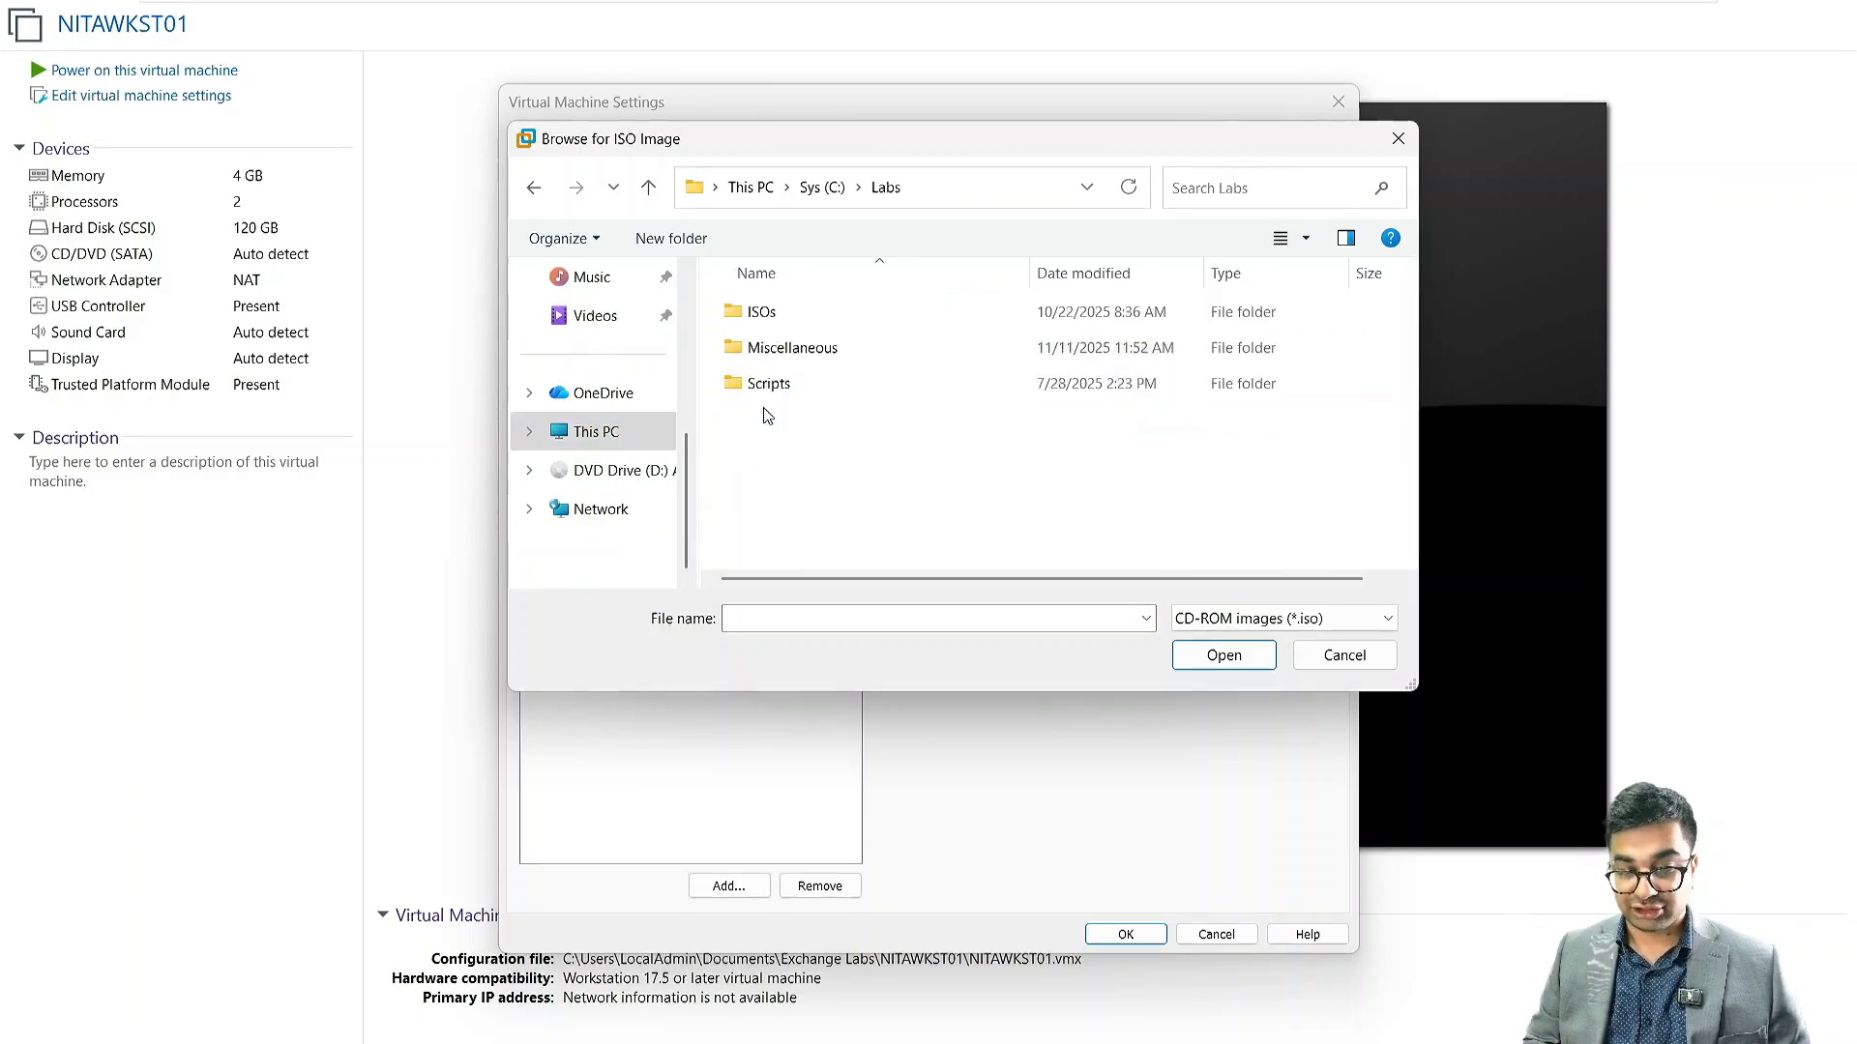
{"action": "double_click", "coordinate": [771, 312]}
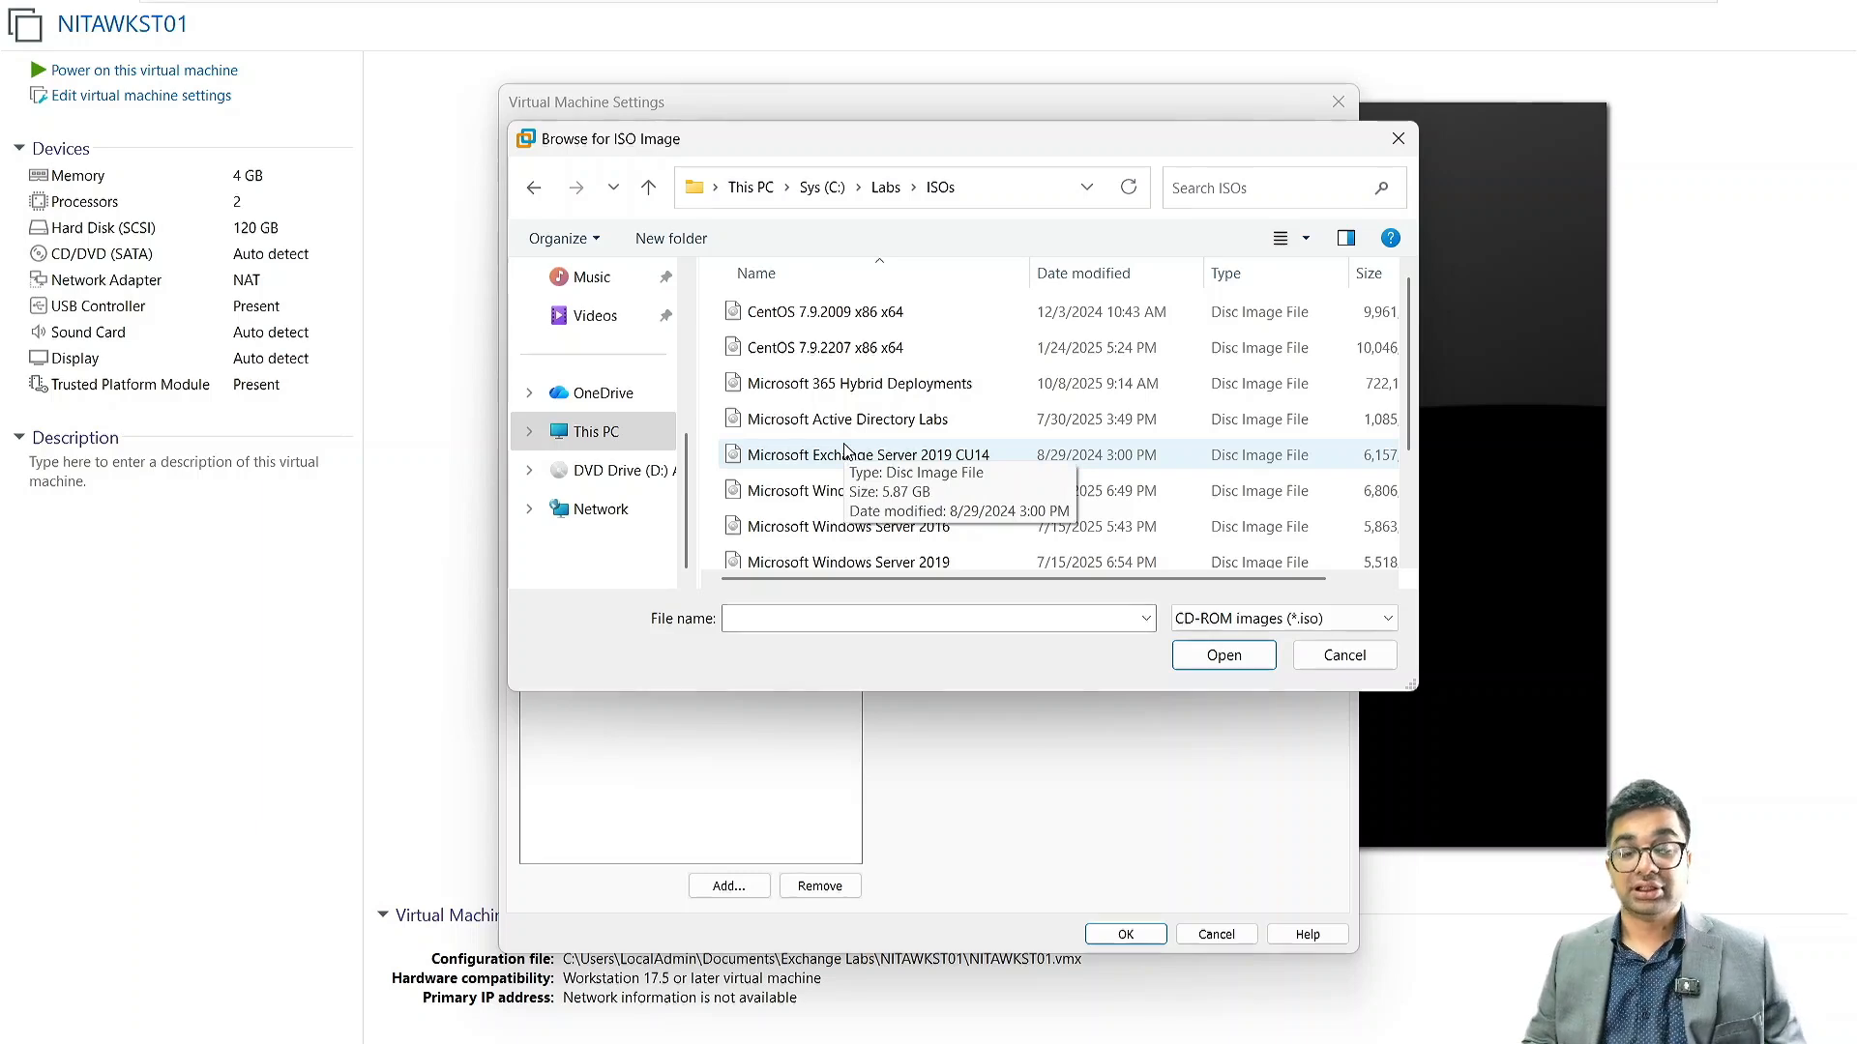
{"action": "scroll", "coordinate": [844, 450], "scroll_direction": "down", "scroll_amount": 2}
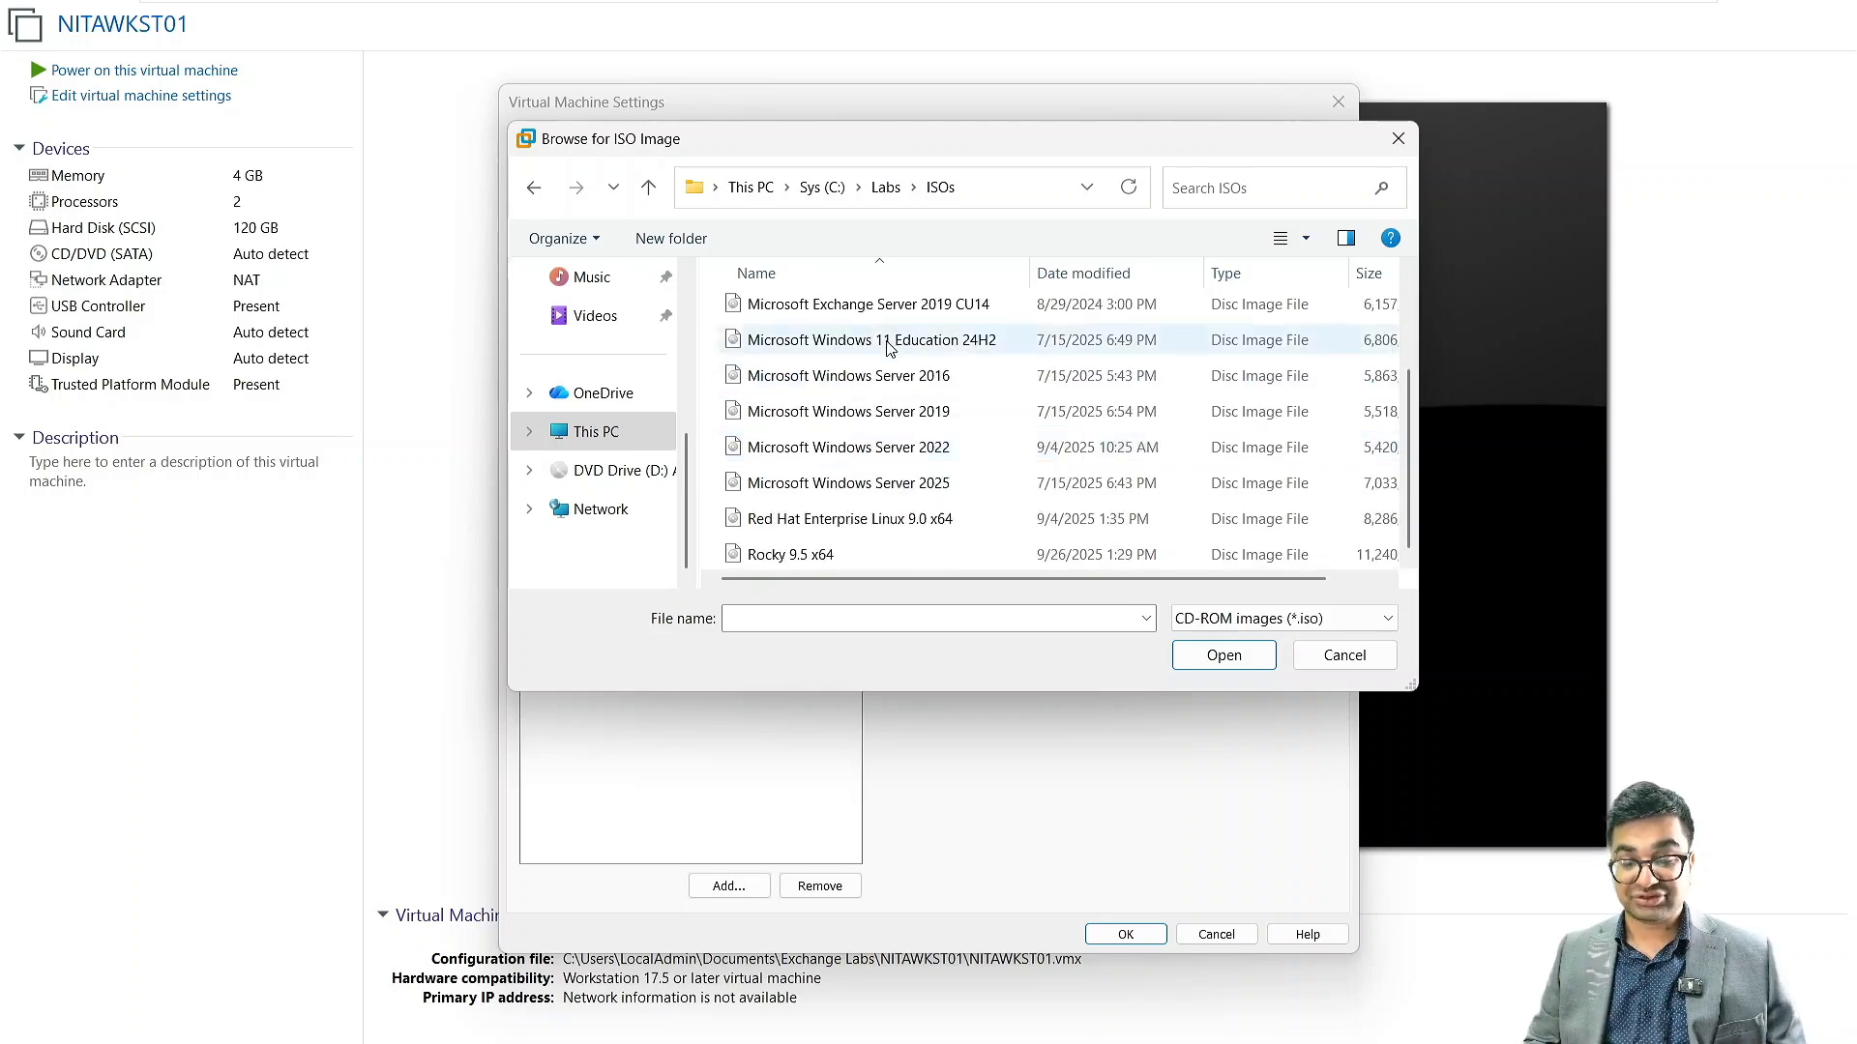
{"action": "left_click", "coordinate": [886, 348]}
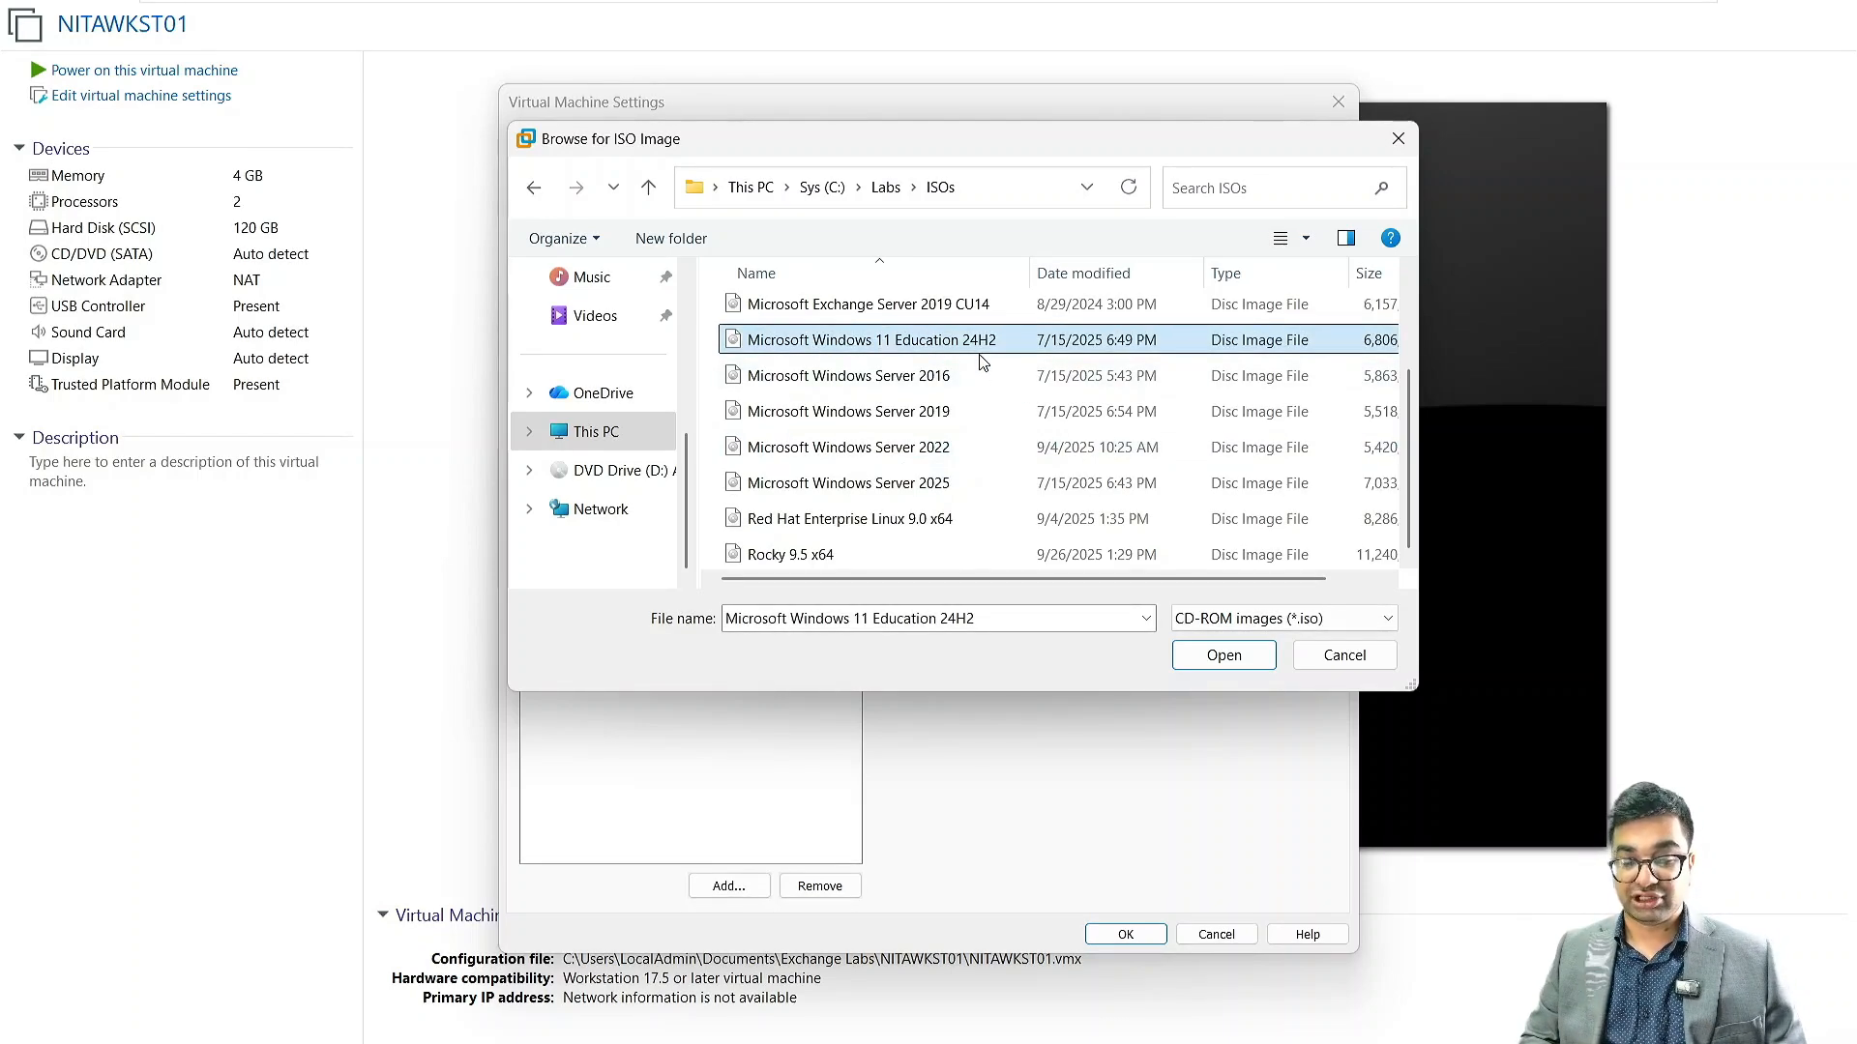
{"action": "left_click", "coordinate": [1217, 657]}
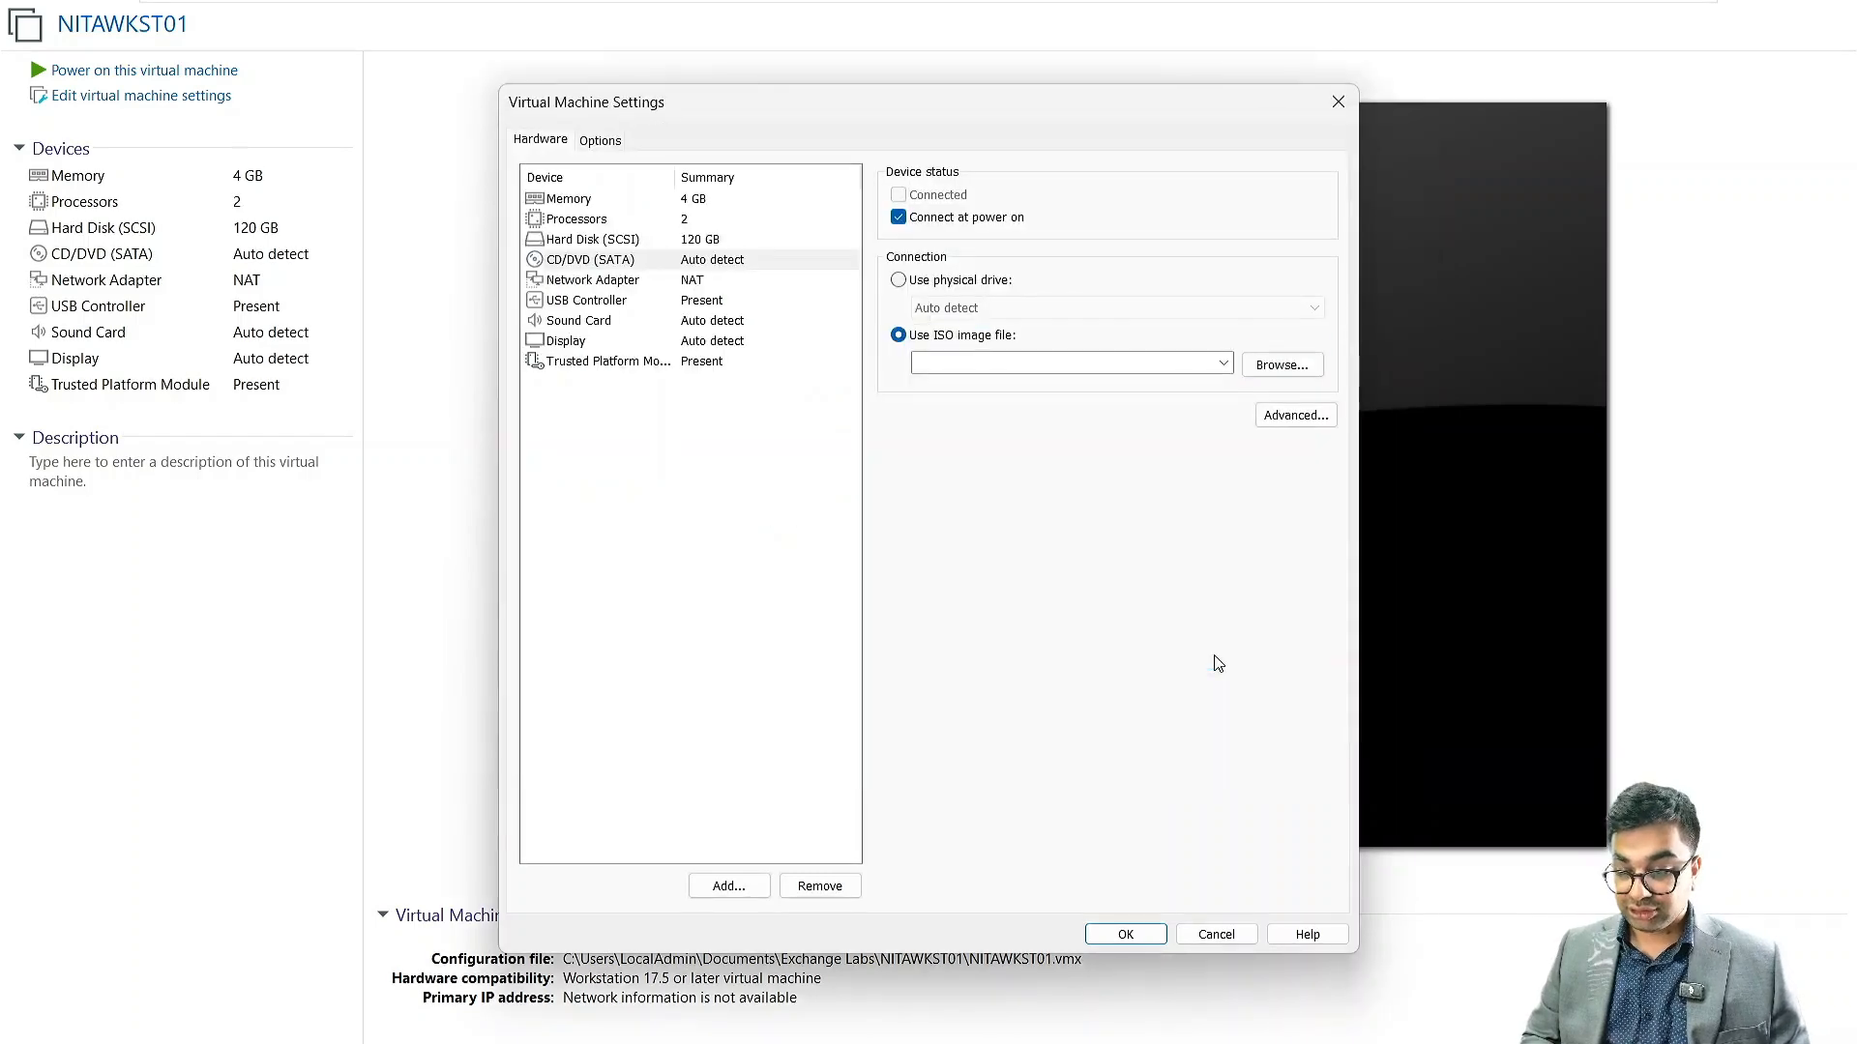
{"action": "left_click", "coordinate": [1121, 936]}
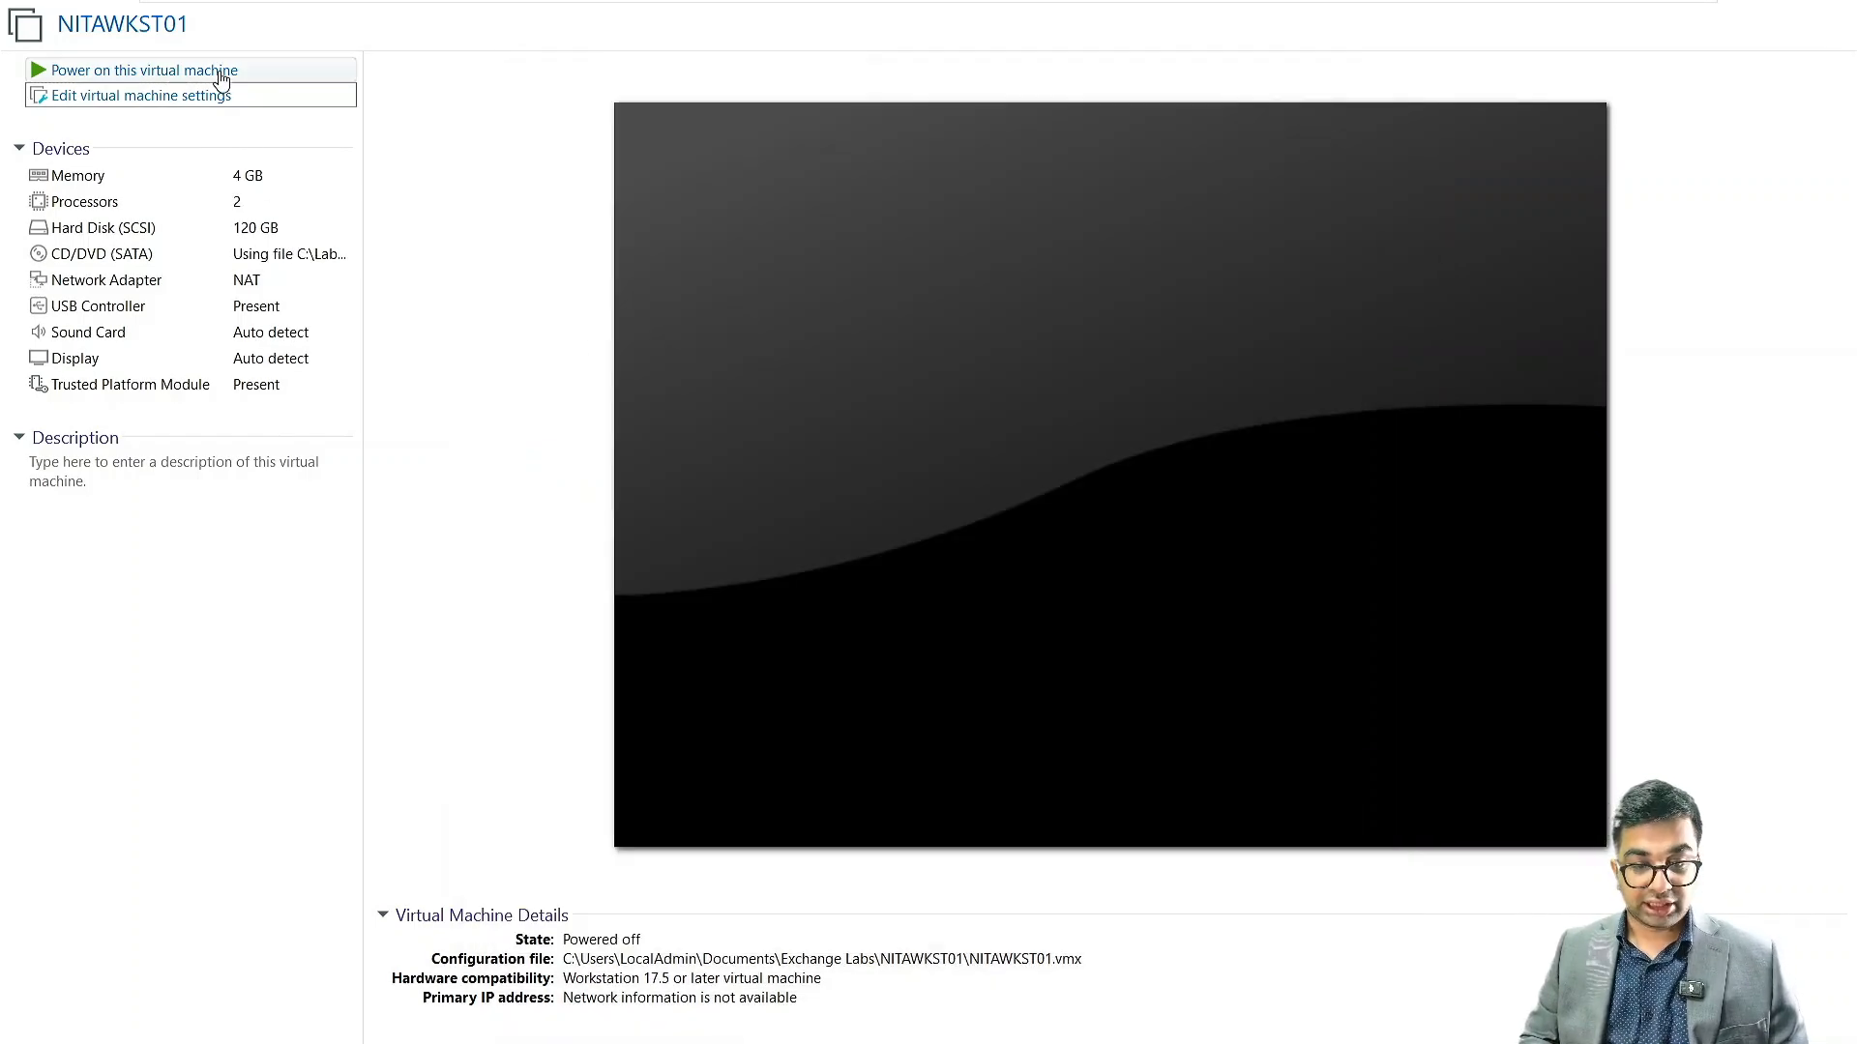
Power on NITAWKST01 and boot it from the Windows setup disc
{"action": "left_click", "coordinate": [221, 80]}
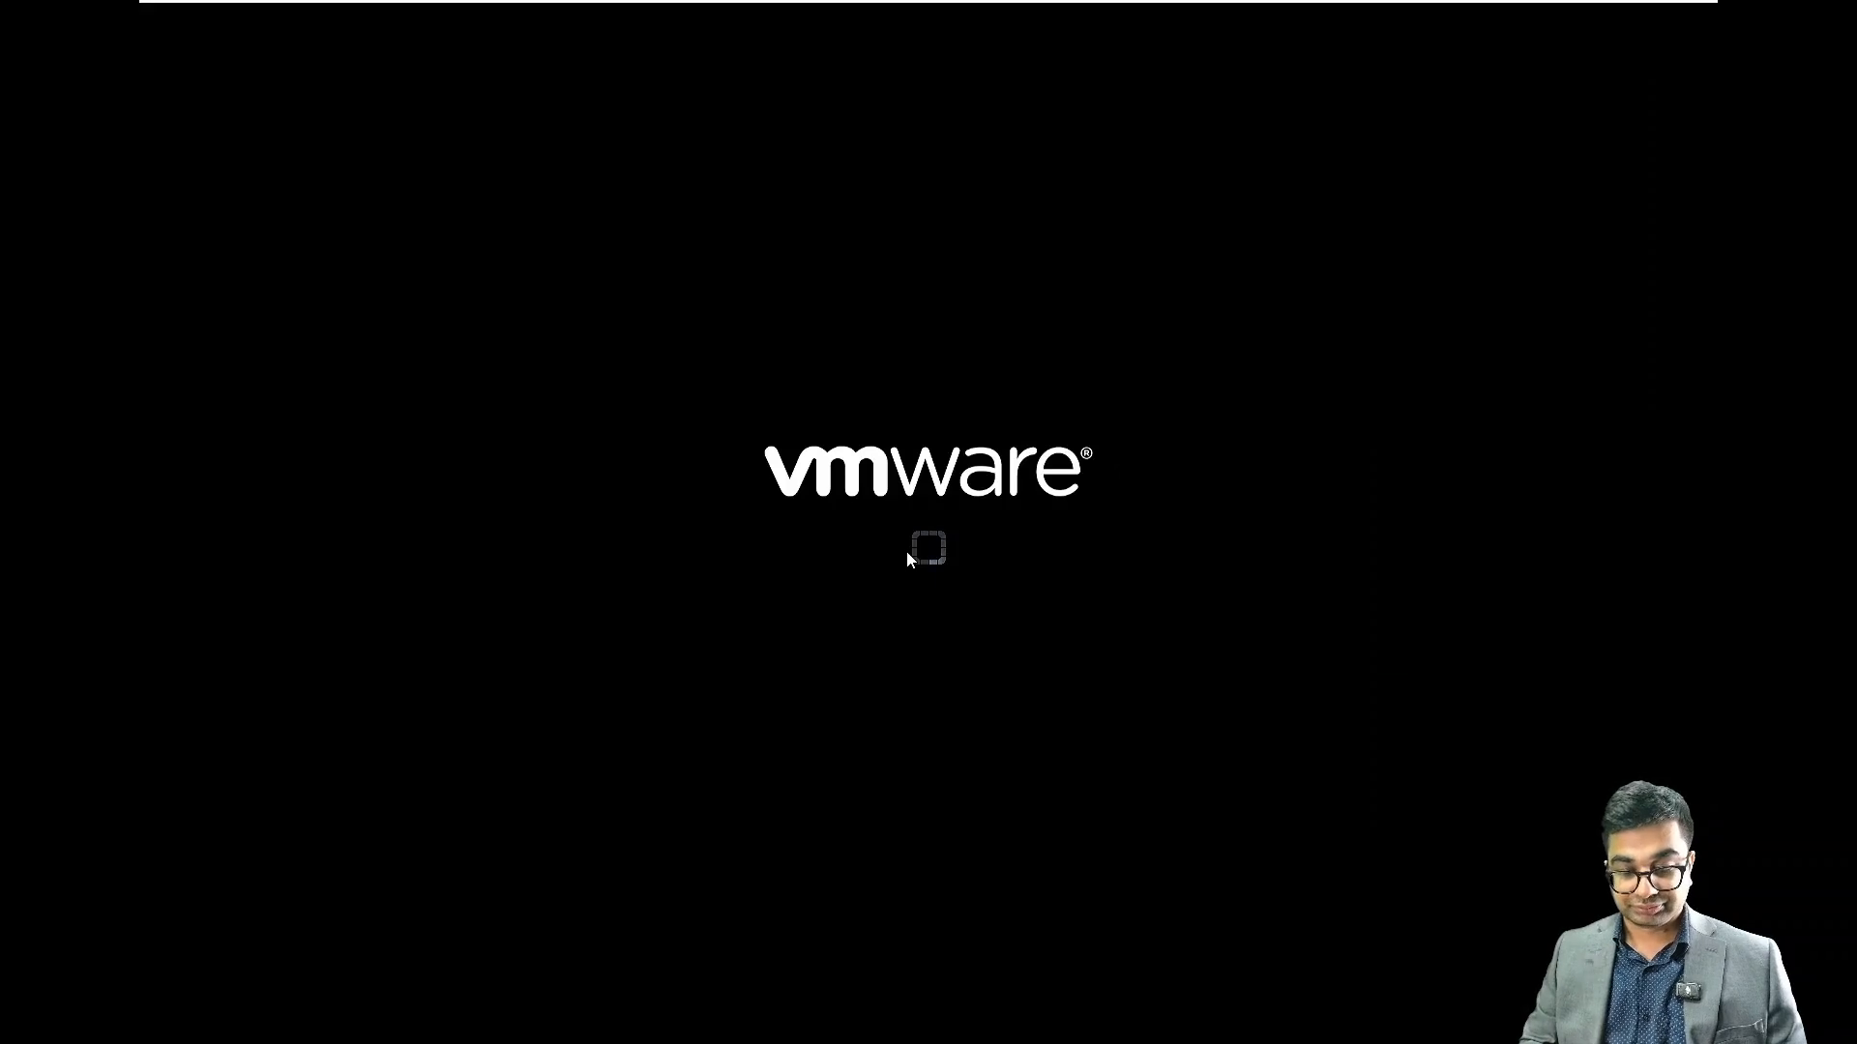
{"action": "left_click", "coordinate": [908, 535]}
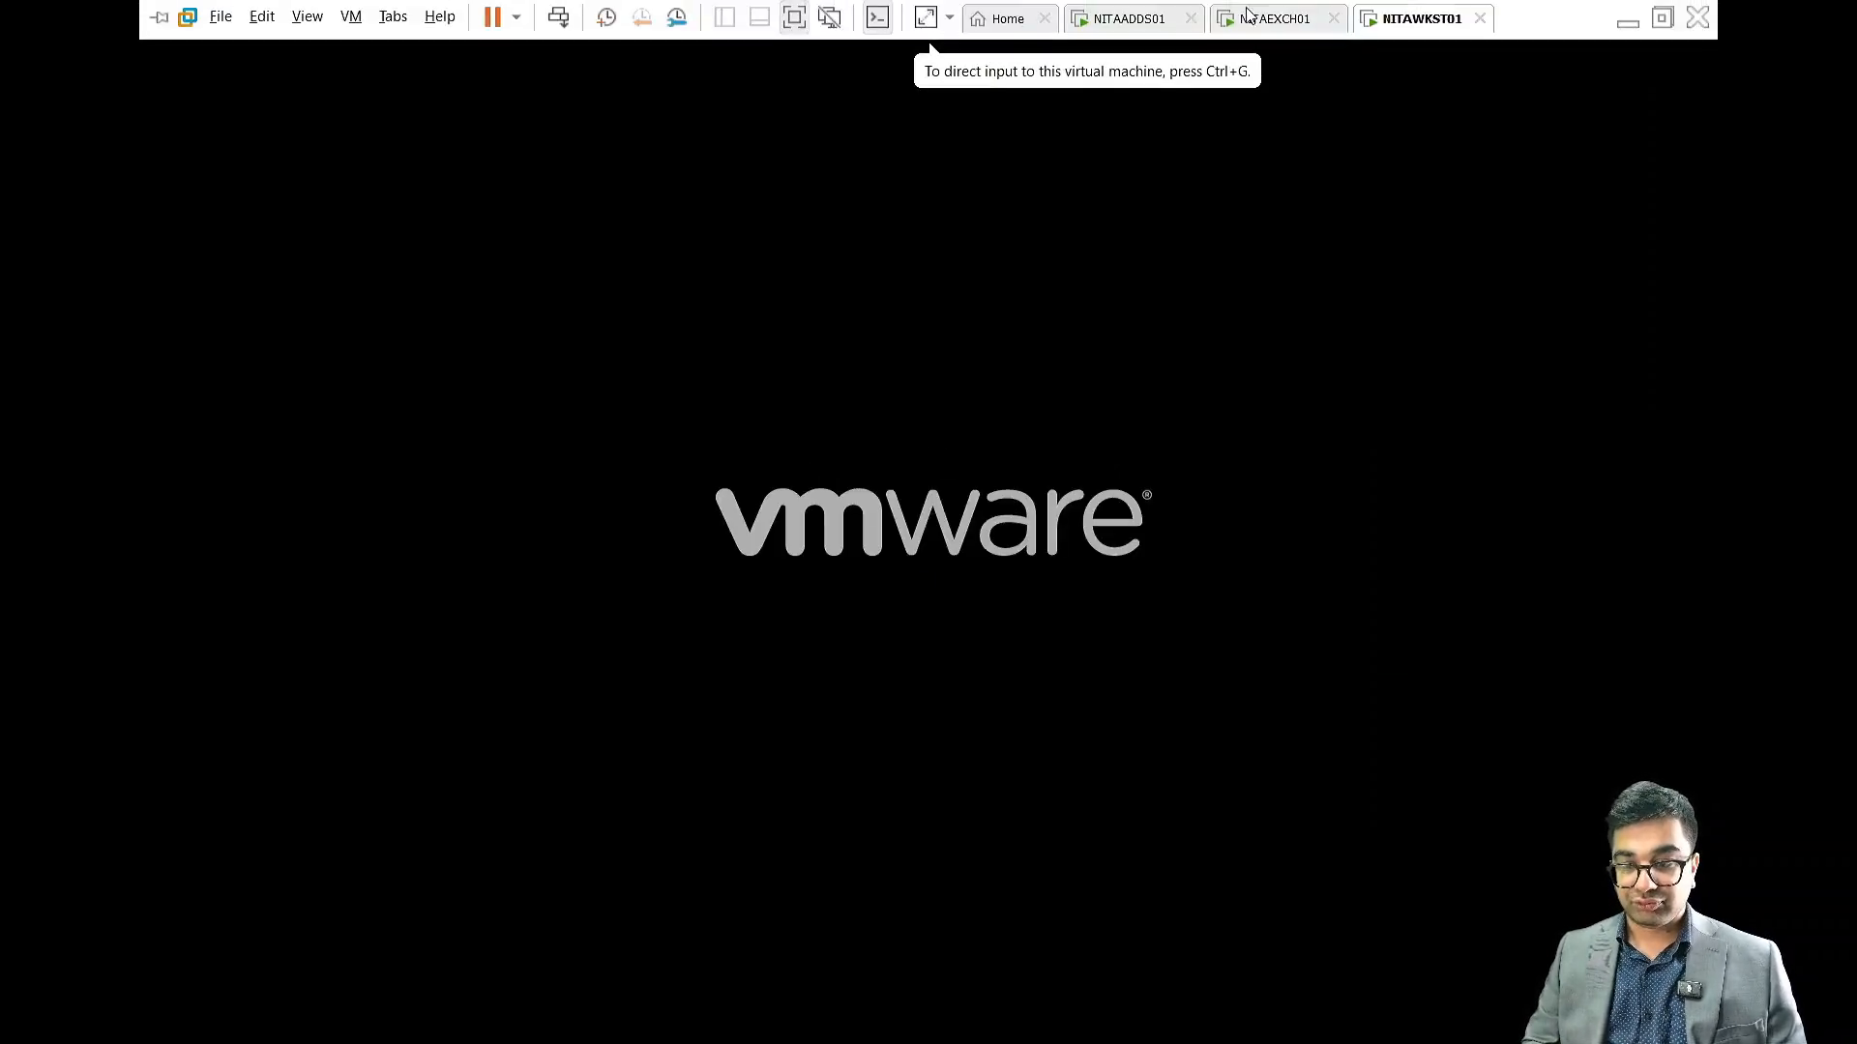
{"action": "key", "text": "Return"}
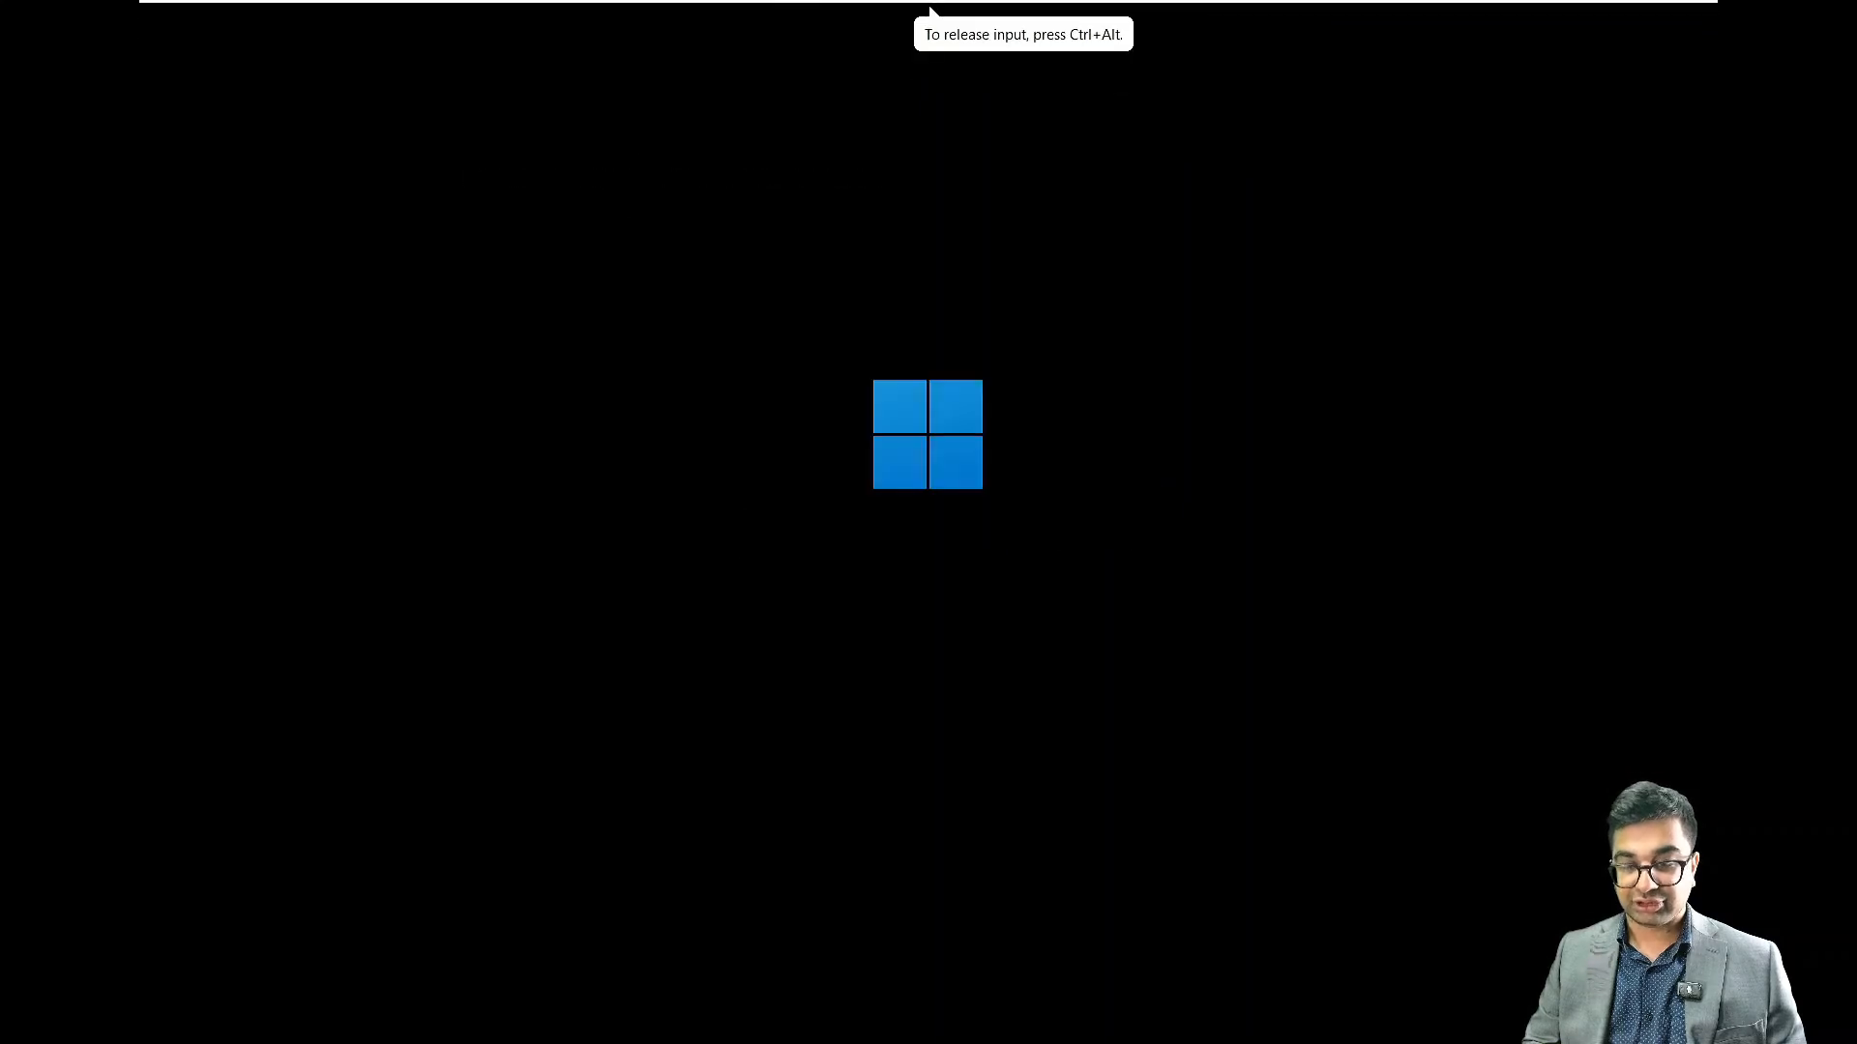
{"action": "key", "text": "ctrl+alt"}
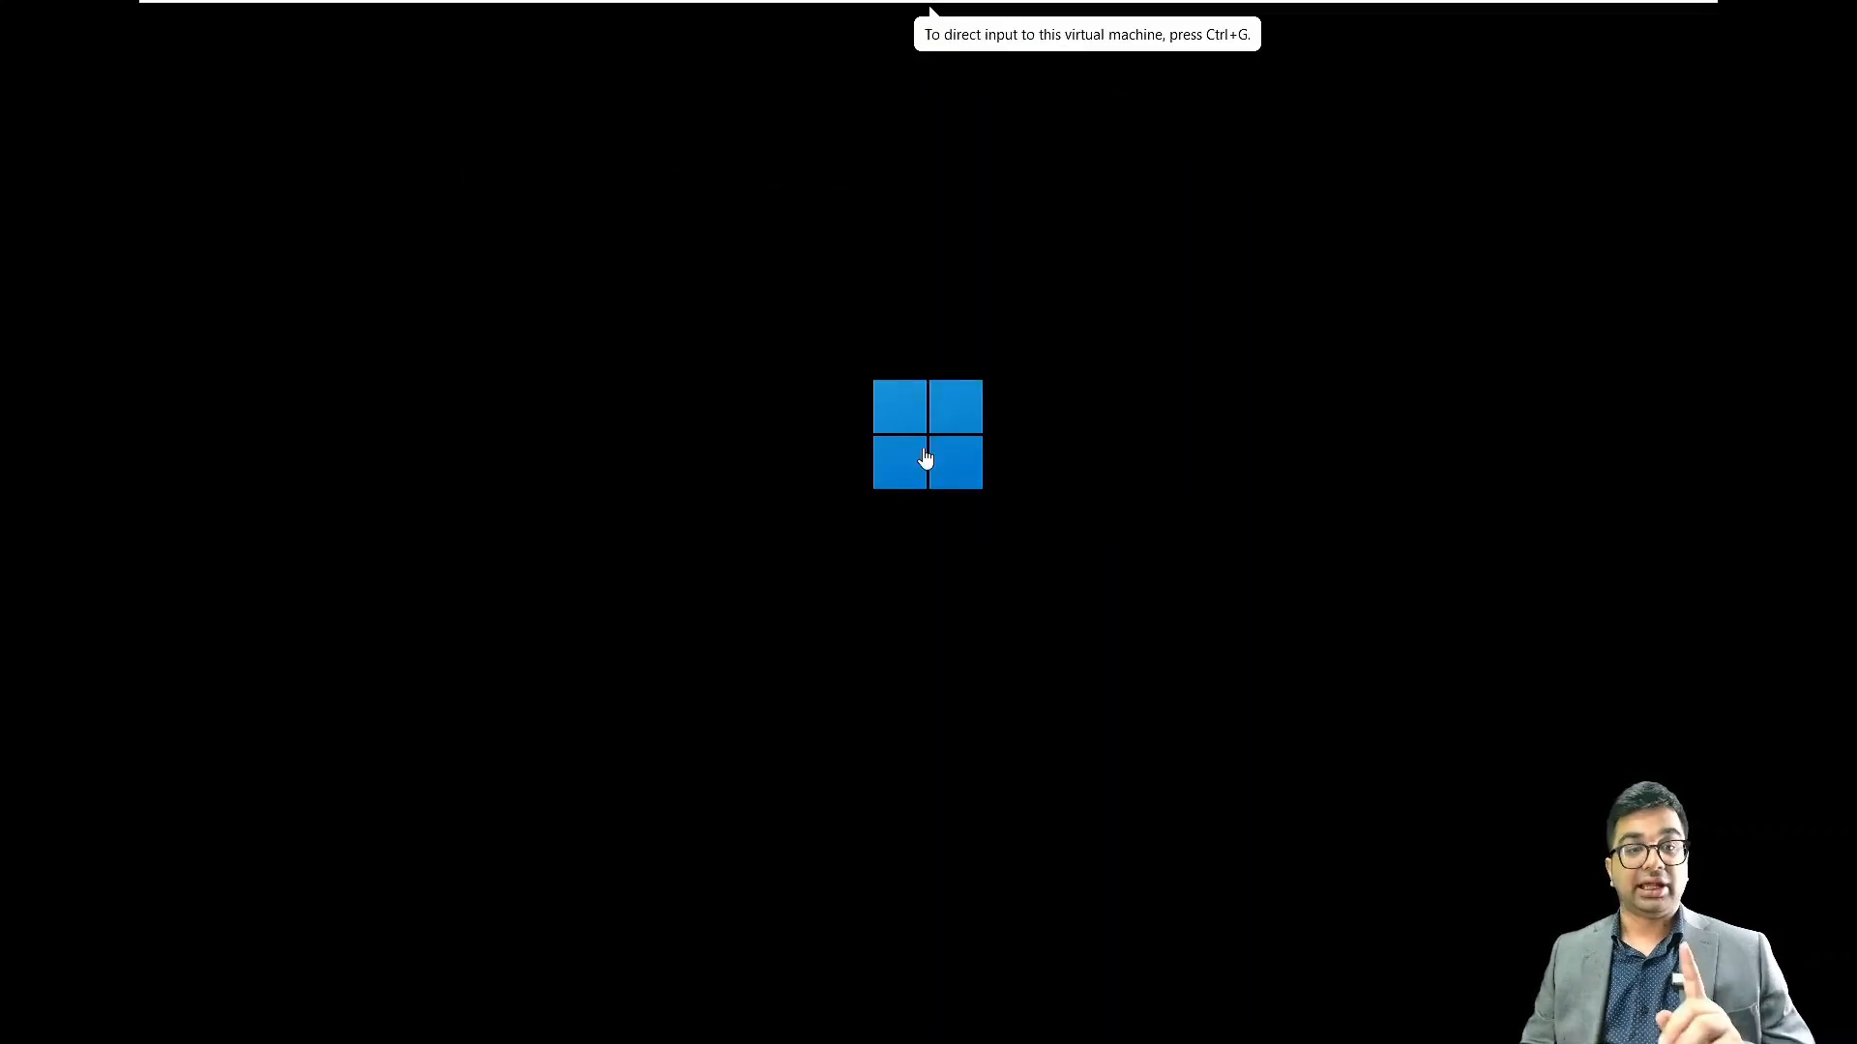
Uncheck Connected and Connect at power on for the VM's network adapter
{"action": "mouse_move", "coordinate": [1173, 7]}
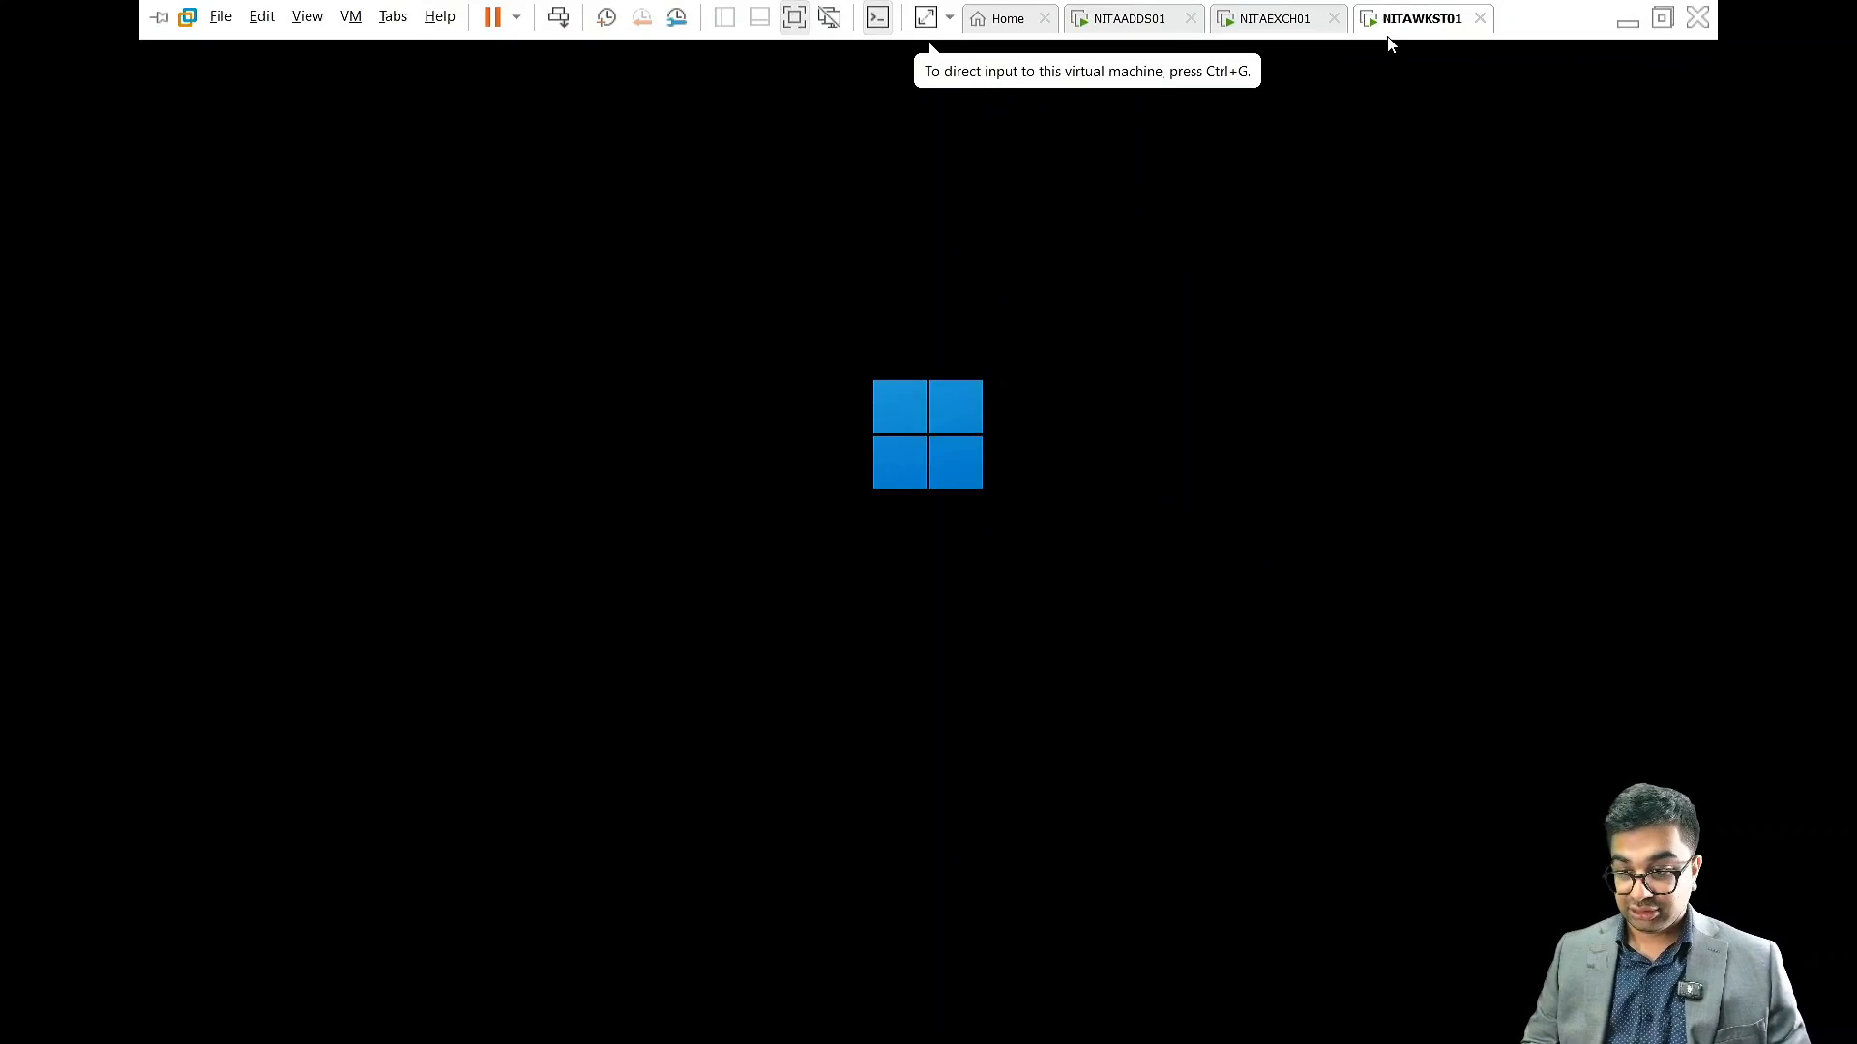
{"action": "right_click", "coordinate": [1406, 26]}
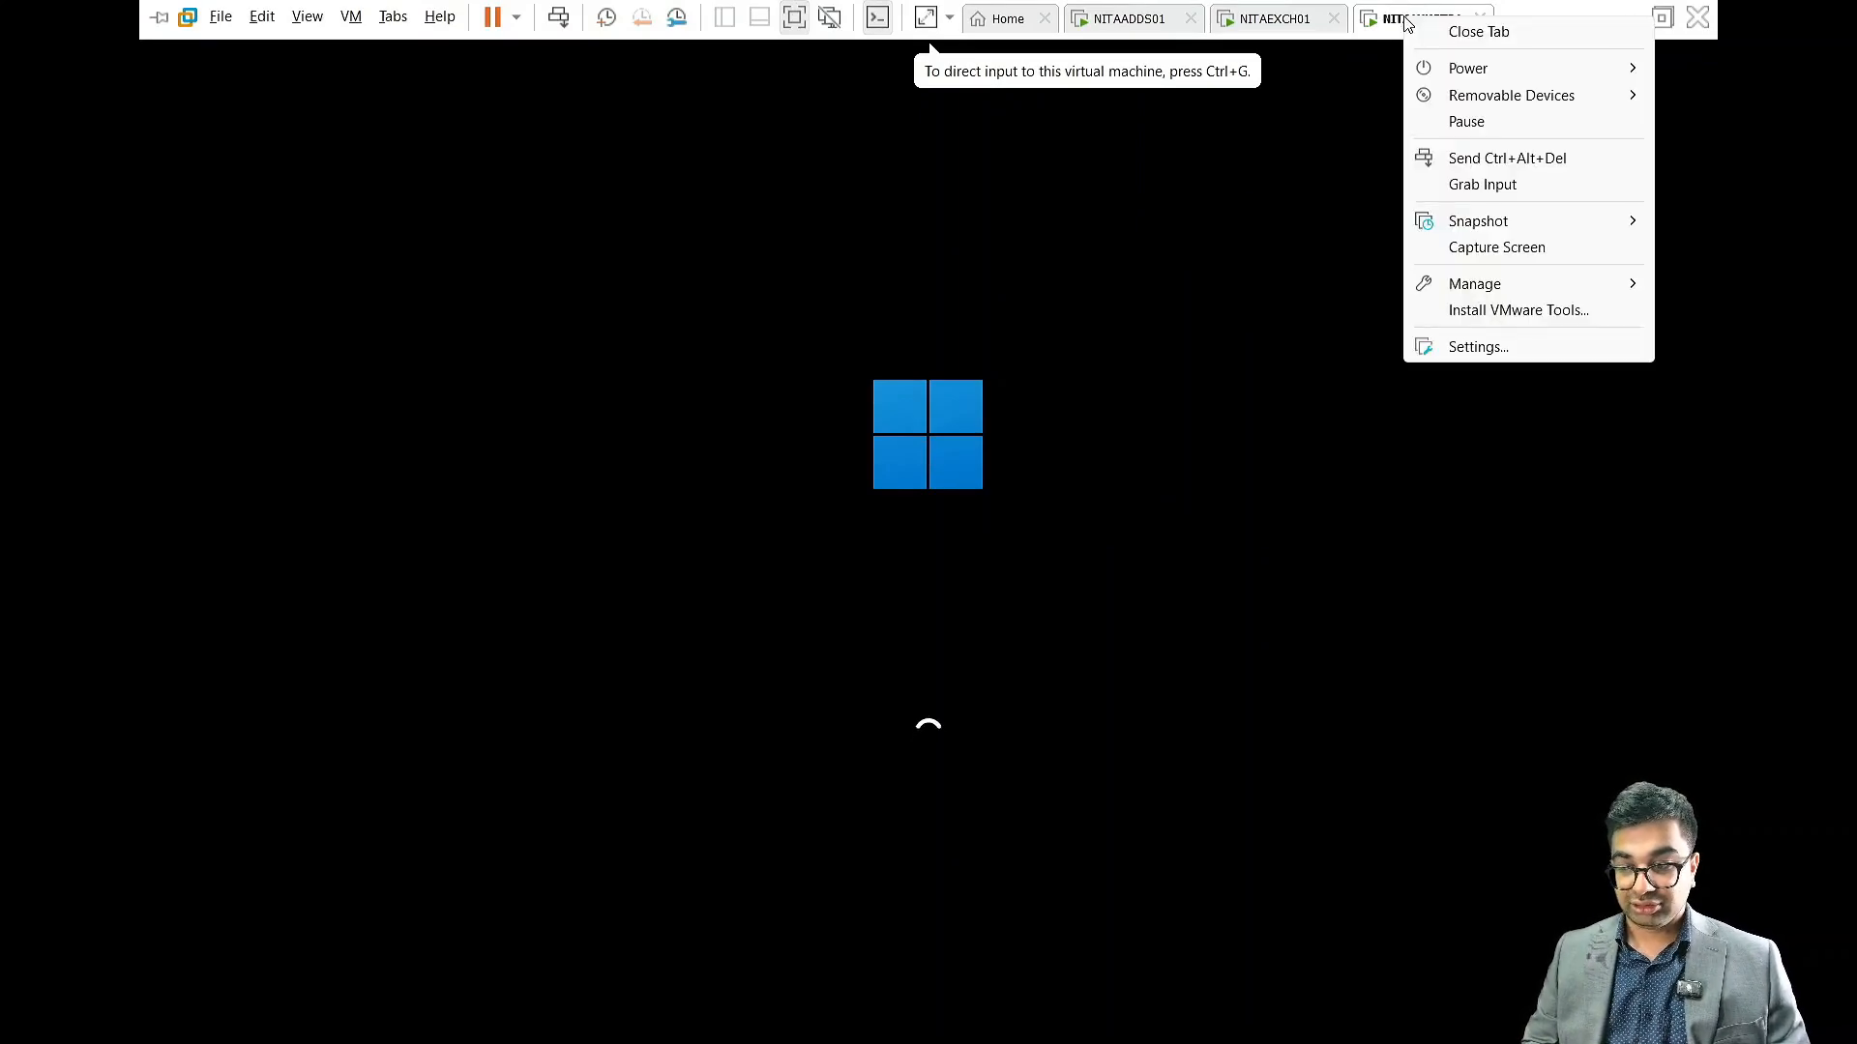
{"action": "left_click", "coordinate": [1468, 345]}
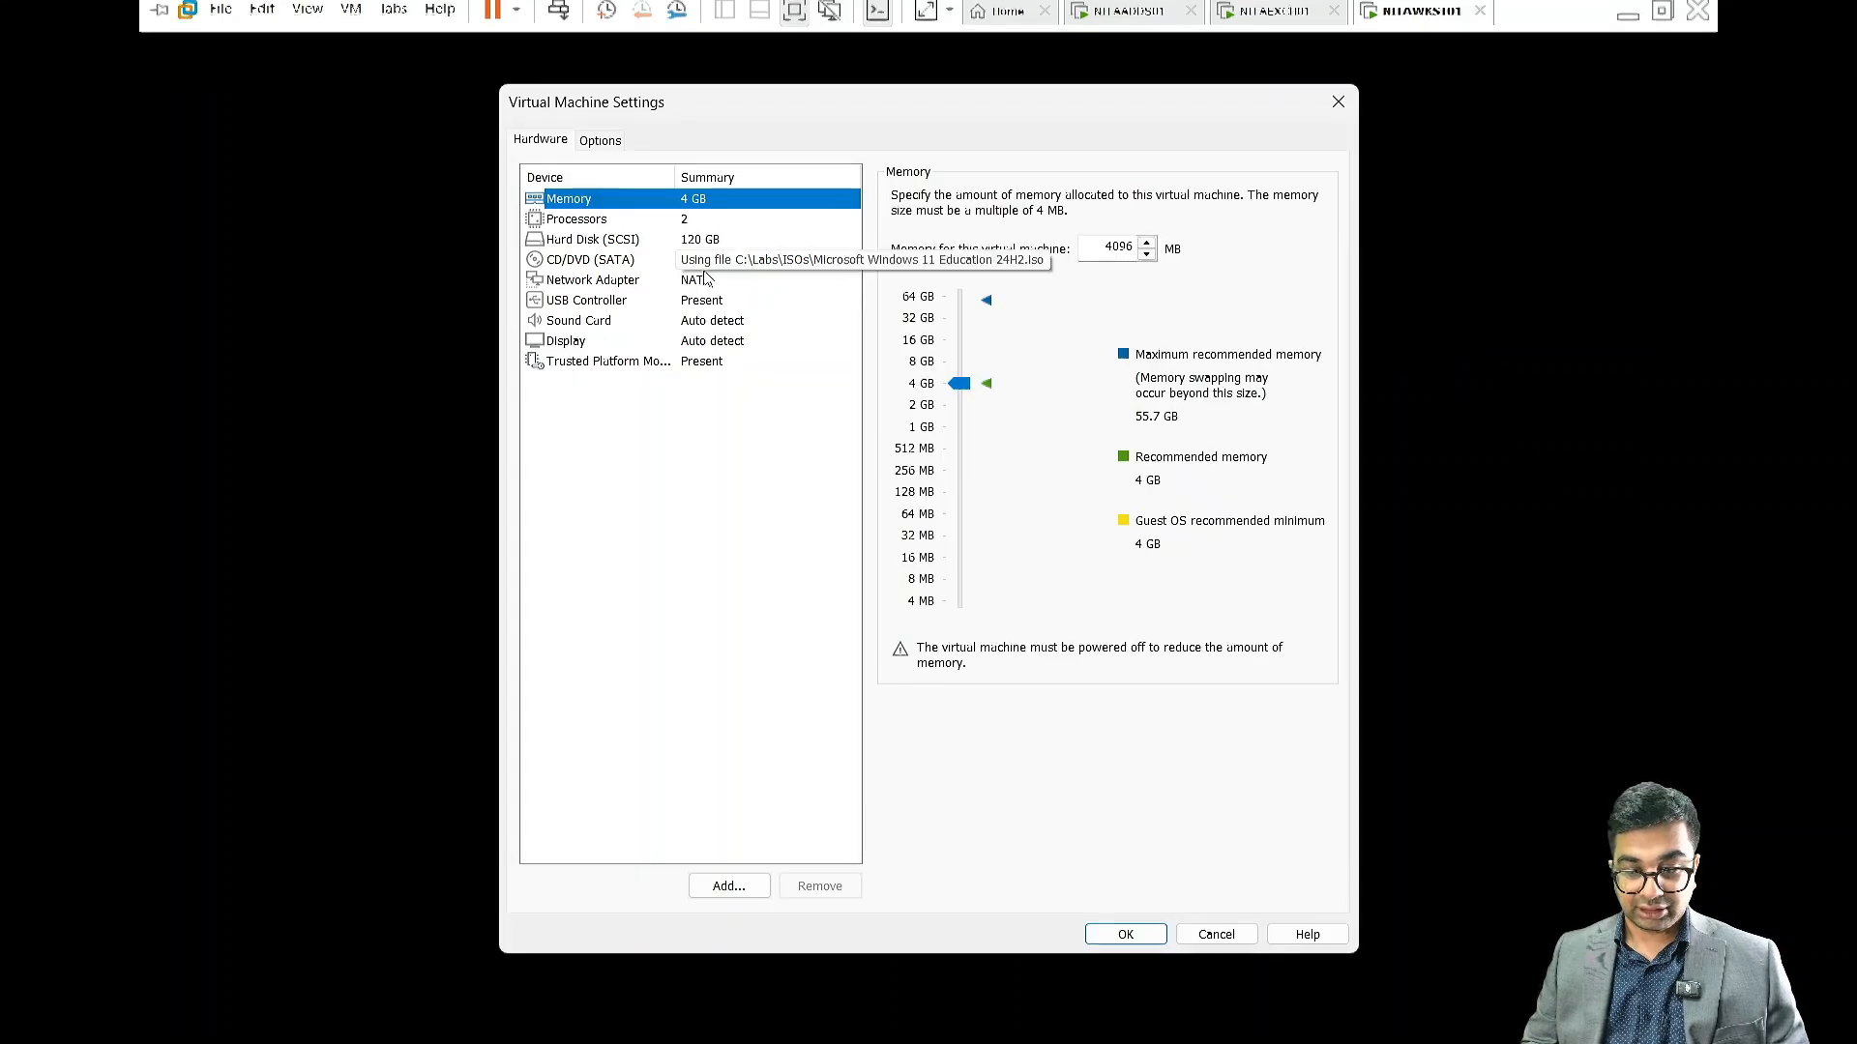
{"action": "left_click", "coordinate": [704, 284]}
{"action": "left_click", "coordinate": [926, 198]}
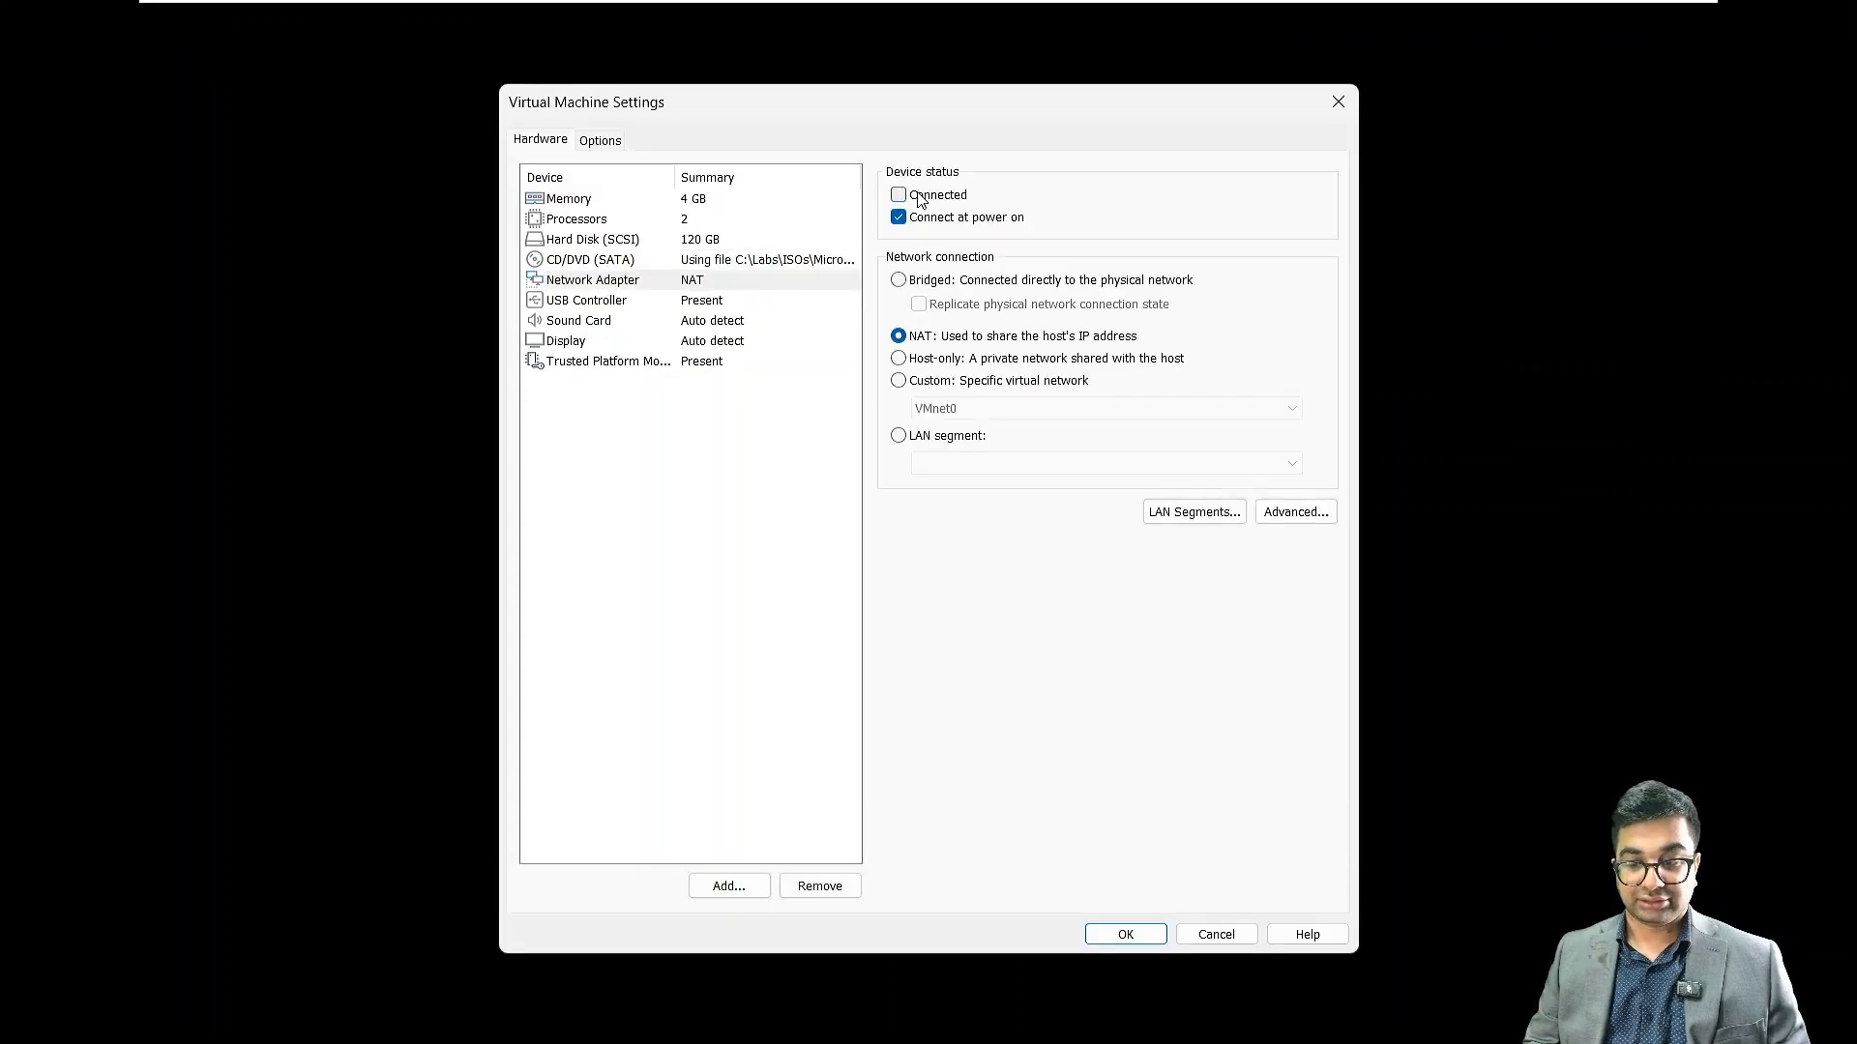
{"action": "left_click", "coordinate": [899, 218]}
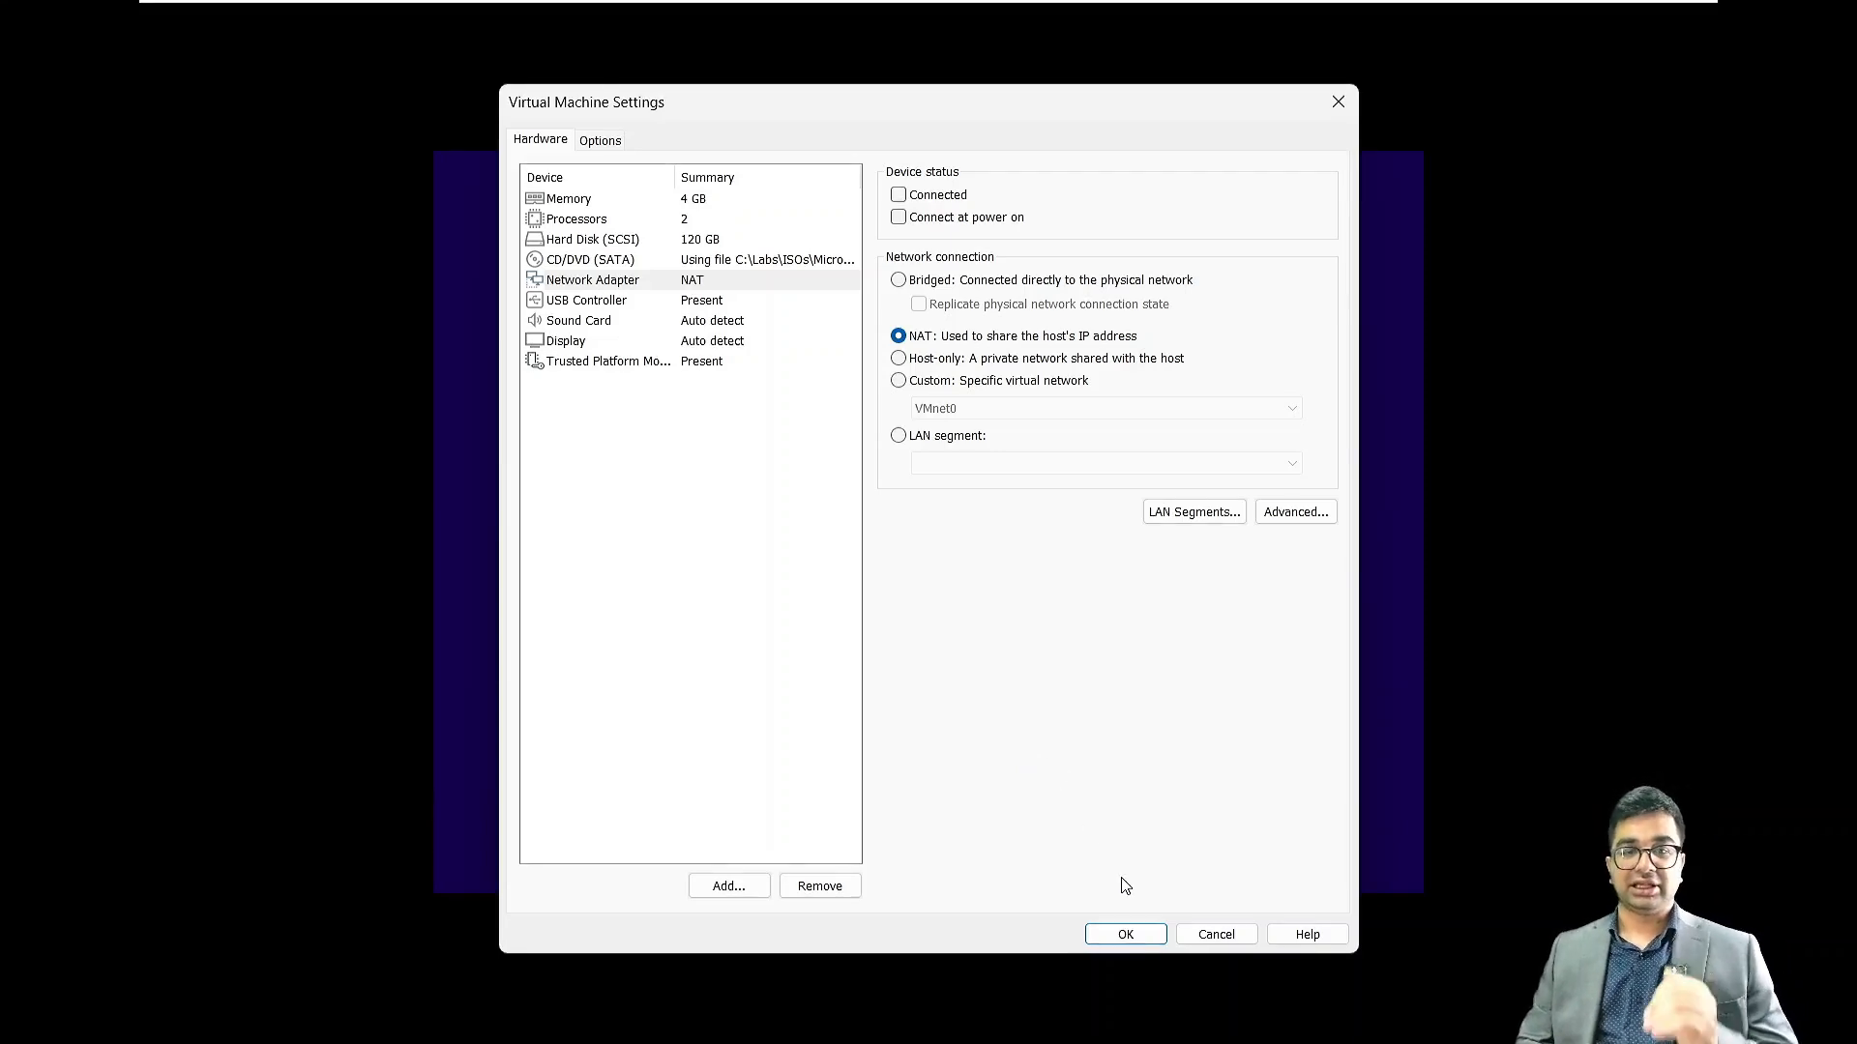
{"action": "left_click", "coordinate": [1125, 936]}
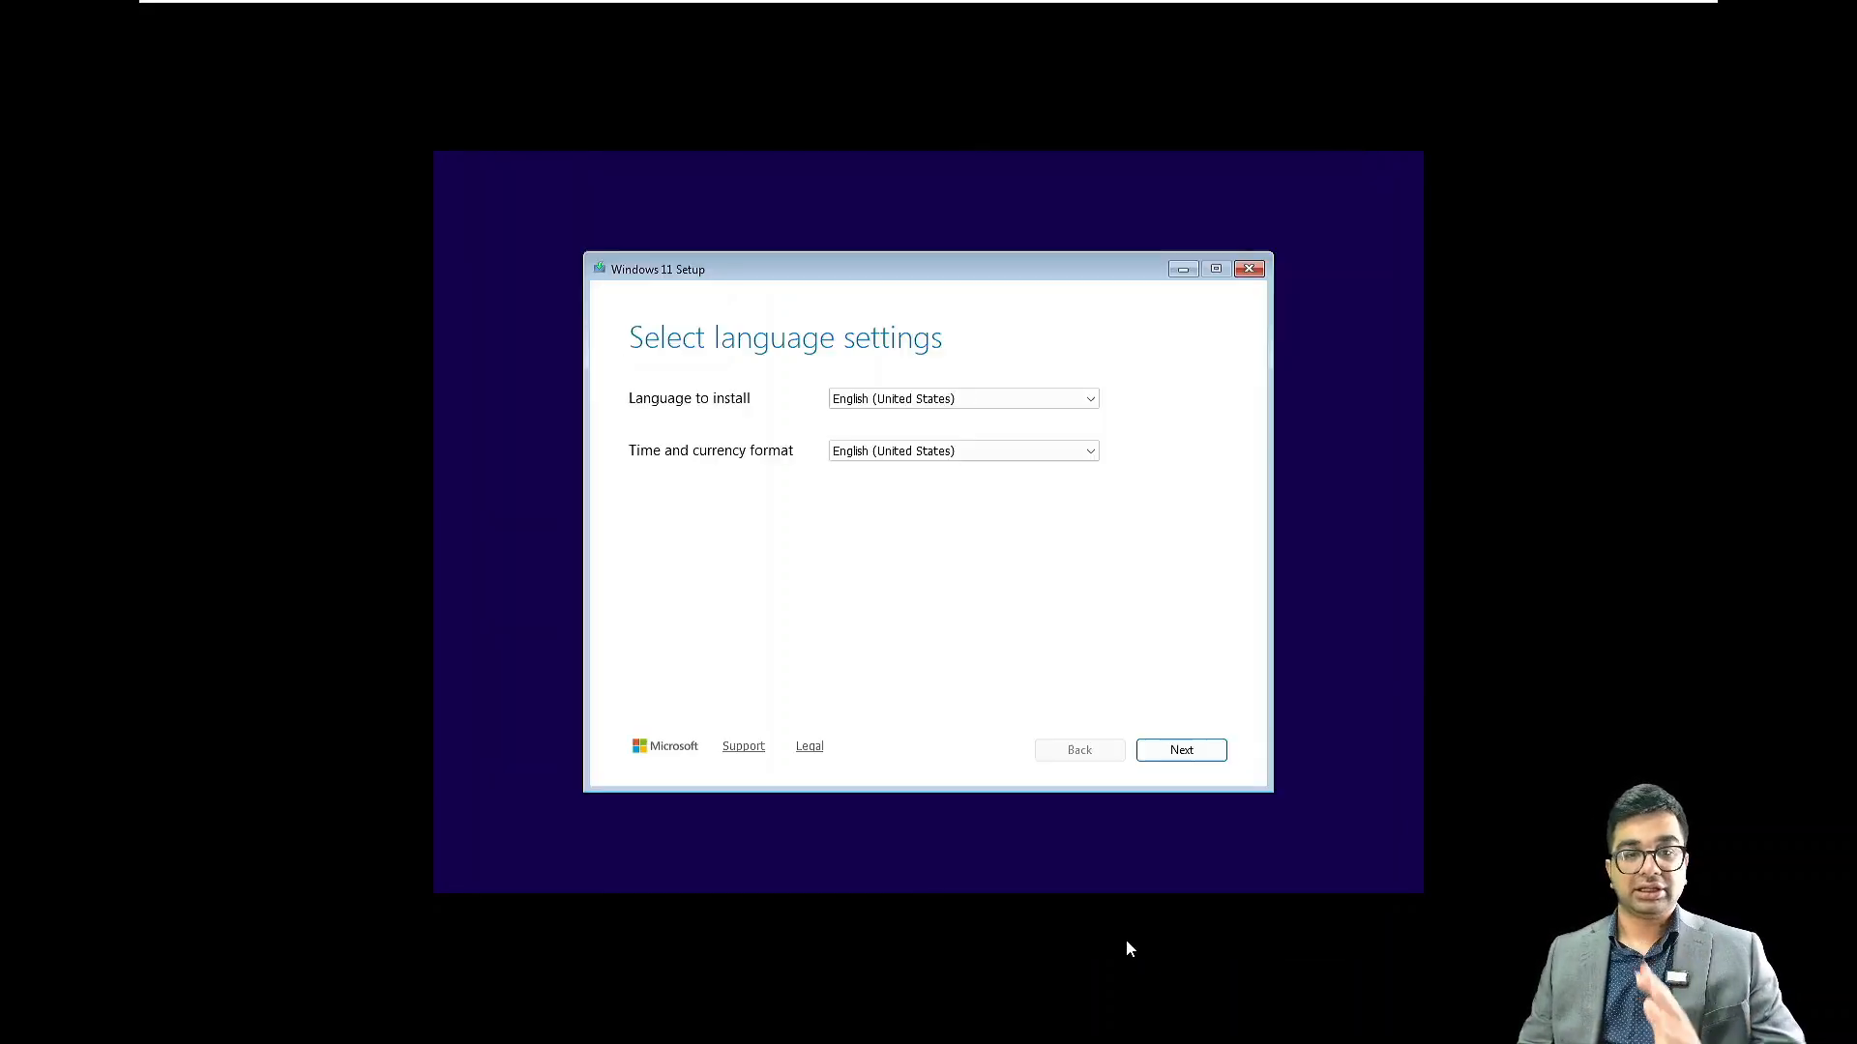
Keep English (United States) language and keyboard defaults and agree to erase everything
{"action": "left_click", "coordinate": [1180, 752]}
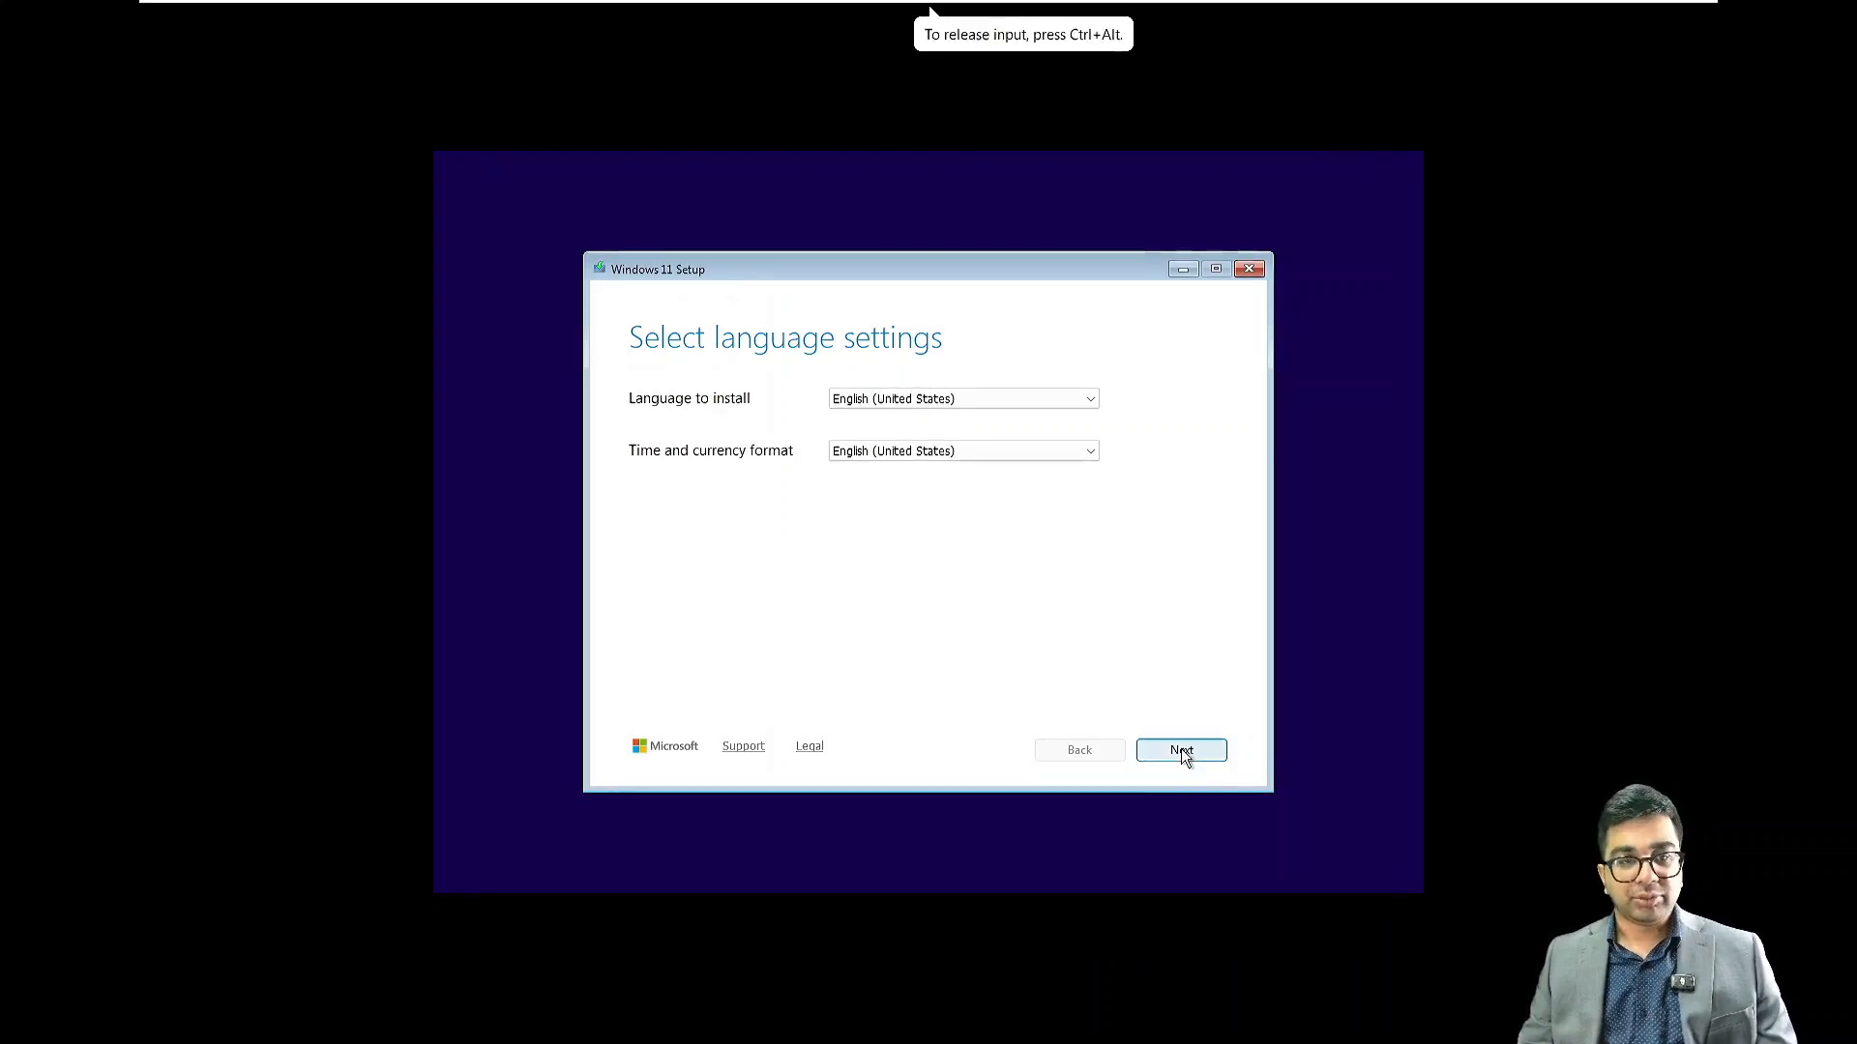
{"action": "left_click", "coordinate": [1180, 753]}
{"action": "left_click", "coordinate": [1181, 753]}
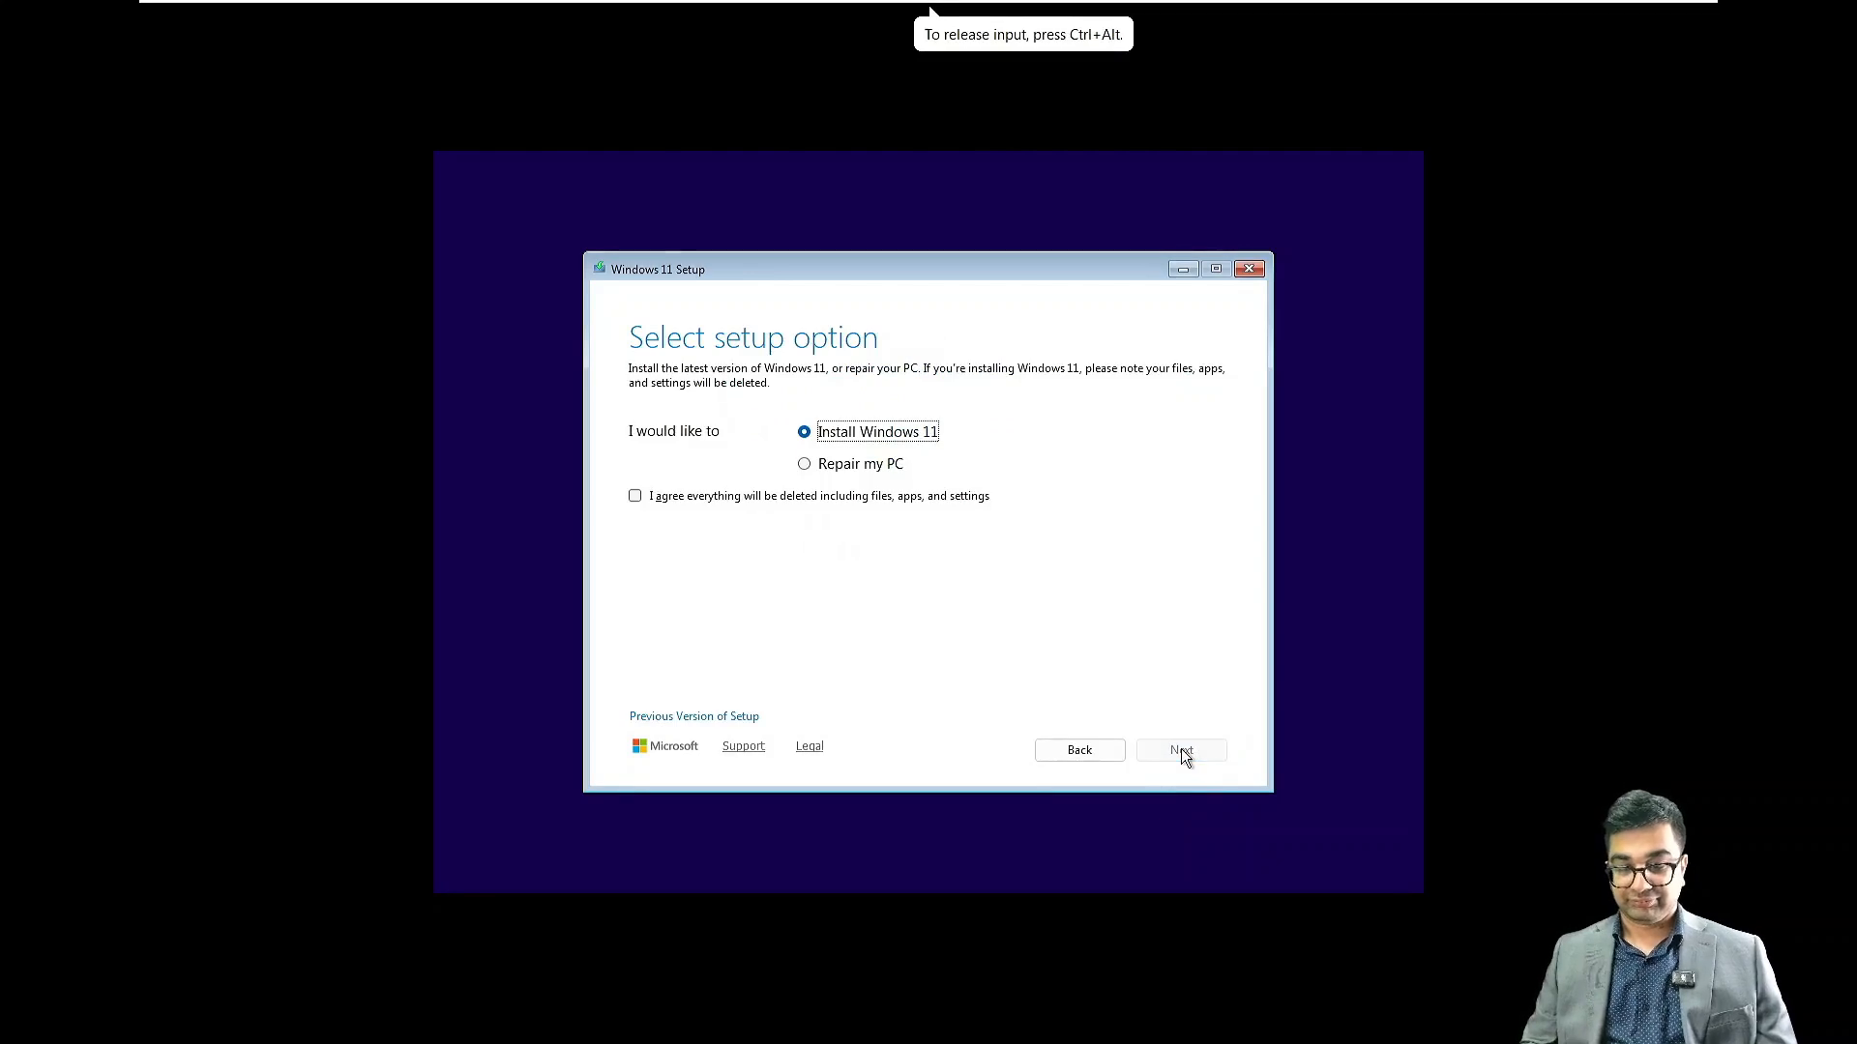
{"action": "left_click", "coordinate": [749, 495]}
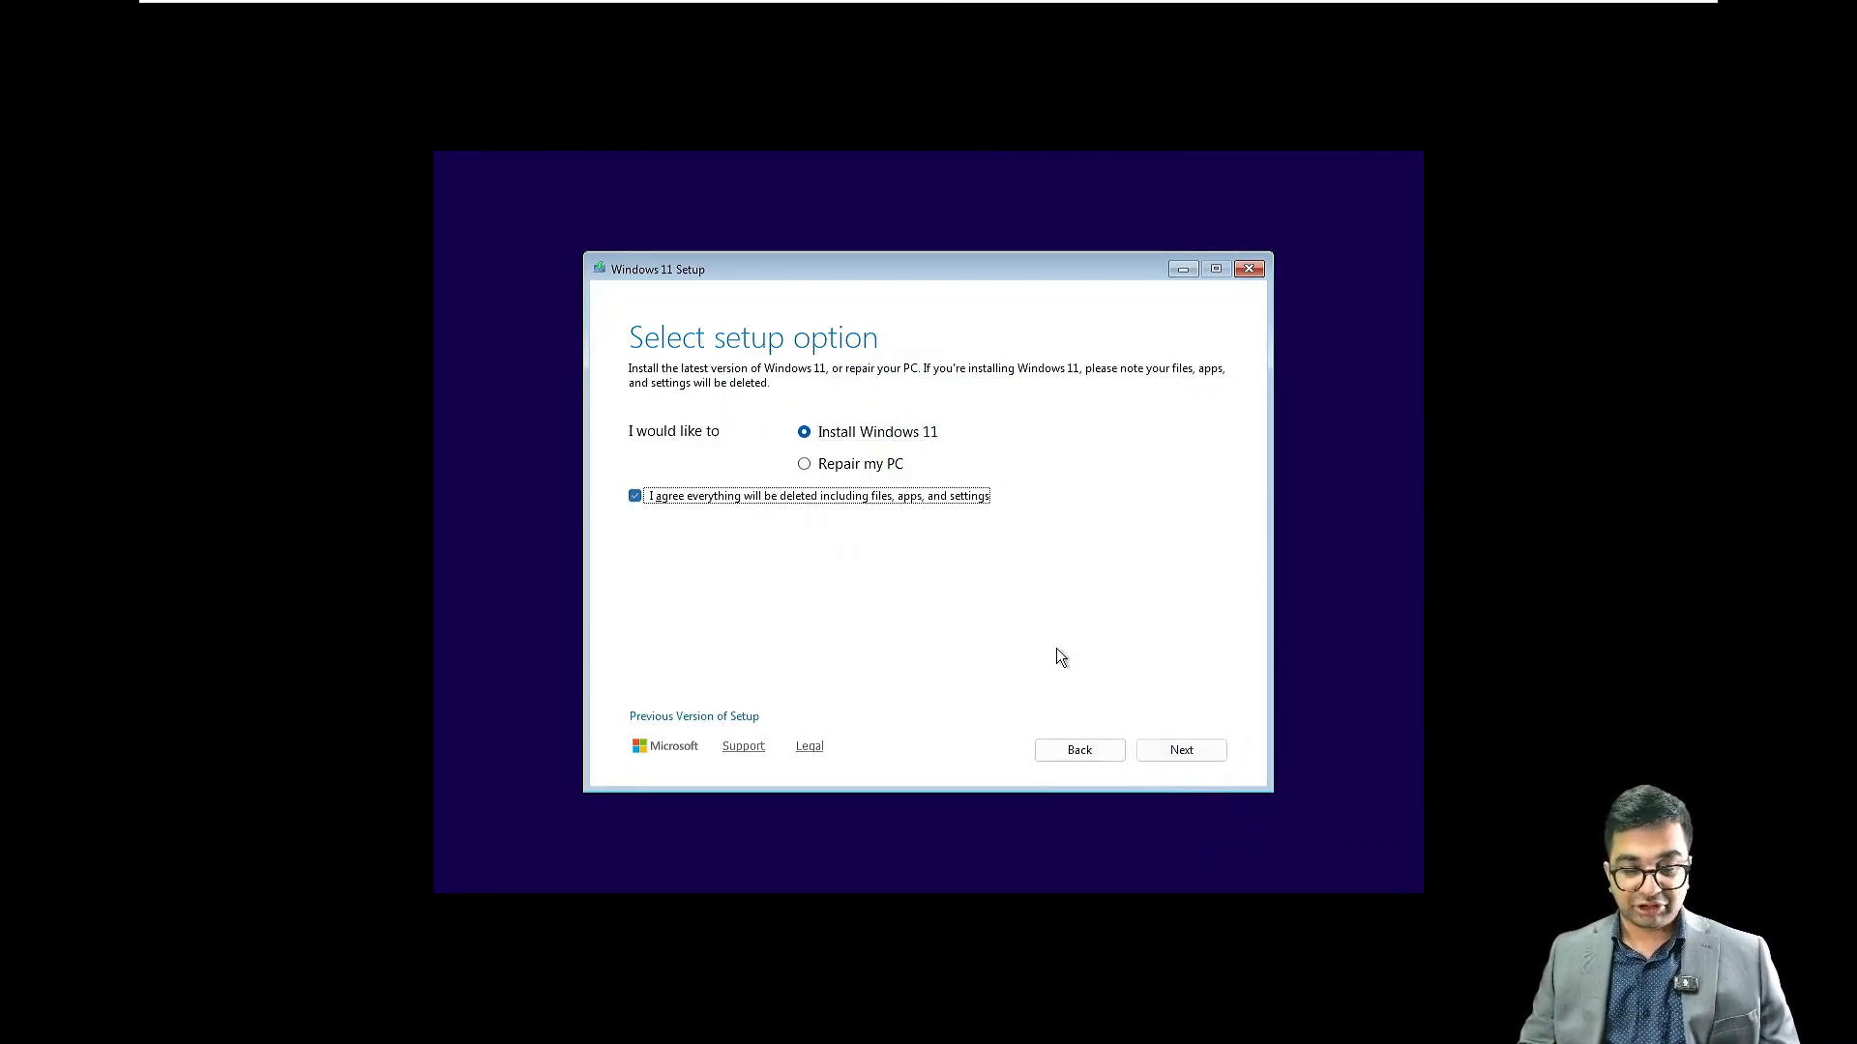
{"action": "left_click", "coordinate": [1185, 750]}
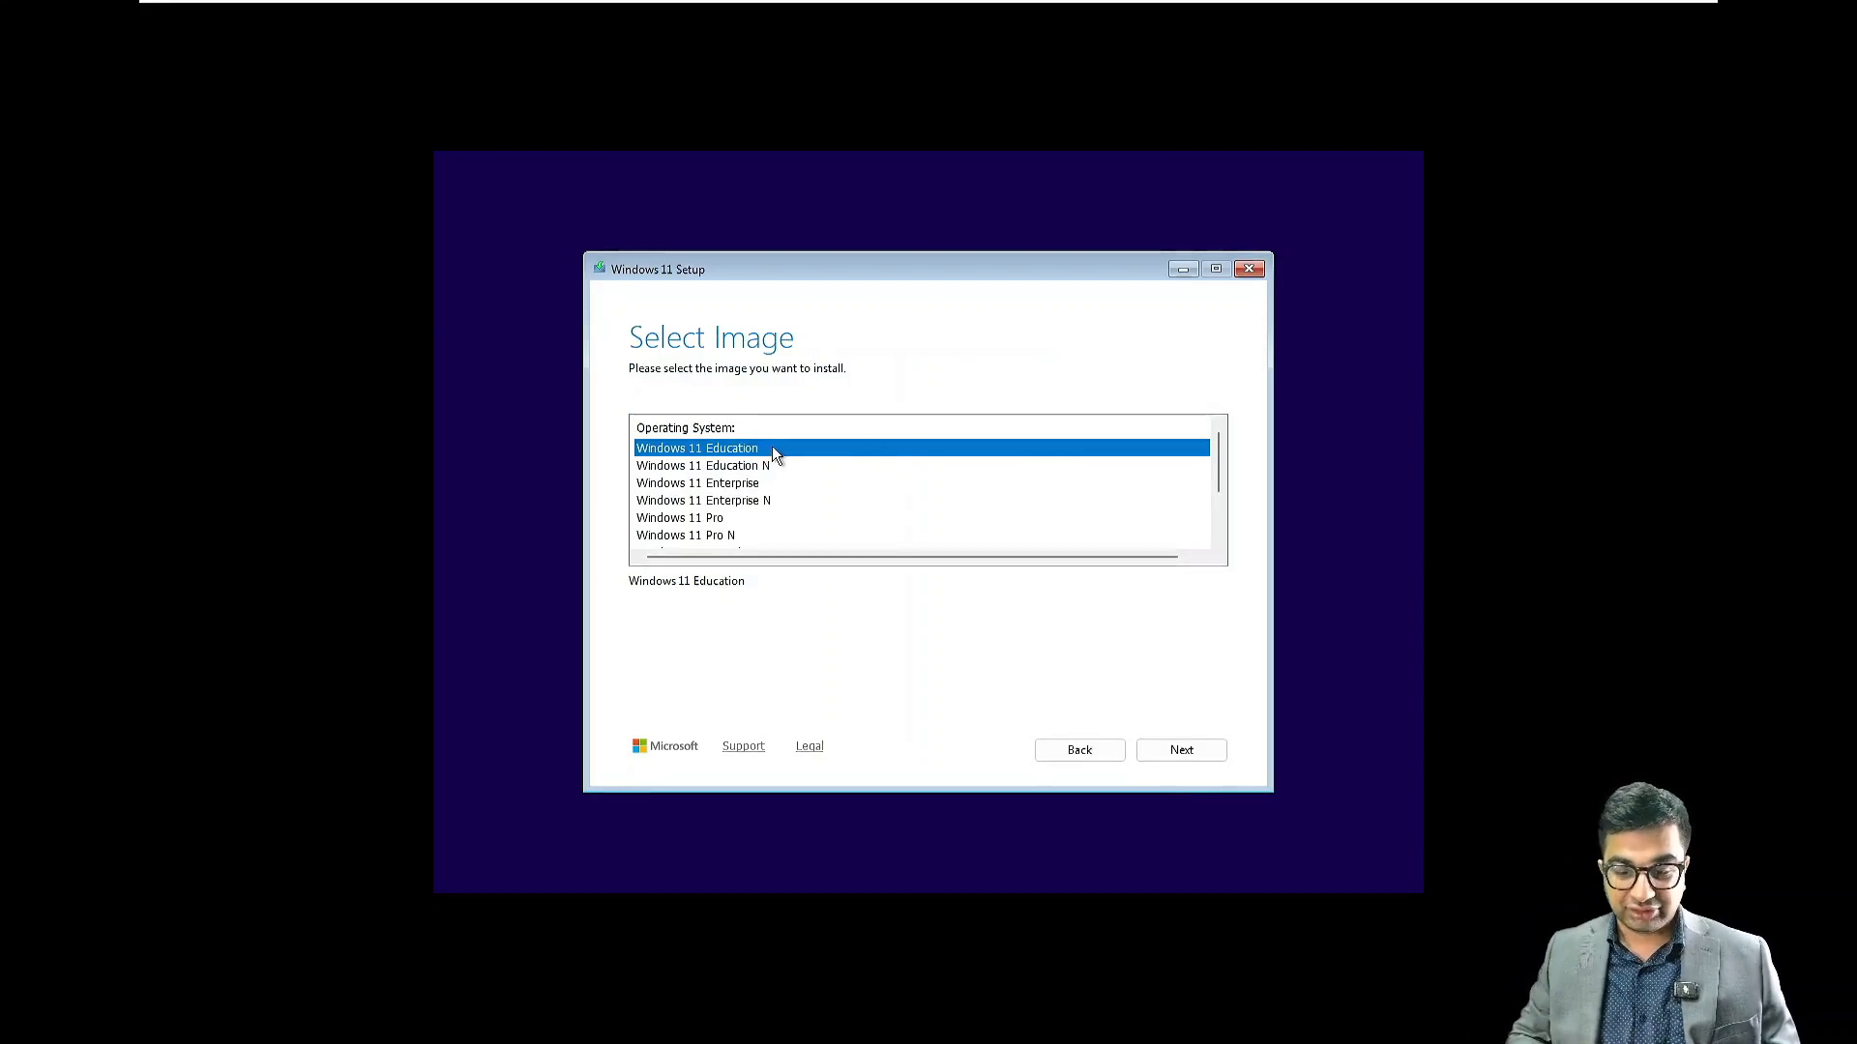
Choose Windows 11 Education, accept the license terms, and start the installation
{"action": "left_click", "coordinate": [1181, 750]}
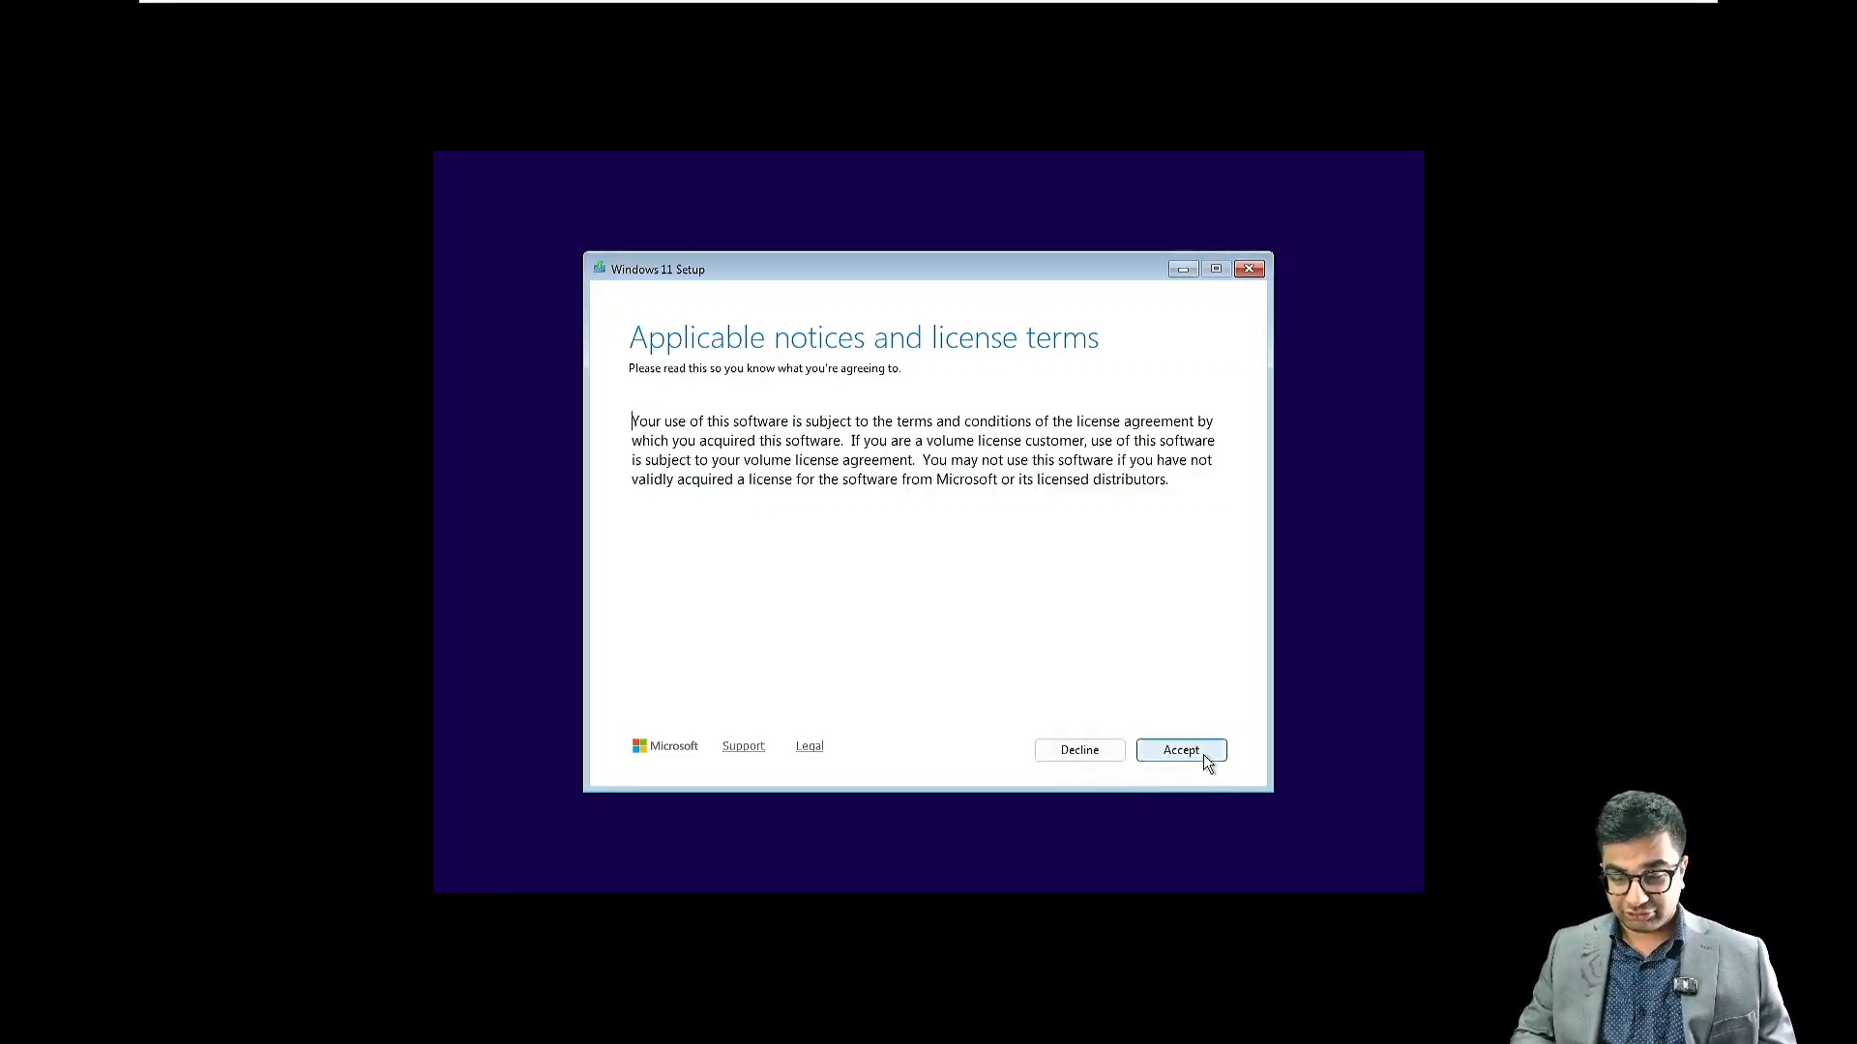
{"action": "left_click", "coordinate": [1203, 756]}
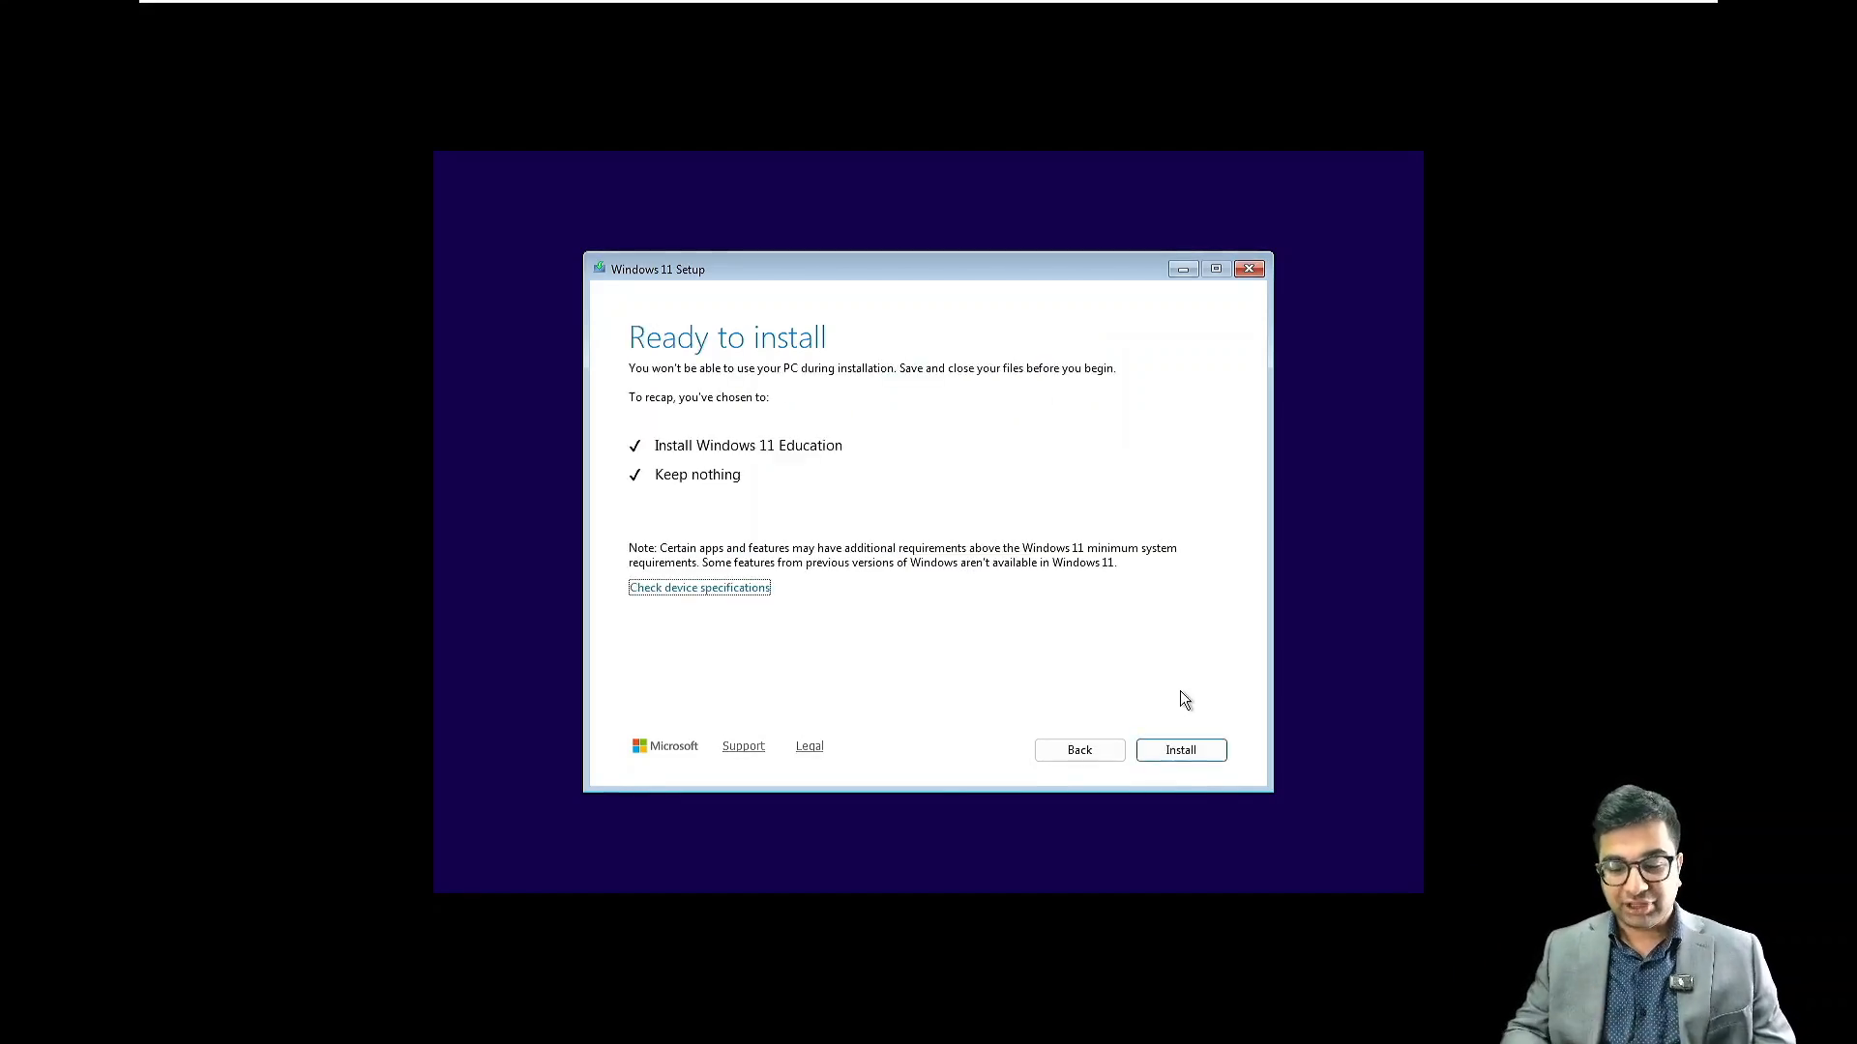
{"action": "left_click", "coordinate": [1199, 753]}
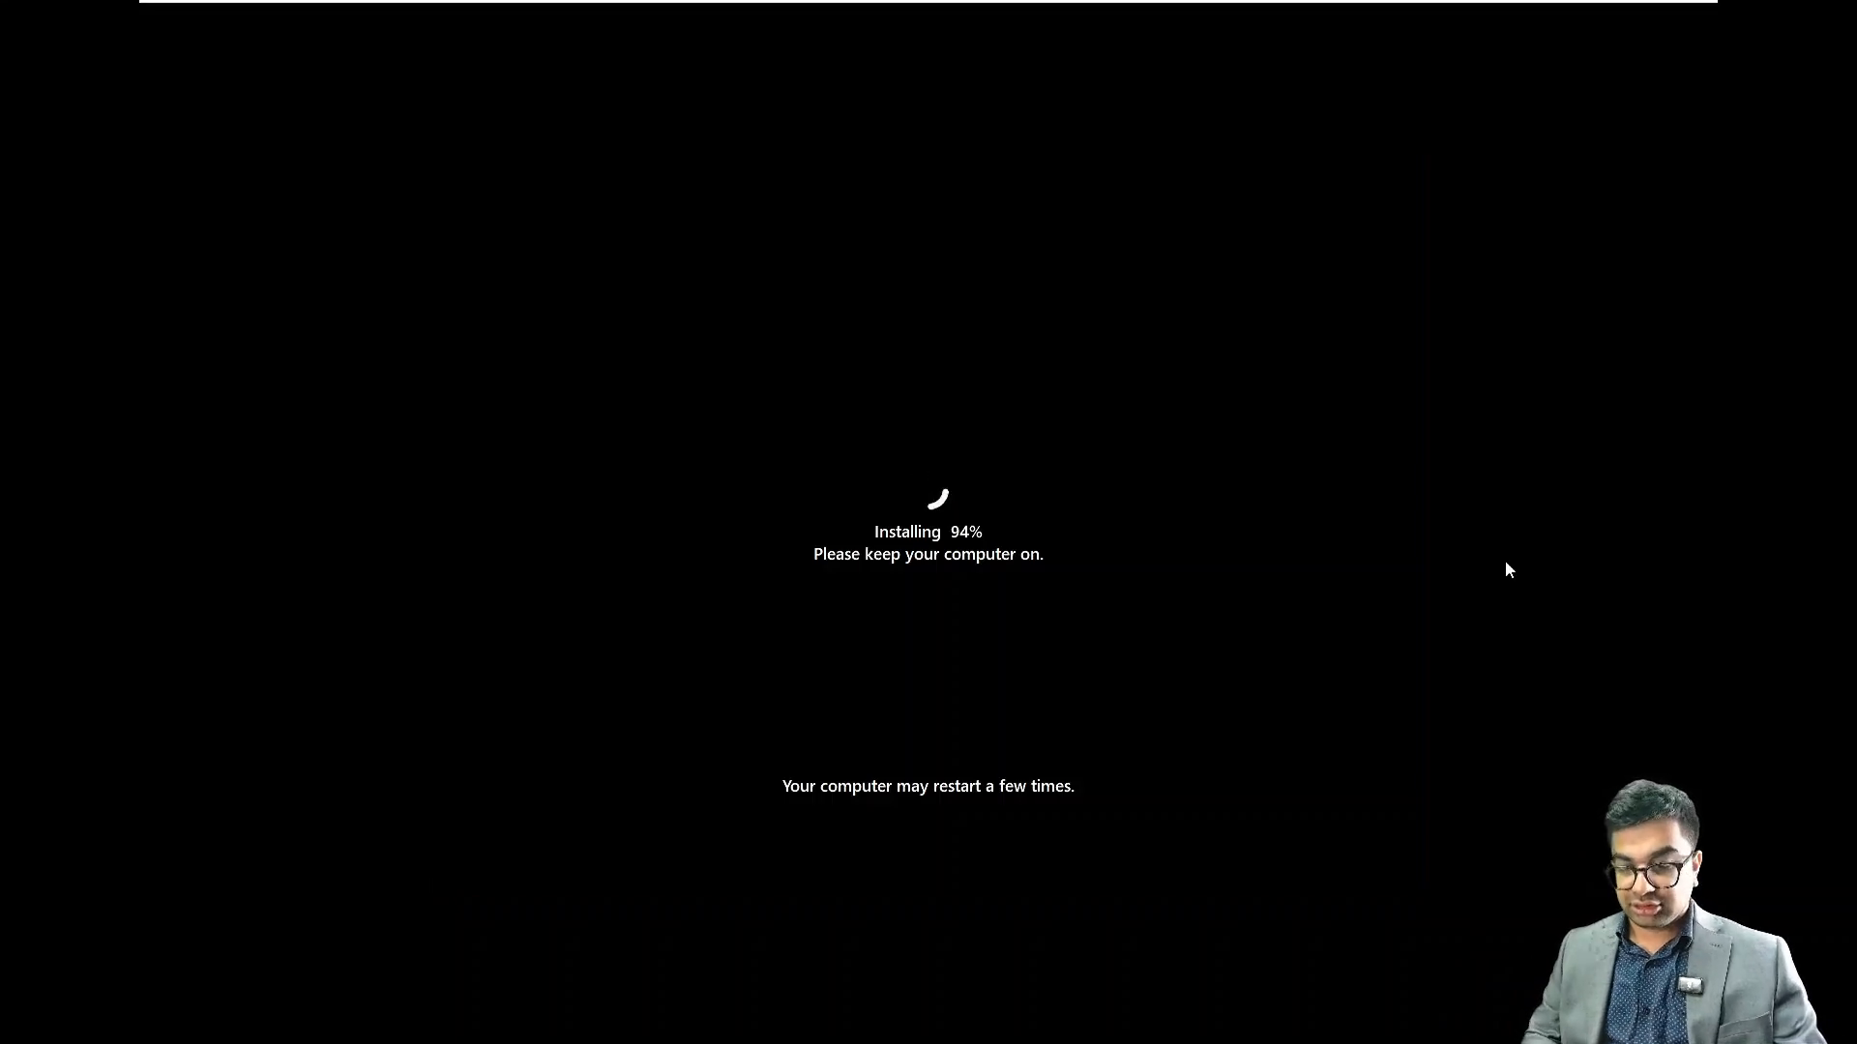
Capture input in the VM console and wait for the country/region question after restart
{"action": "left_click", "coordinate": [1165, 568]}
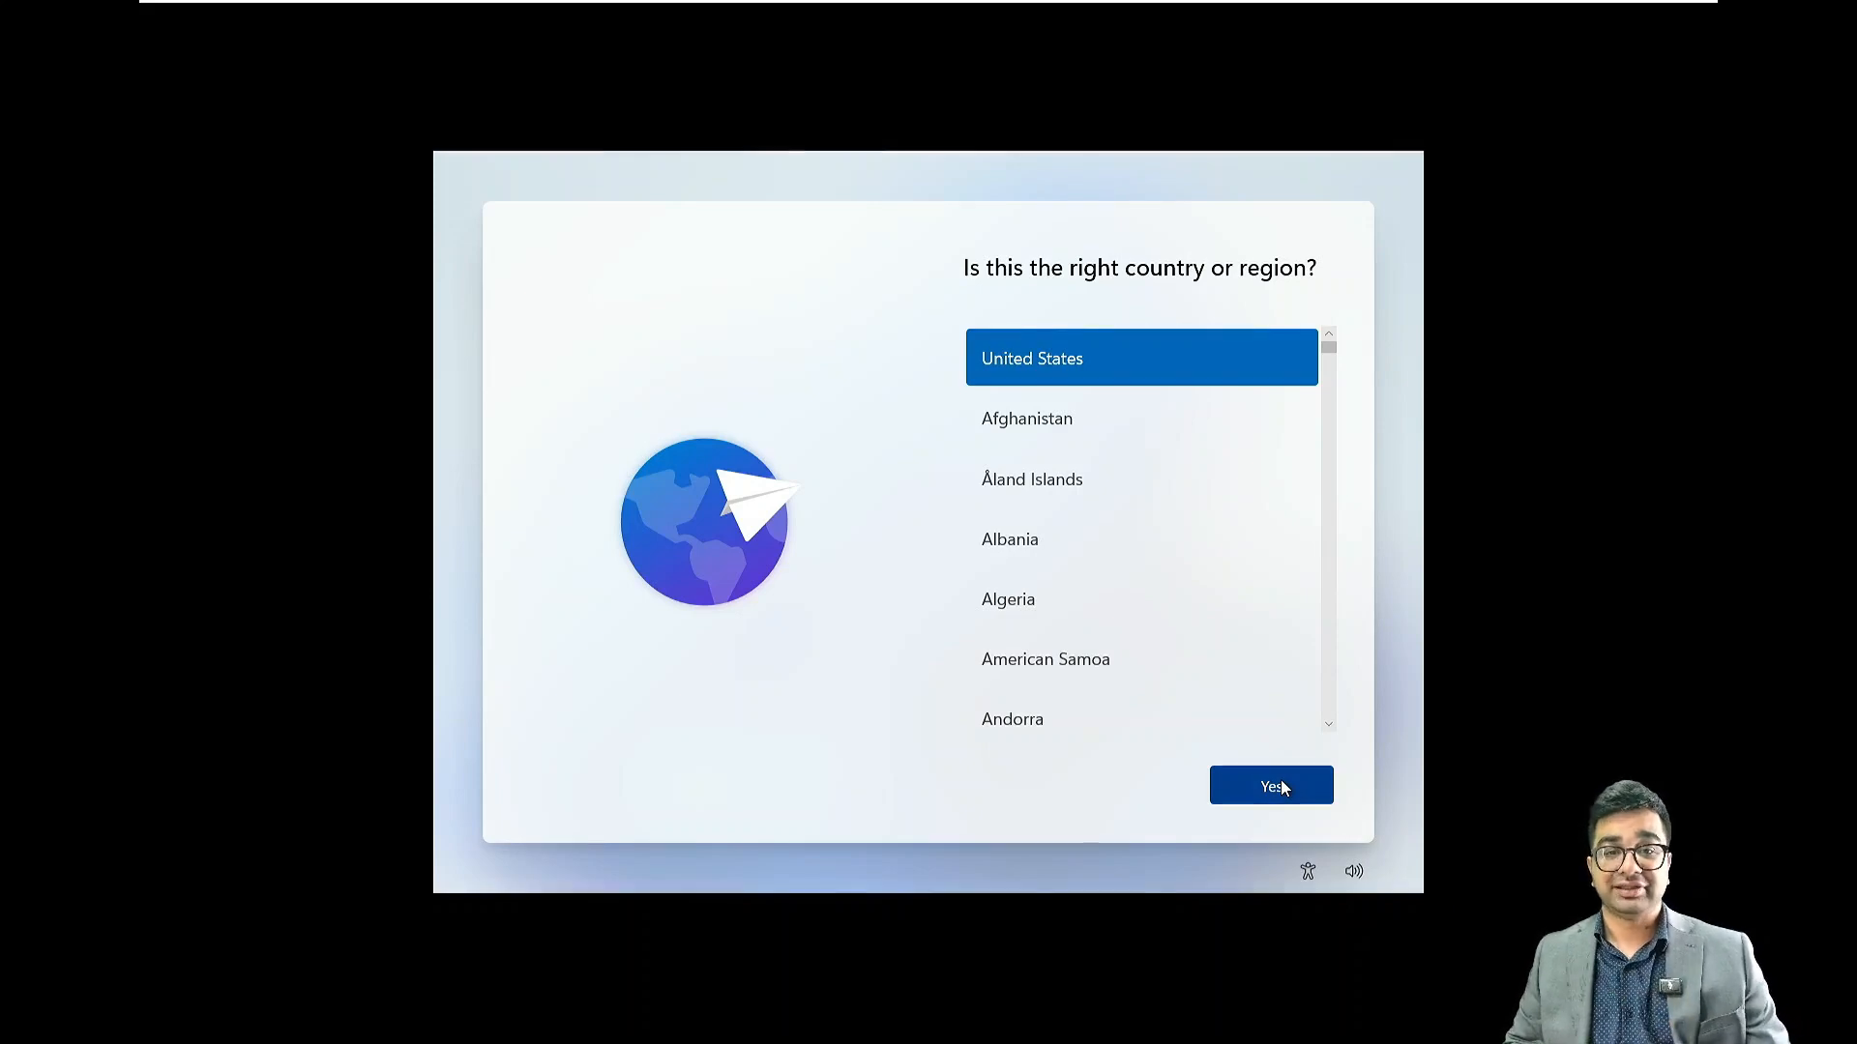
Confirm United States and the US keyboard, skip a second layout, and choose I don't have internet
{"action": "left_click", "coordinate": [1281, 791]}
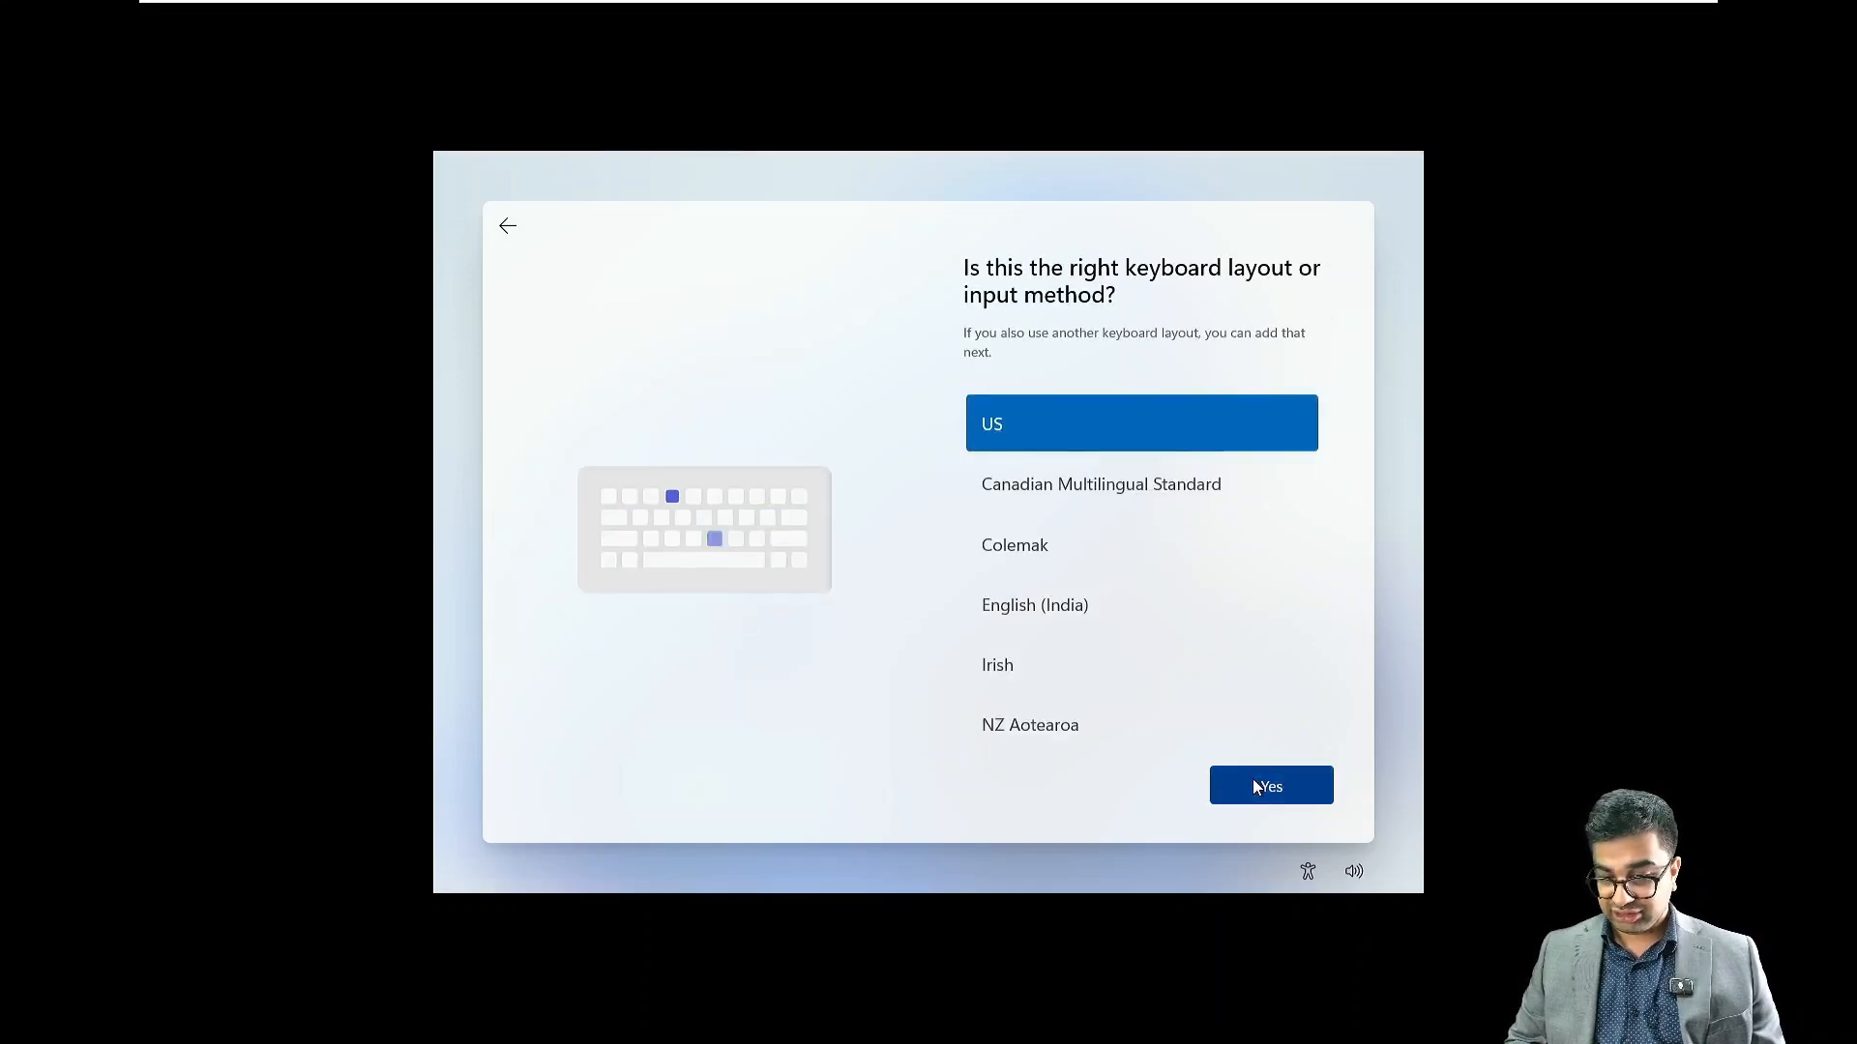
{"action": "left_click", "coordinate": [1252, 787]}
{"action": "left_click", "coordinate": [1279, 791]}
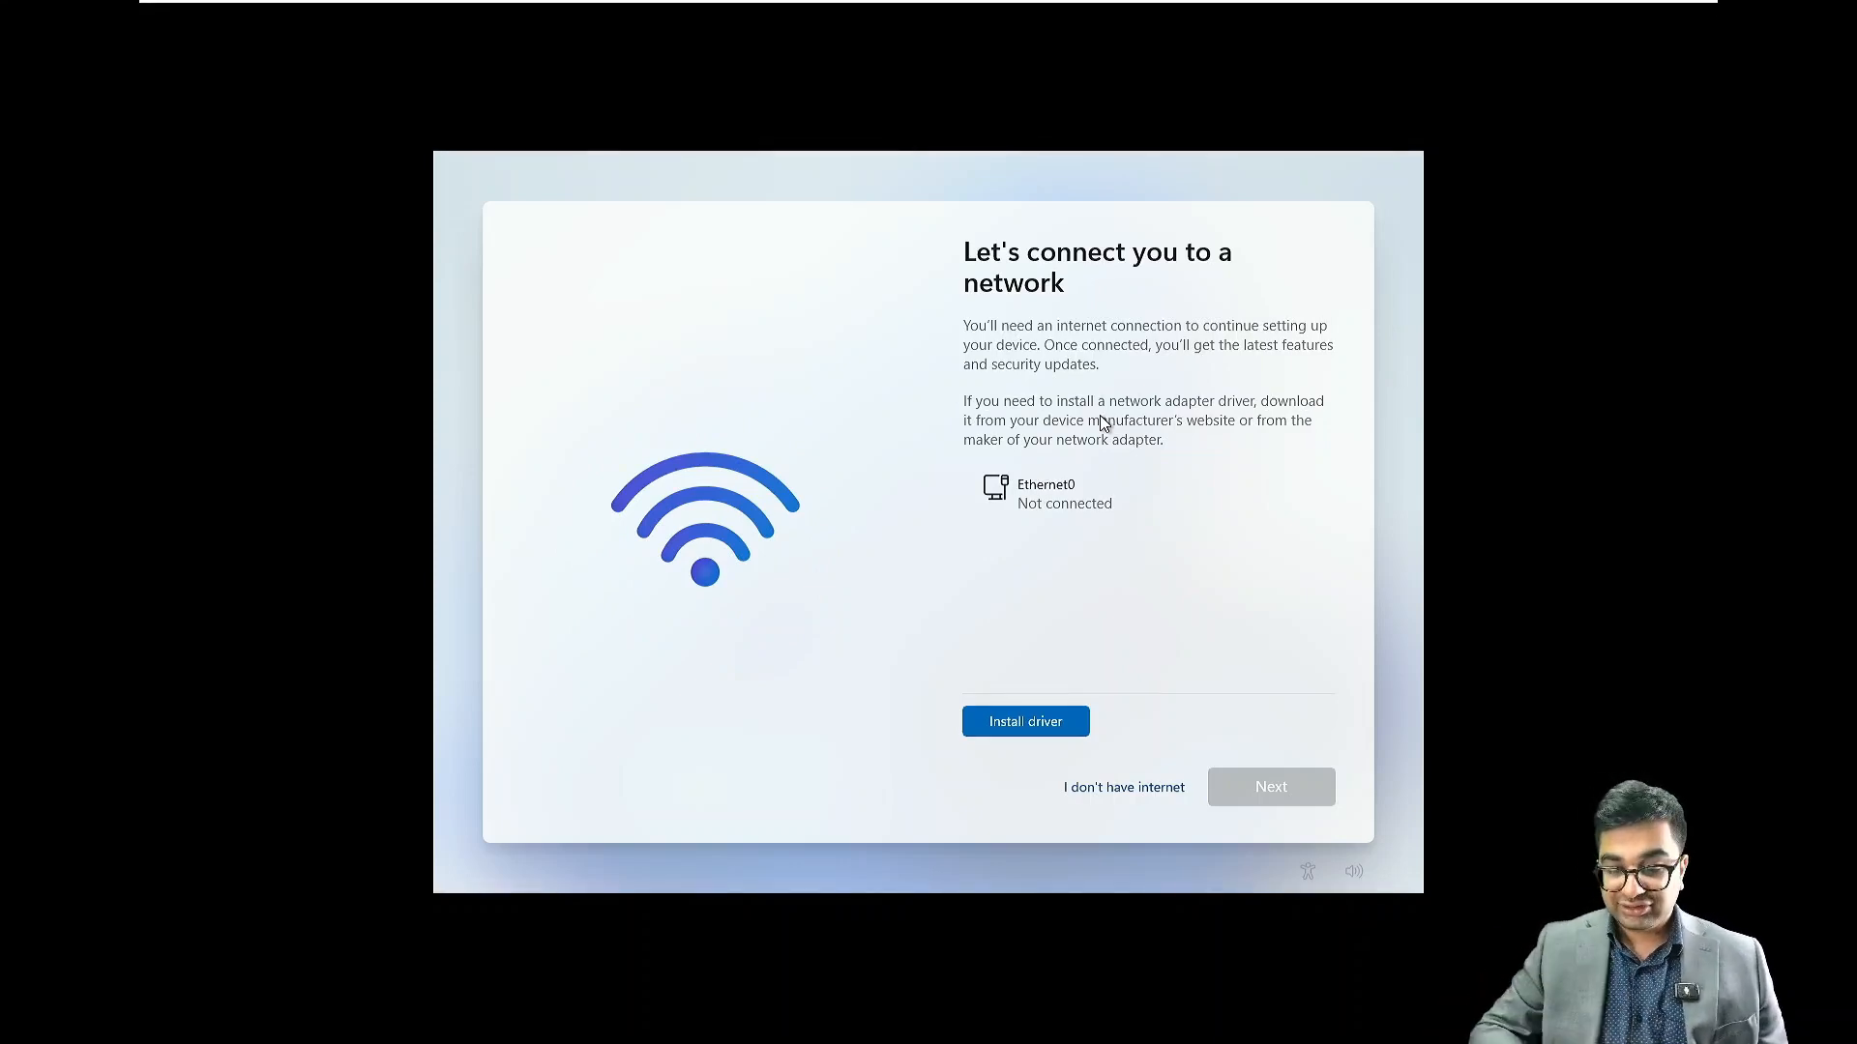
{"action": "left_click", "coordinate": [1140, 787]}
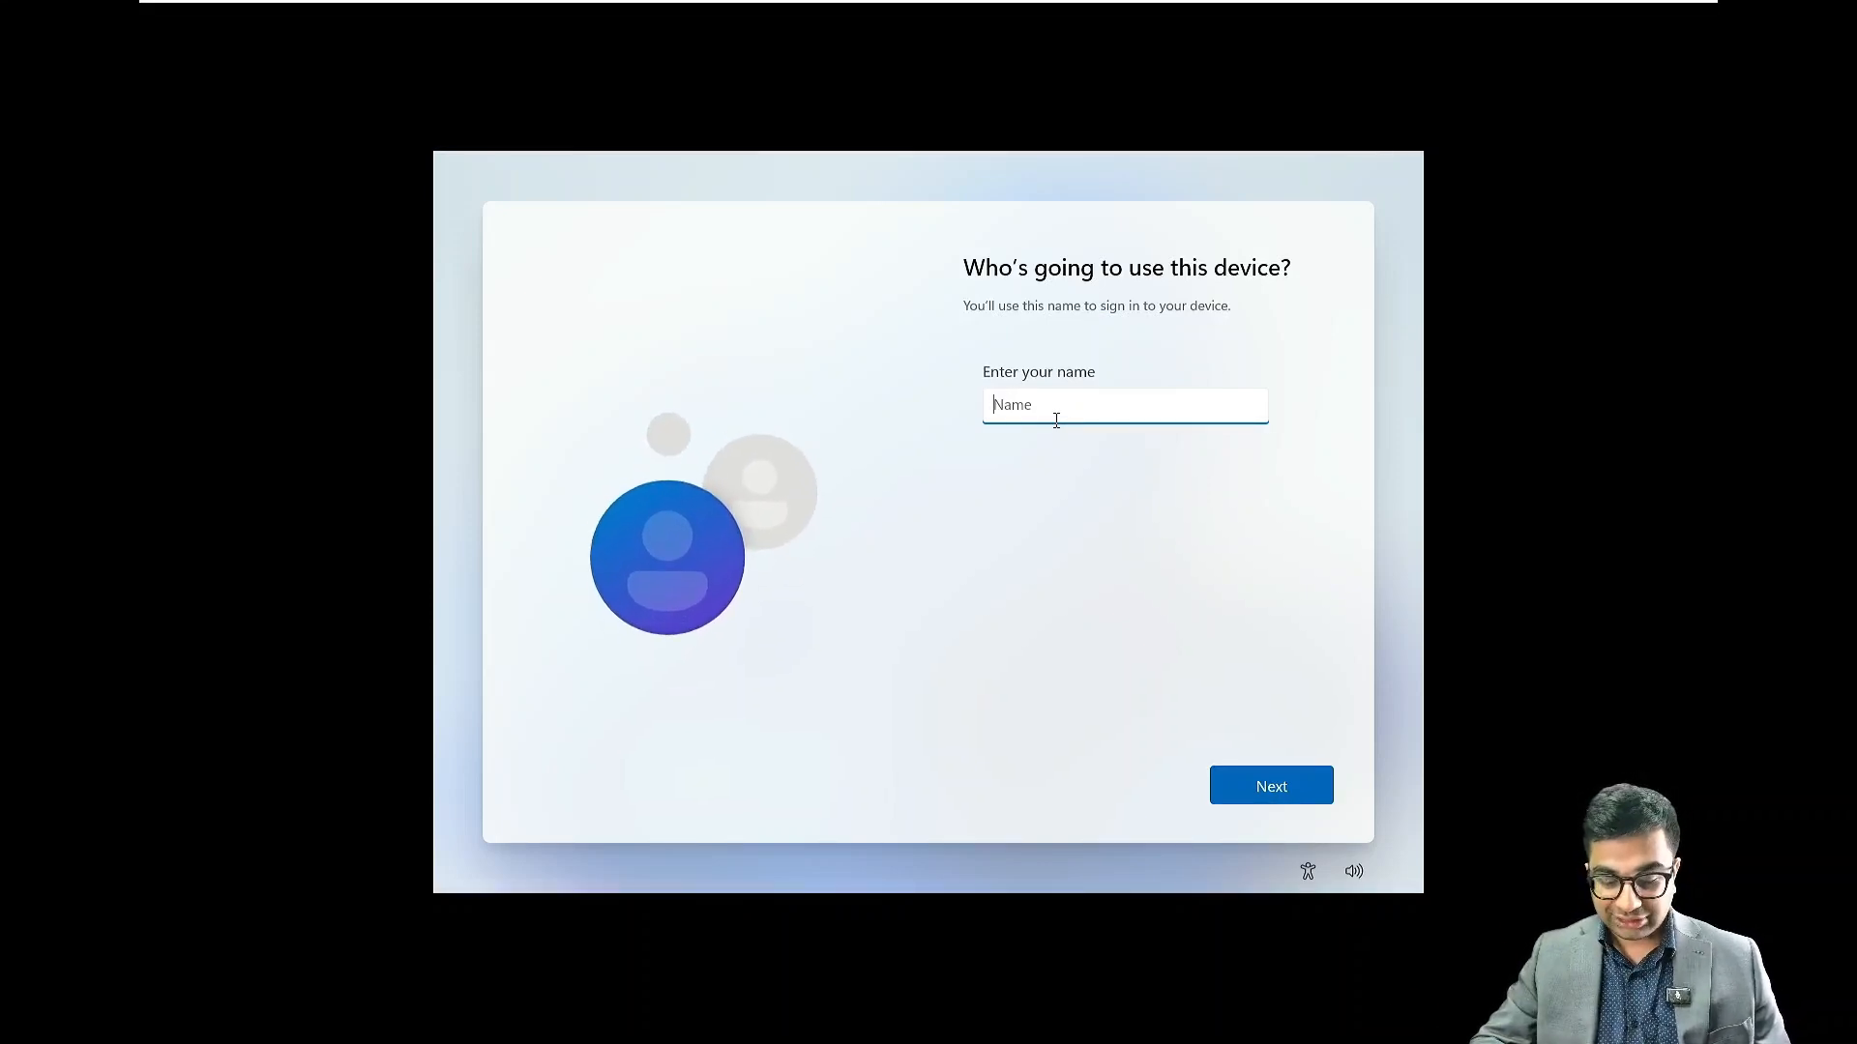
Name the local user NITAAdmin after the reserved name Administrator is rejected
{"action": "type", "text": "A"}
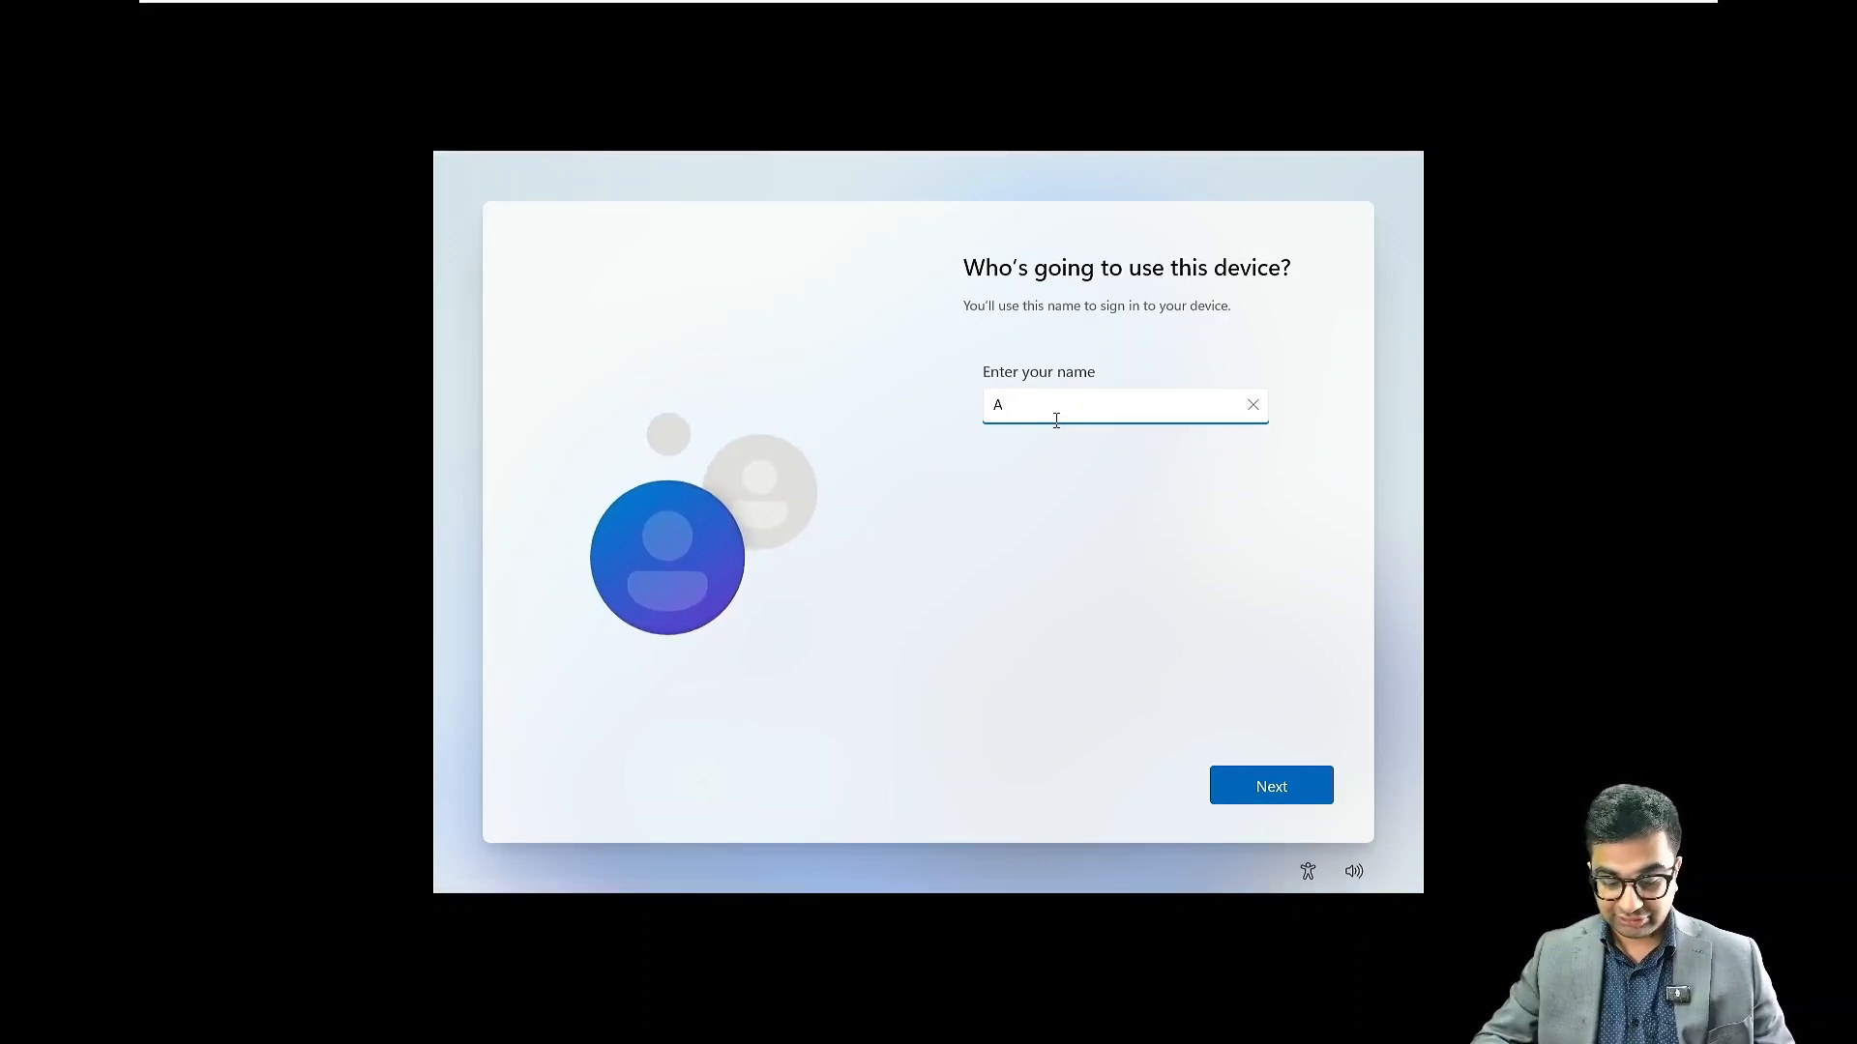
{"action": "type", "text": "dministrator"}
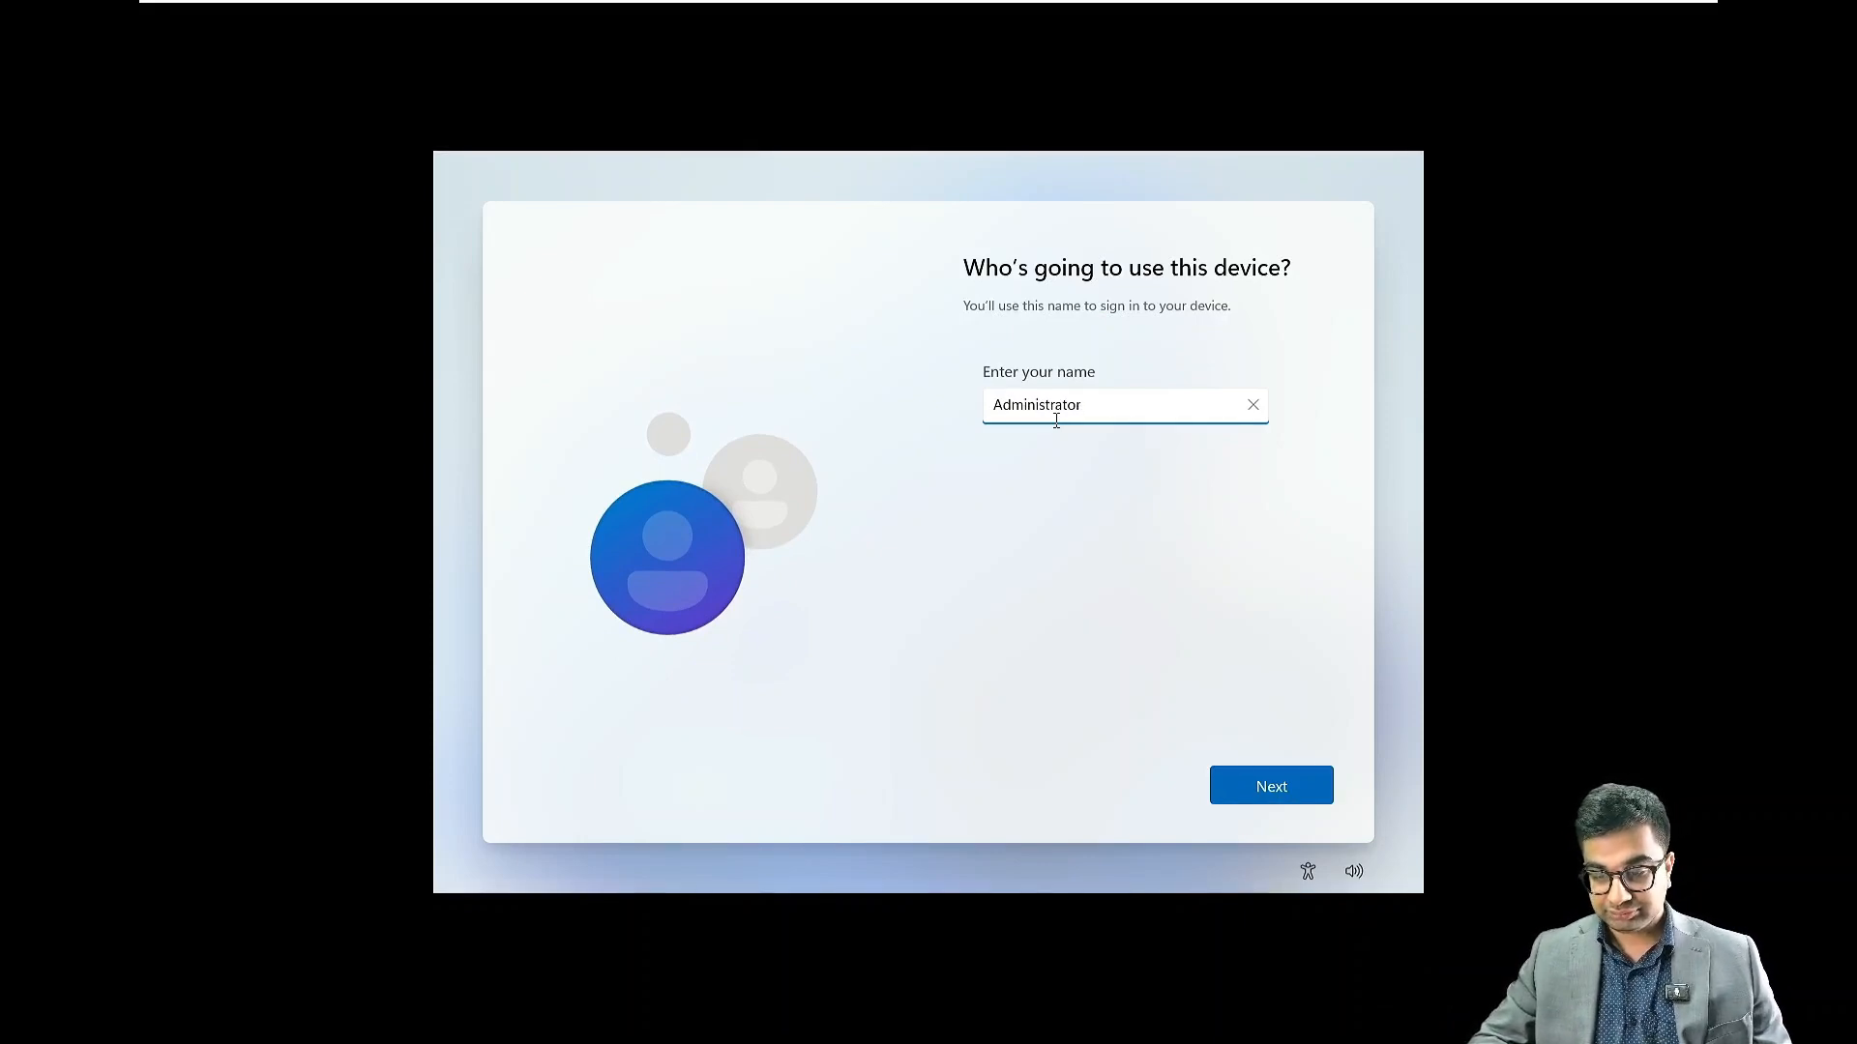
{"action": "left_click", "coordinate": [1173, 562]}
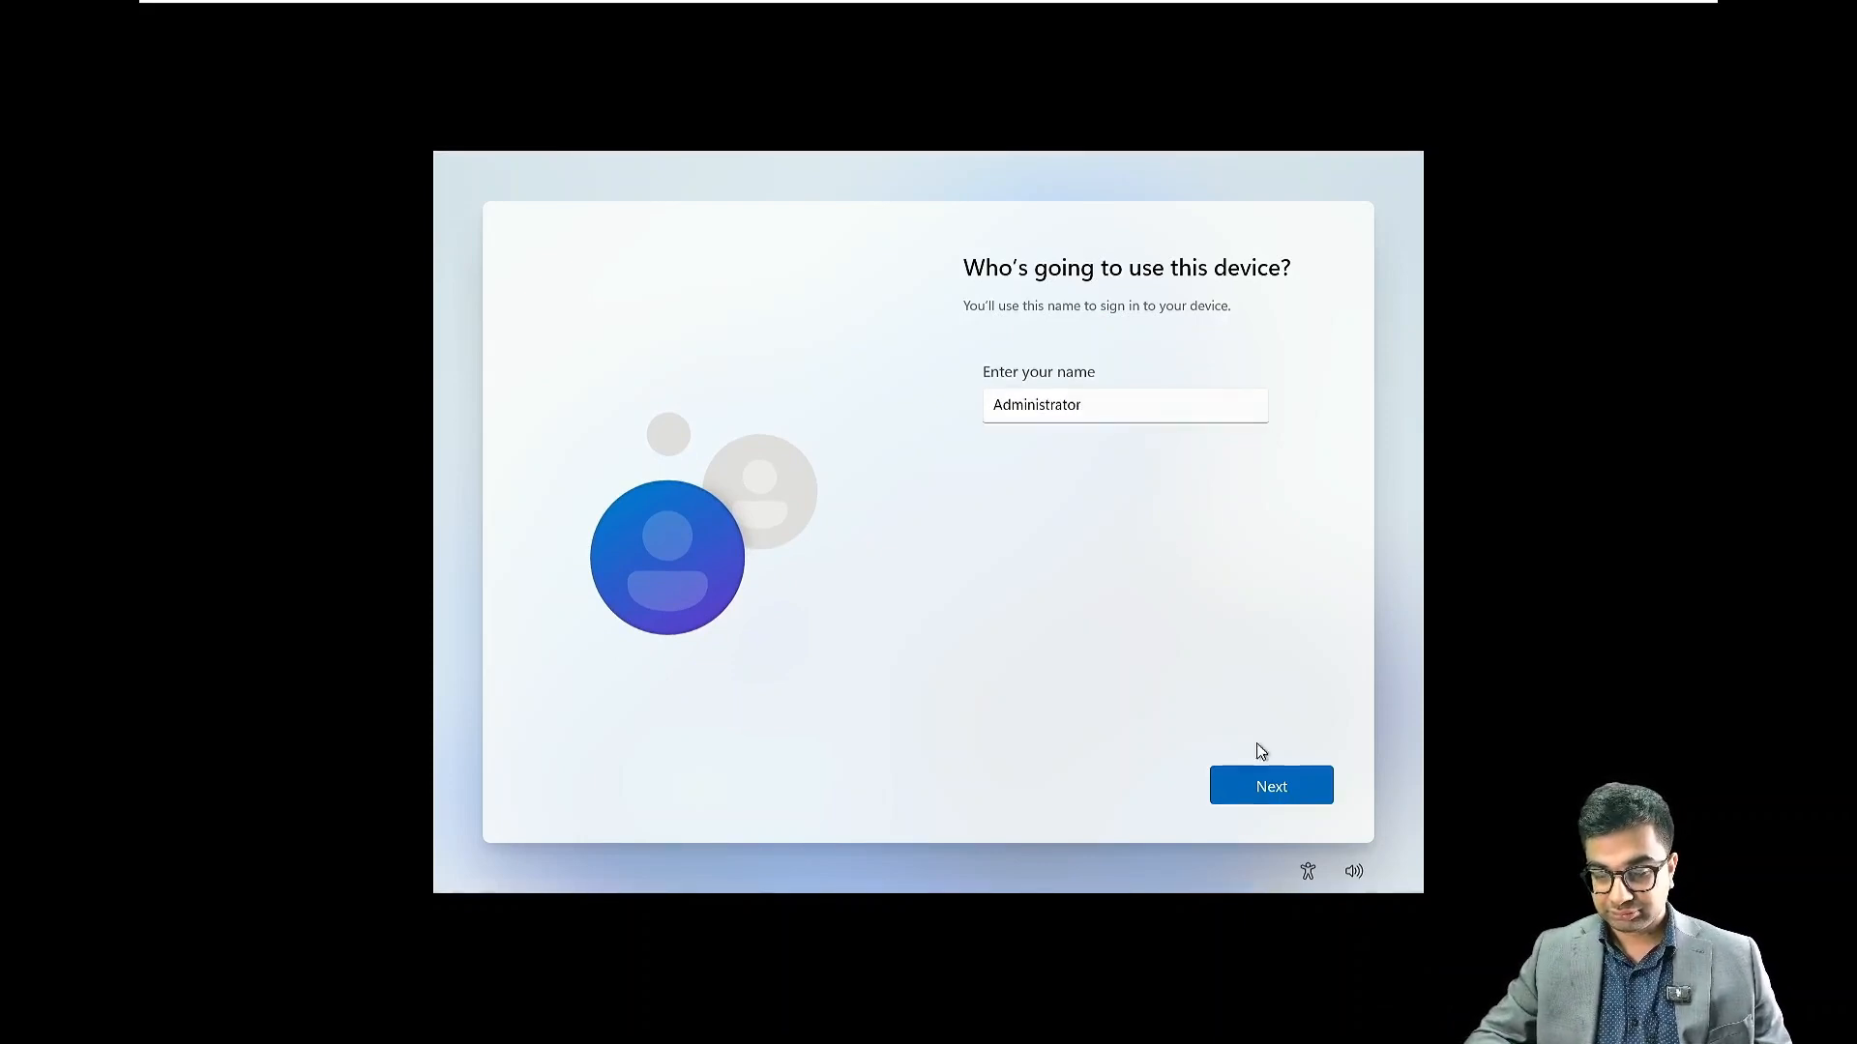
{"action": "left_click", "coordinate": [1268, 783]}
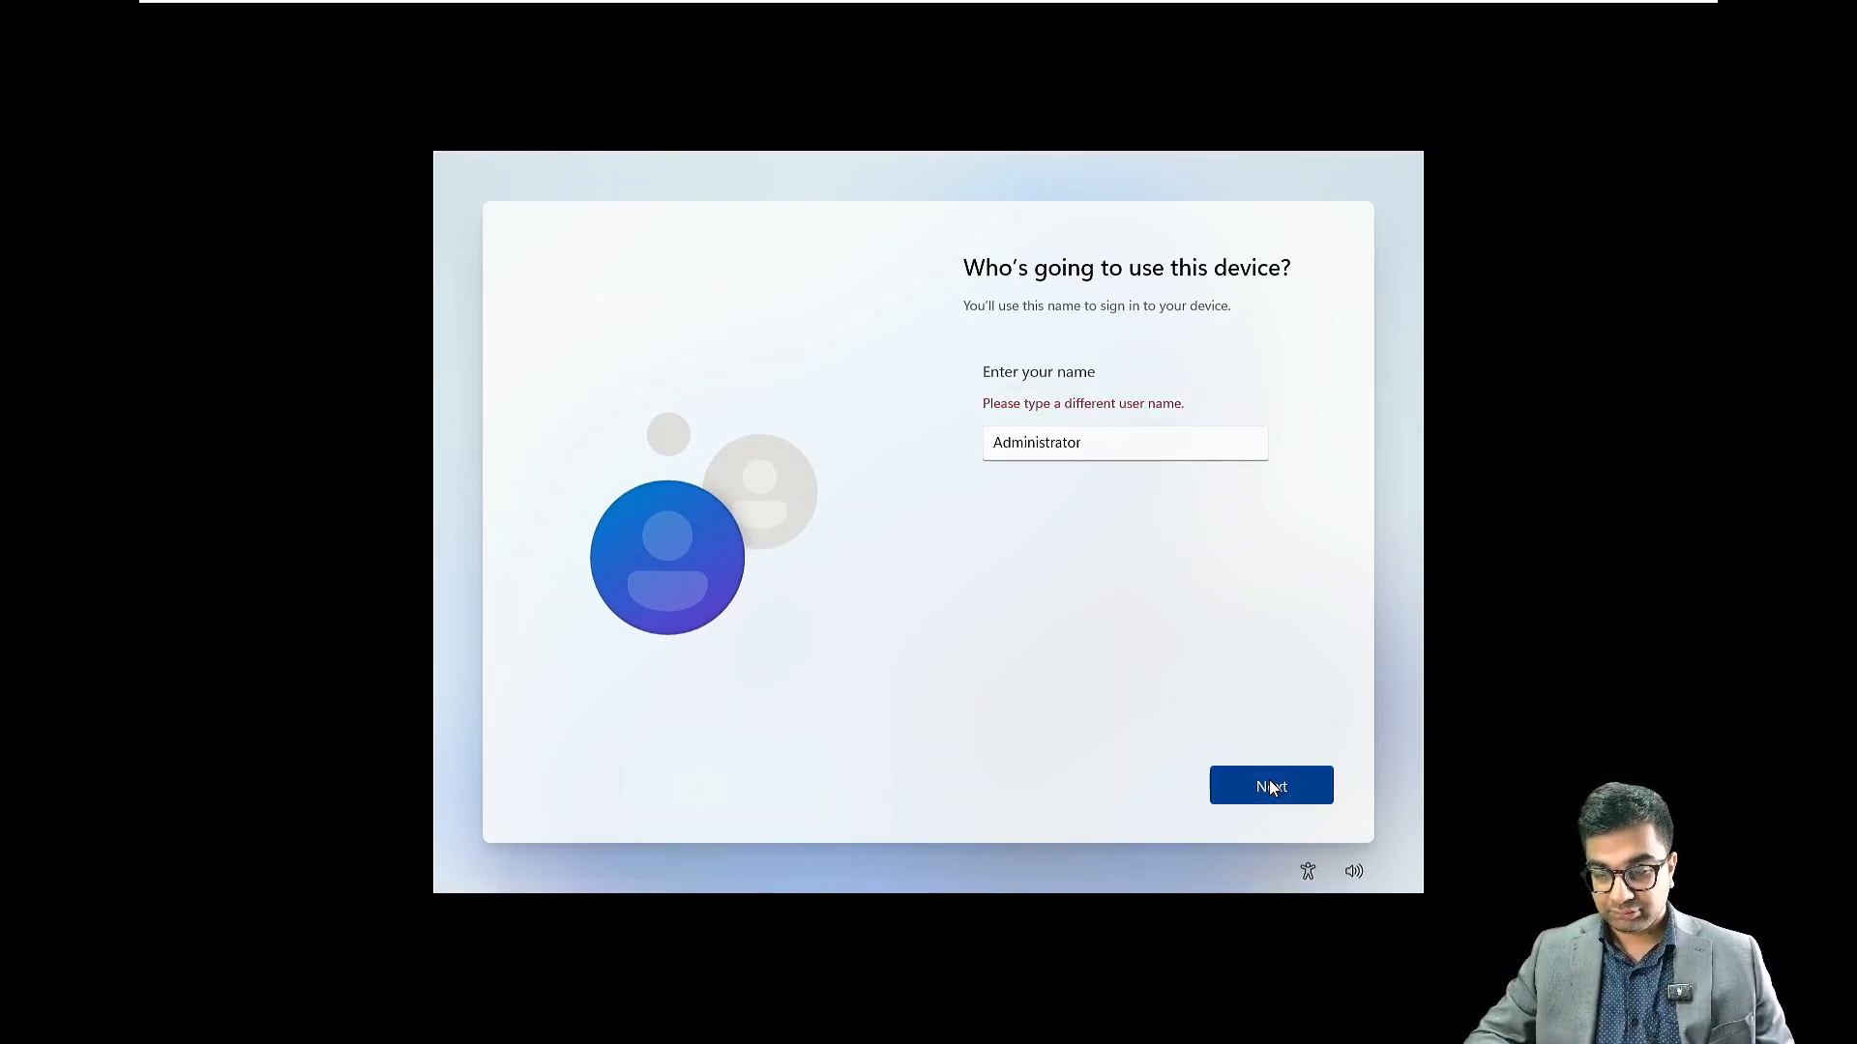
{"action": "left_click", "coordinate": [1126, 448]}
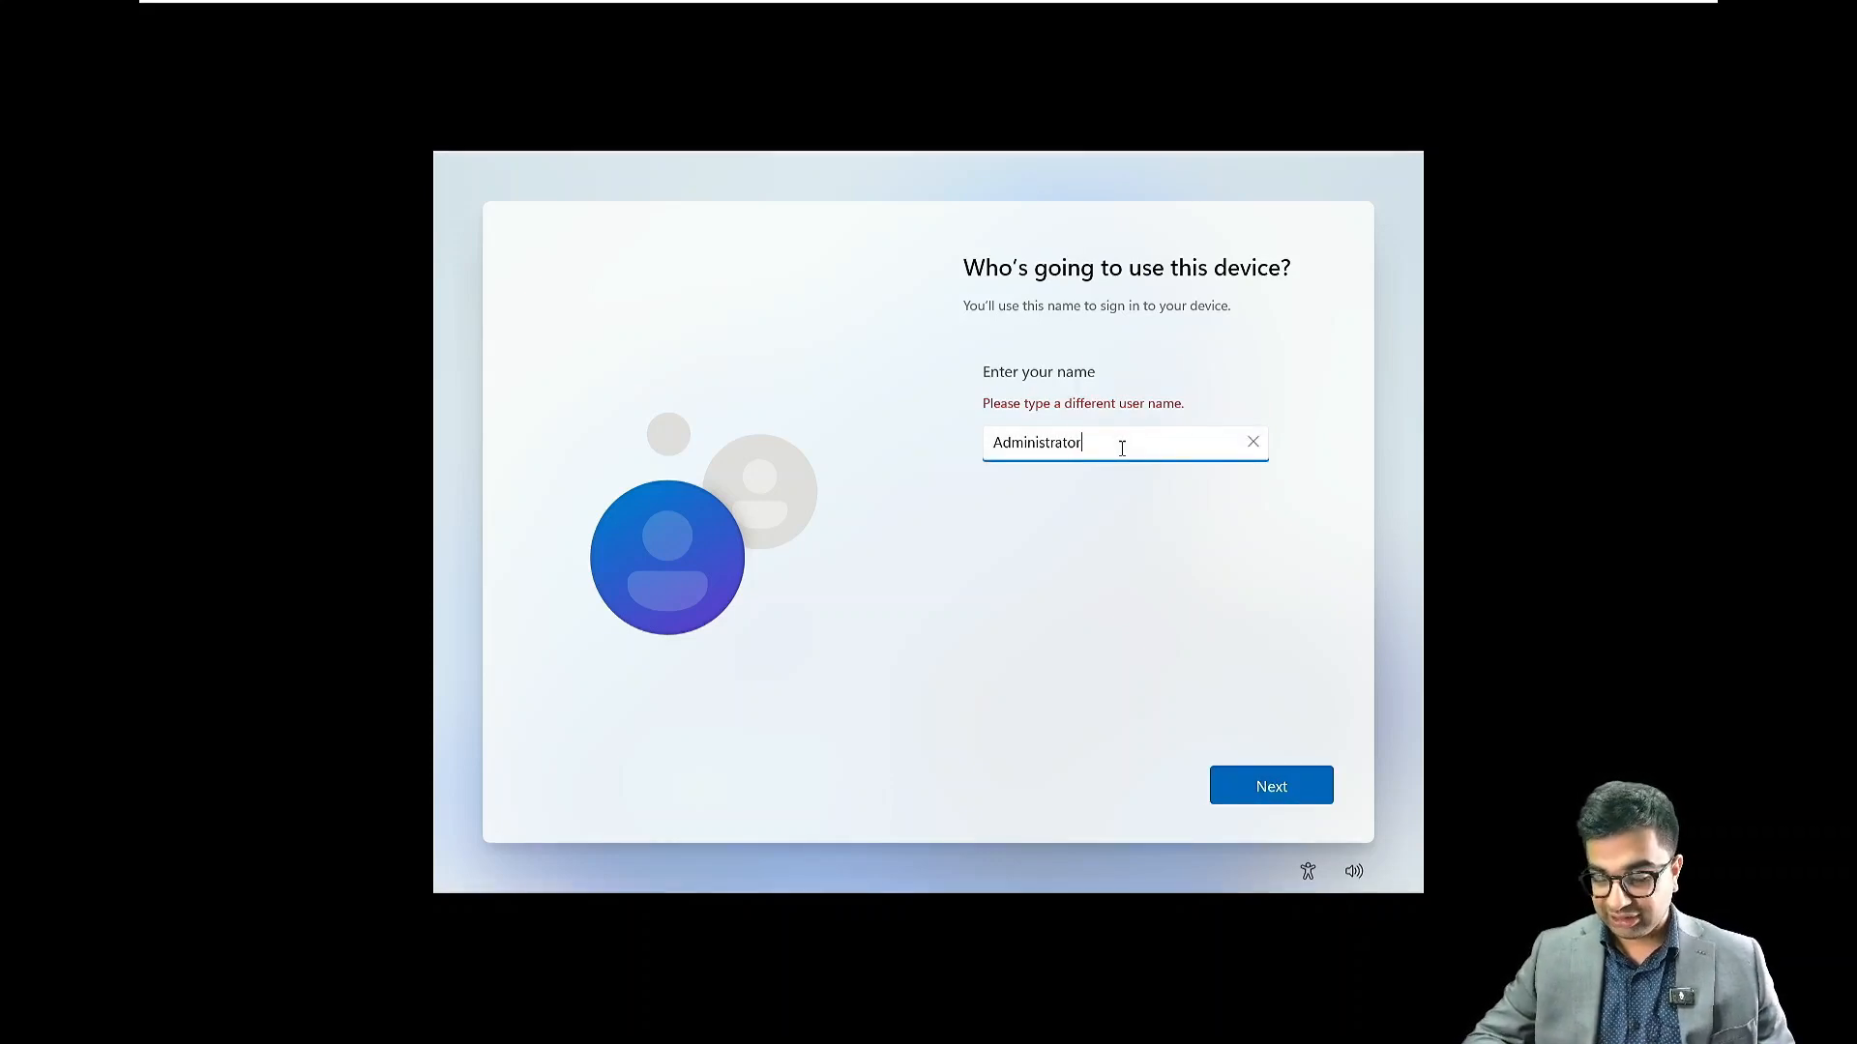
{"action": "key", "text": "BackSpace"}
{"action": "key", "text": "BackSpace"}
{"action": "key", "text": "BackSpace"}
{"action": "key", "text": "BackSpace"}
{"action": "key", "text": "BackSpace"}
{"action": "key", "text": "BackSpace"}
{"action": "key", "text": "BackSpace"}
{"action": "key", "text": "BackSpace"}
{"action": "key", "text": "BackSpace"}
{"action": "key", "text": "BackSpace"}
{"action": "key", "text": "BackSpace"}
{"action": "key", "text": "BackSpace"}
{"action": "key", "text": "BackSpace"}
{"action": "type", "text": "N"}
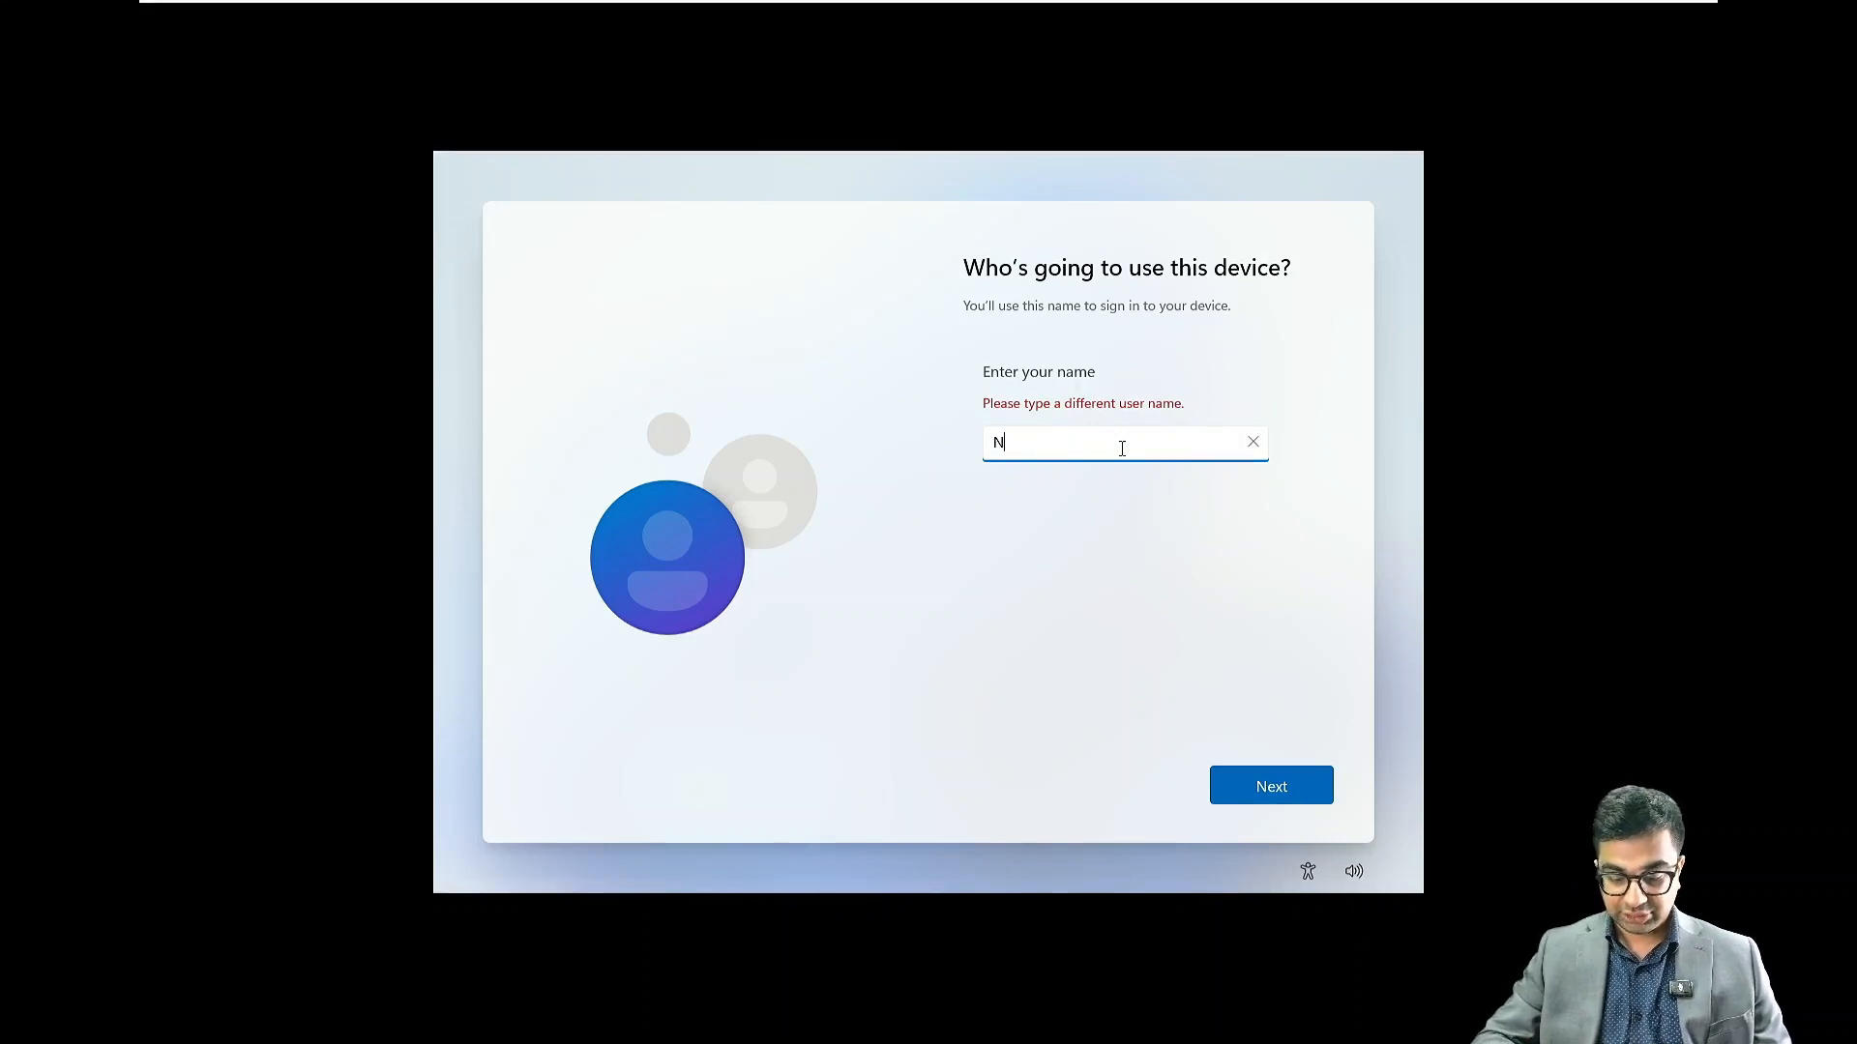
{"action": "type", "text": "ITAAdm"}
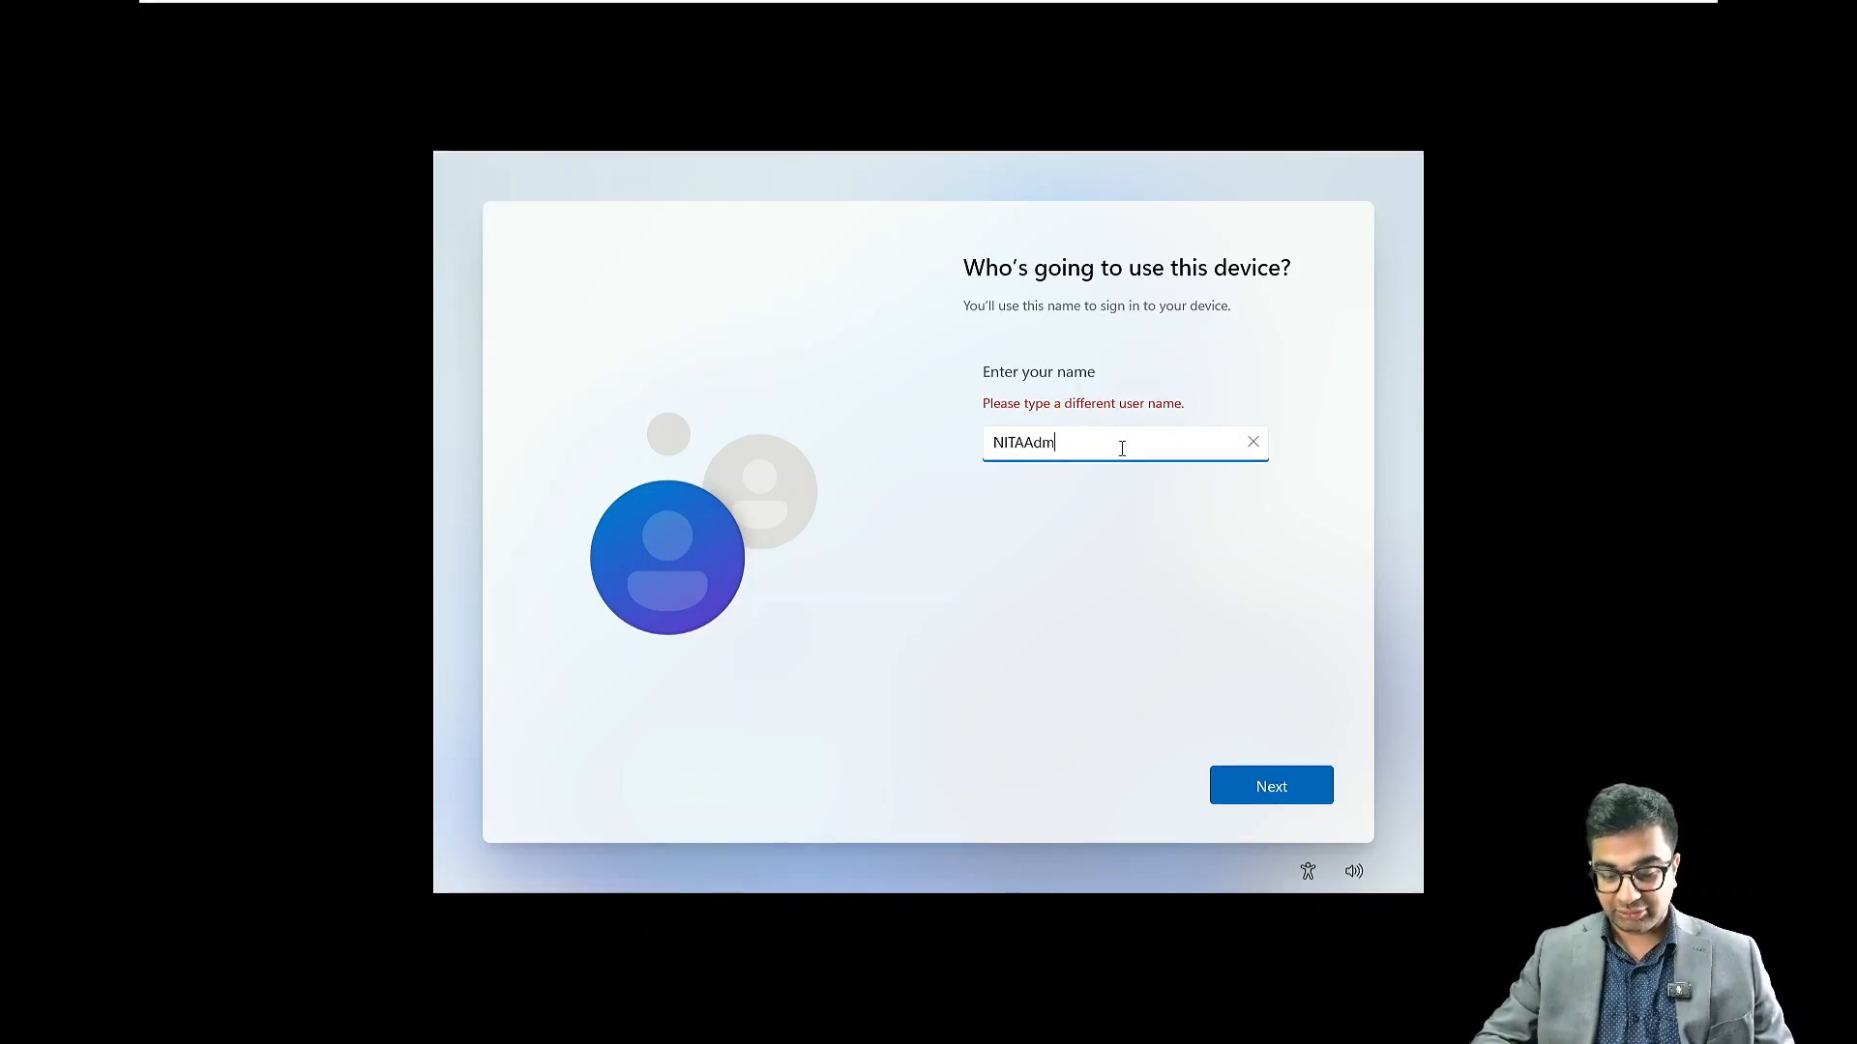
{"action": "type", "text": "in"}
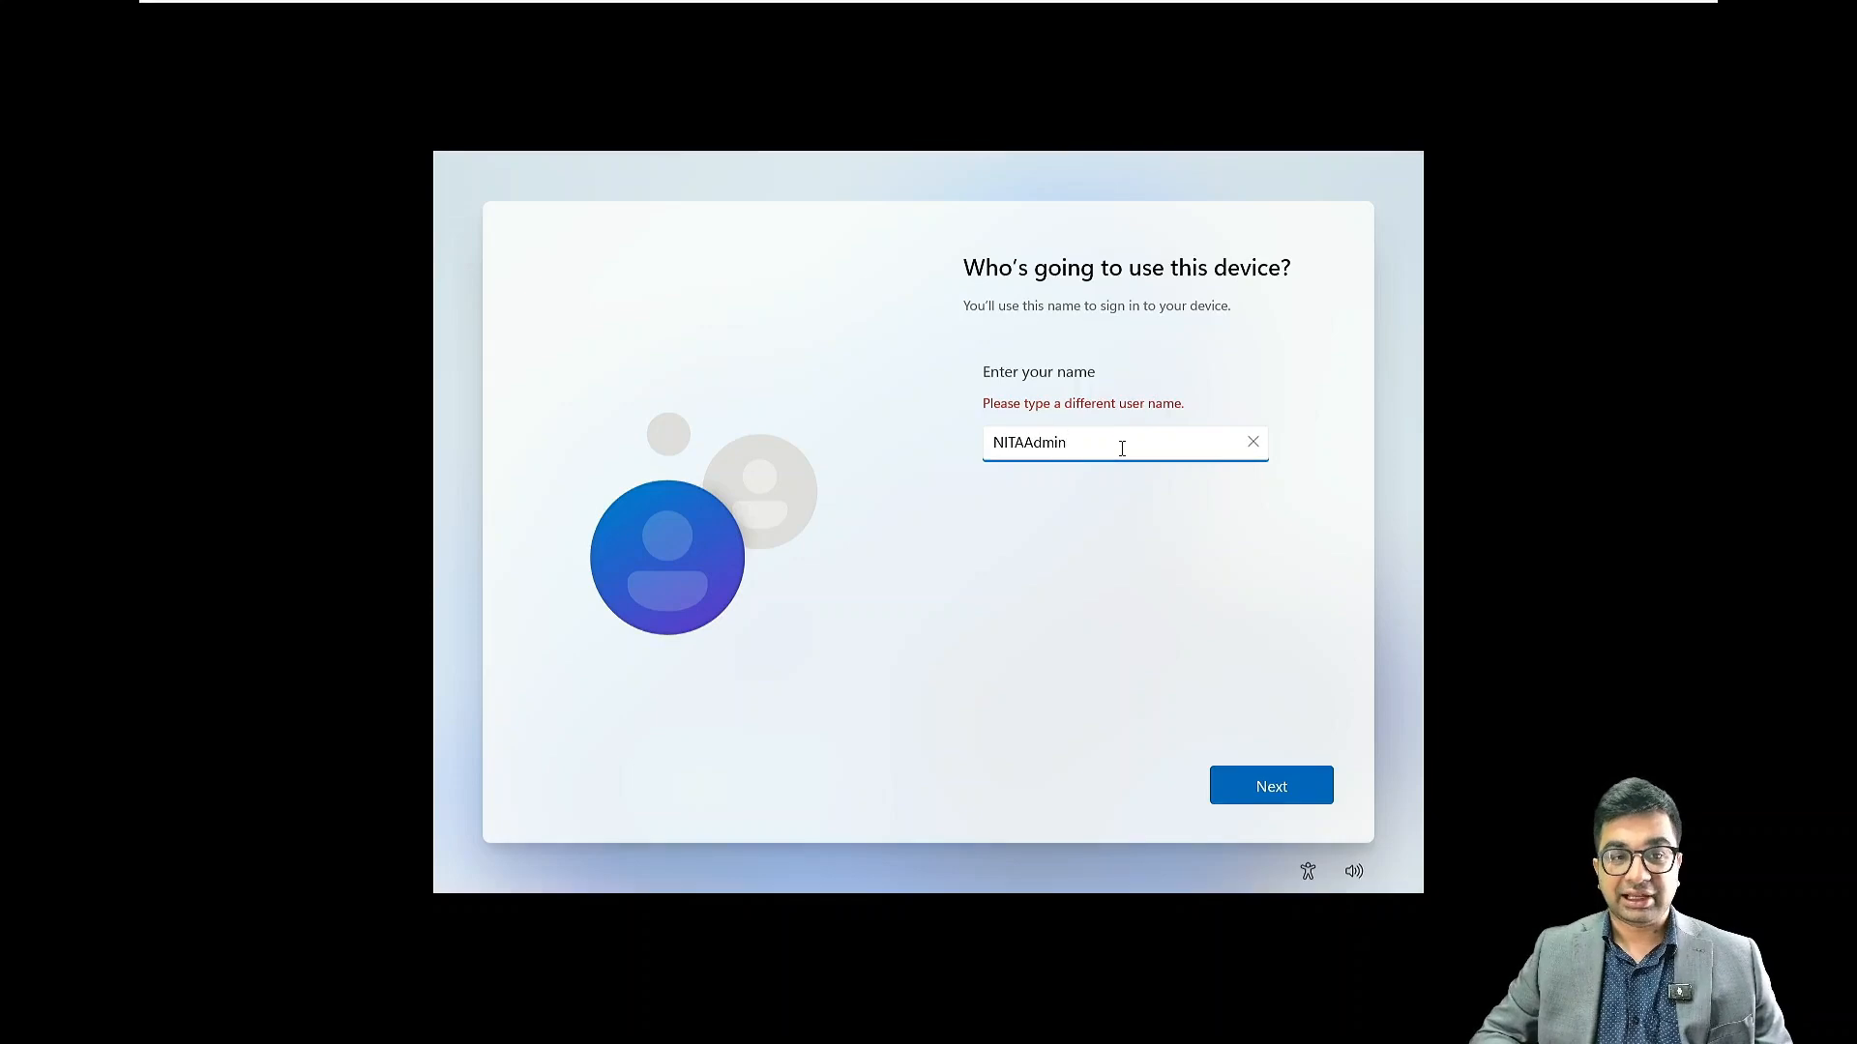
{"action": "left_click", "coordinate": [1297, 785]}
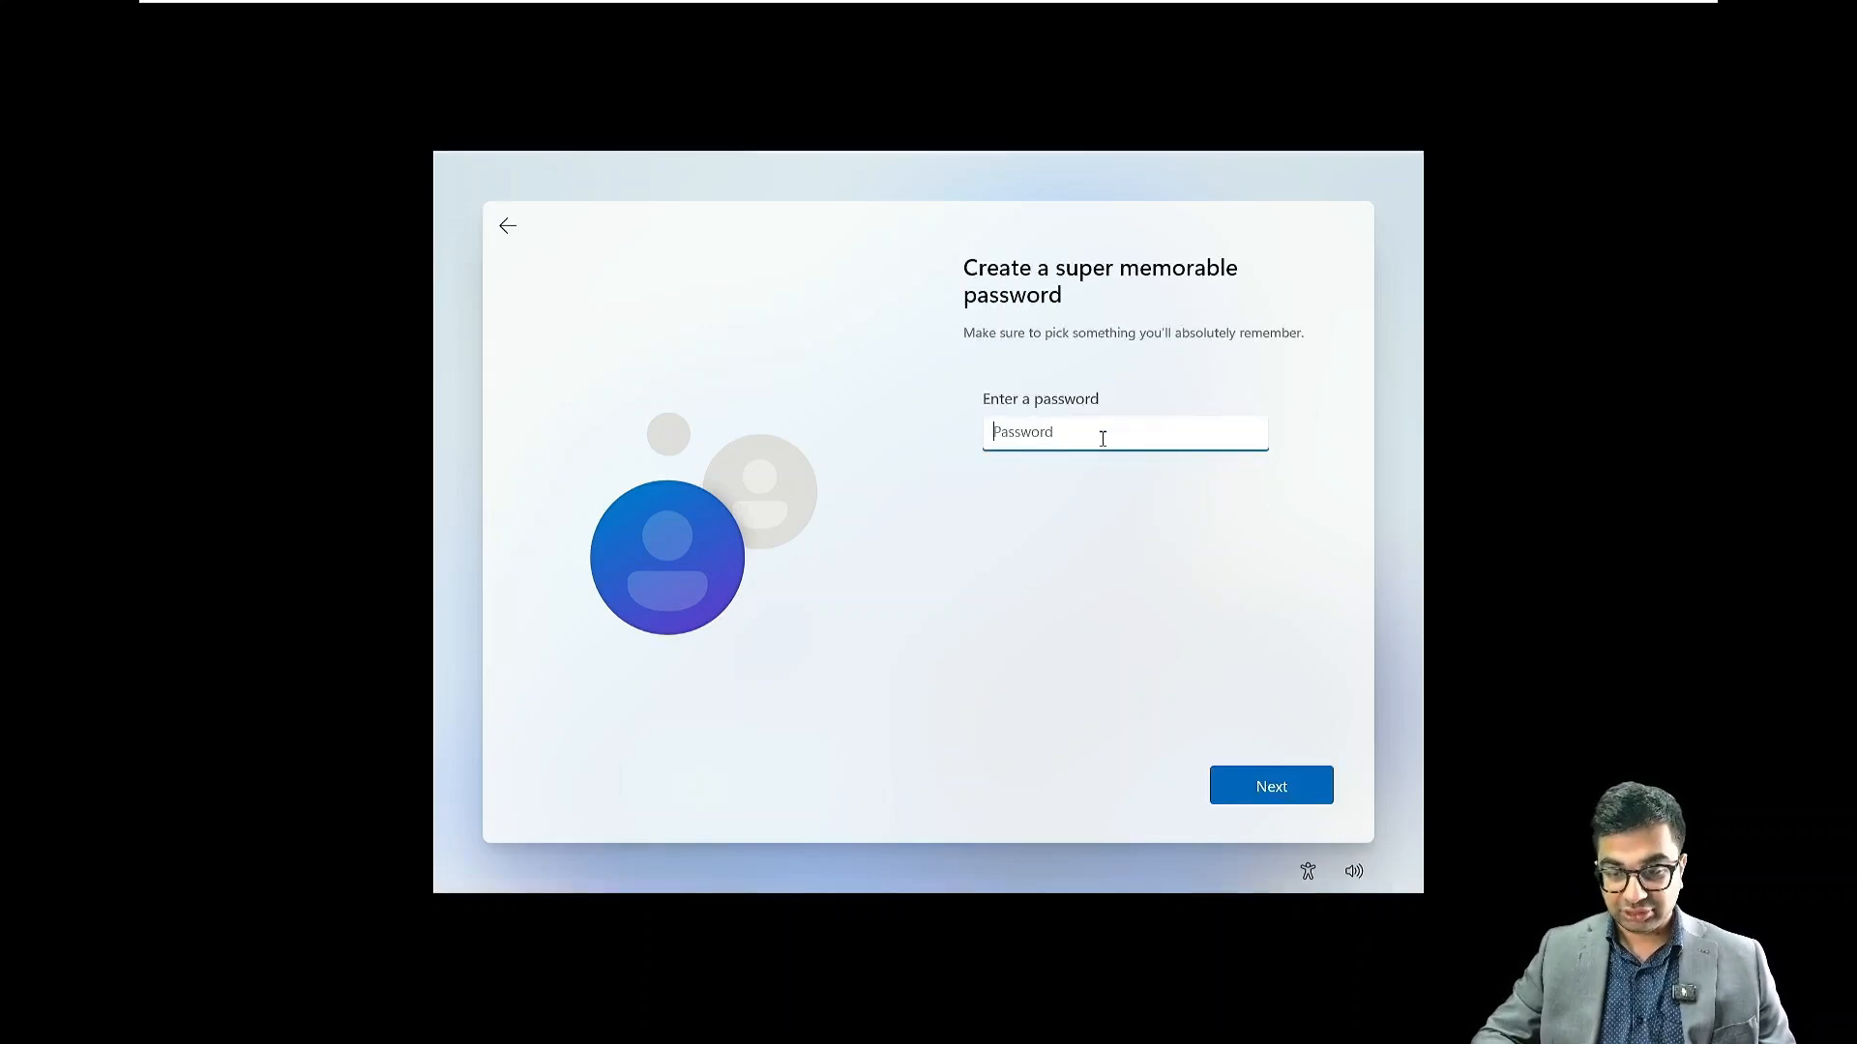
Enter and confirm the account password
{"action": "type", "text": "*******"}
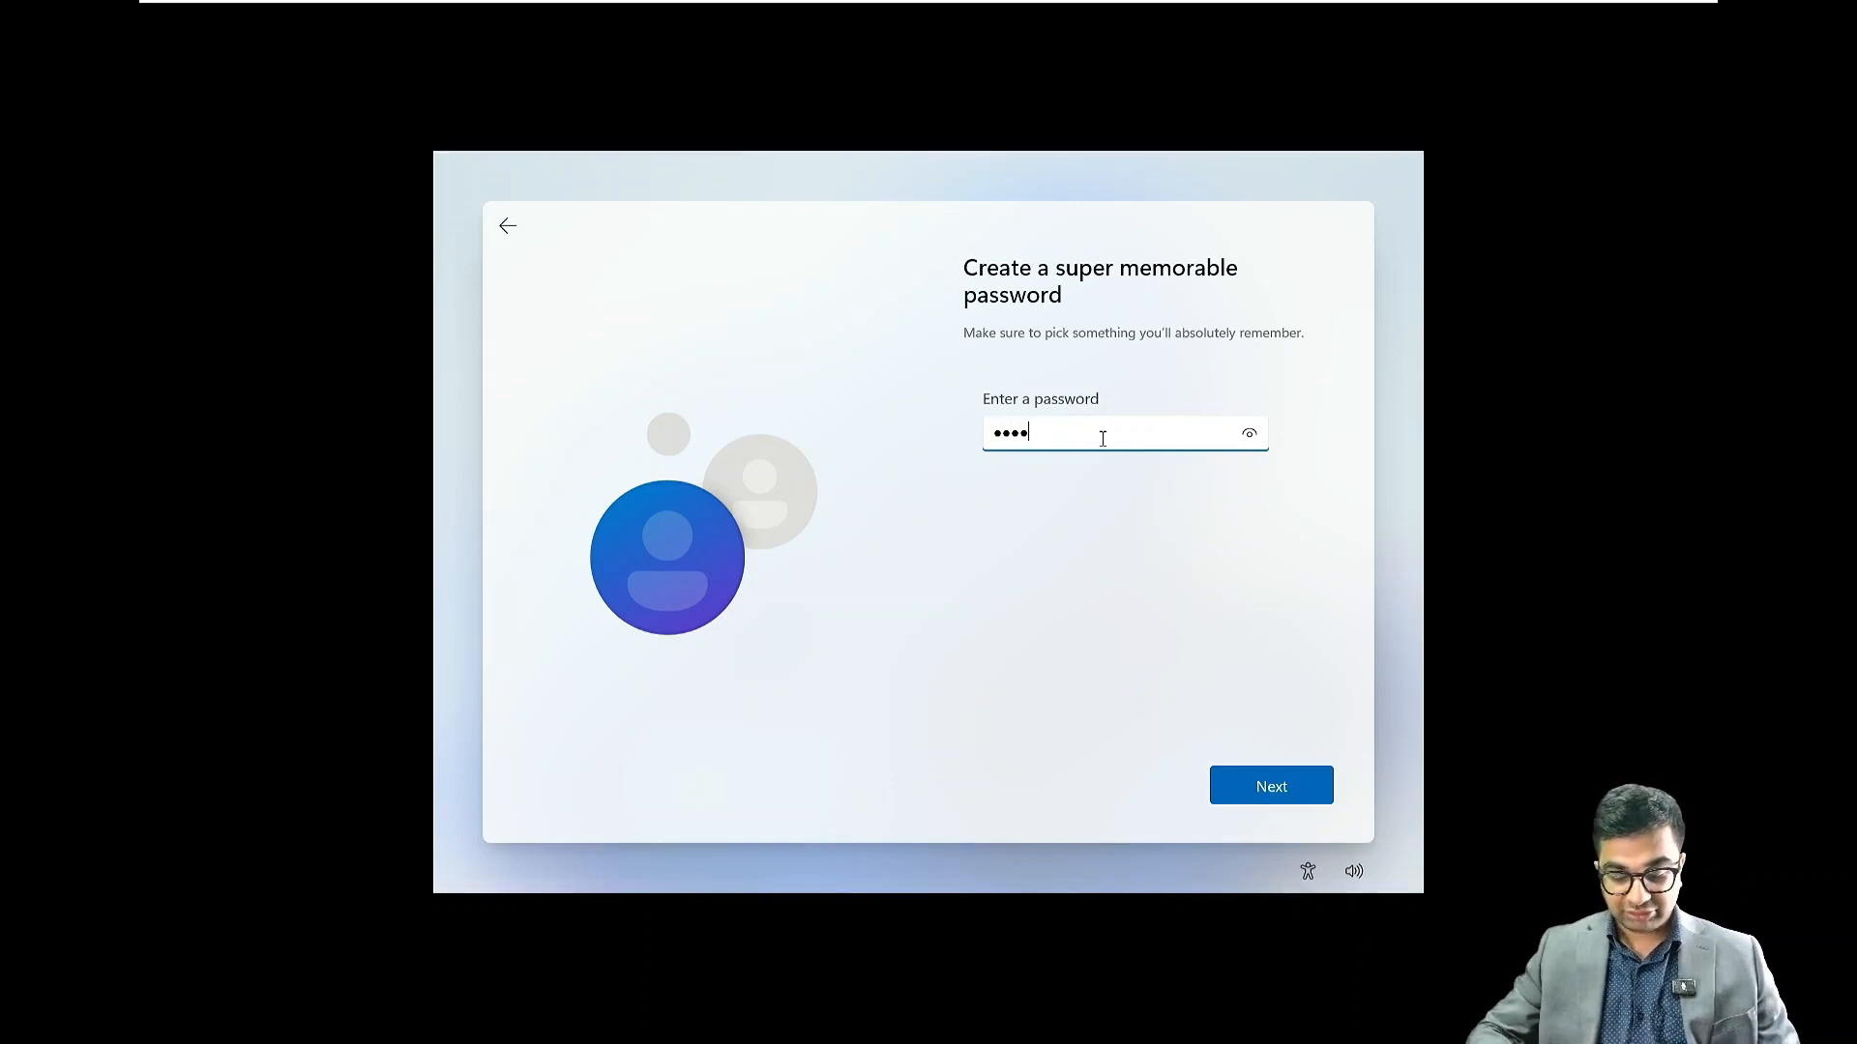
{"action": "type", "text": "****"}
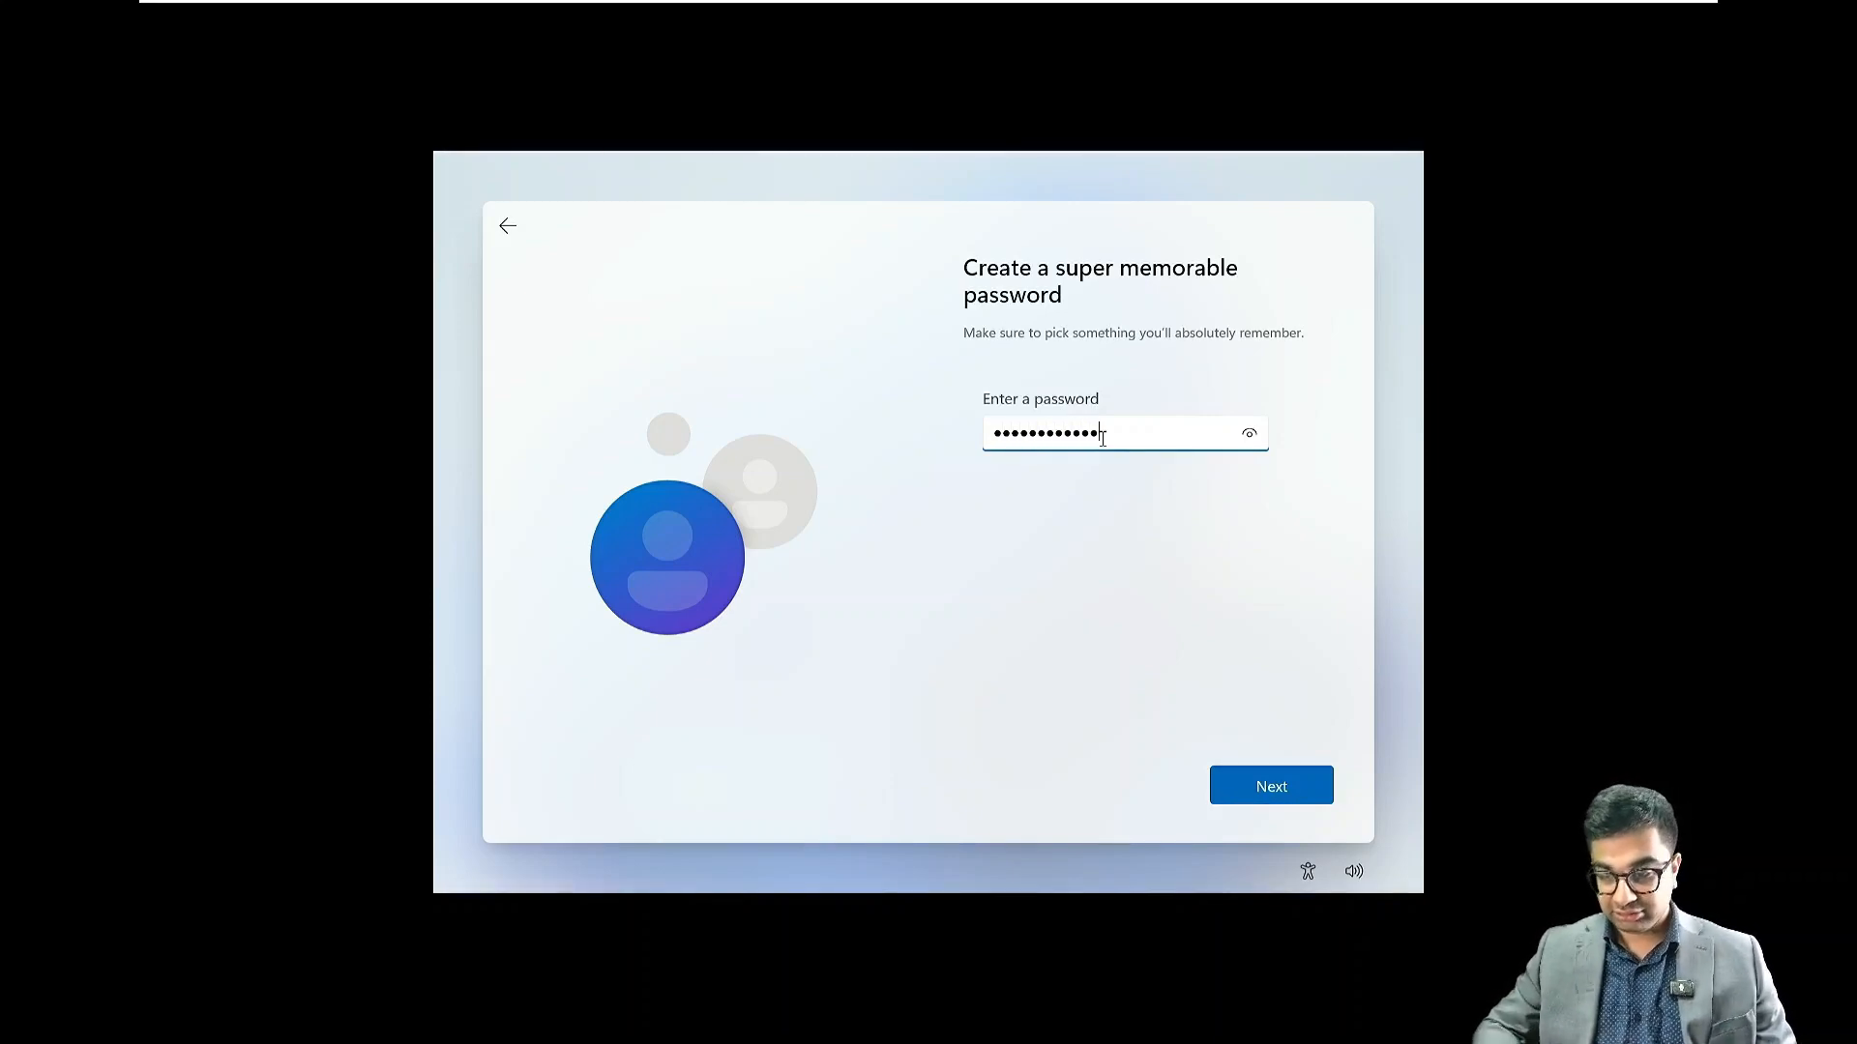
{"action": "key", "text": "Return"}
{"action": "type", "text": "******"}
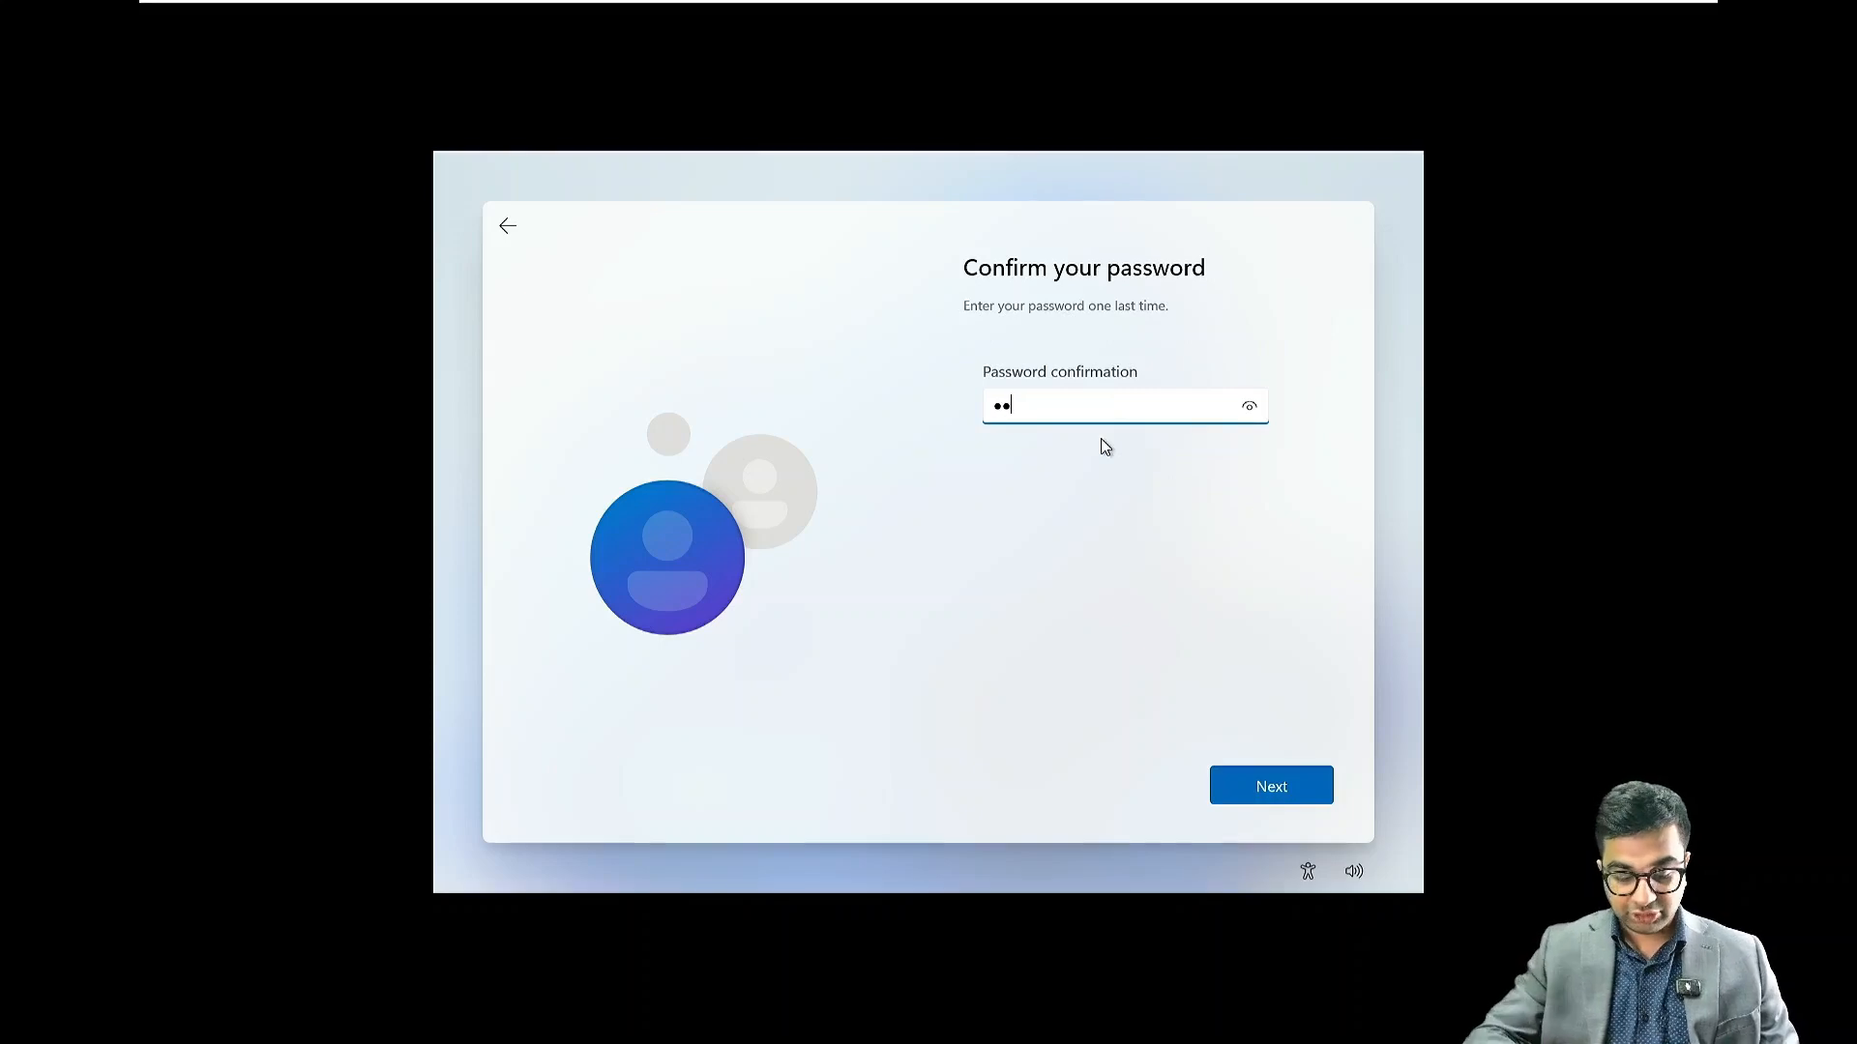
{"action": "type", "text": "******"}
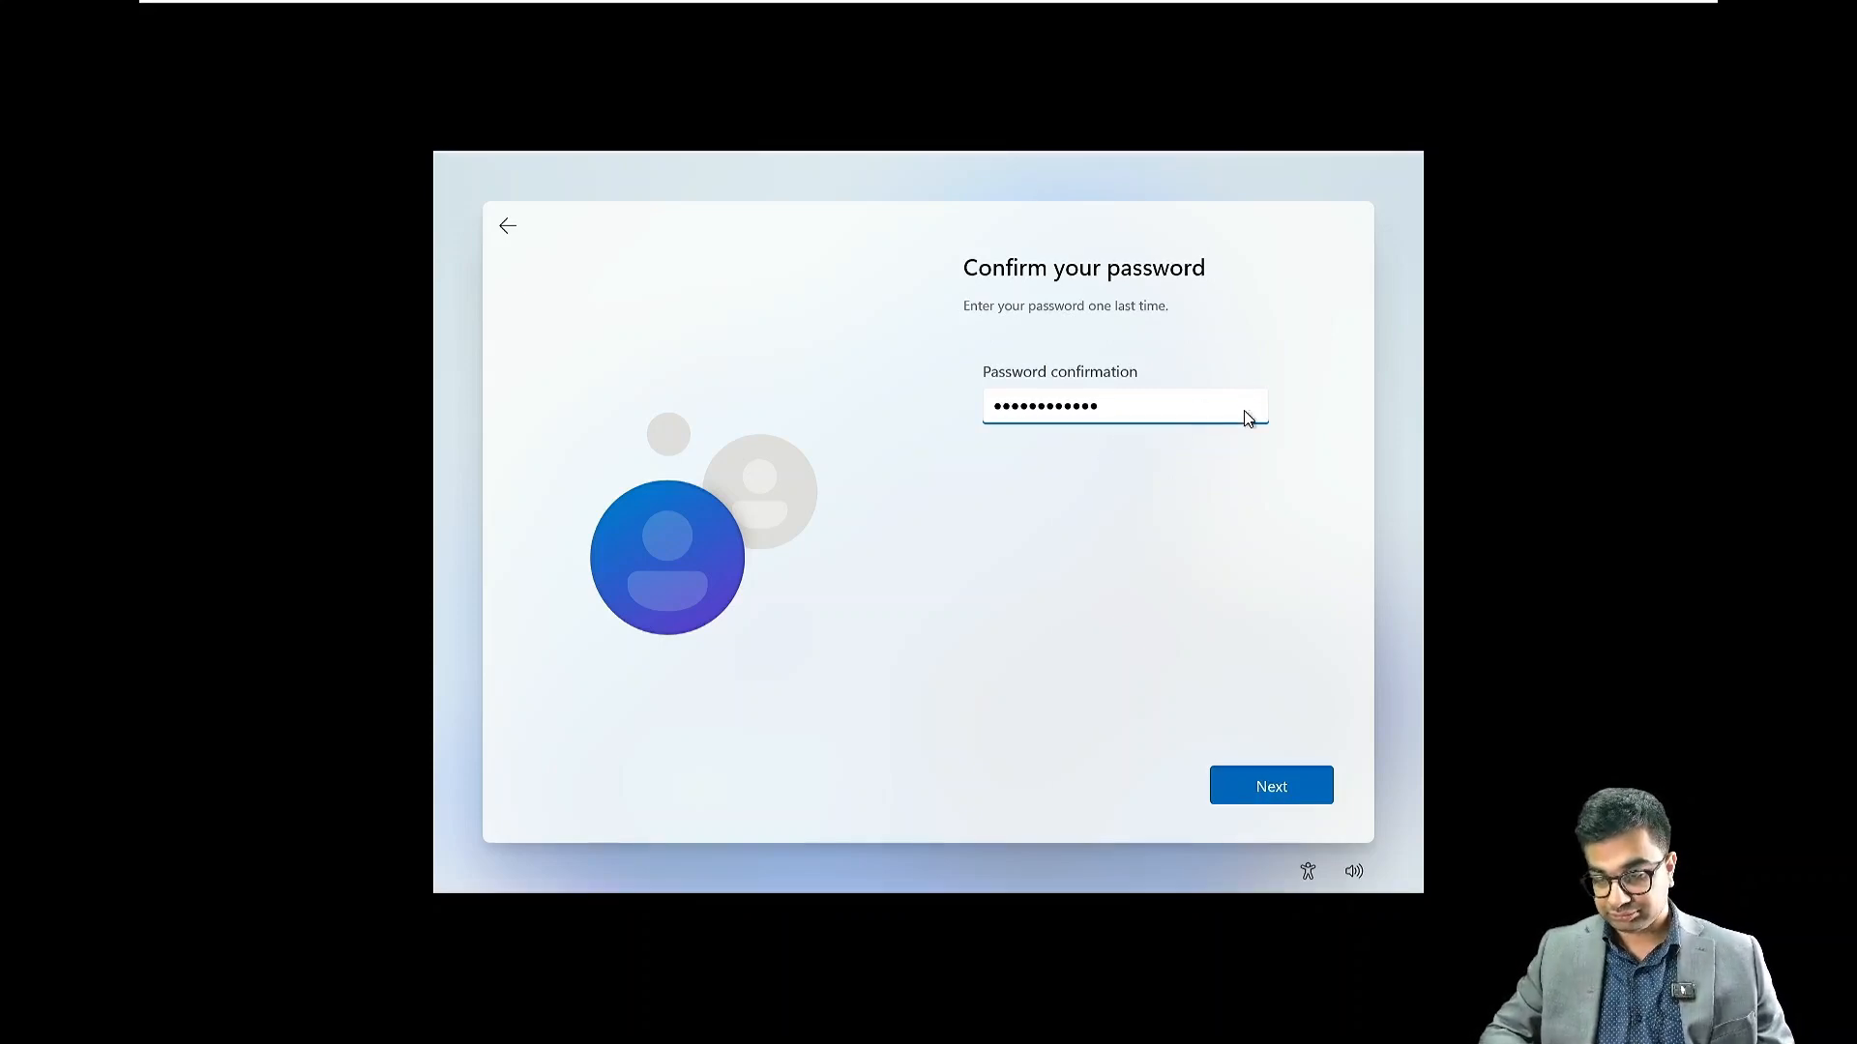
{"action": "left_click_drag", "start_coordinate": [1249, 406], "coordinate": [1251, 779]}
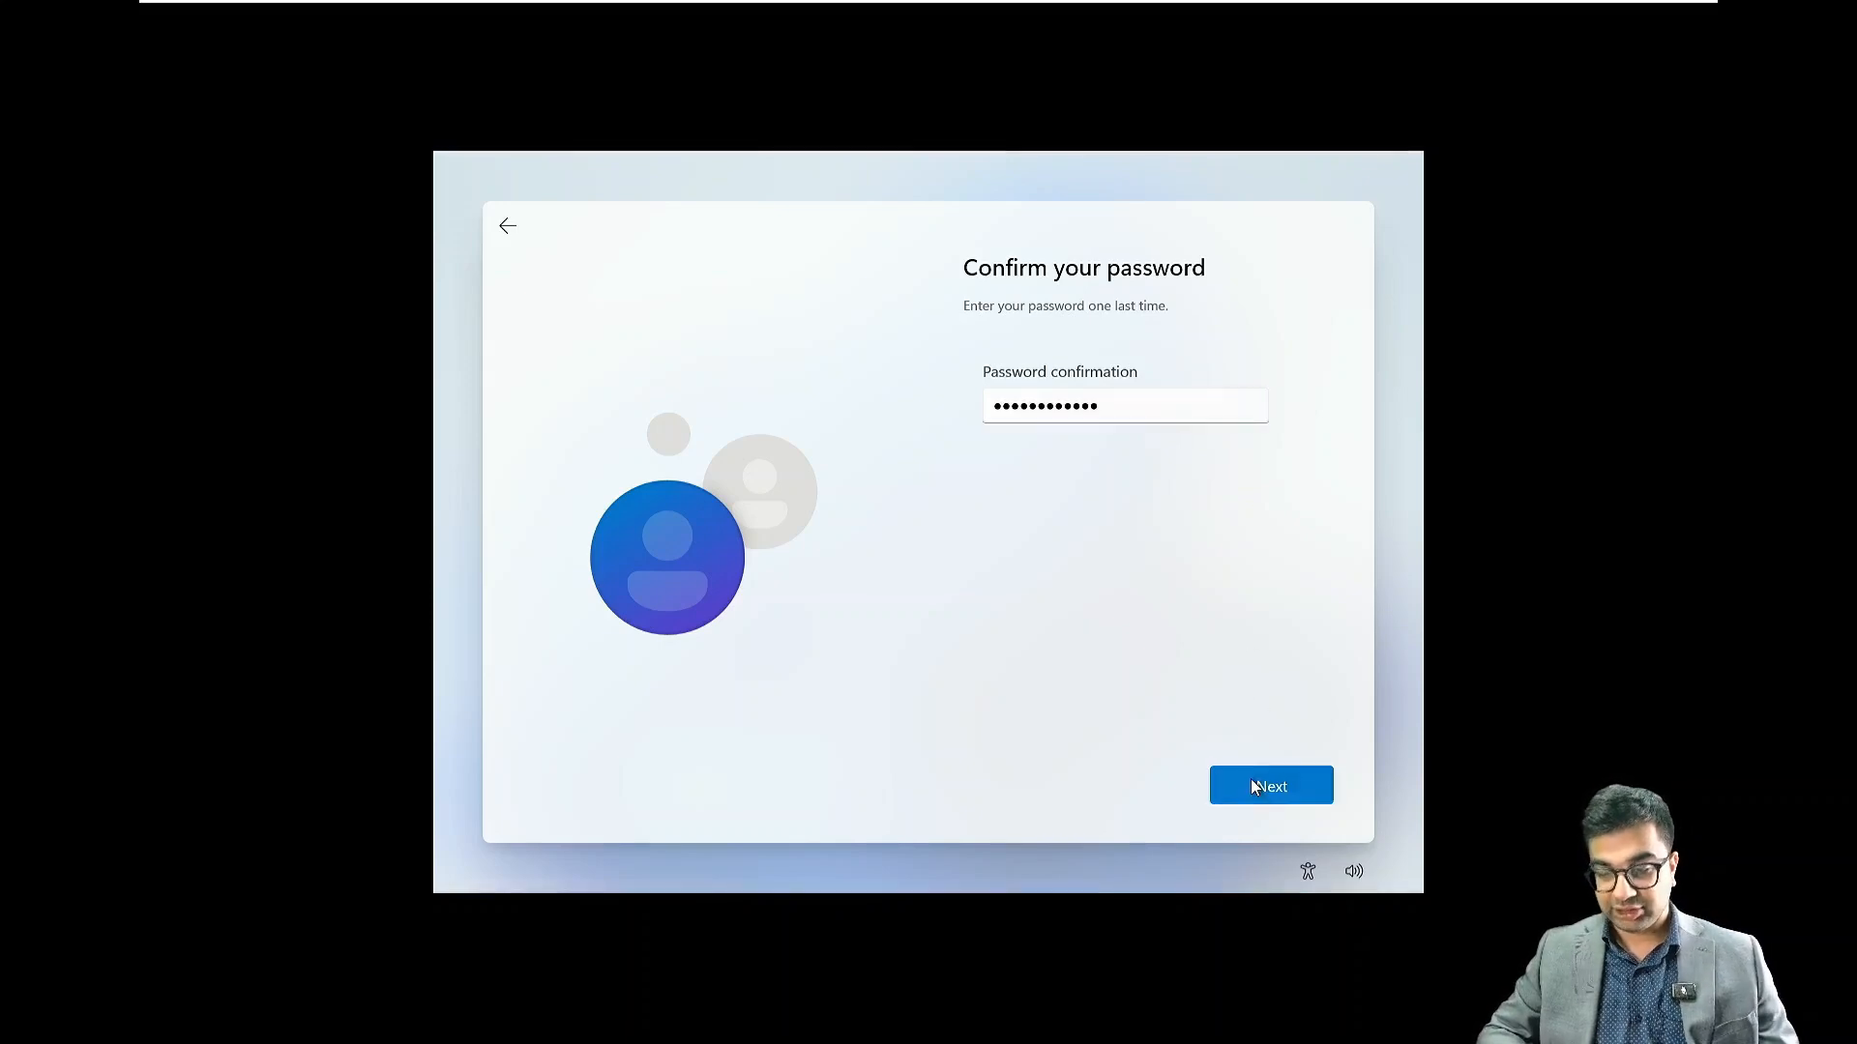
{"action": "left_click", "coordinate": [1251, 779]}
Answer the first pet's name and city security questions, then pick childhood nickname for the third
{"action": "key", "text": "Down"}
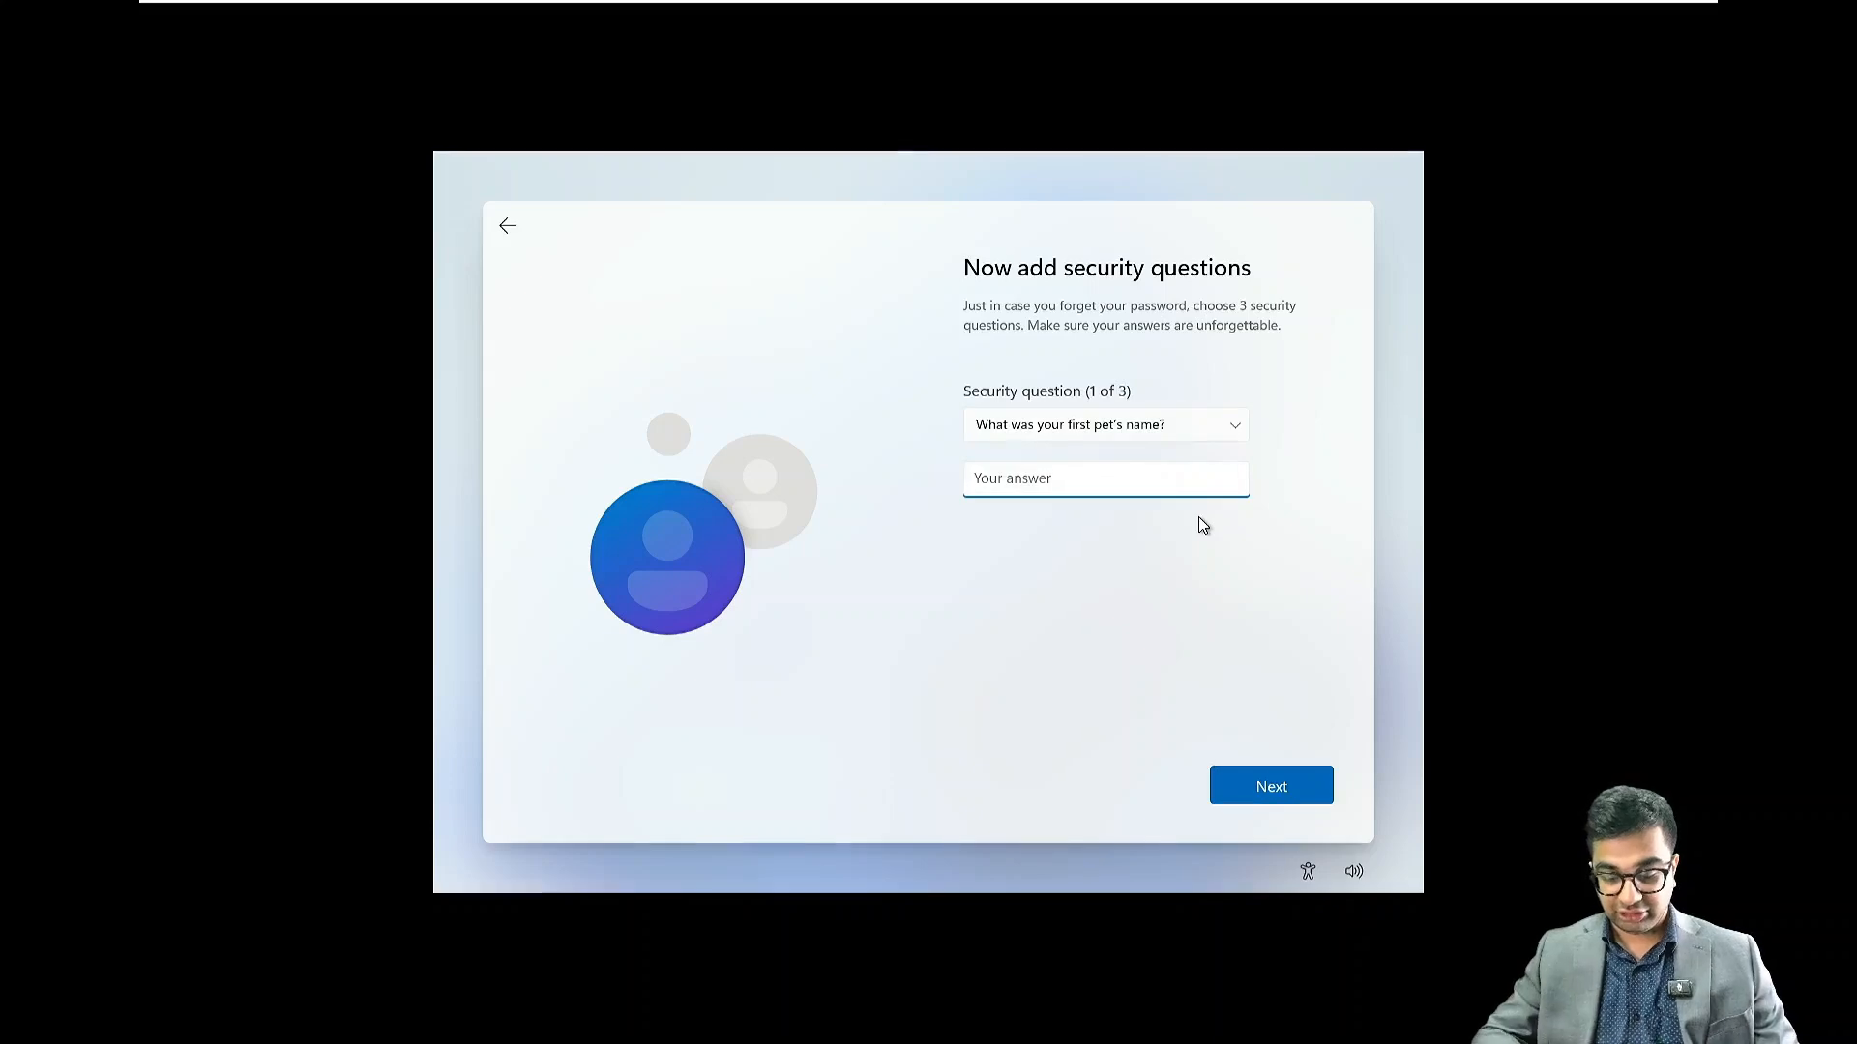
{"action": "type", "text": "NITA"}
{"action": "key", "text": "Return"}
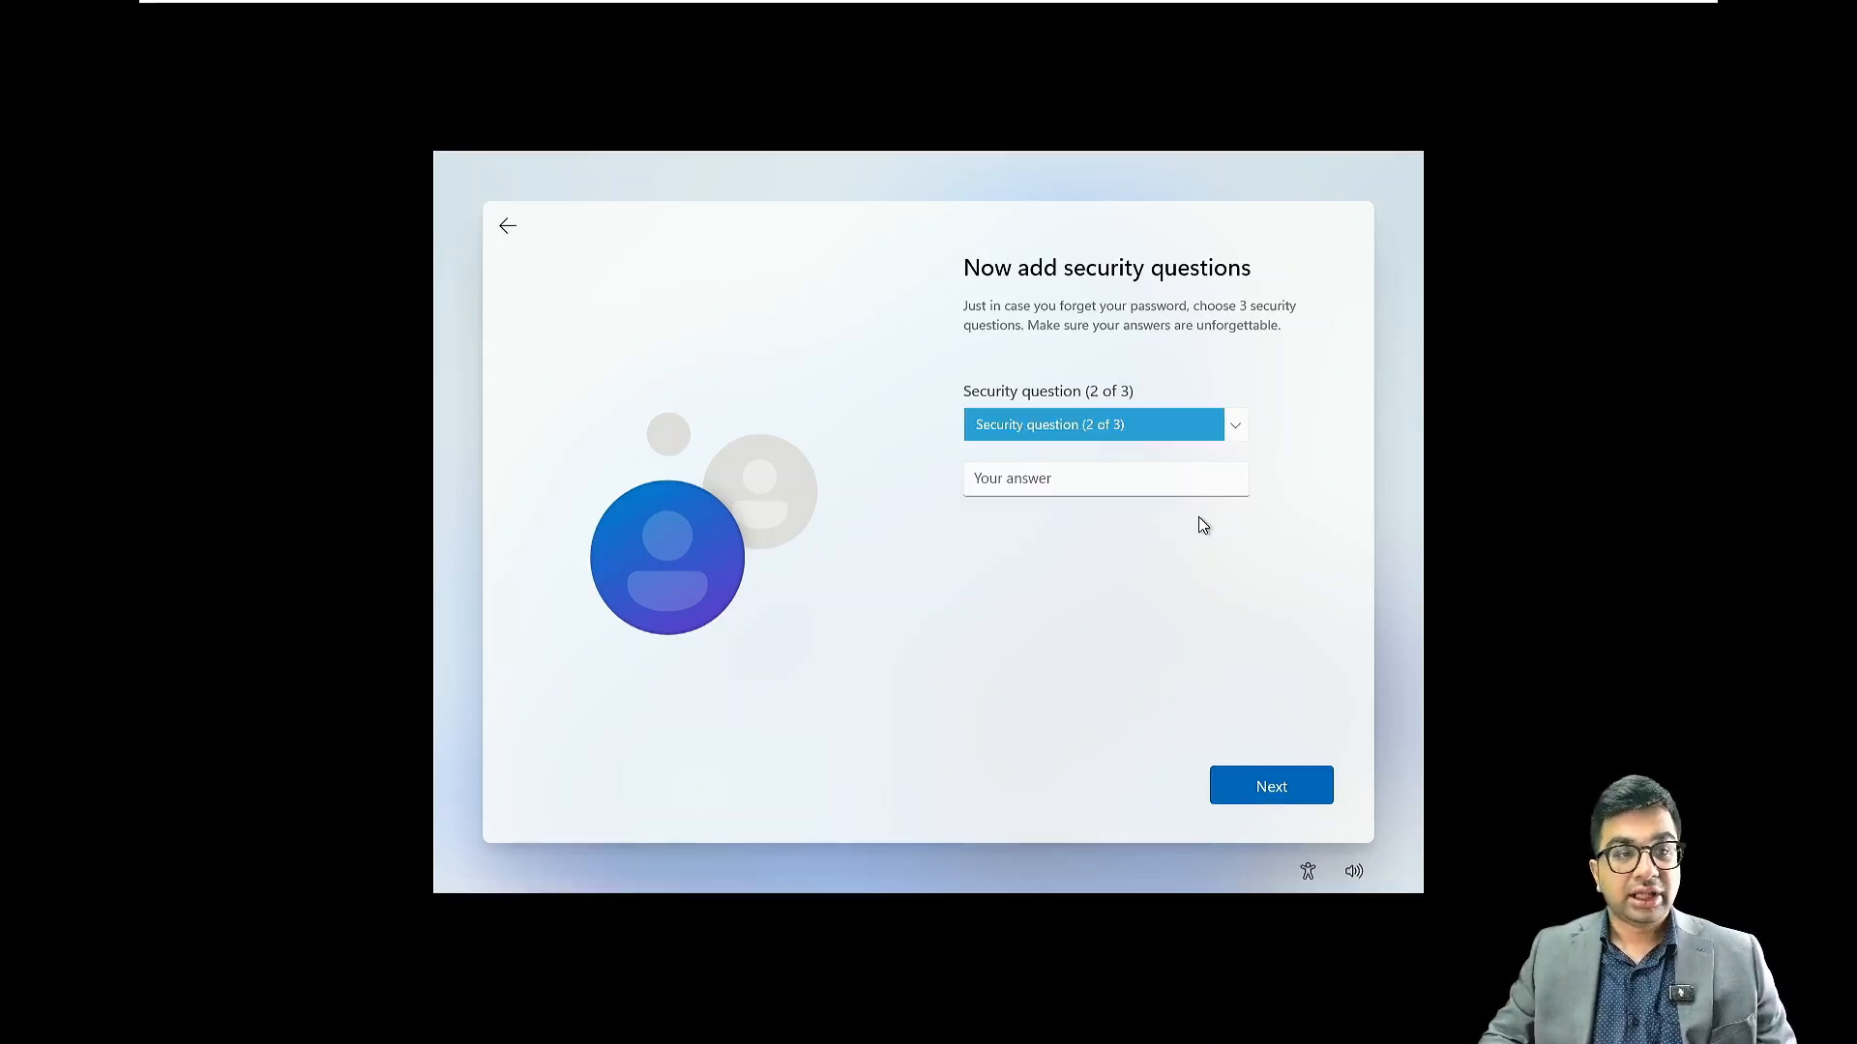
{"action": "key", "text": "Down"}
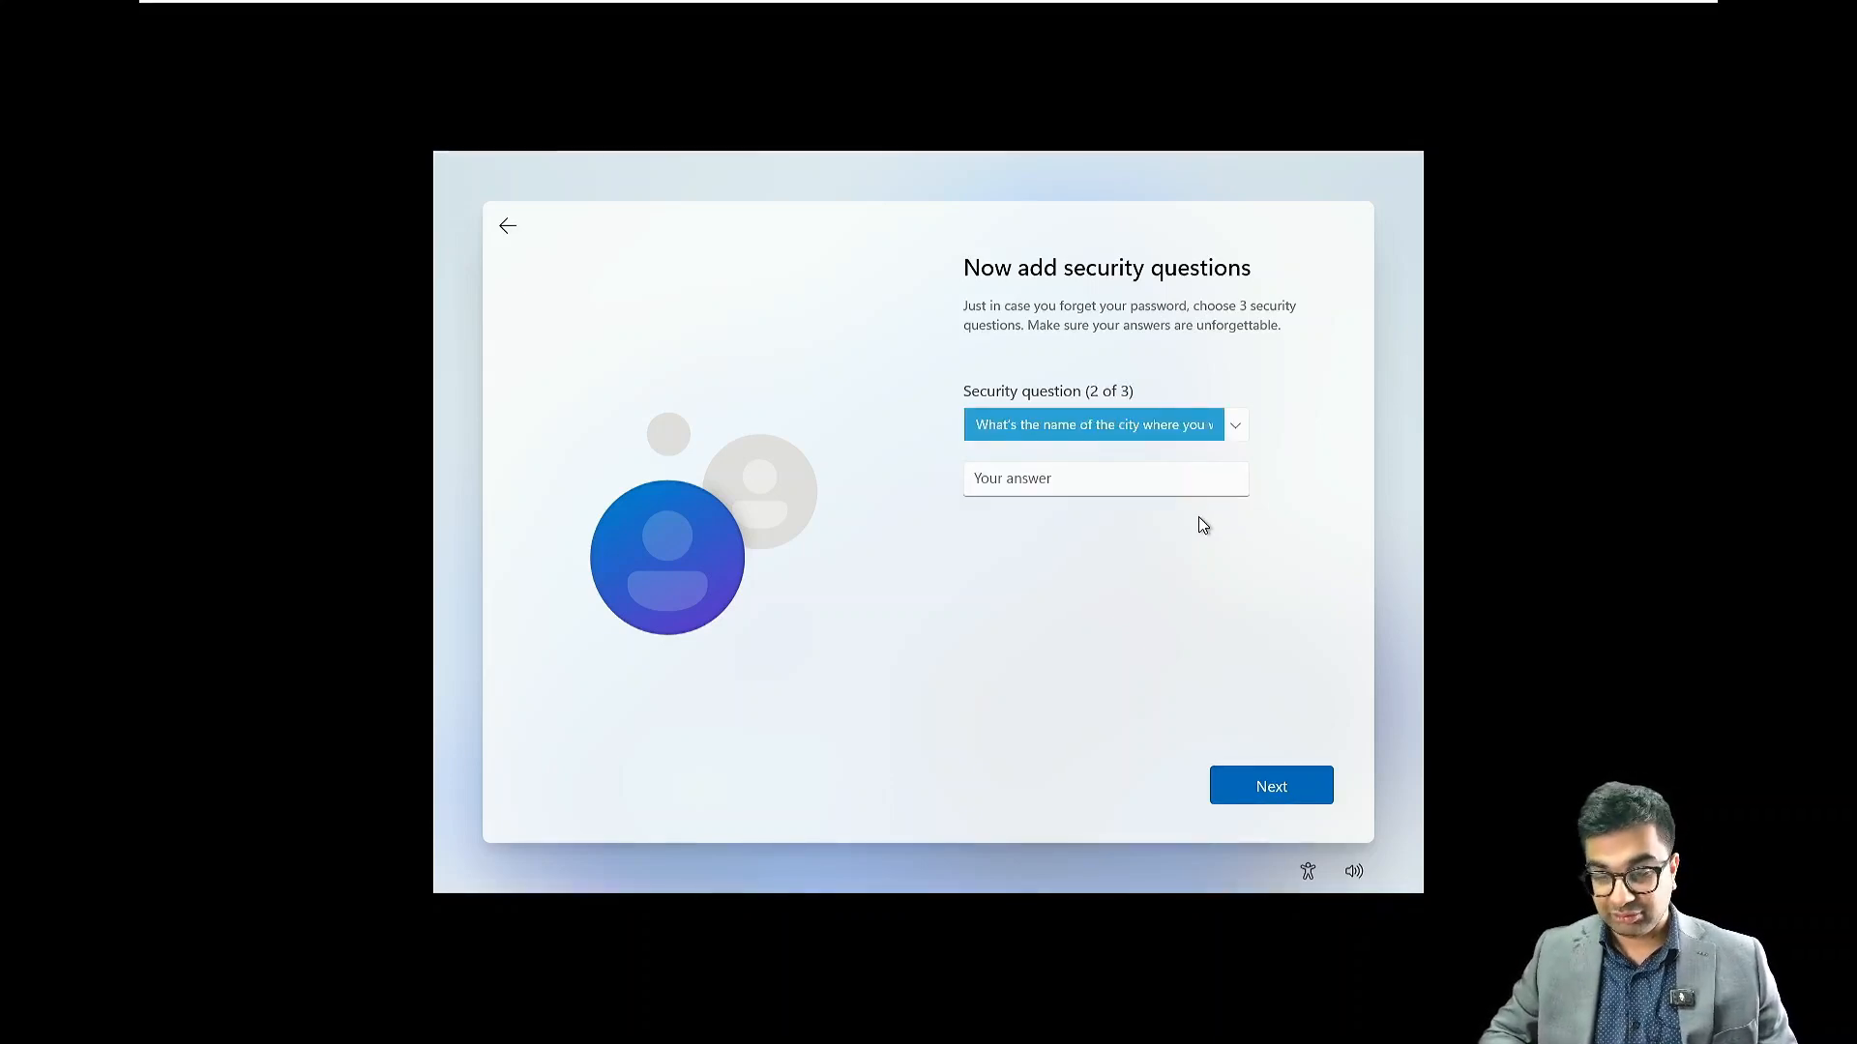
{"action": "key", "text": "Tab"}
{"action": "type", "text": "NITA"}
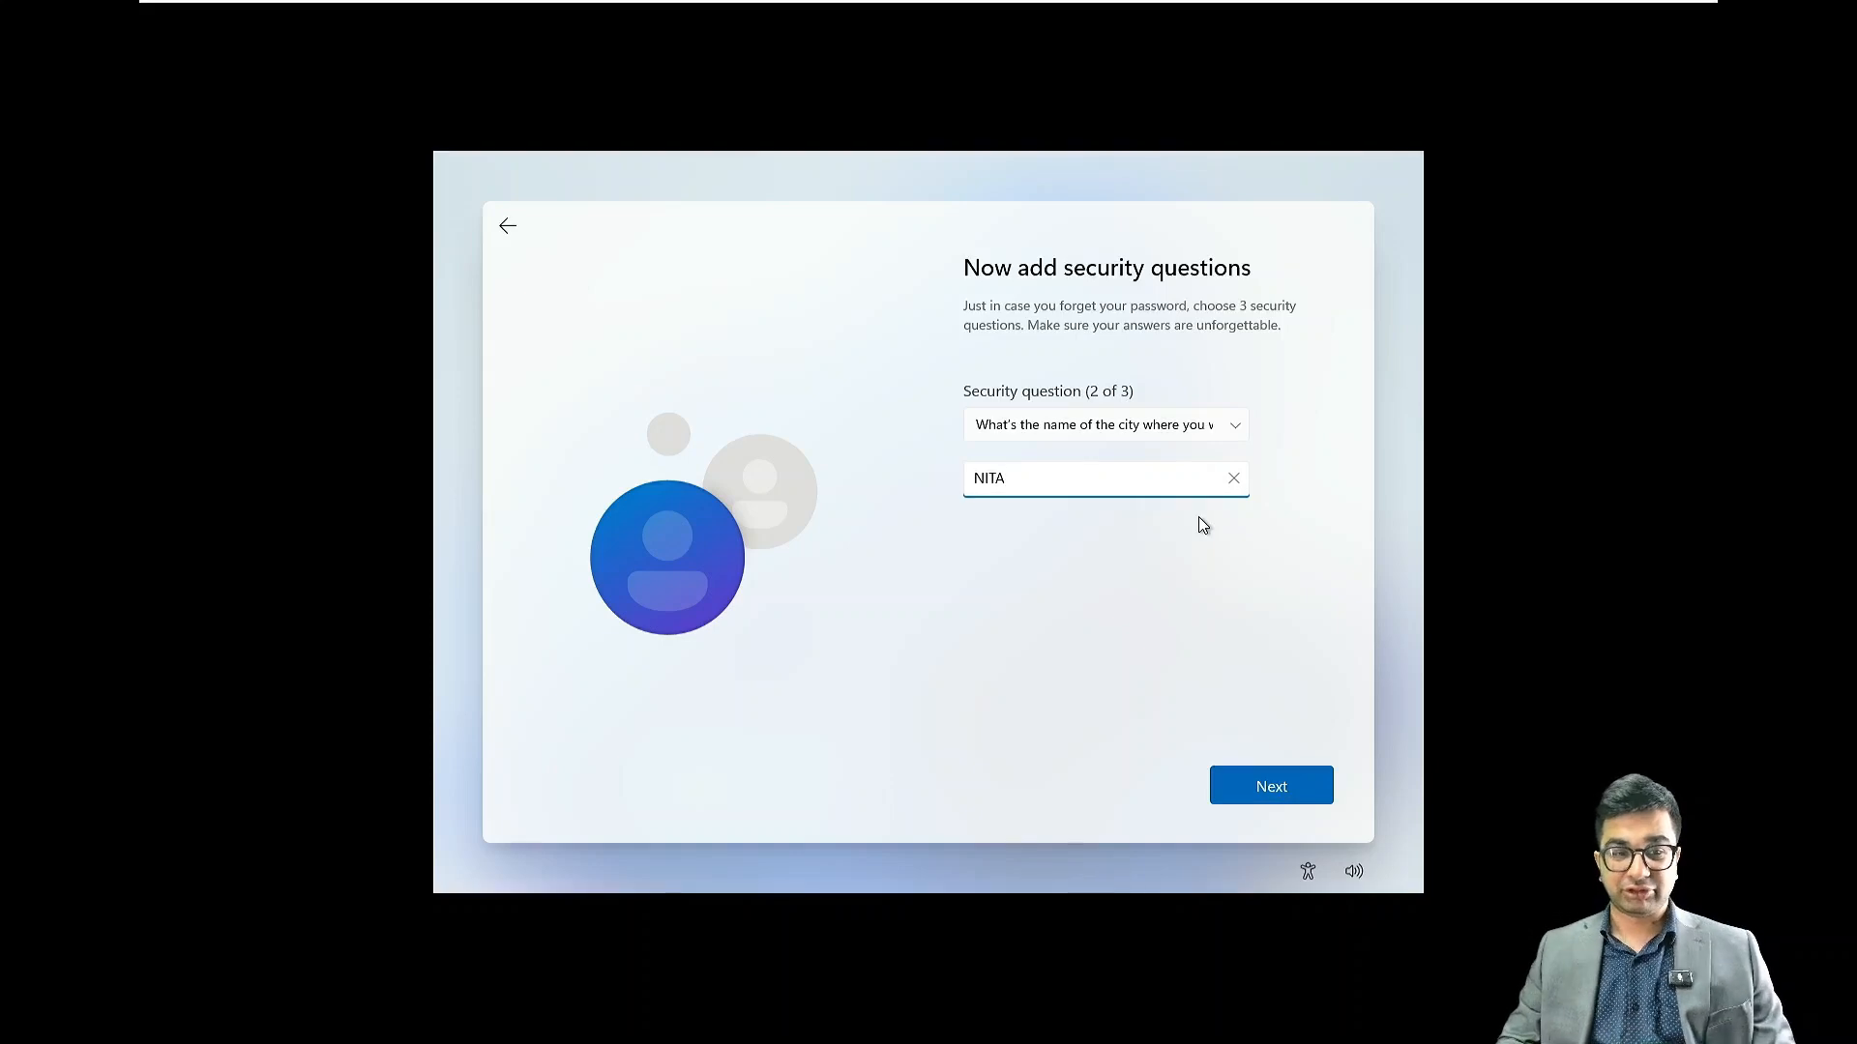
{"action": "key", "text": "Return"}
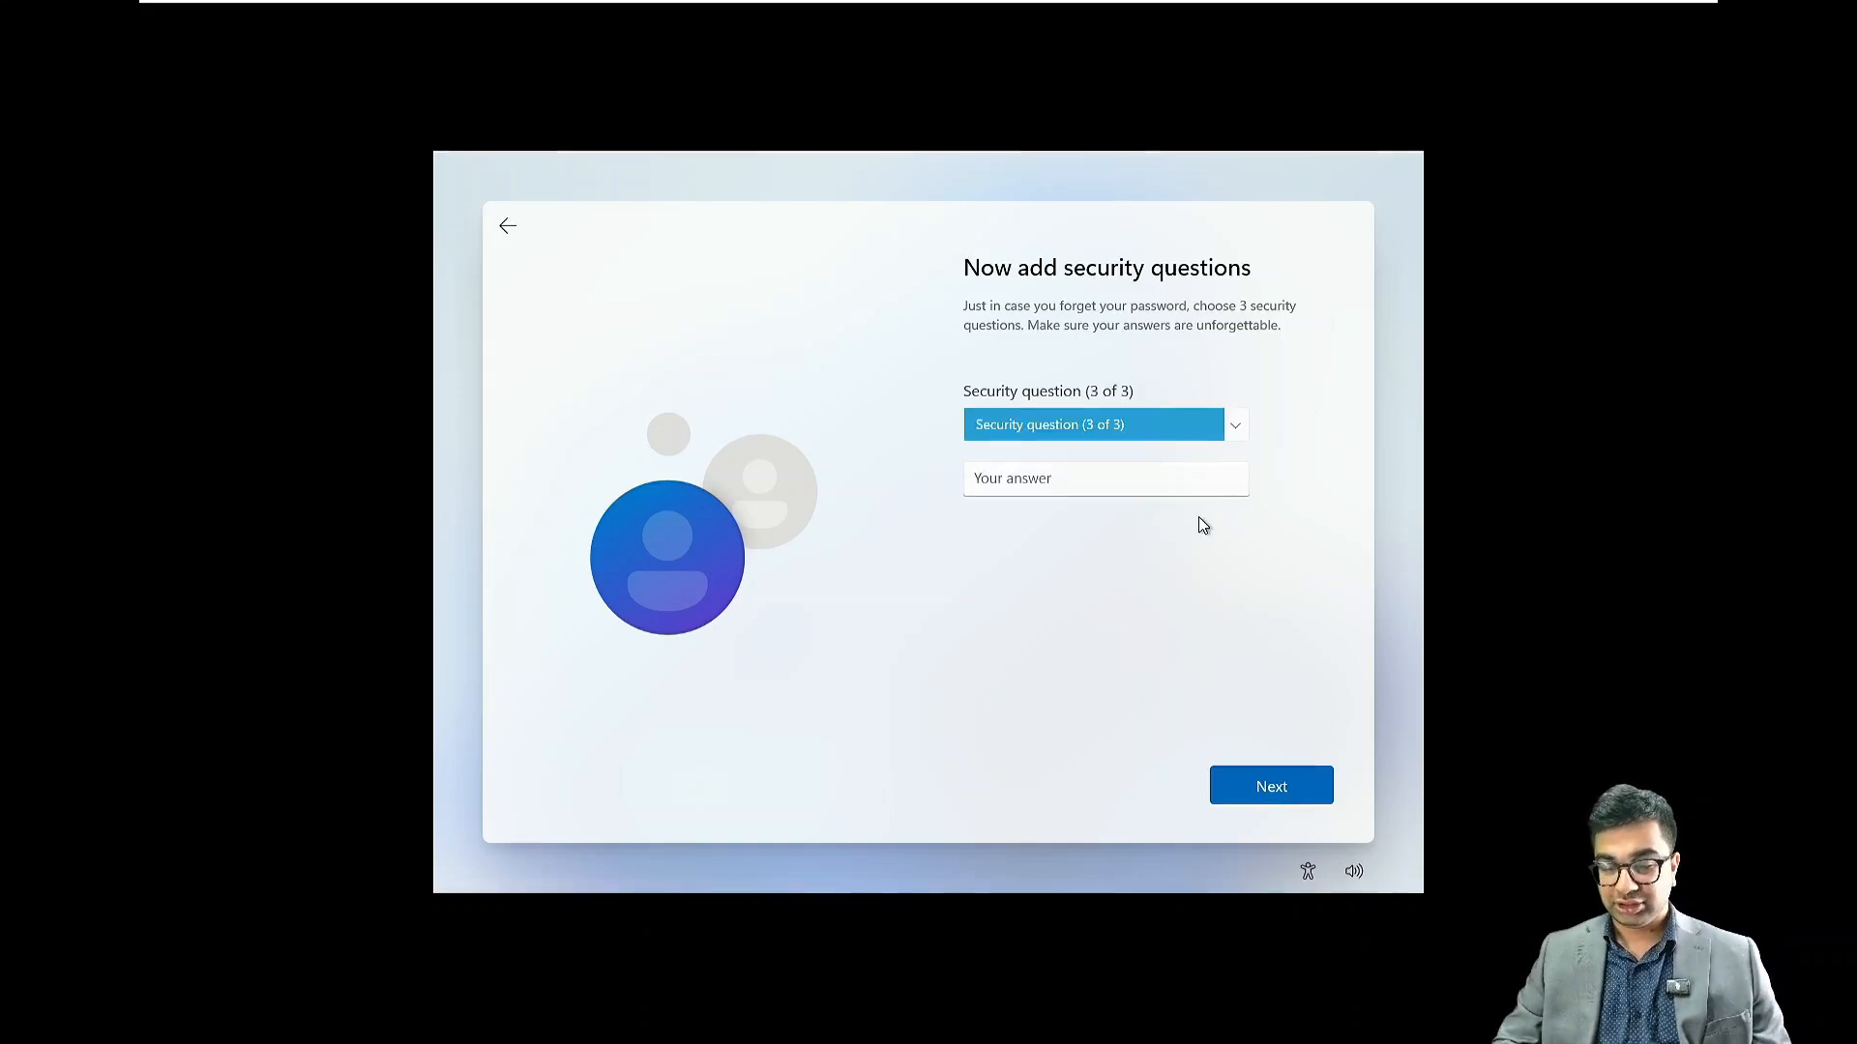
{"action": "key", "text": "Down"}
{"action": "key", "text": "Tab"}
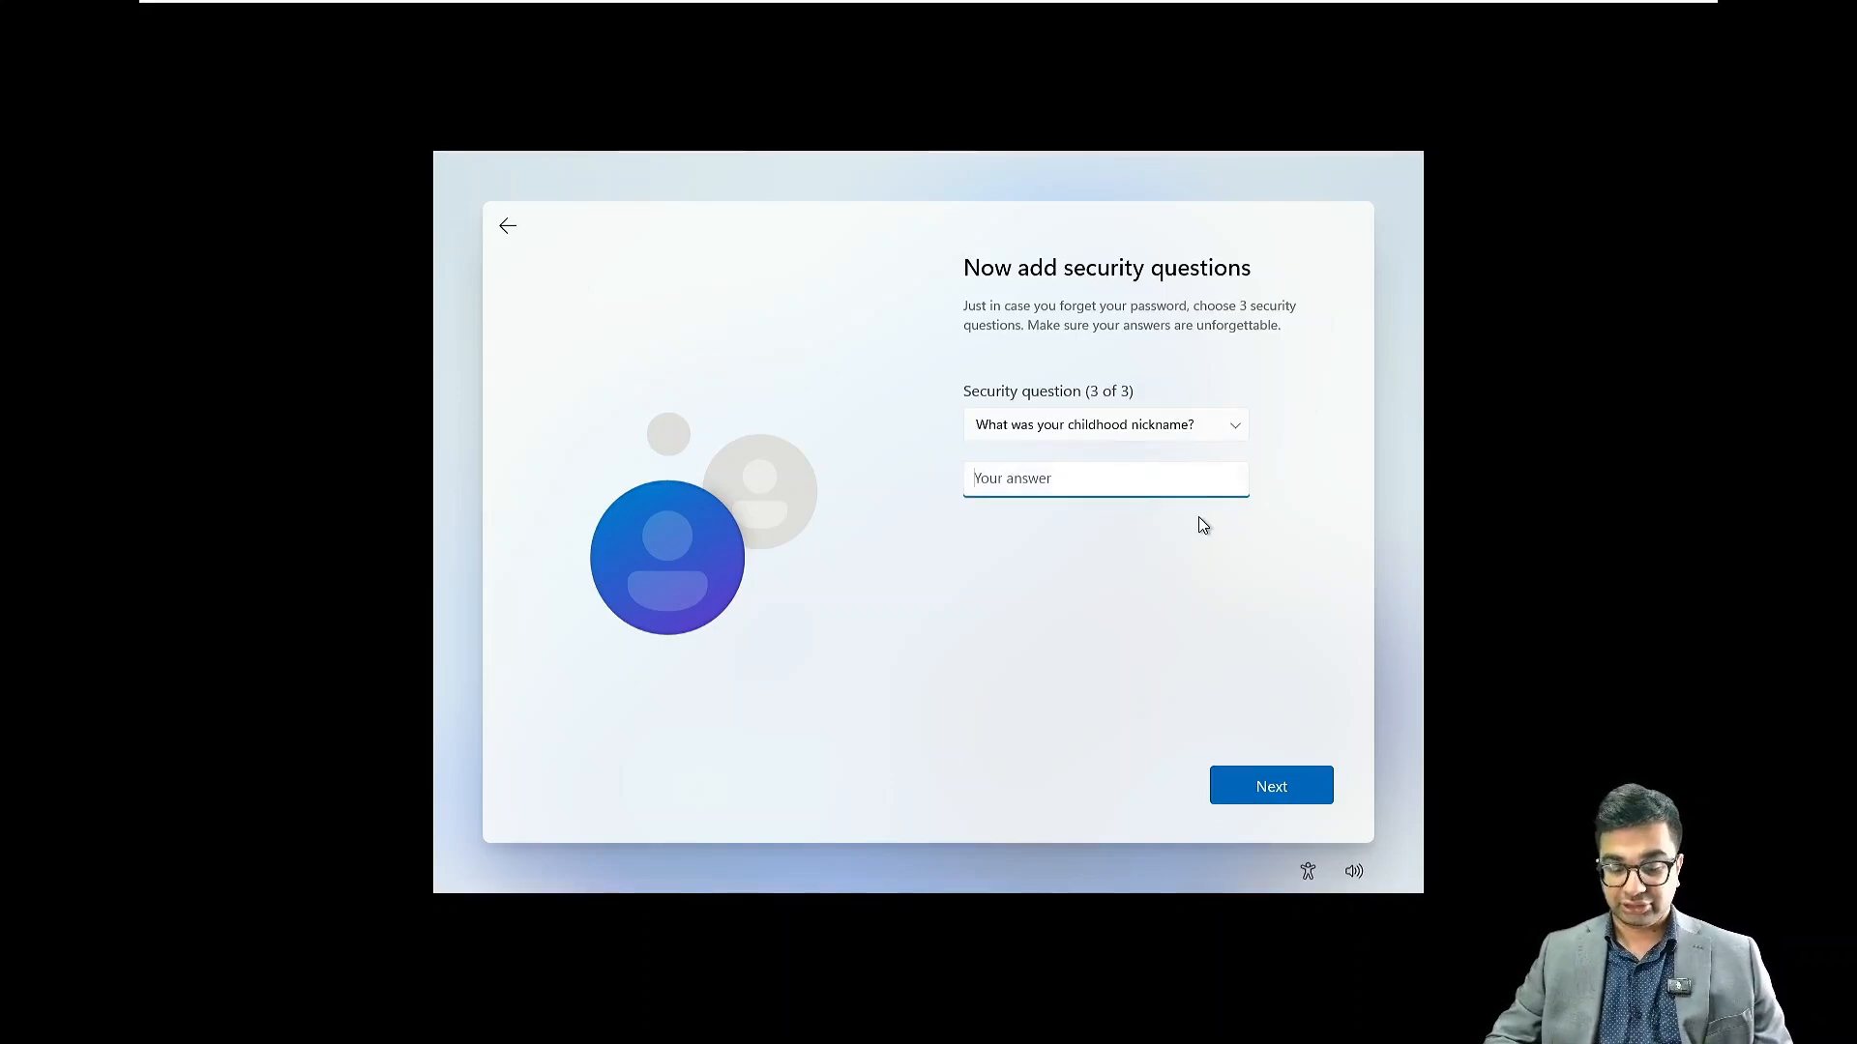
Submit the third security answer, then turn off location, optional diagnostic data and inking & typing
{"action": "type", "text": "NICK"}
{"action": "key", "text": "Return"}
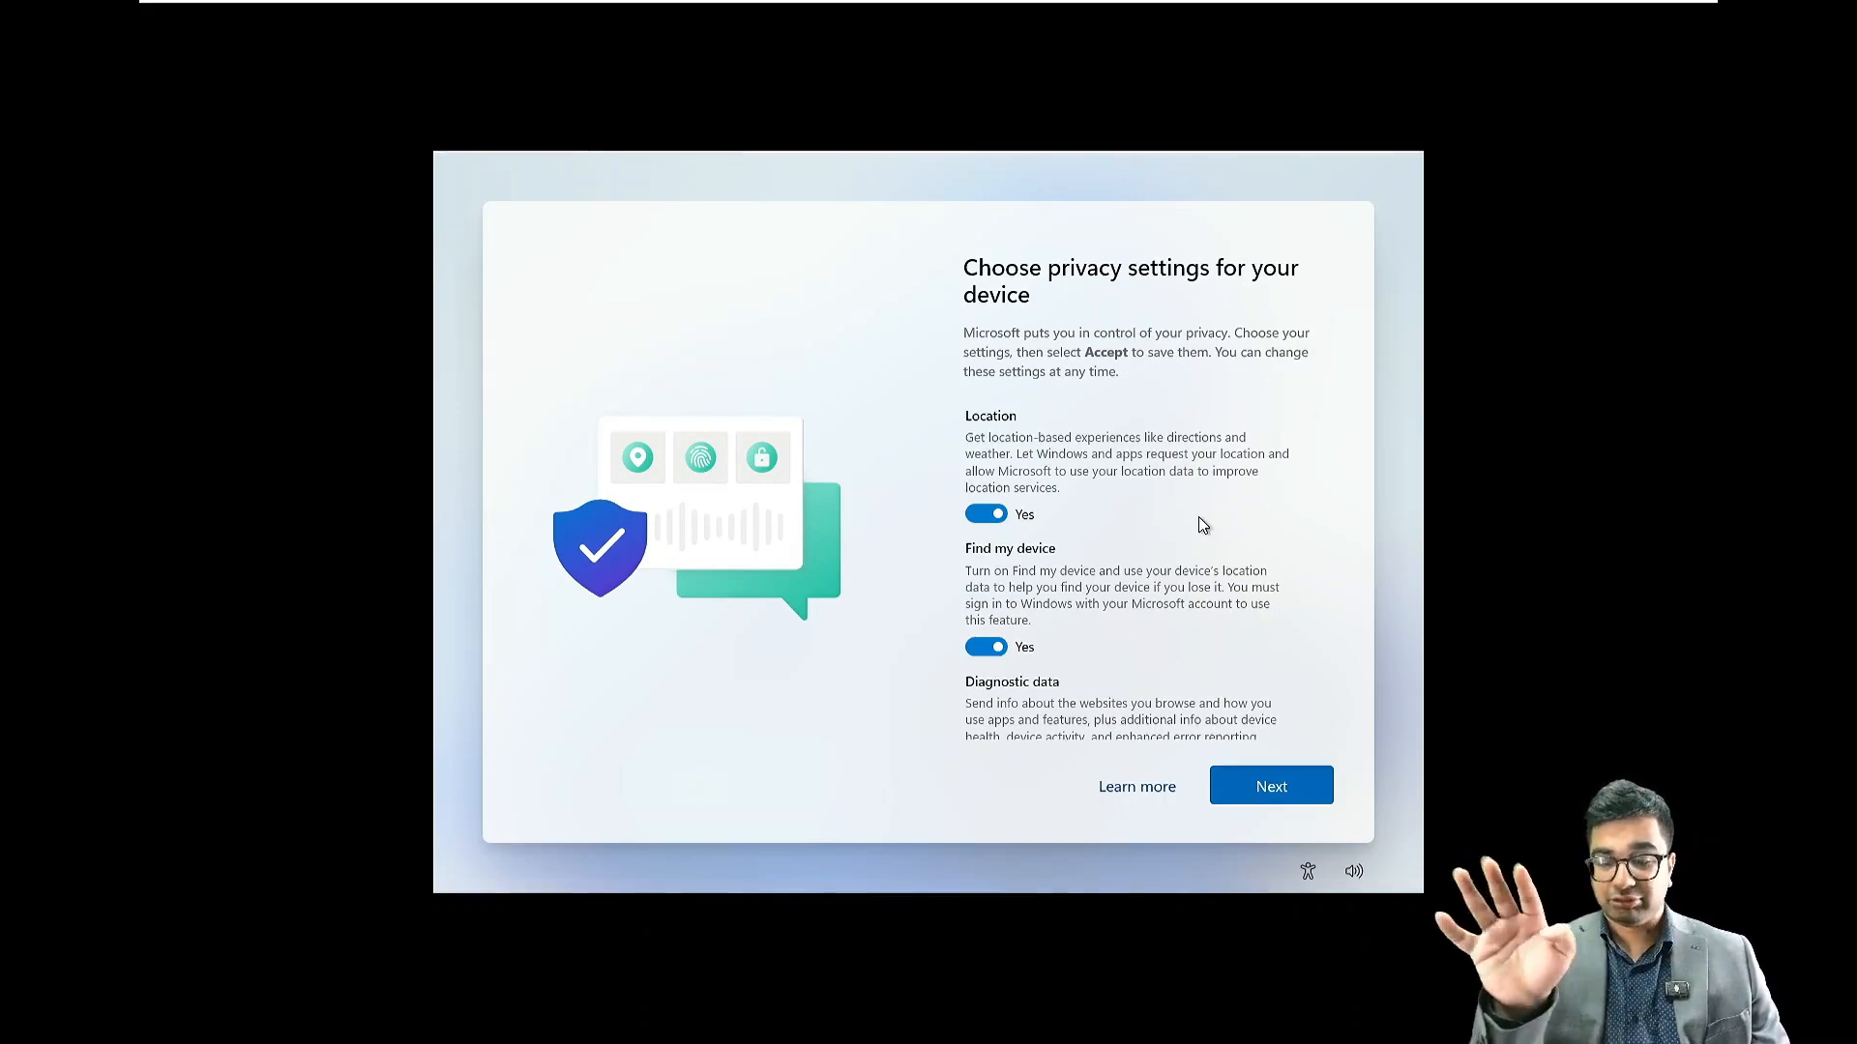
{"action": "left_click", "coordinate": [975, 514]}
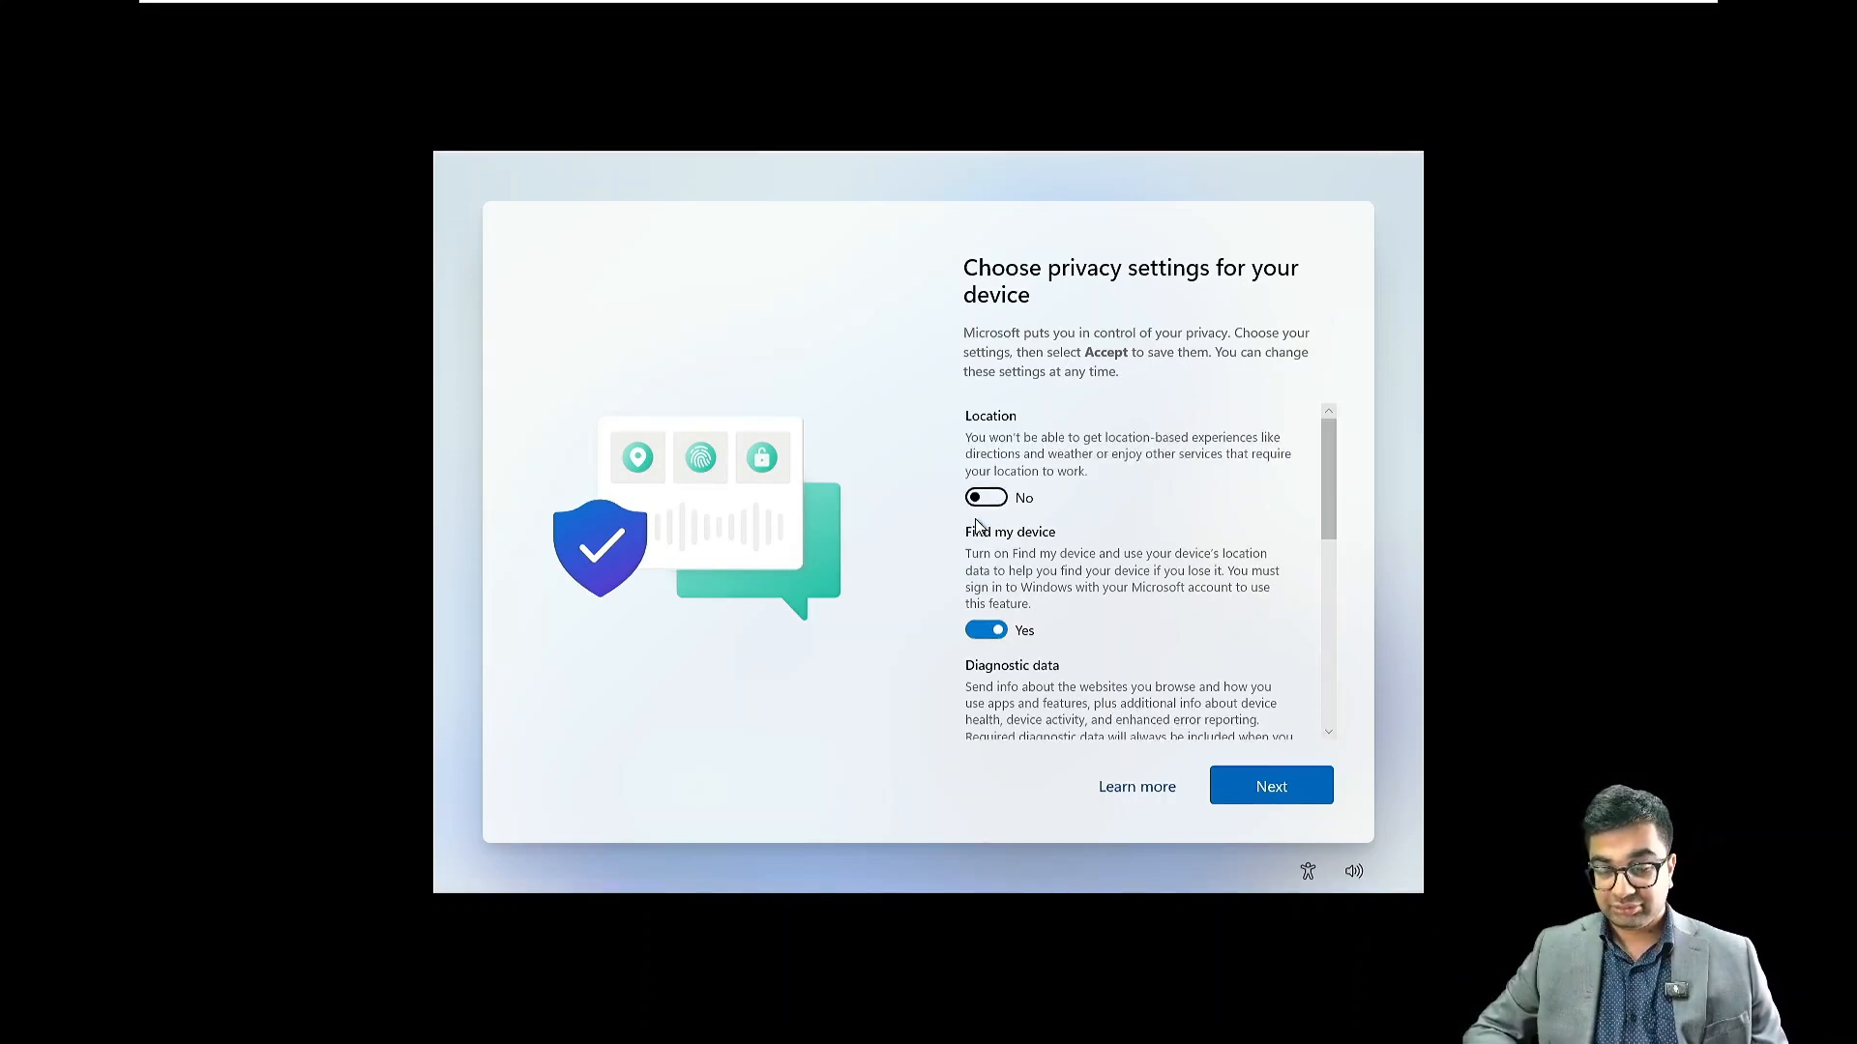
{"action": "scroll", "coordinate": [997, 643], "scroll_direction": "down", "scroll_amount": 3}
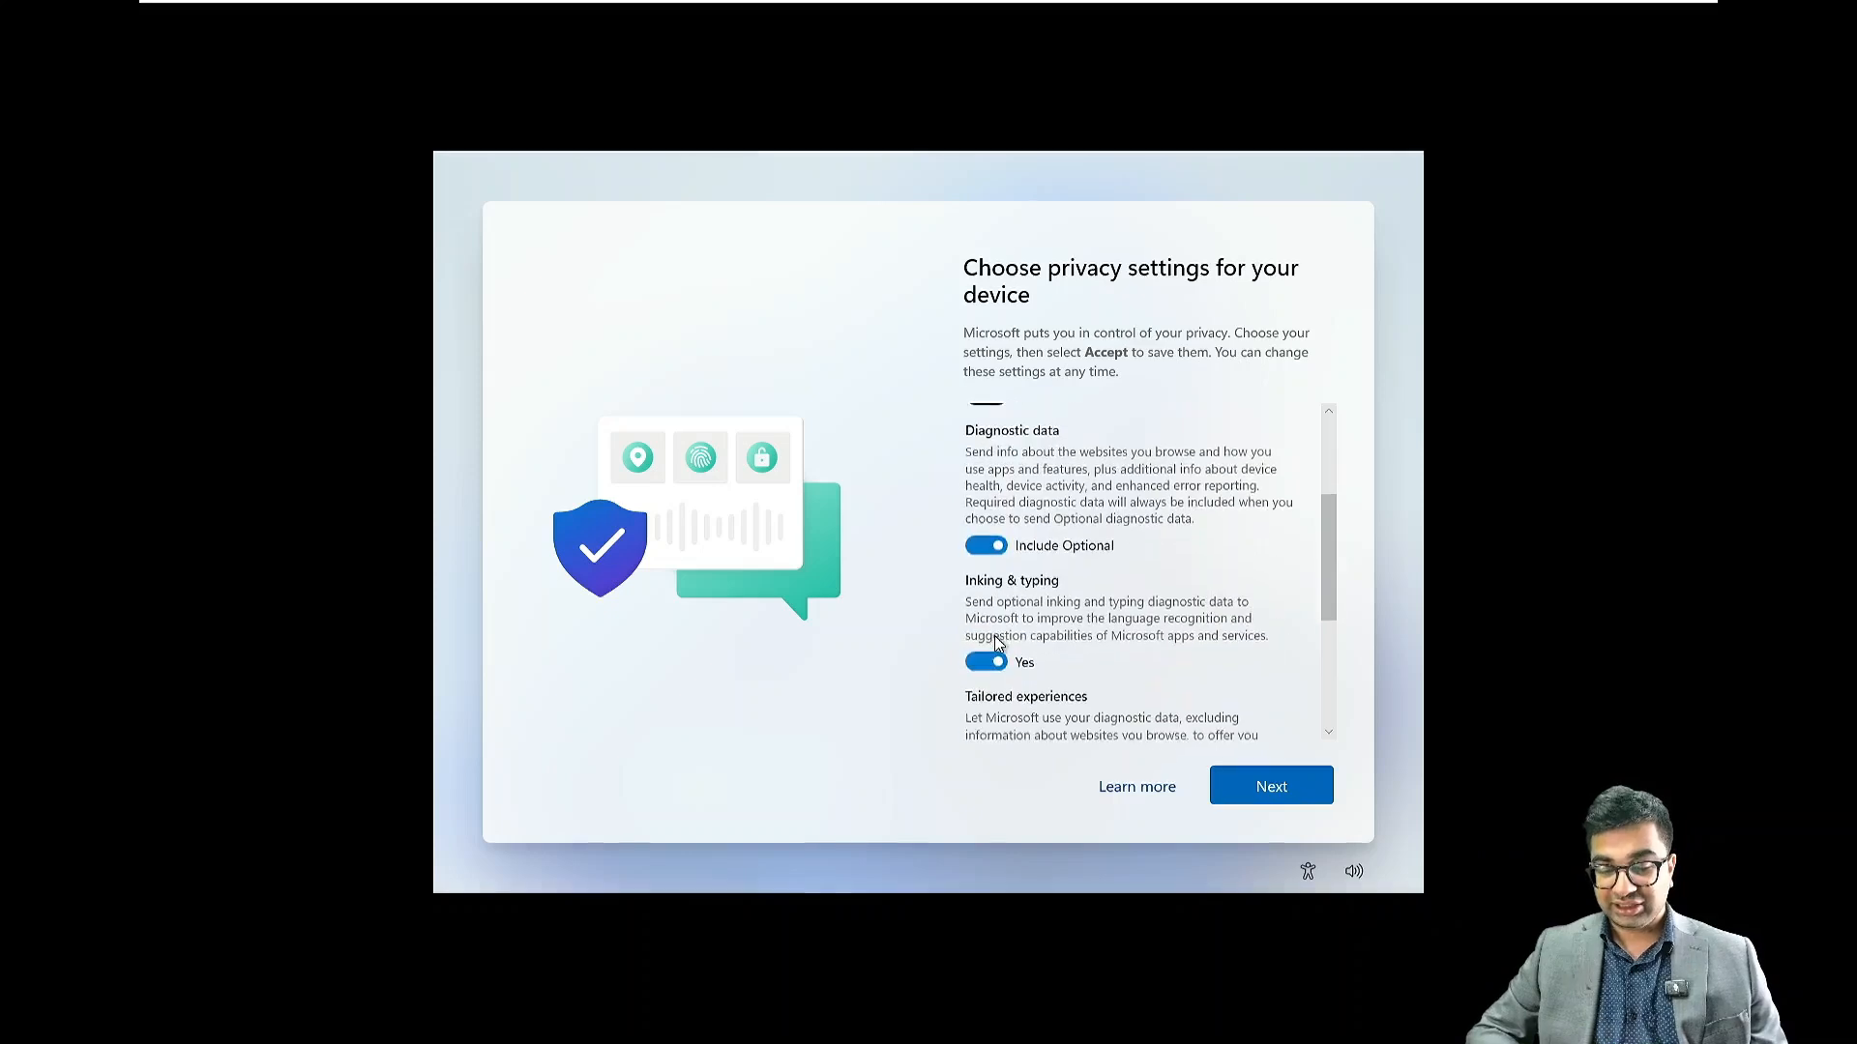
{"action": "left_click", "coordinate": [973, 544]}
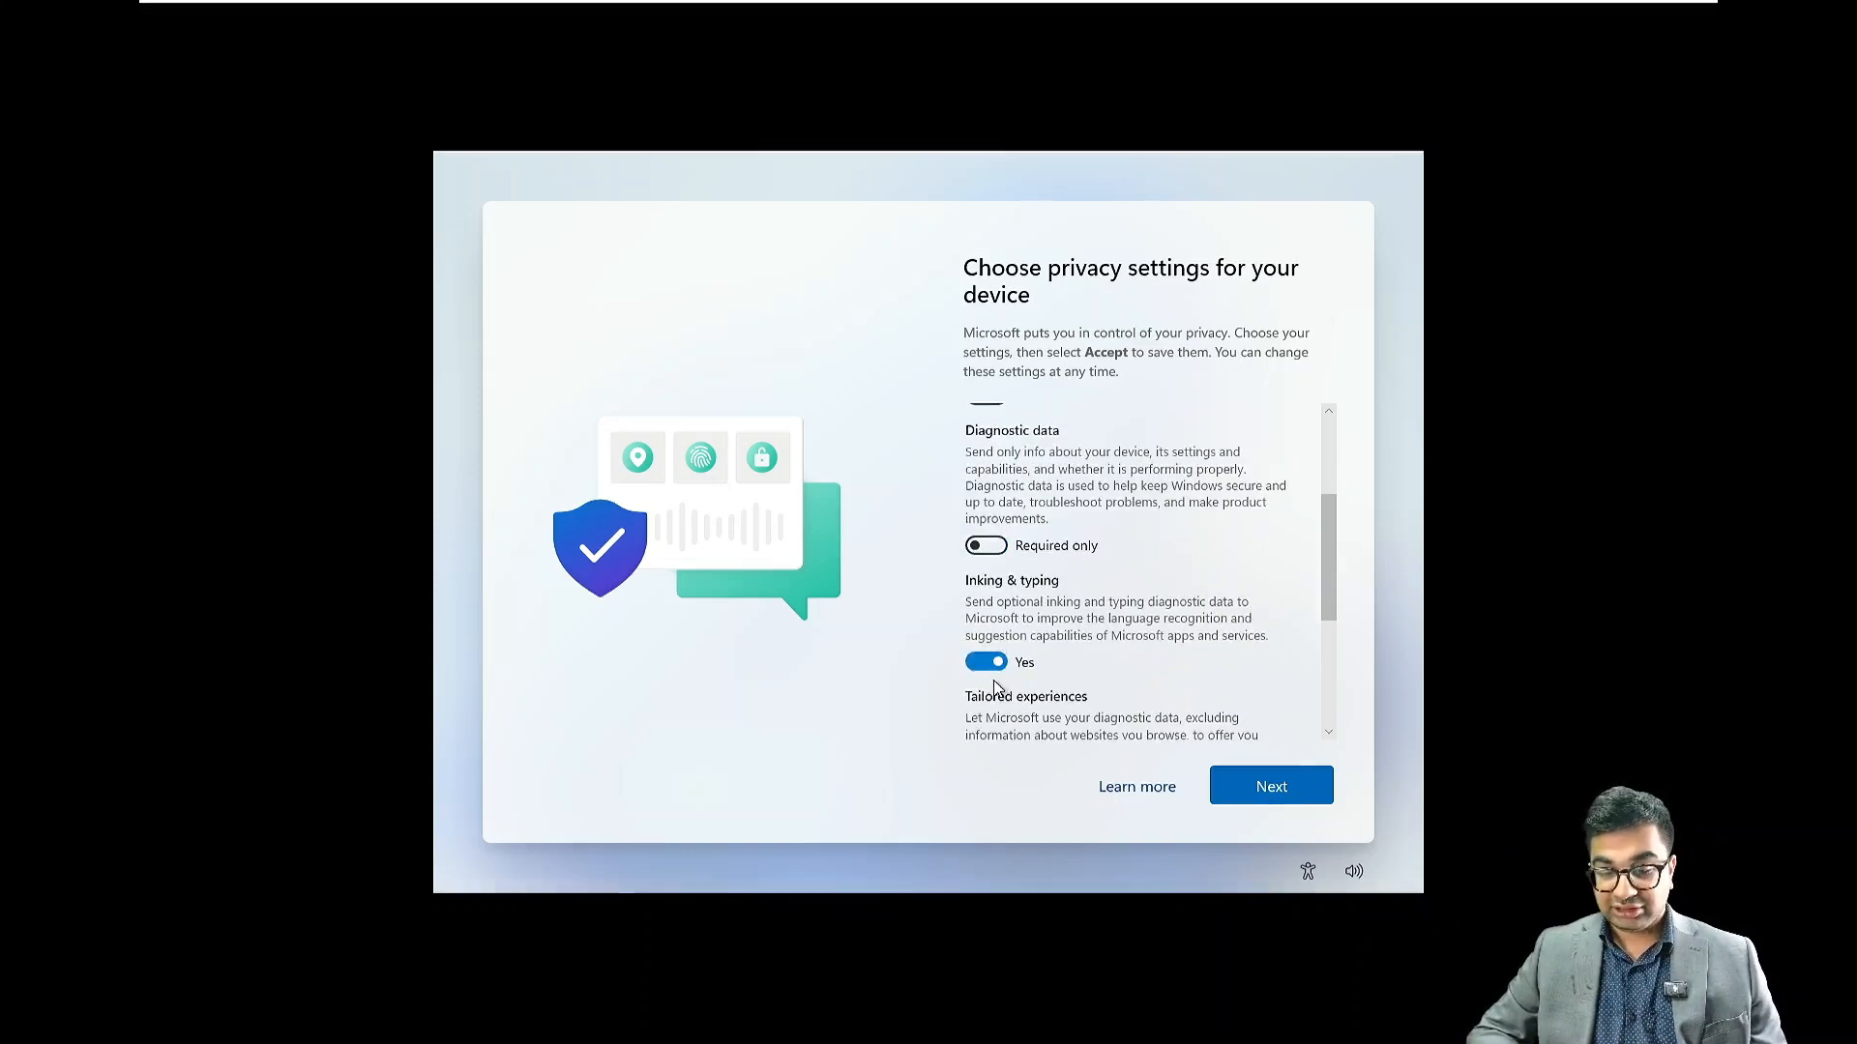
{"action": "left_click", "coordinate": [979, 662]}
Turn off tailored experiences and the advertising ID, then accept the privacy settings
{"action": "scroll", "coordinate": [988, 676], "scroll_direction": "down", "scroll_amount": 1}
{"action": "scroll", "coordinate": [989, 676], "scroll_direction": "down", "scroll_amount": 3}
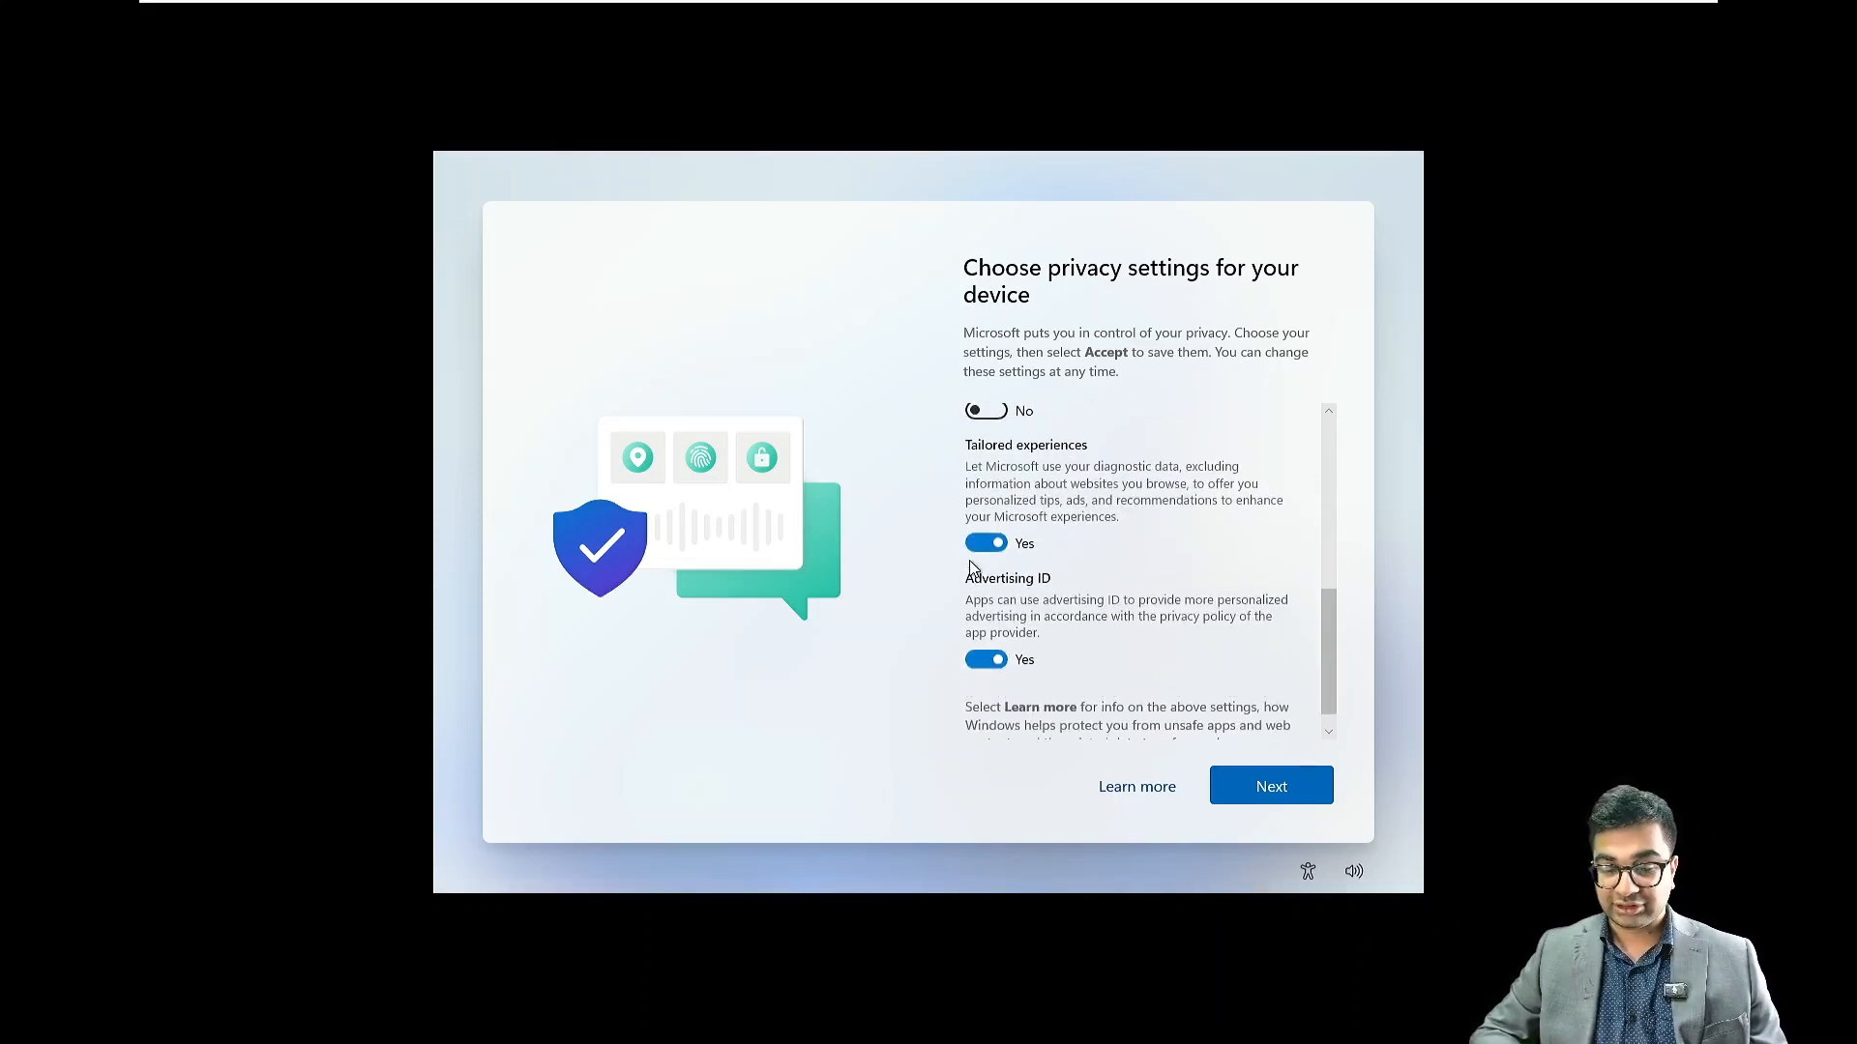
{"action": "left_click", "coordinate": [975, 542]}
{"action": "left_click", "coordinate": [978, 635]}
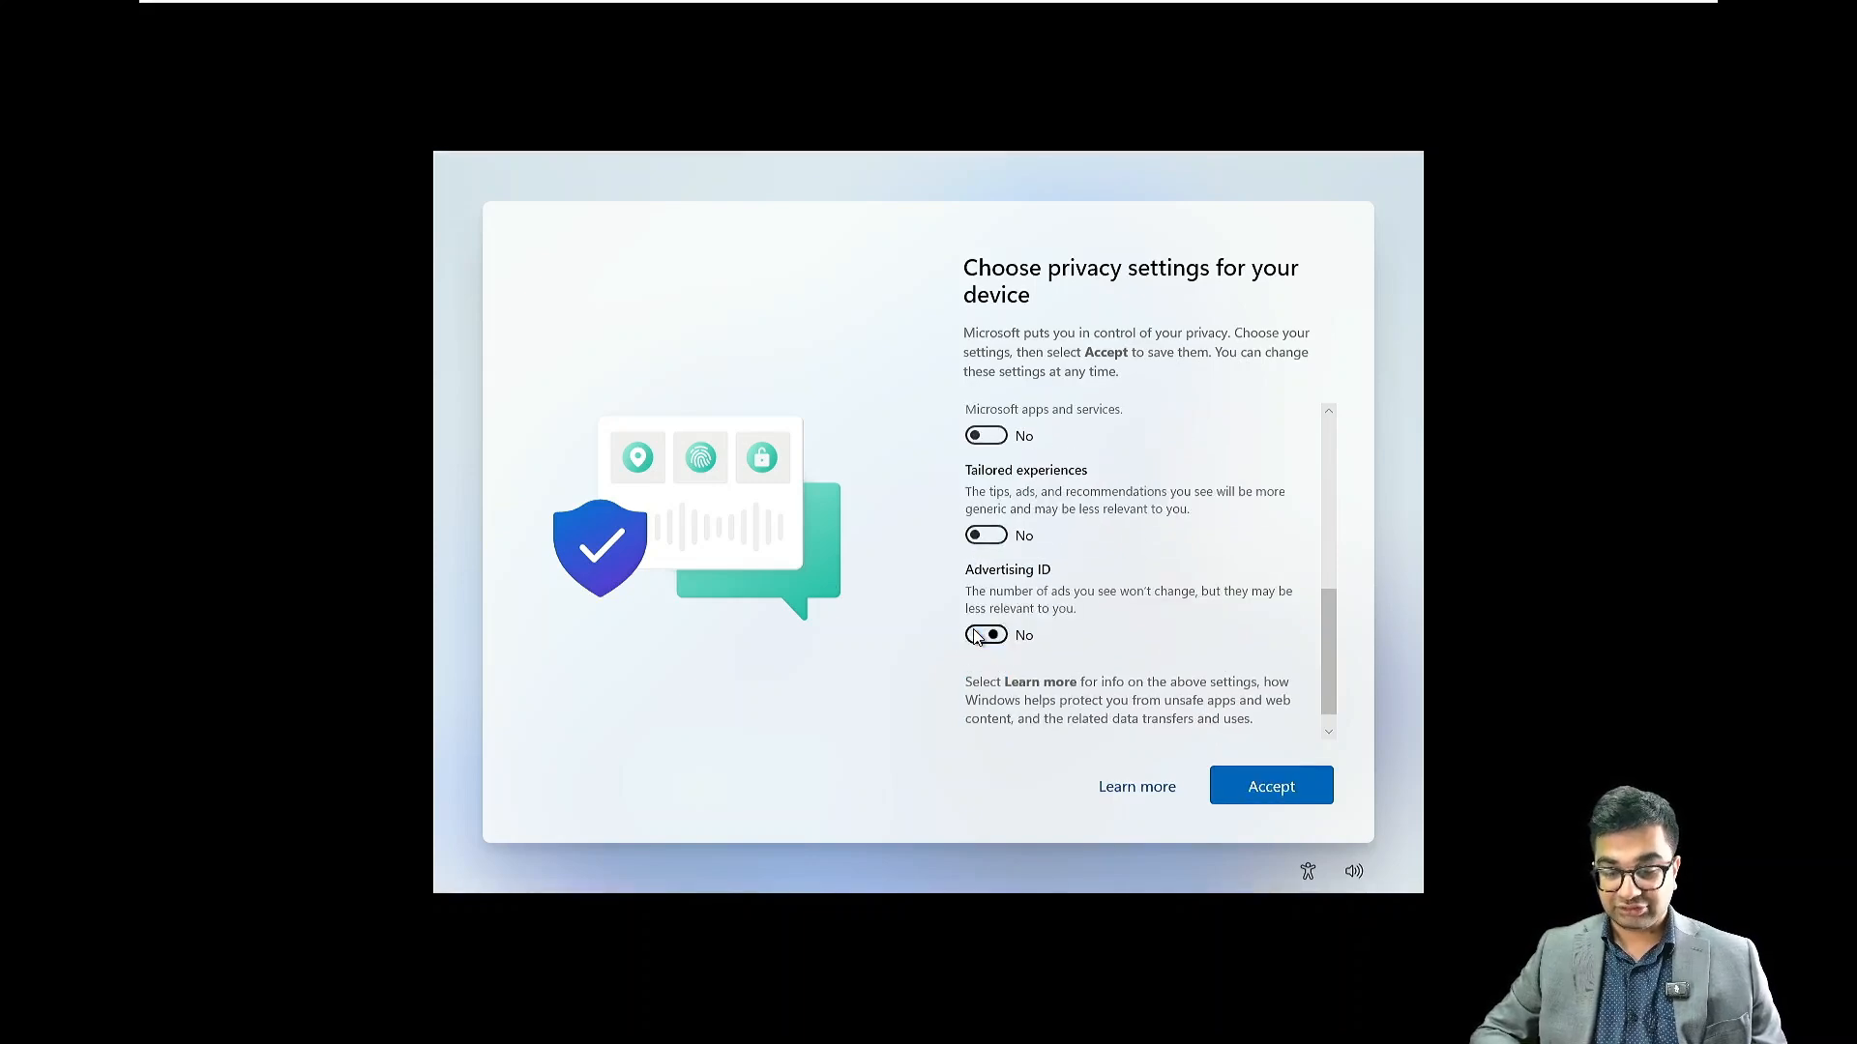
{"action": "left_click", "coordinate": [1269, 788]}
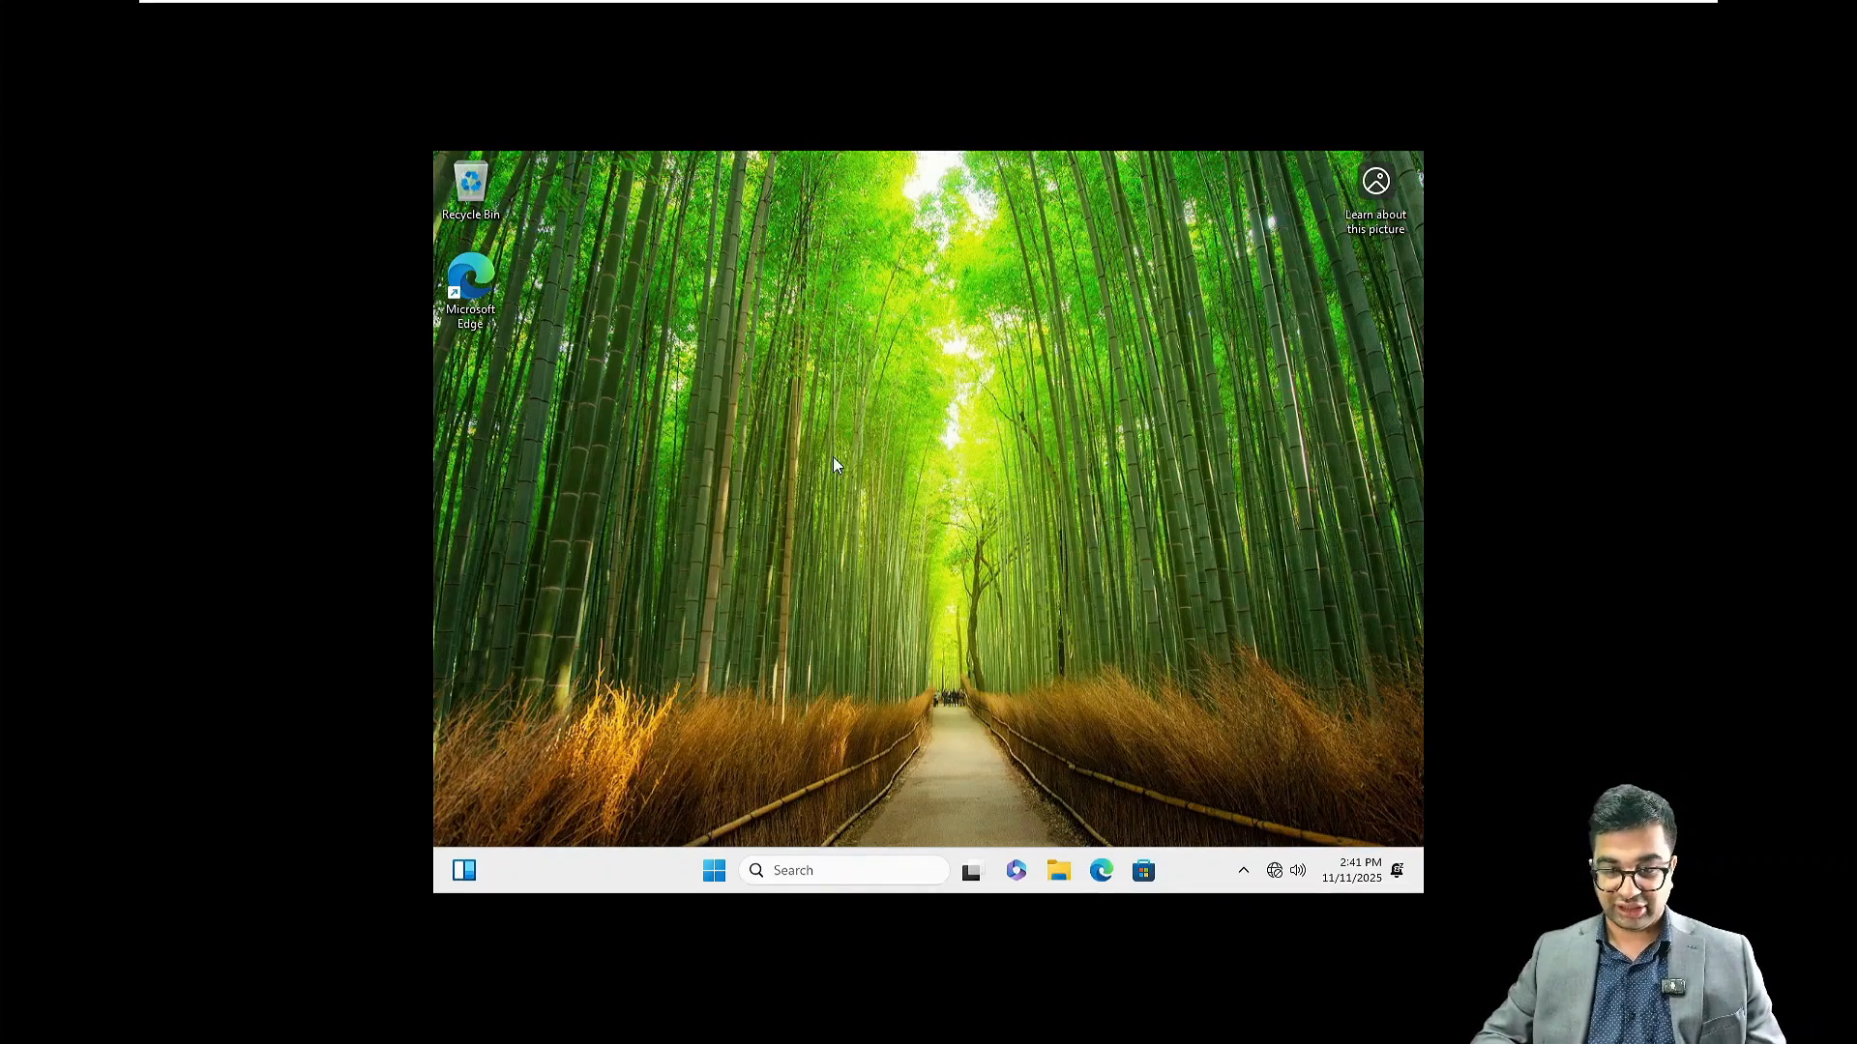
{"action": "left_click", "coordinate": [815, 870]}
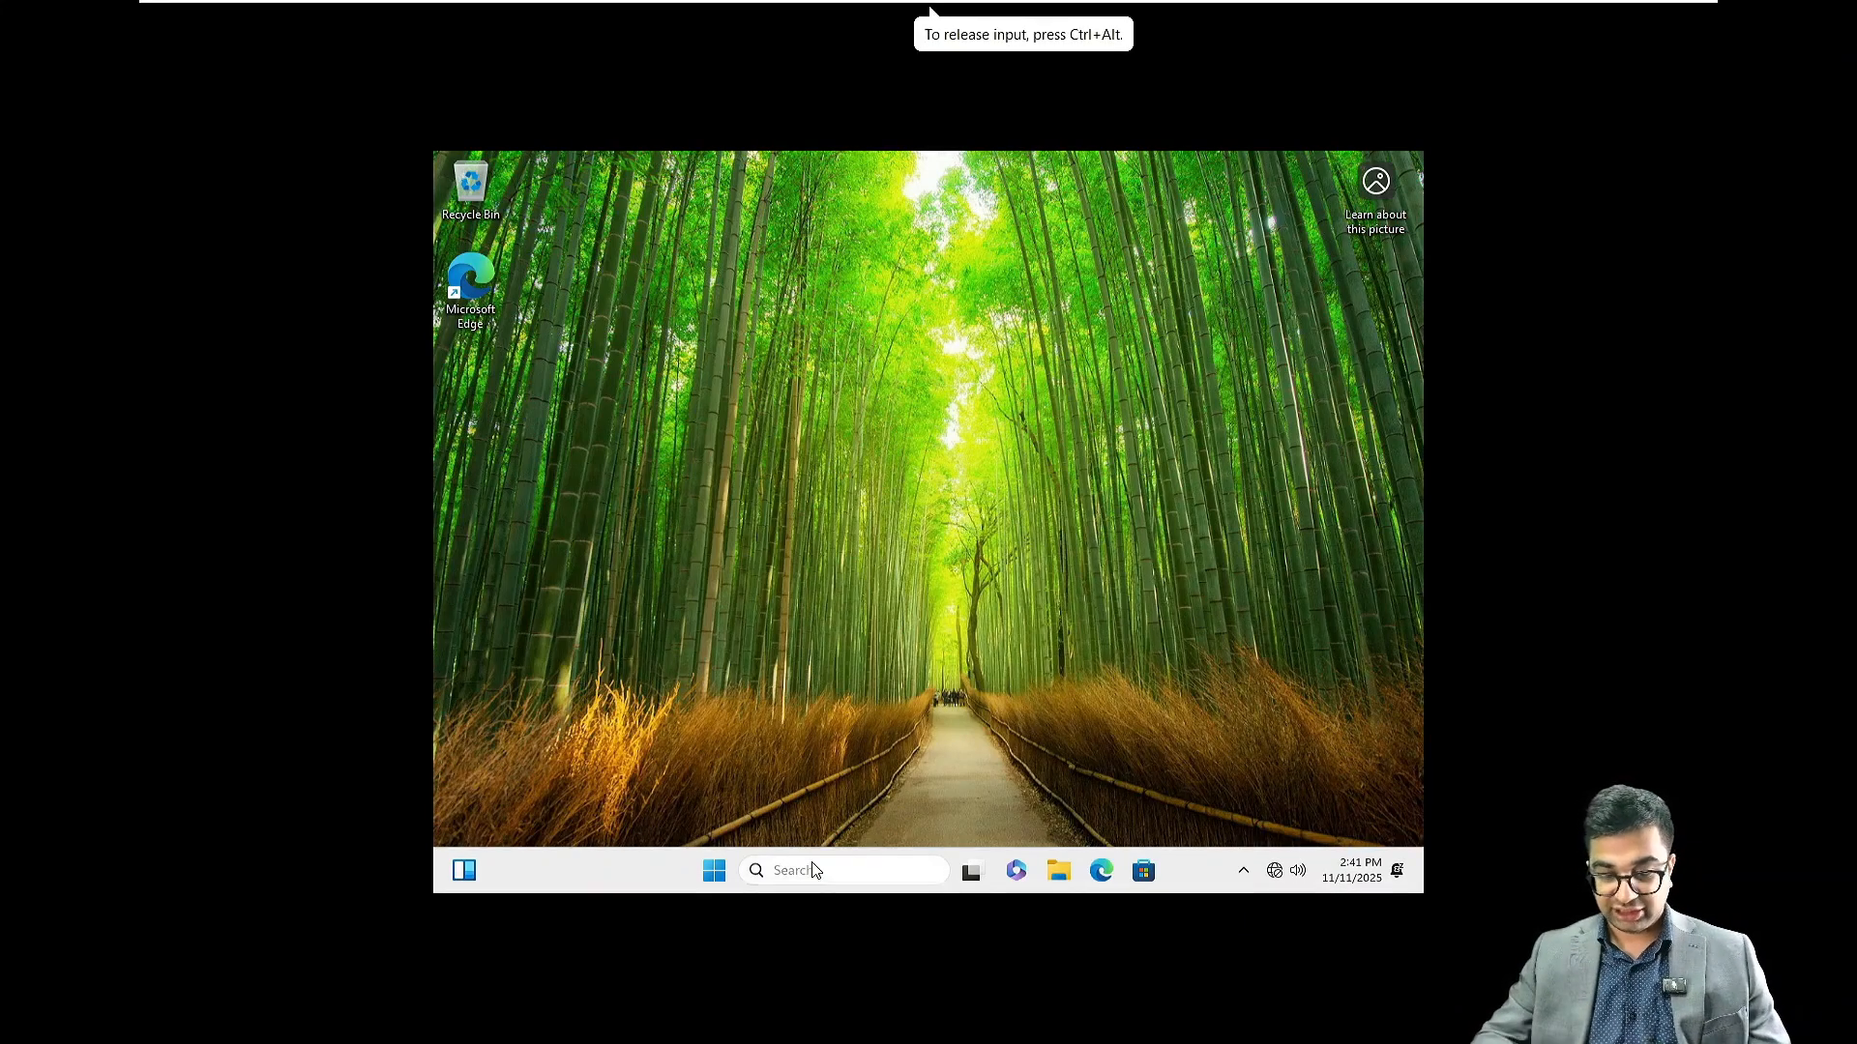
{"action": "type", "text": "power"}
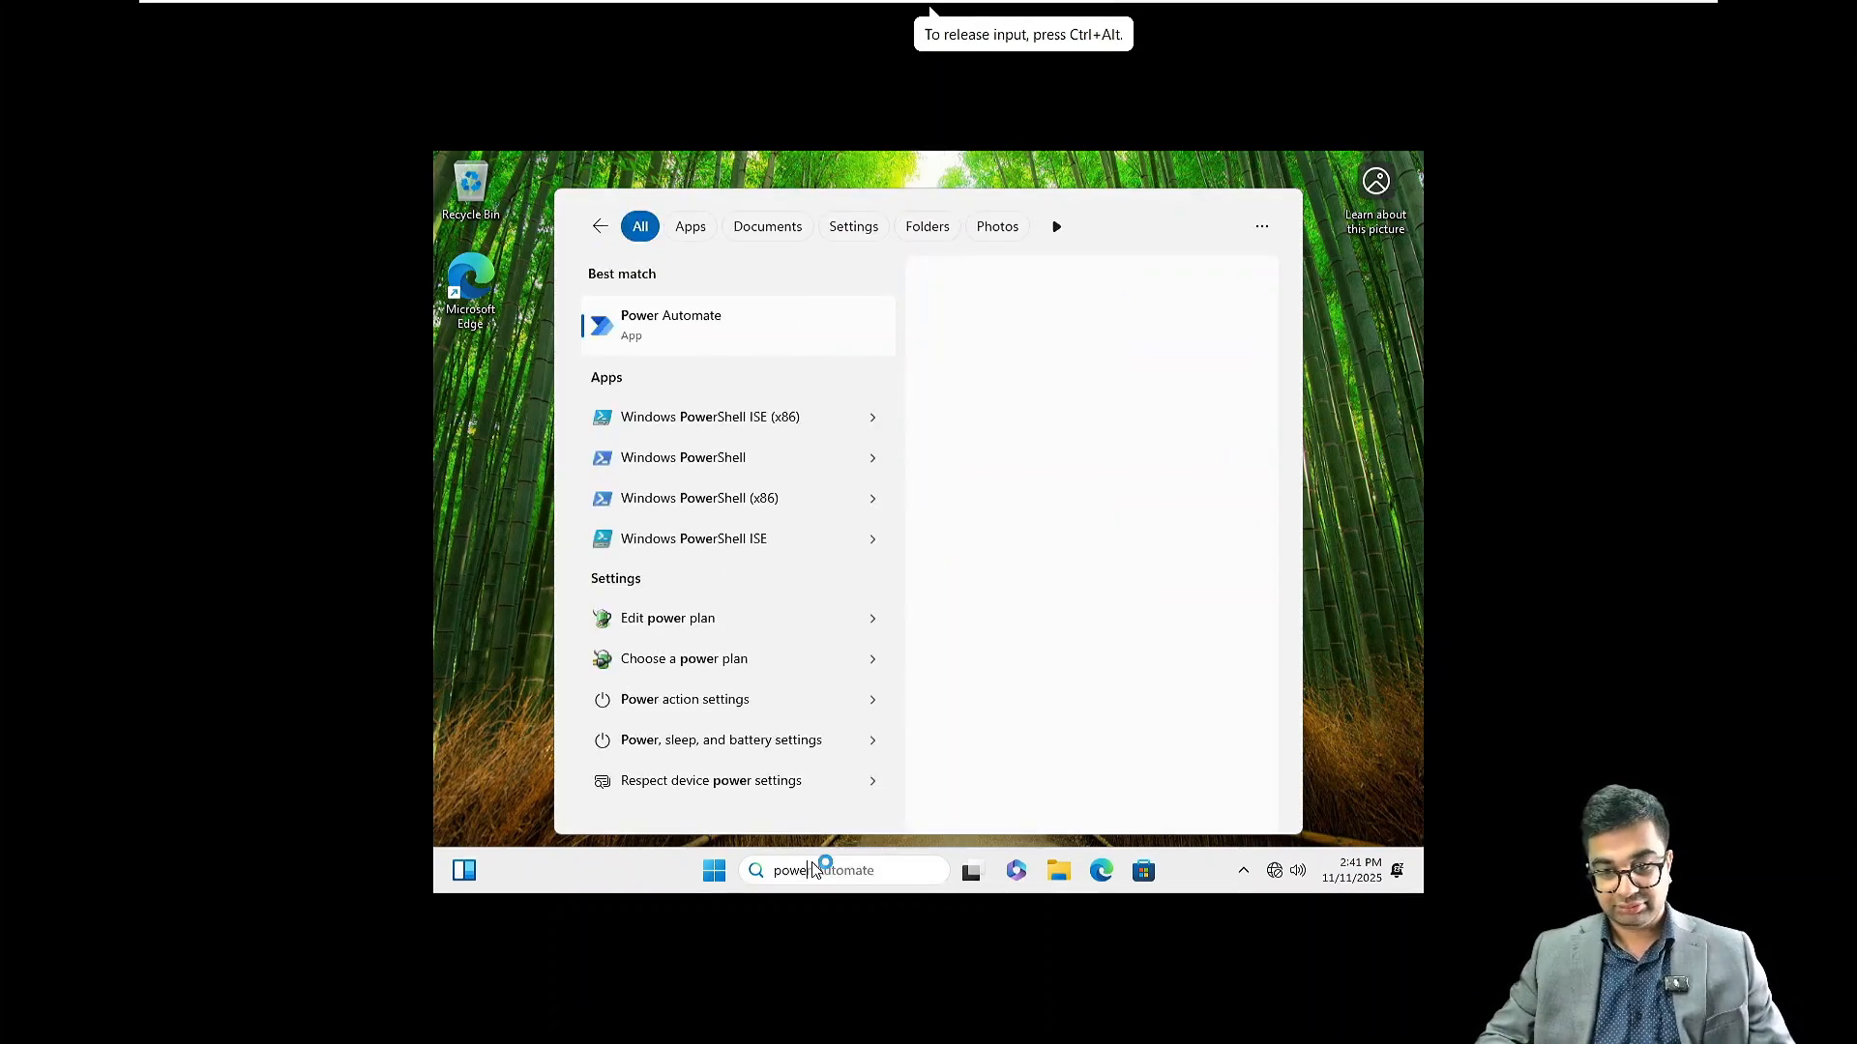
{"action": "left_click", "coordinate": [716, 454]}
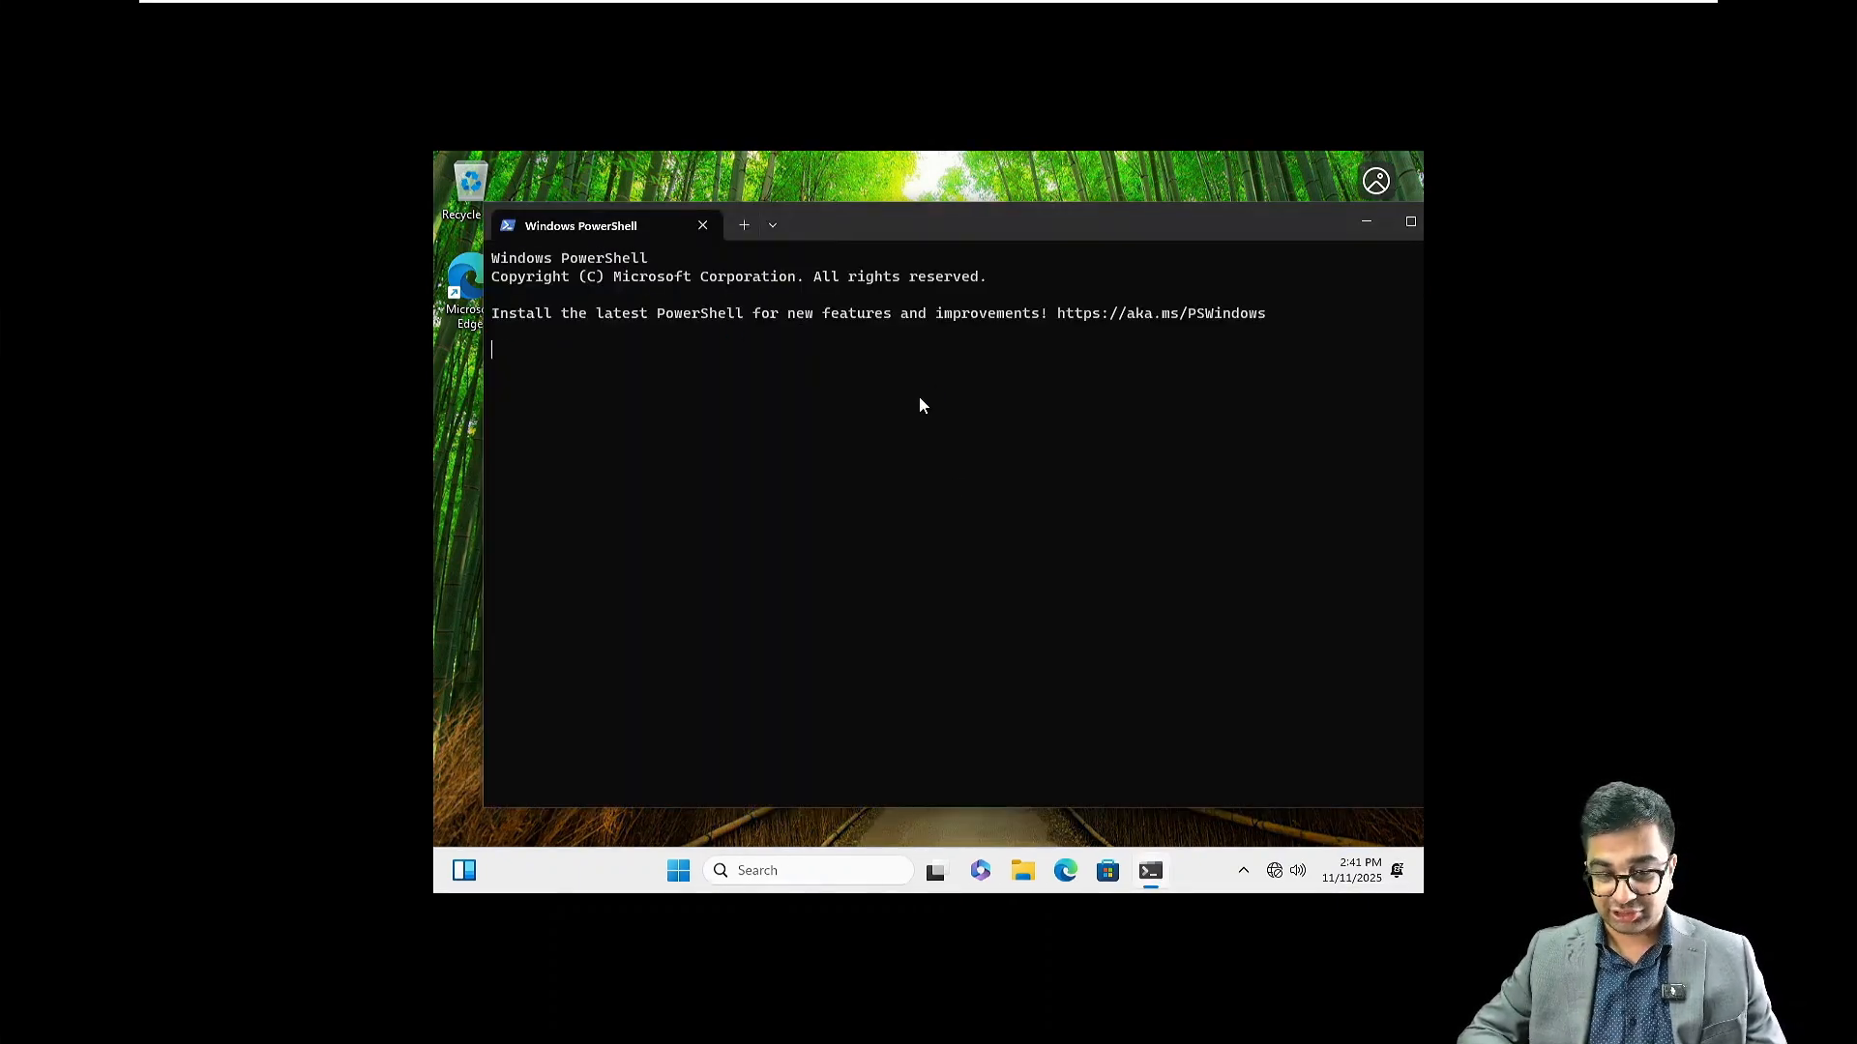
{"action": "type", "text": "wh"}
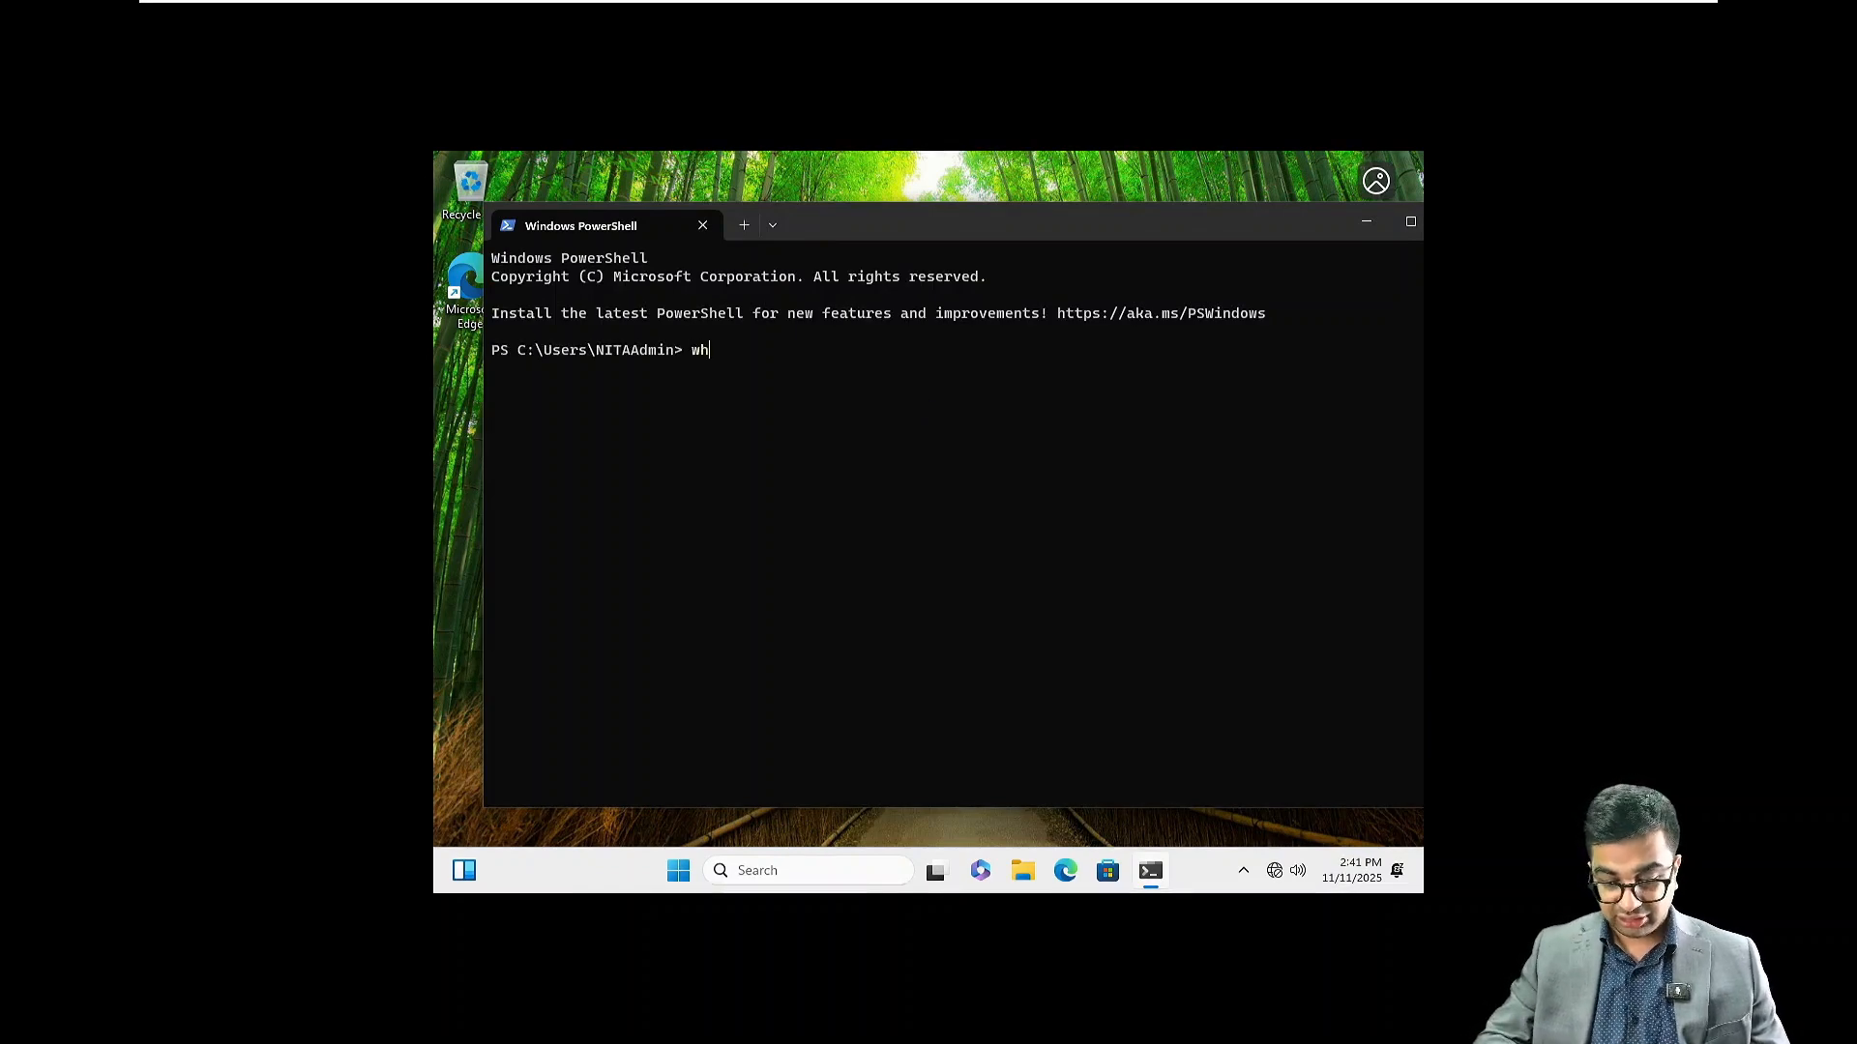
{"action": "key", "text": "ctrl+equal"}
{"action": "key", "text": "ctrl+equal"}
{"action": "key", "text": "ctrl+equal"}
{"action": "key", "text": "ctrl+equal"}
{"action": "type", "text": "oami"}
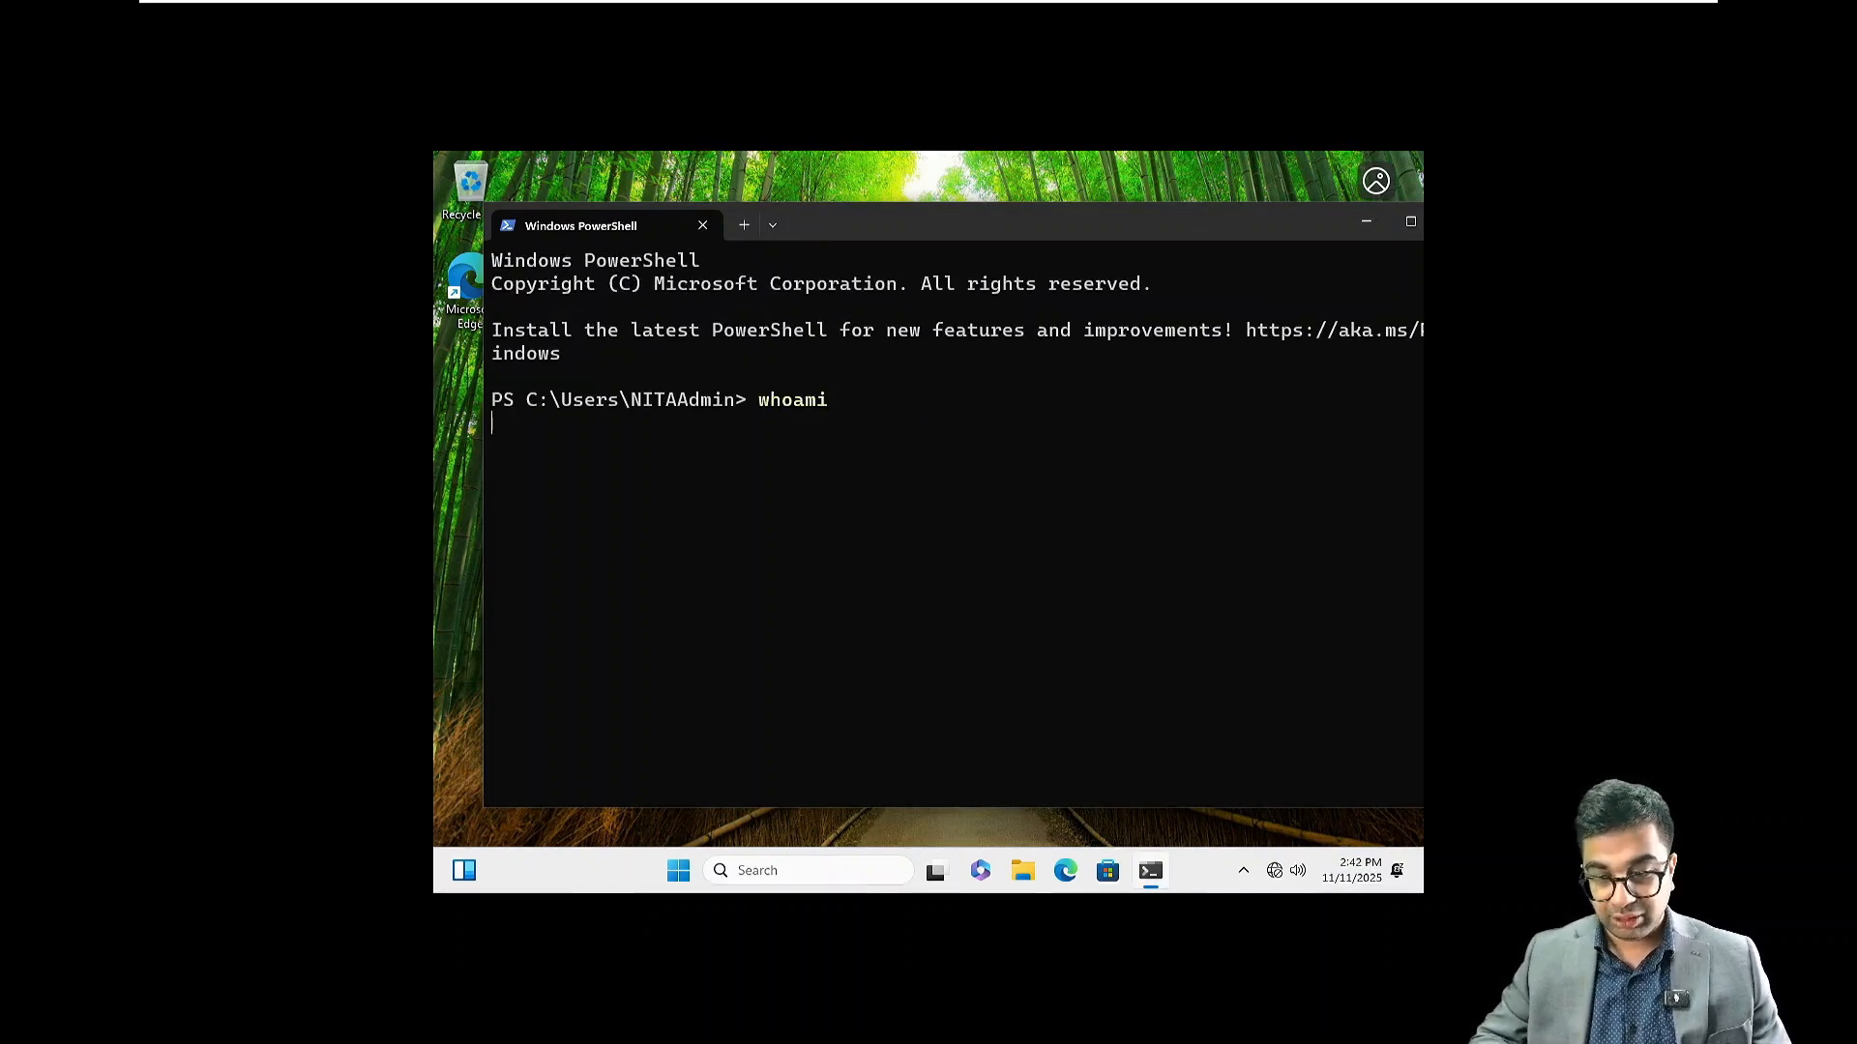
{"action": "key", "text": "Return"}
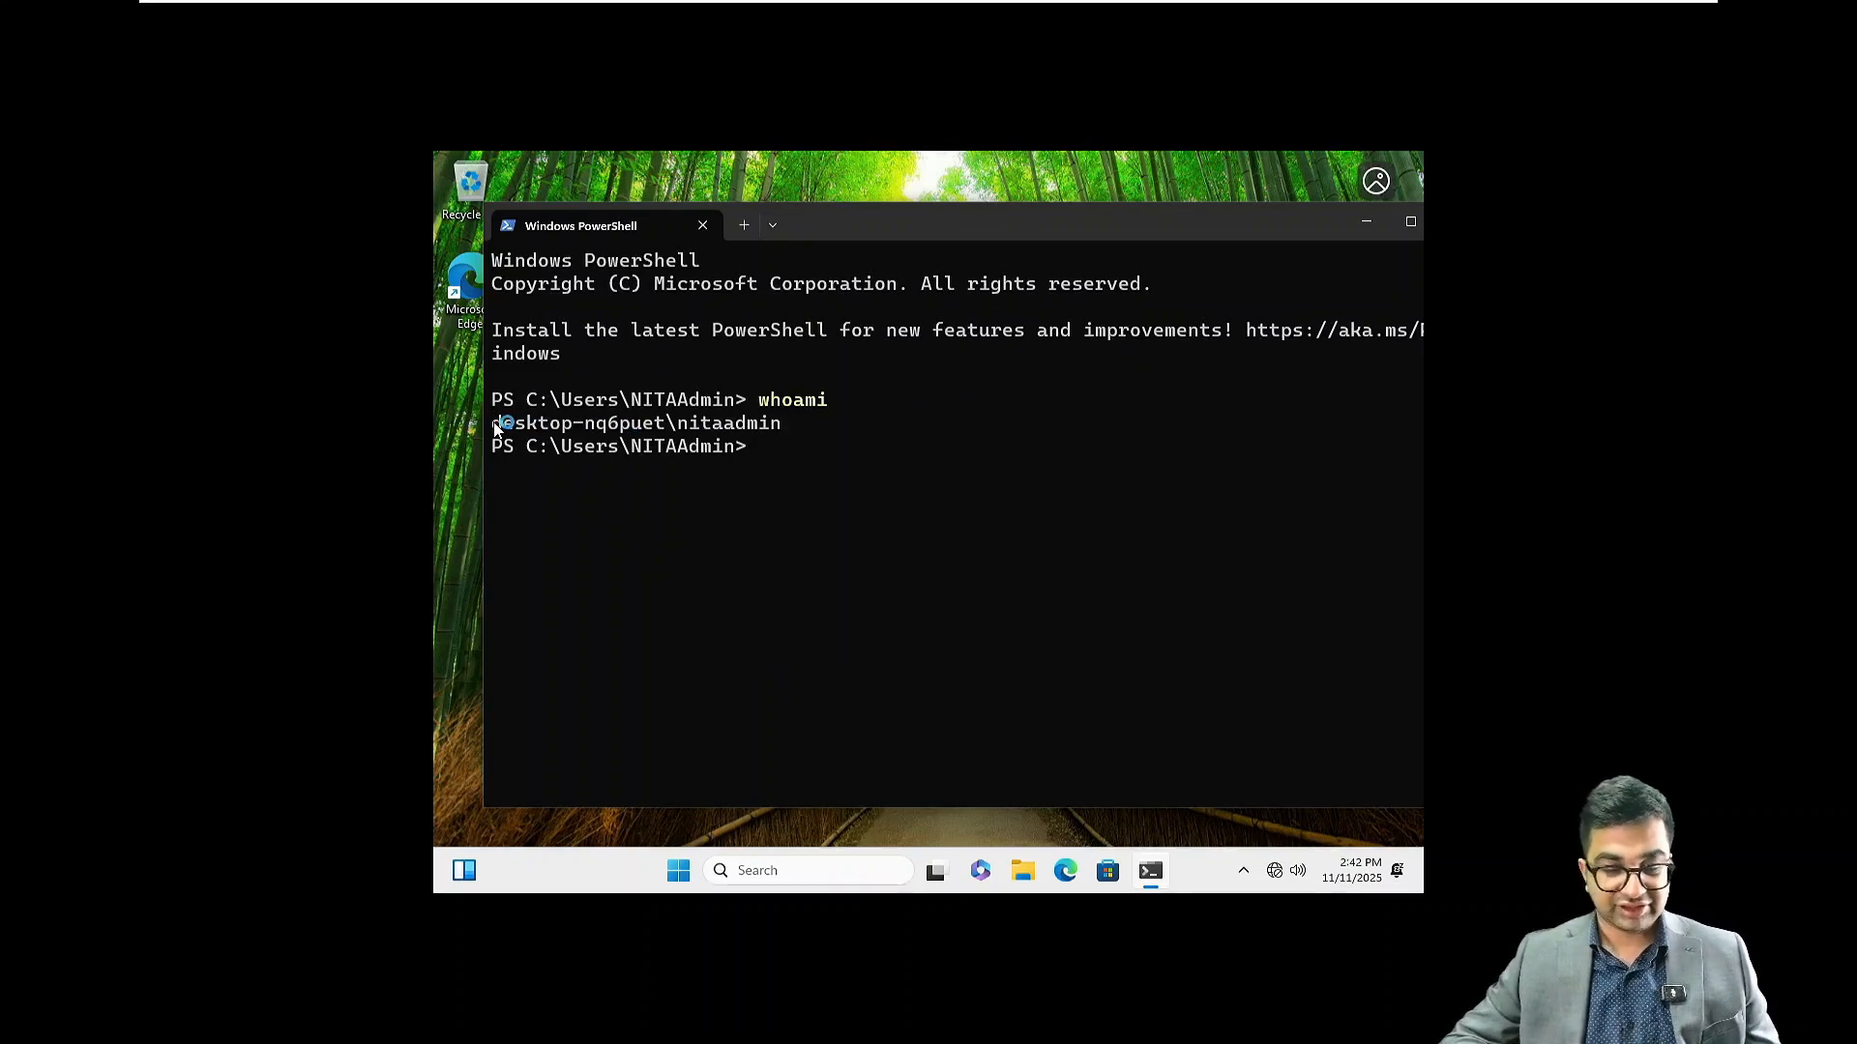
{"action": "left_click_drag", "start_coordinate": [495, 423], "coordinate": [785, 426]}
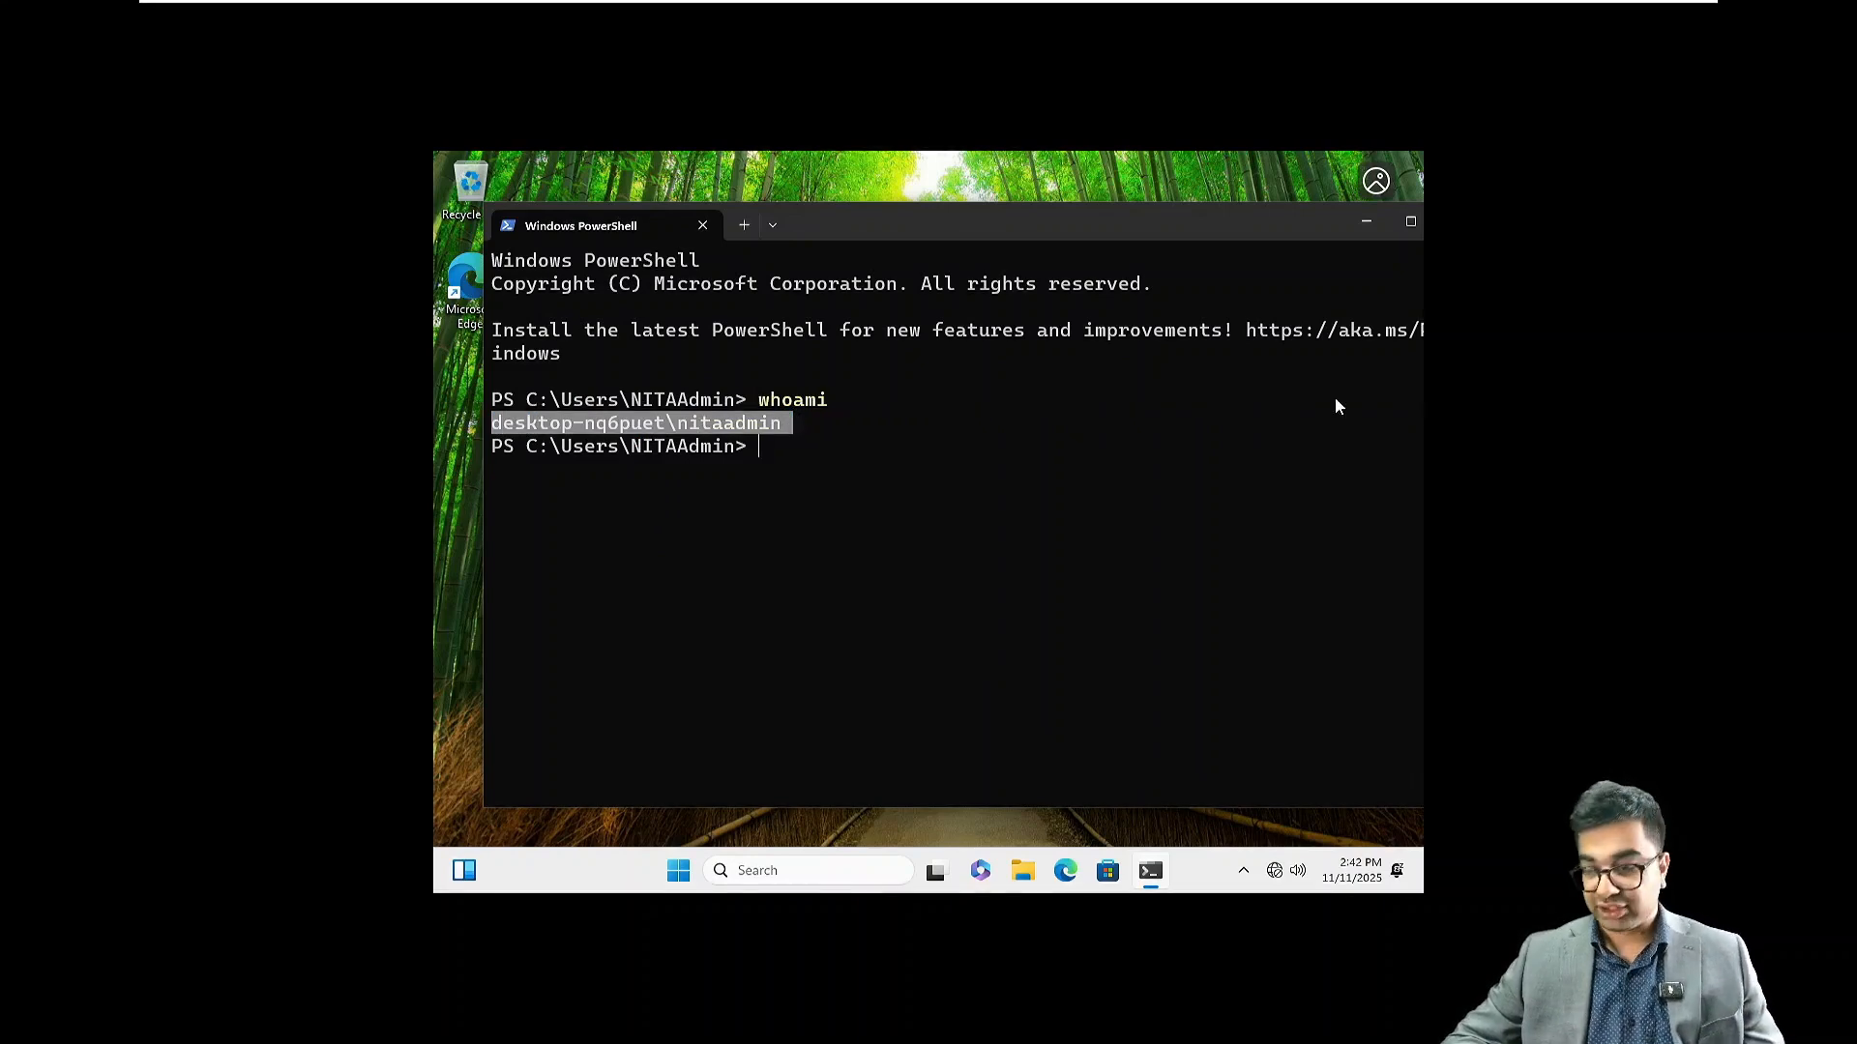
{"action": "double_click", "coordinate": [1244, 232]}
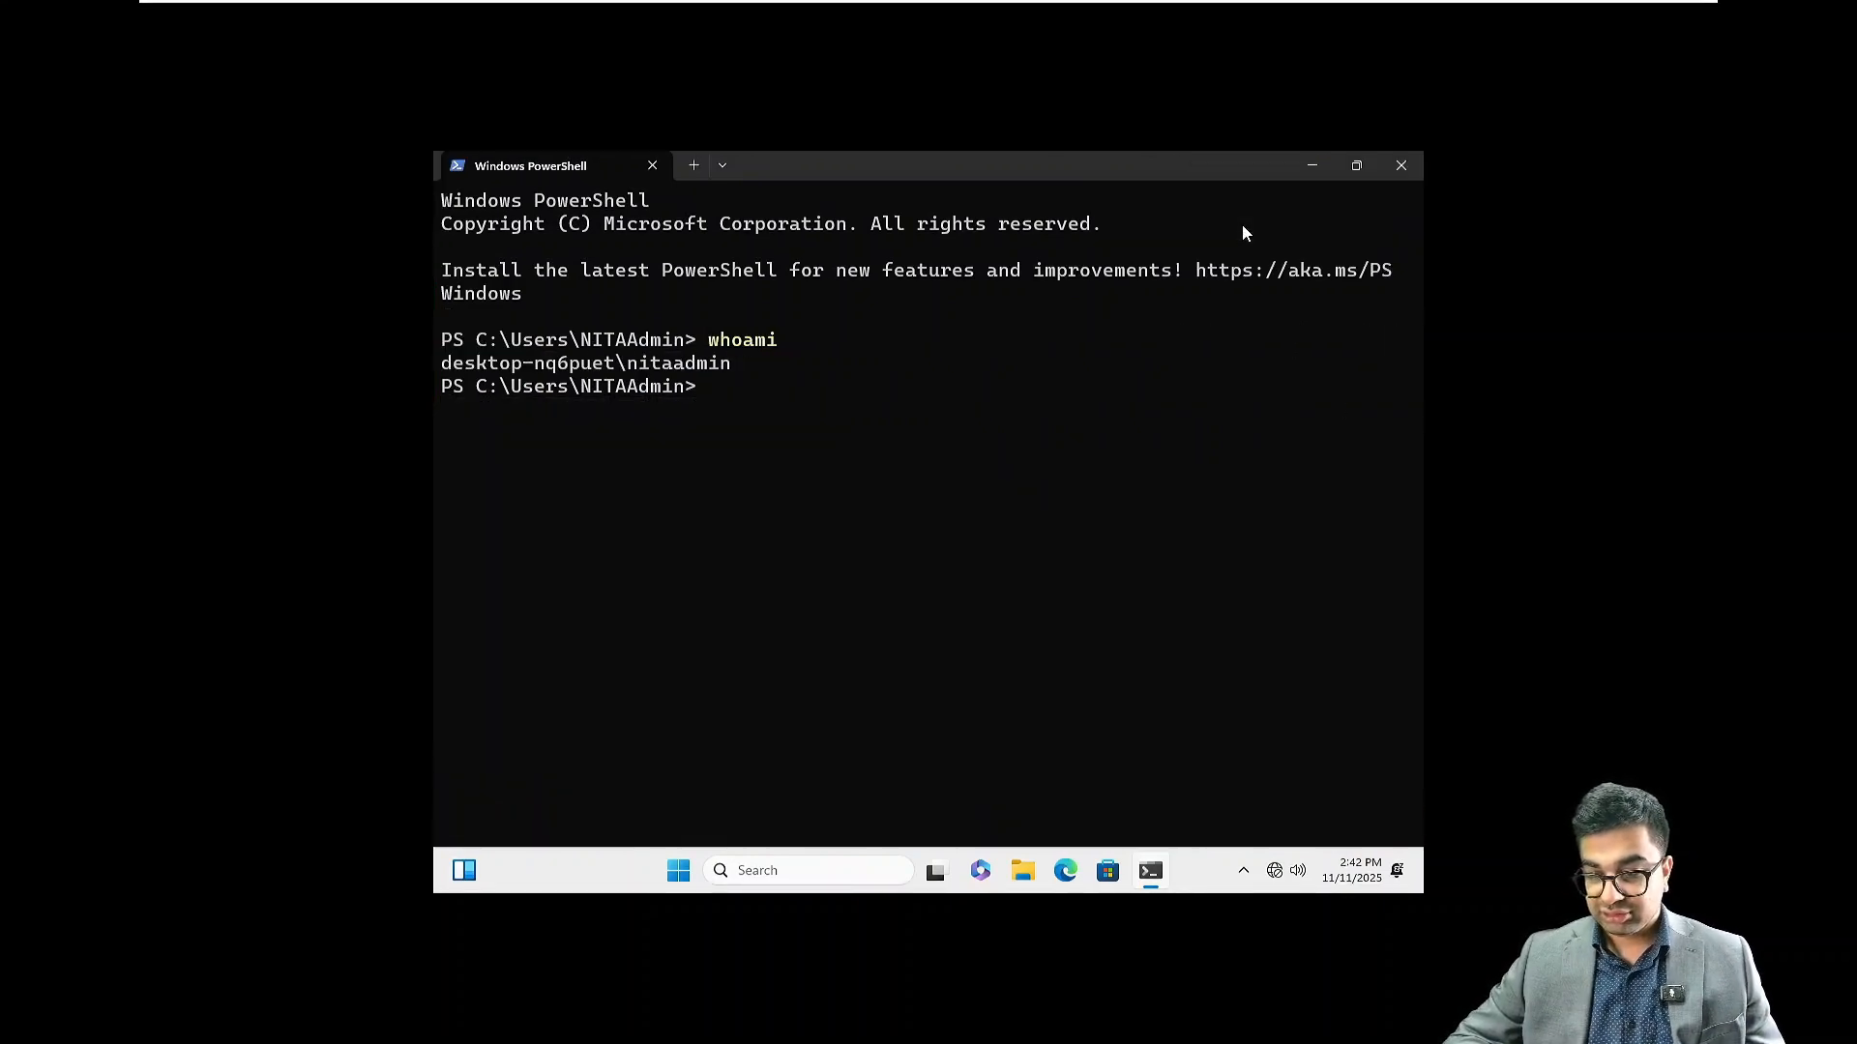
{"action": "left_click", "coordinate": [1407, 167]}
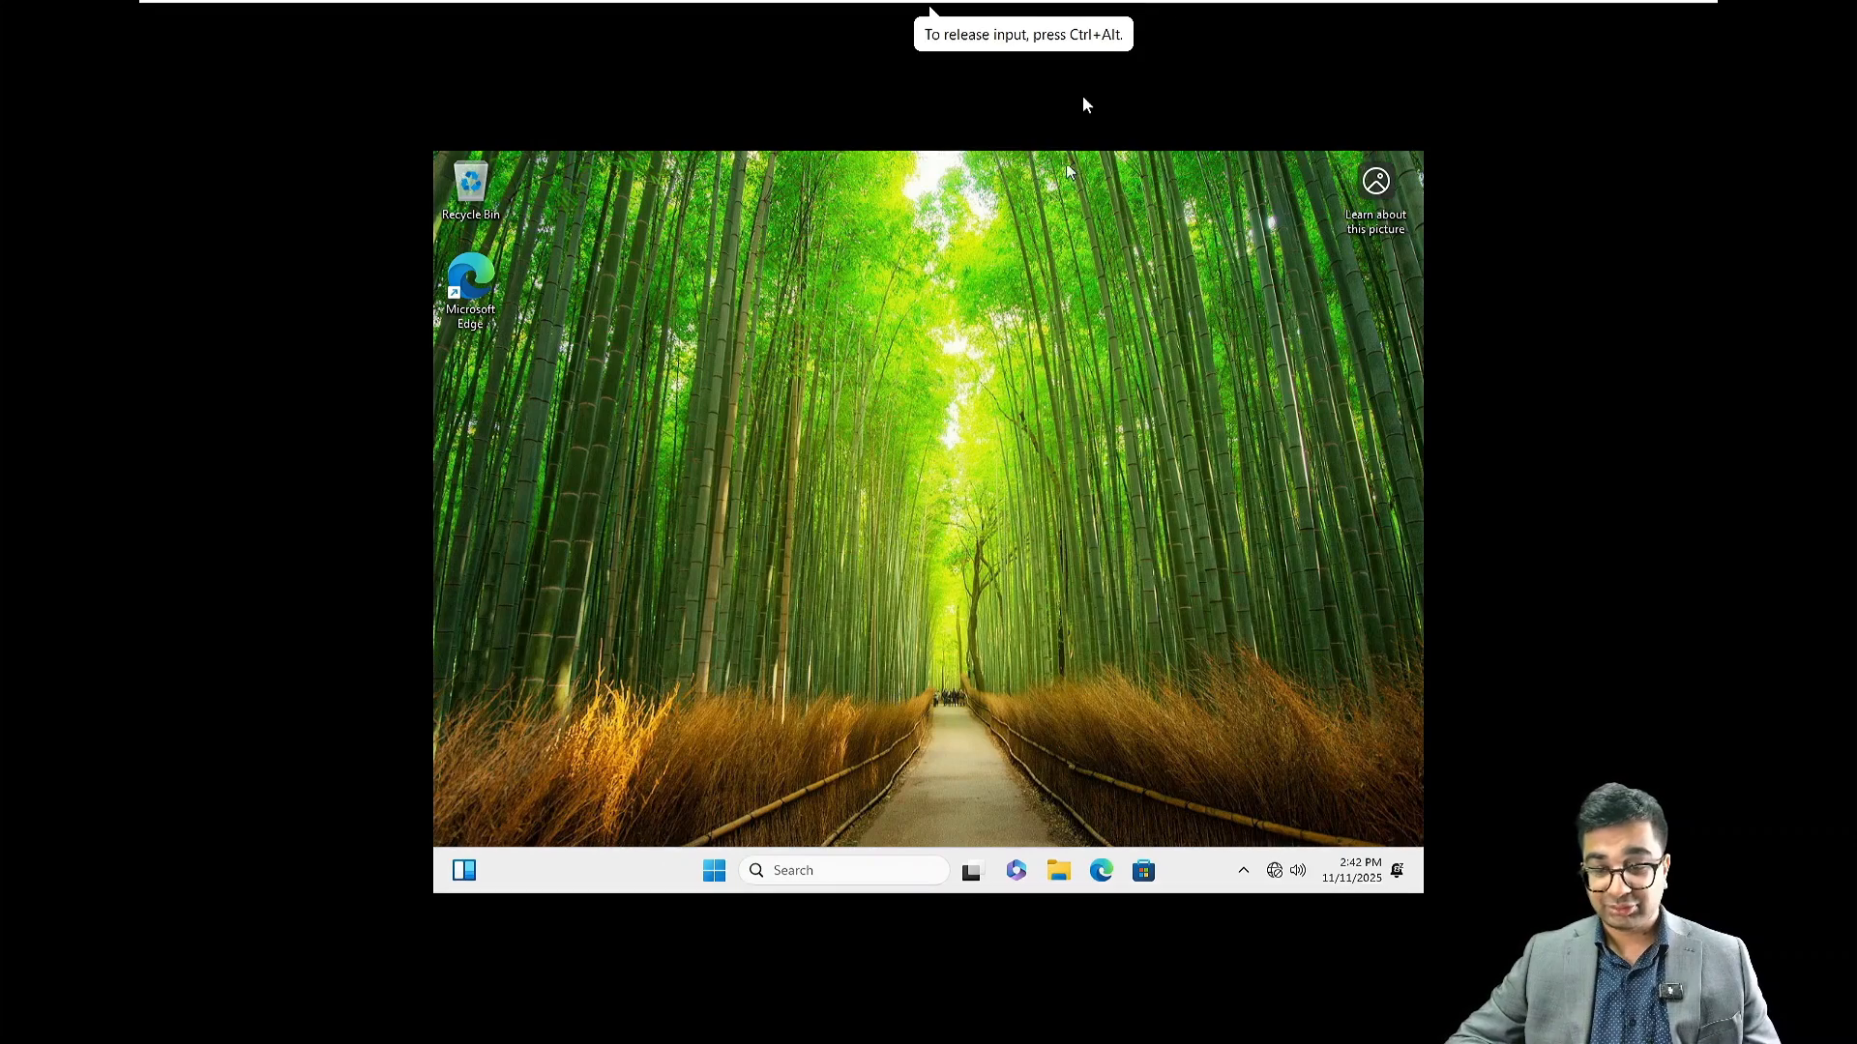
In the VM's settings, tick Connected and Connect at power on for the Network Adapter and save
{"action": "mouse_move", "coordinate": [1176, 5]}
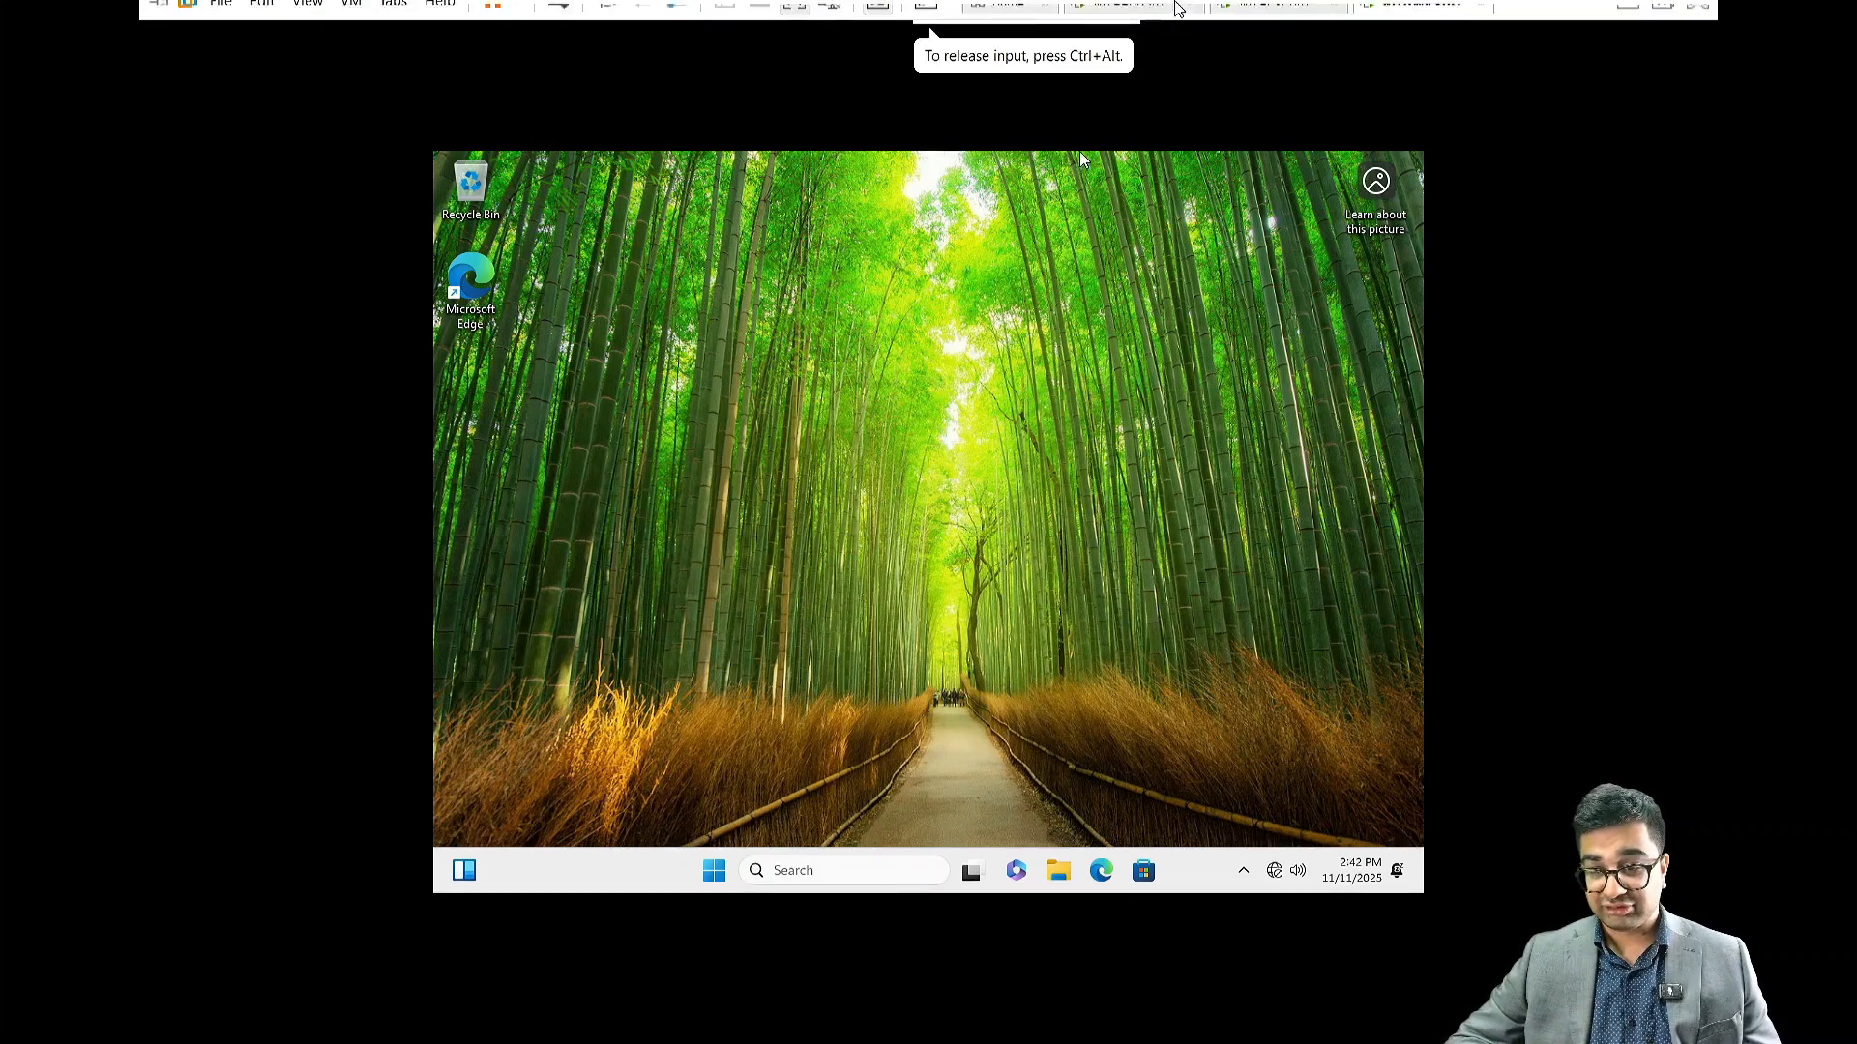
{"action": "right_click", "coordinate": [1392, 26]}
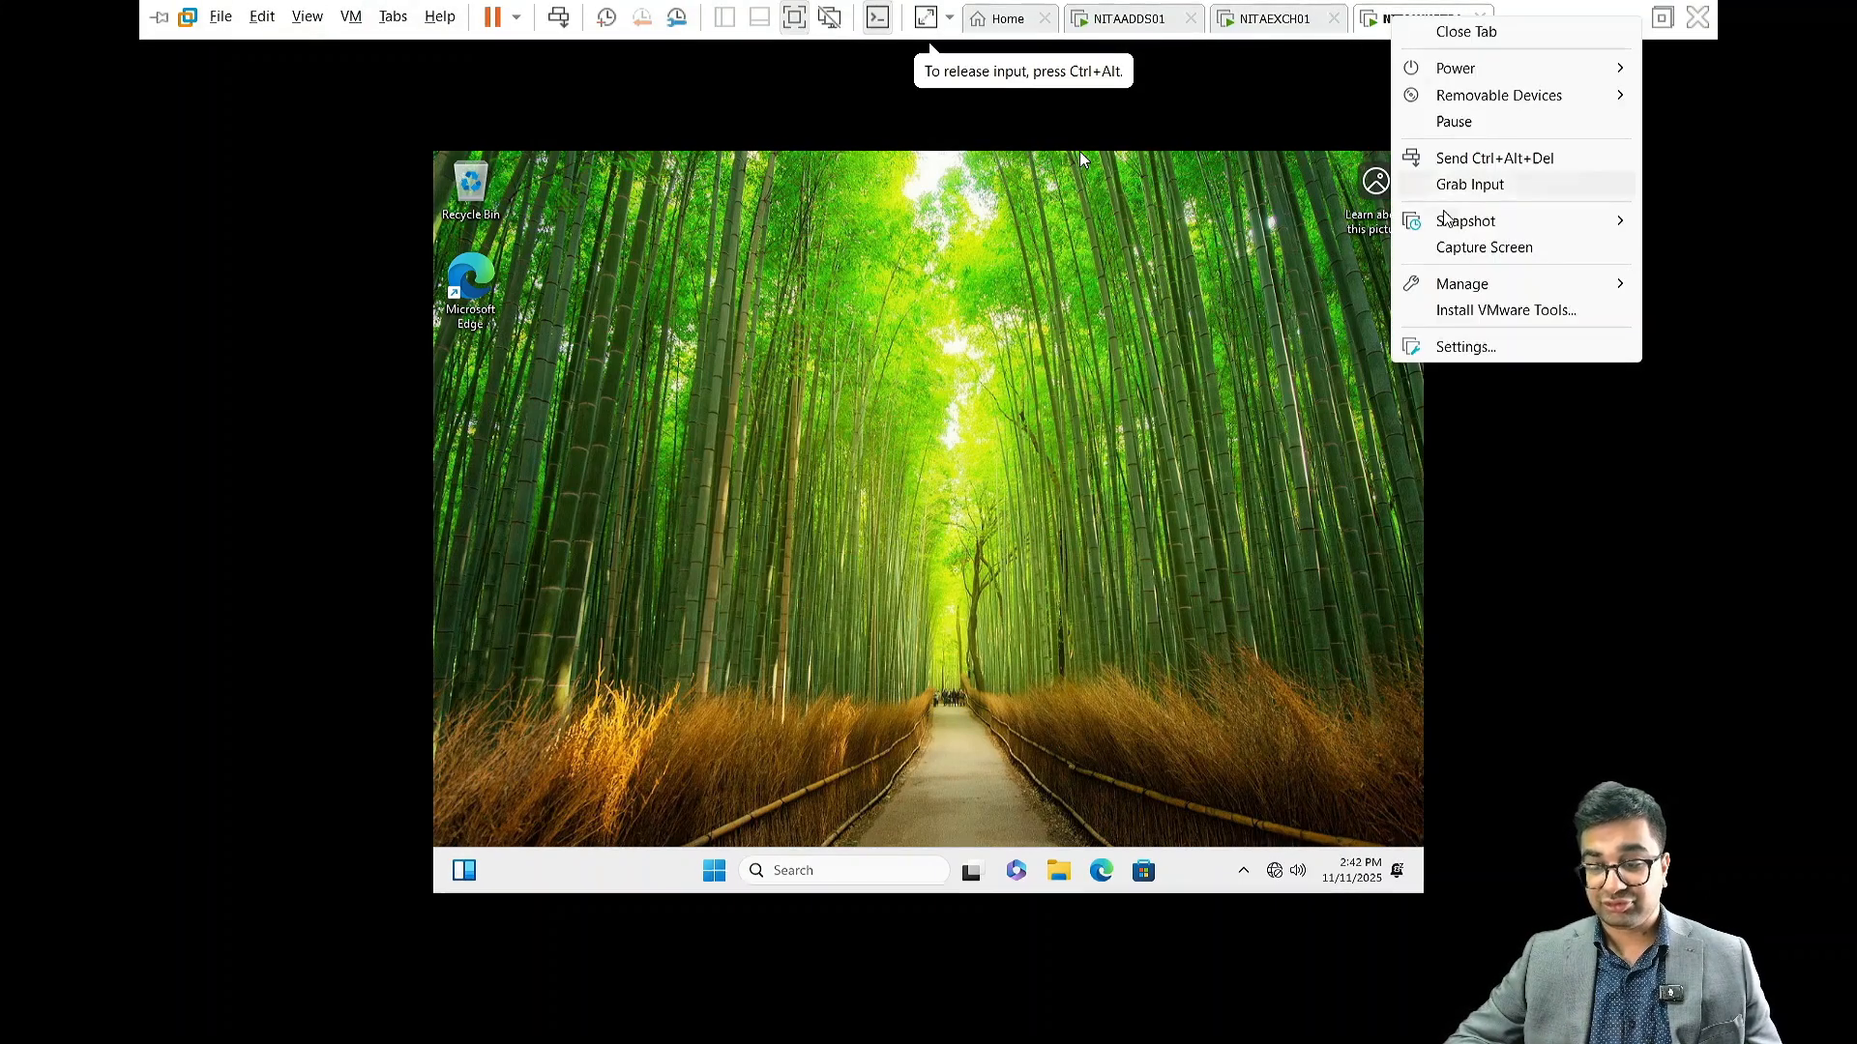
{"action": "left_click", "coordinate": [1458, 348]}
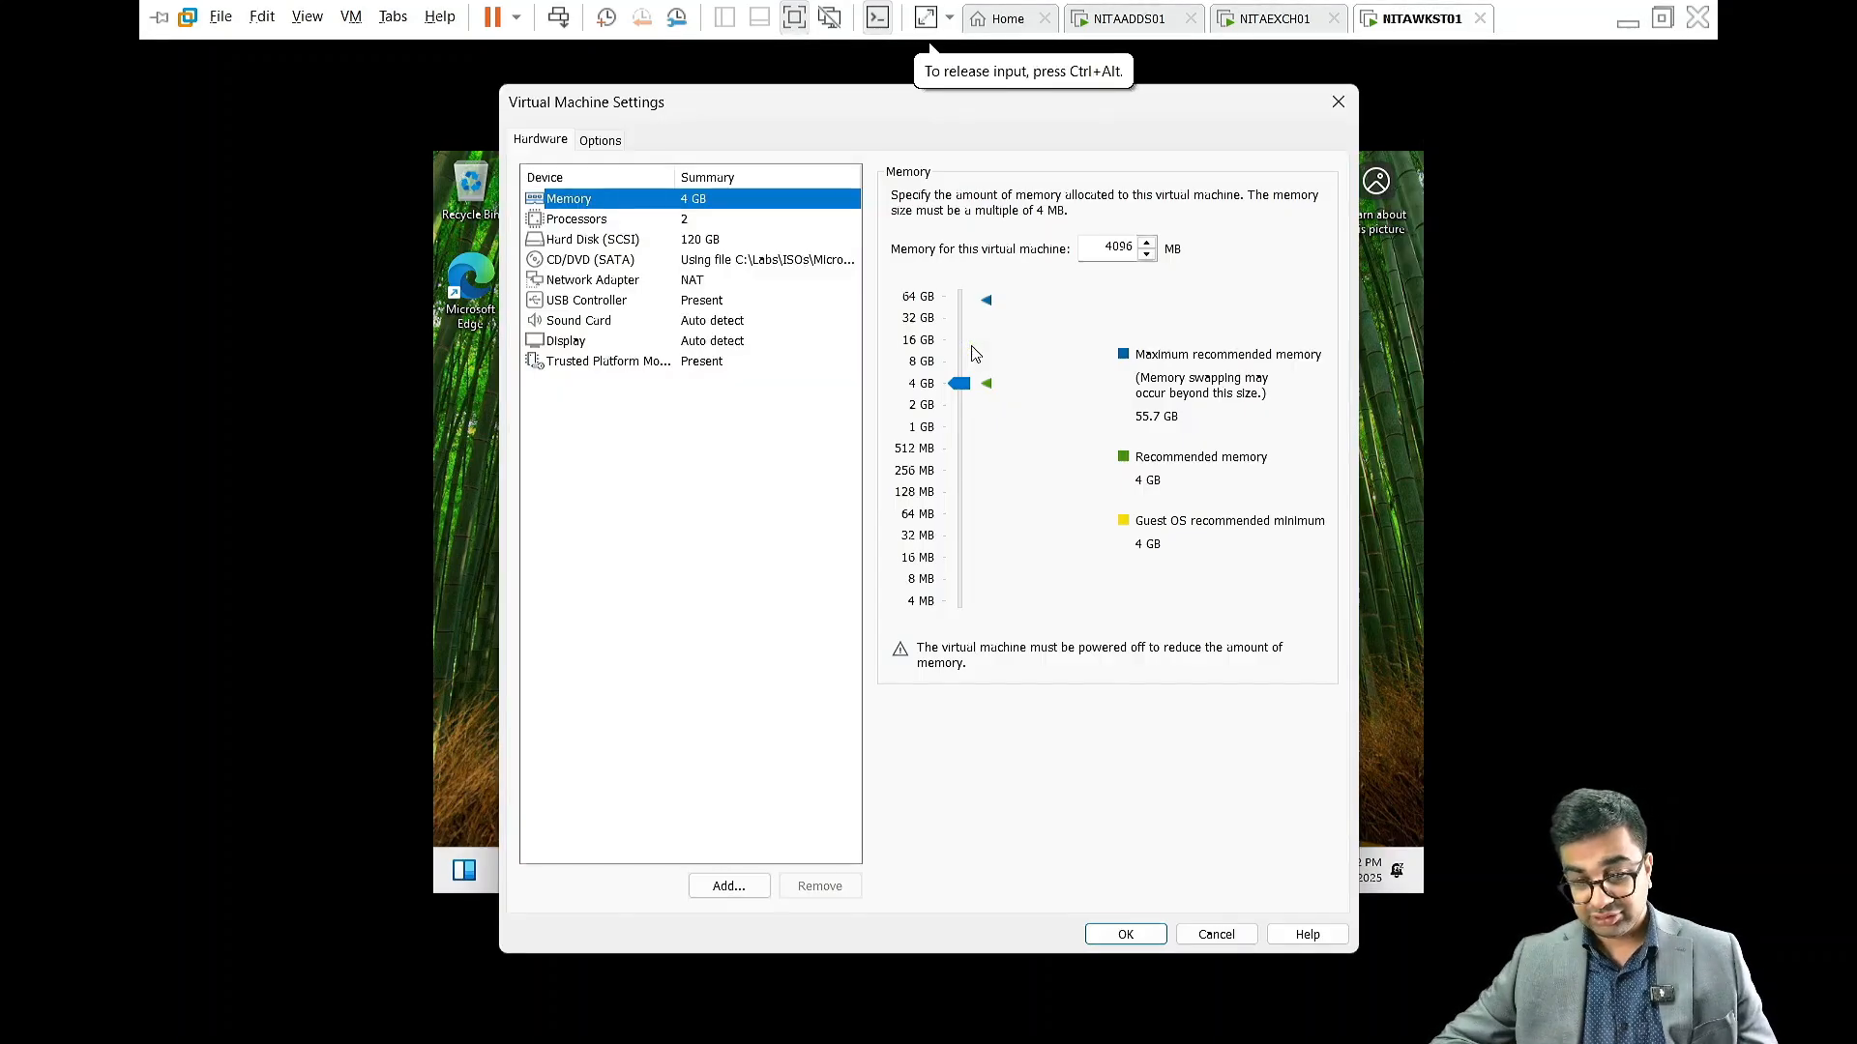
{"action": "left_click", "coordinate": [704, 282]}
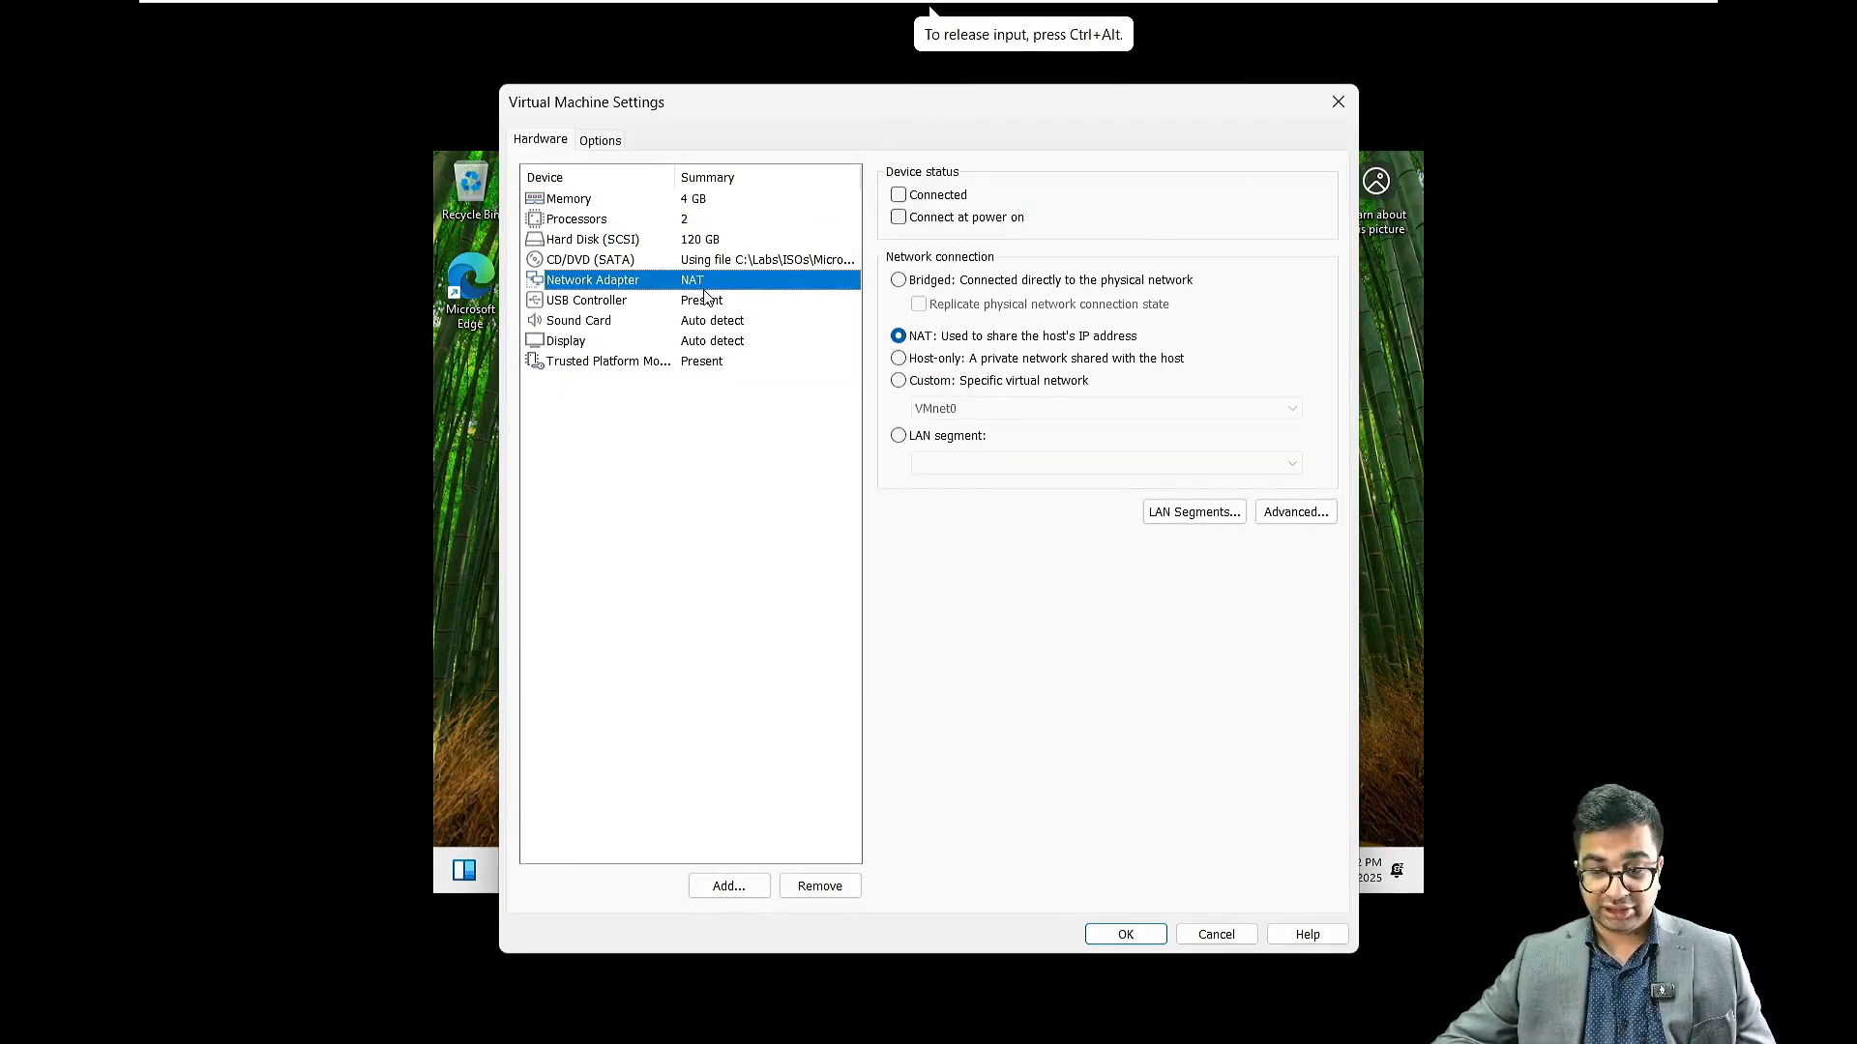
{"action": "left_click", "coordinate": [900, 195]}
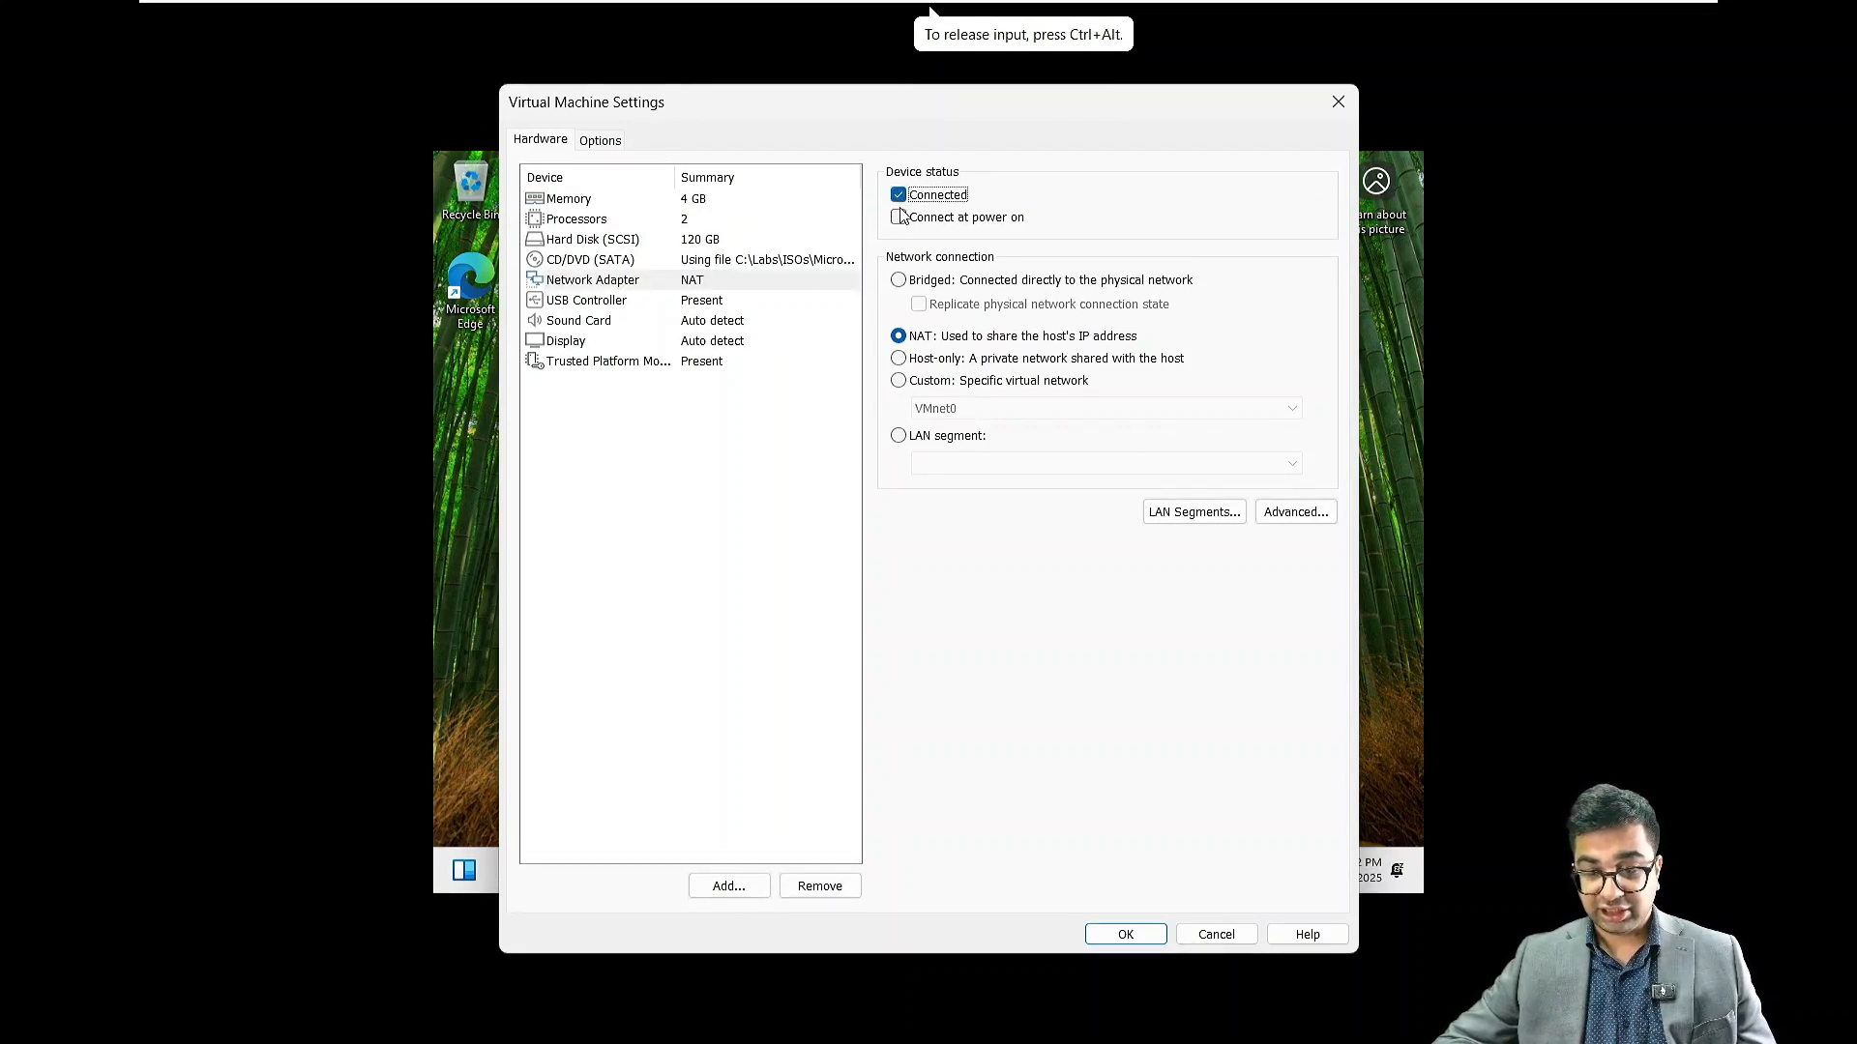
{"action": "left_click", "coordinate": [899, 218]}
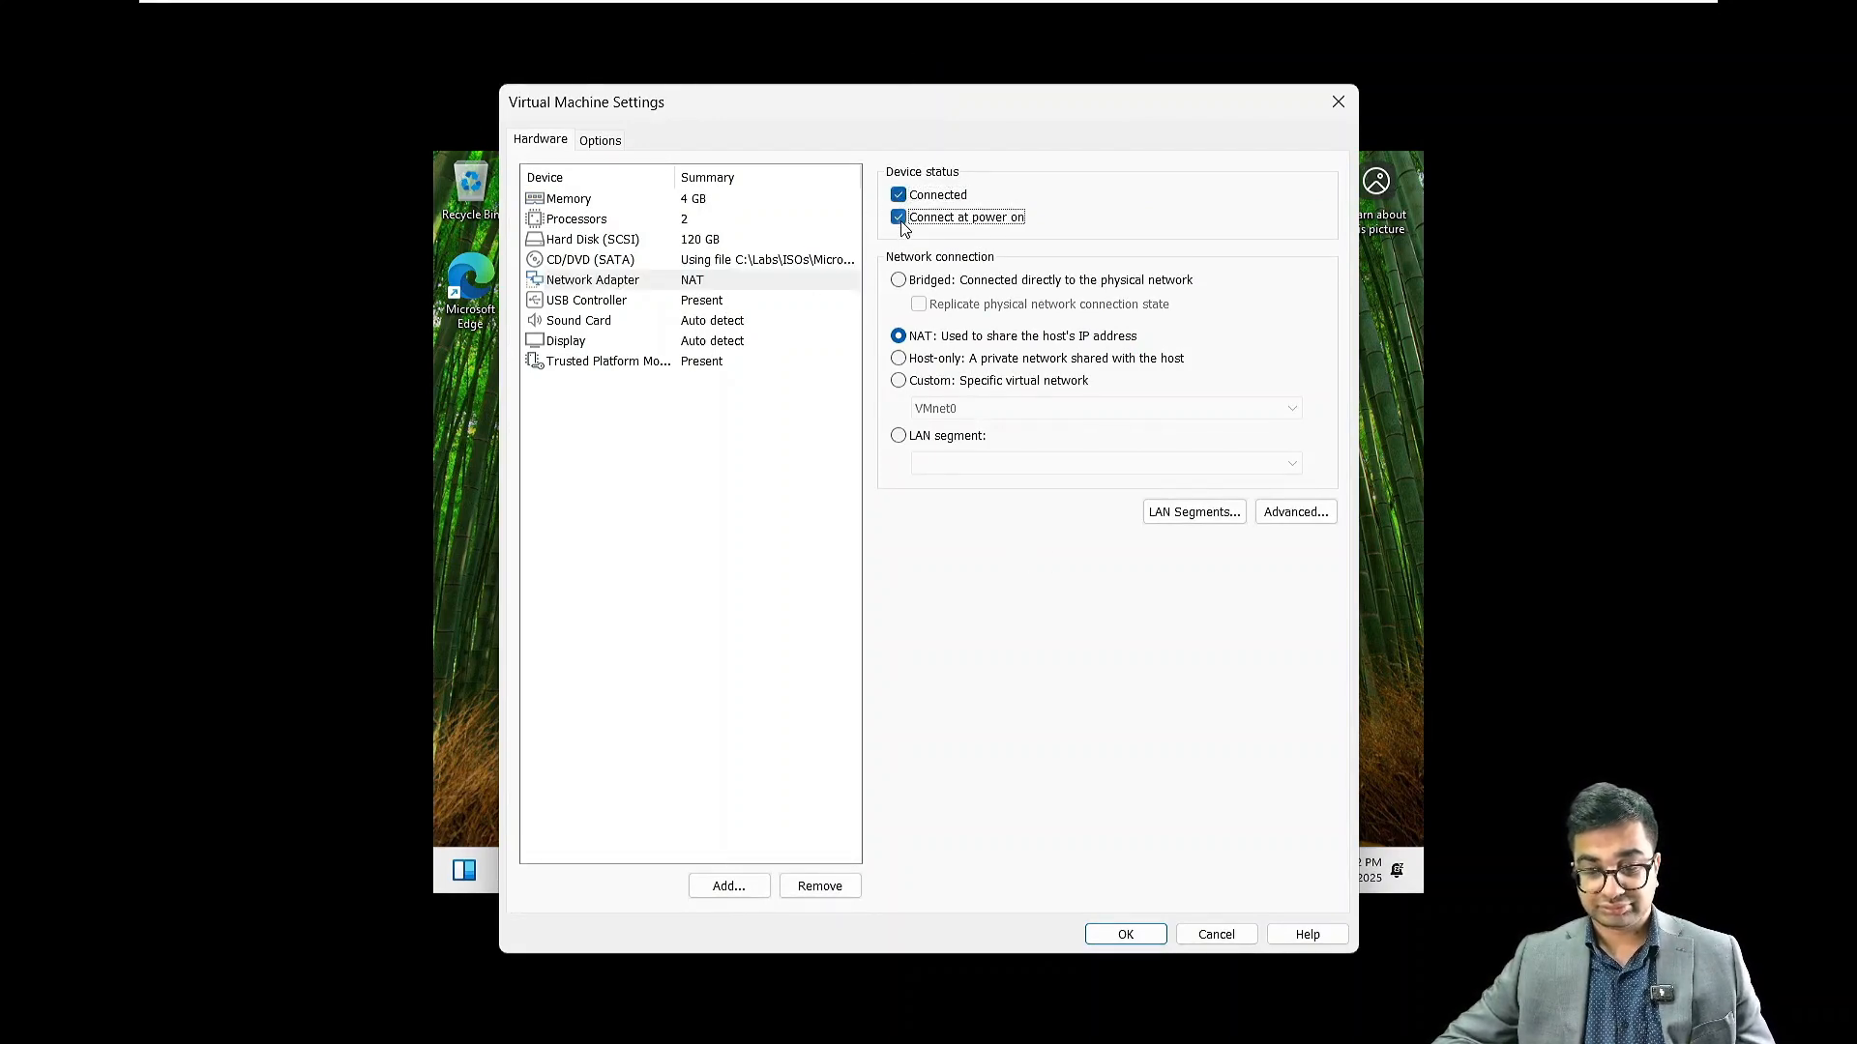
{"action": "left_click", "coordinate": [1133, 934]}
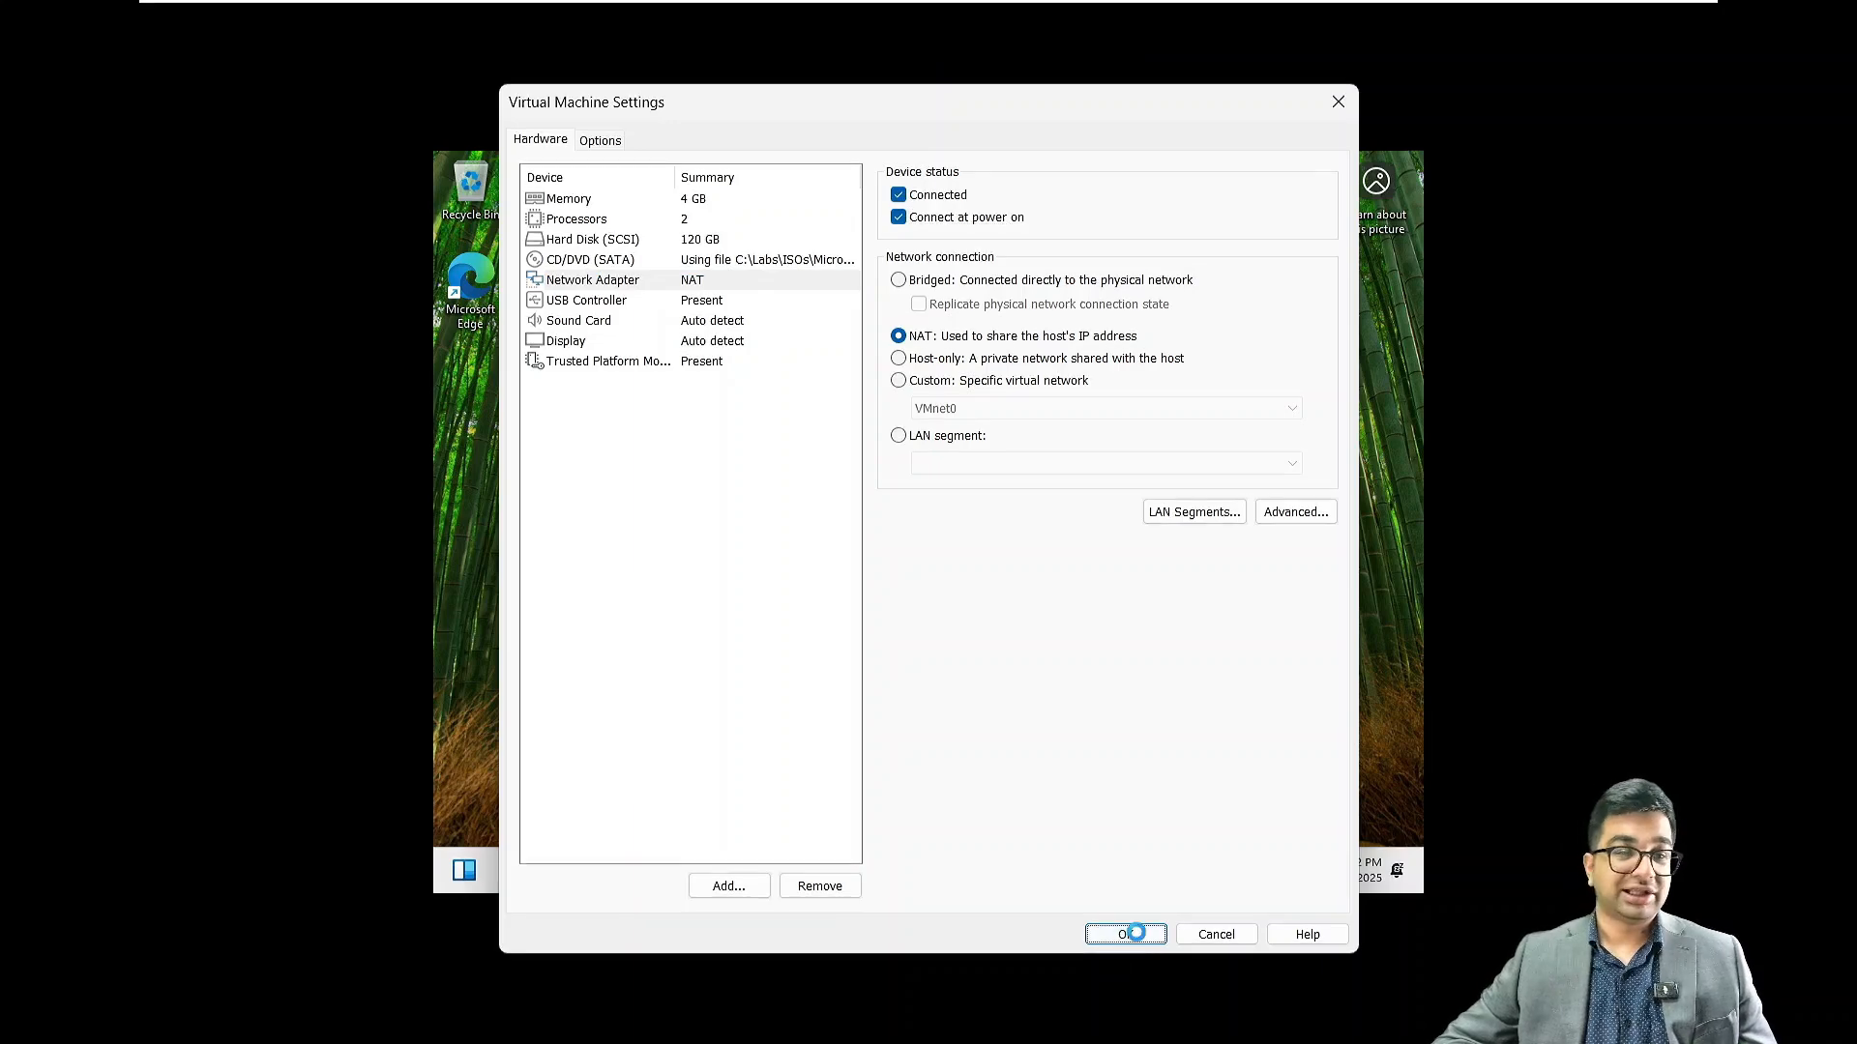
{"action": "left_click", "coordinate": [1037, 421]}
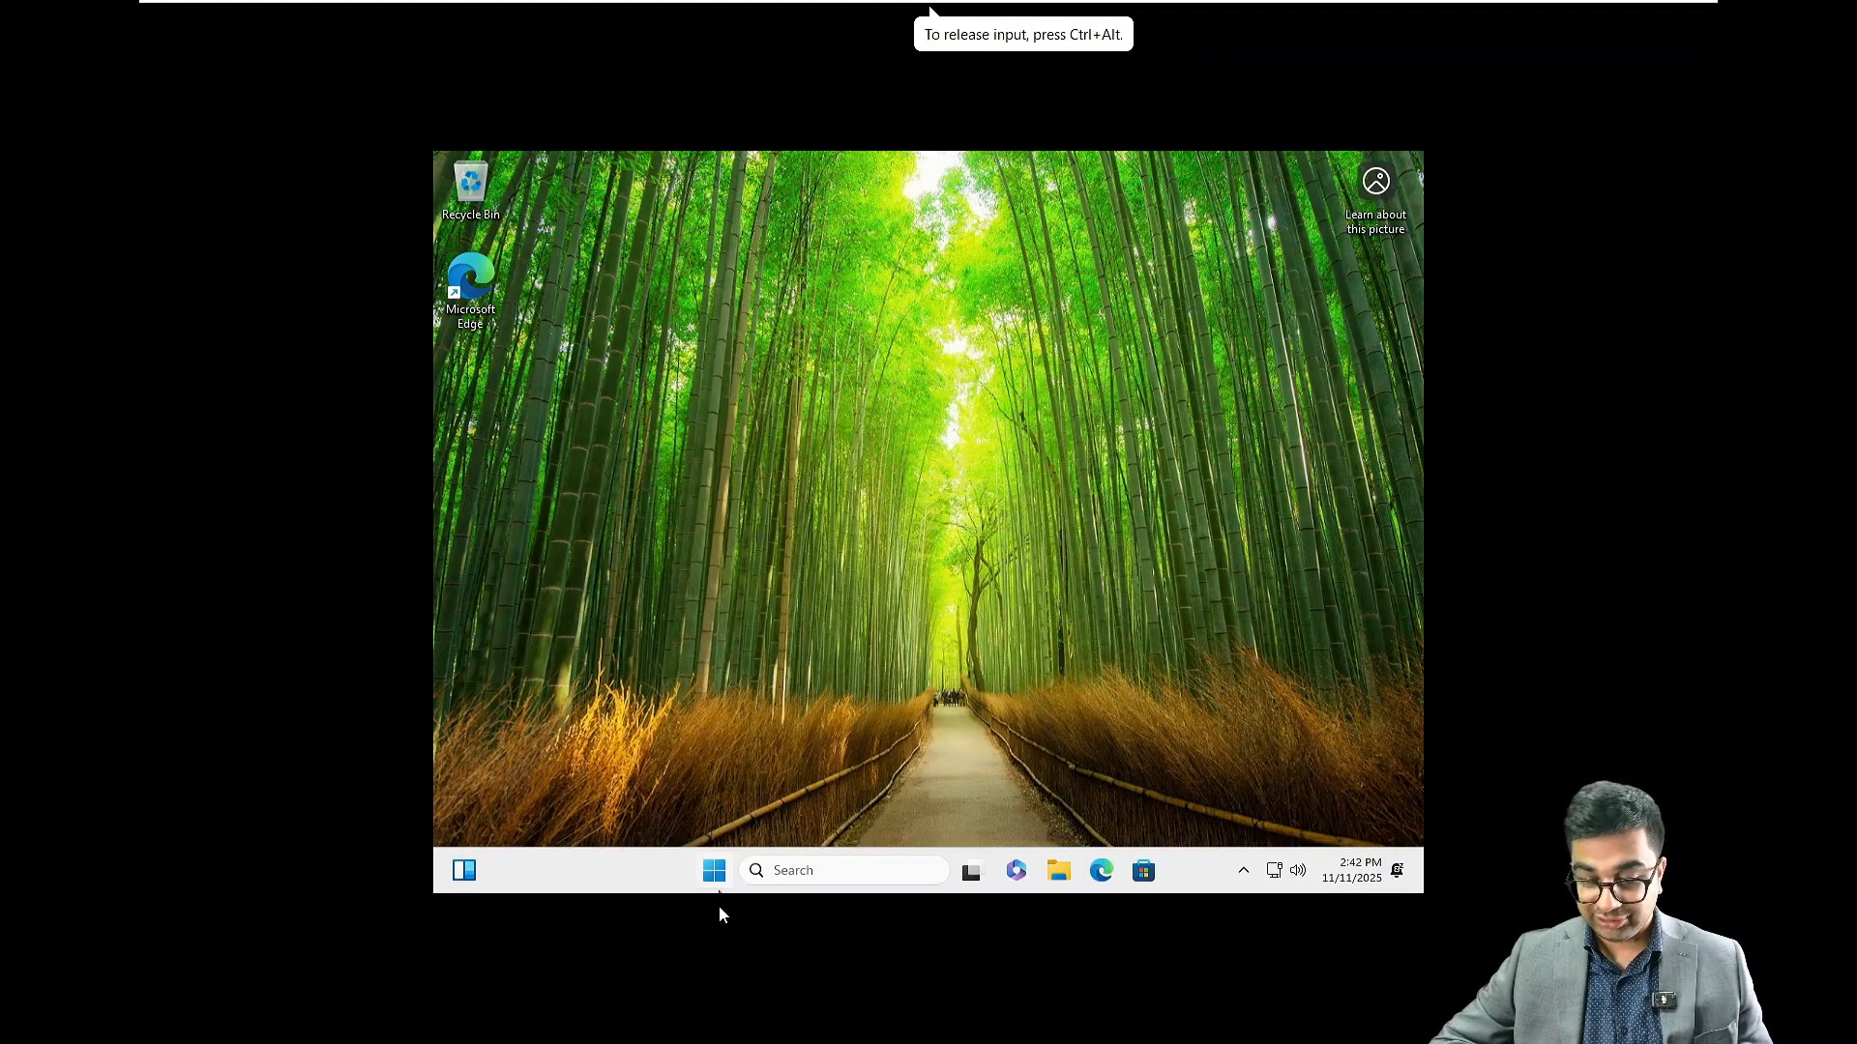
Open This PC's Properties from File Explorer to reach the About page
{"action": "left_click", "coordinate": [716, 869]}
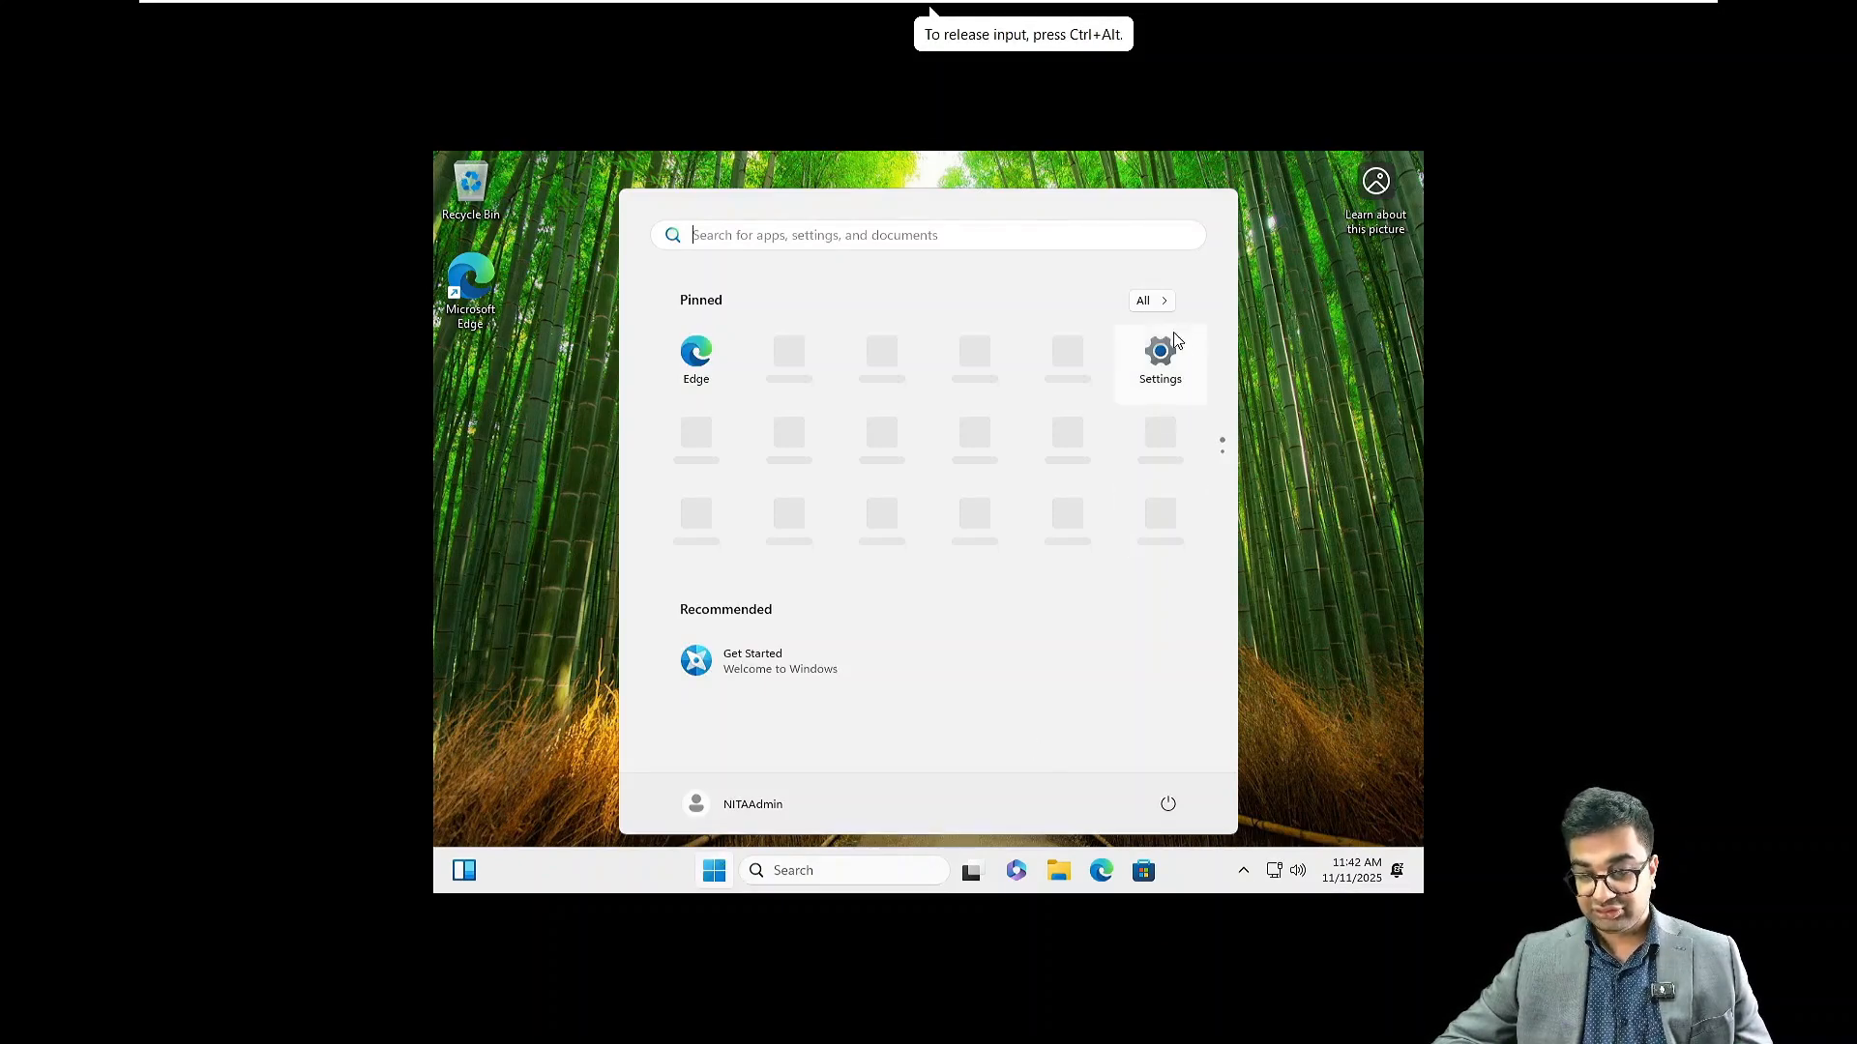
{"action": "left_click", "coordinate": [1059, 867]}
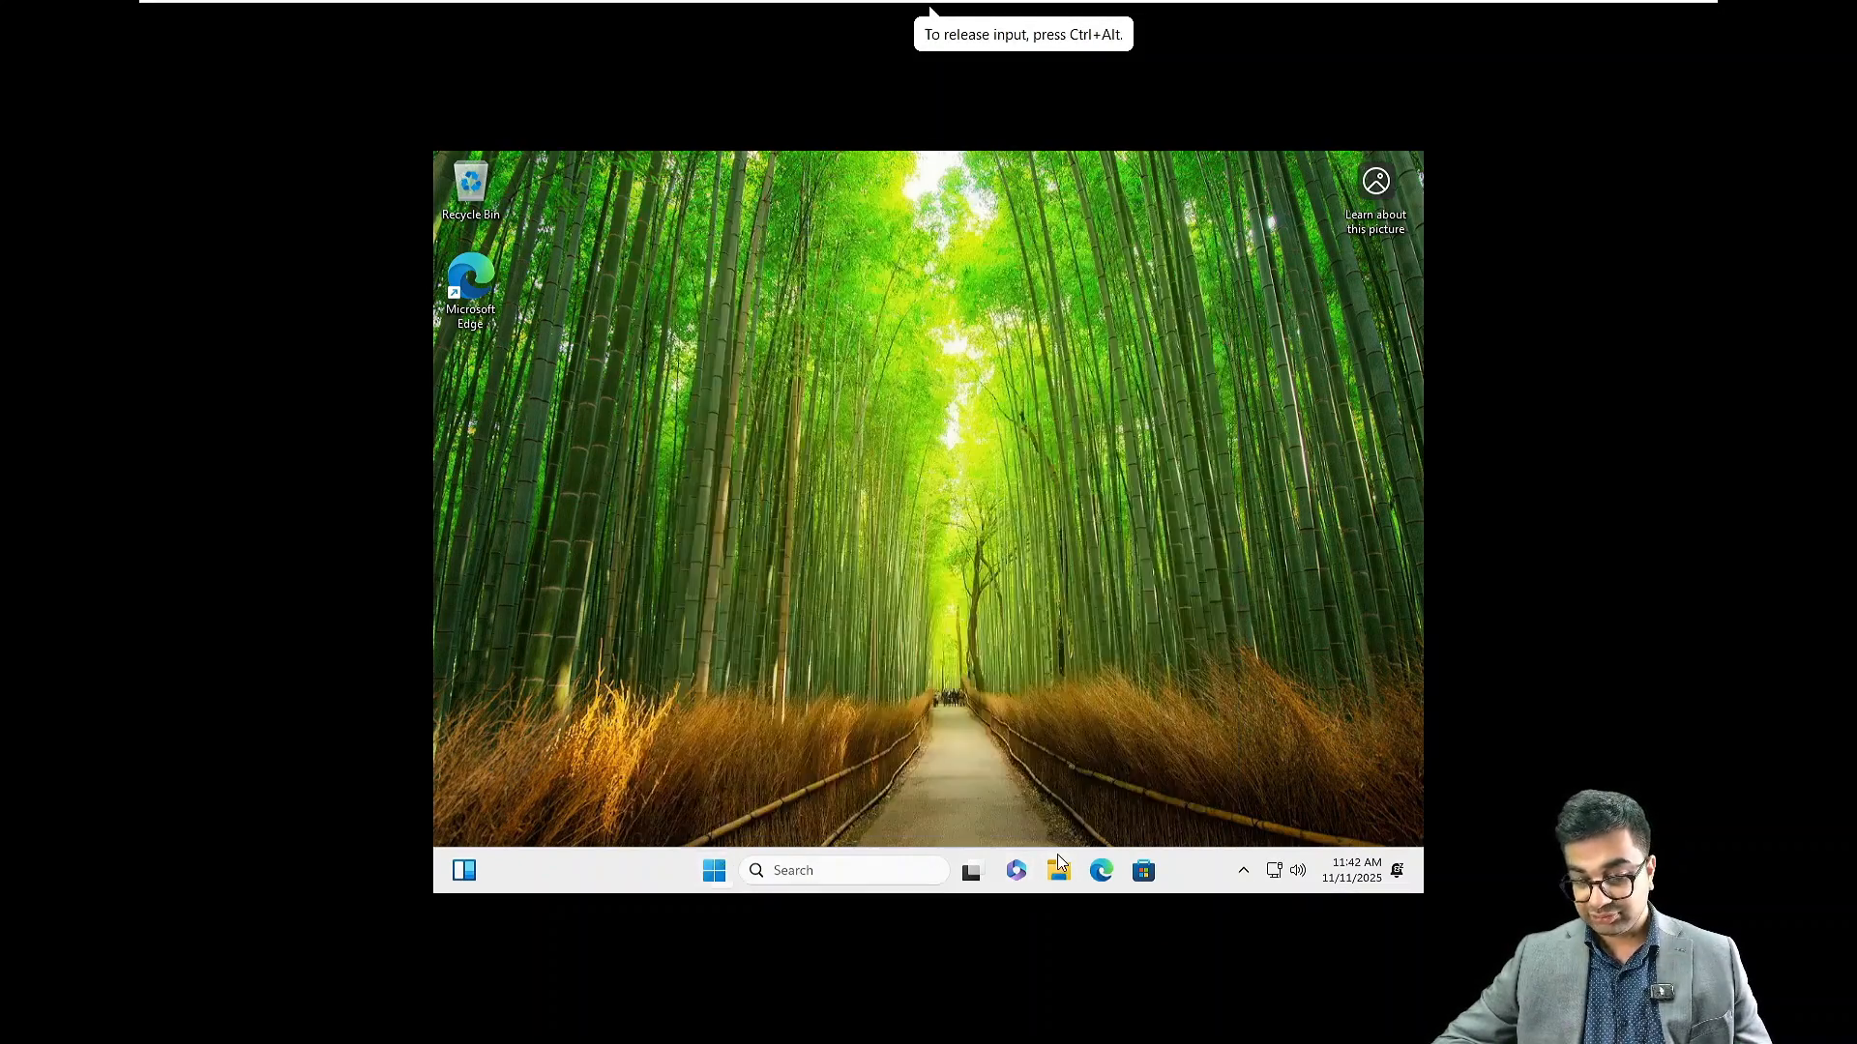
{"action": "left_click", "coordinate": [1060, 865]}
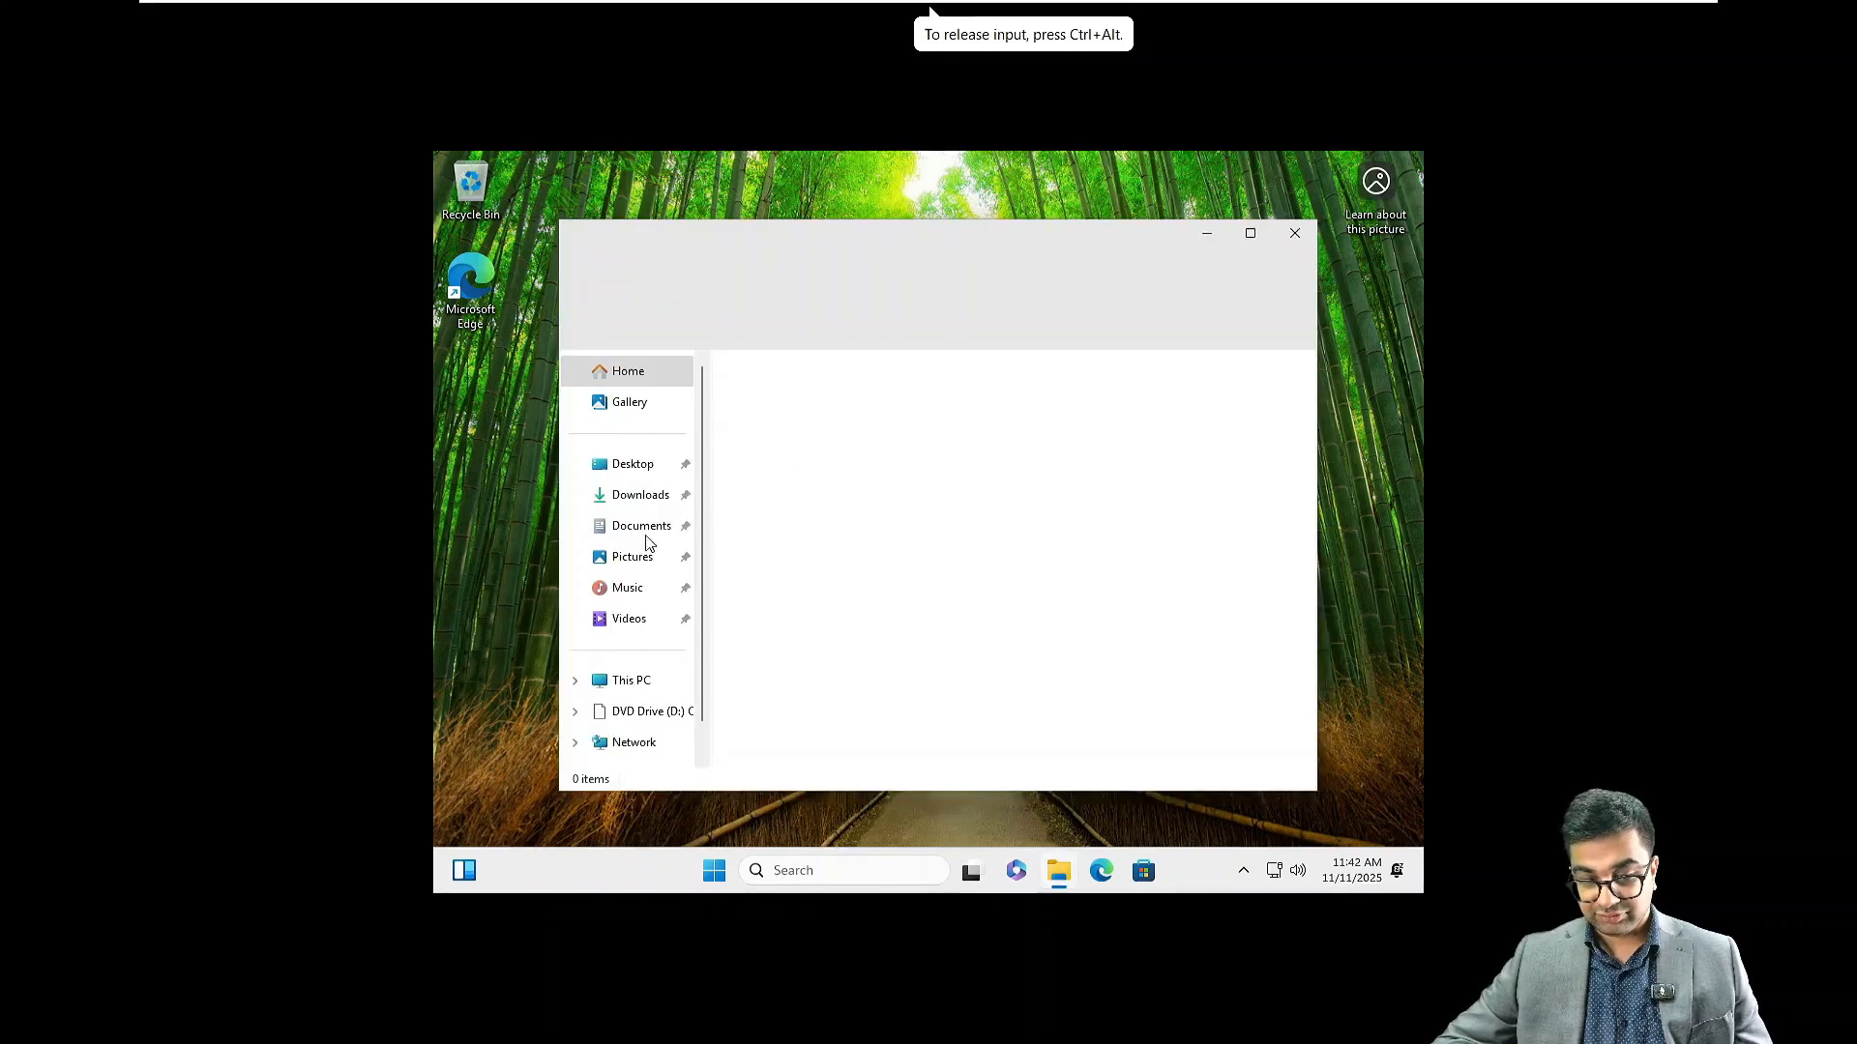
{"action": "right_click", "coordinate": [624, 682]}
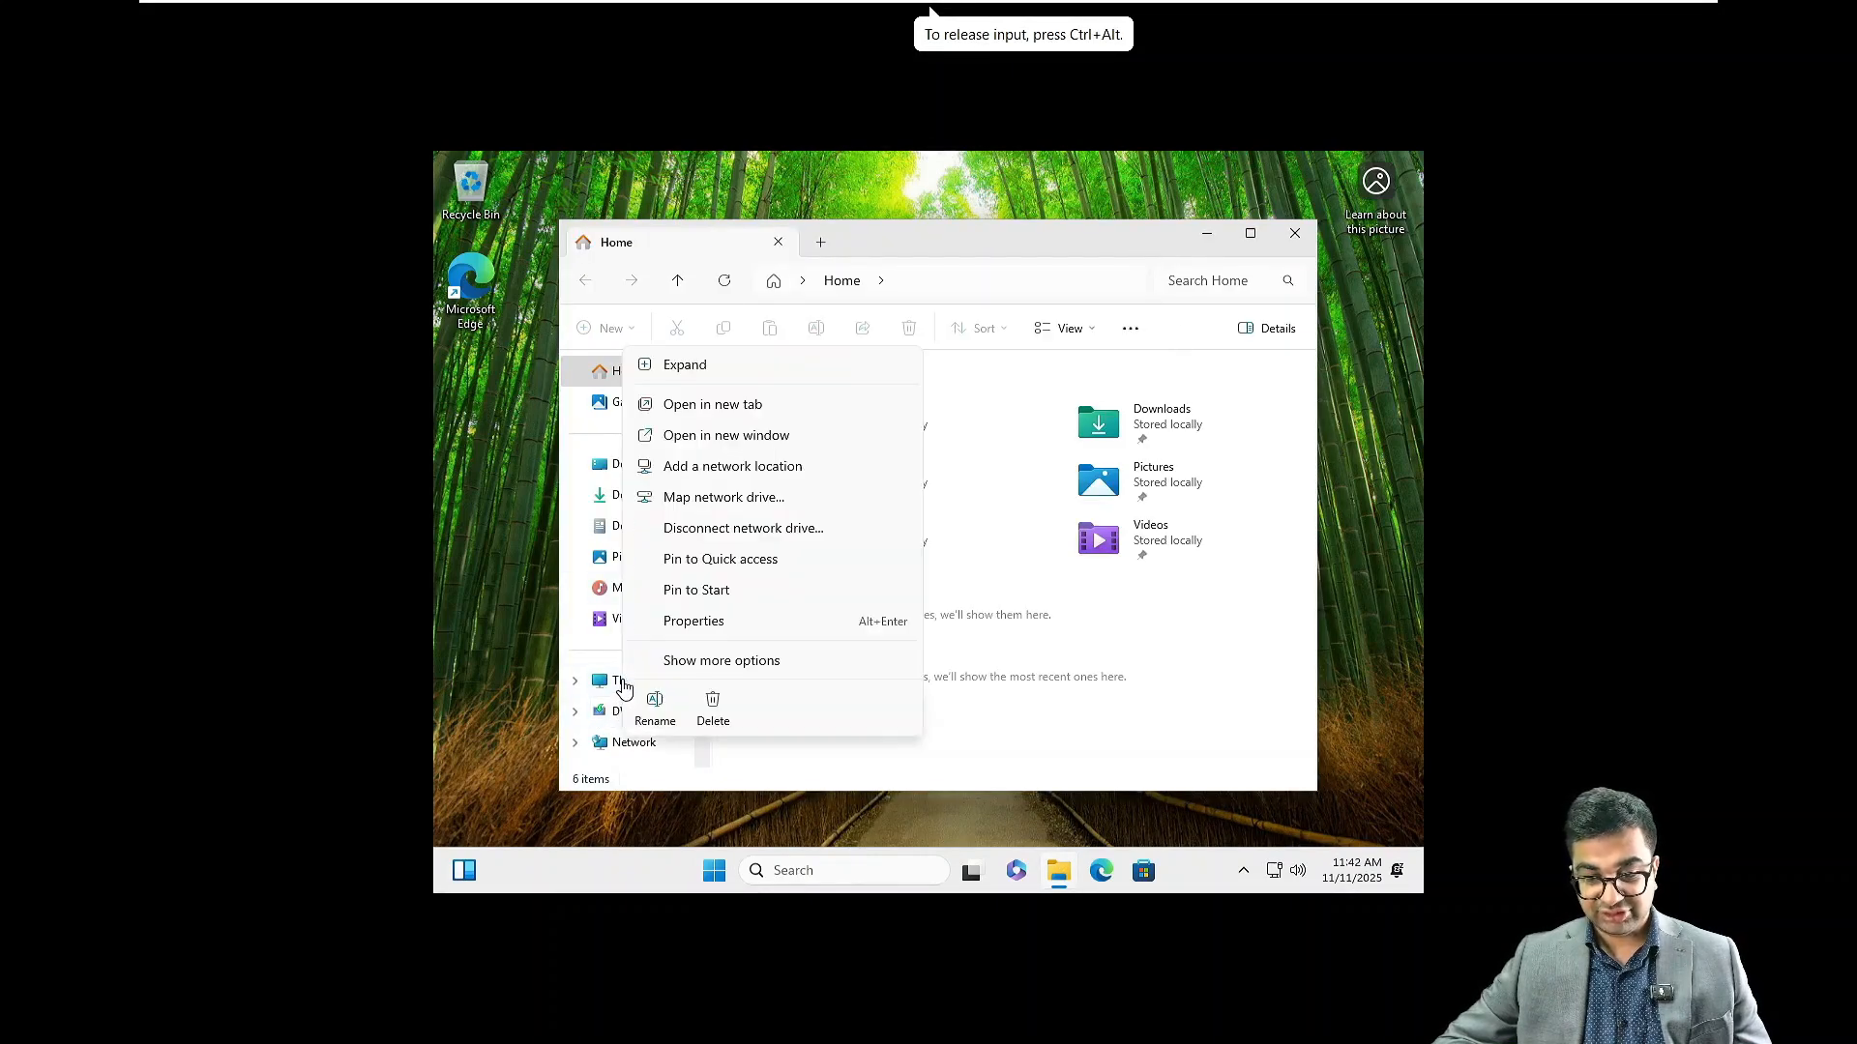
{"action": "left_click", "coordinate": [734, 622]}
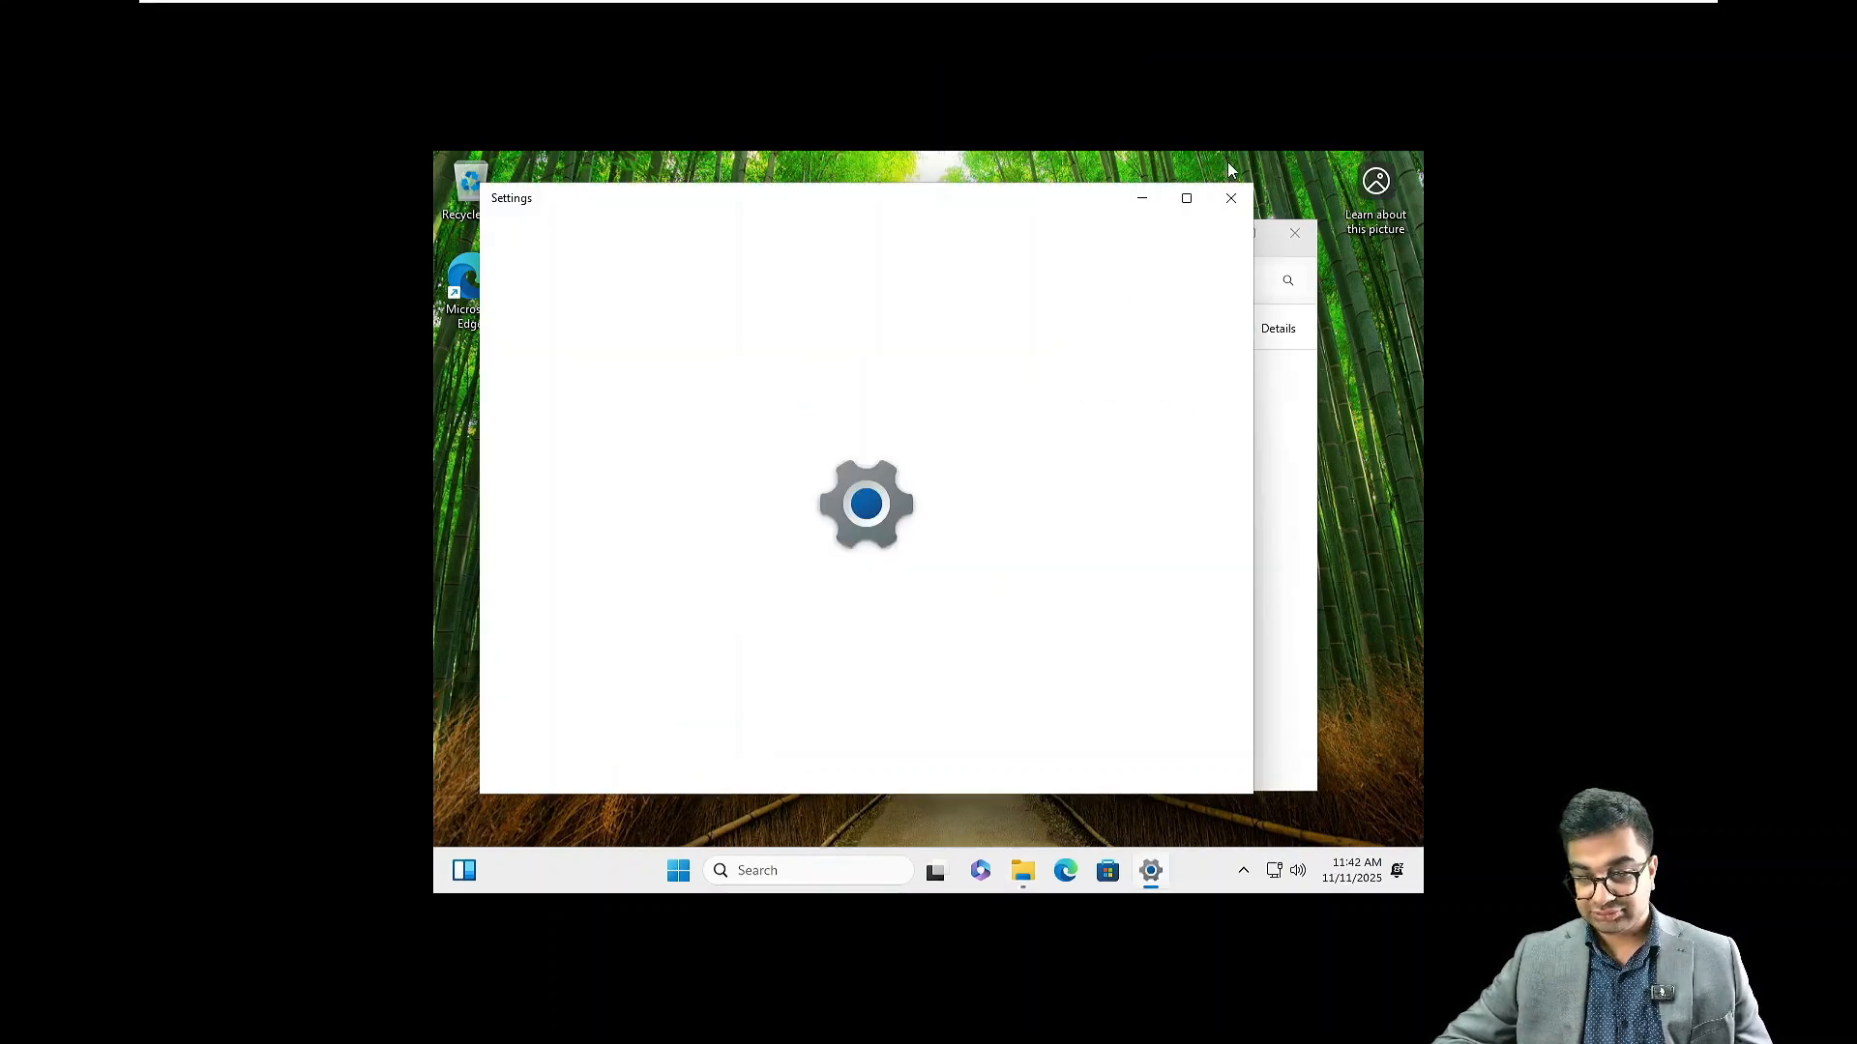
{"action": "left_click", "coordinate": [1186, 202]}
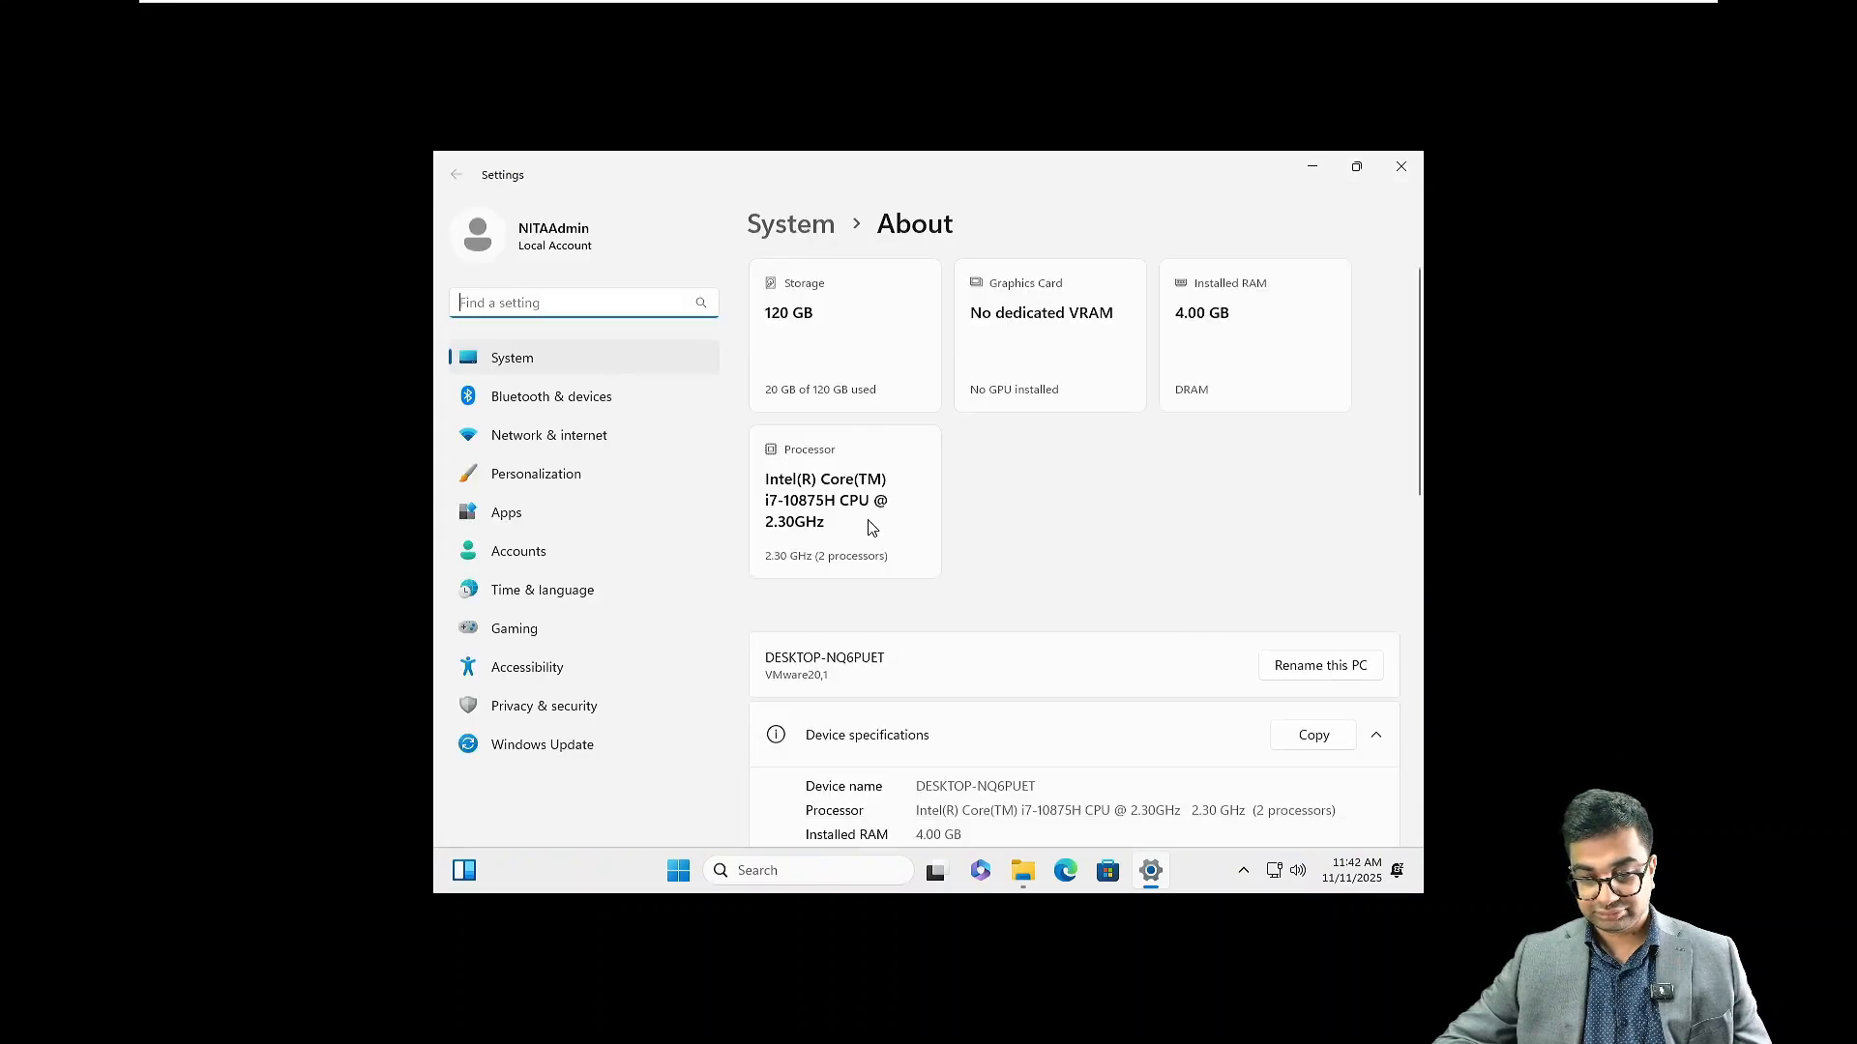
{"action": "scroll", "coordinate": [1144, 577], "scroll_direction": "down", "scroll_amount": 5}
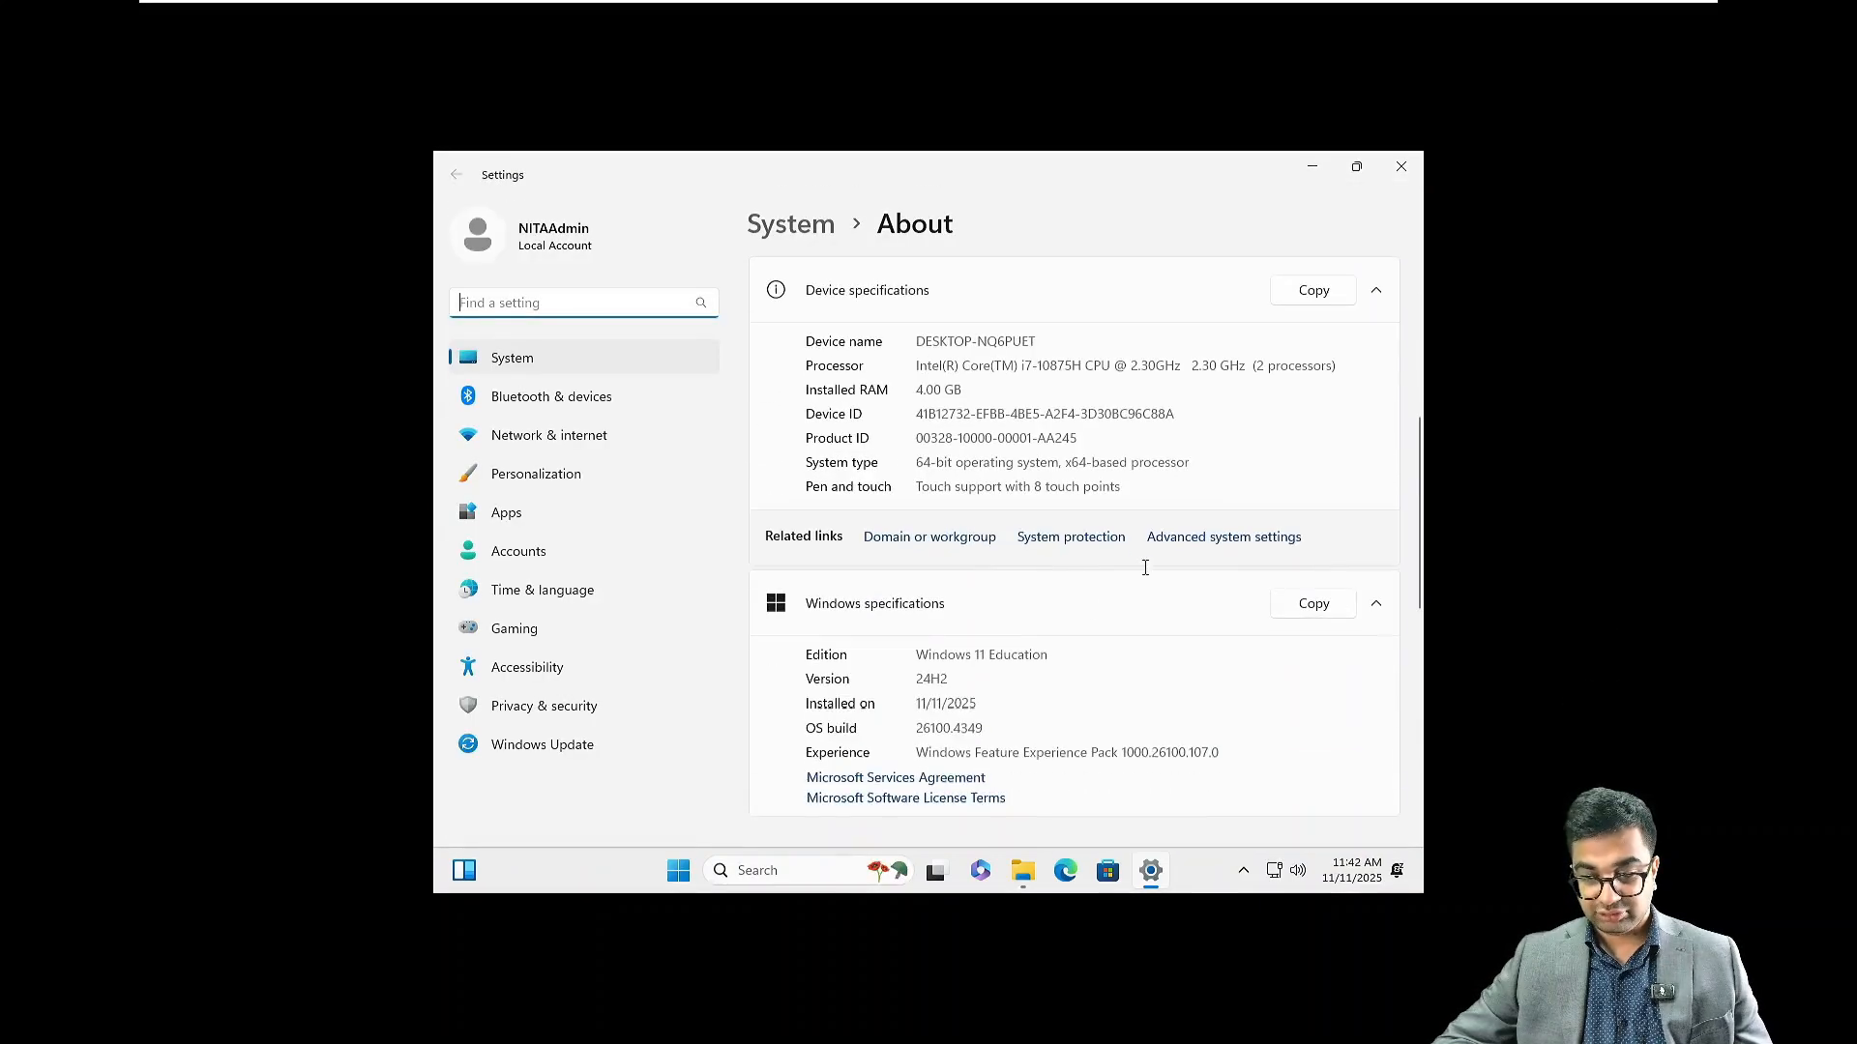
Change the computer name to NITAWKST01 and restart now to apply it
{"action": "left_click", "coordinate": [944, 539]}
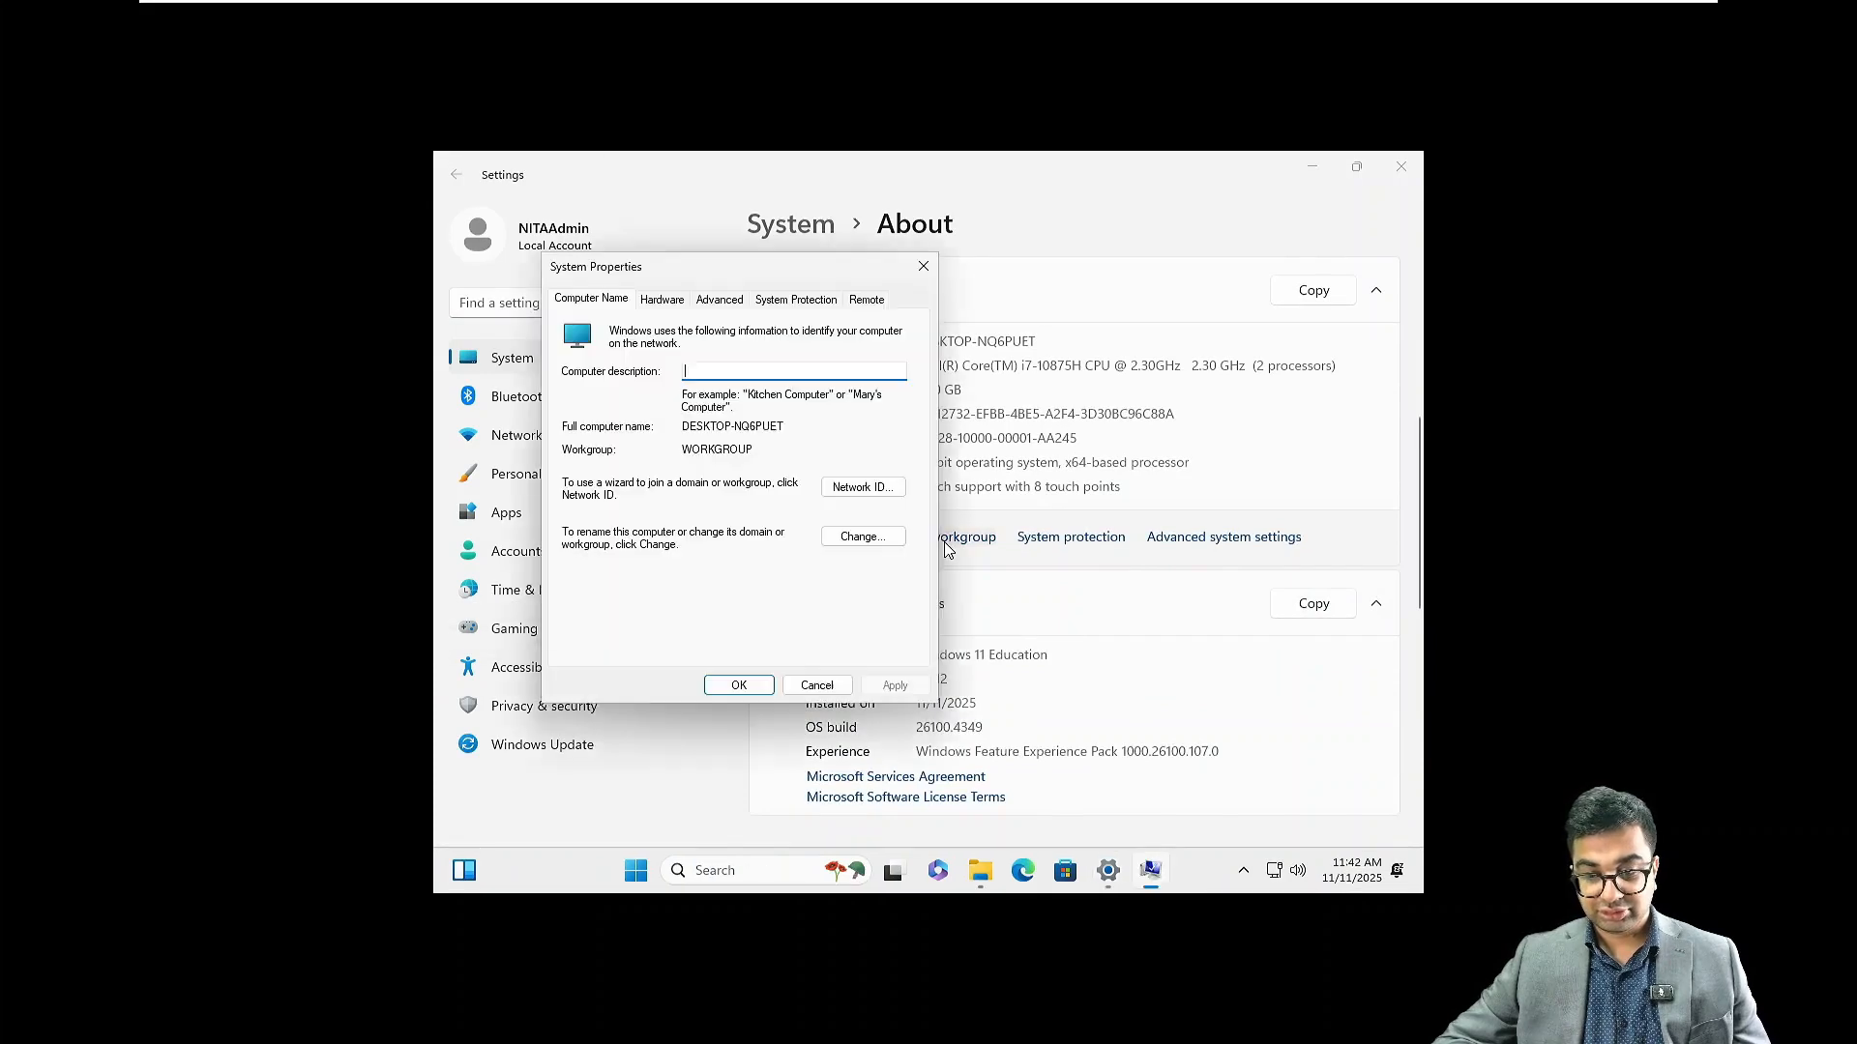
{"action": "left_click", "coordinate": [862, 536]}
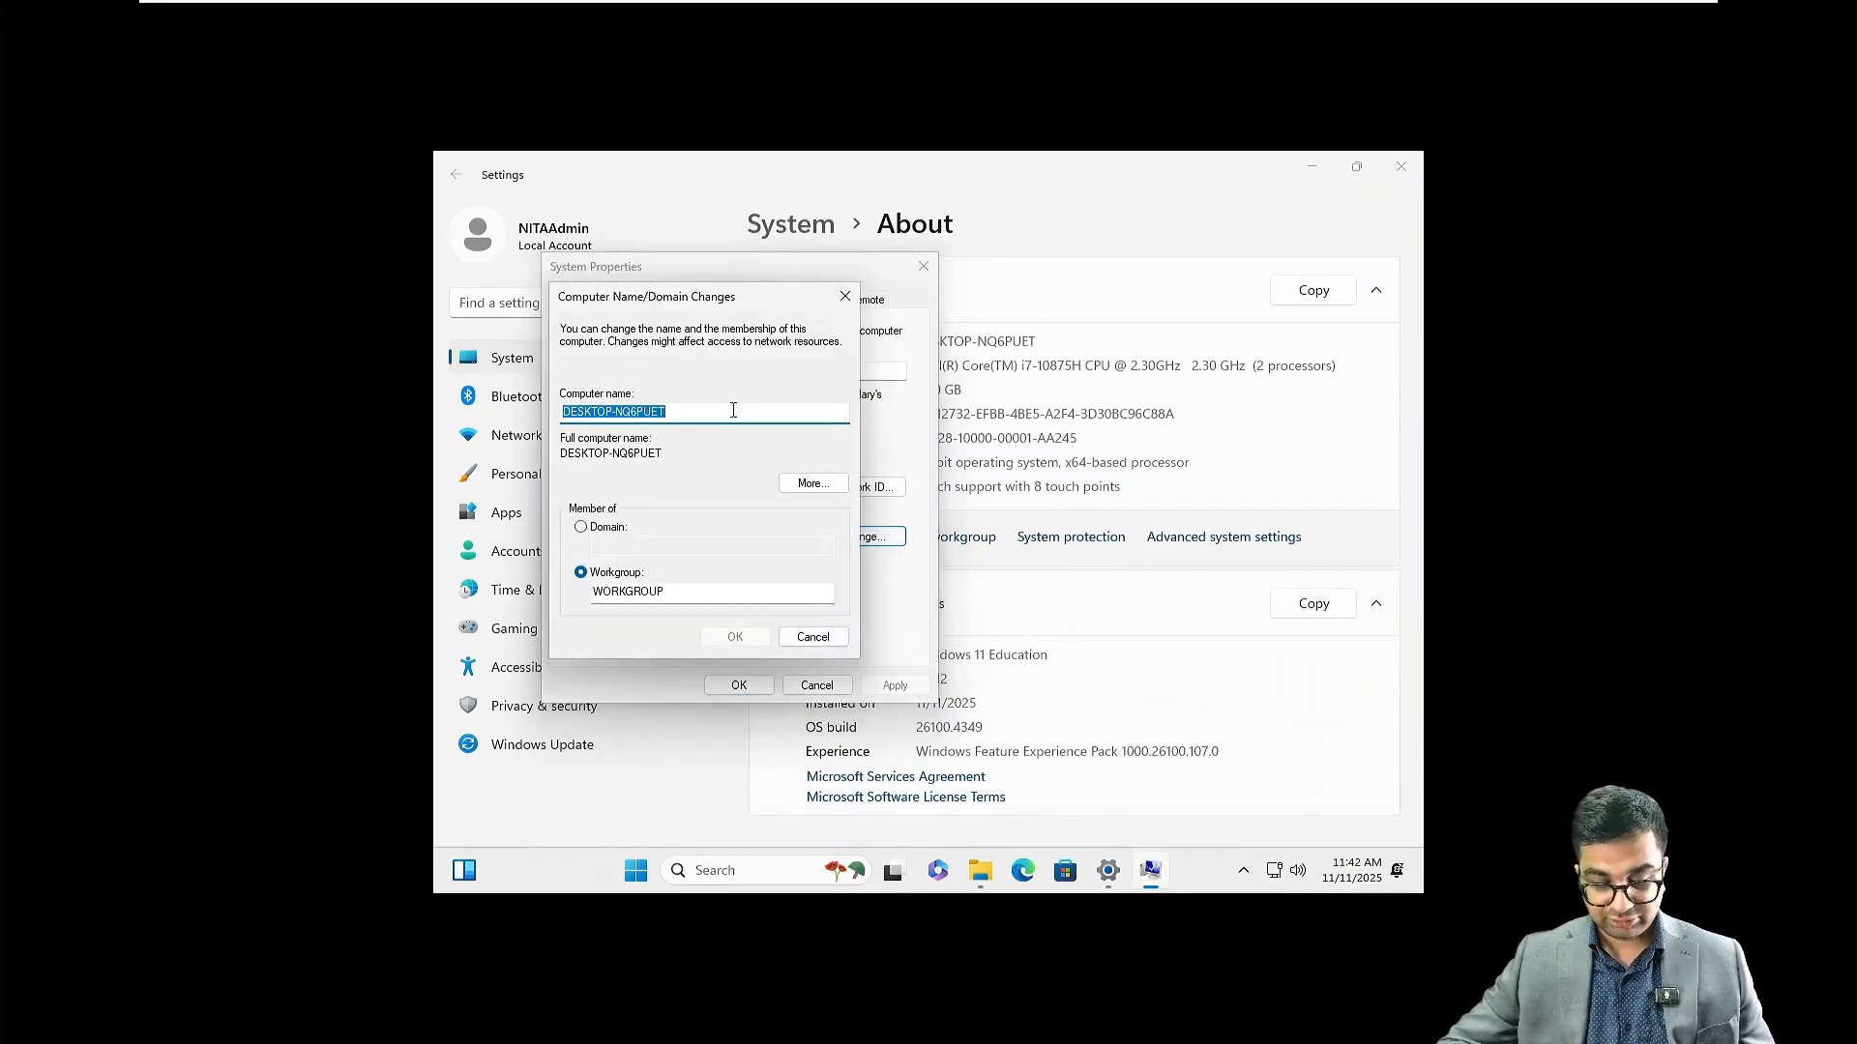
{"action": "type", "text": "NITAWKST01"}
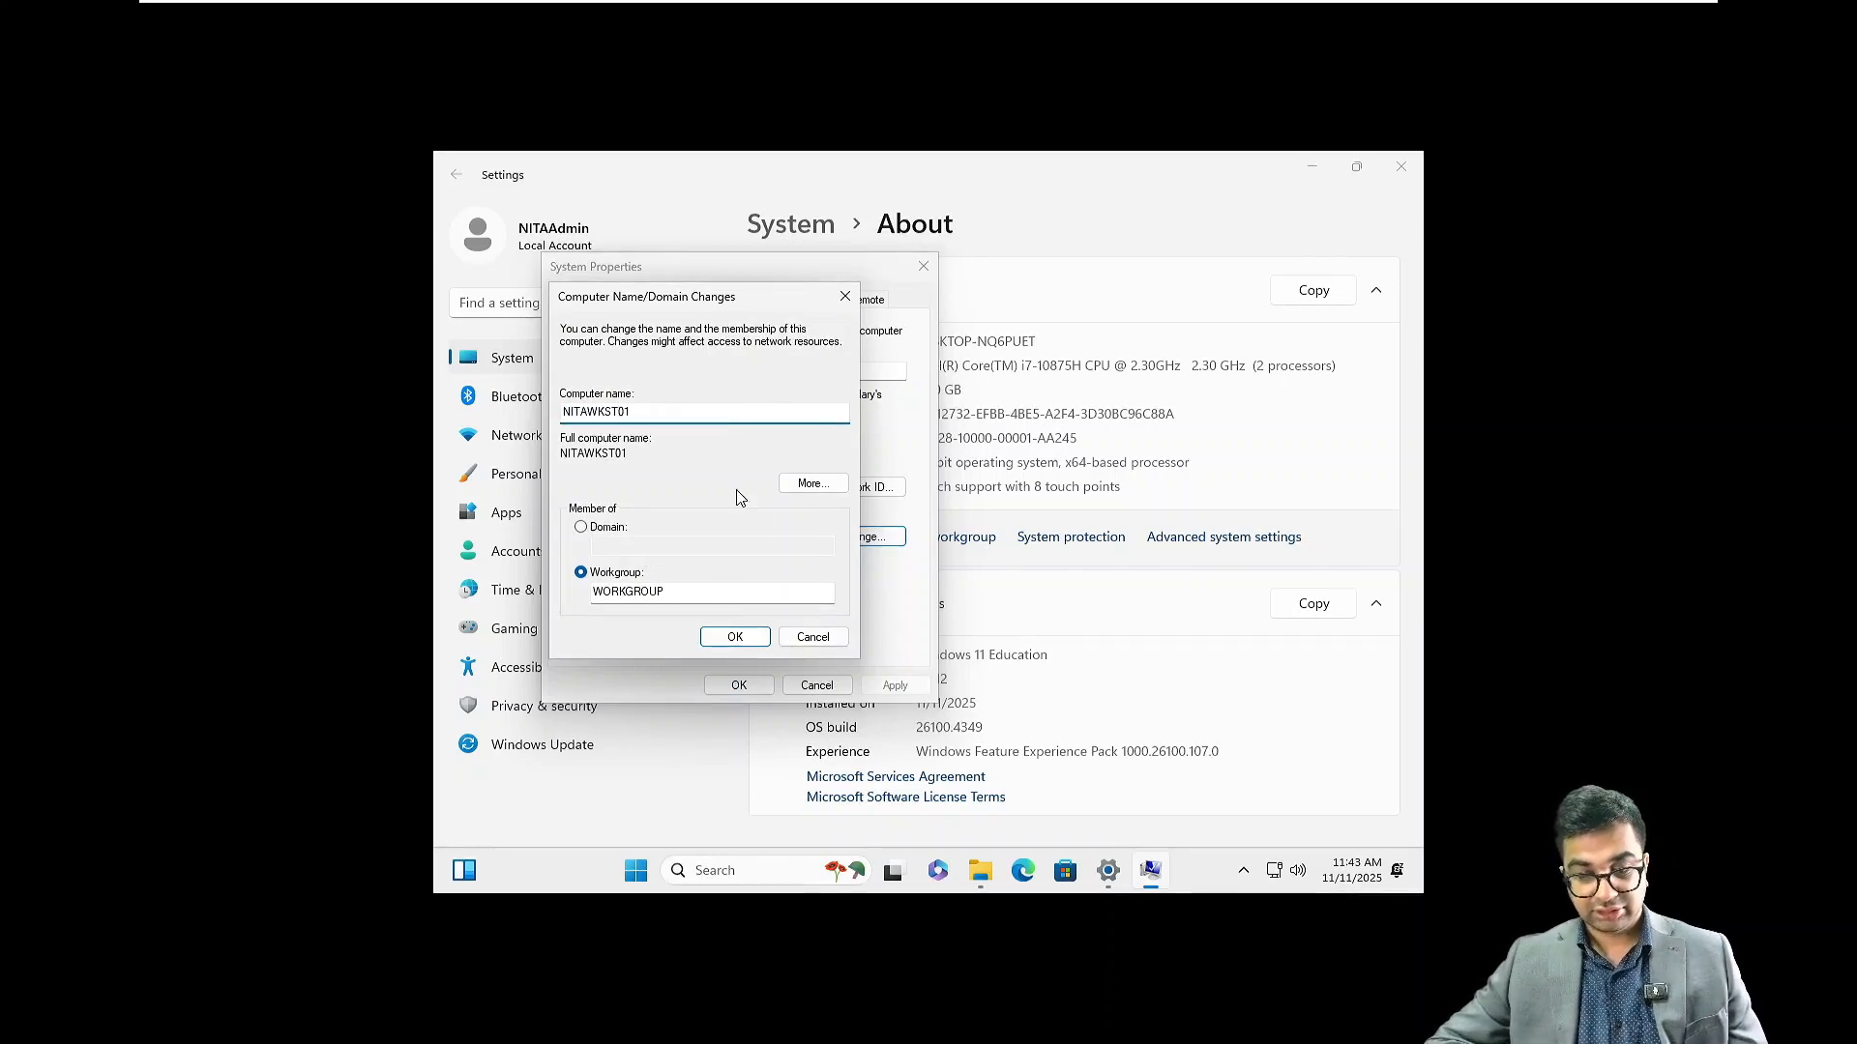
{"action": "left_click", "coordinate": [724, 636]}
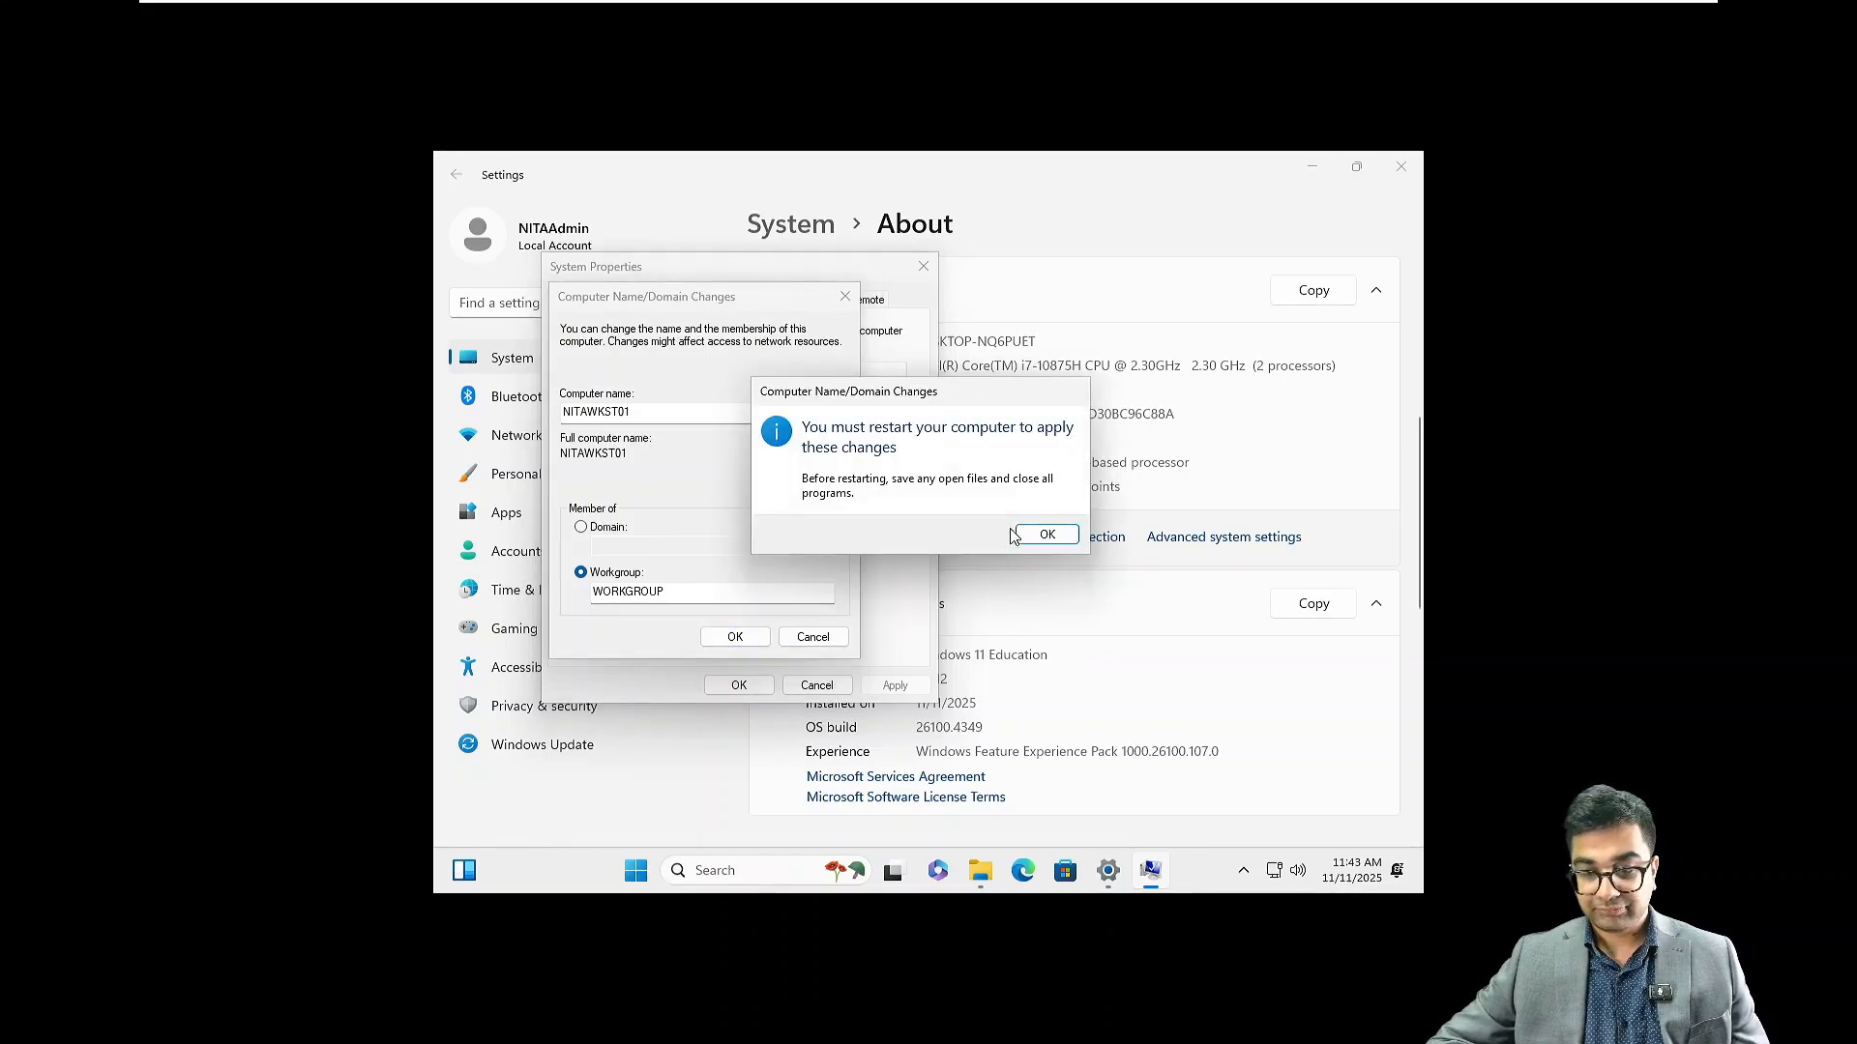
{"action": "left_click", "coordinate": [1047, 535]}
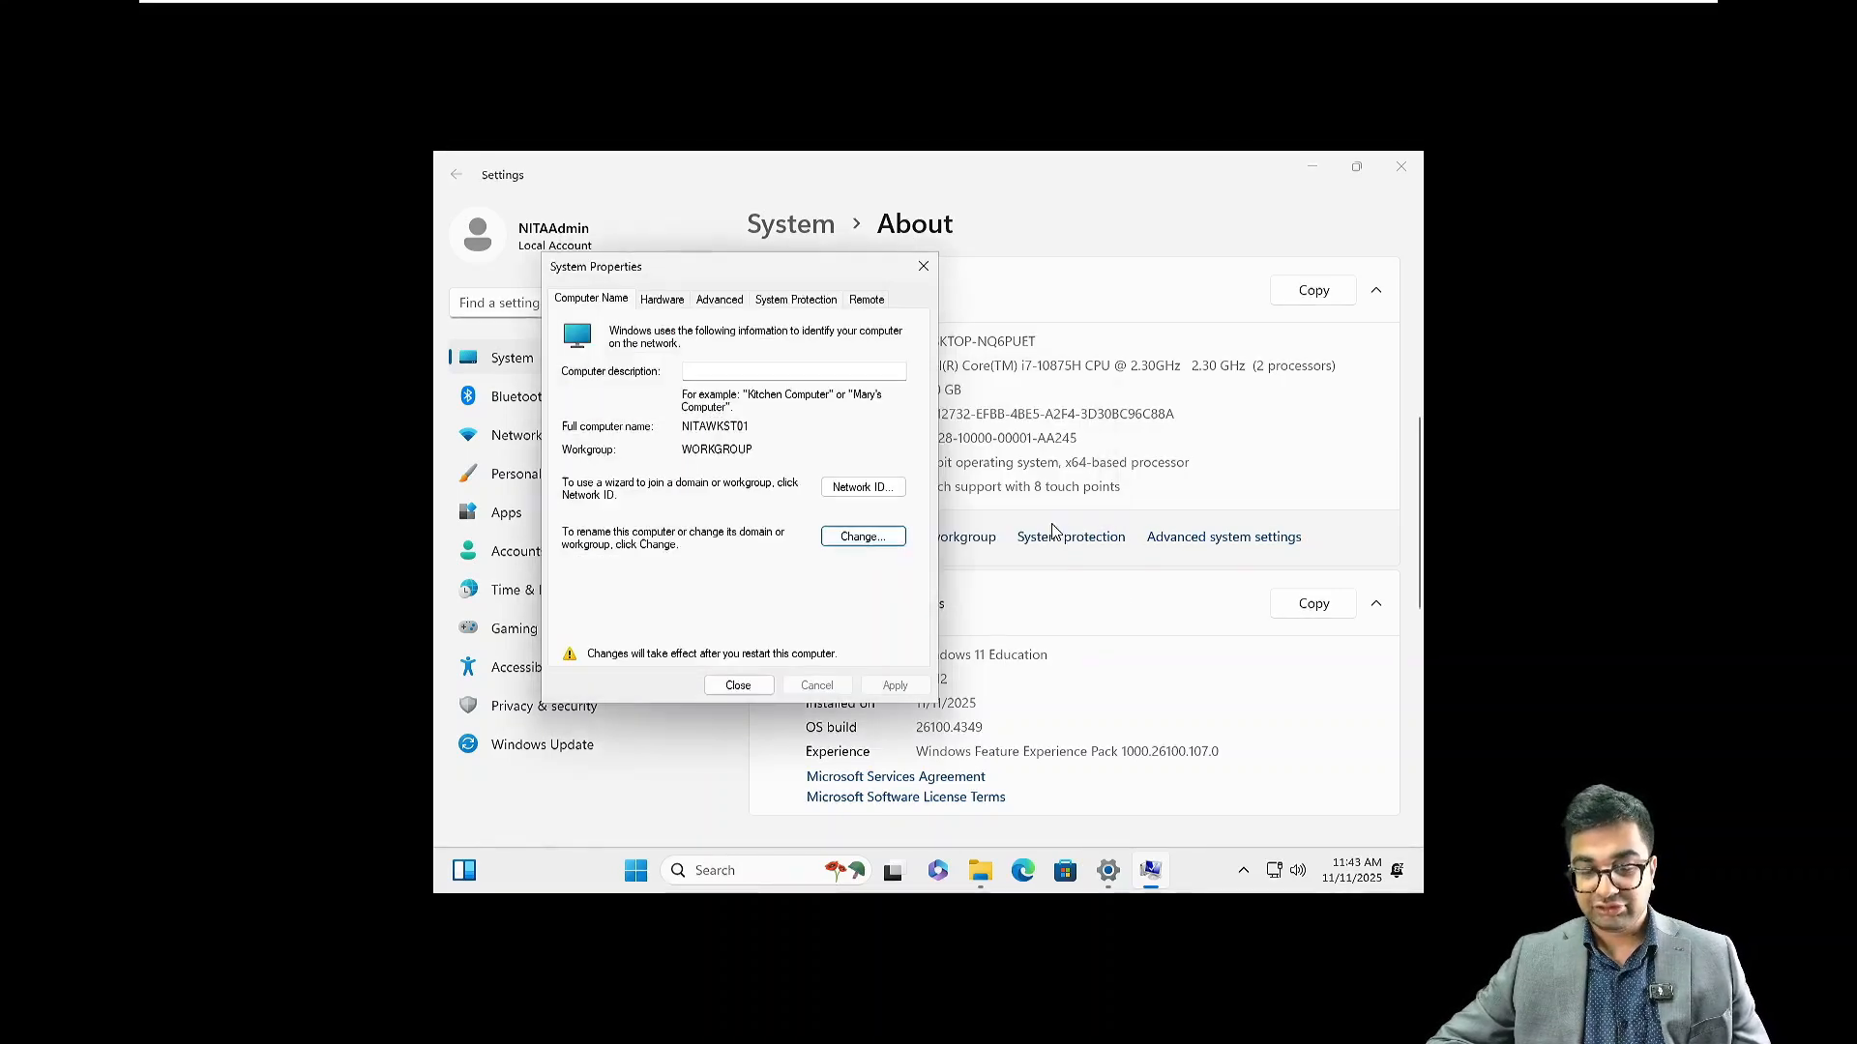
{"action": "left_click", "coordinate": [744, 687]}
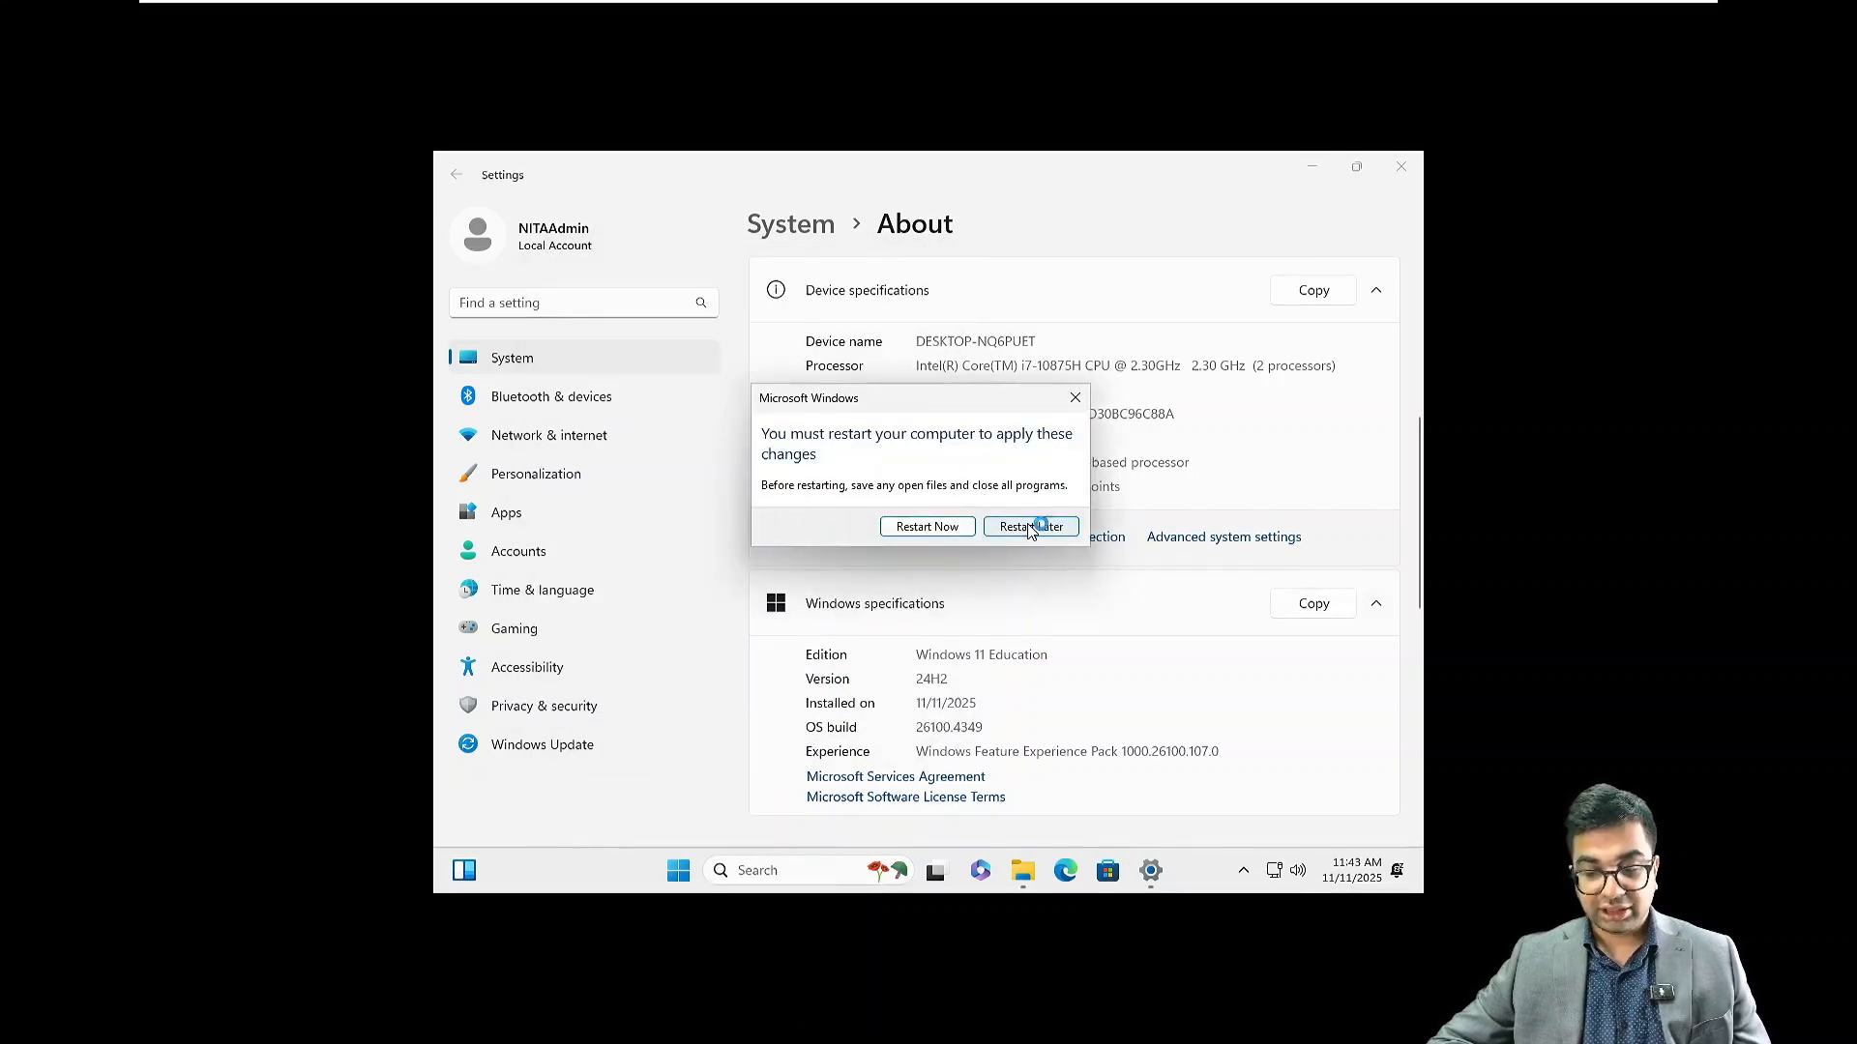
{"action": "left_click", "coordinate": [931, 527]}
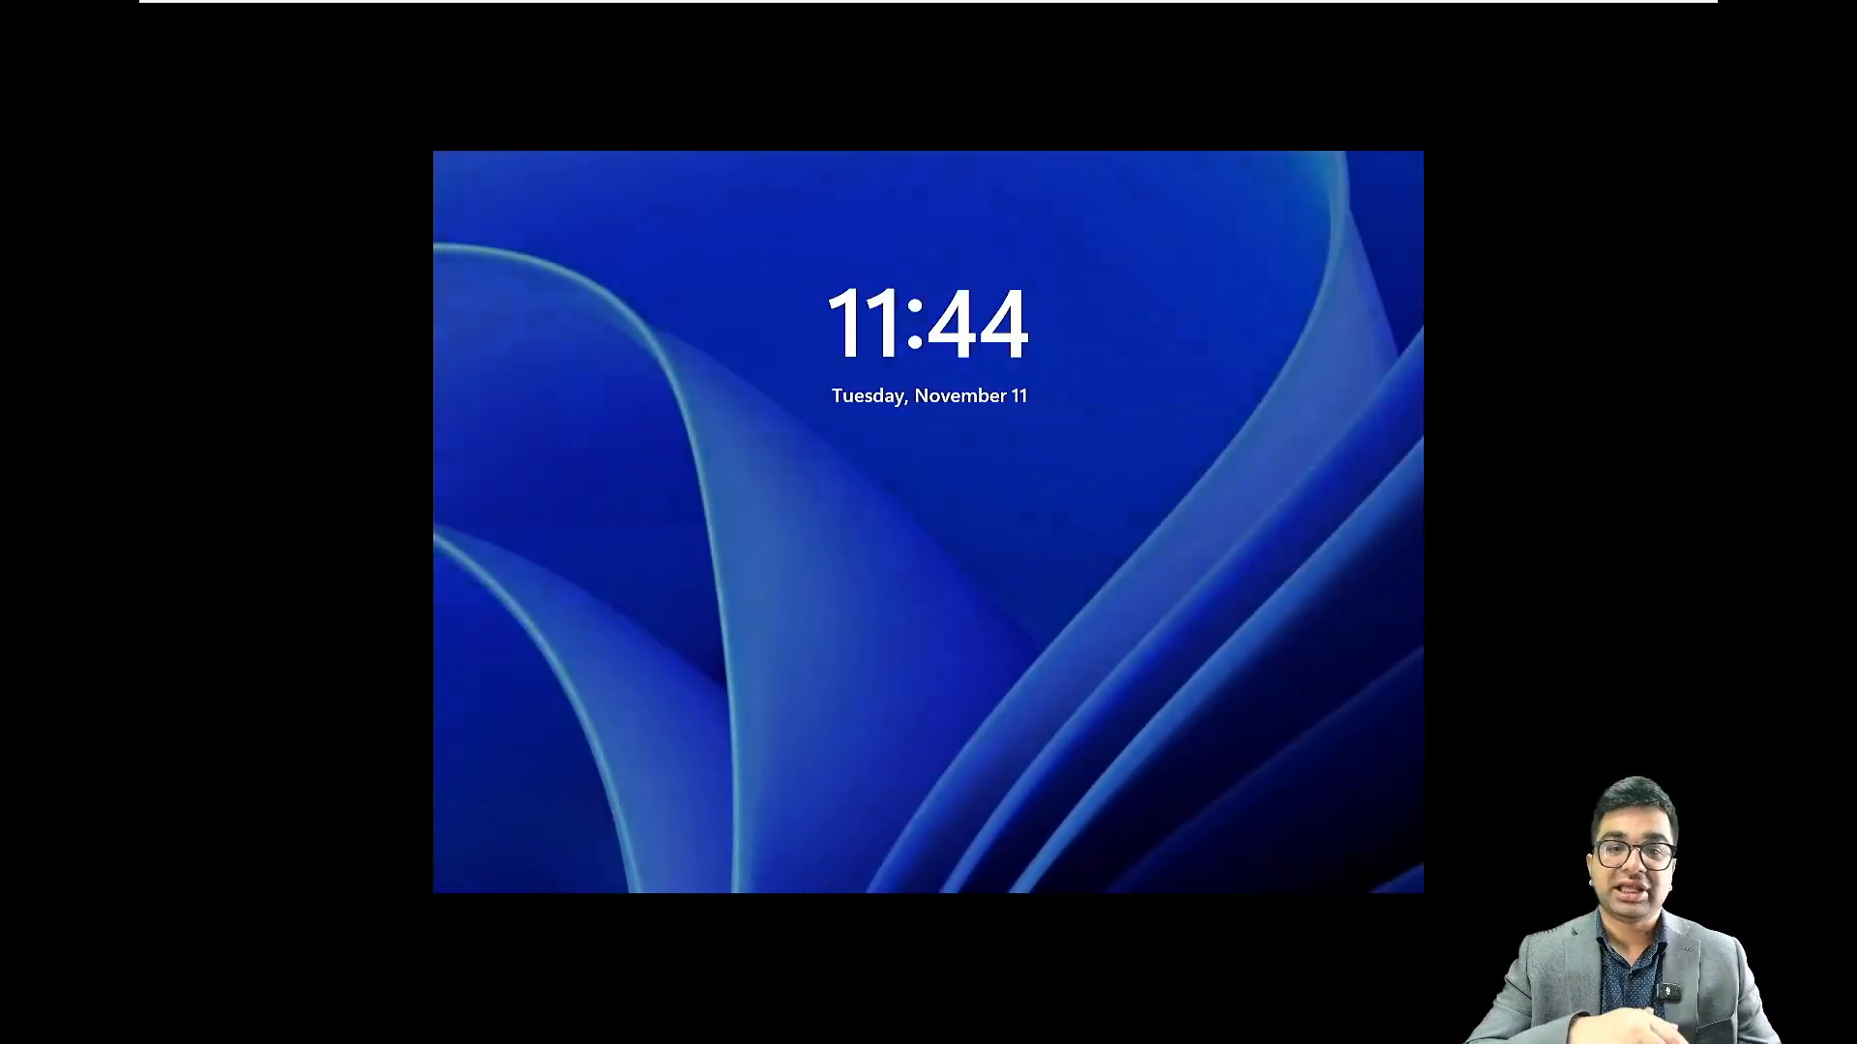
Sign in to the local account with its password and capture input in the VM console
{"action": "key", "text": "Return"}
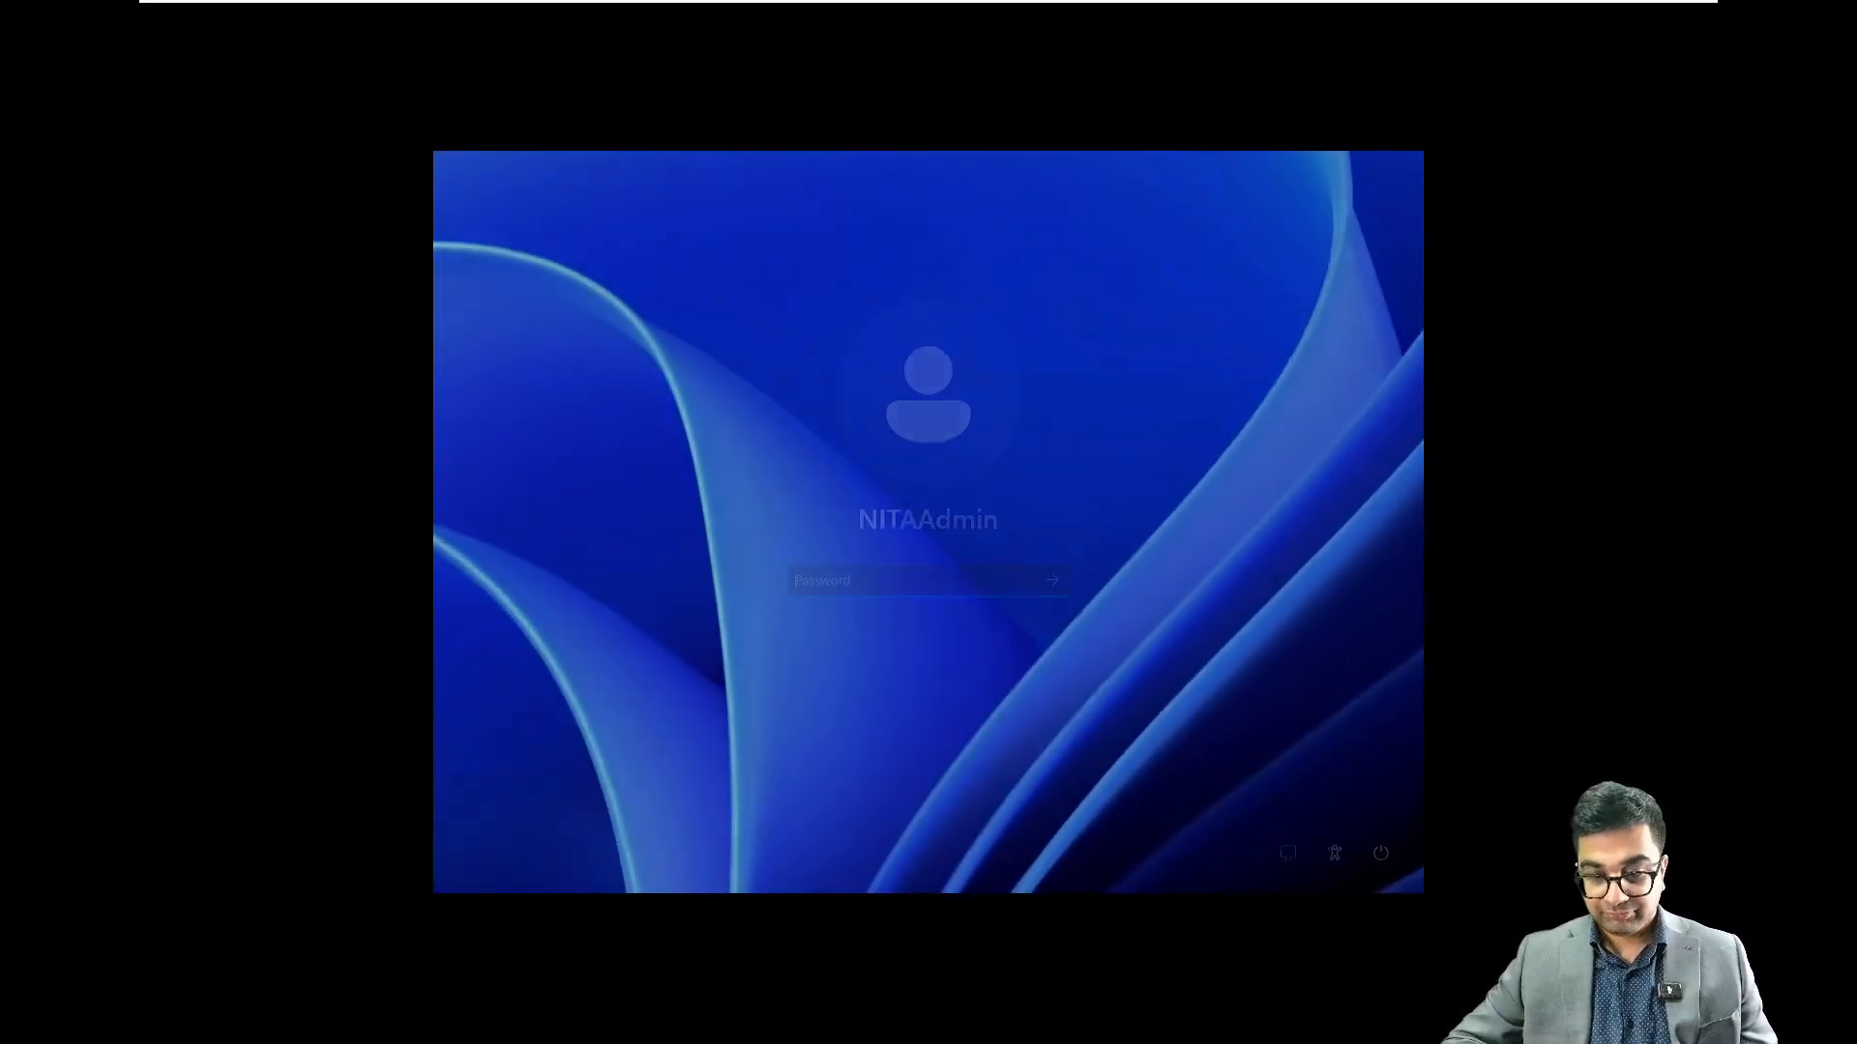
{"action": "type", "text": "••••••"}
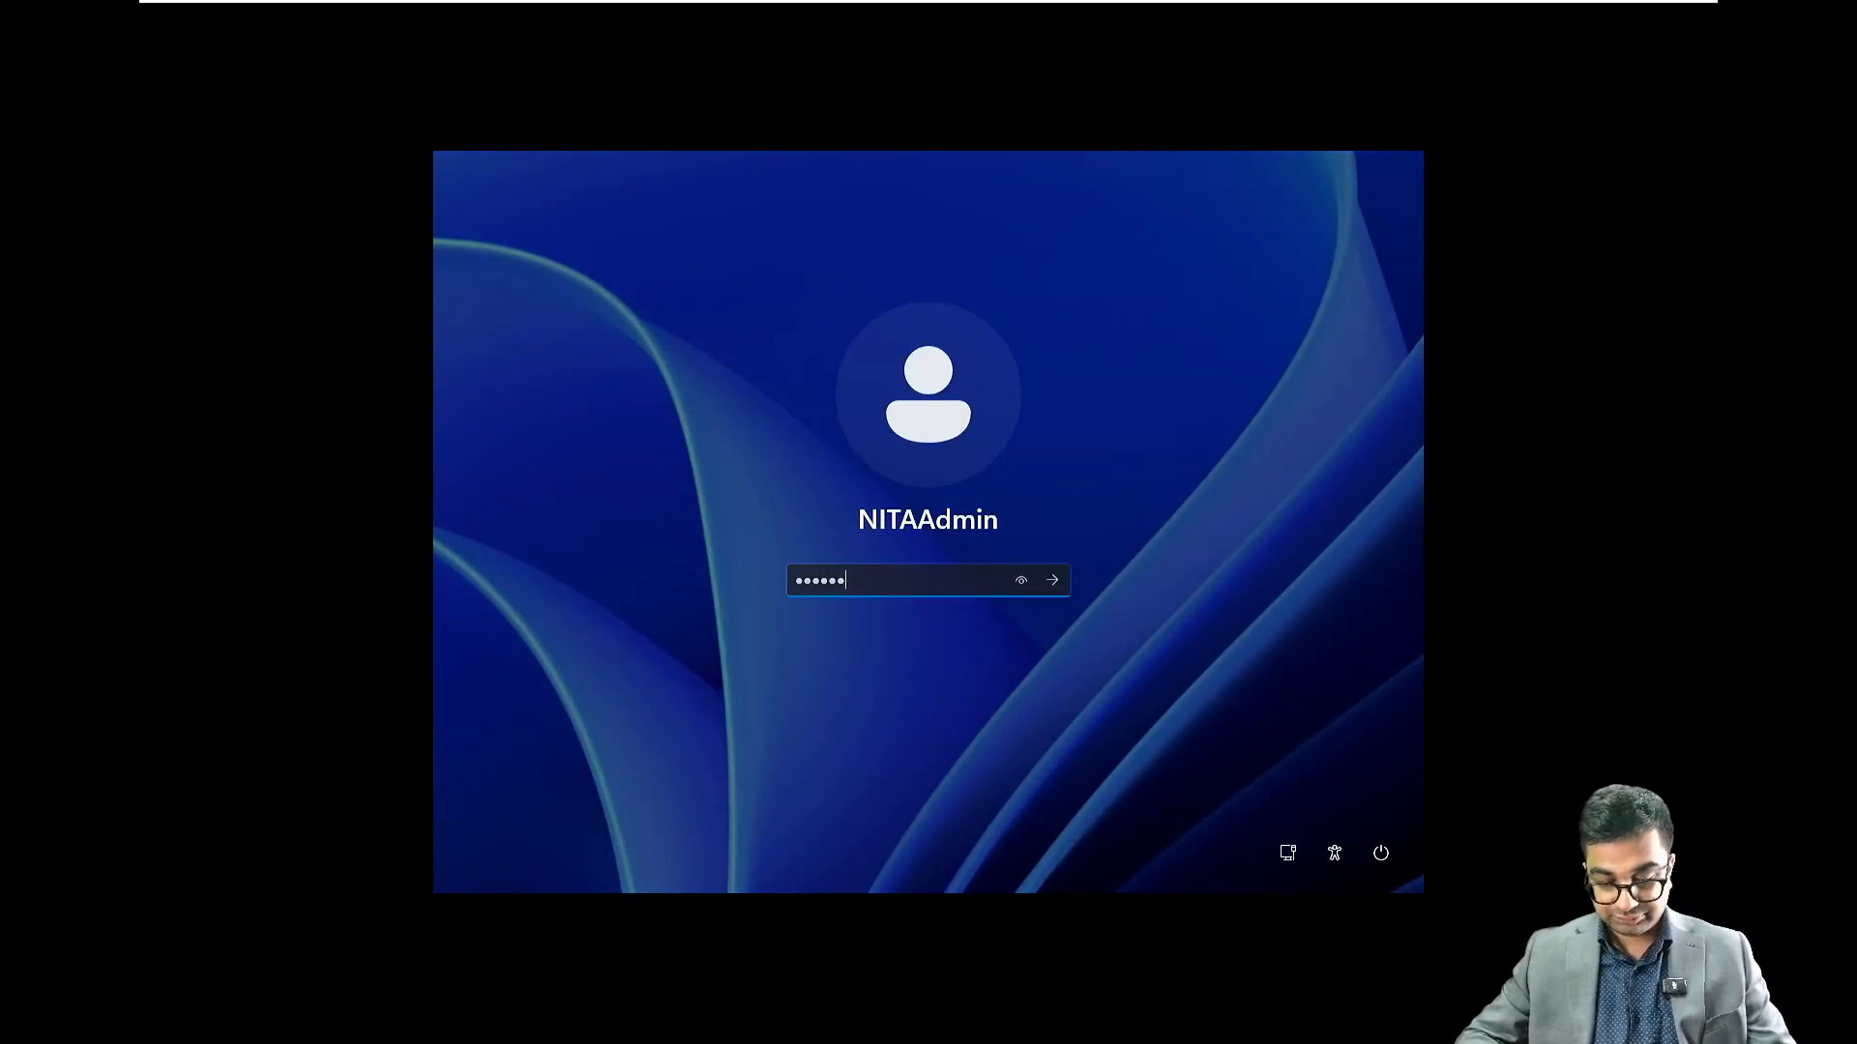
{"action": "type", "text": "••••••"}
{"action": "key", "text": "Return"}
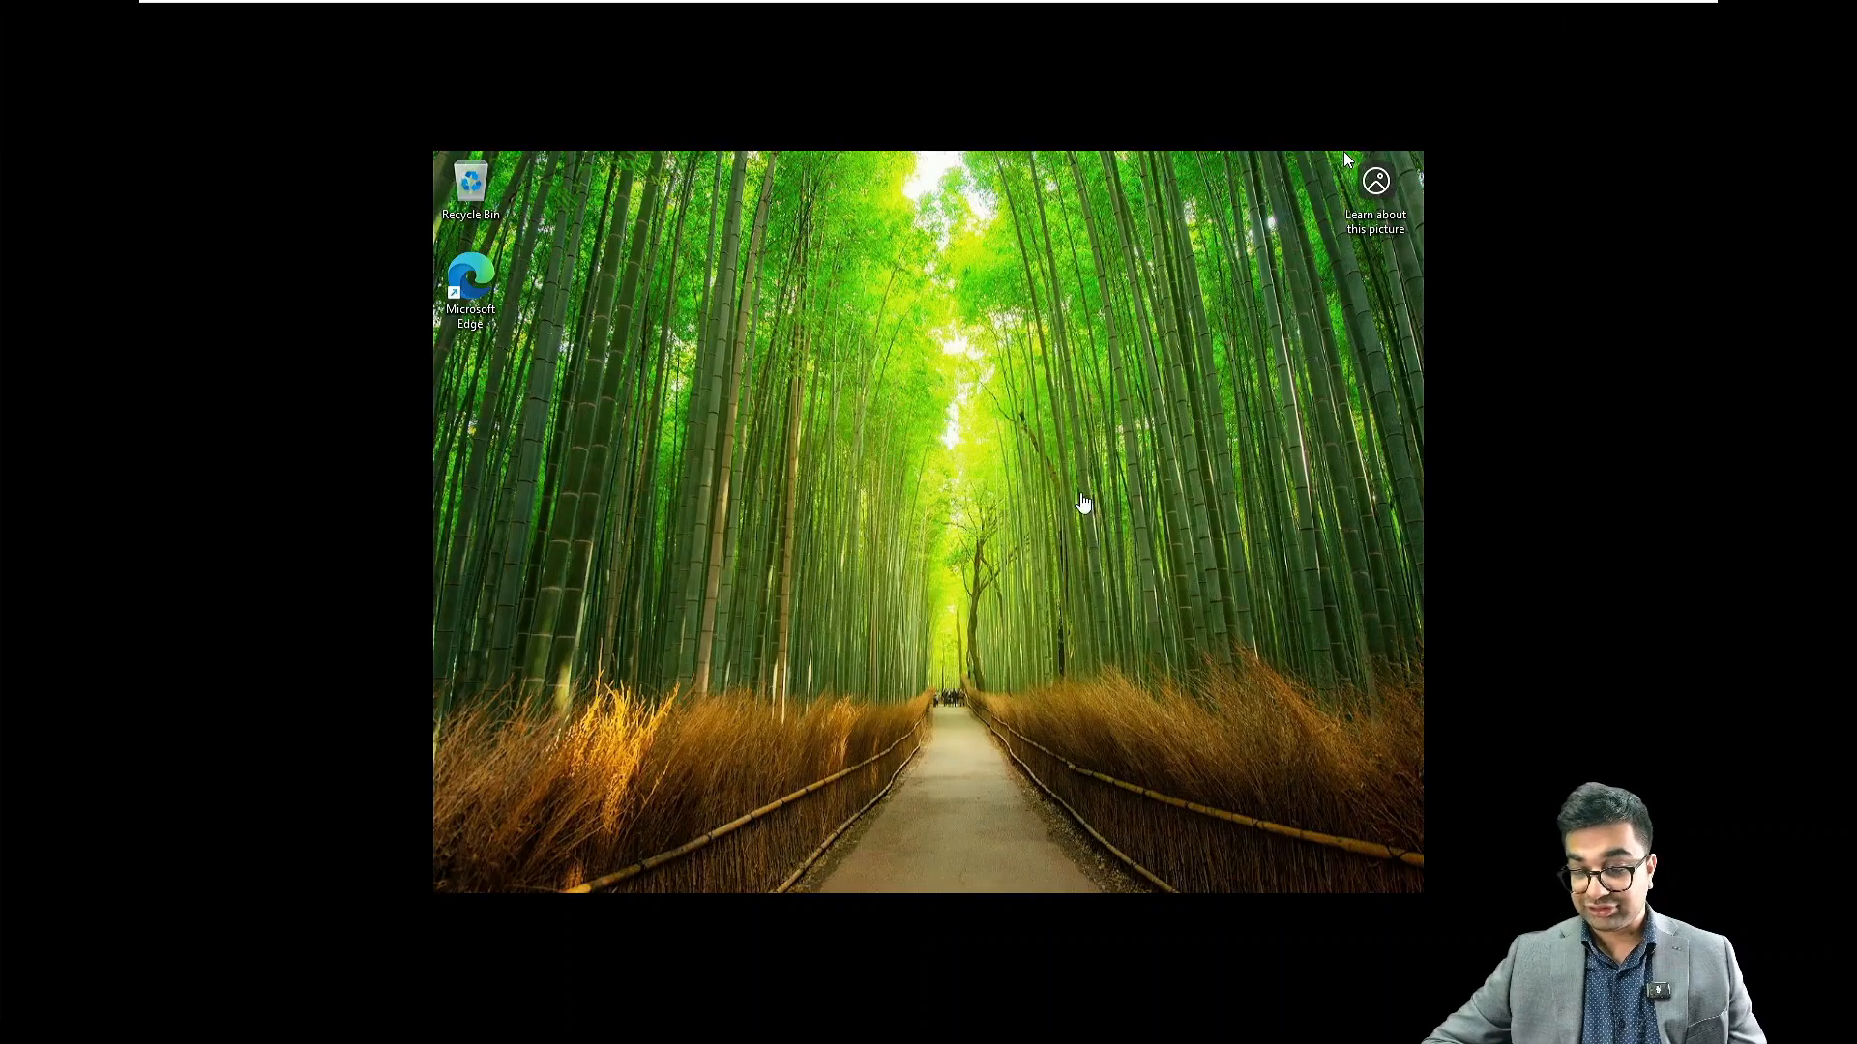
{"action": "left_click", "coordinate": [1087, 512]}
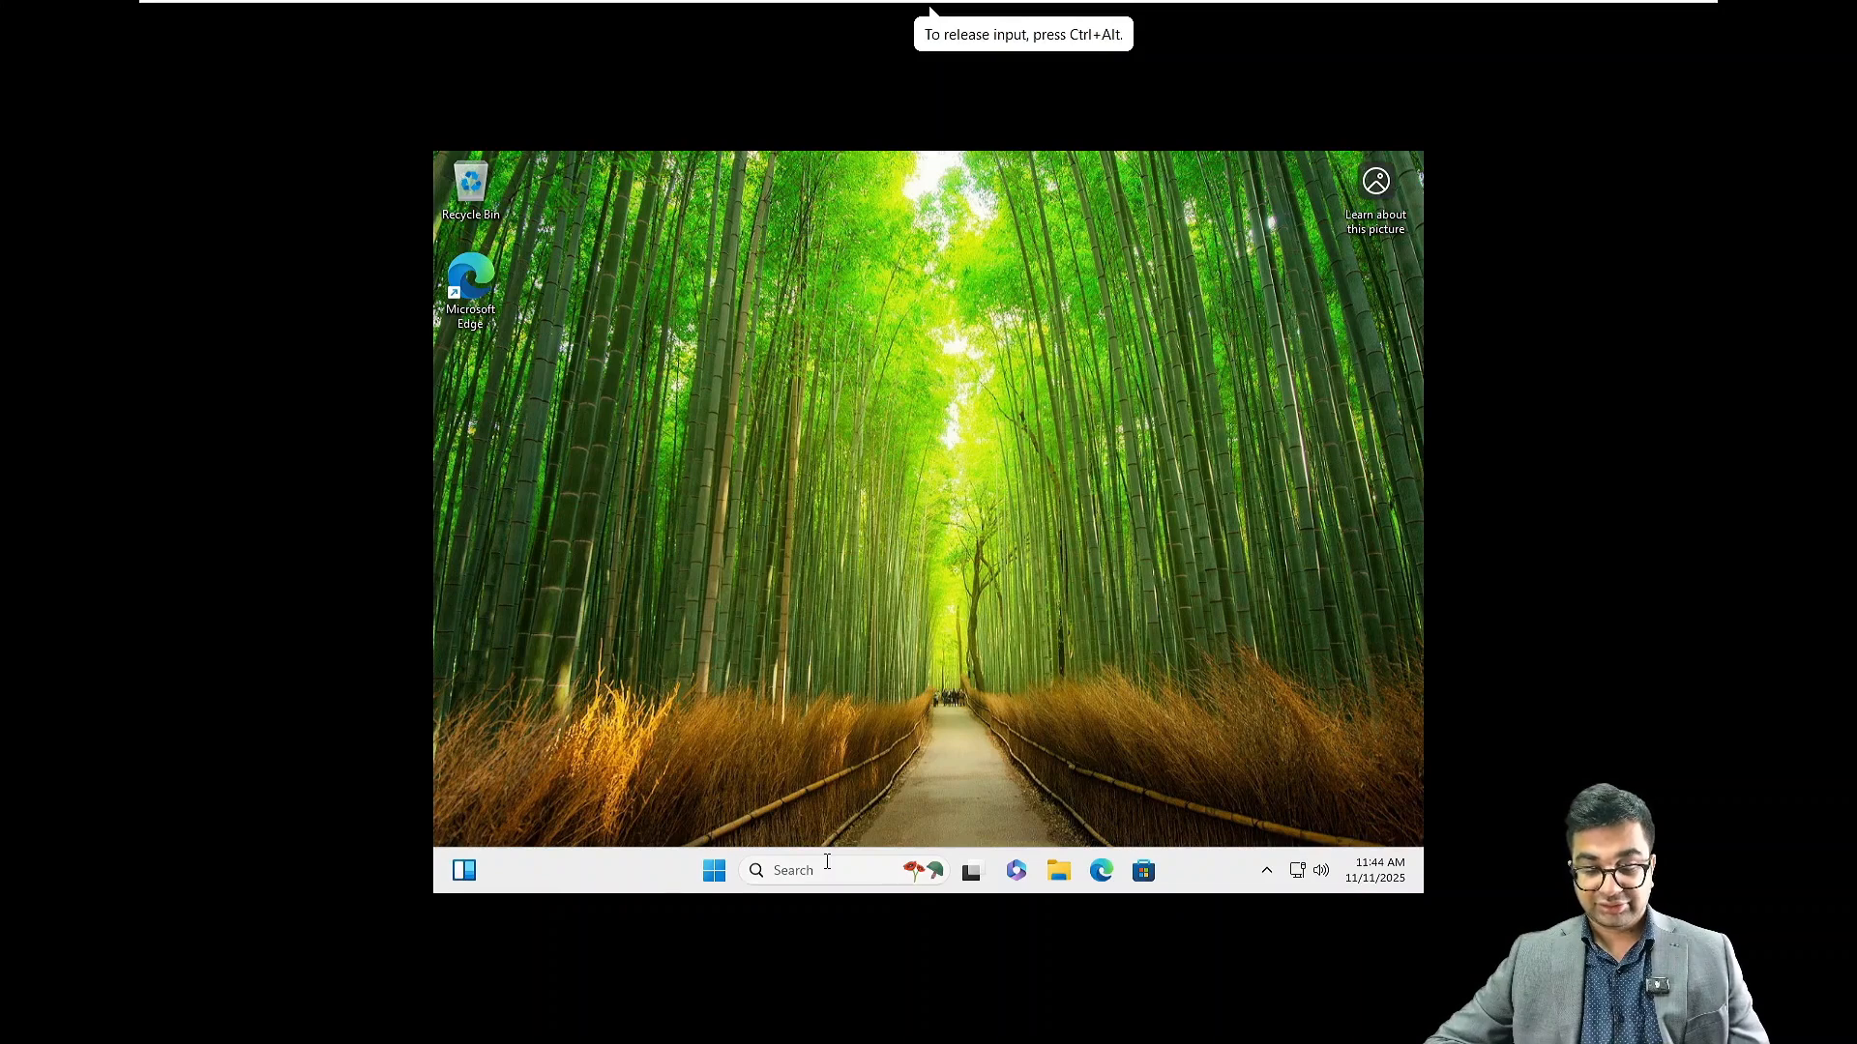
{"action": "left_click", "coordinate": [716, 873]}
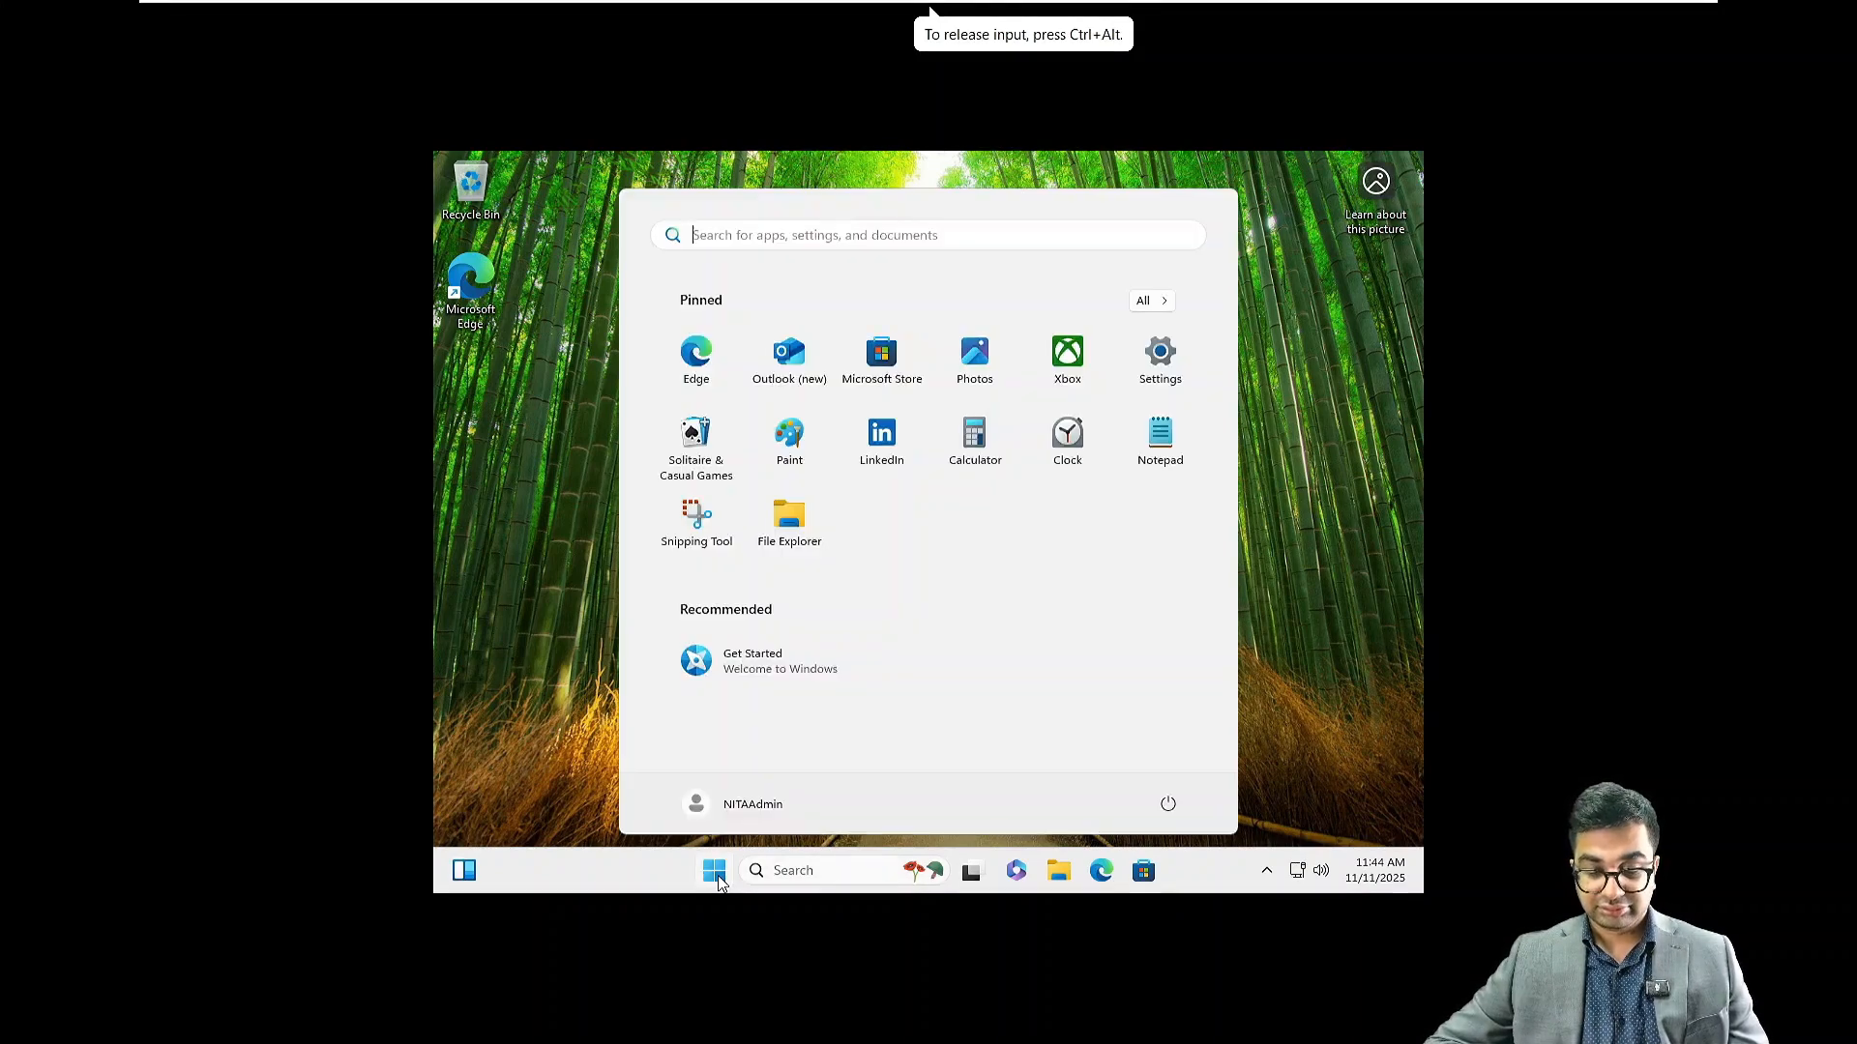
{"action": "left_click", "coordinate": [1182, 356]}
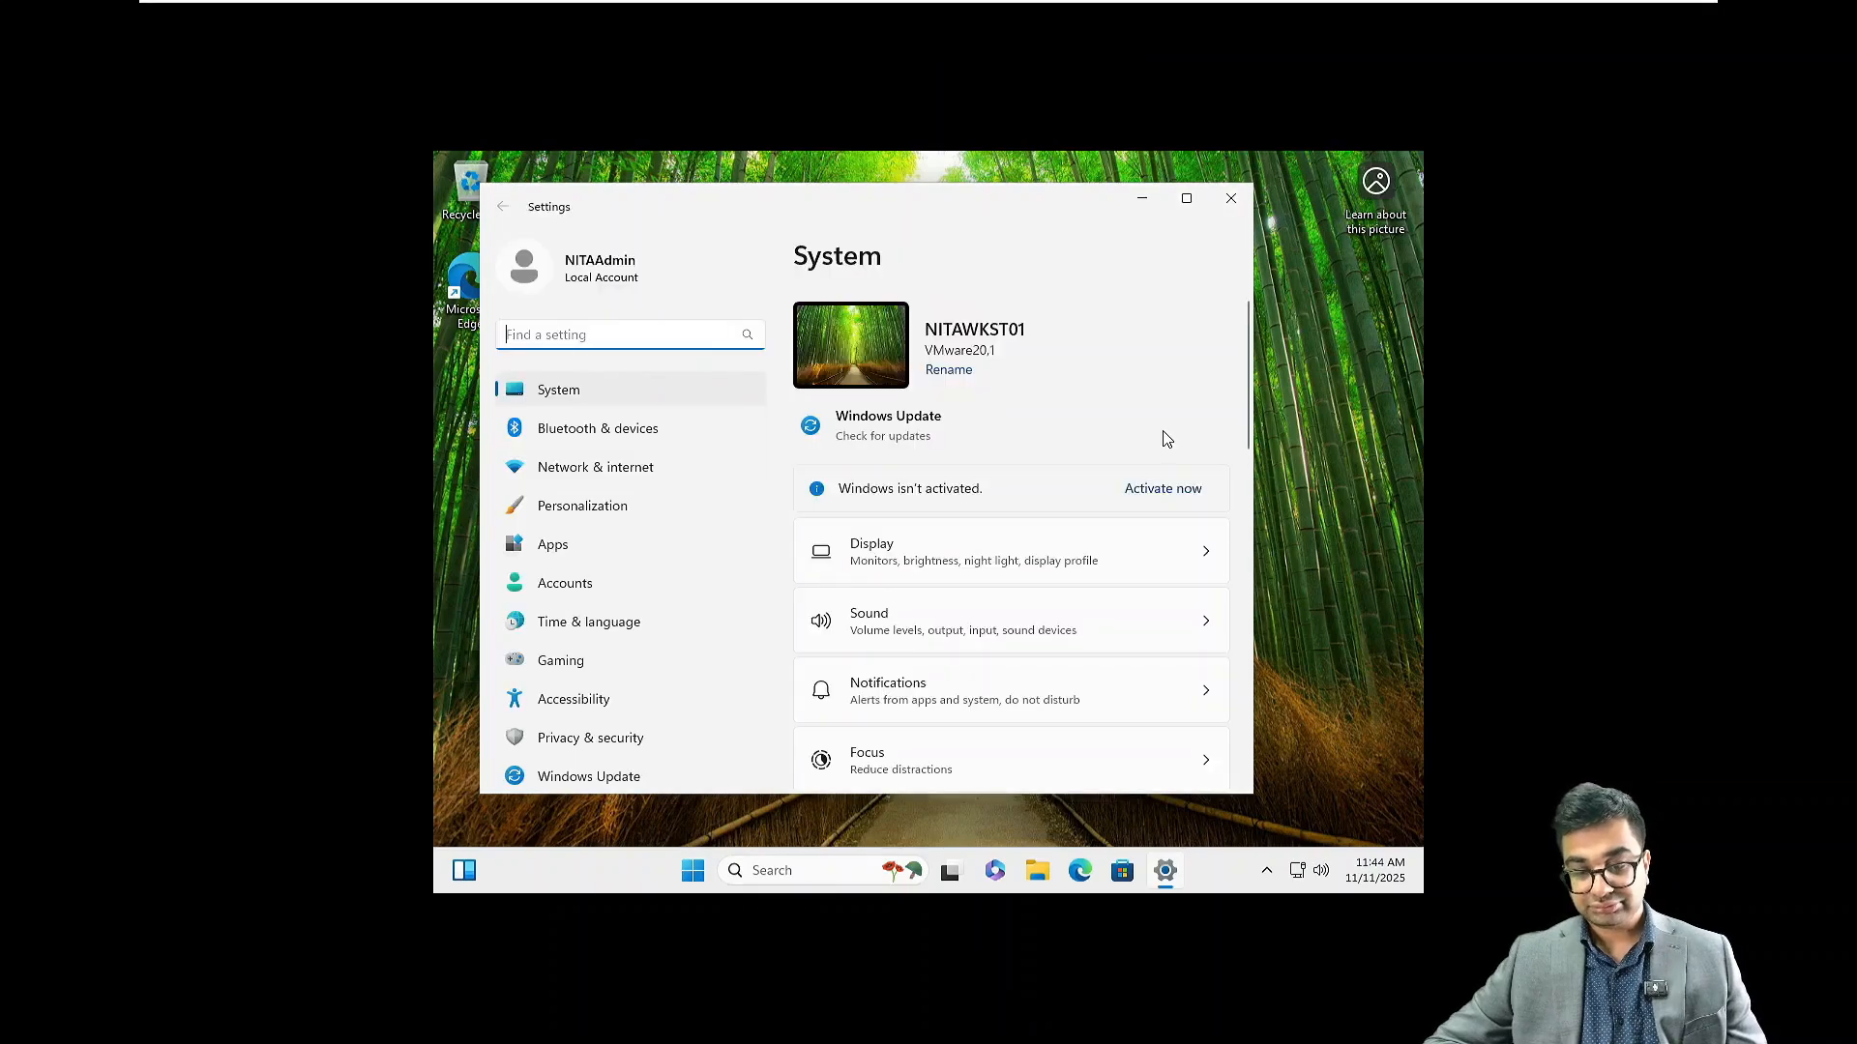
{"action": "left_click", "coordinate": [1188, 198]}
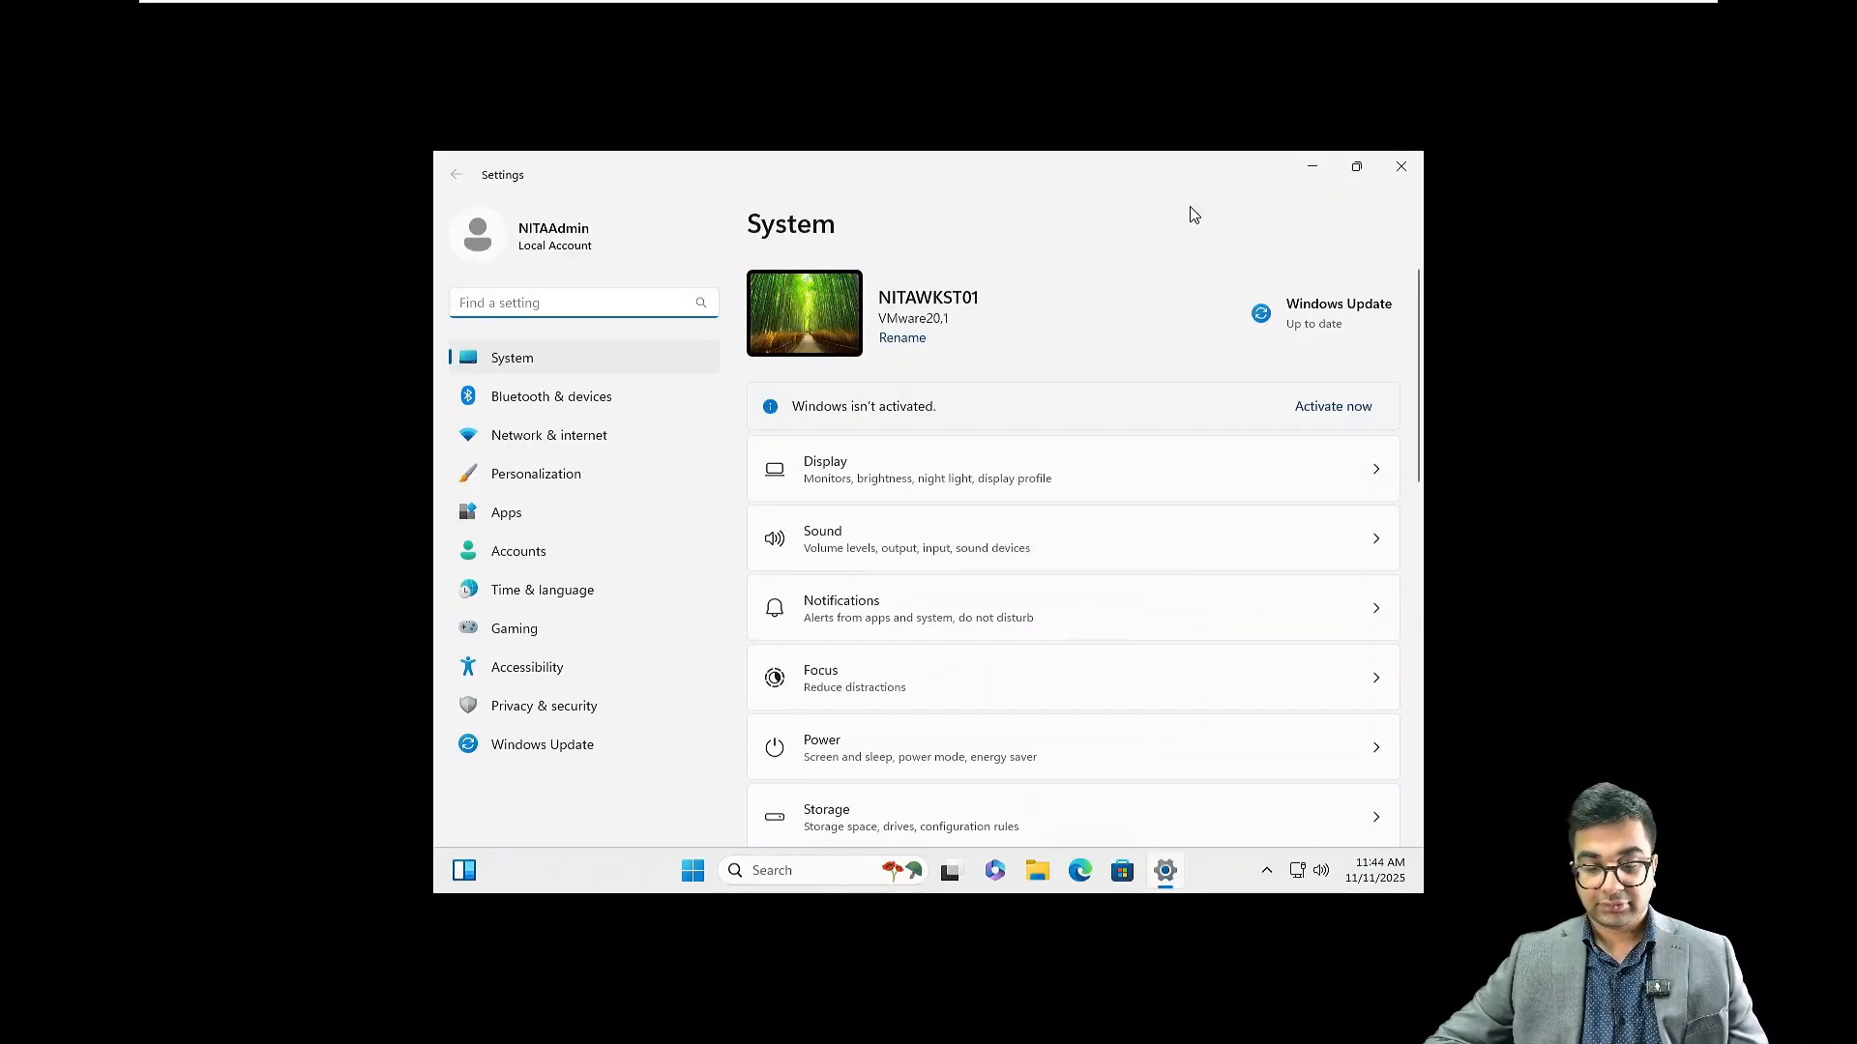
{"action": "left_click", "coordinate": [551, 434]}
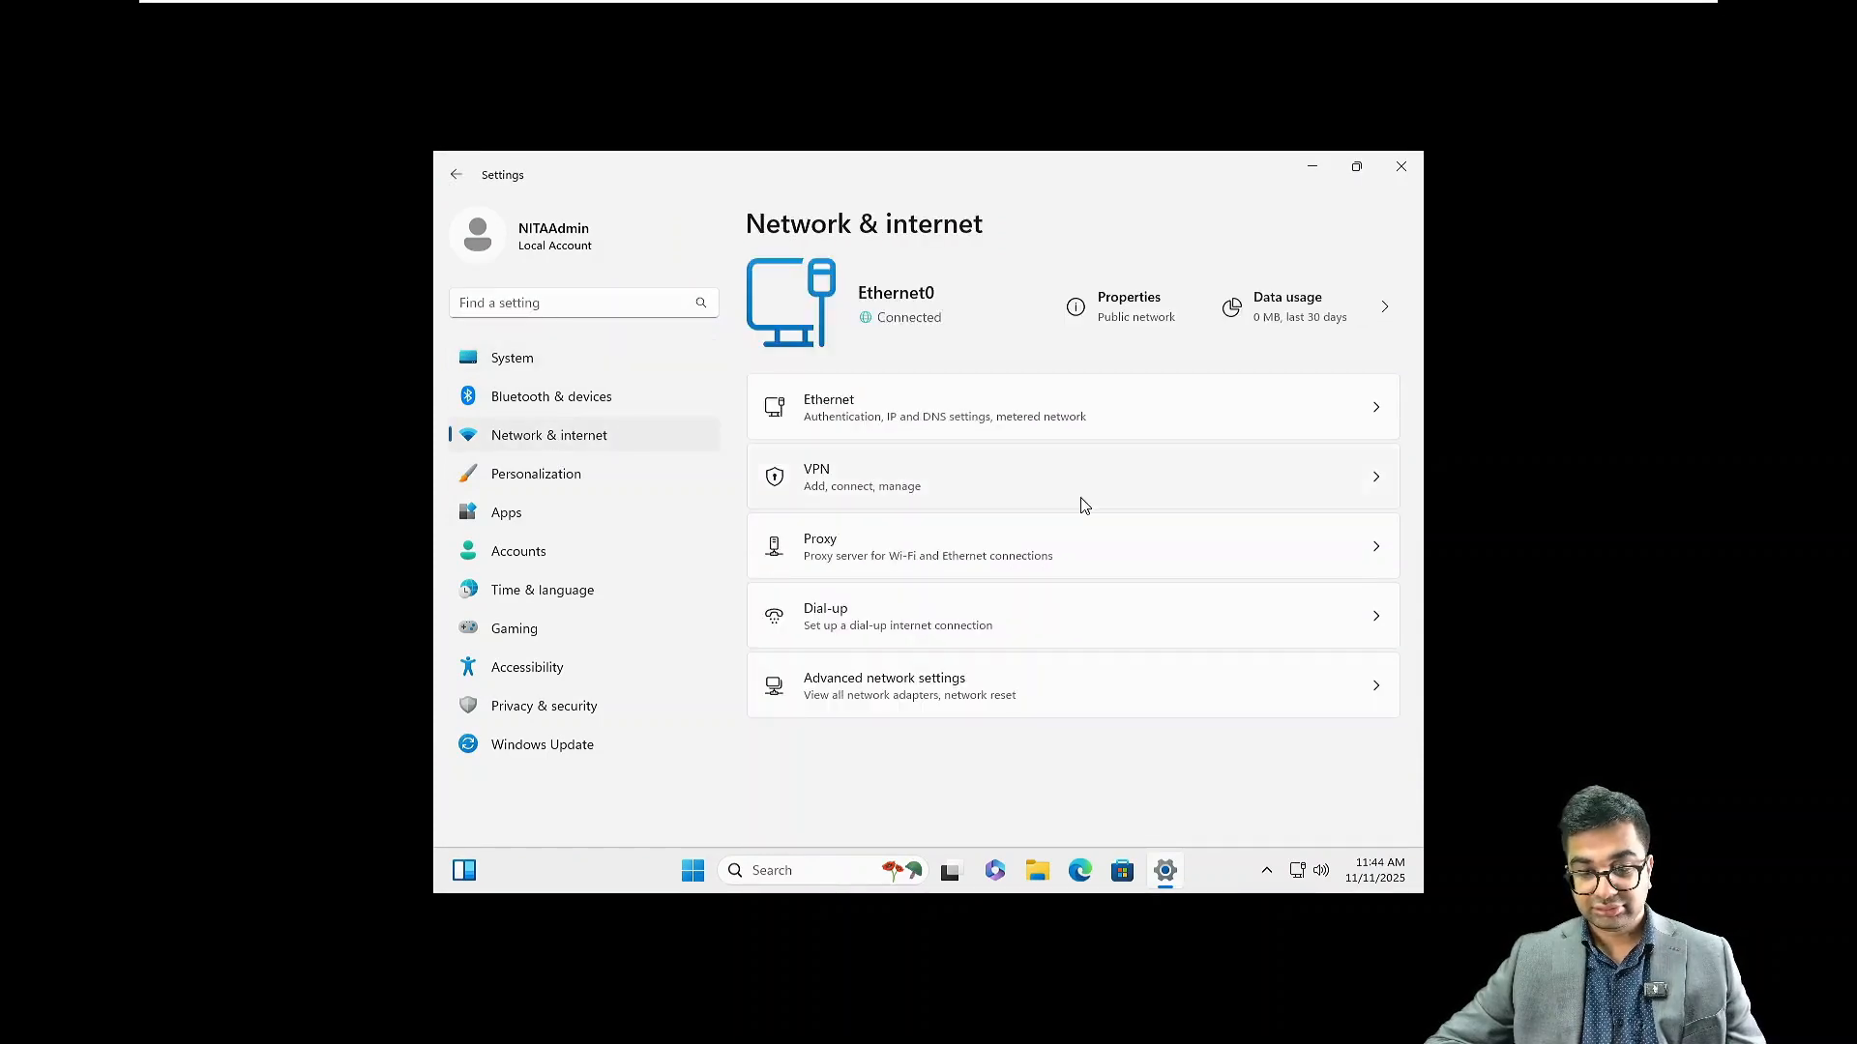
{"action": "left_click", "coordinate": [1378, 410]}
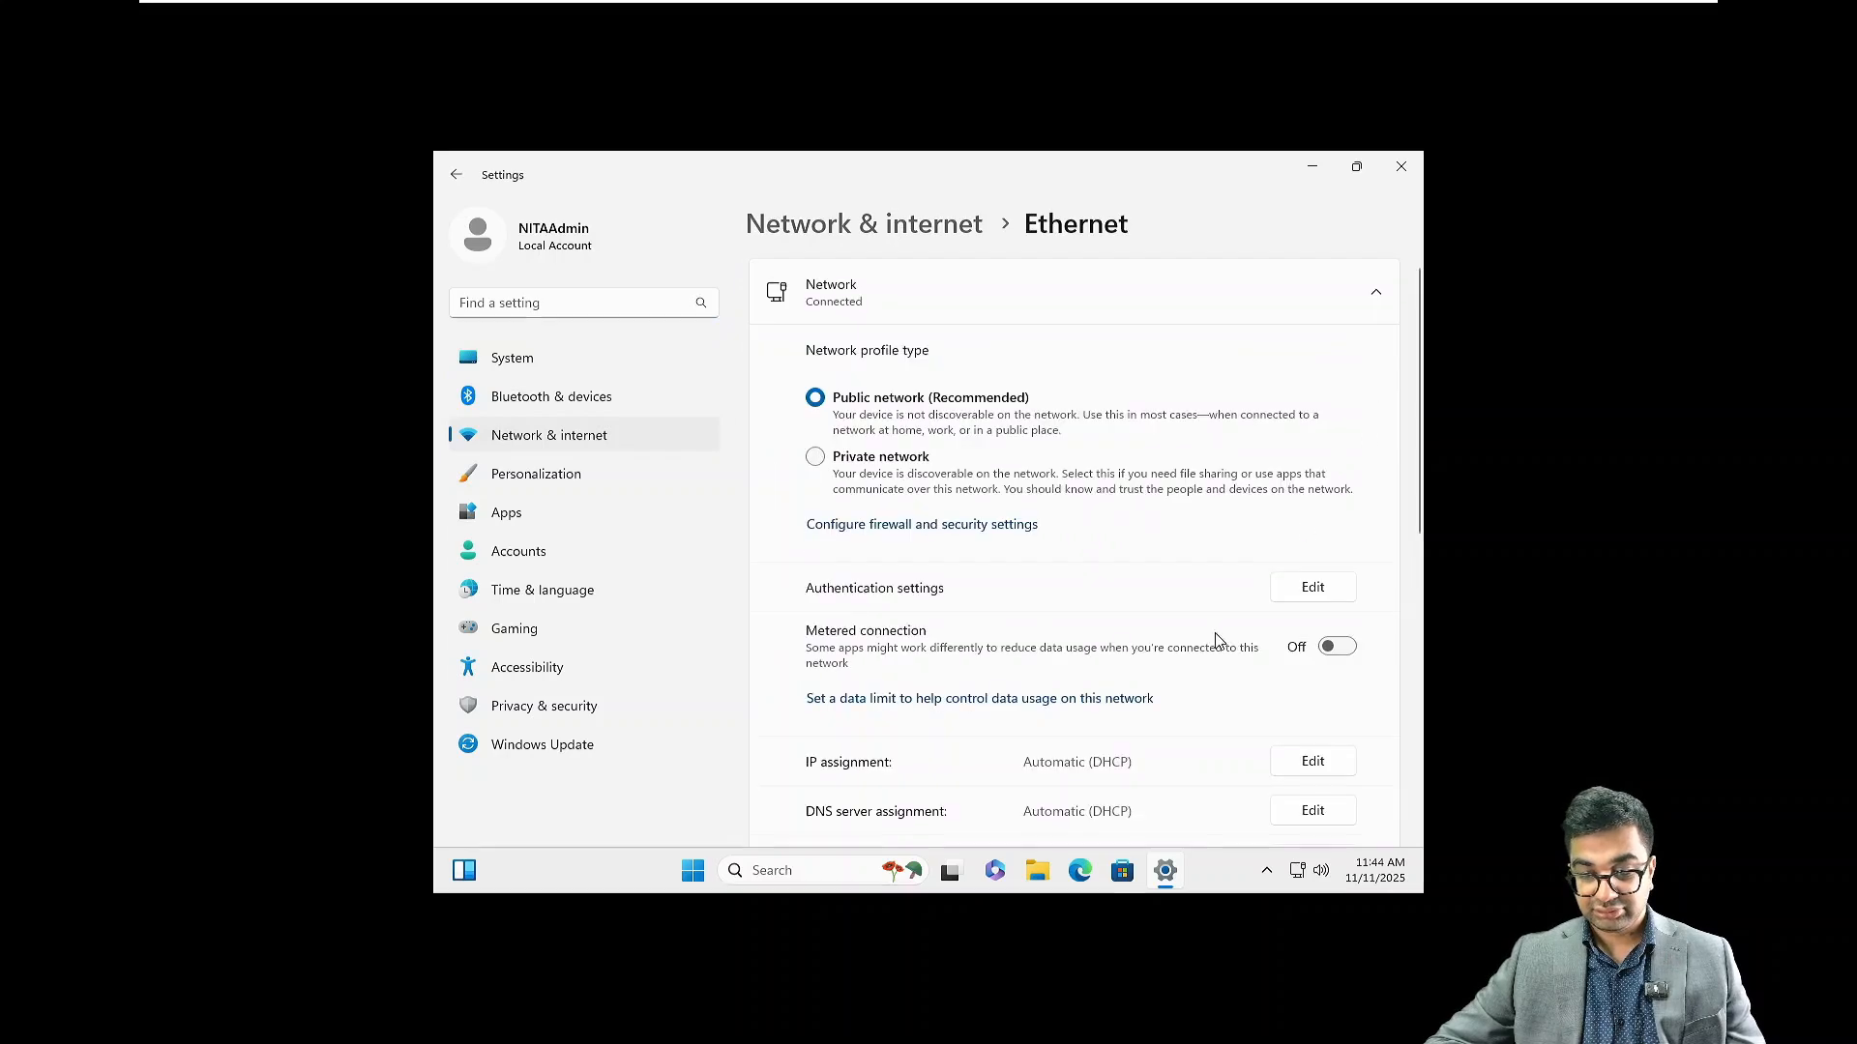
{"action": "scroll", "coordinate": [1216, 640], "scroll_direction": "down", "scroll_amount": 3}
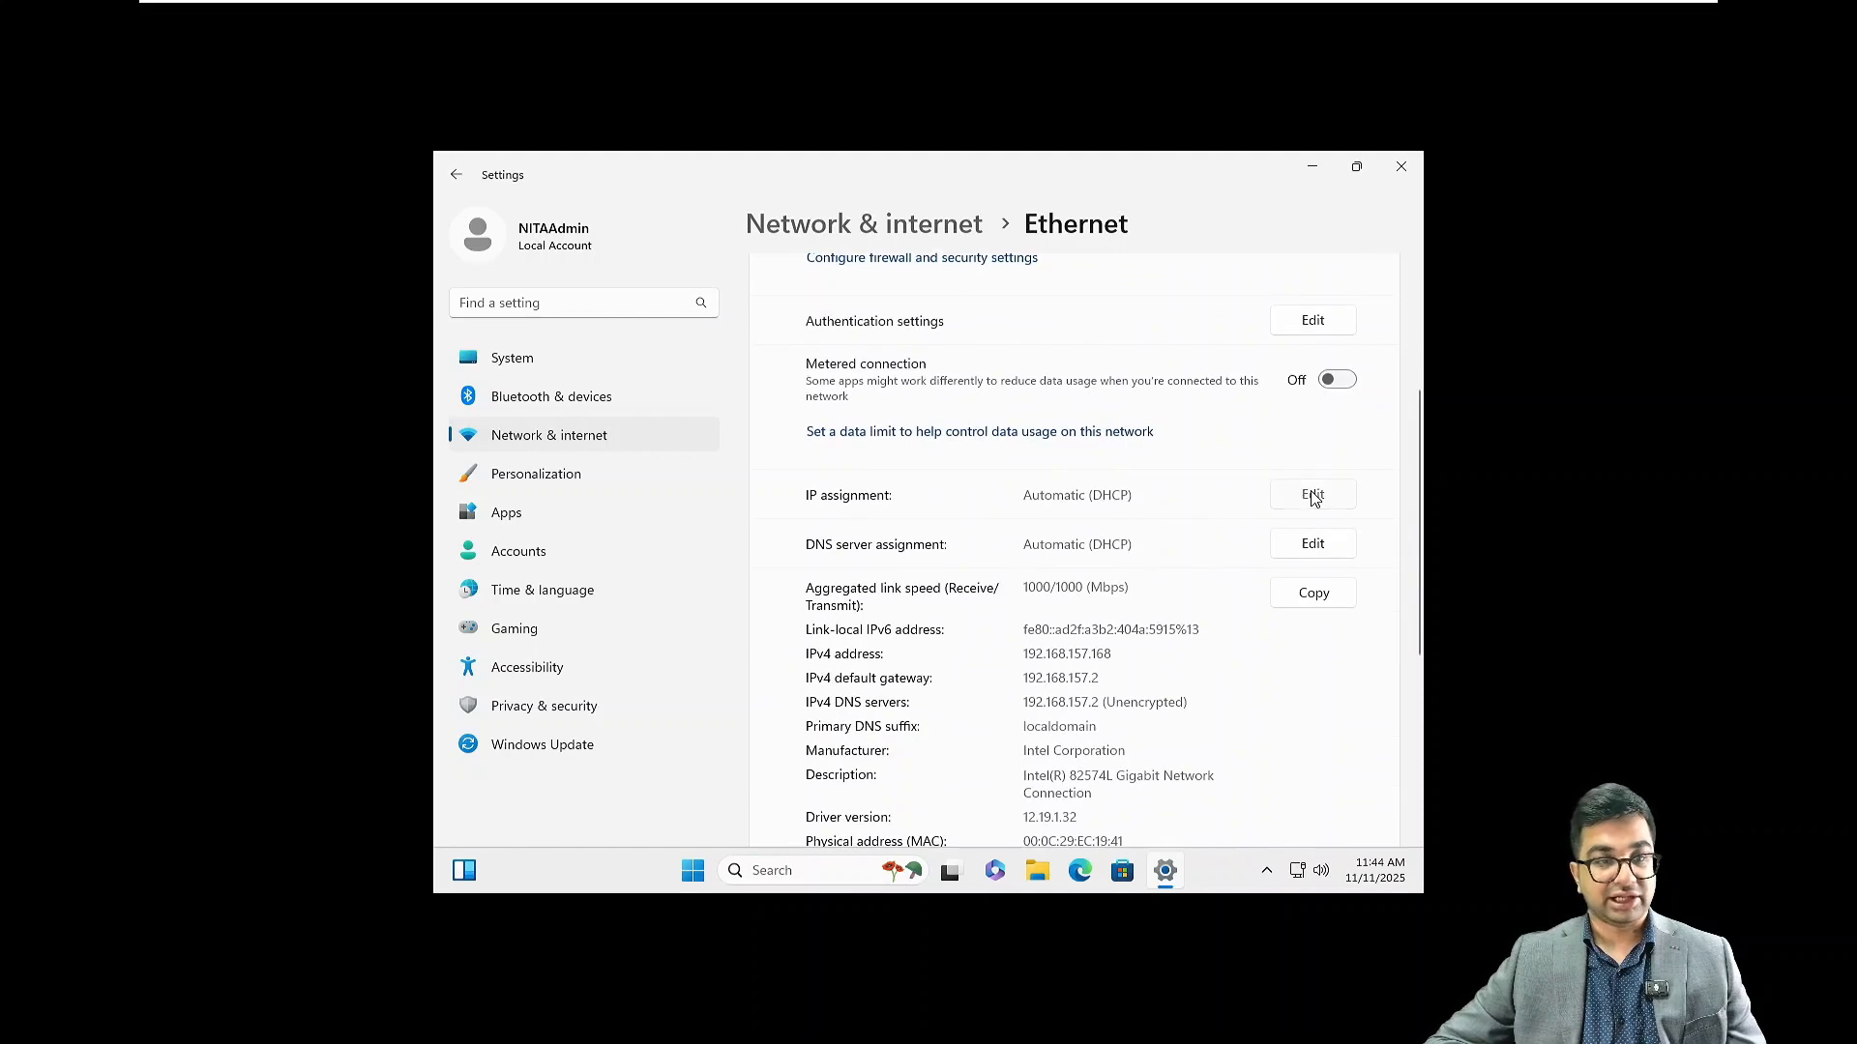
{"action": "left_click", "coordinate": [1312, 494]}
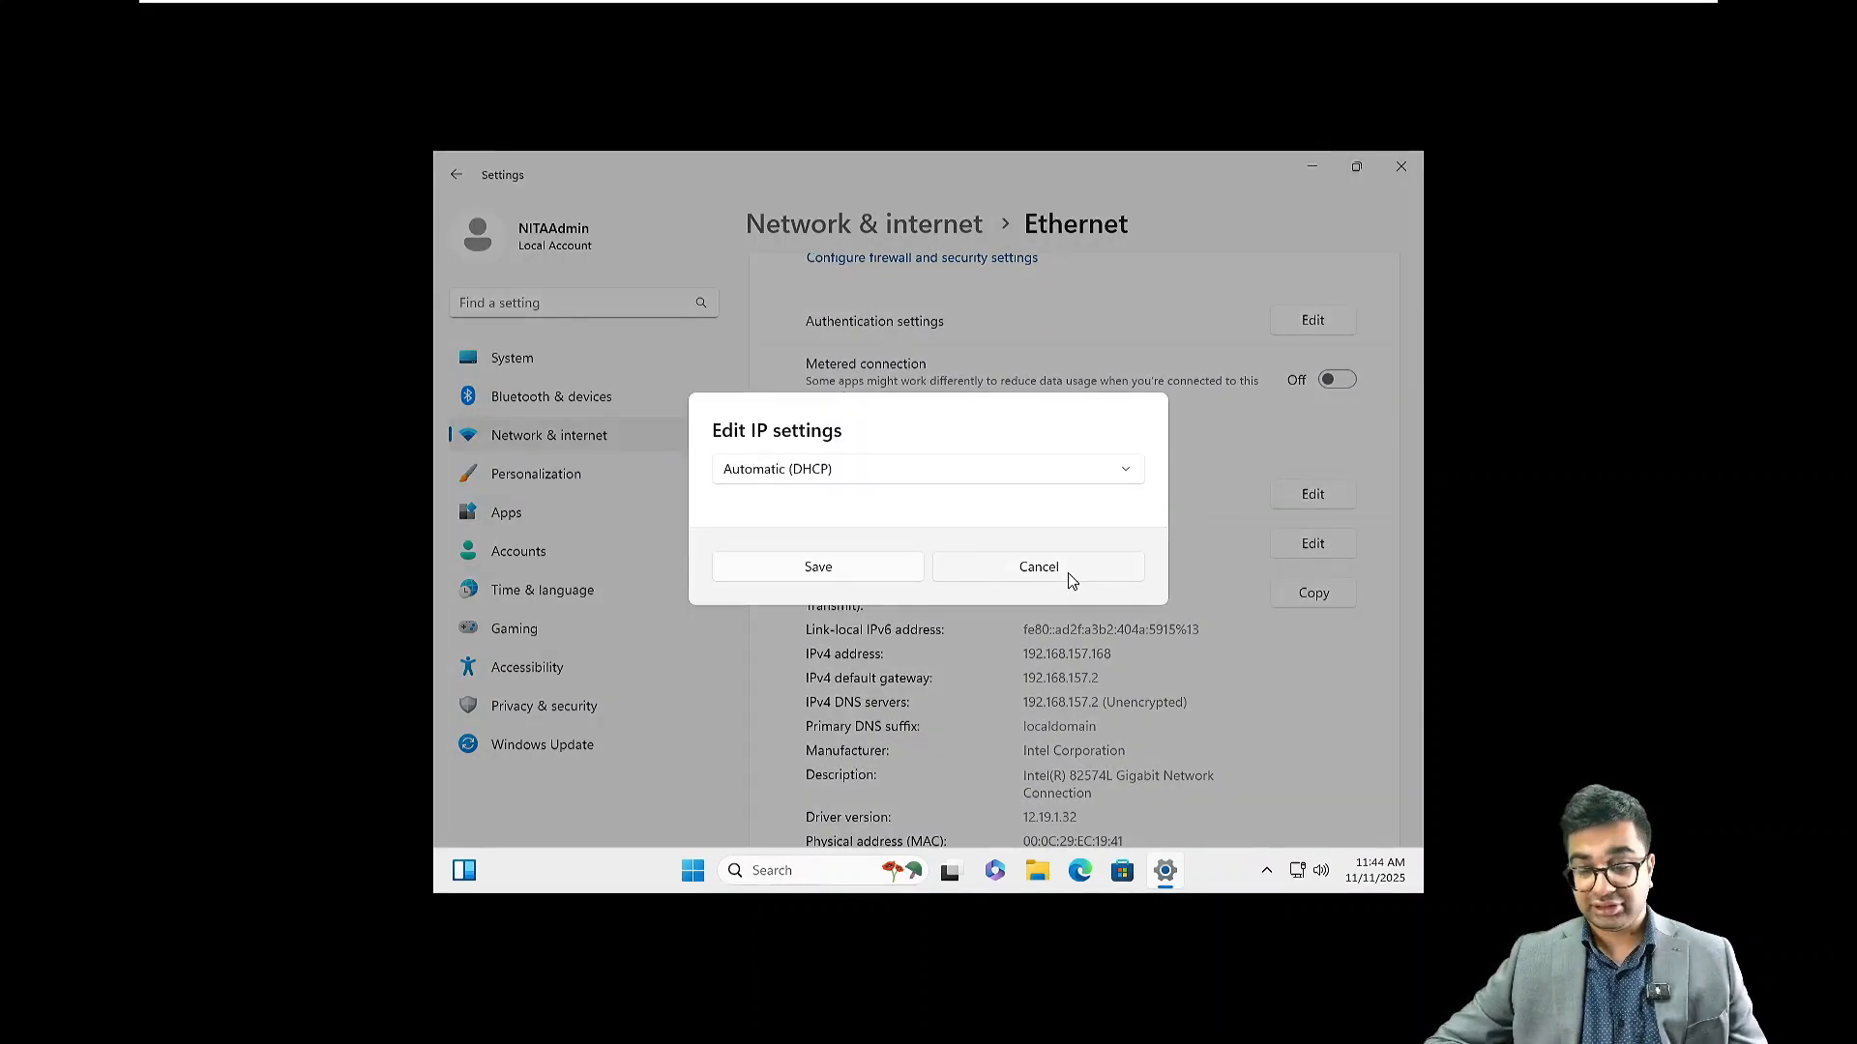
{"action": "left_click", "coordinate": [1038, 568]}
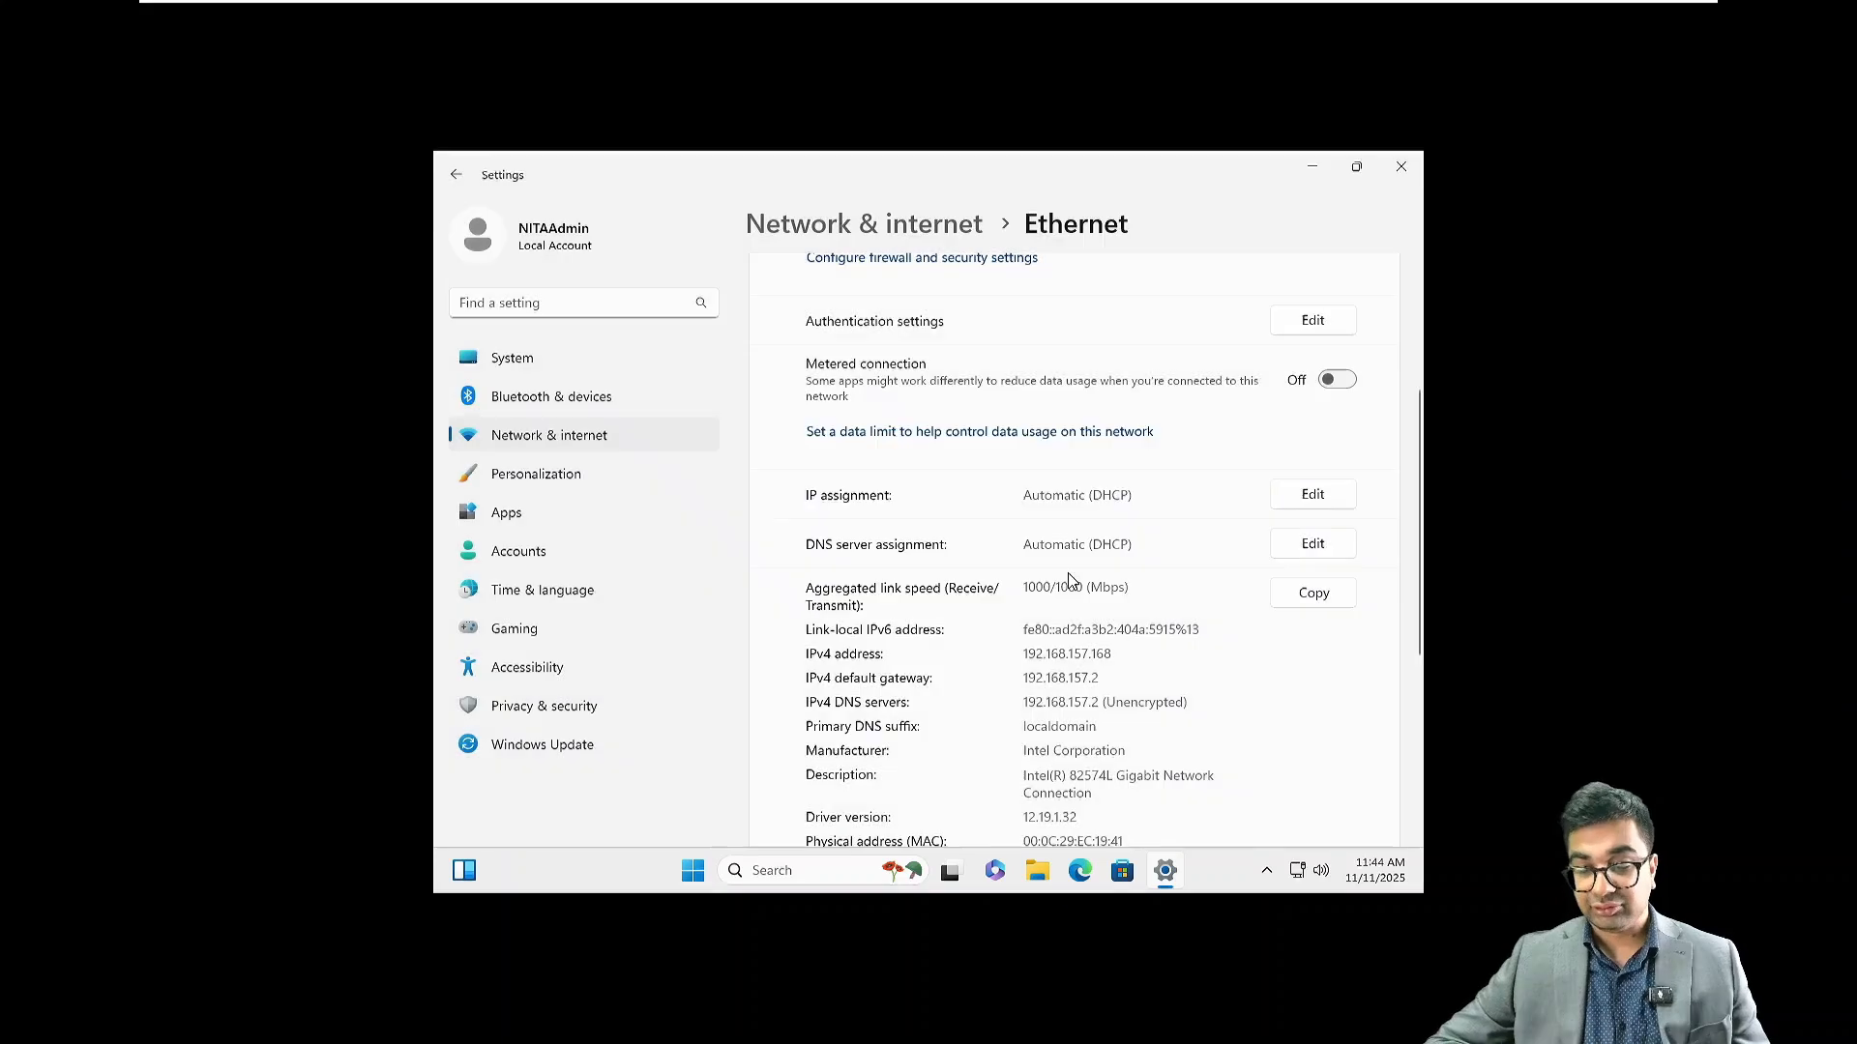
{"action": "left_click", "coordinate": [1401, 168]}
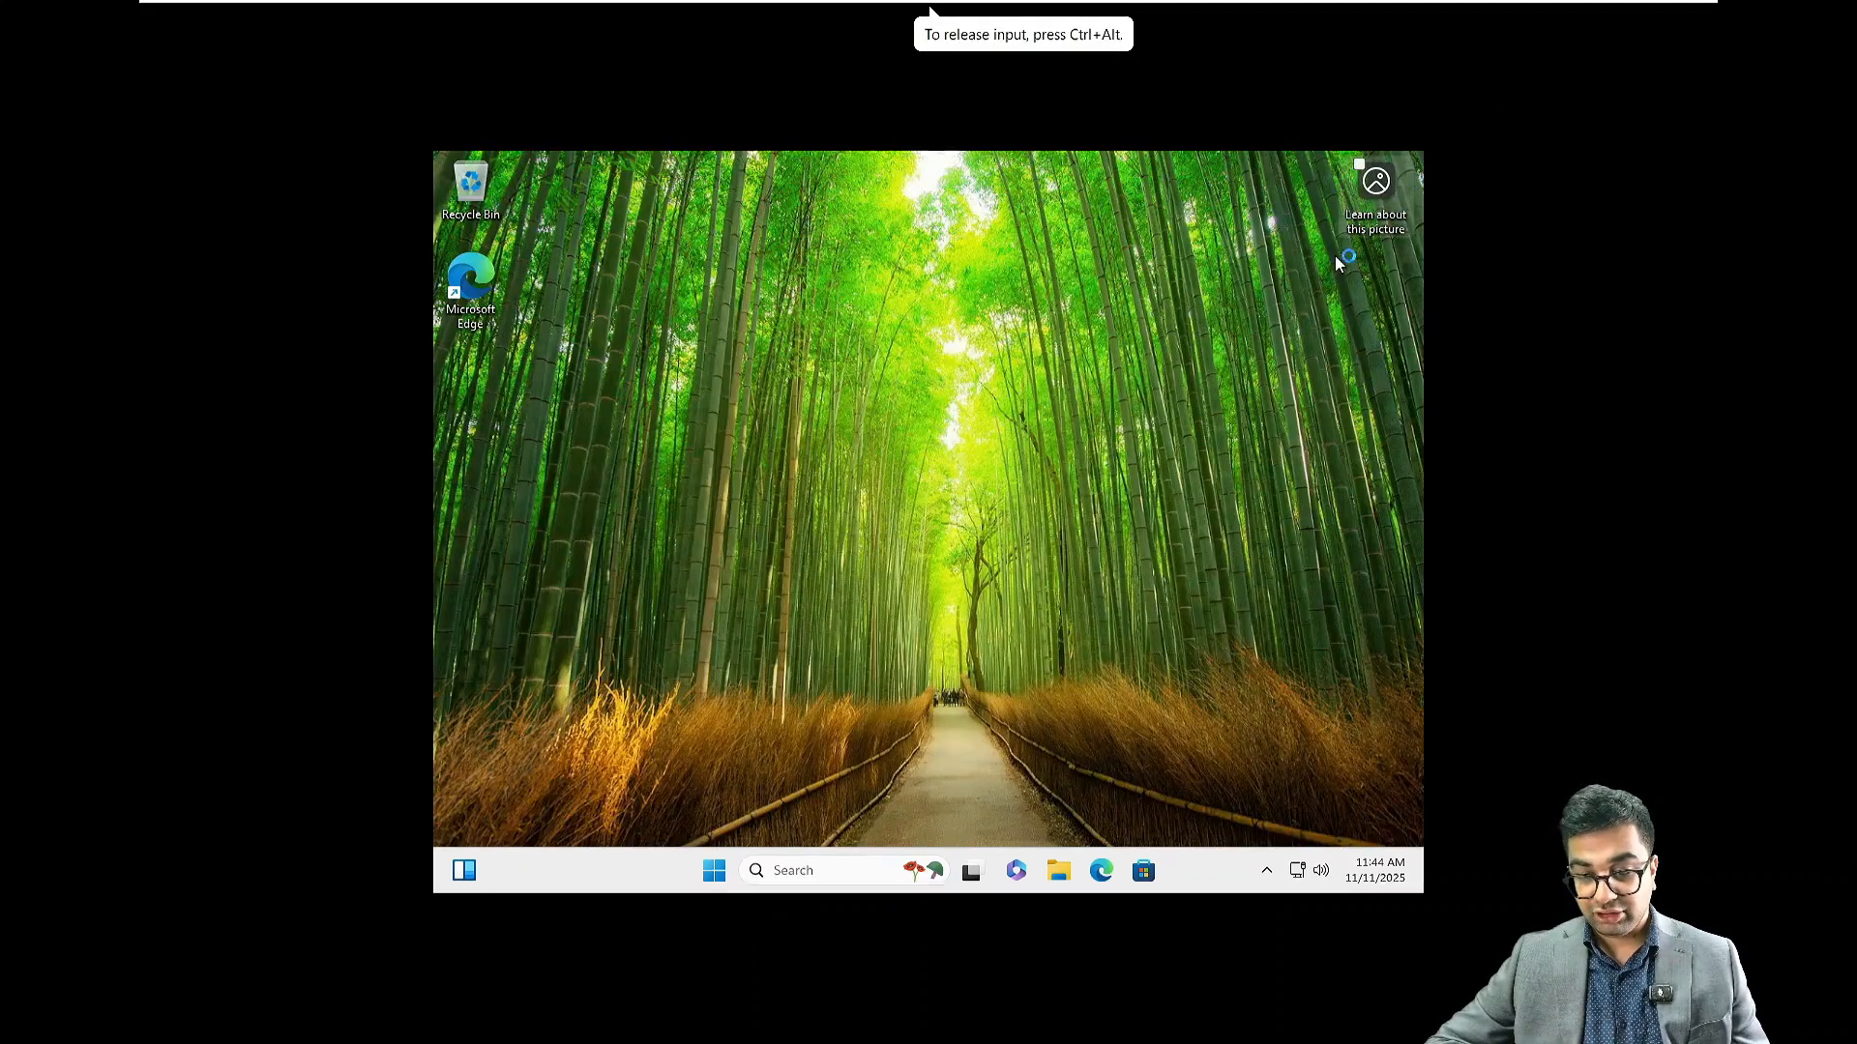
Launch ncpa.cpl and open Internet Protocol Version 4 (TCP/IPv4) properties for Ethernet0
{"action": "left_click", "coordinate": [819, 873]}
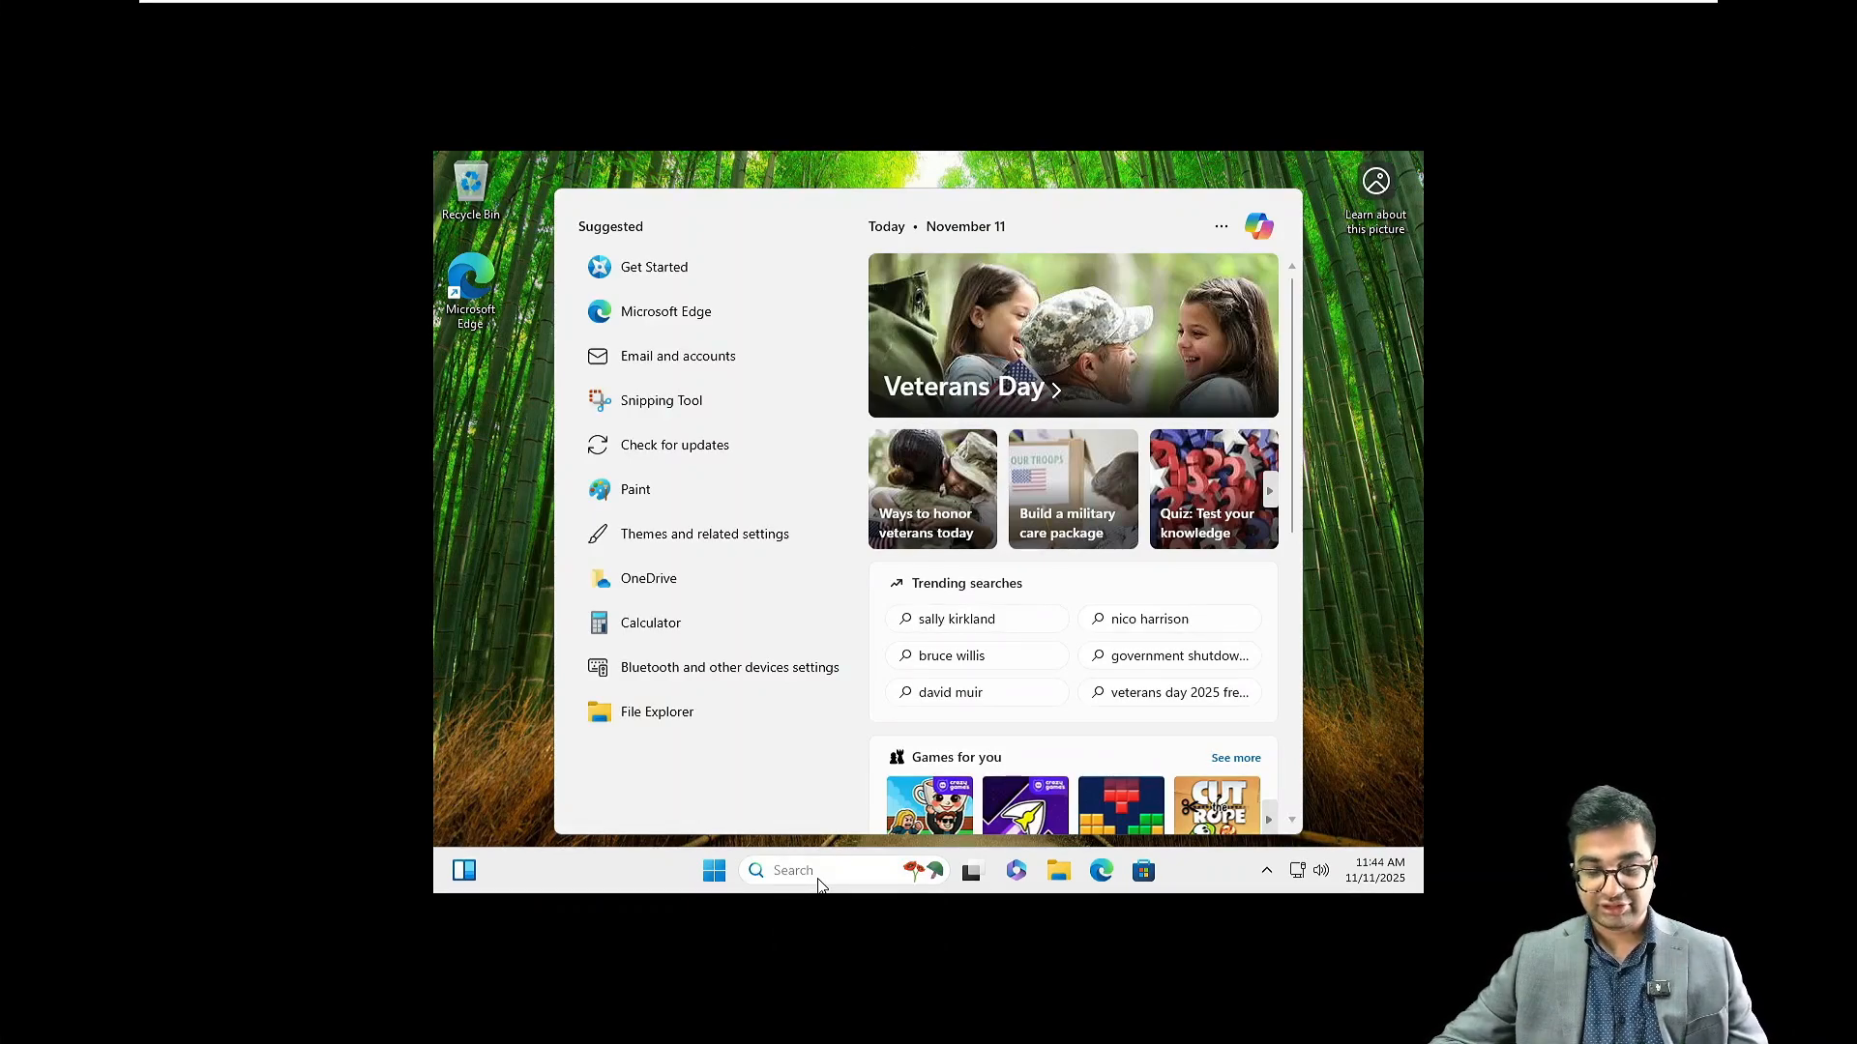
{"action": "type", "text": "nc"}
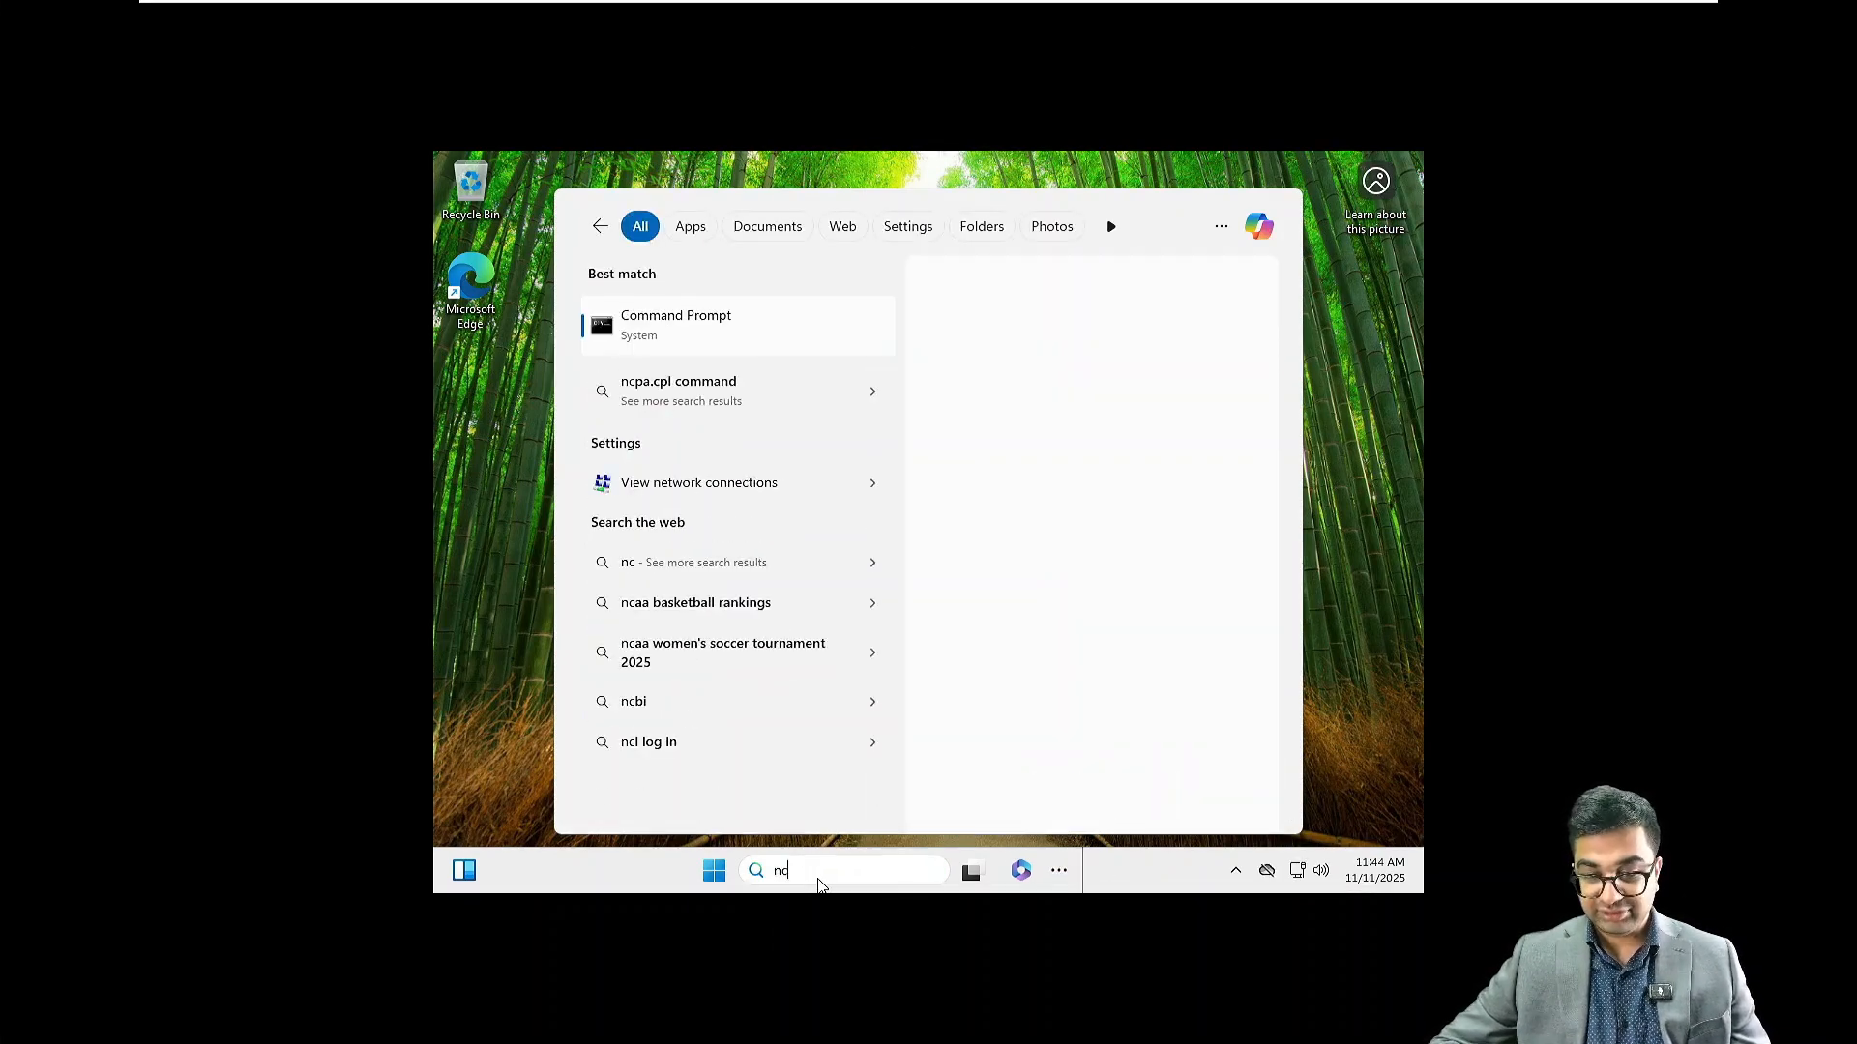
{"action": "type", "text": "pa.cpl"}
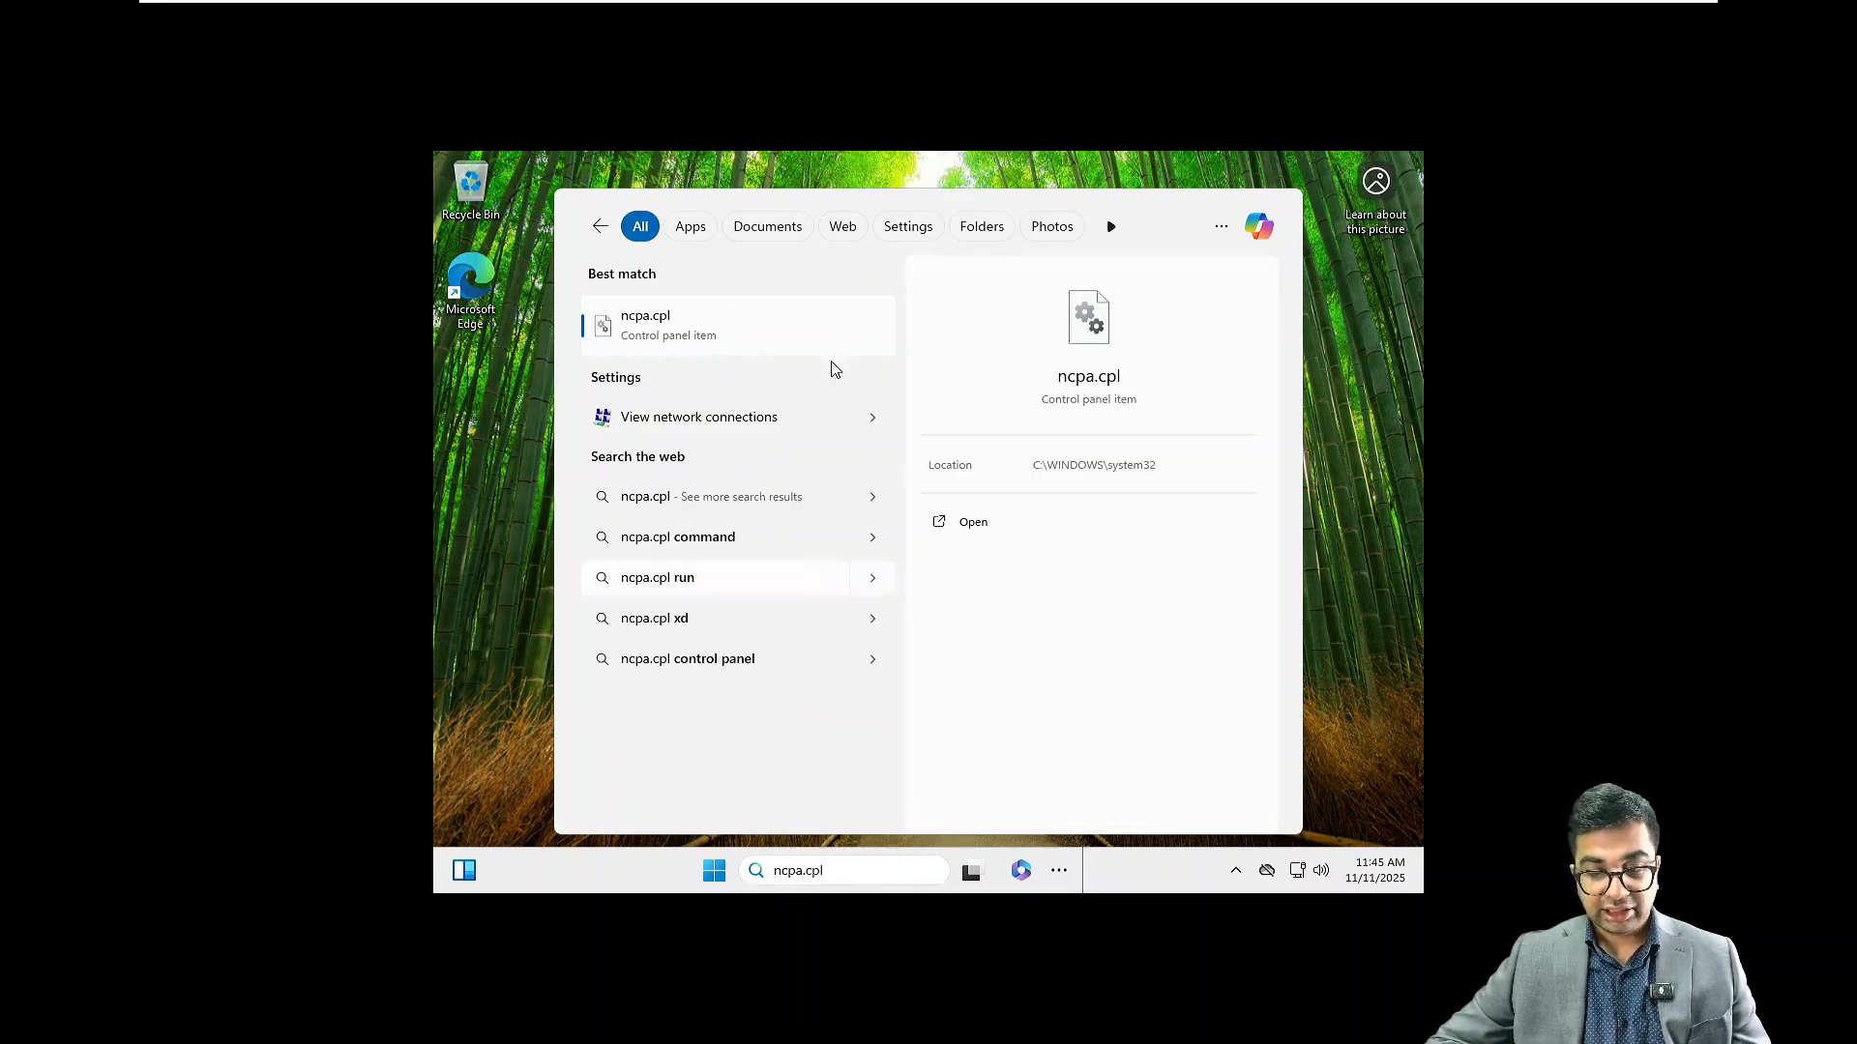
{"action": "left_click", "coordinate": [680, 335]}
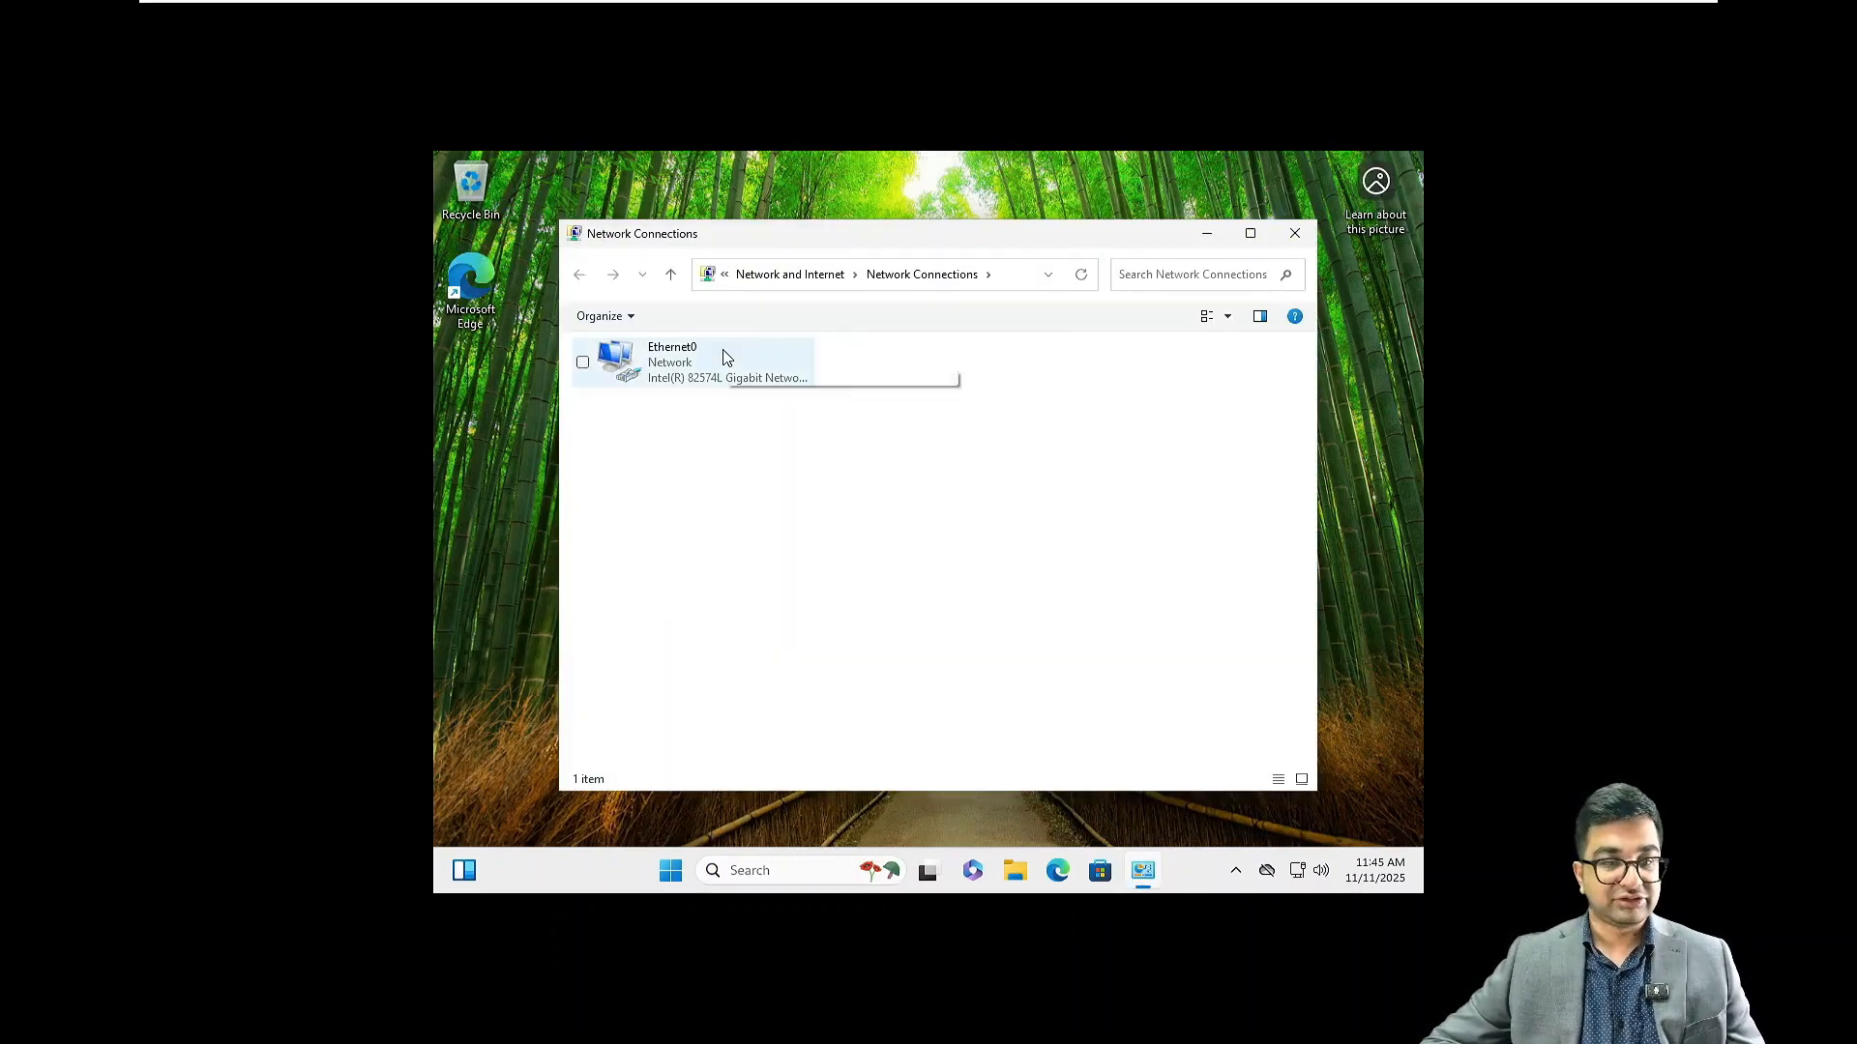
{"action": "right_click", "coordinate": [727, 358]}
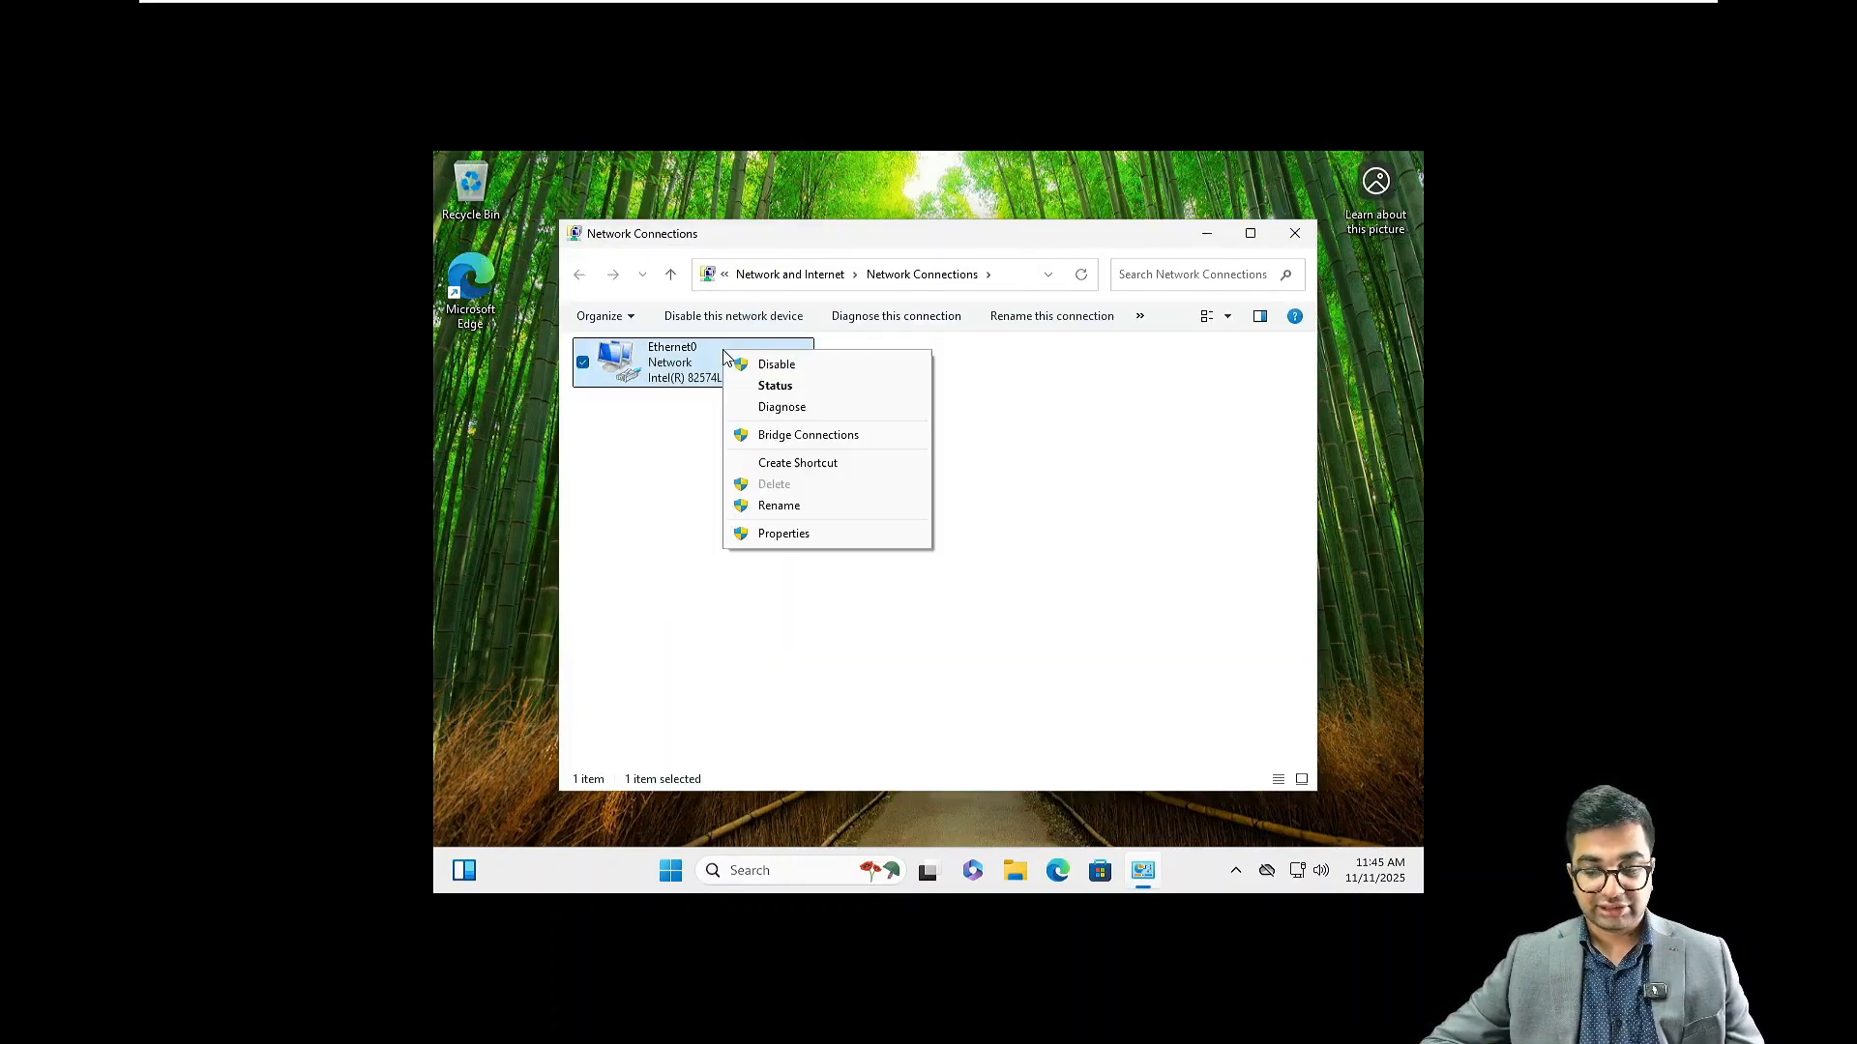
{"action": "left_click", "coordinate": [800, 538]}
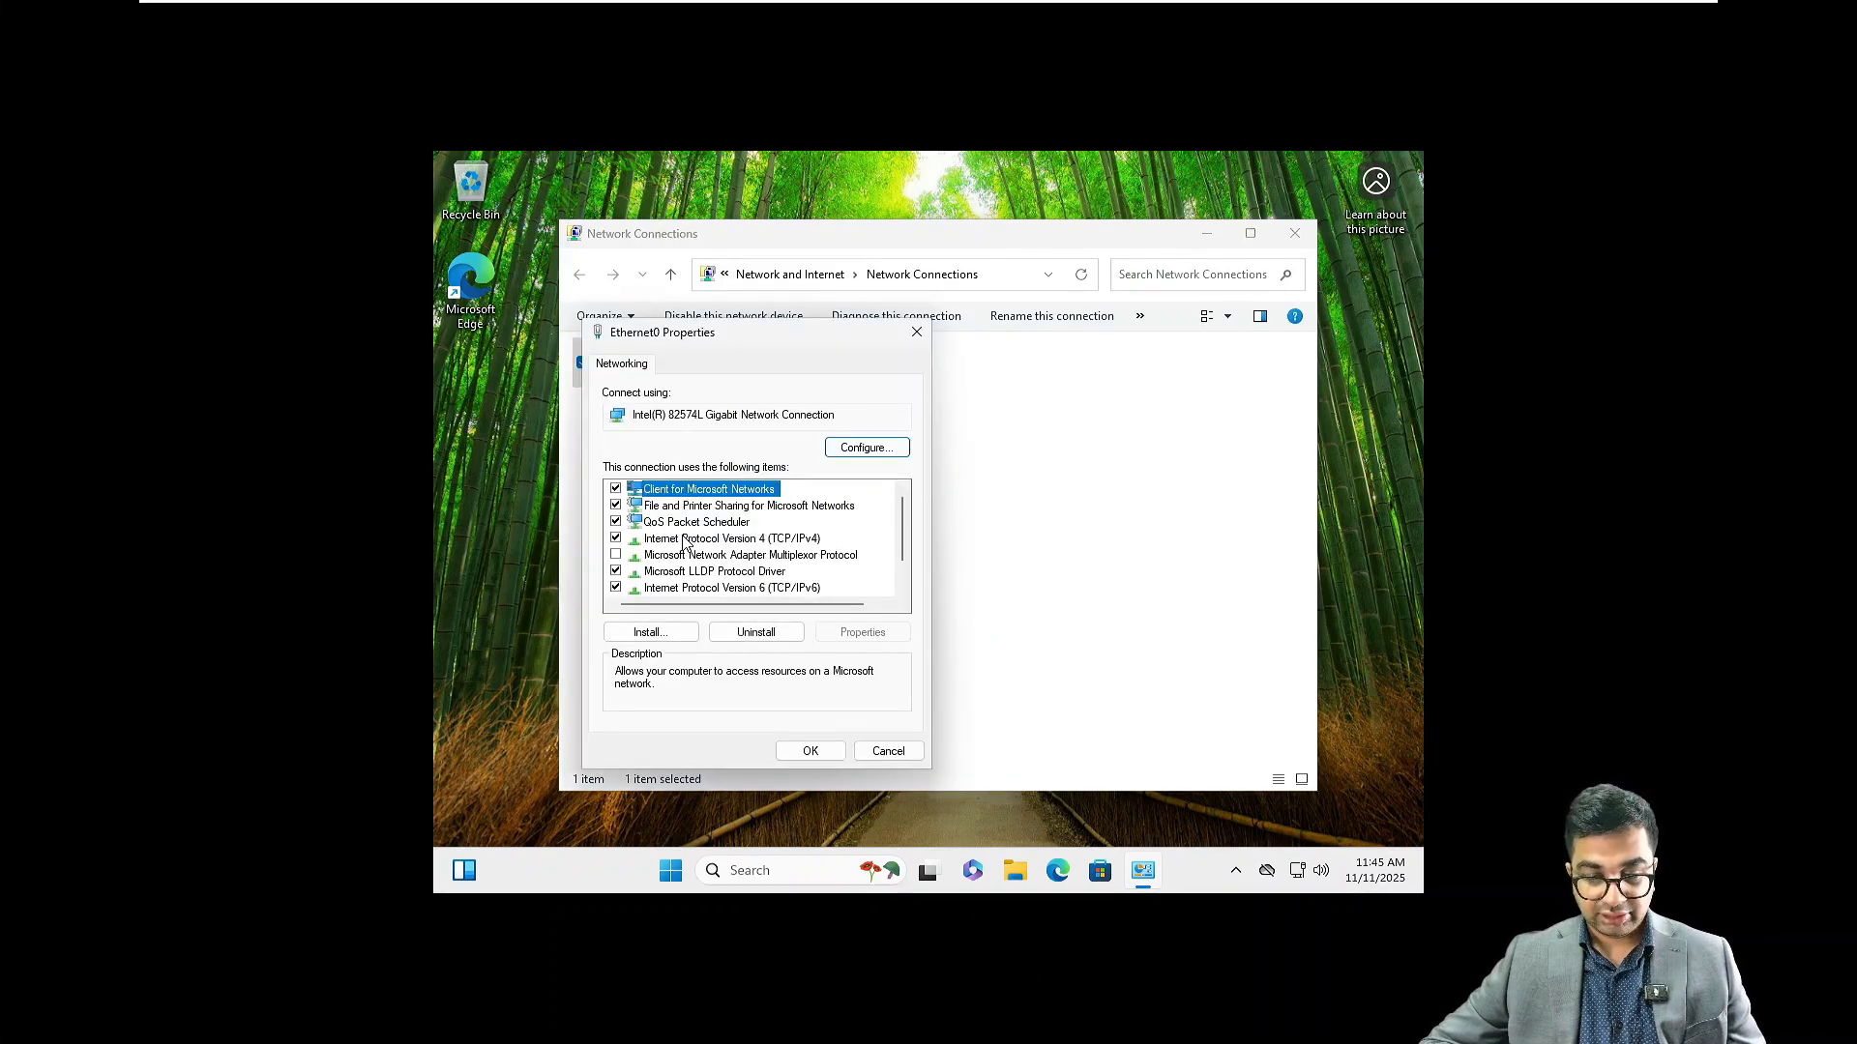
{"action": "double_click", "coordinate": [684, 541]}
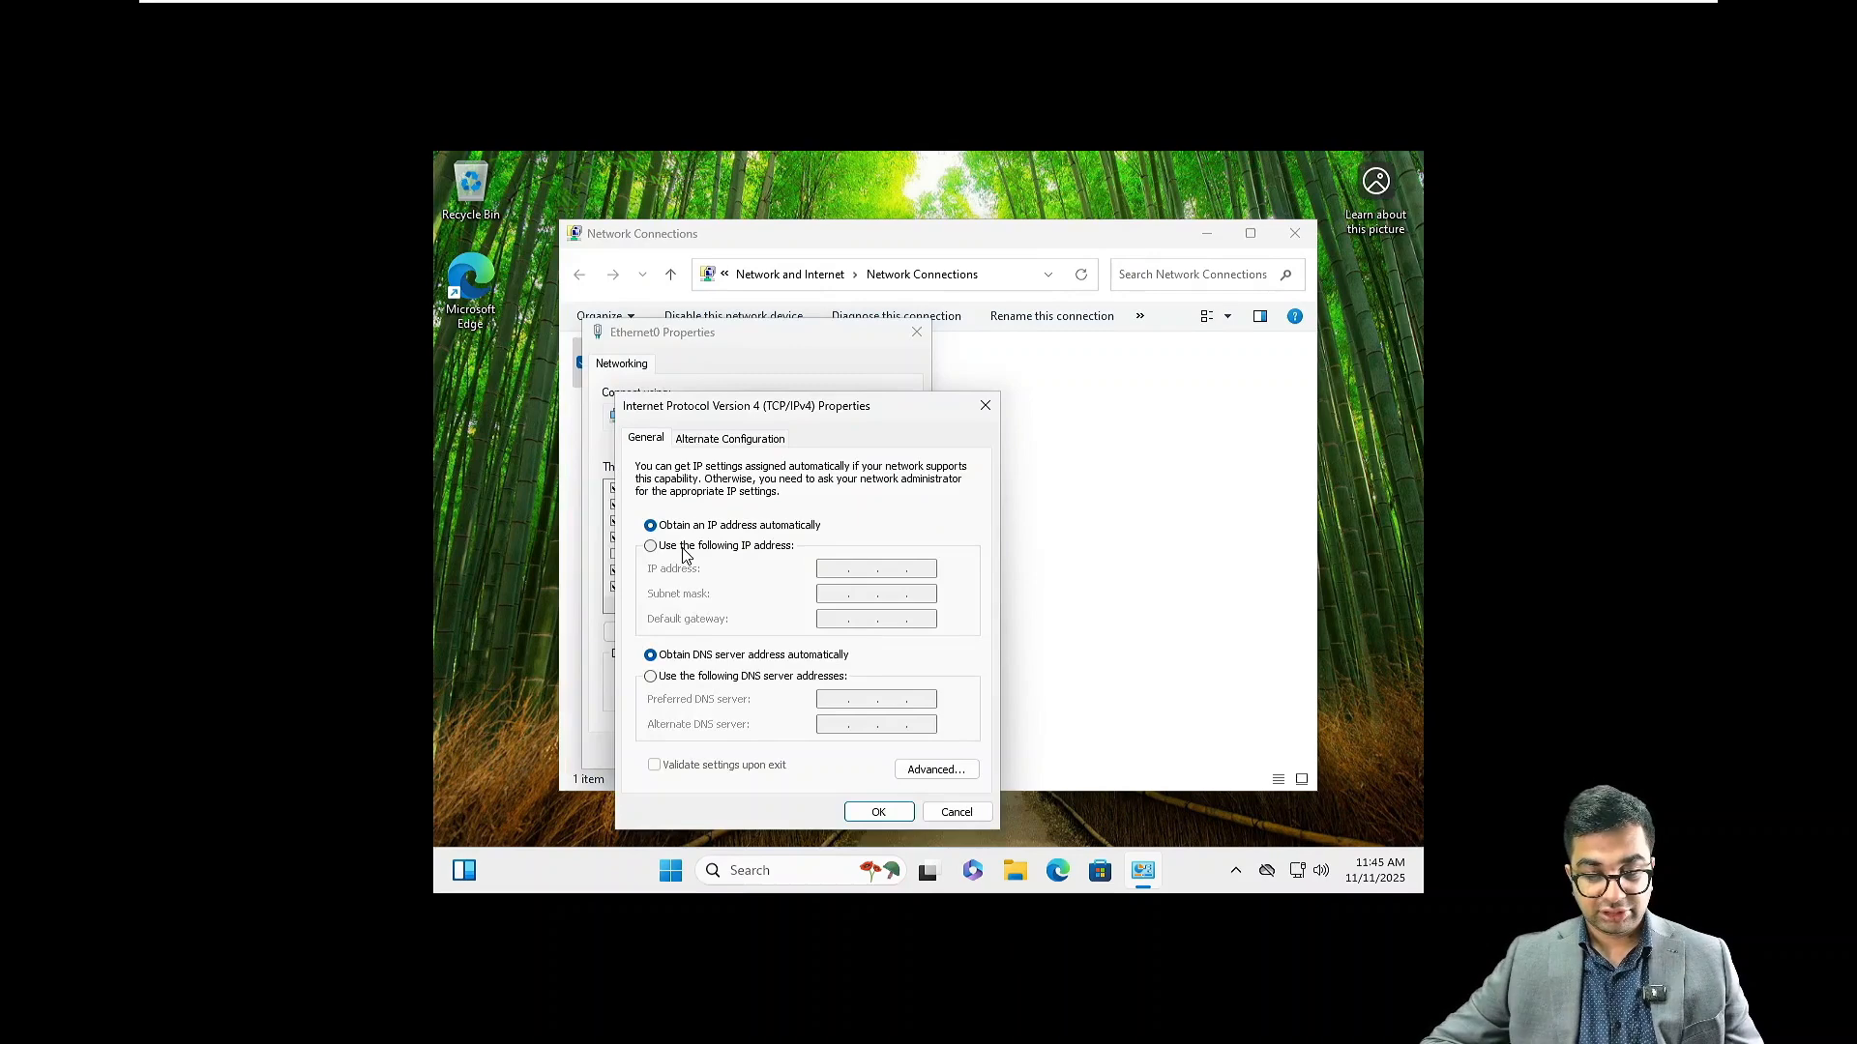
Switch to a manual IP of 172.16.10.50 with gateway 172.16.10.1
{"action": "left_click", "coordinate": [684, 548]}
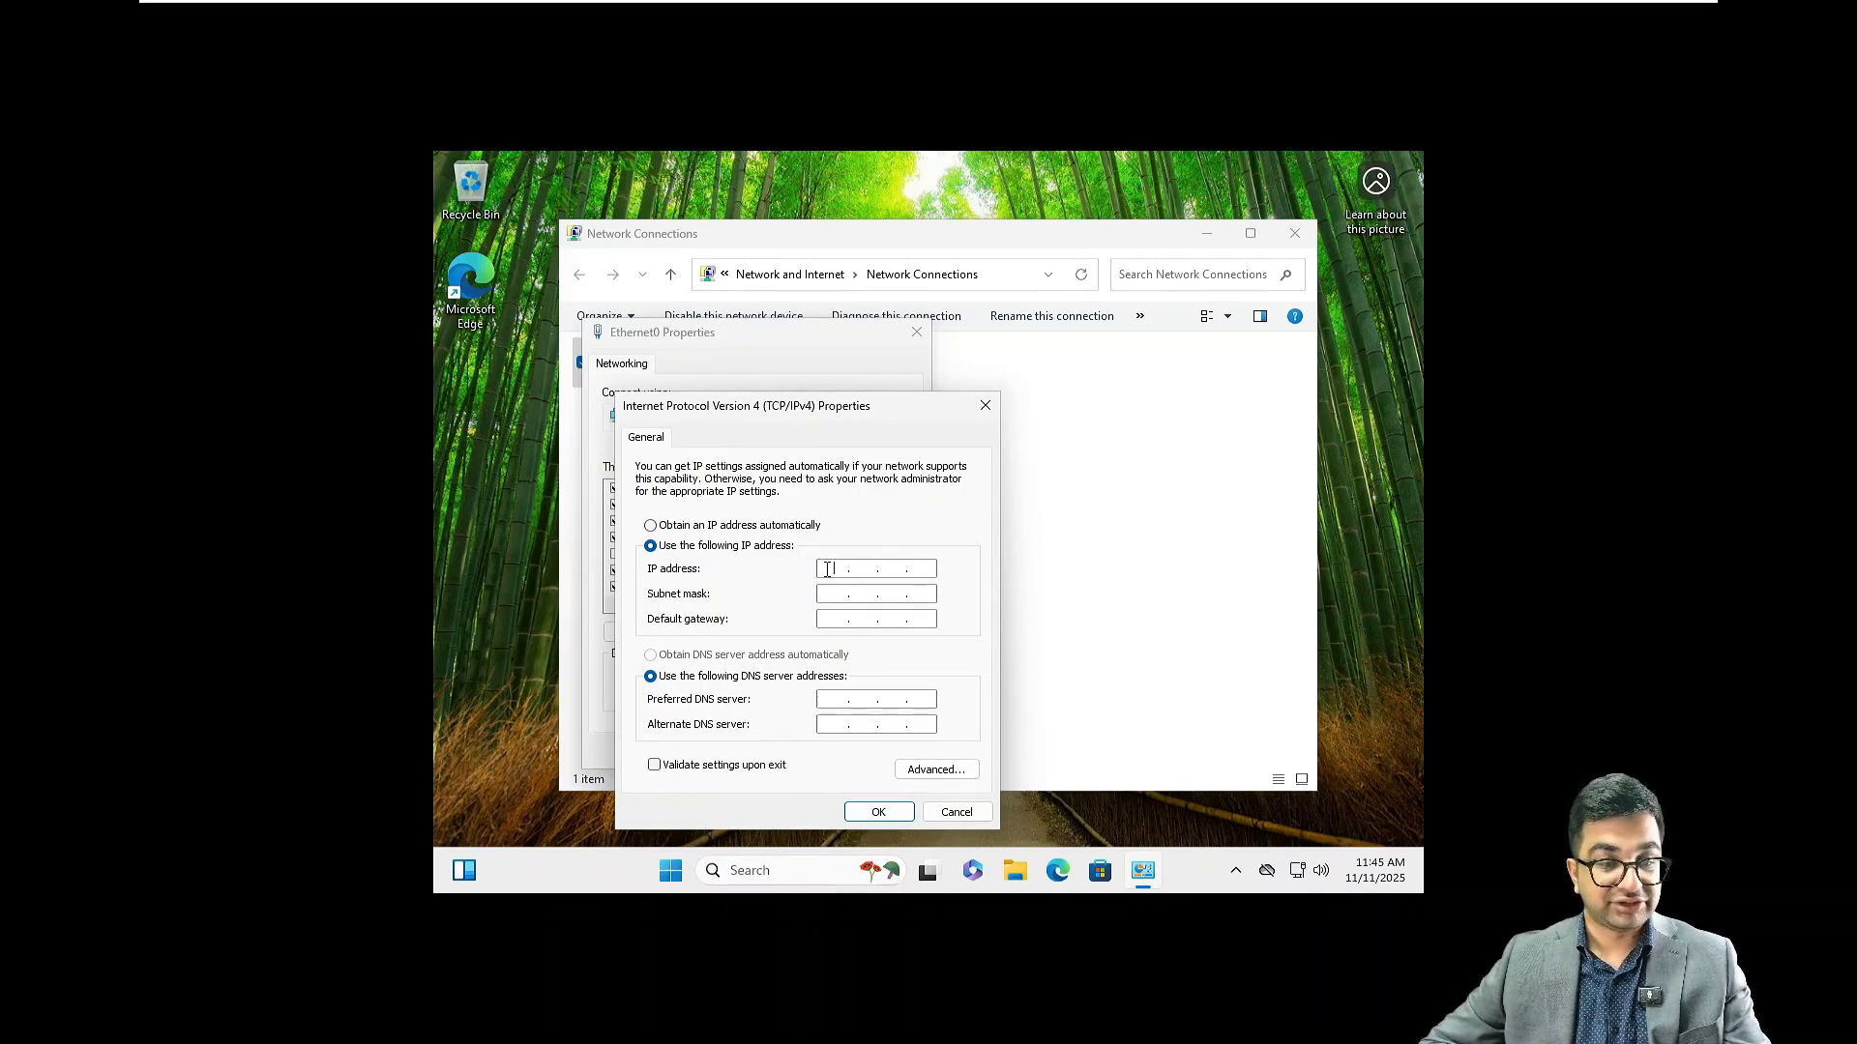
{"action": "left_click", "coordinate": [639, 648]}
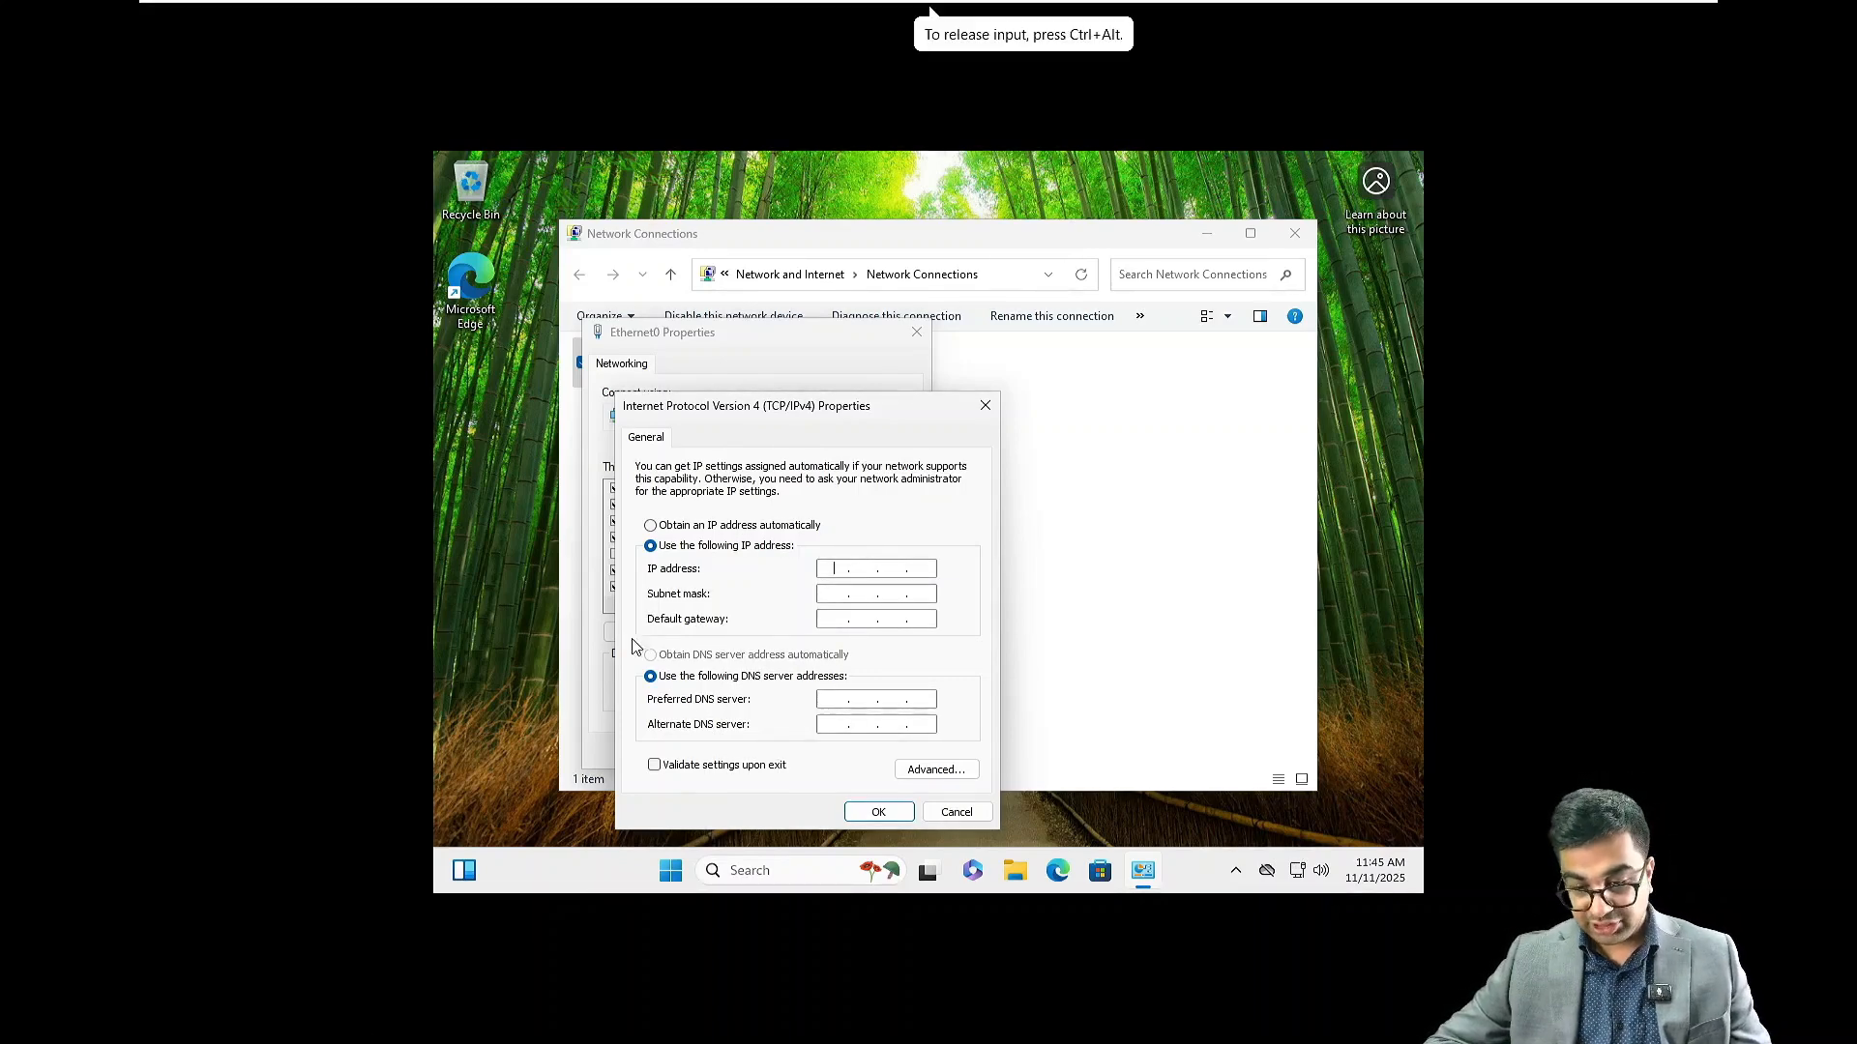
{"action": "type", "text": "17"}
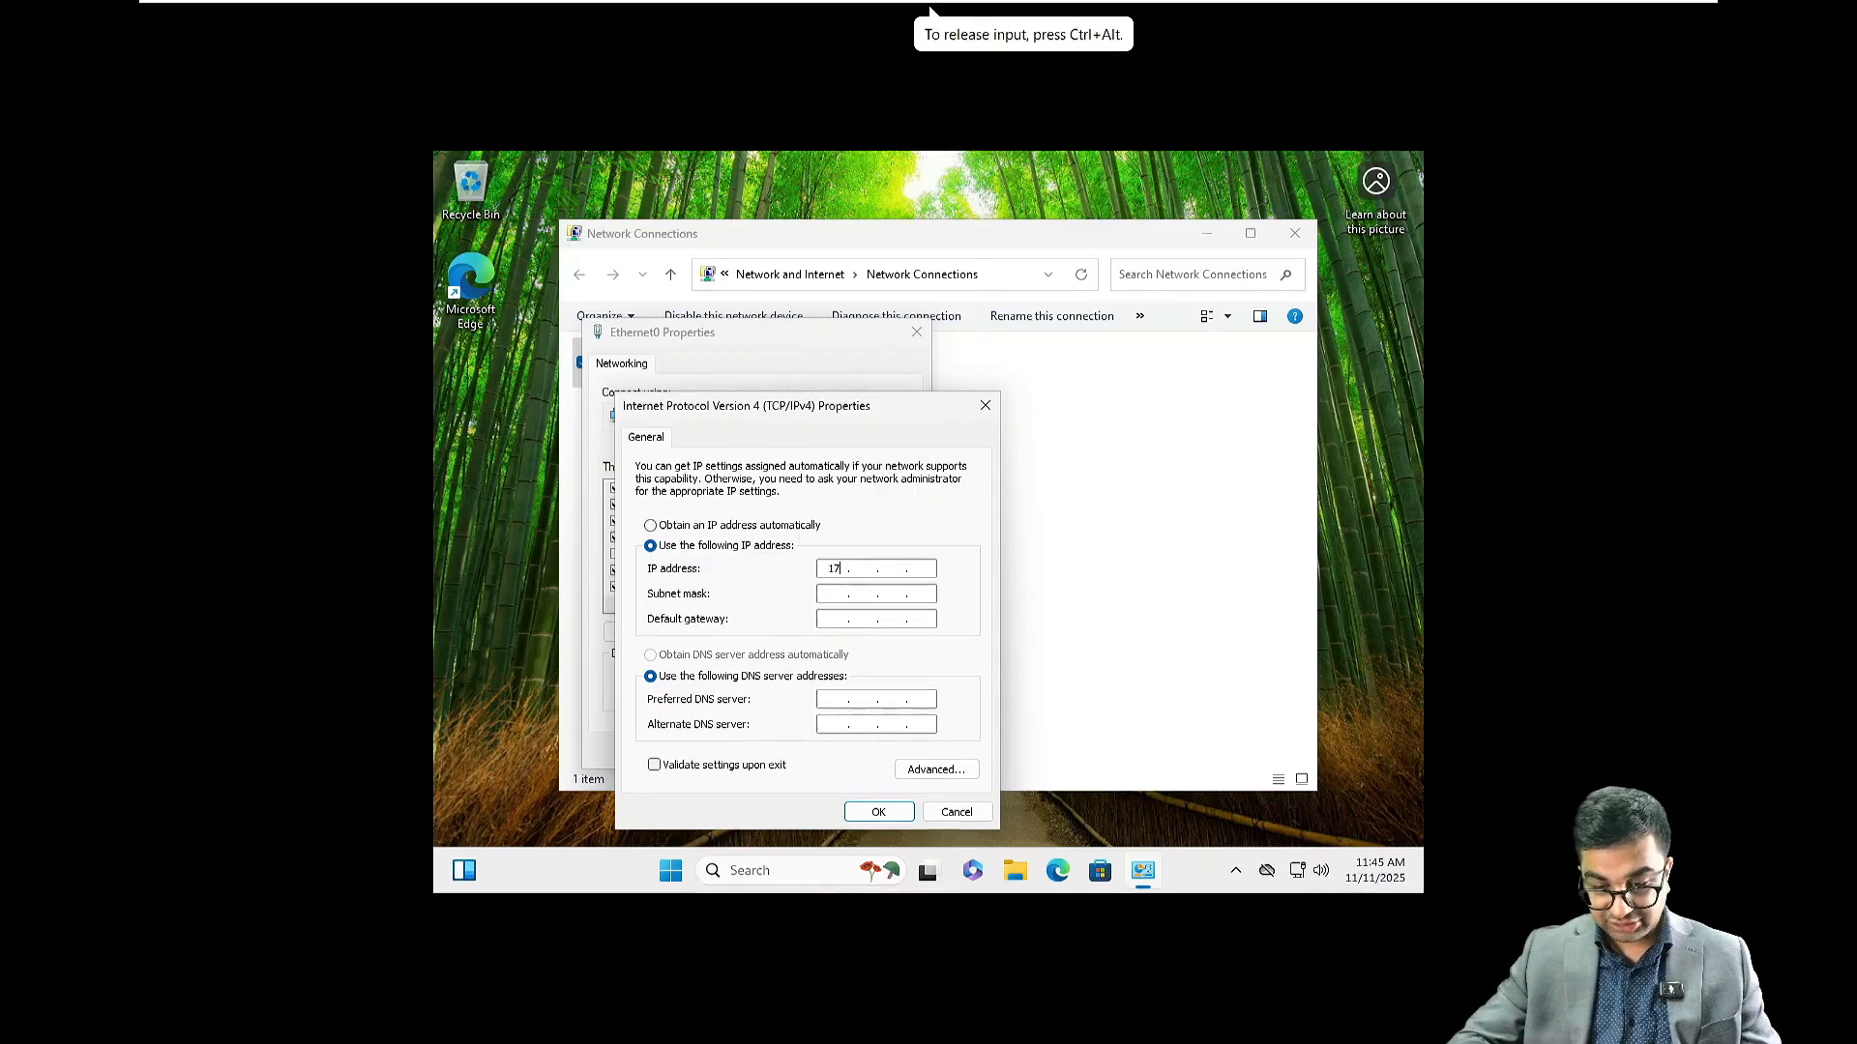
{"action": "type", "text": "2 . 16 . 10 . 50"}
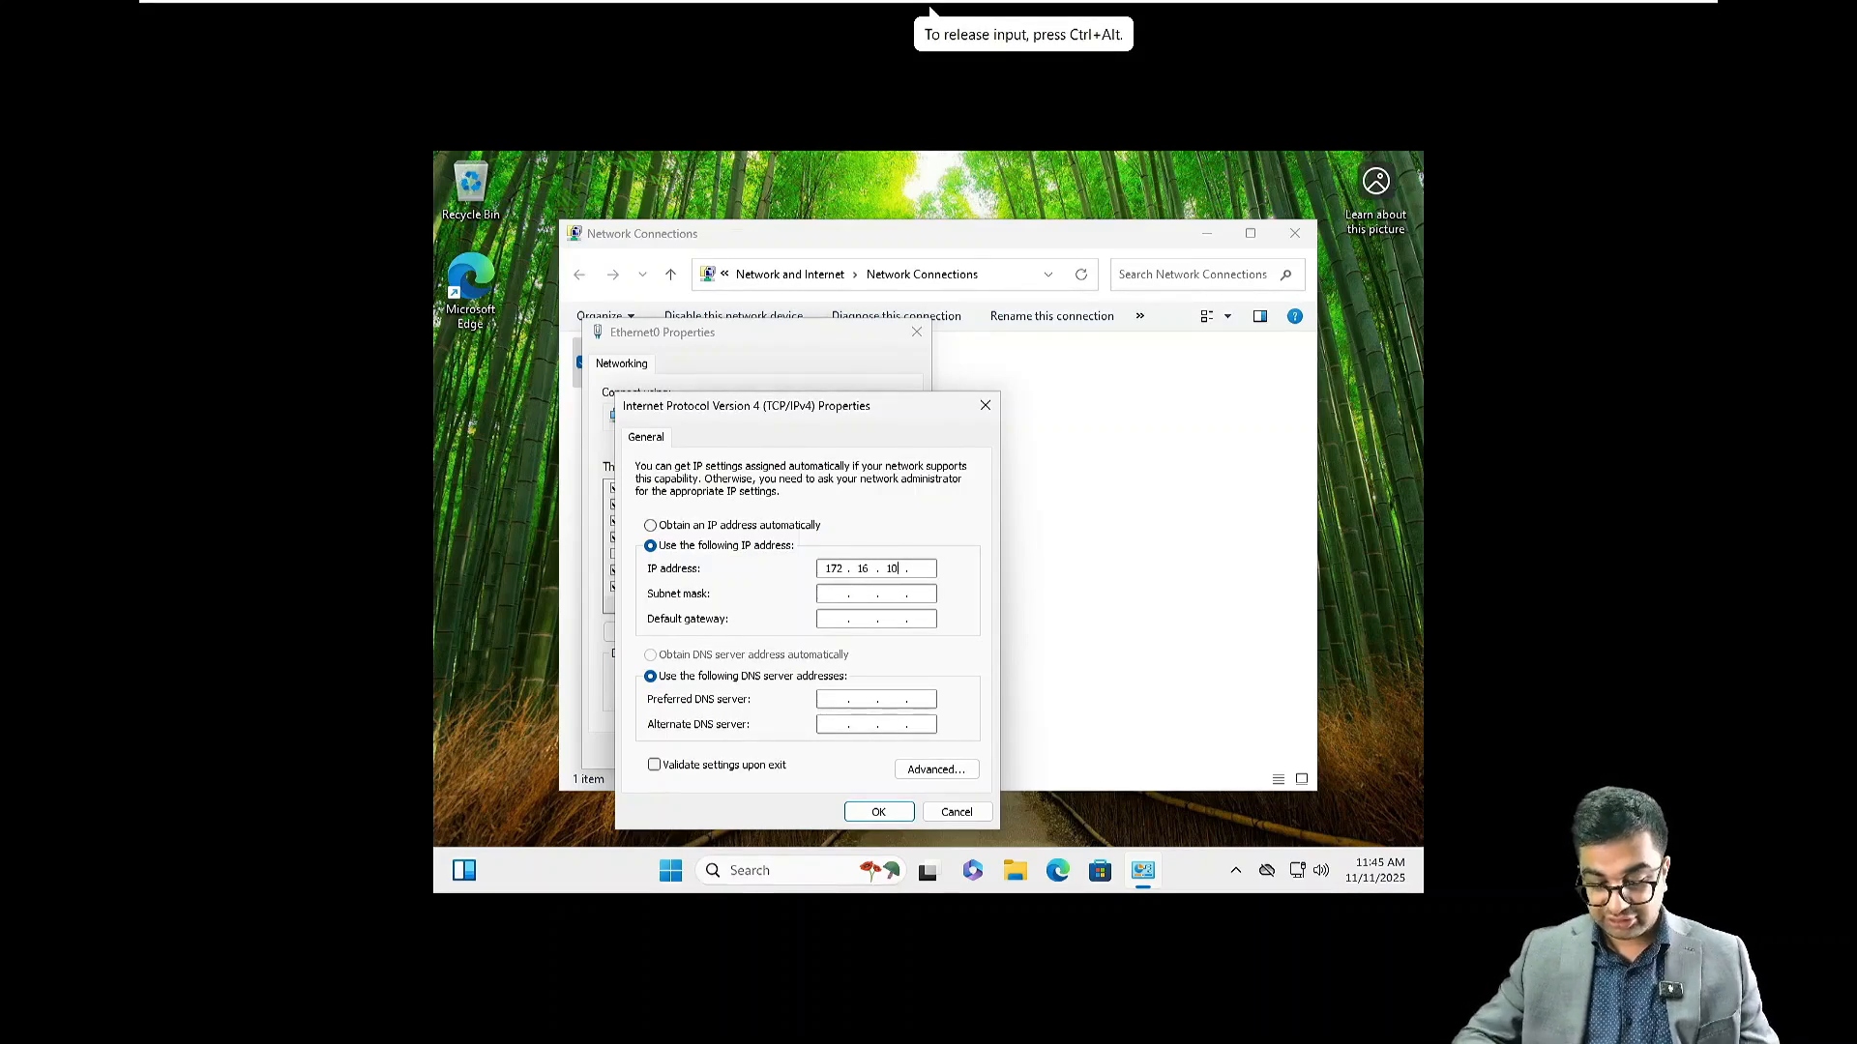
{"action": "key", "text": "Tab"}
{"action": "key", "text": "Tab"}
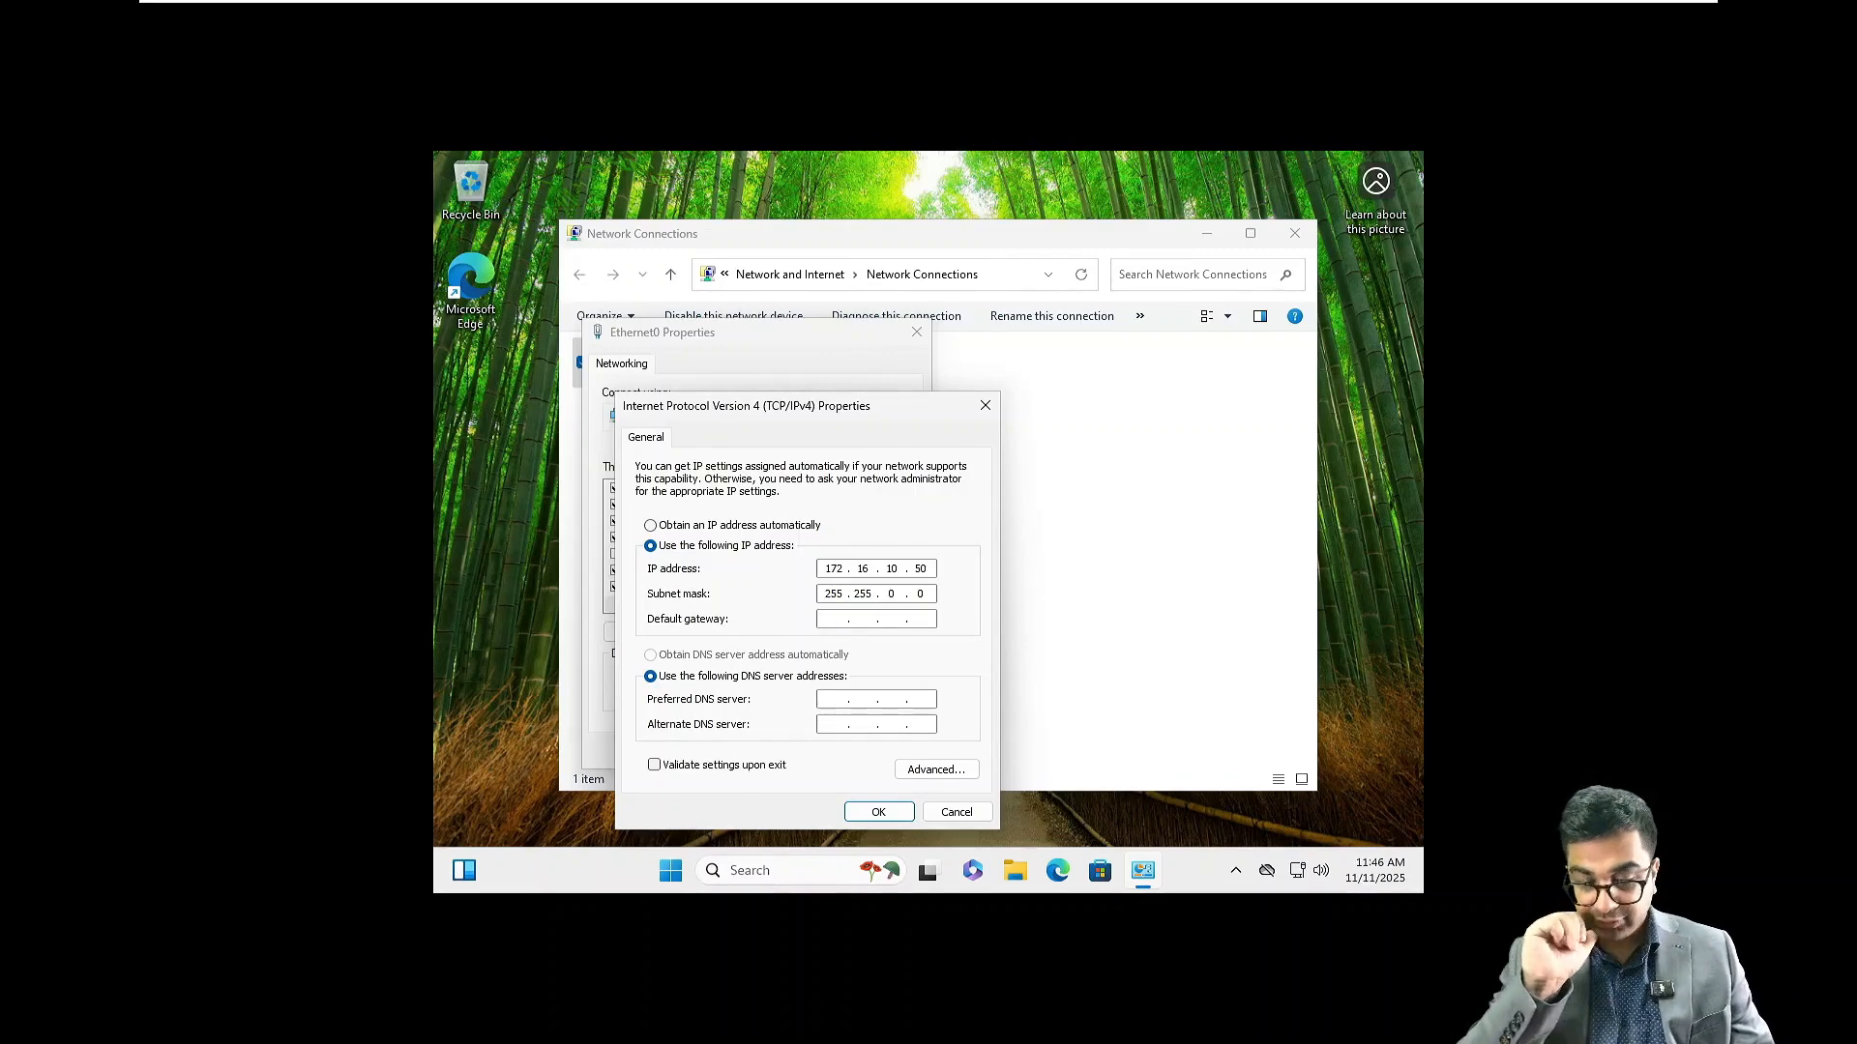
{"action": "type", "text": "172 . 16 . 10 . 1"}
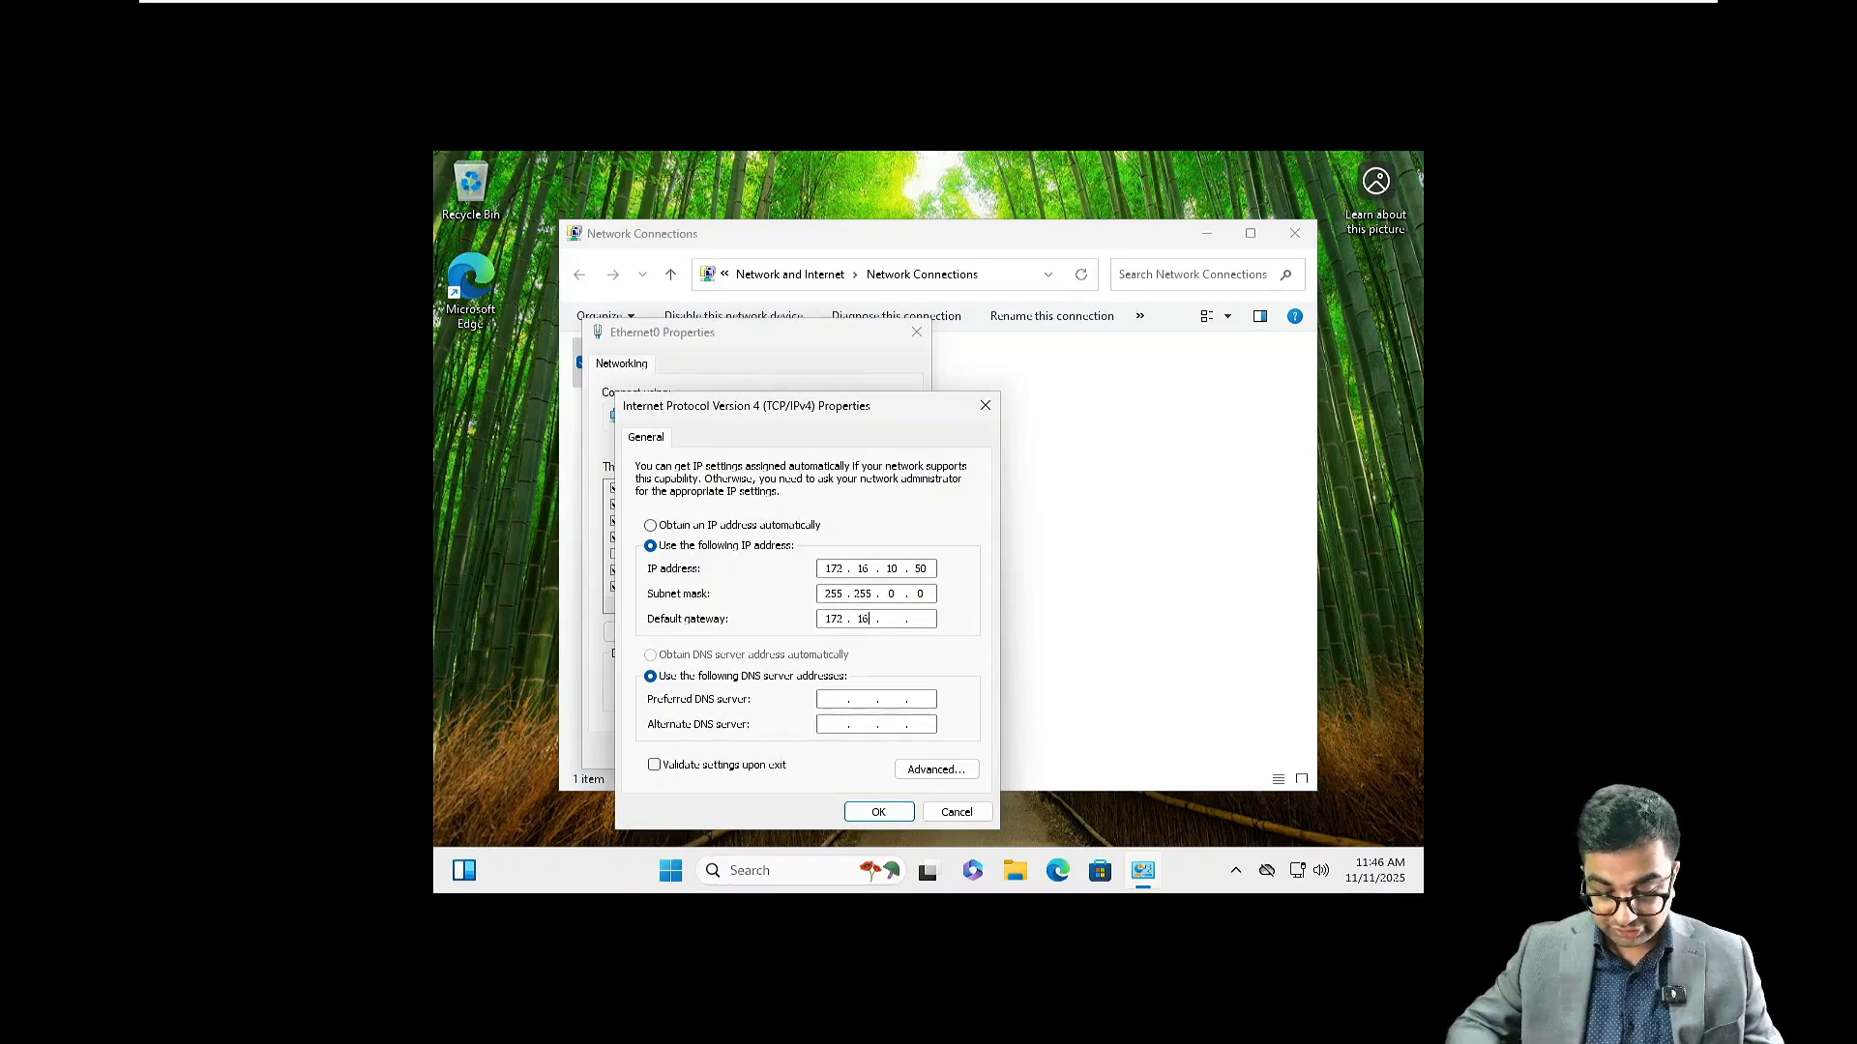
Set preferred DNS to 172.16.10.10, confirm the settings, and close Network Connections
{"action": "key", "text": "Tab"}
{"action": "key", "text": "Tab"}
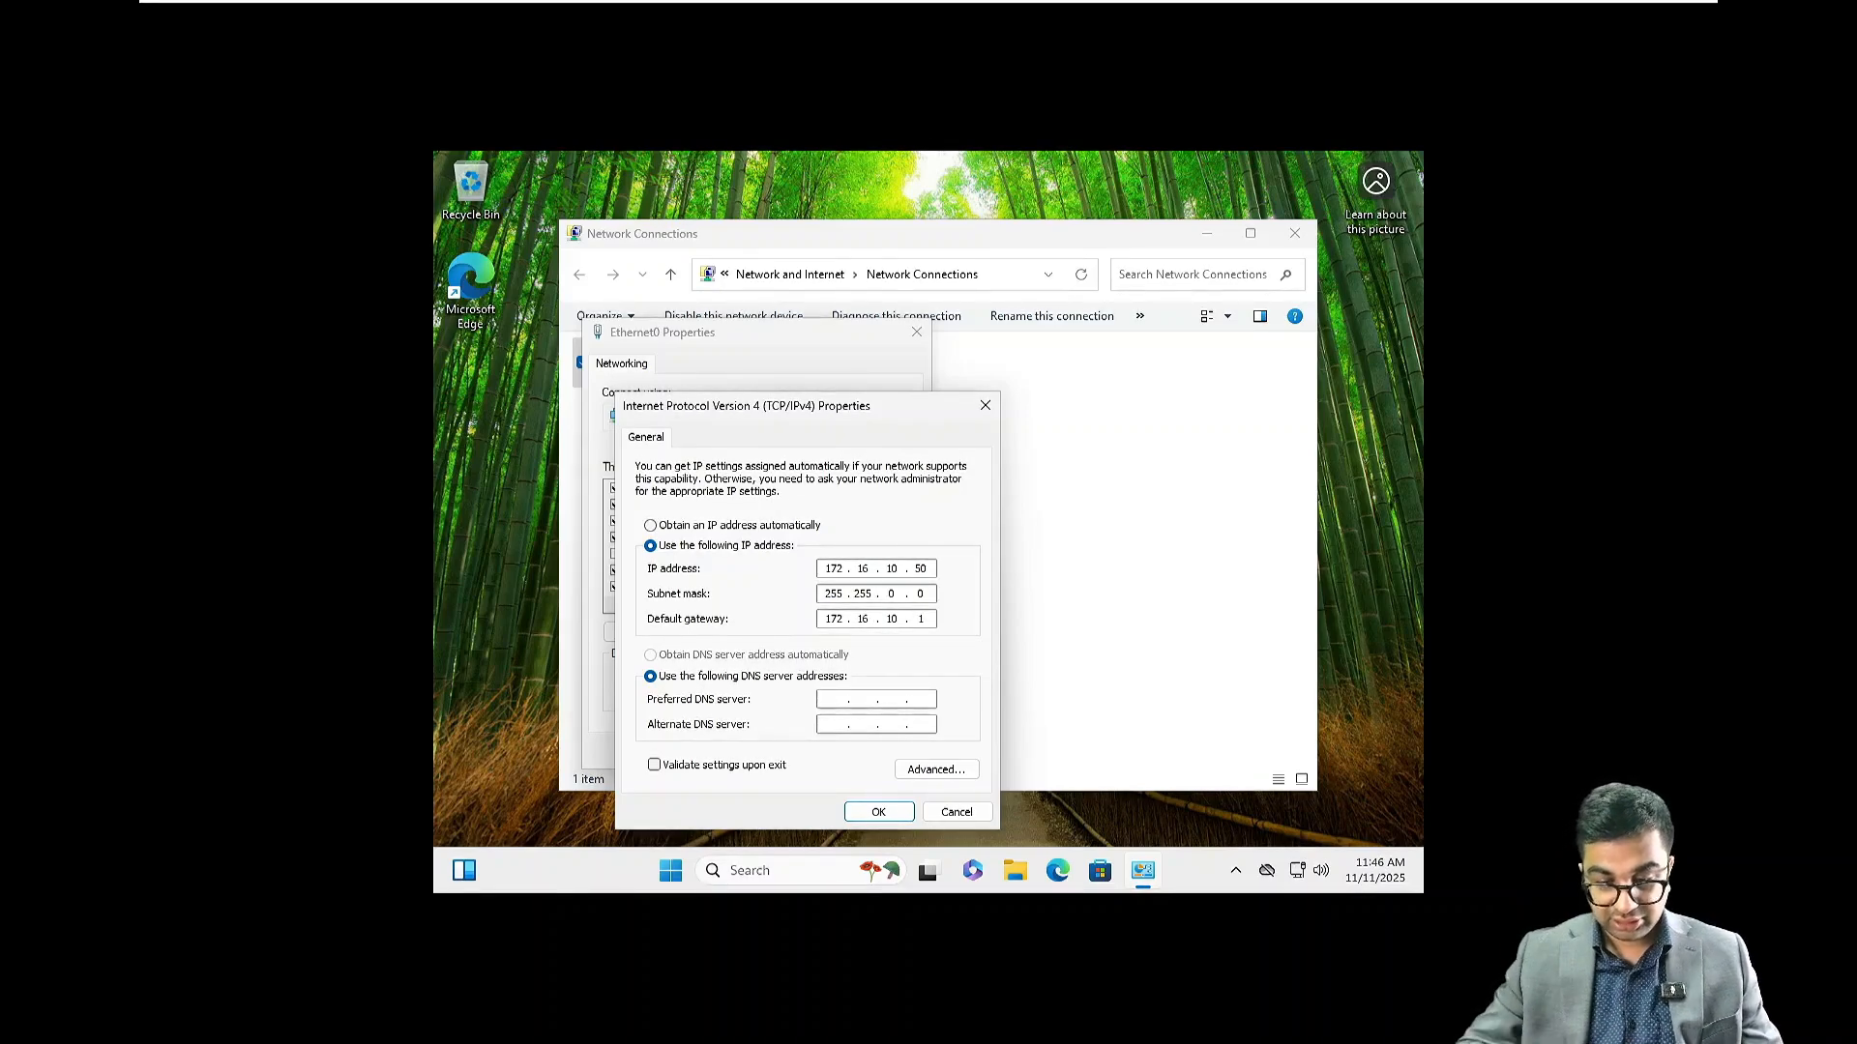
{"action": "type", "text": "172 . 16 . 10 . 10"}
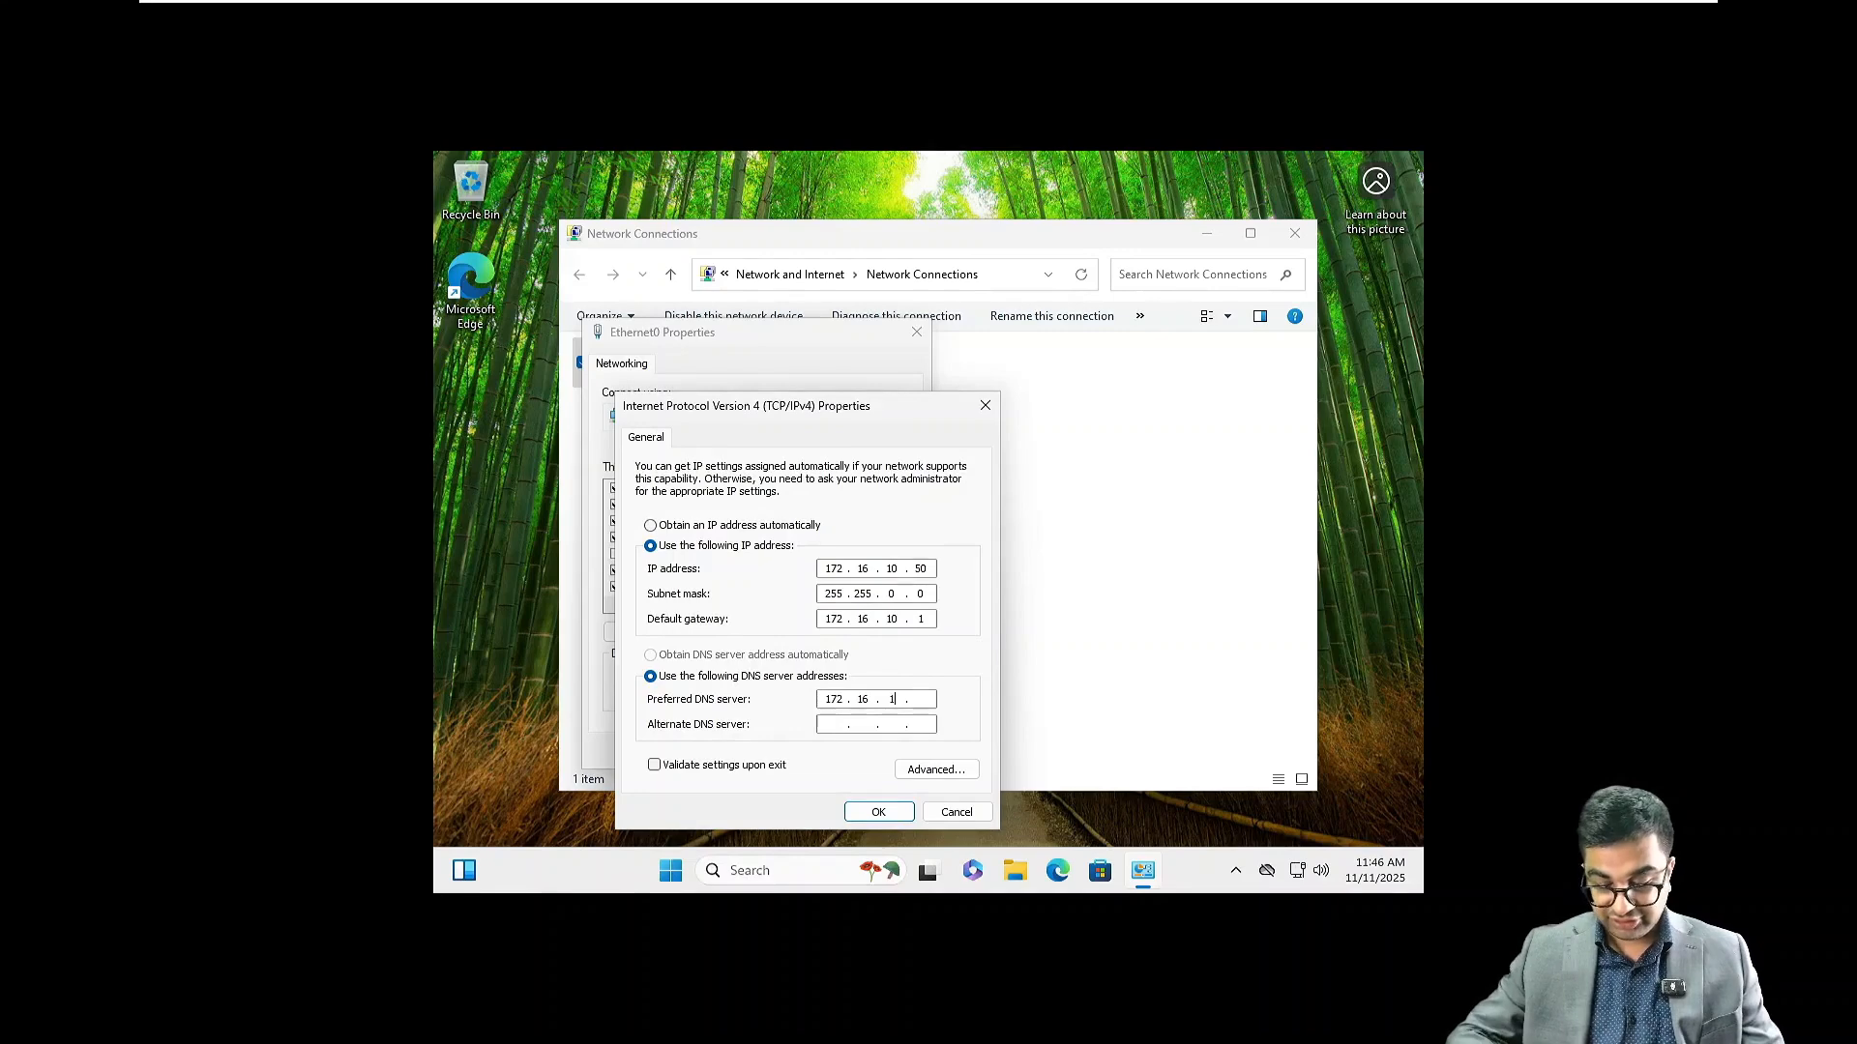
{"action": "key", "text": "Return"}
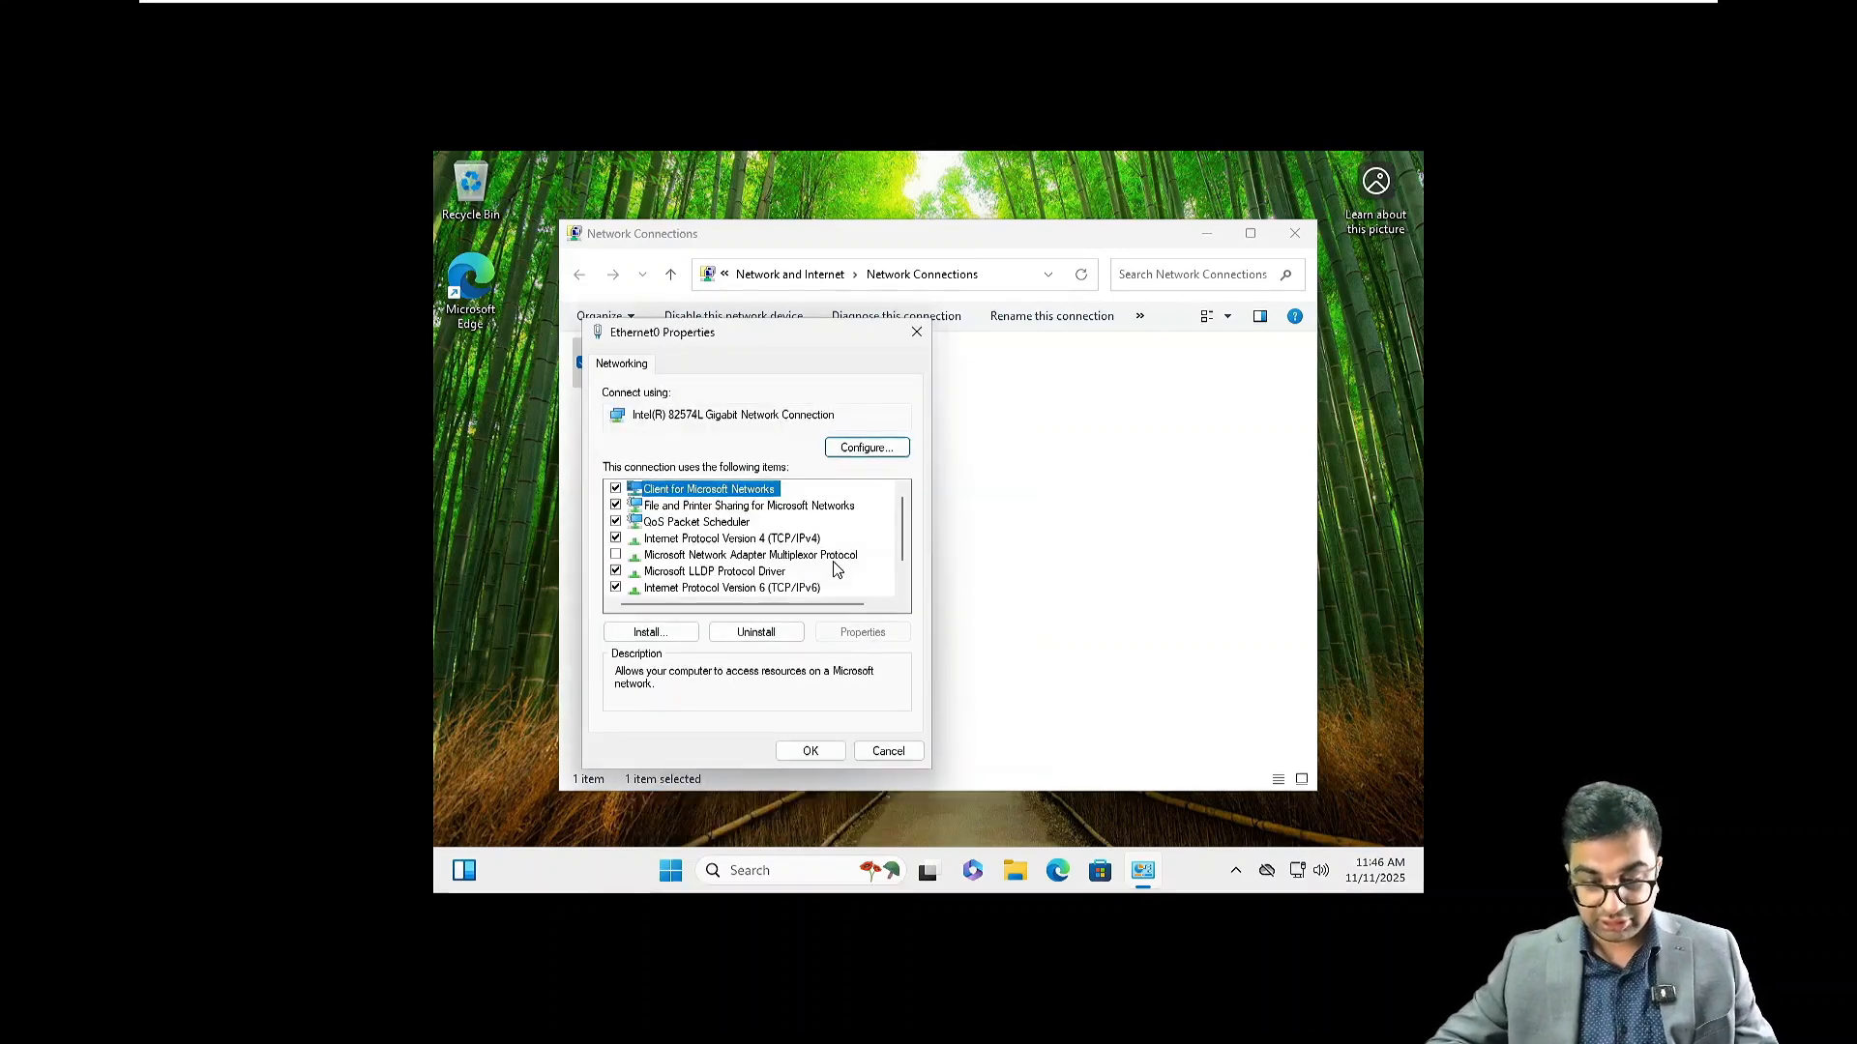
{"action": "left_click", "coordinate": [814, 753]}
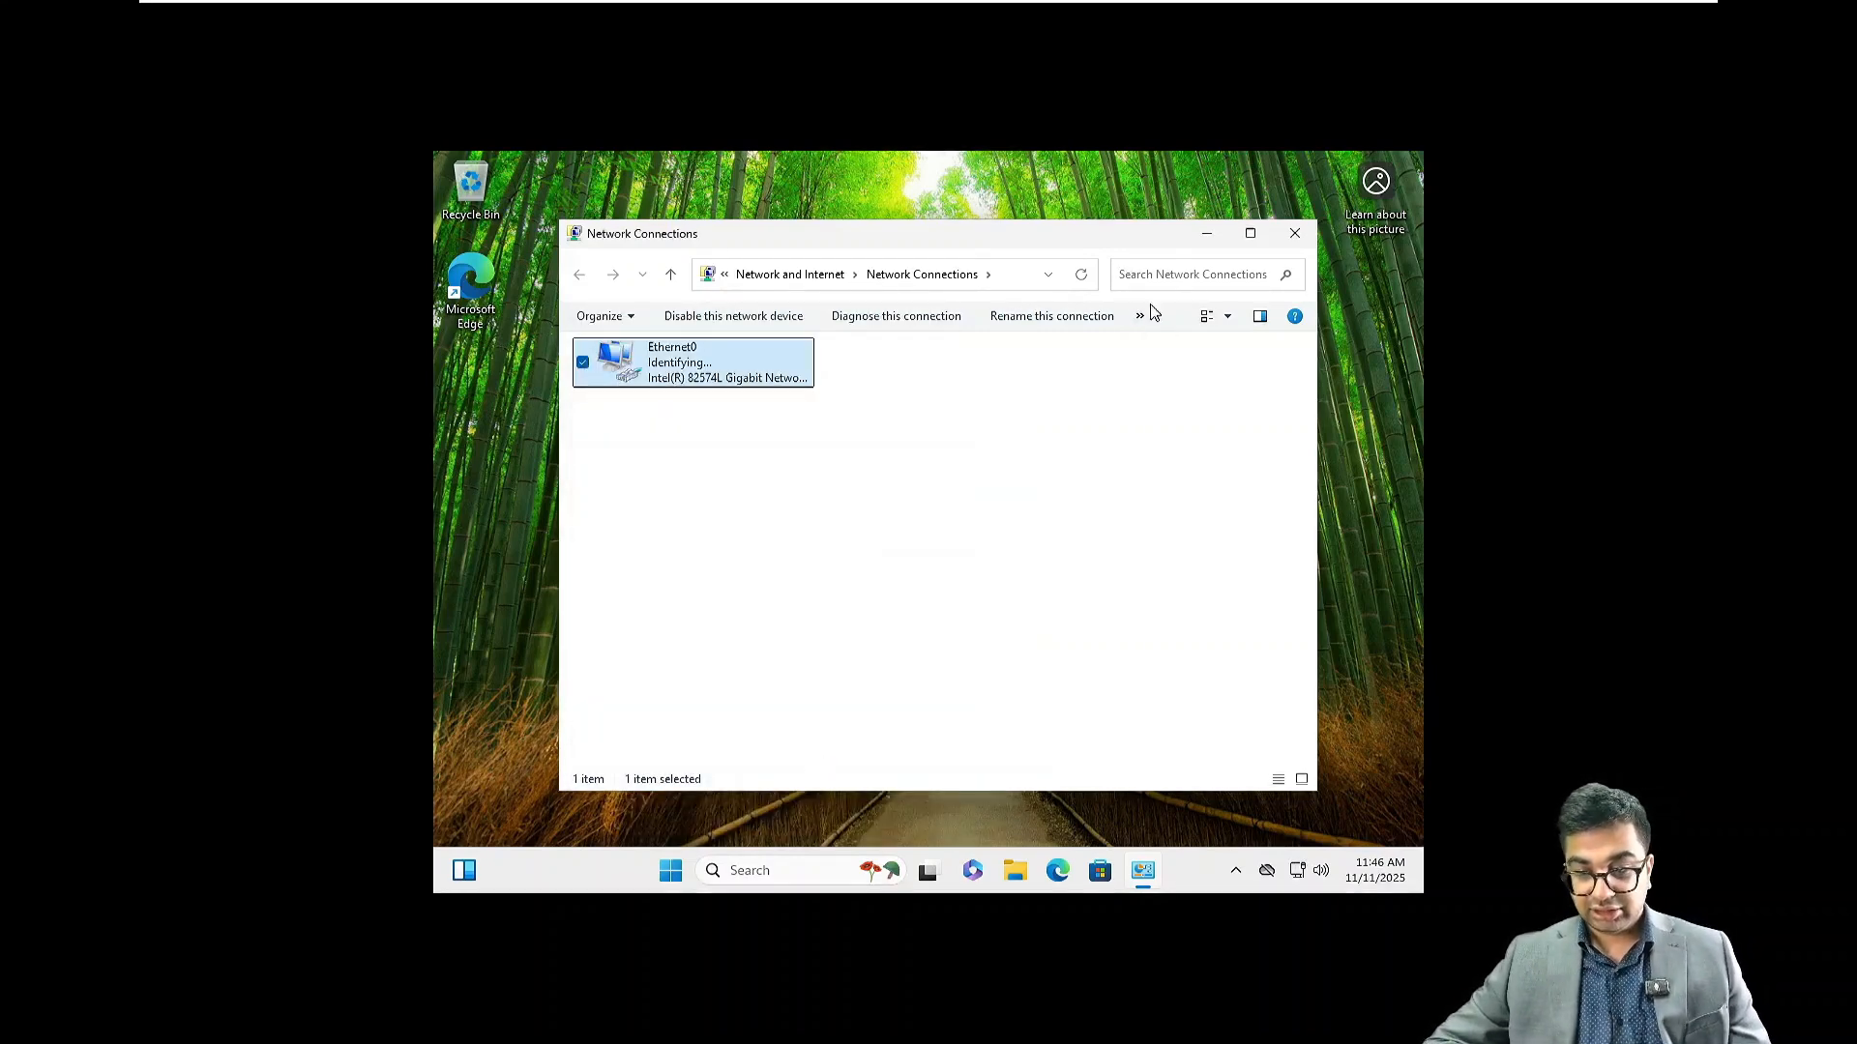
{"action": "left_click", "coordinate": [1295, 233]}
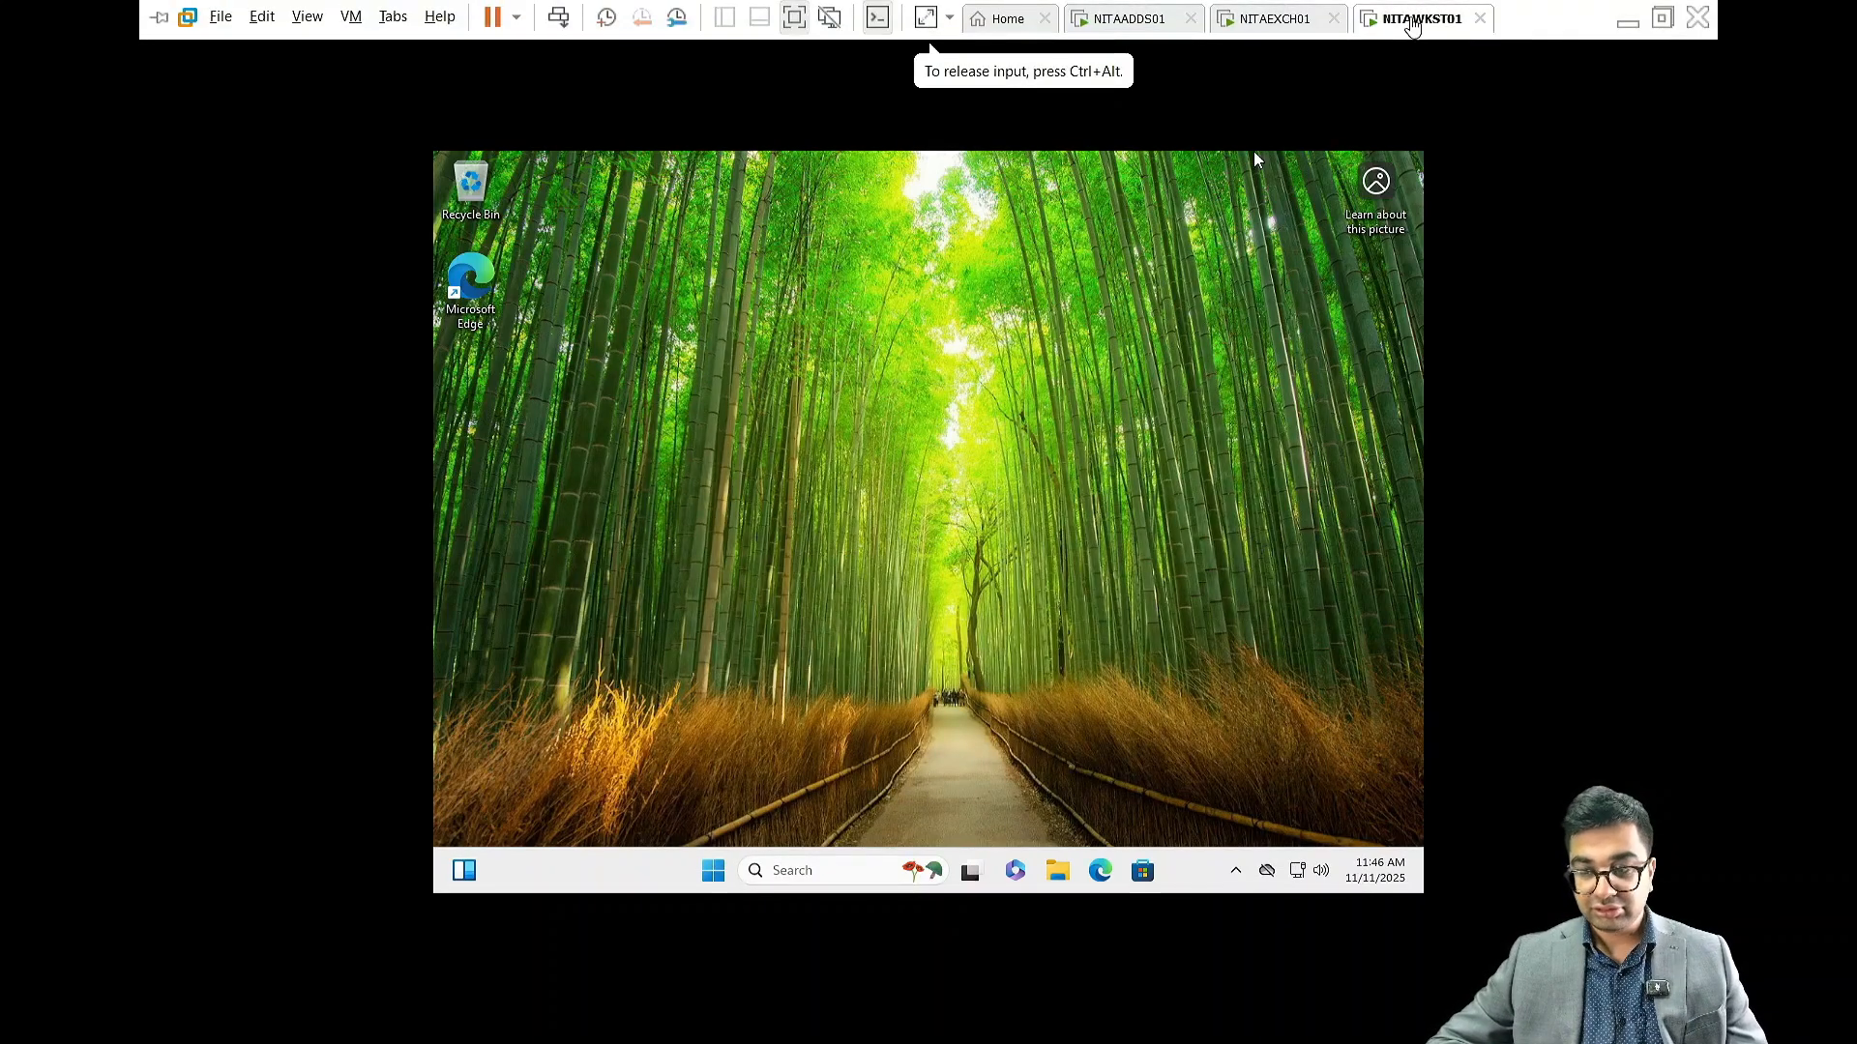
Choose Install VMware Tools from the VM tab menu, then refresh the guest desktop
{"action": "right_click", "coordinate": [1414, 19]}
{"action": "left_click", "coordinate": [1545, 312]}
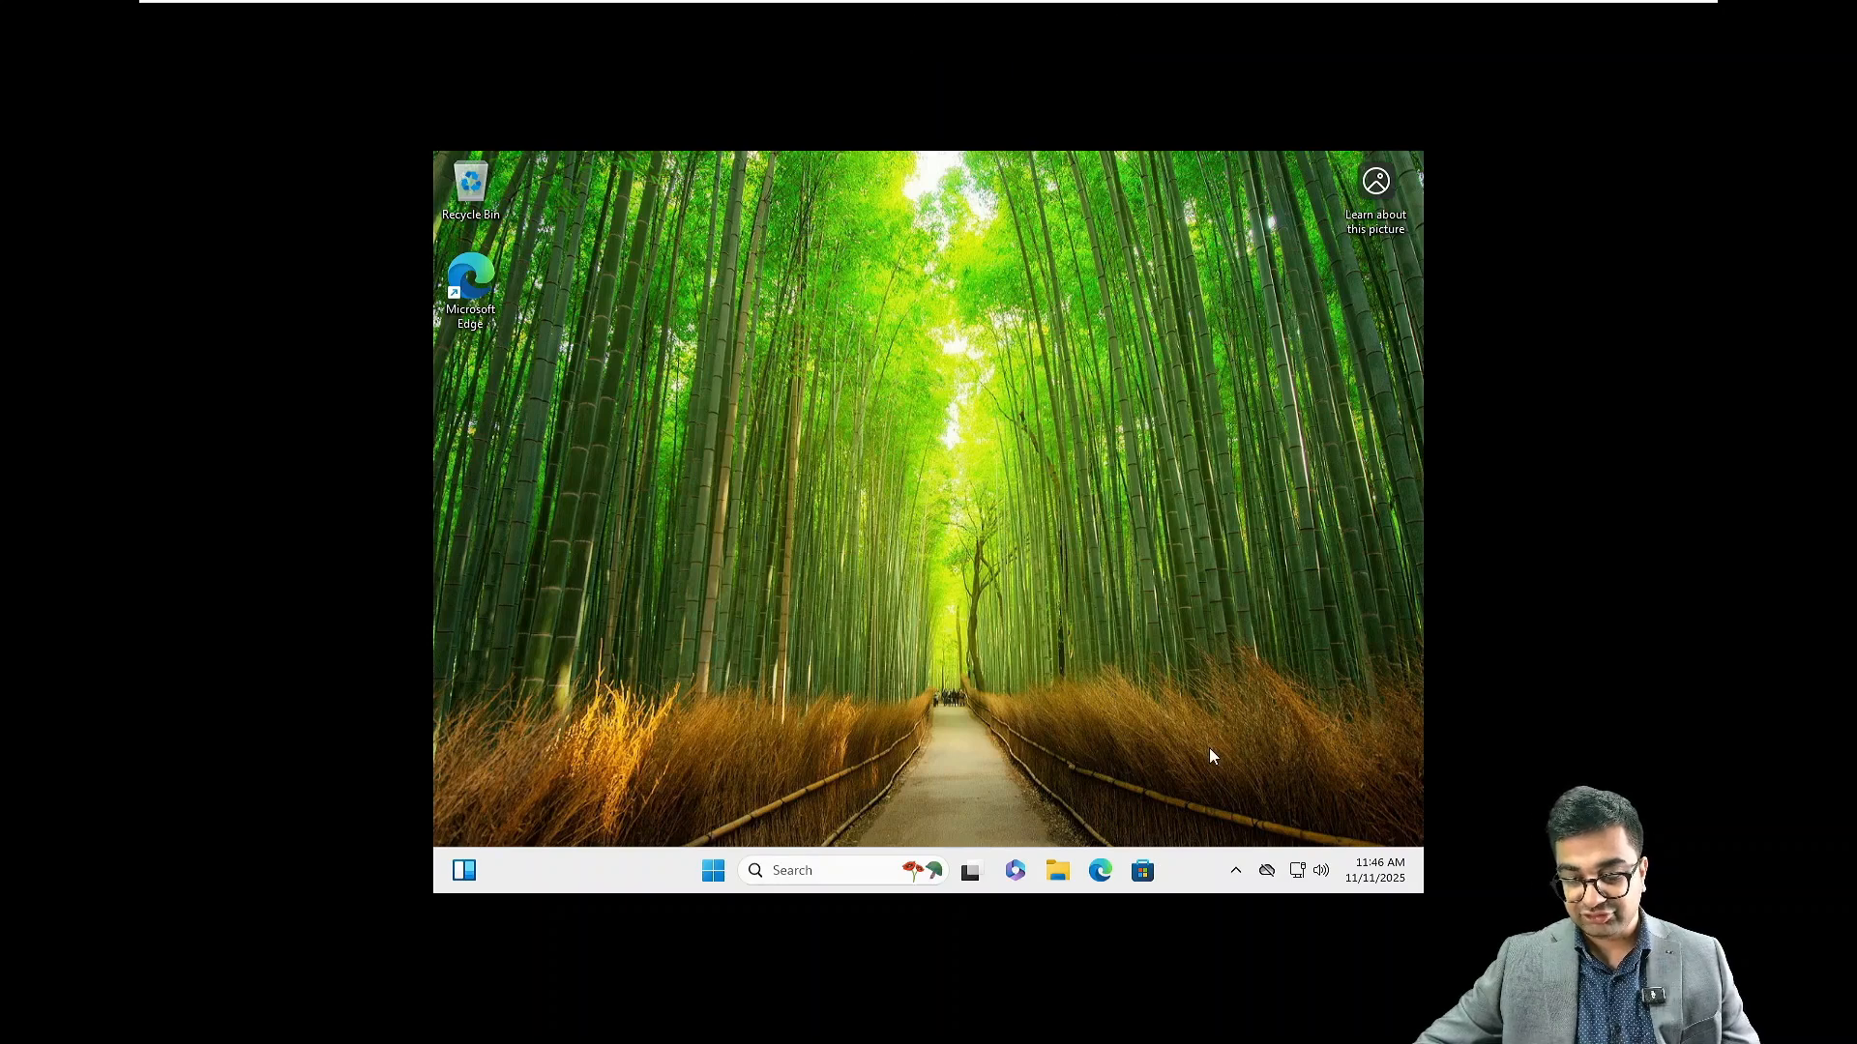
{"action": "right_click", "coordinate": [1016, 501]}
{"action": "left_click", "coordinate": [1064, 582]}
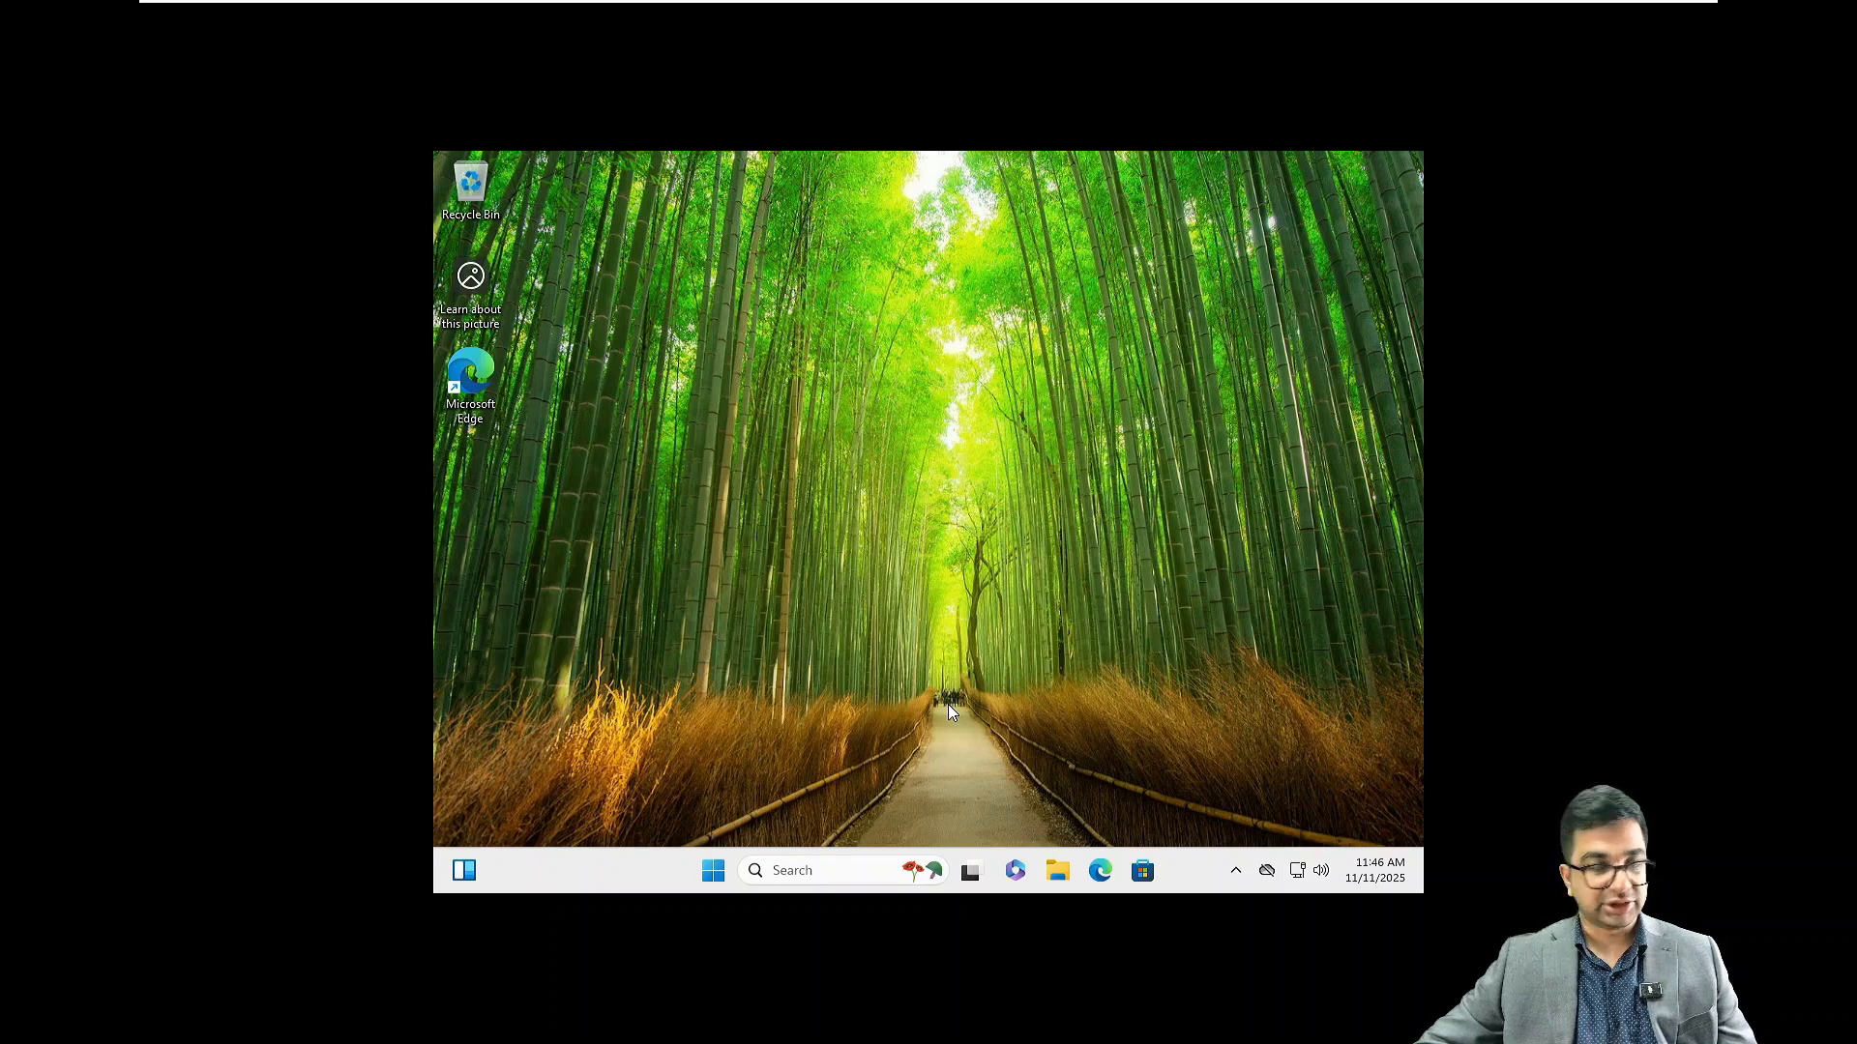
Run setup64.exe from the VMware Tools DVD Drive (D:) and approve the UAC prompt
{"action": "left_click", "coordinate": [1058, 871]}
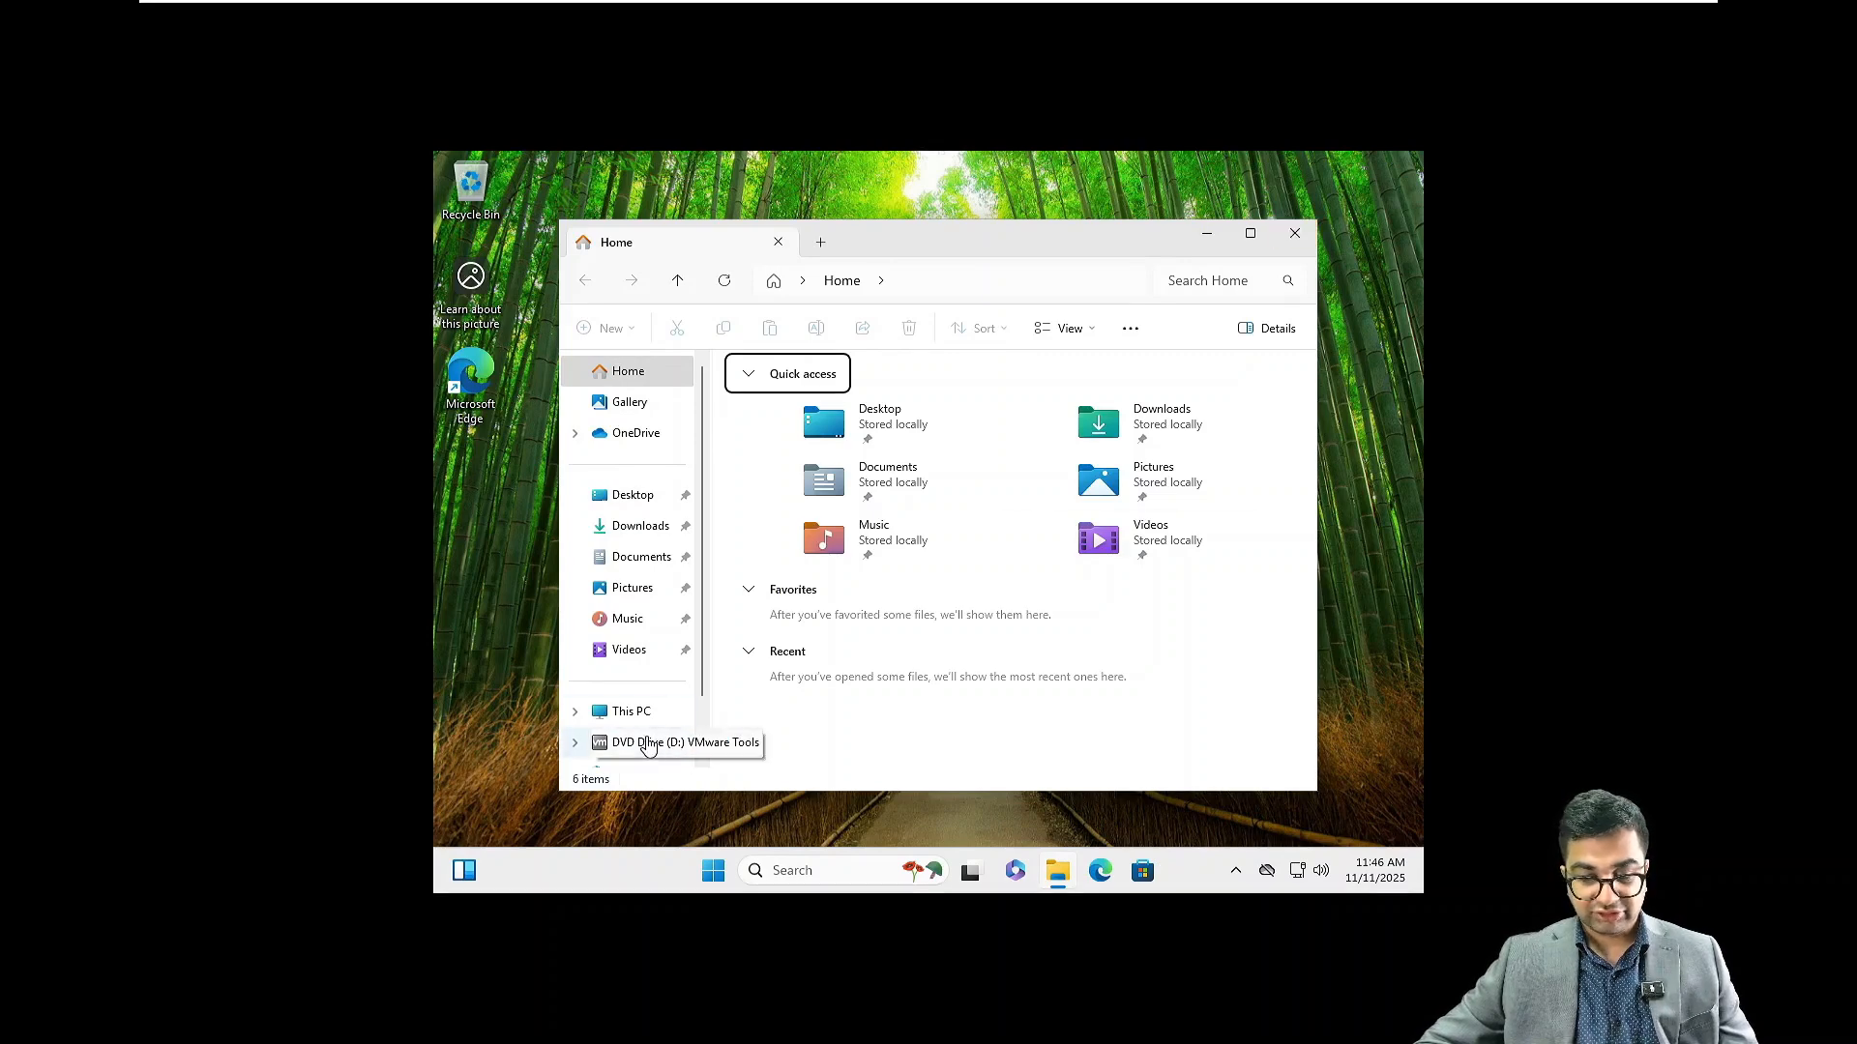
{"action": "left_click", "coordinate": [648, 744]}
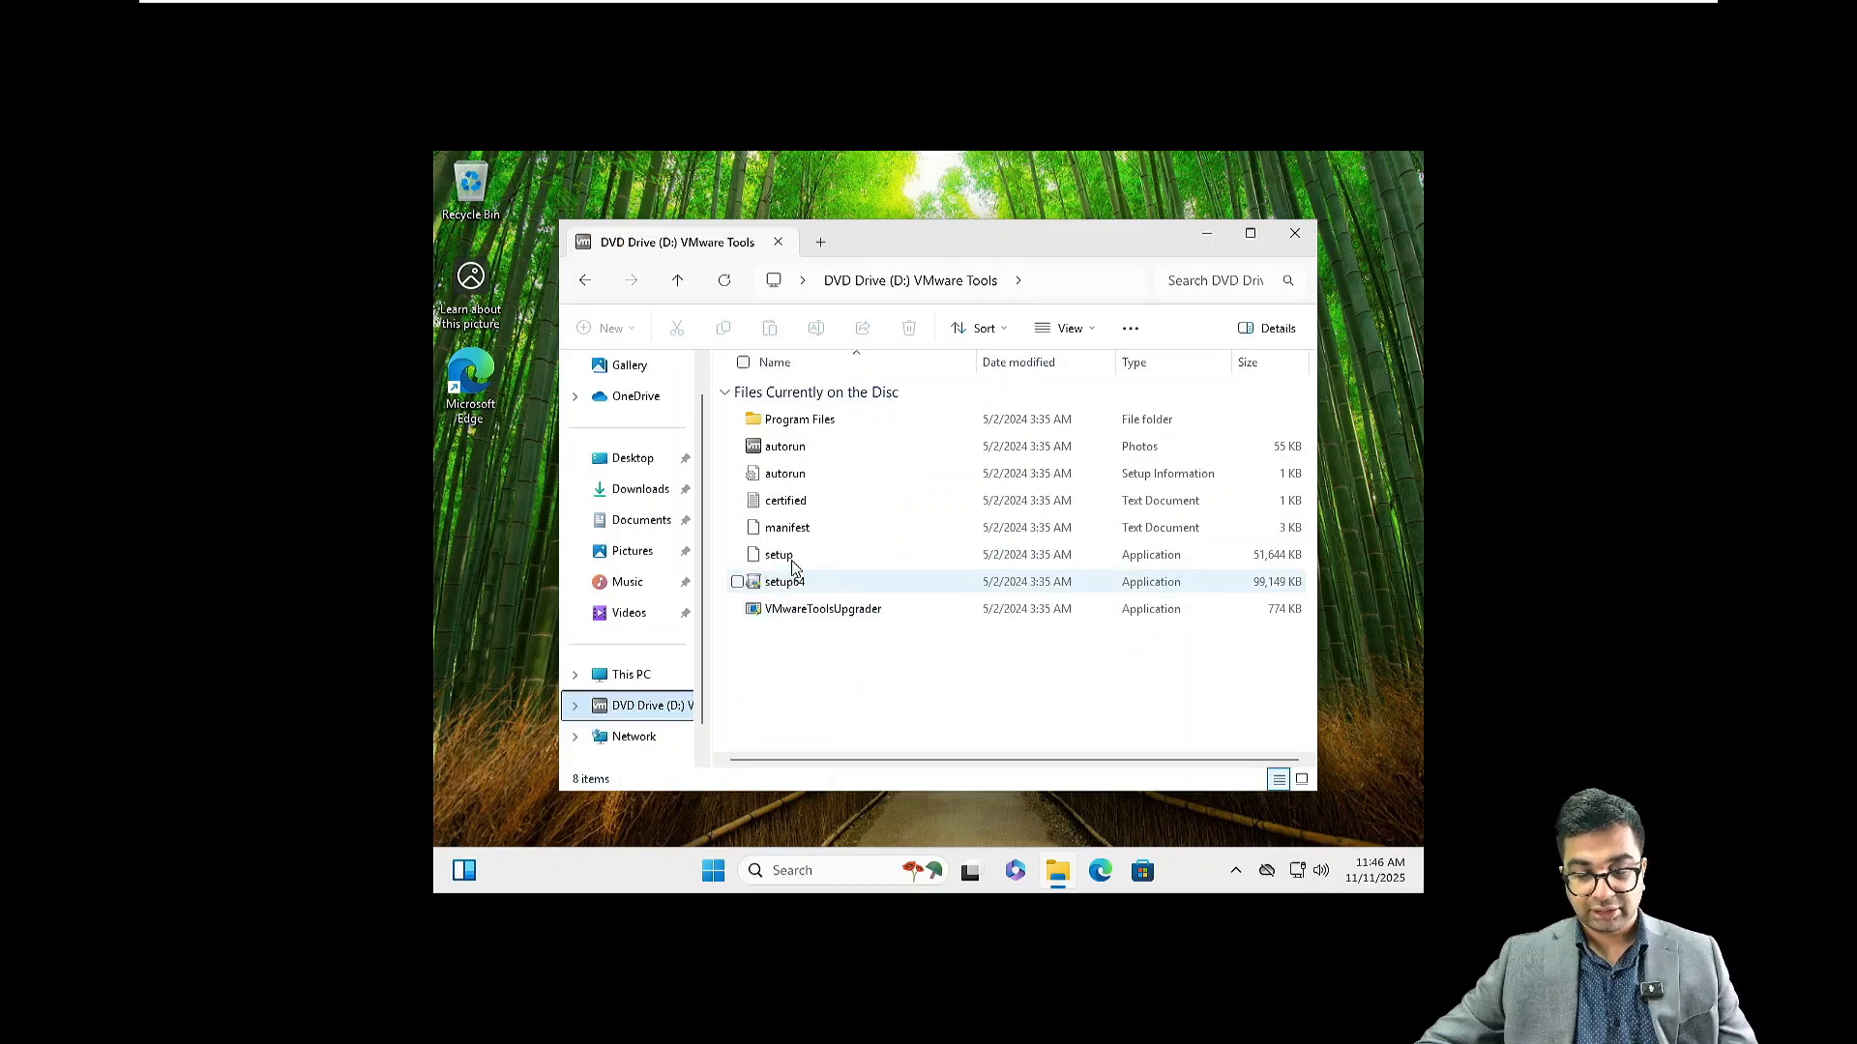
{"action": "left_click", "coordinate": [792, 563]}
{"action": "double_click", "coordinate": [790, 559]}
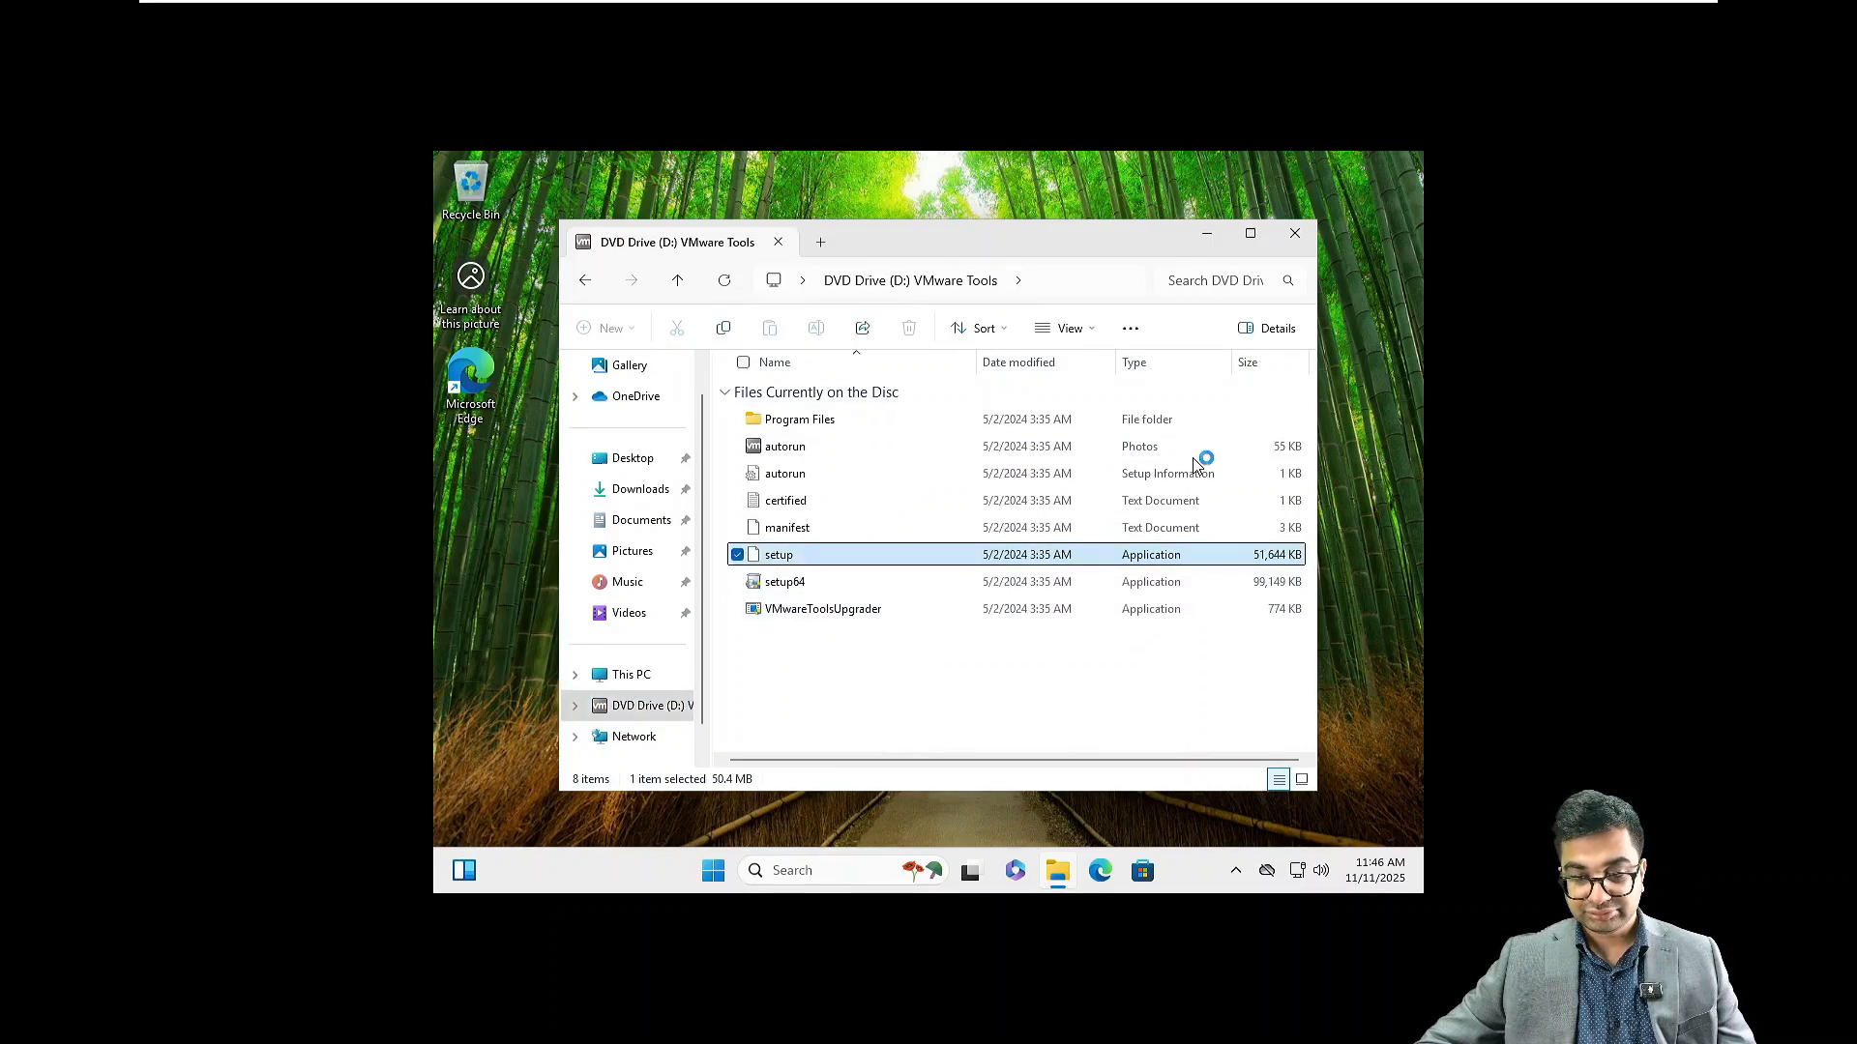
{"action": "left_click", "coordinate": [1295, 233]}
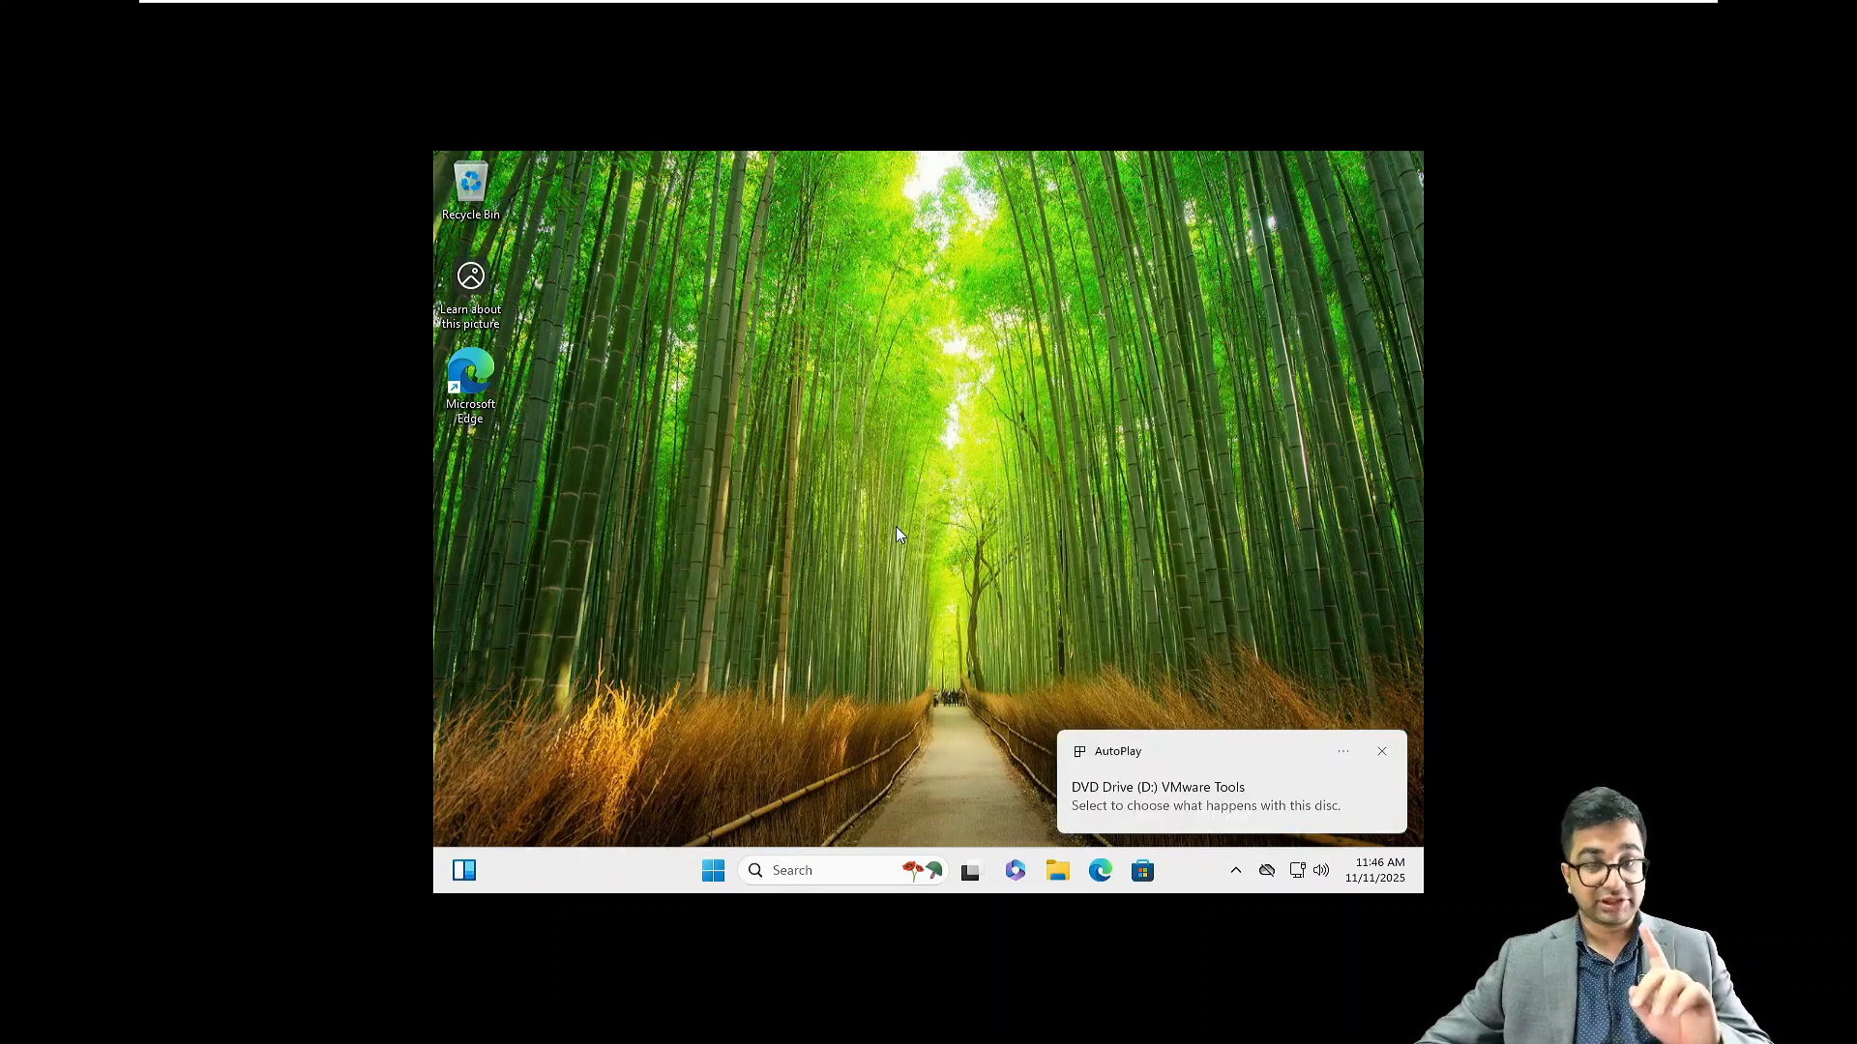
{"action": "left_click", "coordinate": [1138, 798]}
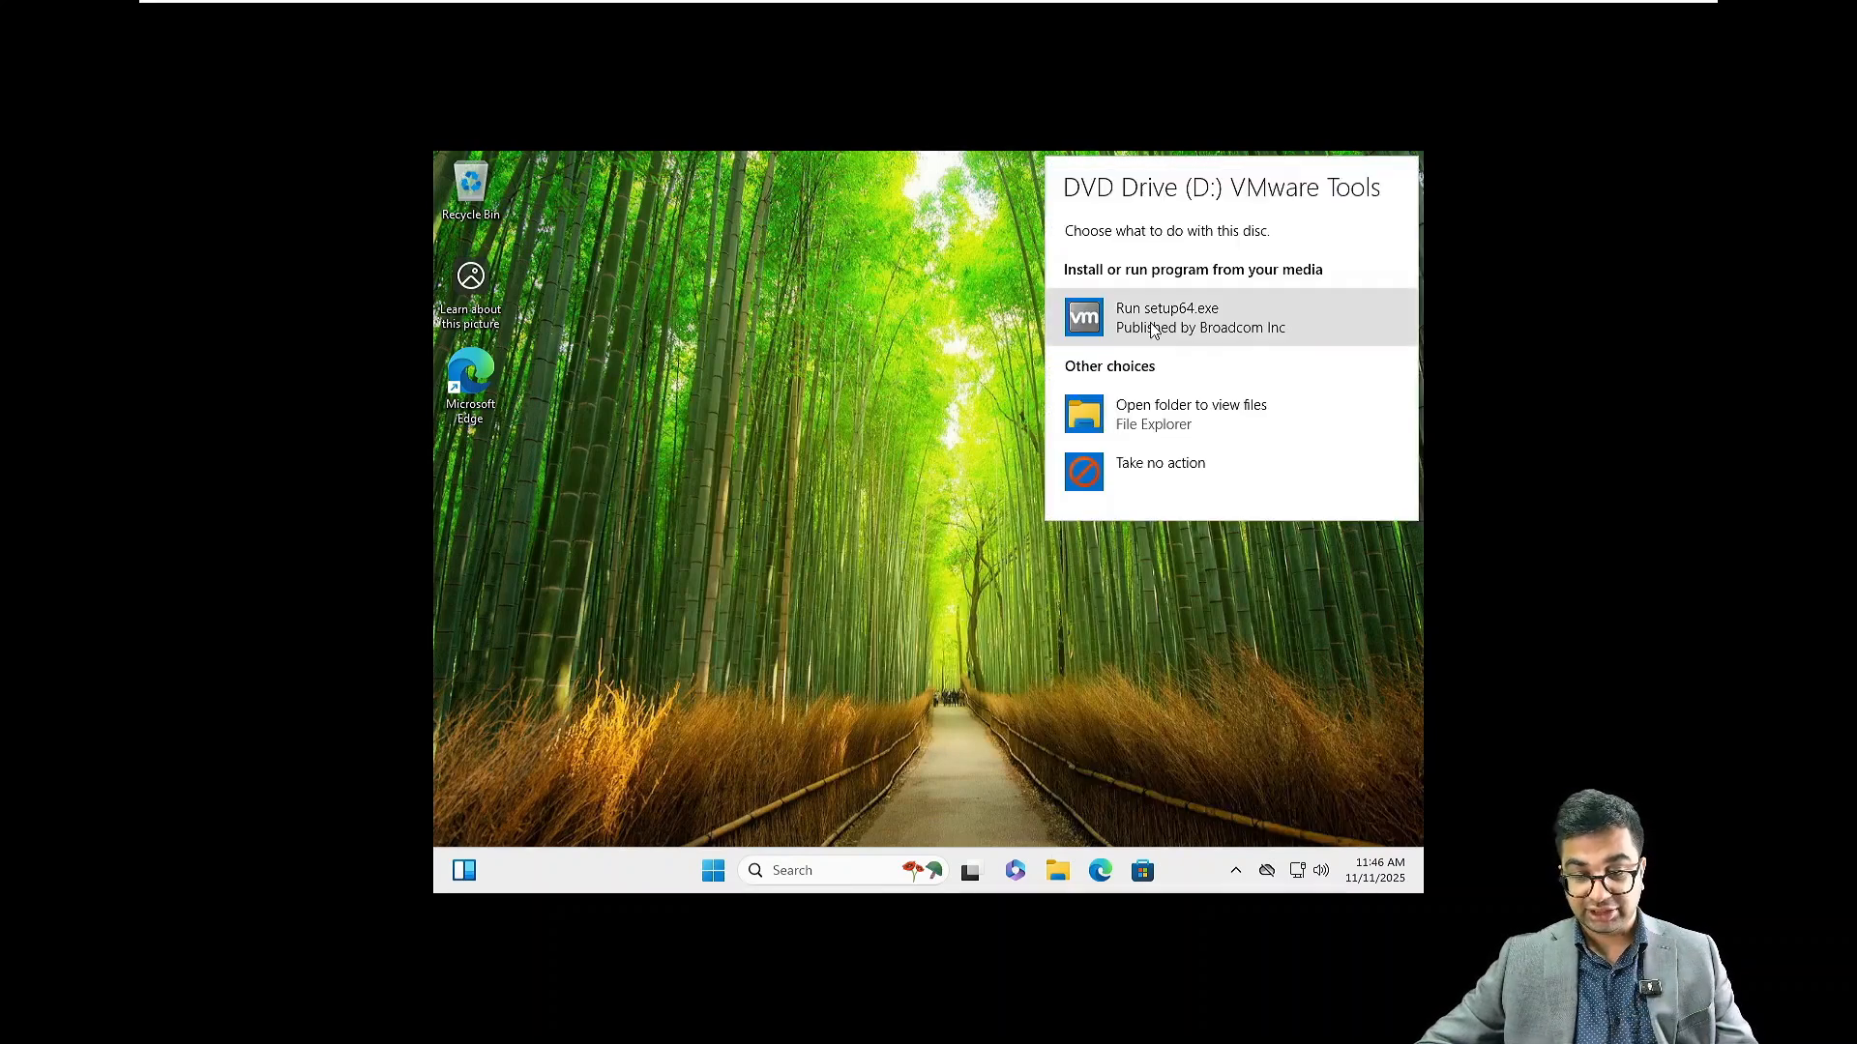
{"action": "left_click", "coordinate": [1151, 330]}
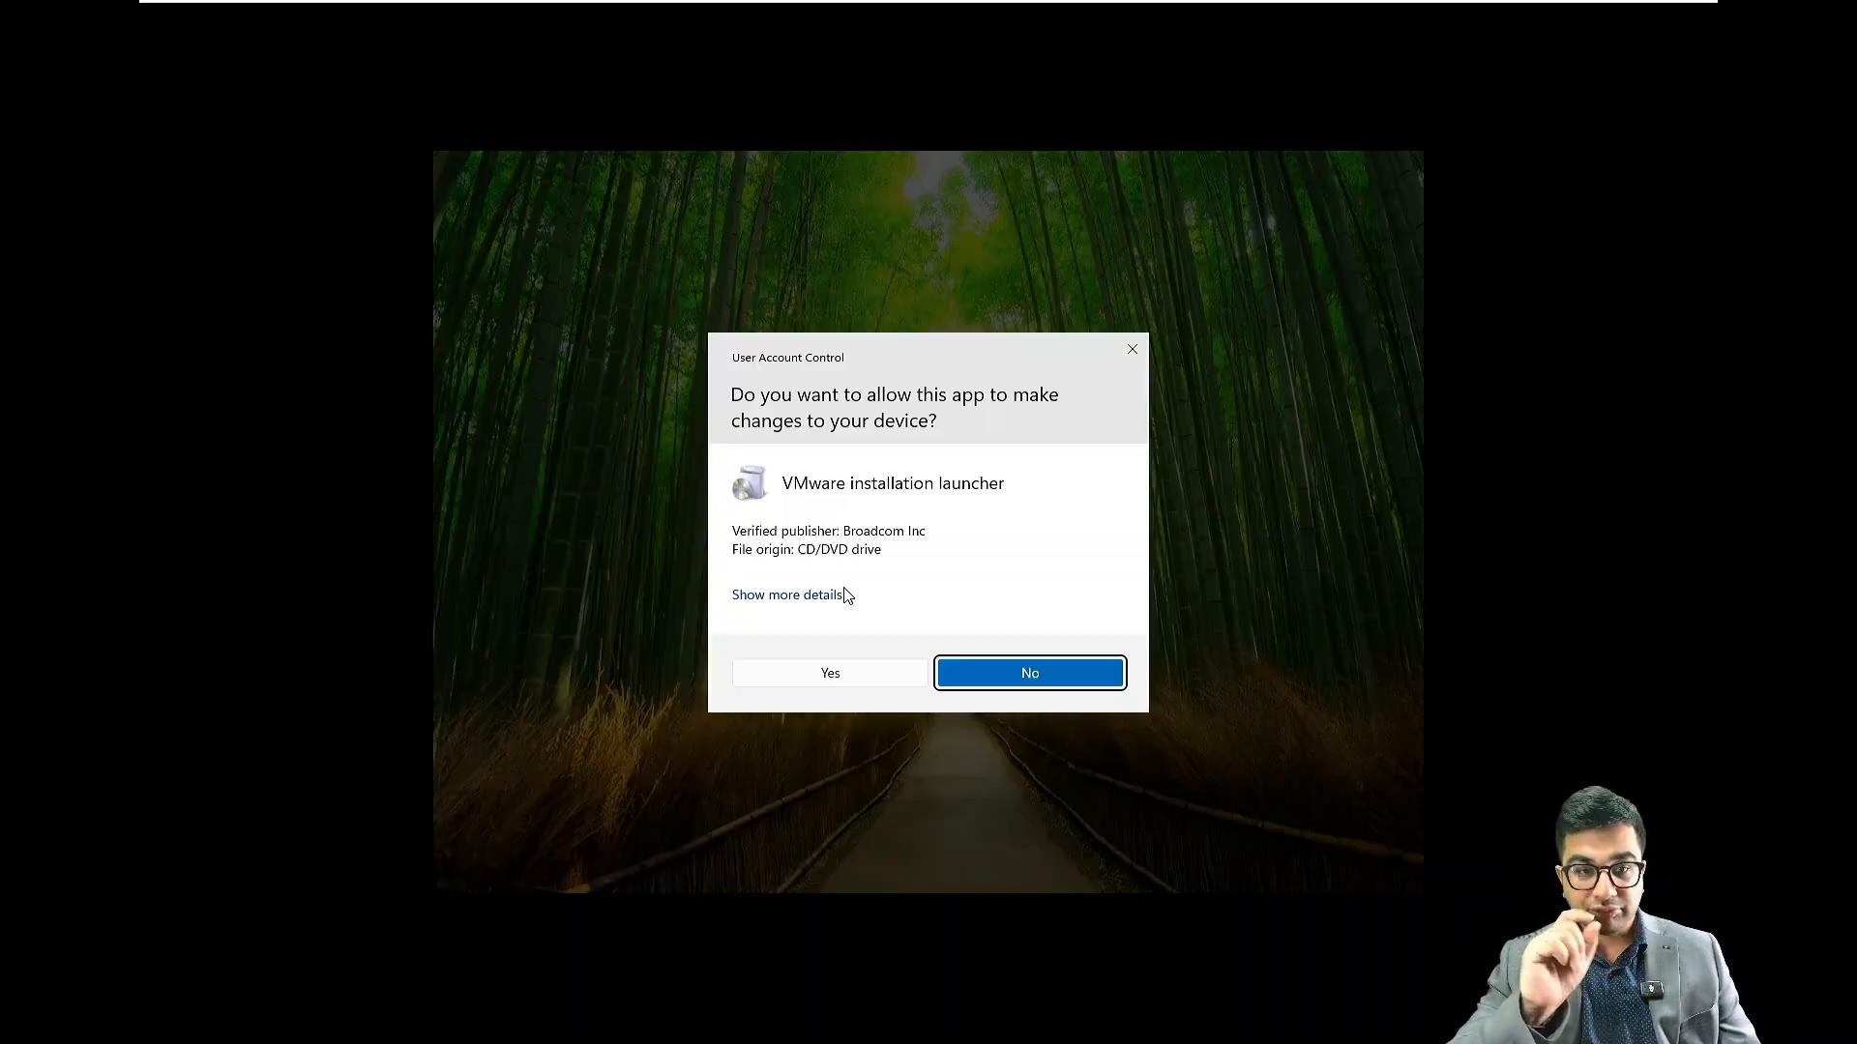
{"action": "left_click", "coordinate": [851, 672]}
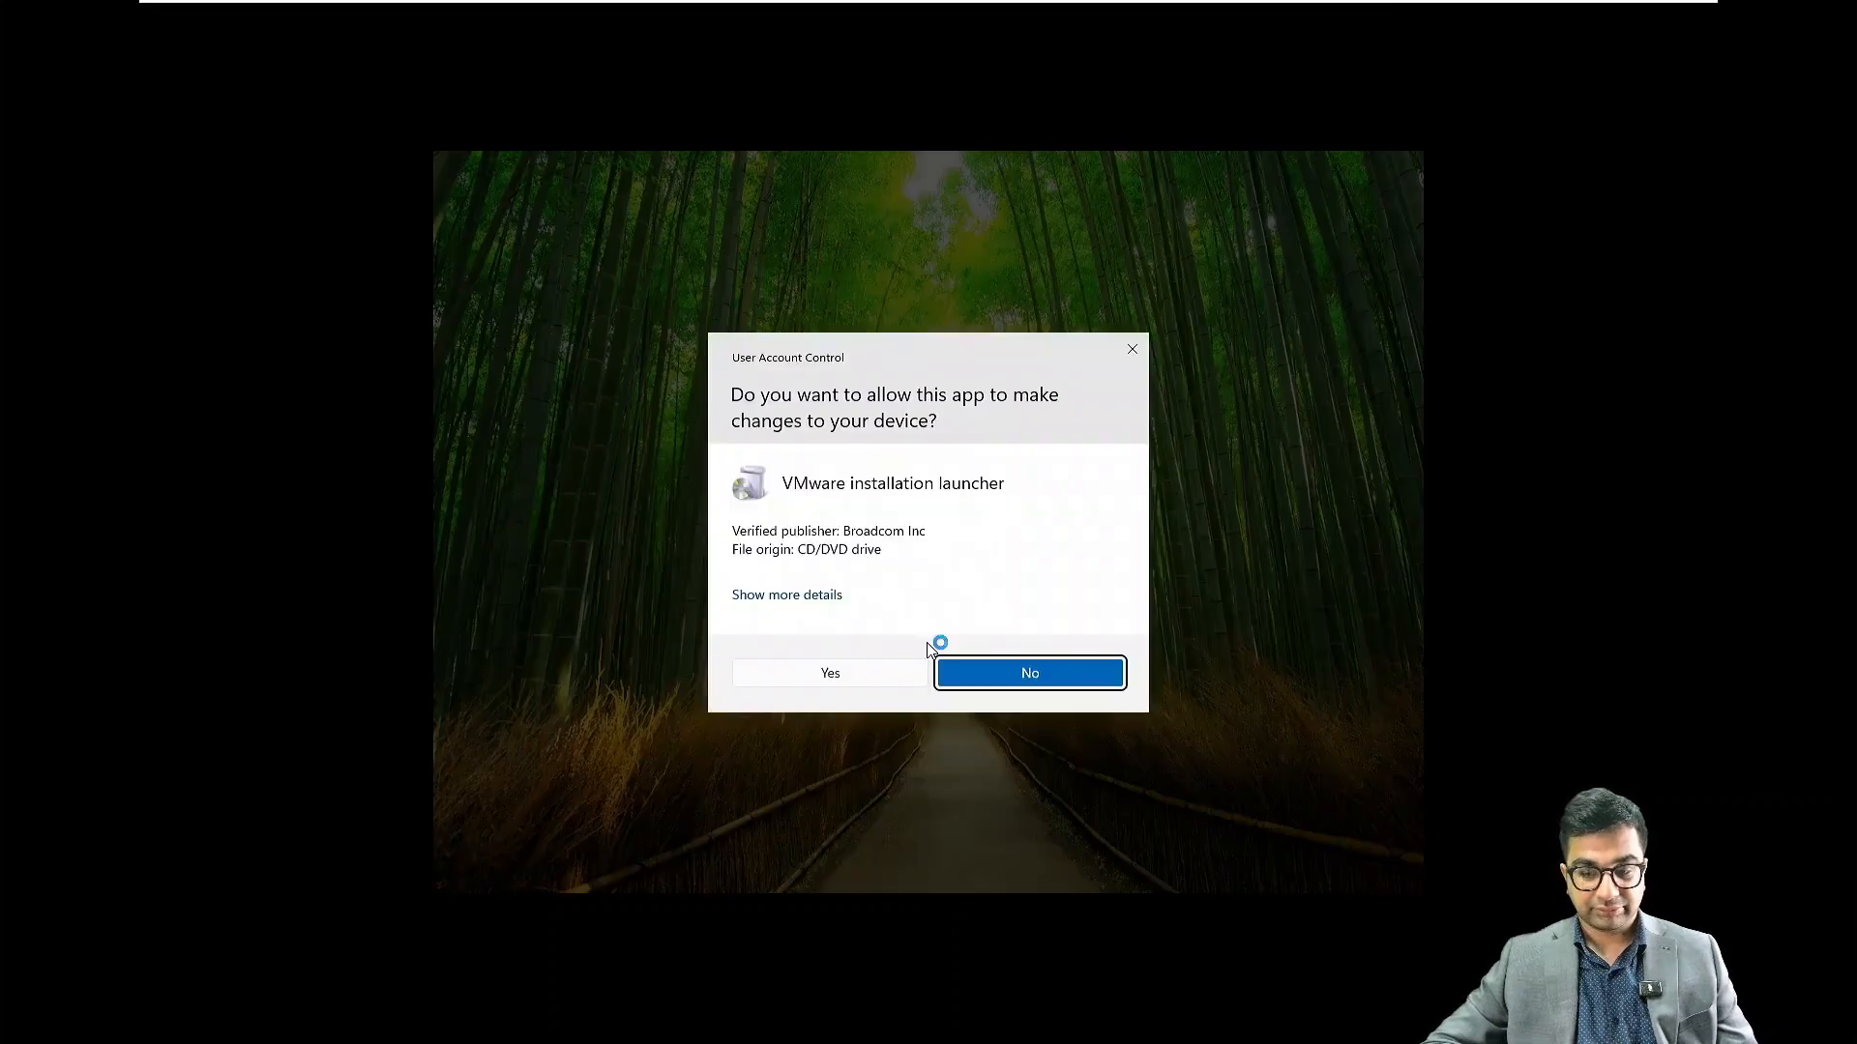
Complete the VMware Tools wizard with default setup type, answer No to restarting, and close Magnifier
{"action": "left_click", "coordinate": [1043, 668]}
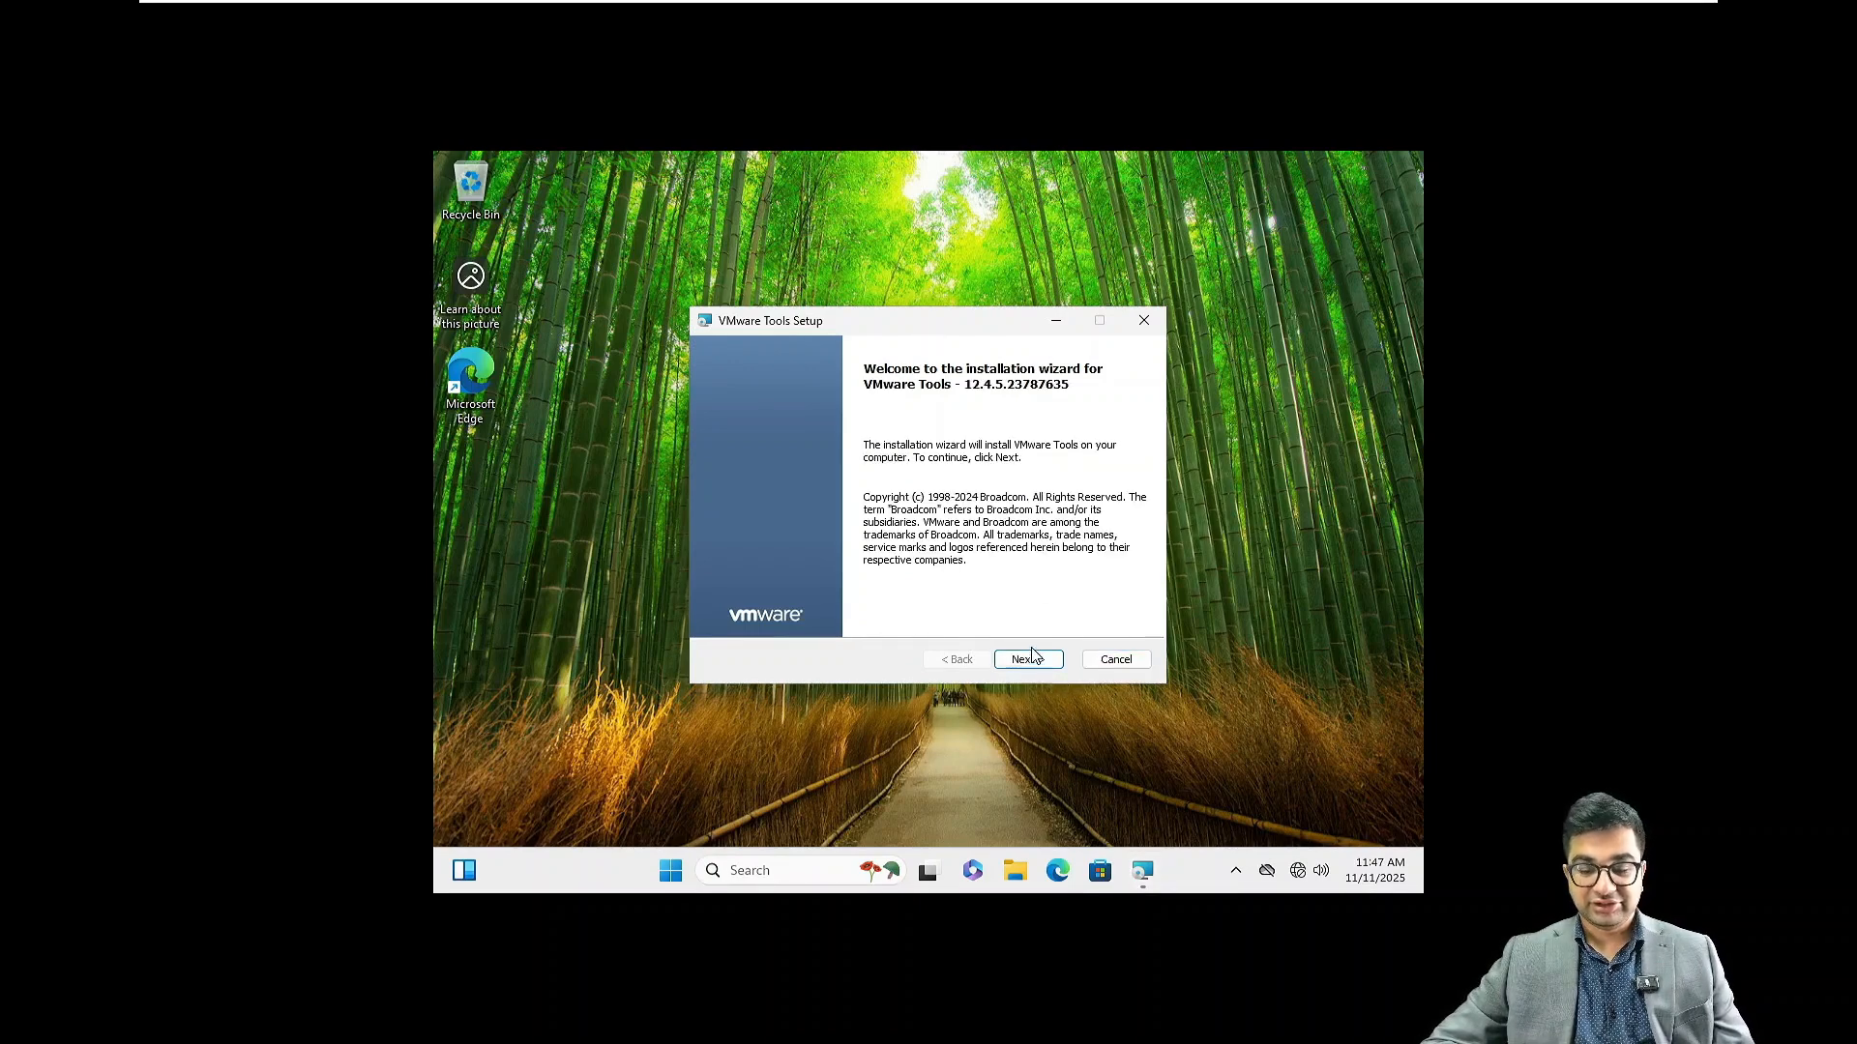
{"action": "left_click", "coordinate": [1039, 664]}
{"action": "left_click", "coordinate": [1039, 665]}
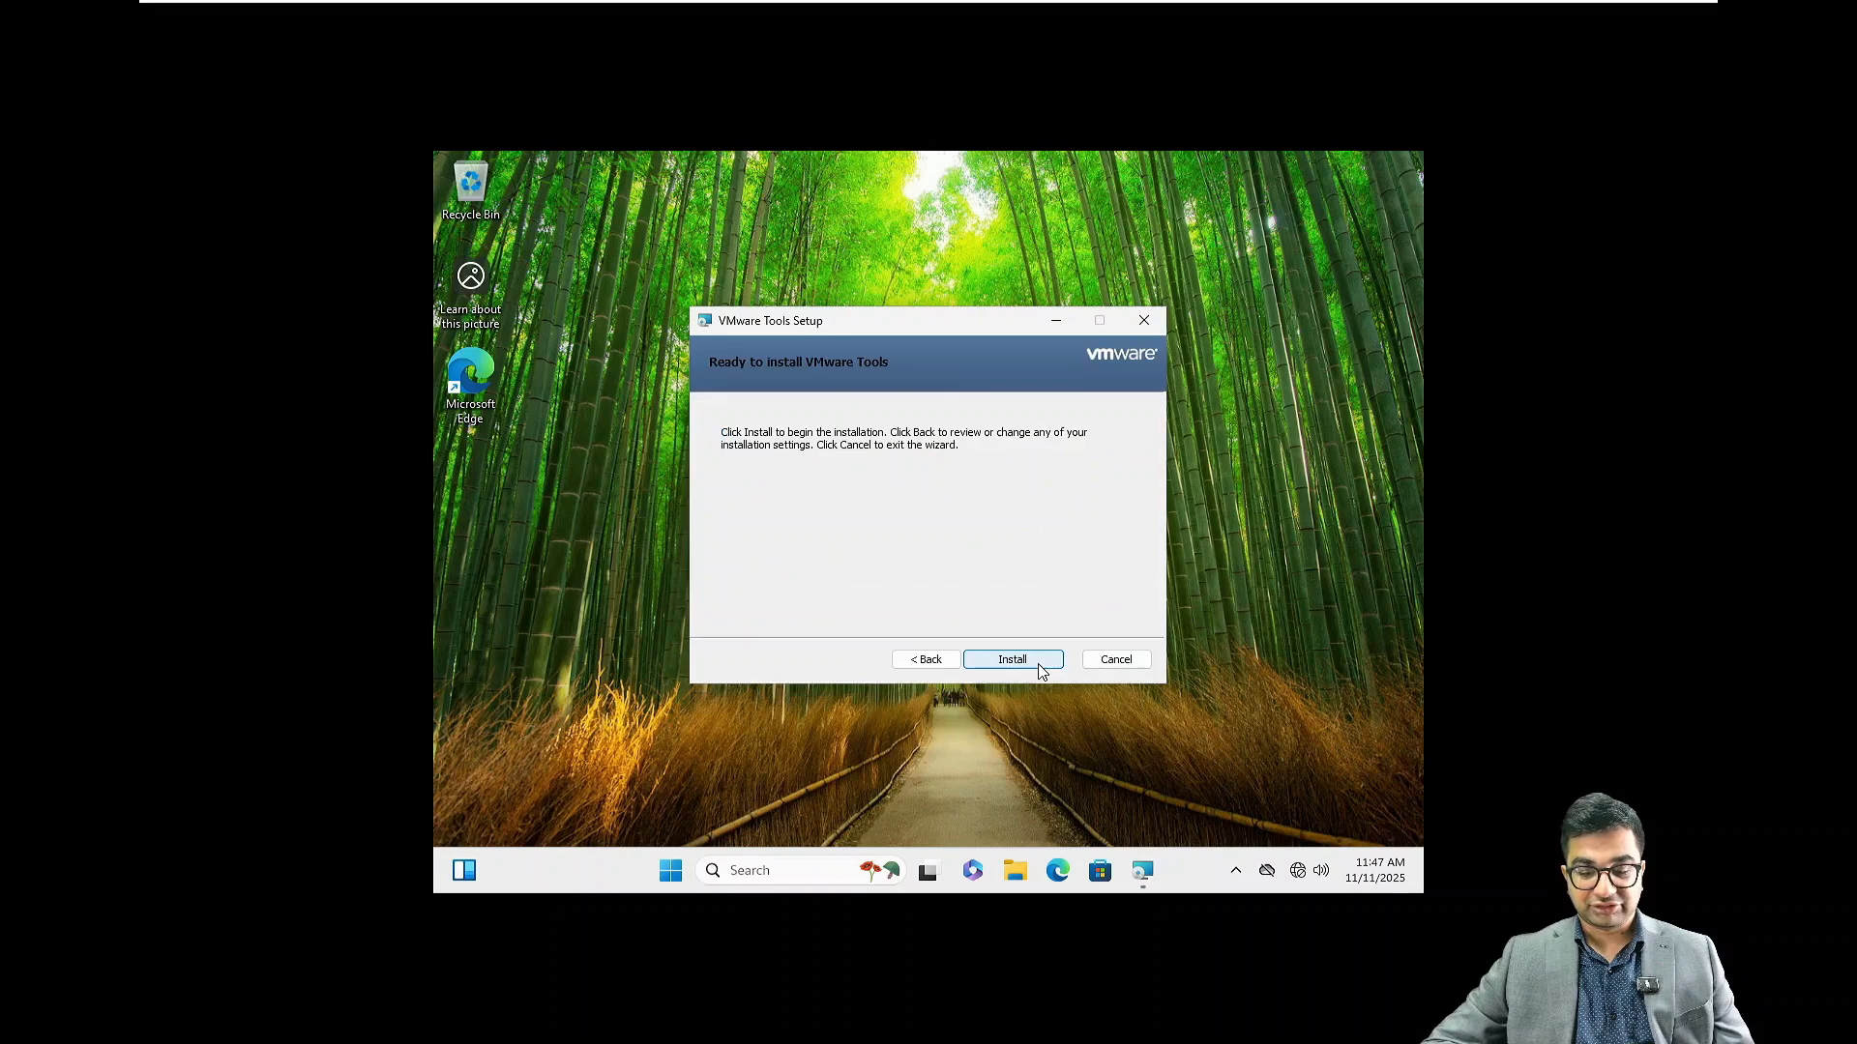
{"action": "left_click", "coordinate": [1040, 667]}
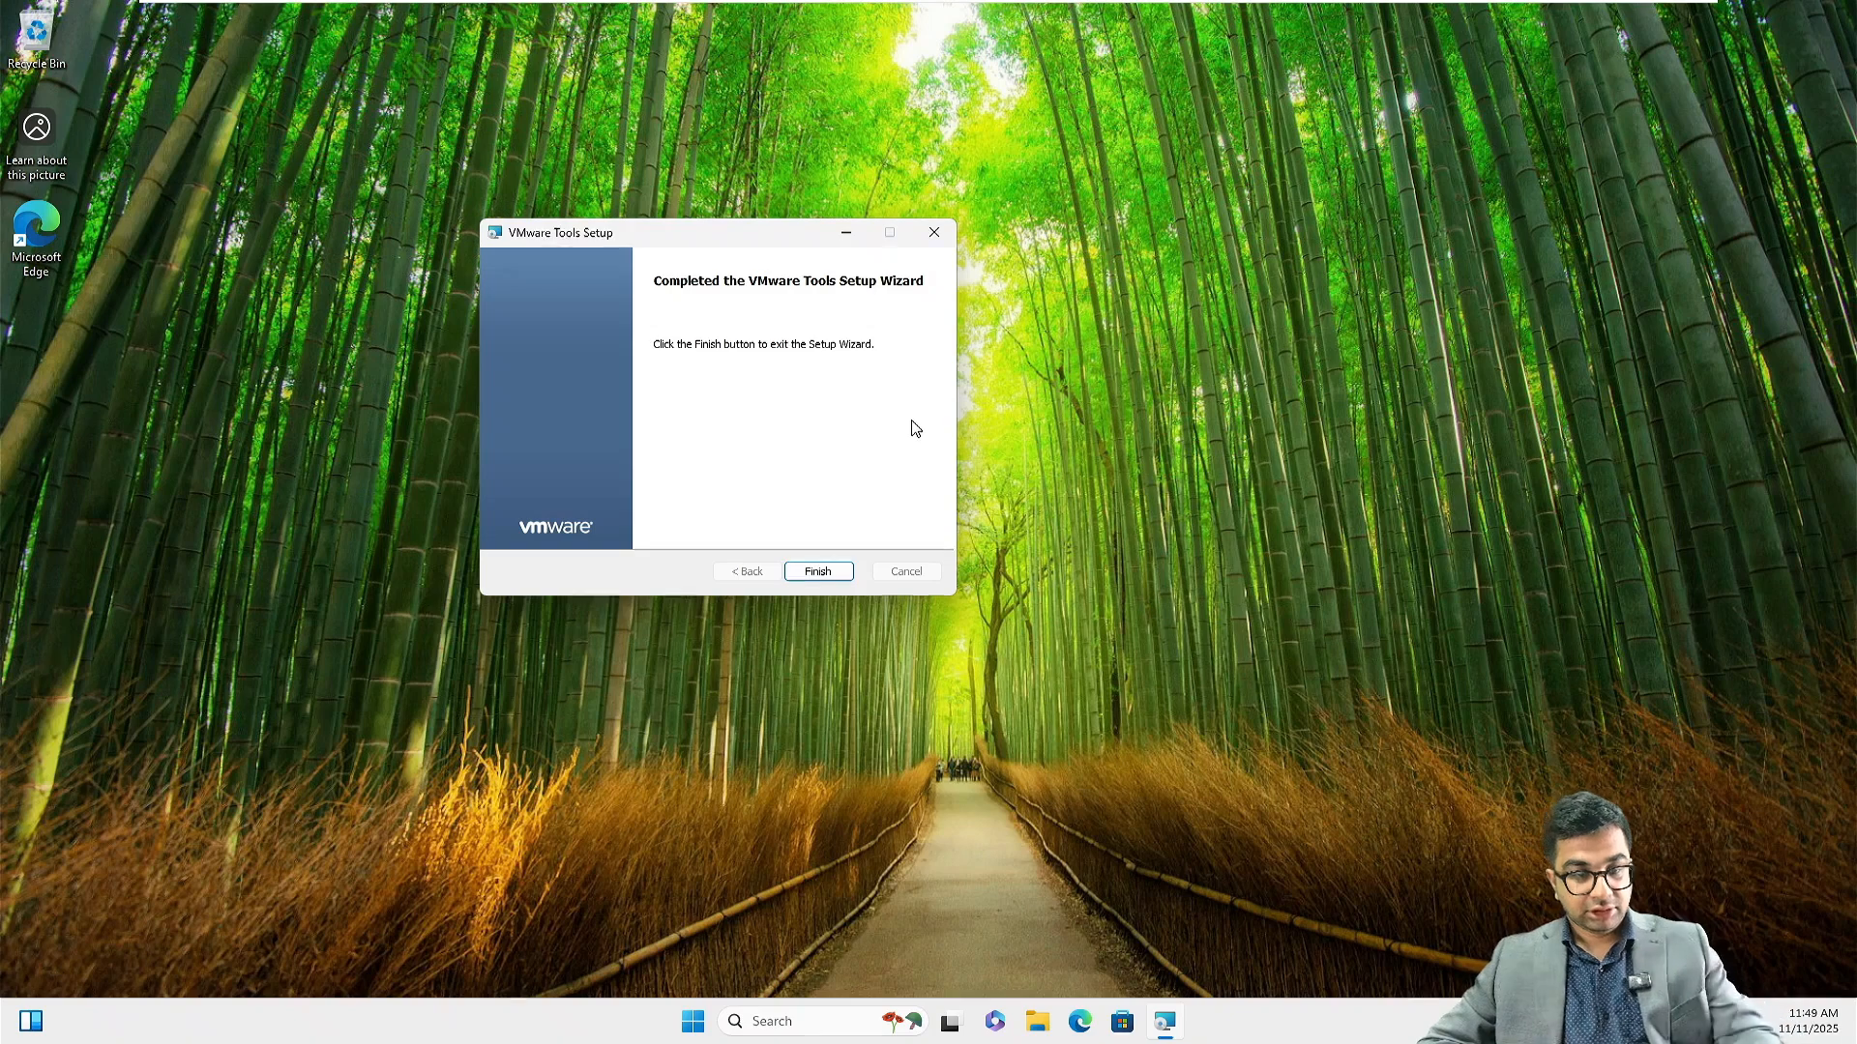
{"action": "left_click", "coordinate": [818, 578]}
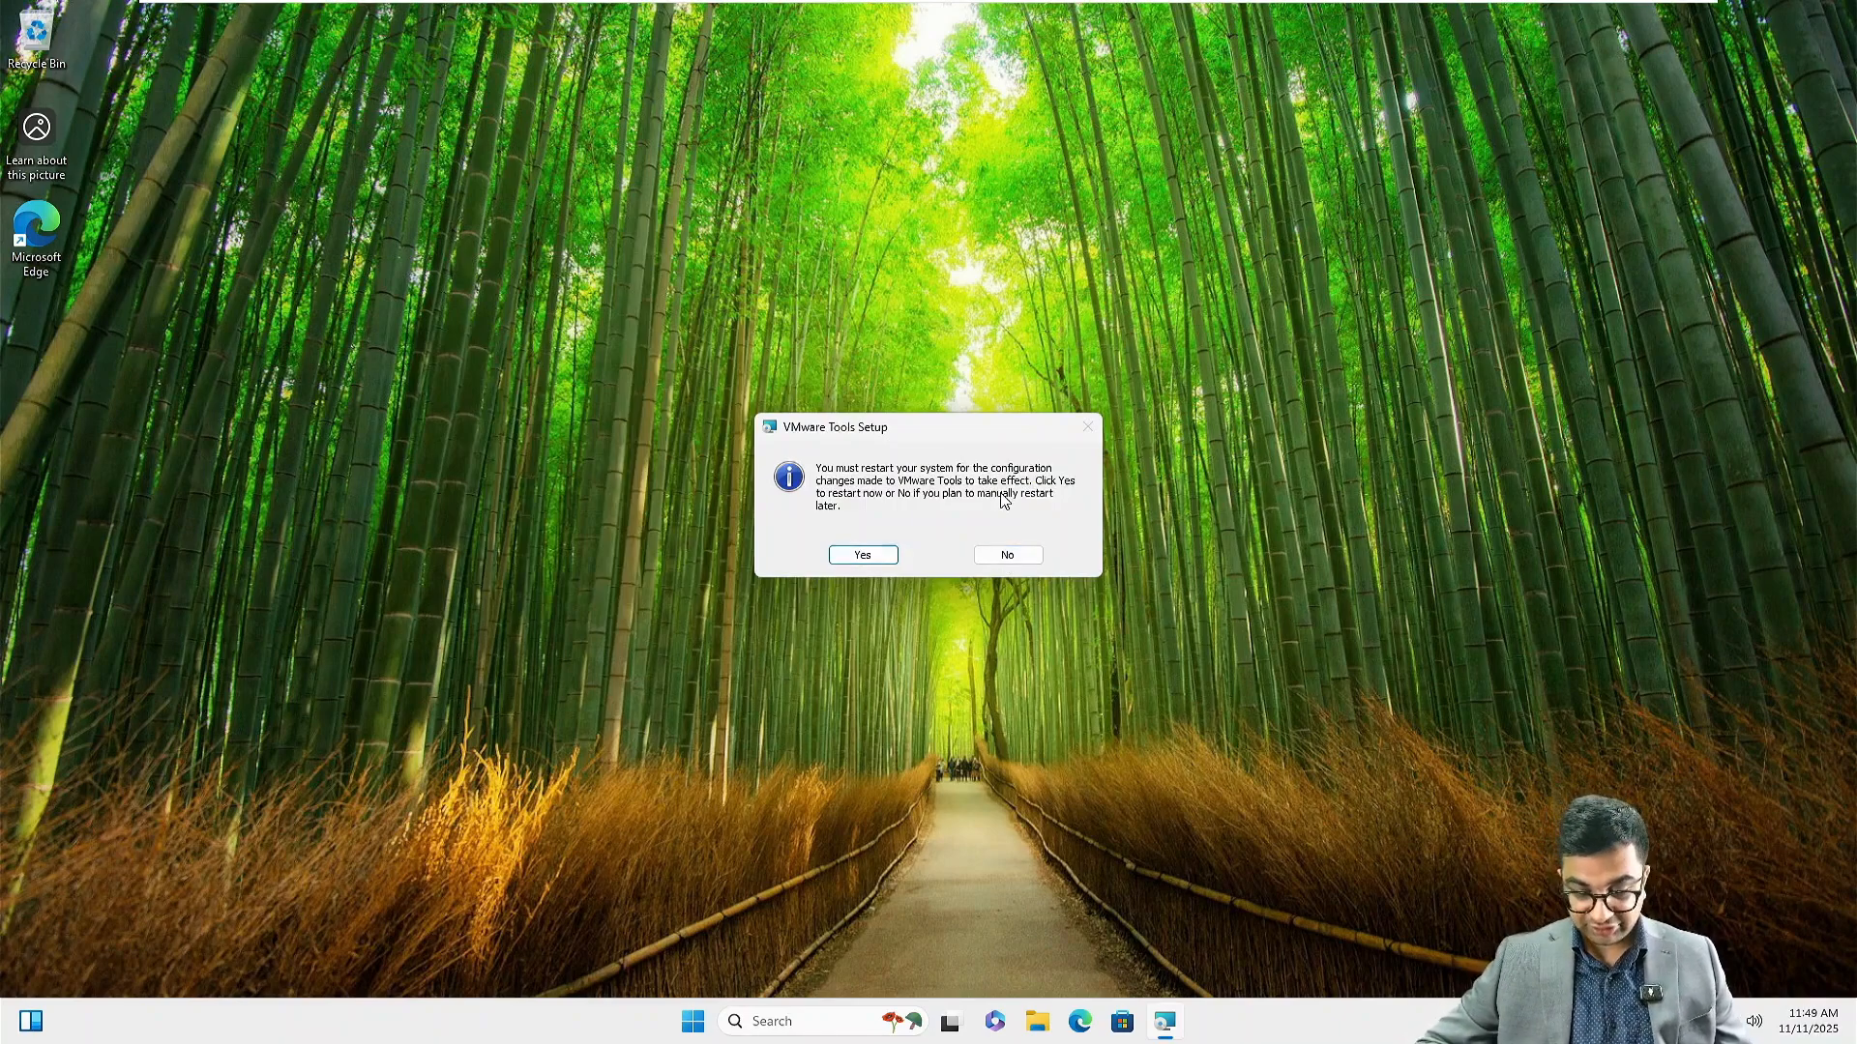
{"action": "key", "text": "super+plus"}
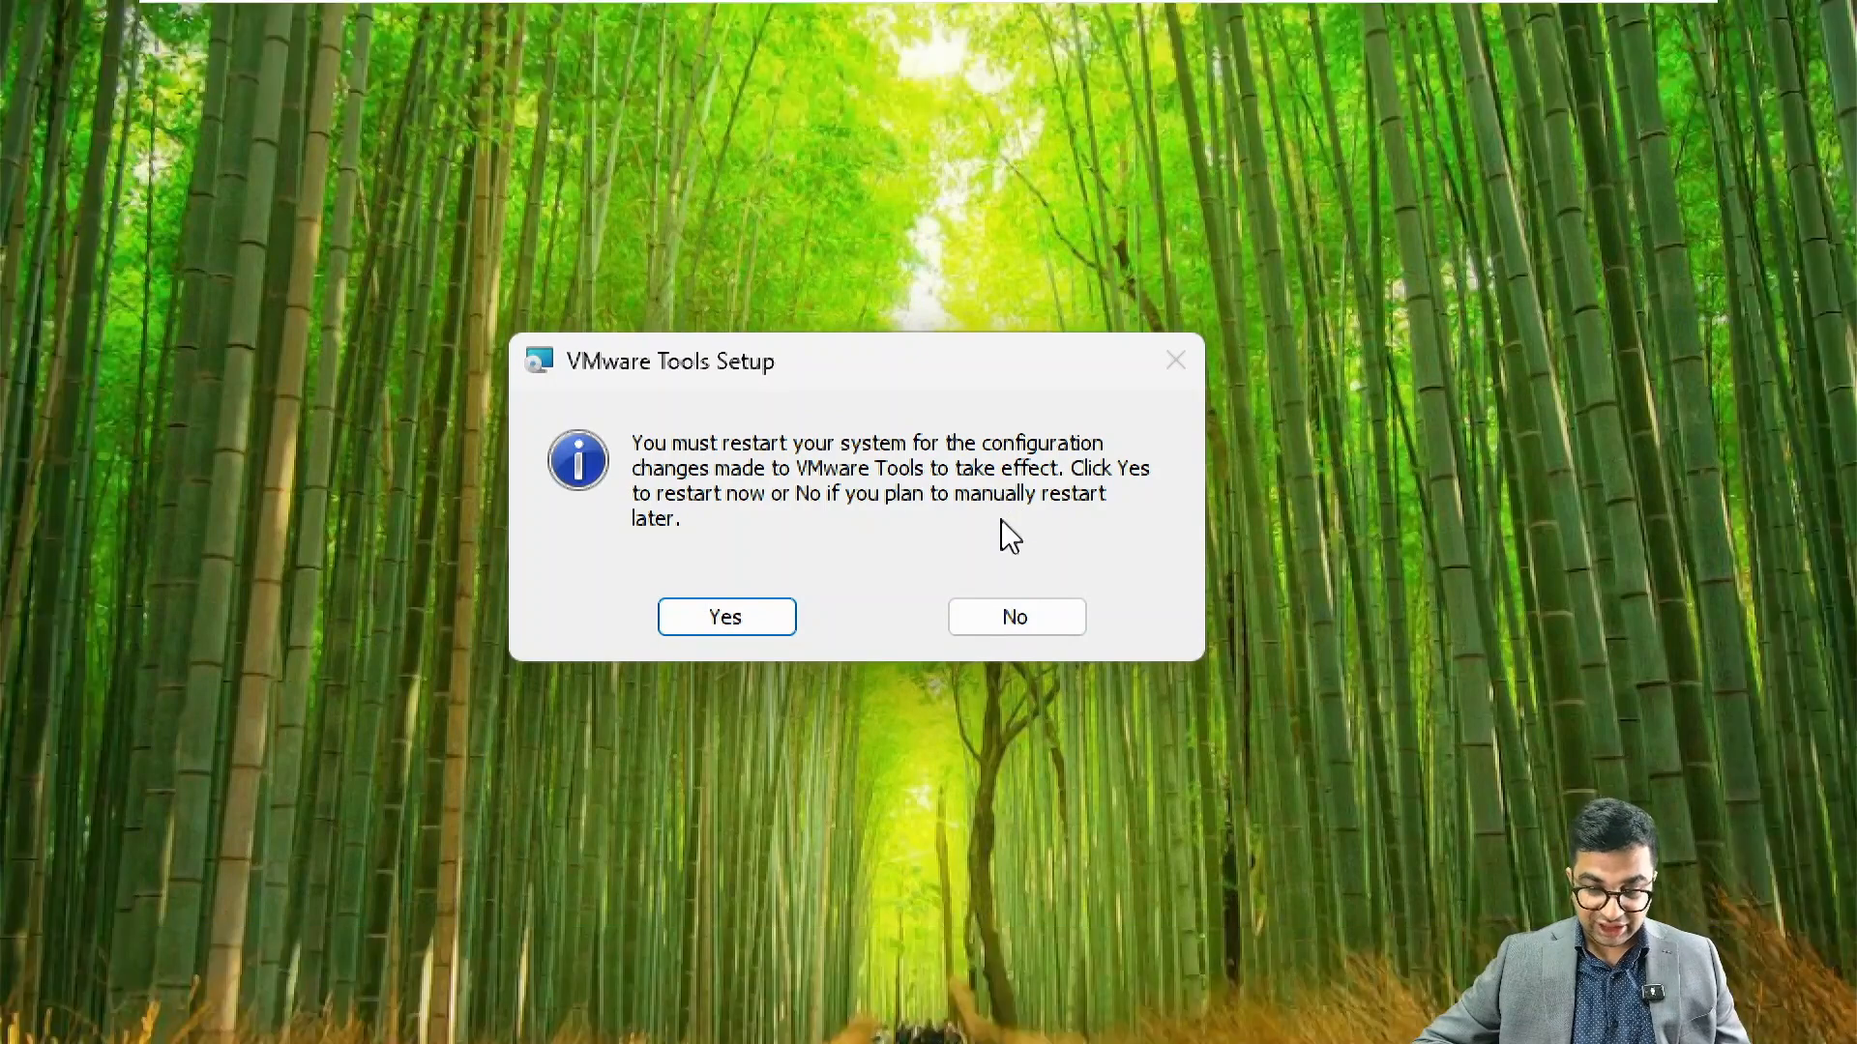
{"action": "left_click", "coordinate": [1020, 620]}
{"action": "key", "text": "super+minus"}
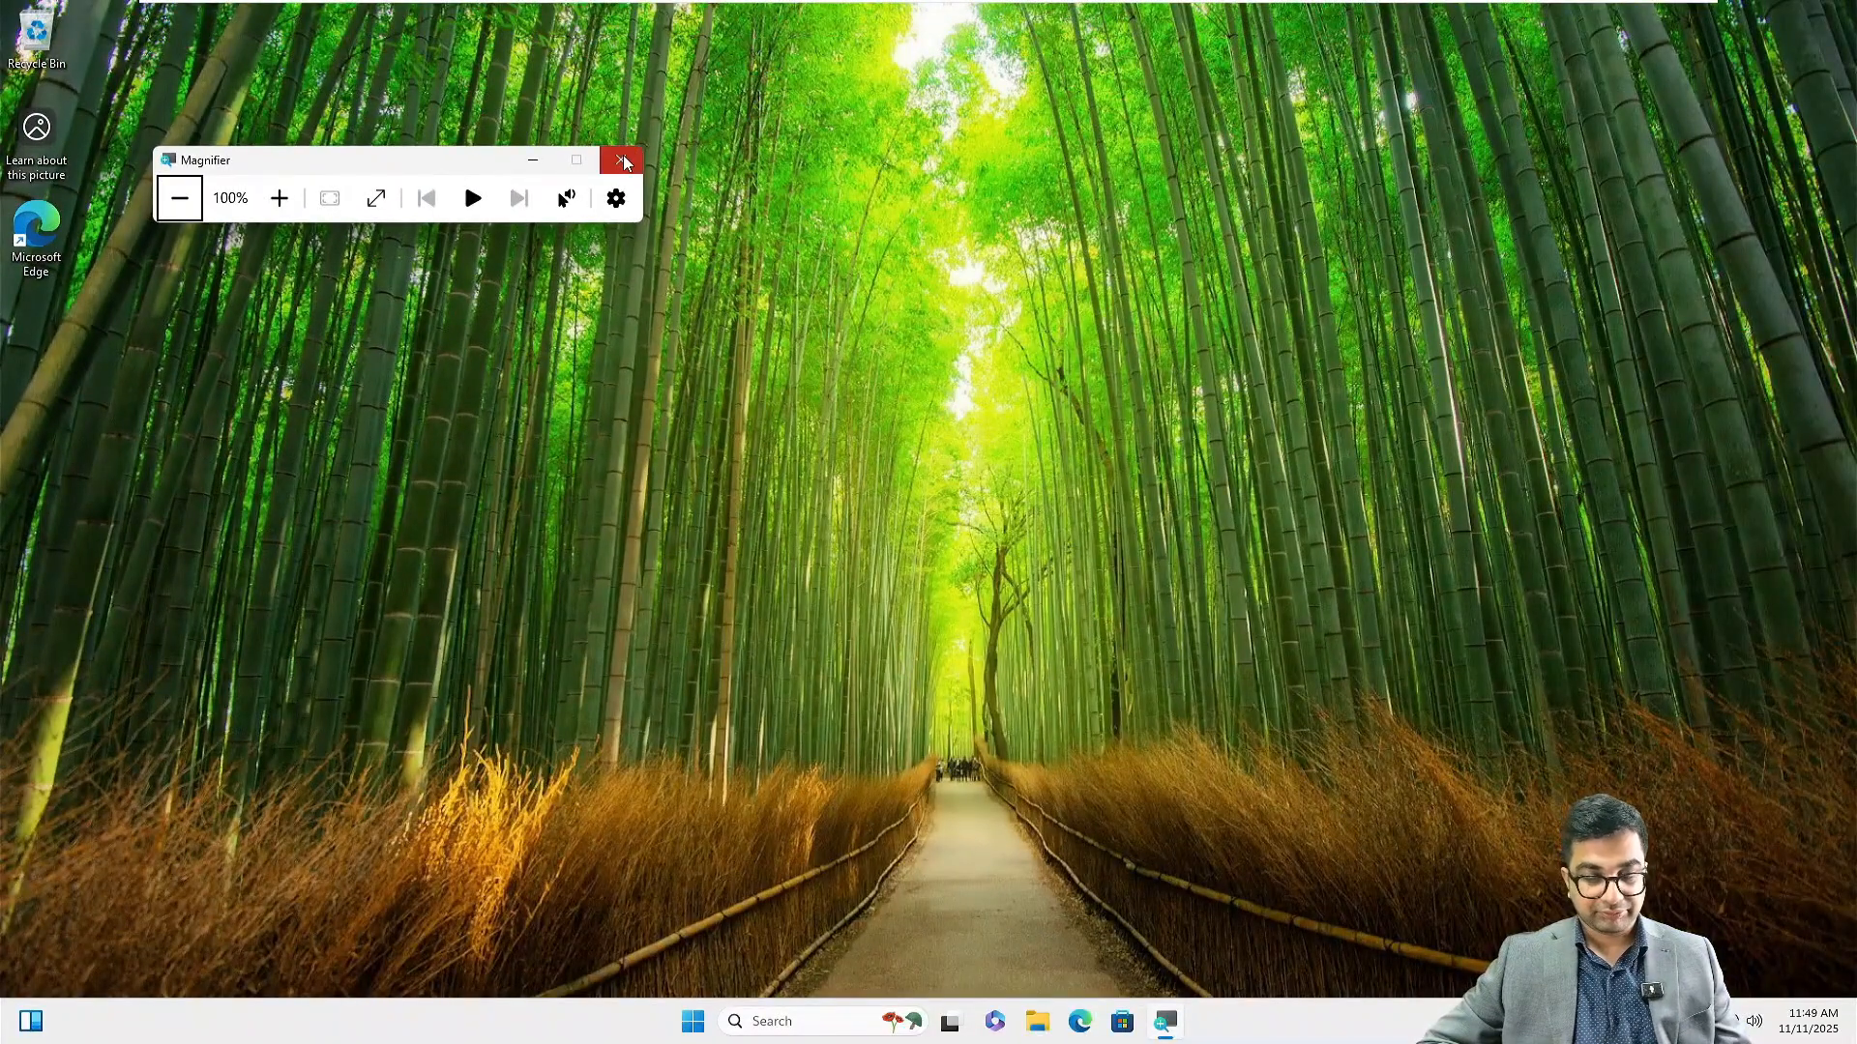
{"action": "left_click", "coordinate": [622, 161]}
Open This PC's system properties and start changing the computer's domain membership
{"action": "left_click", "coordinate": [1060, 1022]}
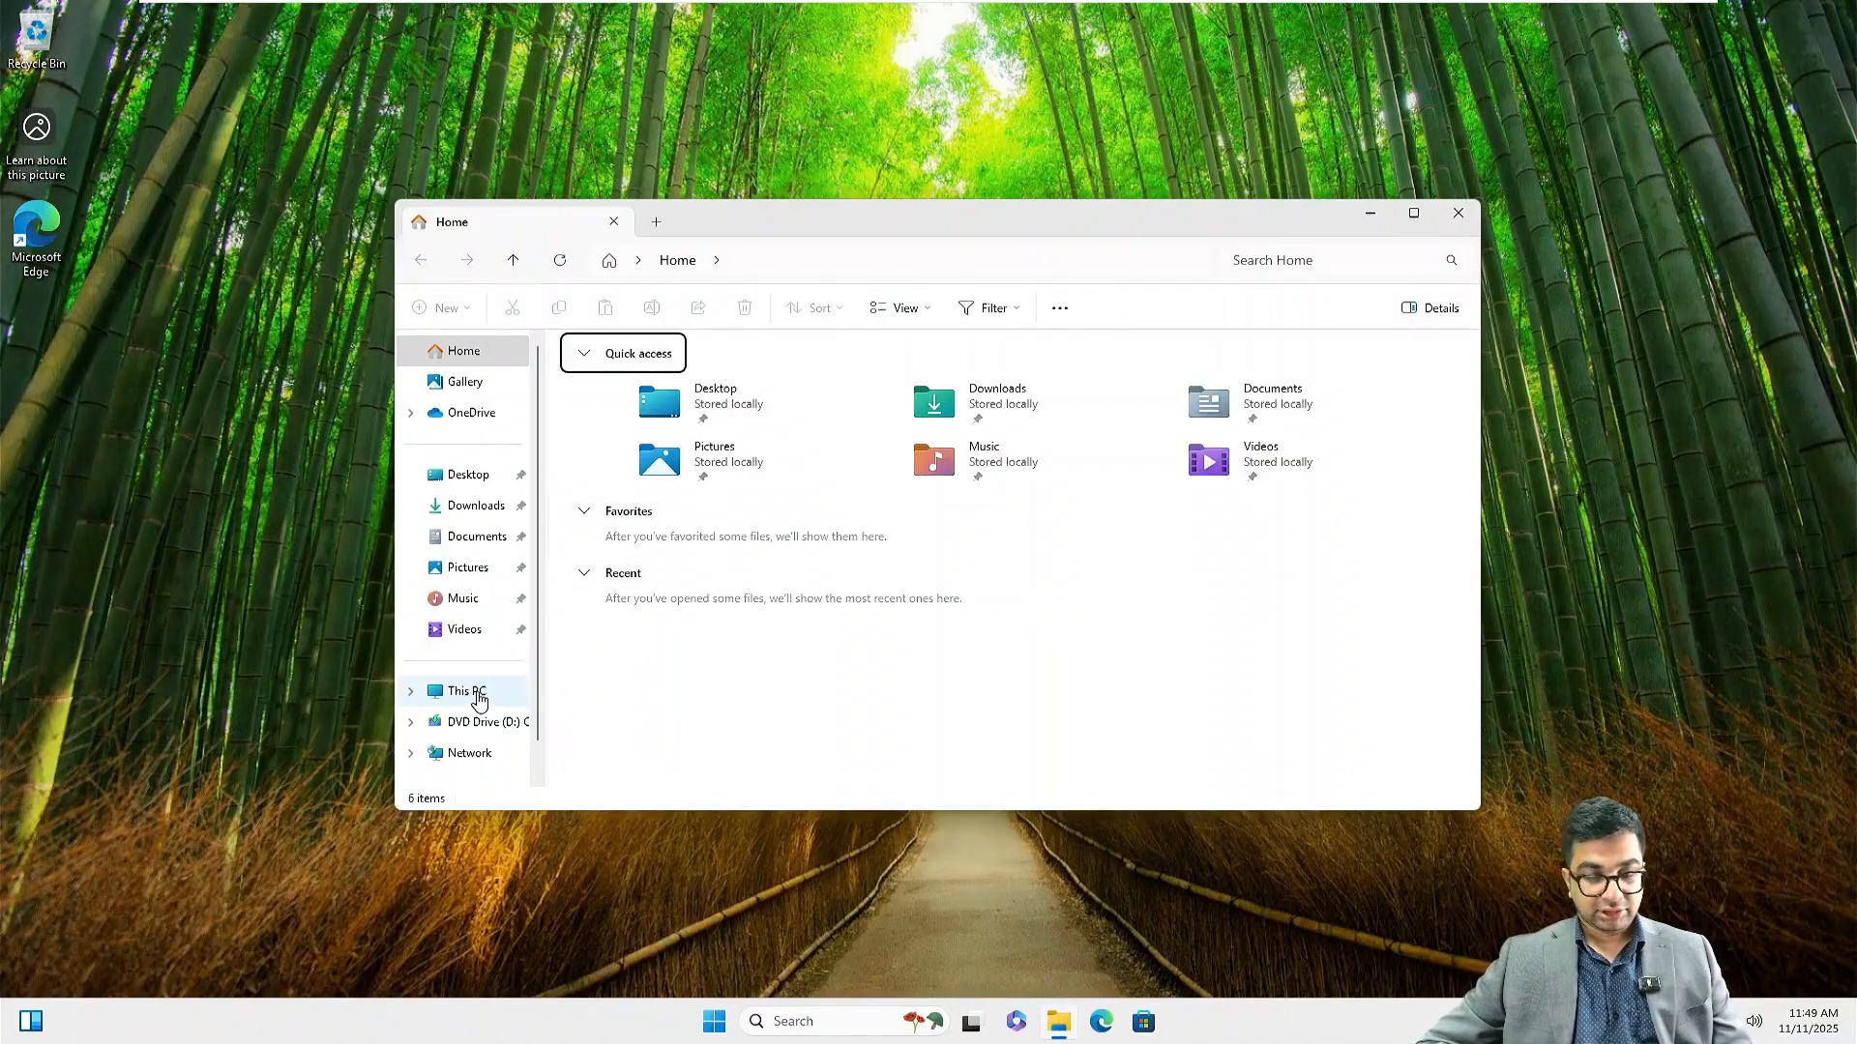
{"action": "right_click", "coordinate": [479, 698]}
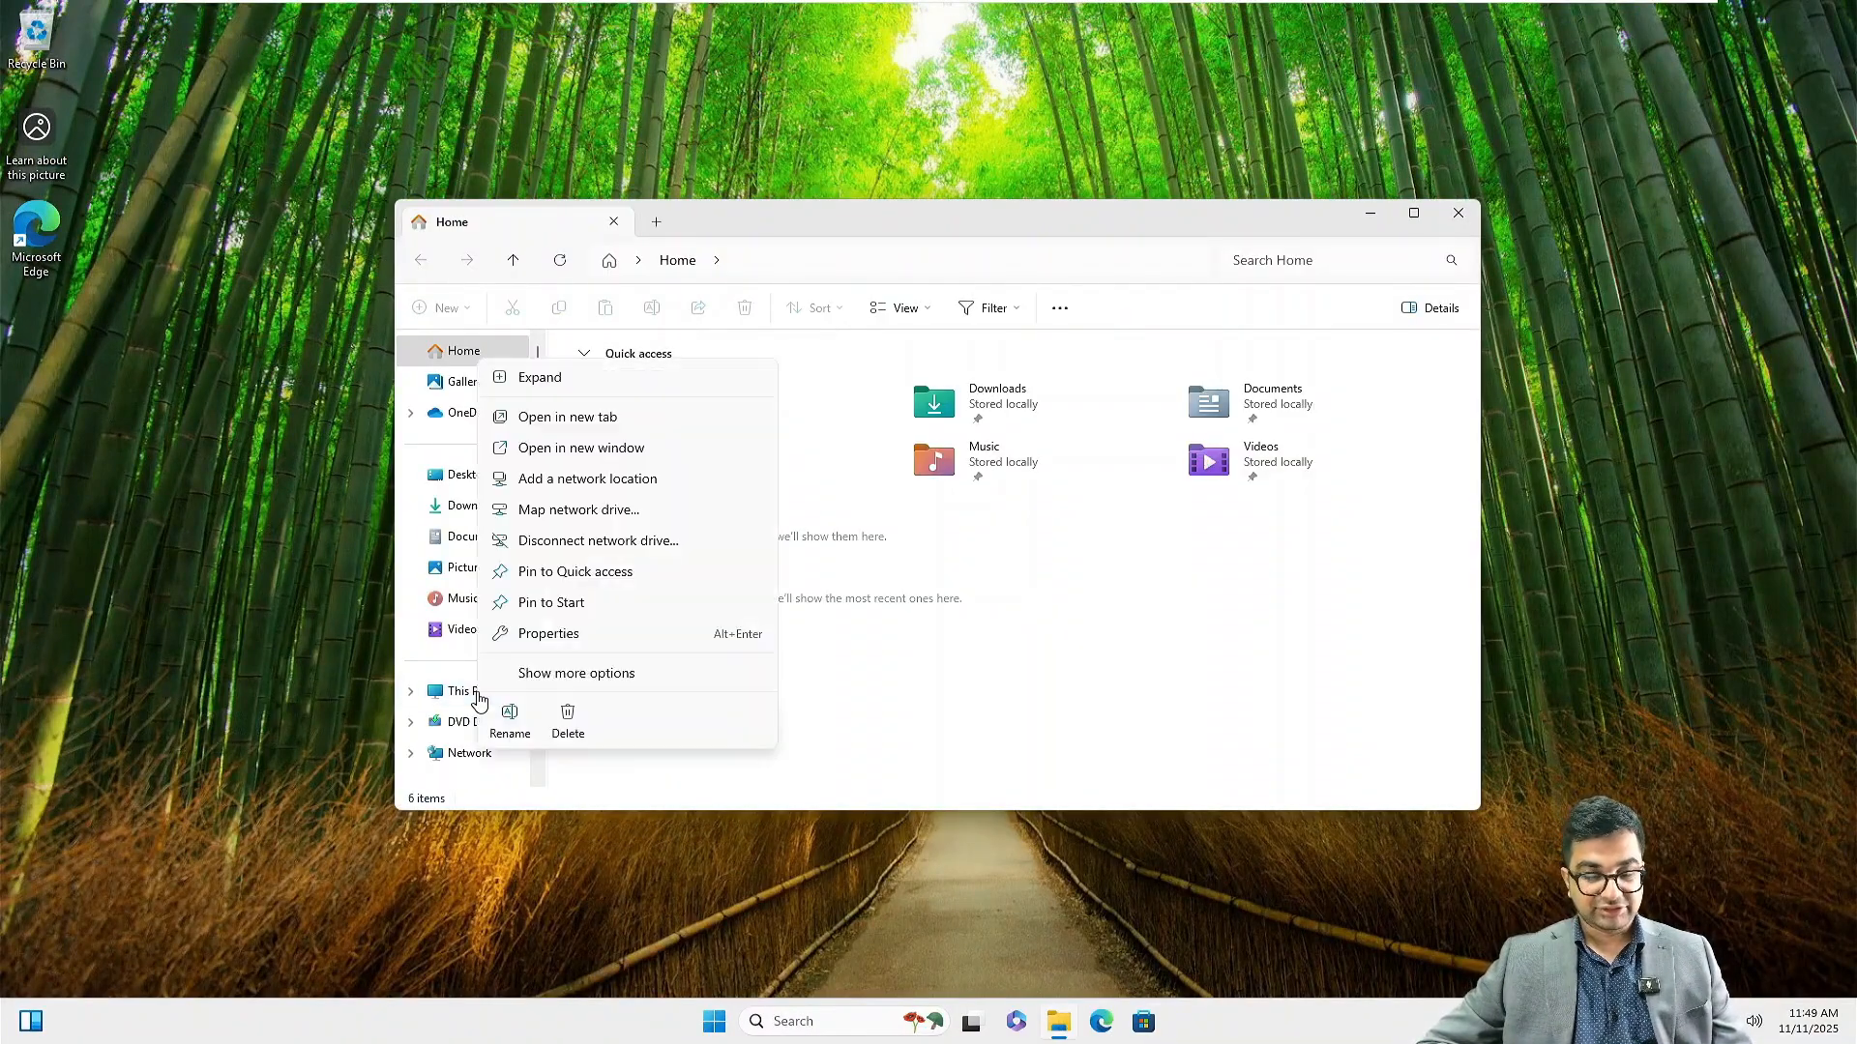
{"action": "left_click", "coordinate": [567, 630]}
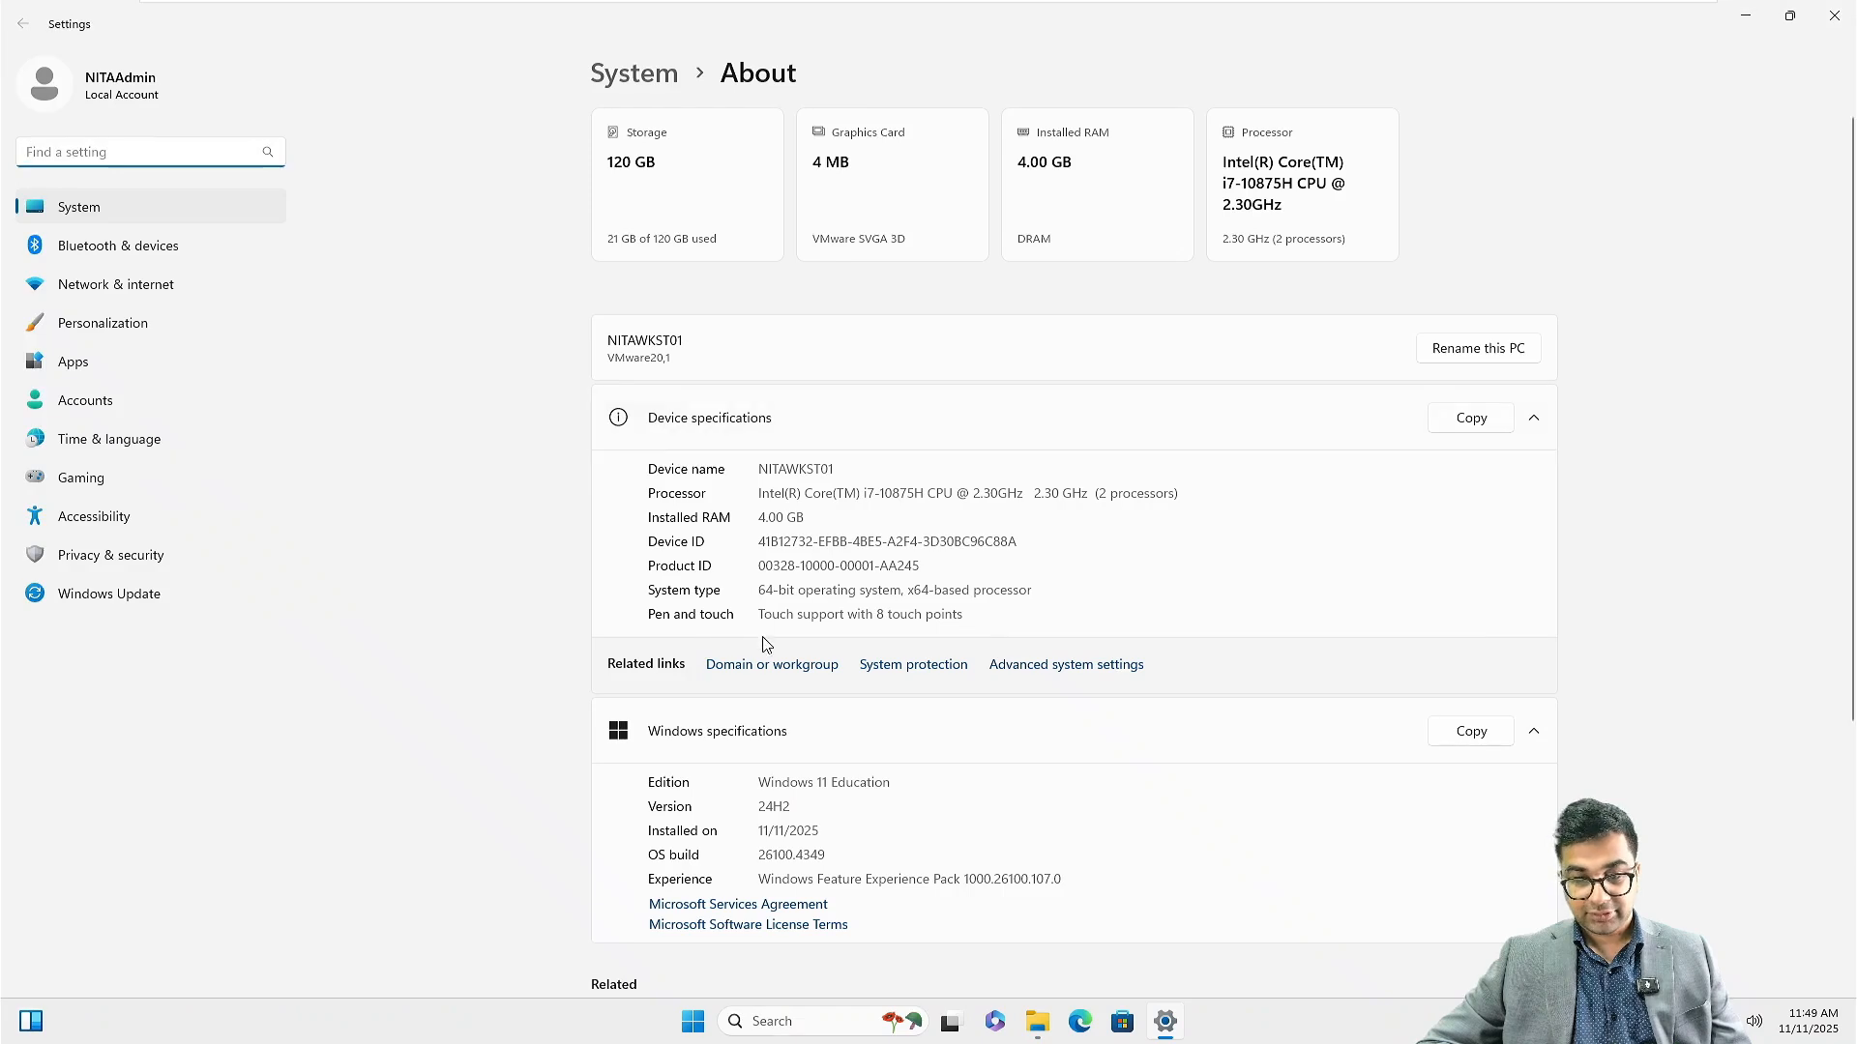
{"action": "left_click", "coordinate": [769, 667]}
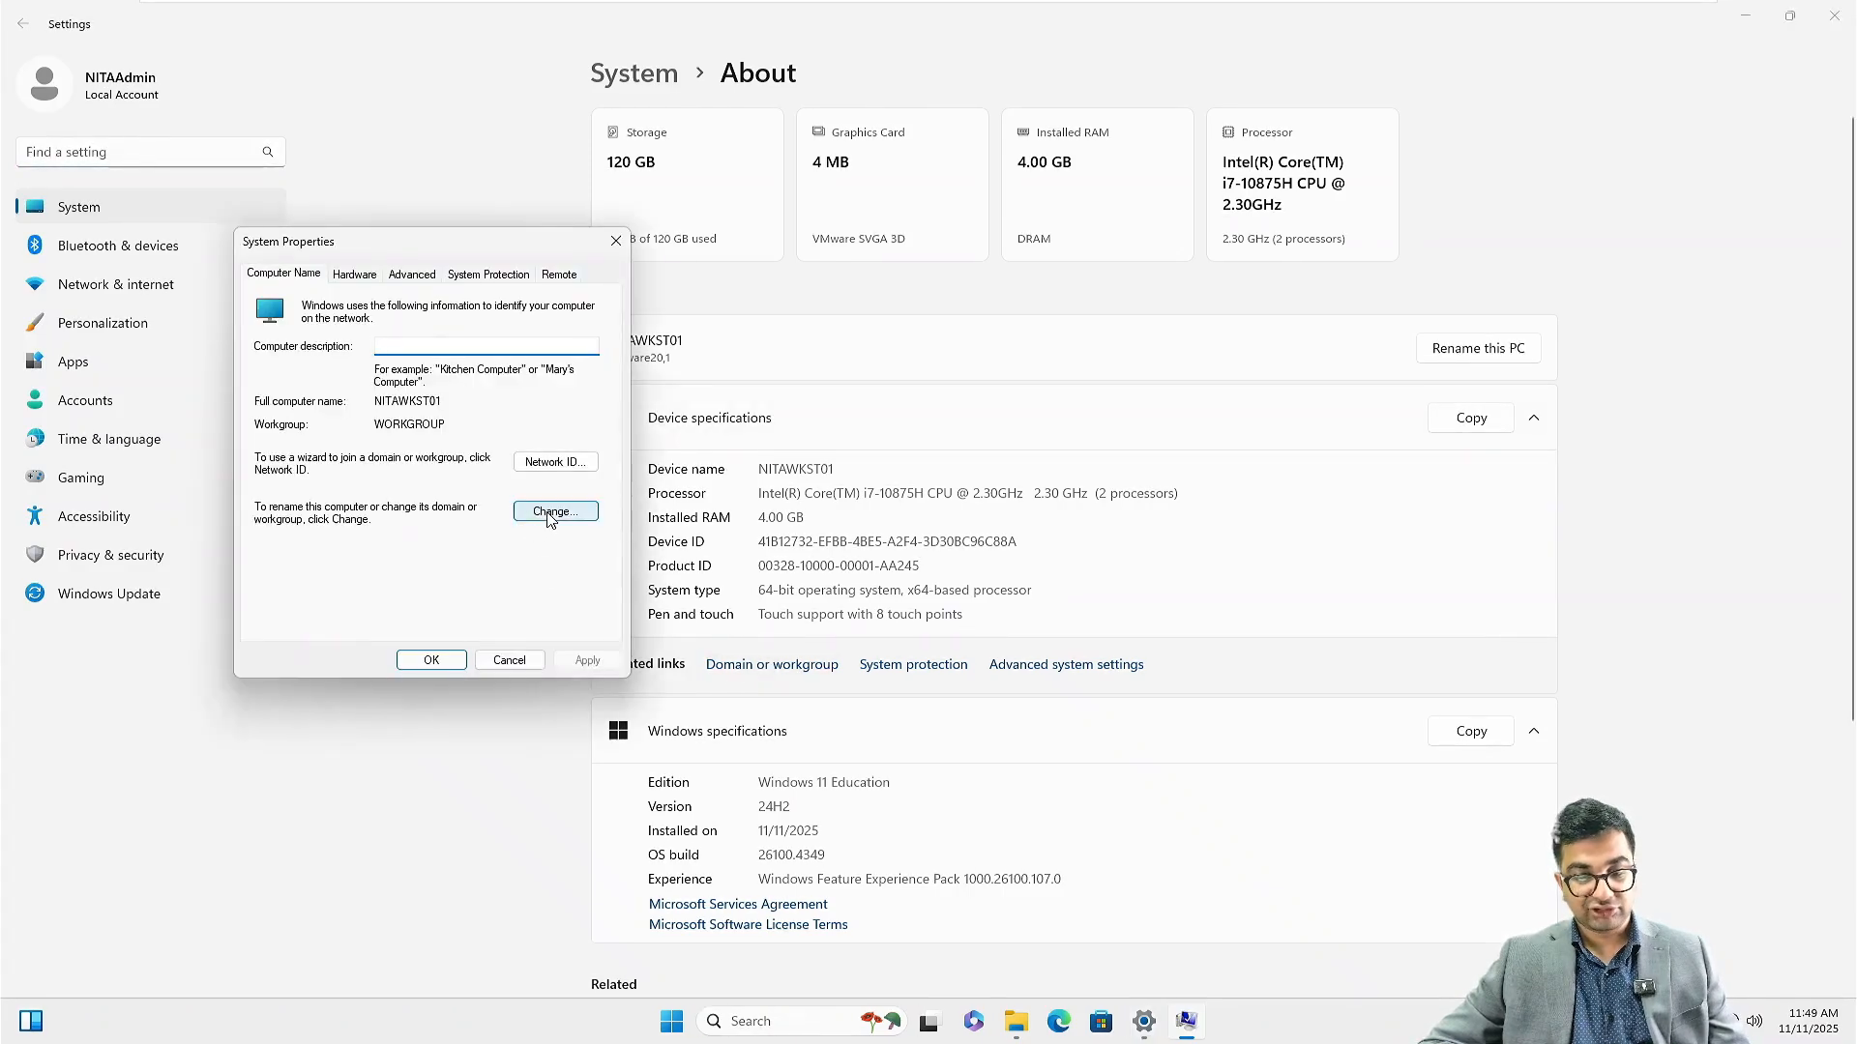
{"action": "left_click", "coordinate": [542, 516]}
{"action": "left_click", "coordinate": [274, 502]}
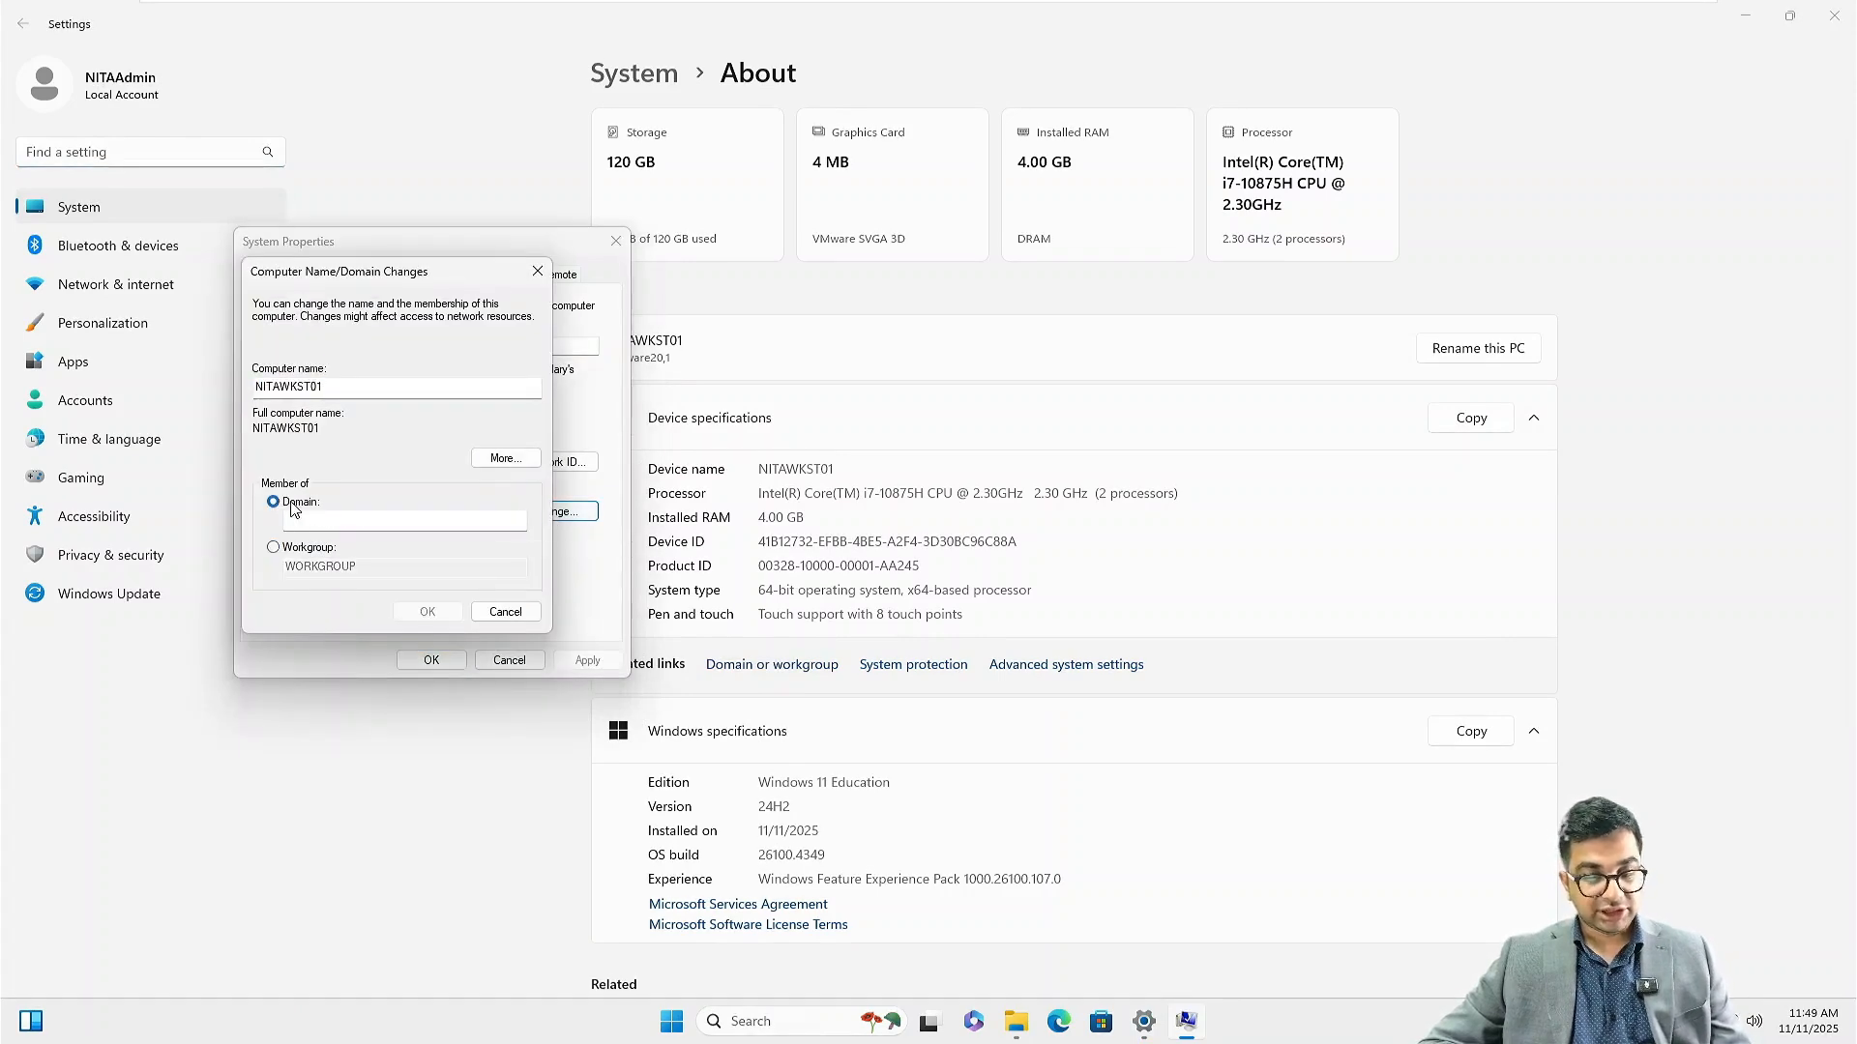
{"action": "left_click", "coordinate": [294, 519]}
{"action": "type", "text": "nita.local"}
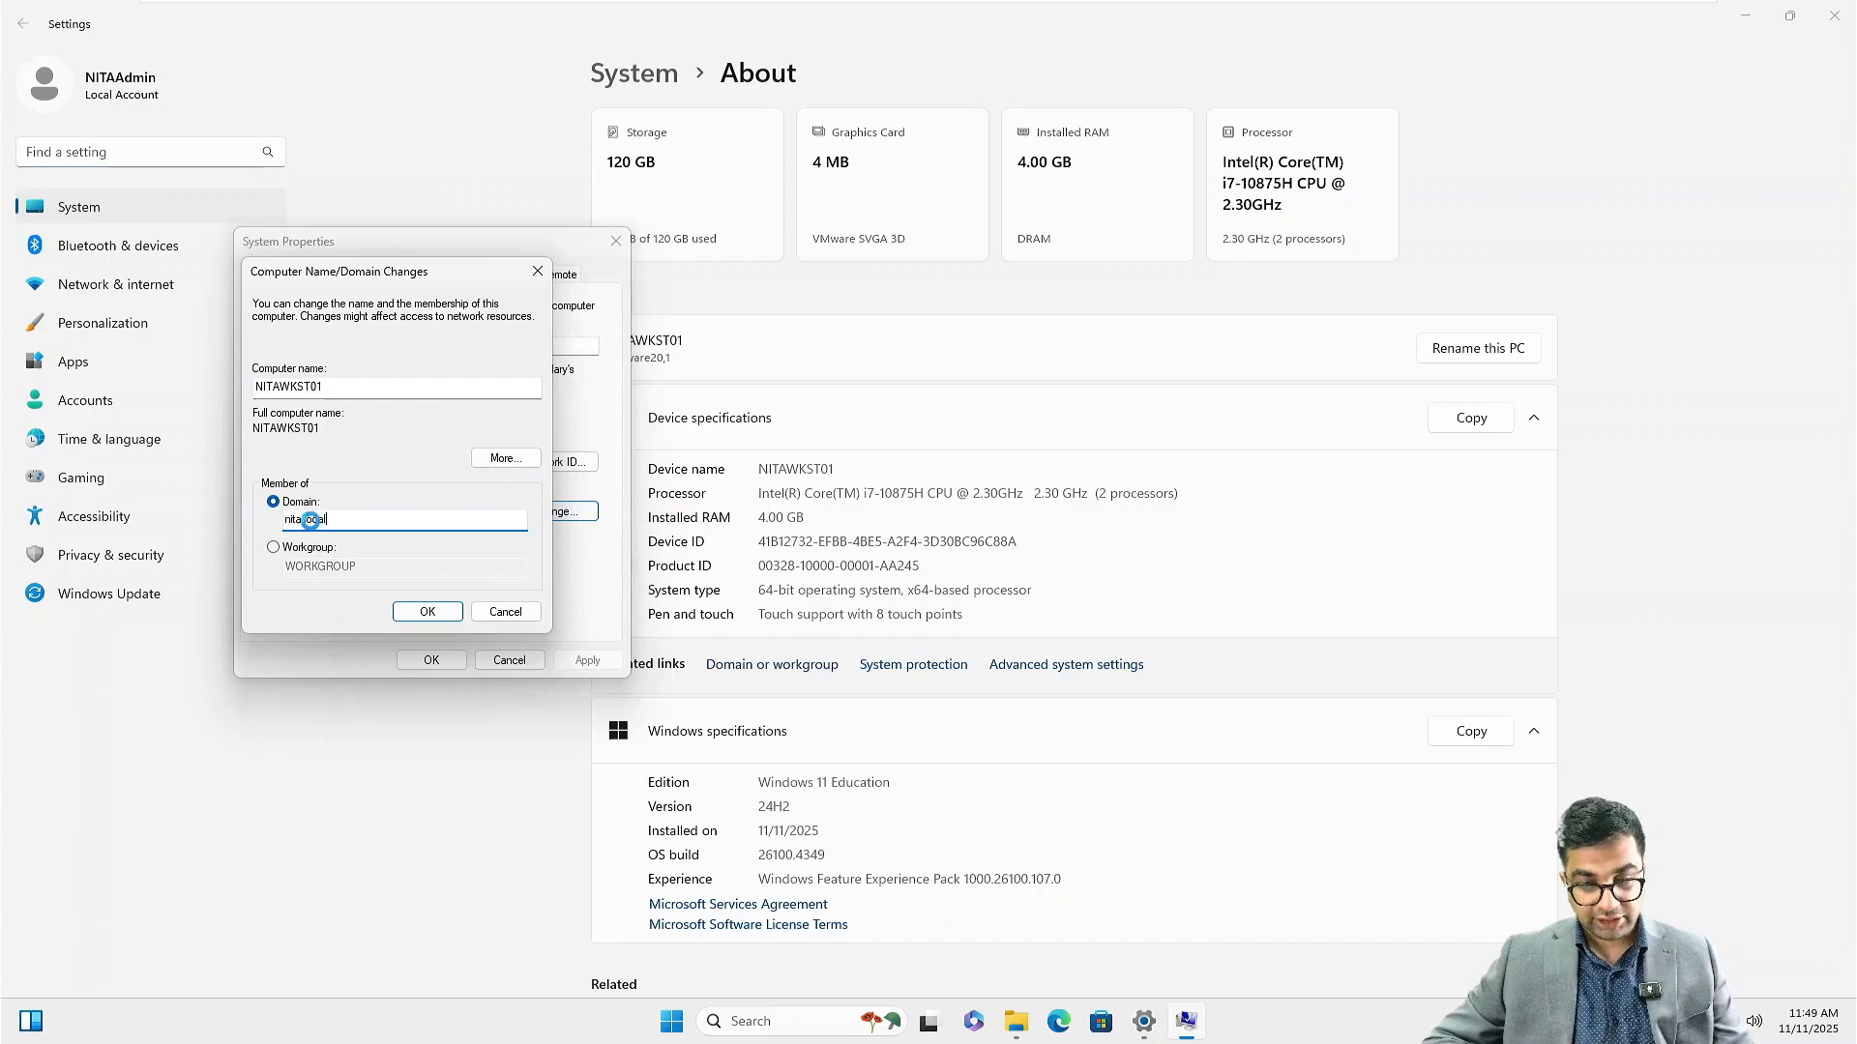
{"action": "key", "text": "Return"}
{"action": "type", "text": "A"}
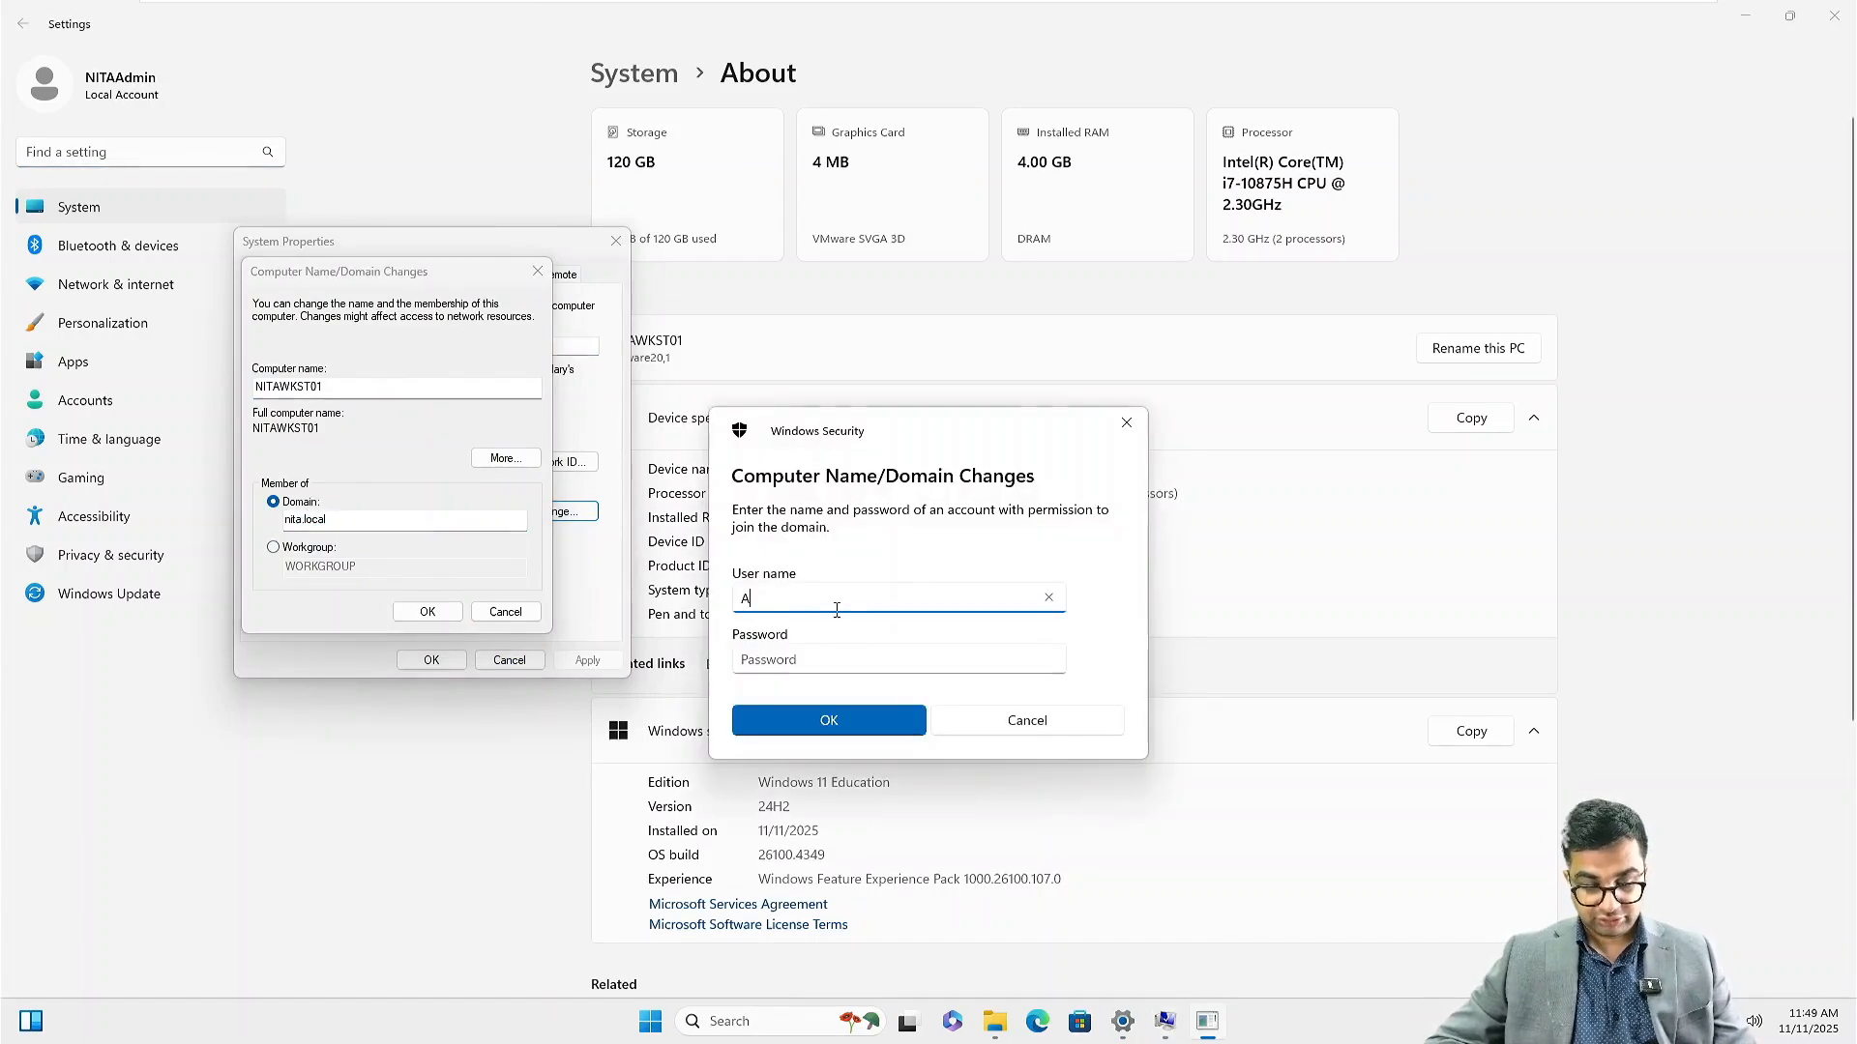
{"action": "type", "text": "dministrator"}
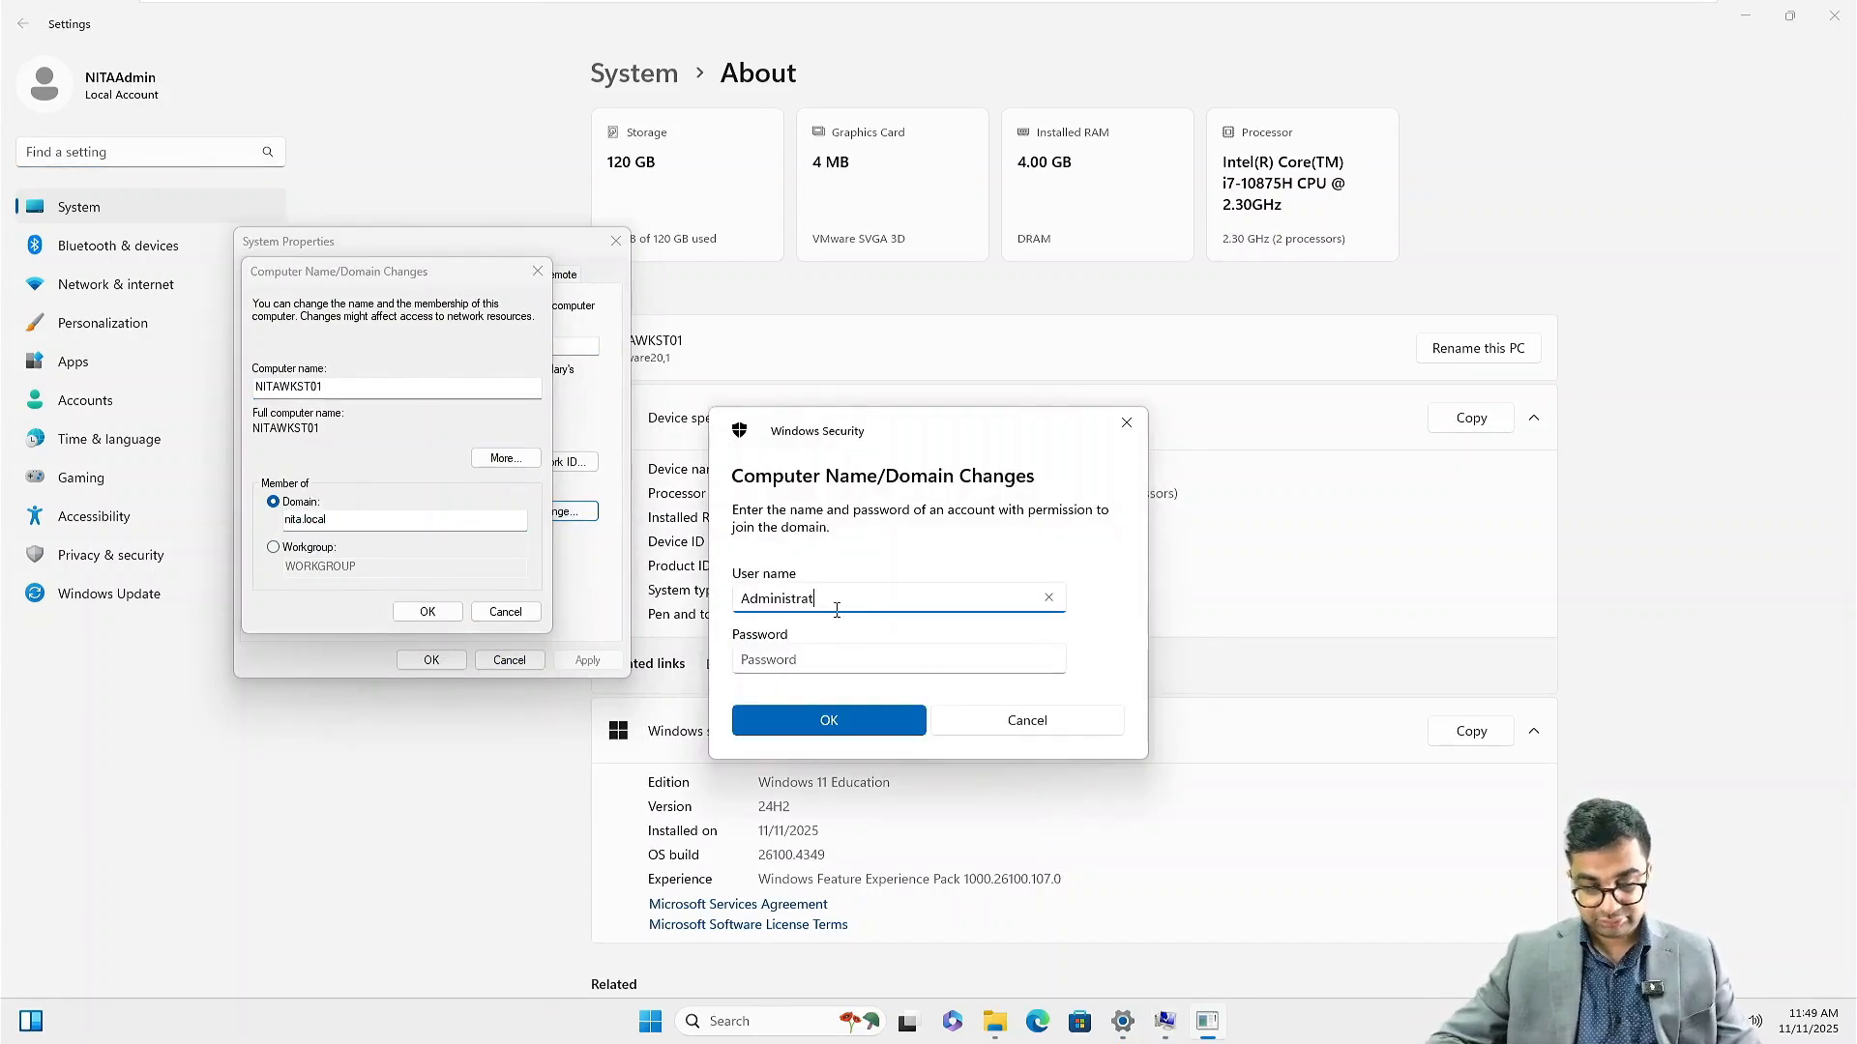
{"action": "key", "text": "Tab"}
{"action": "type", "text": "Password123"}
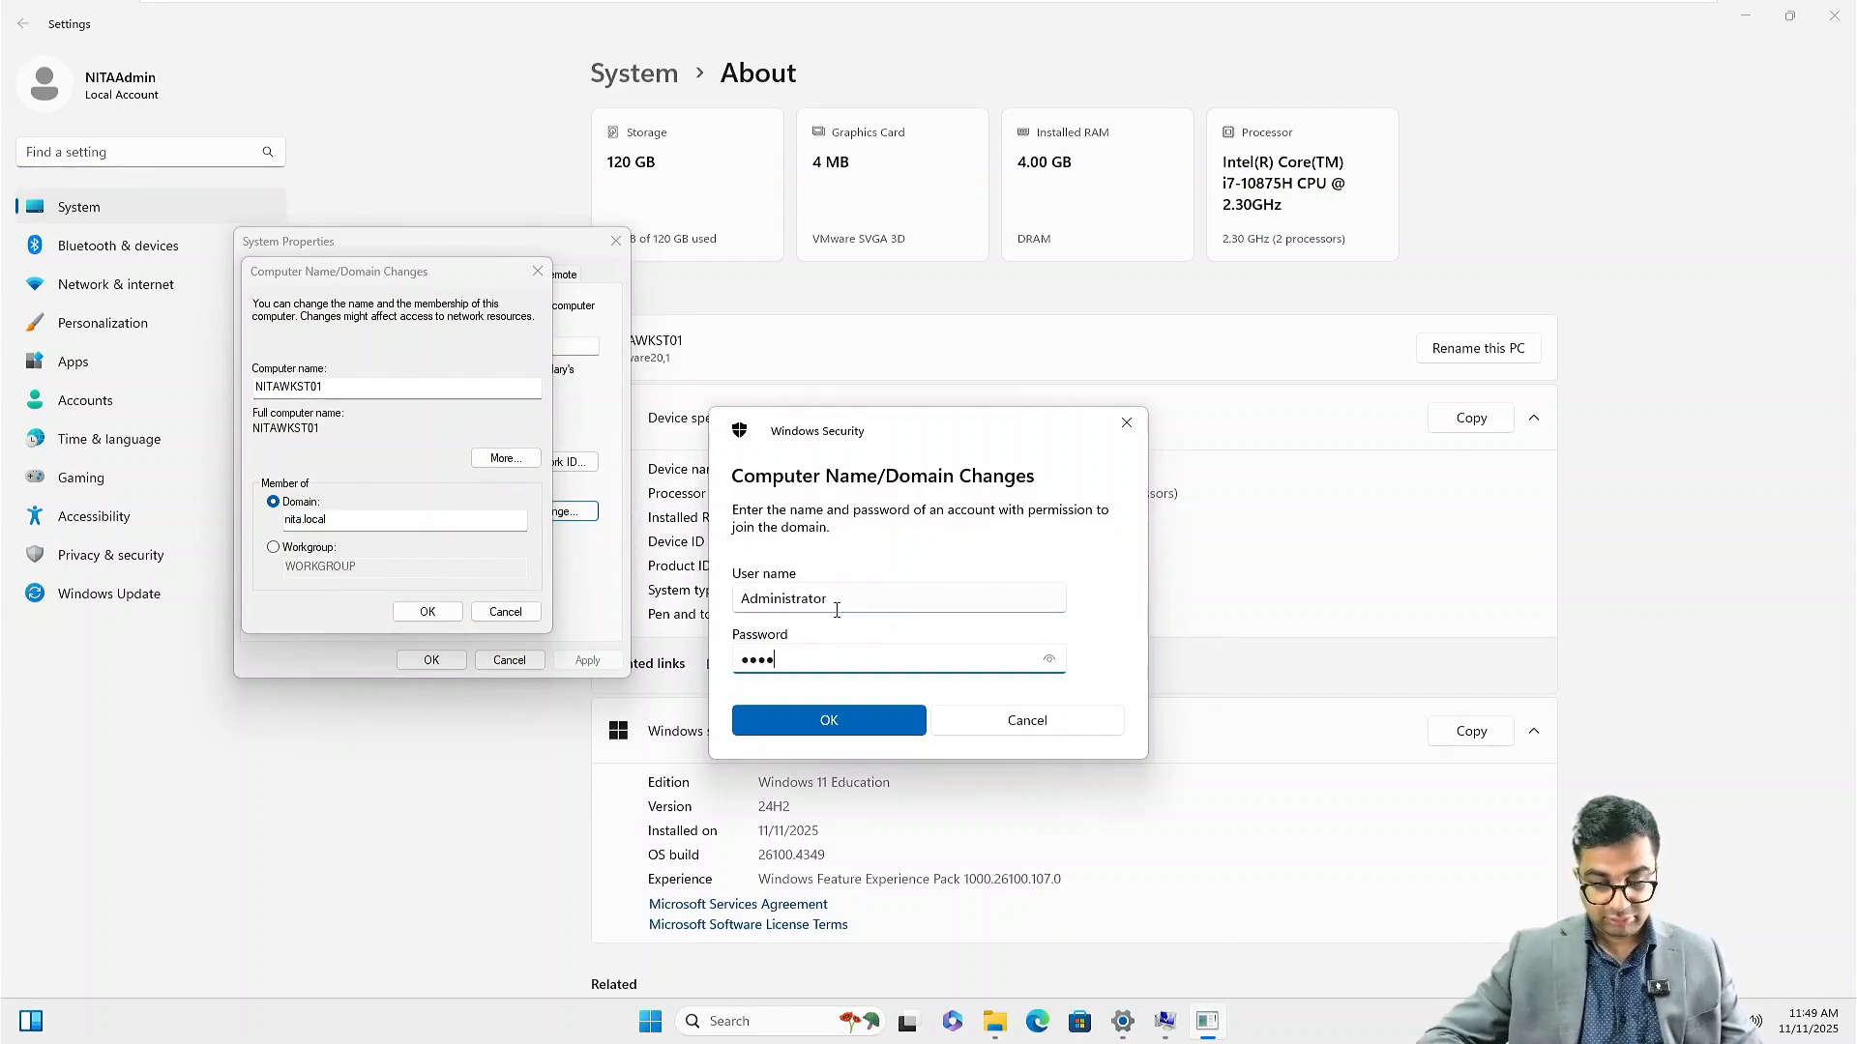
{"action": "type", "text": "!"}
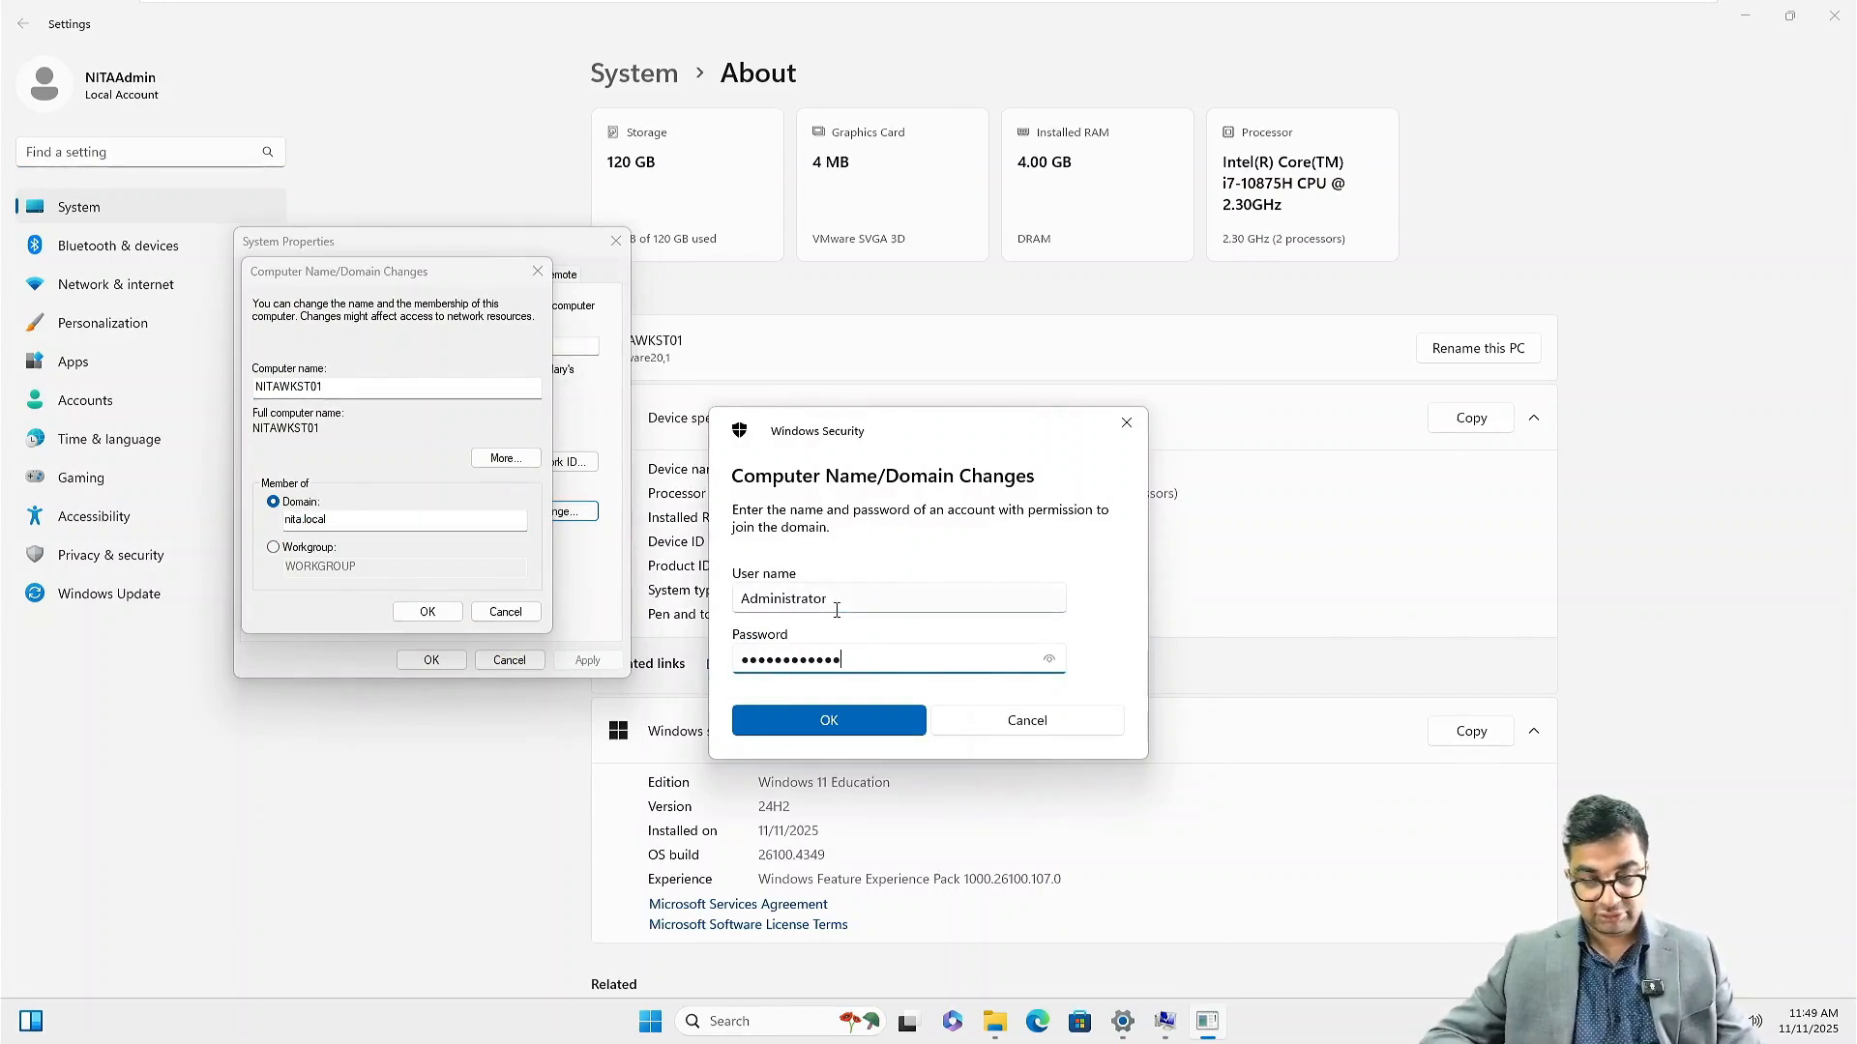
{"action": "left_click", "coordinate": [834, 600]}
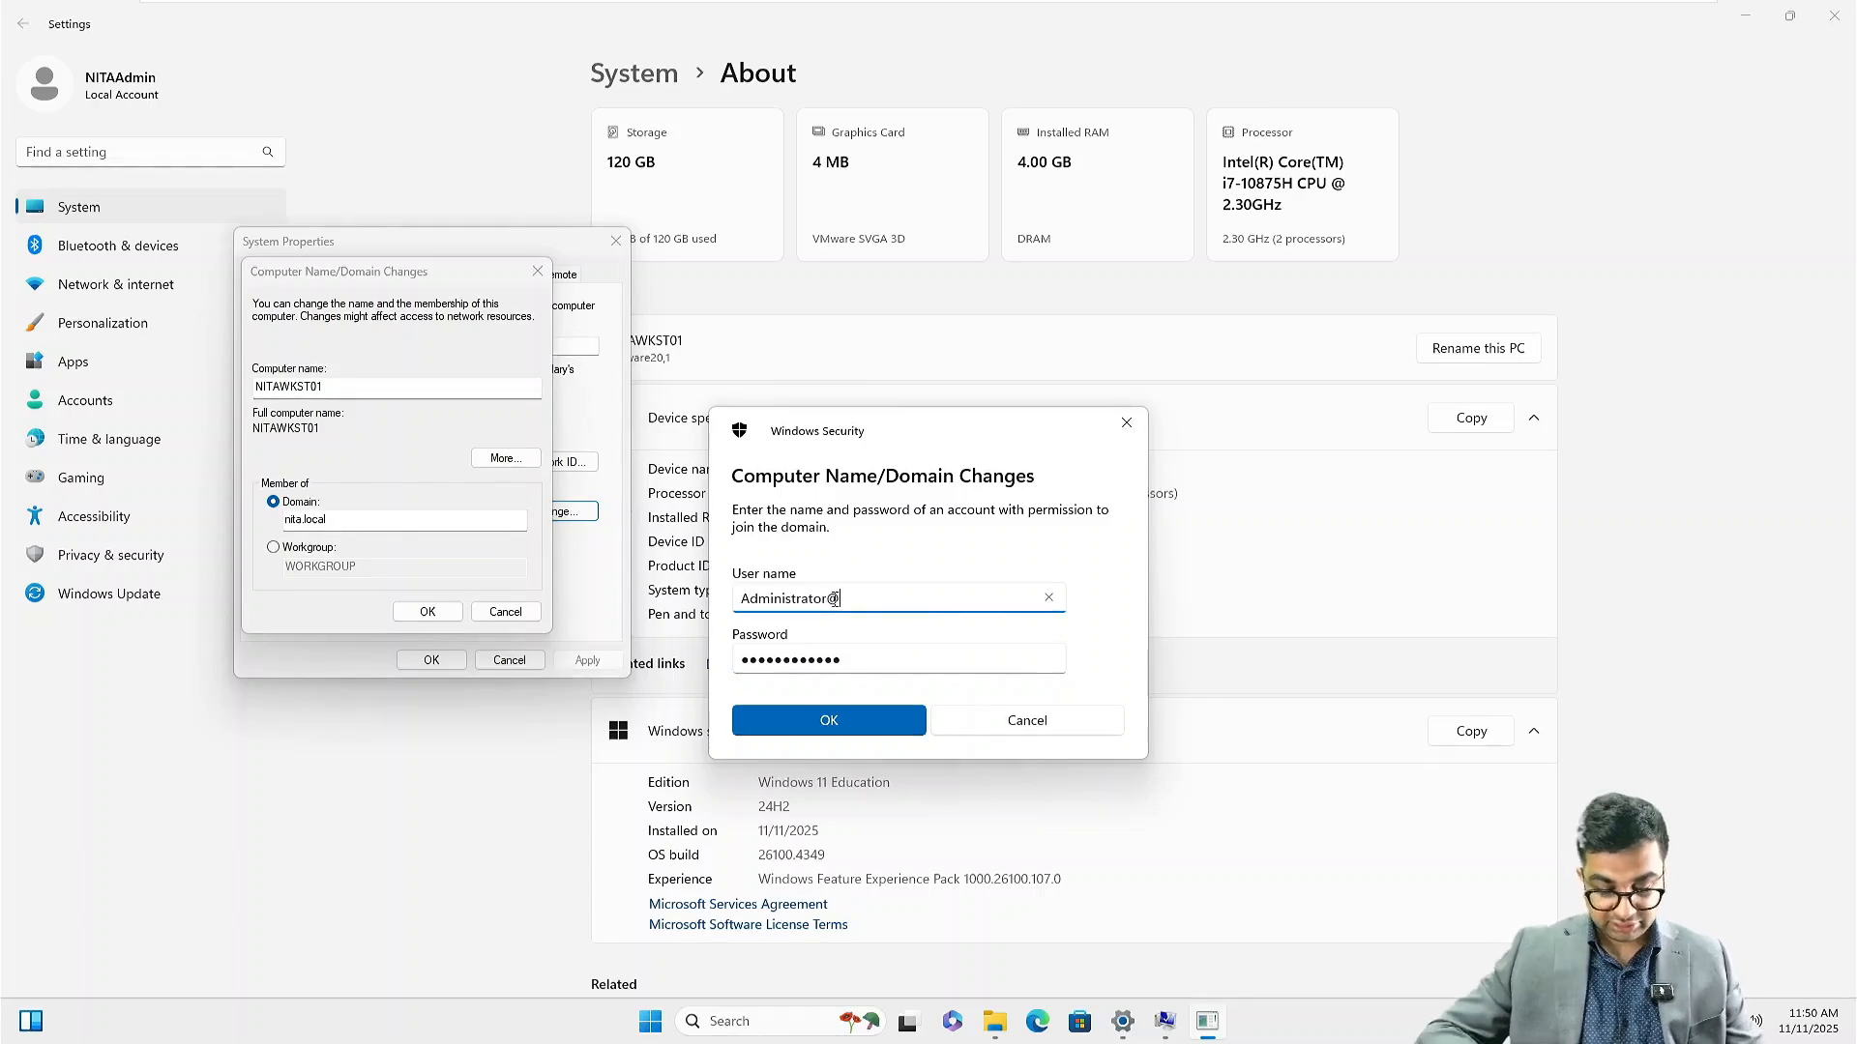
{"action": "type", "text": "@nita.local"}
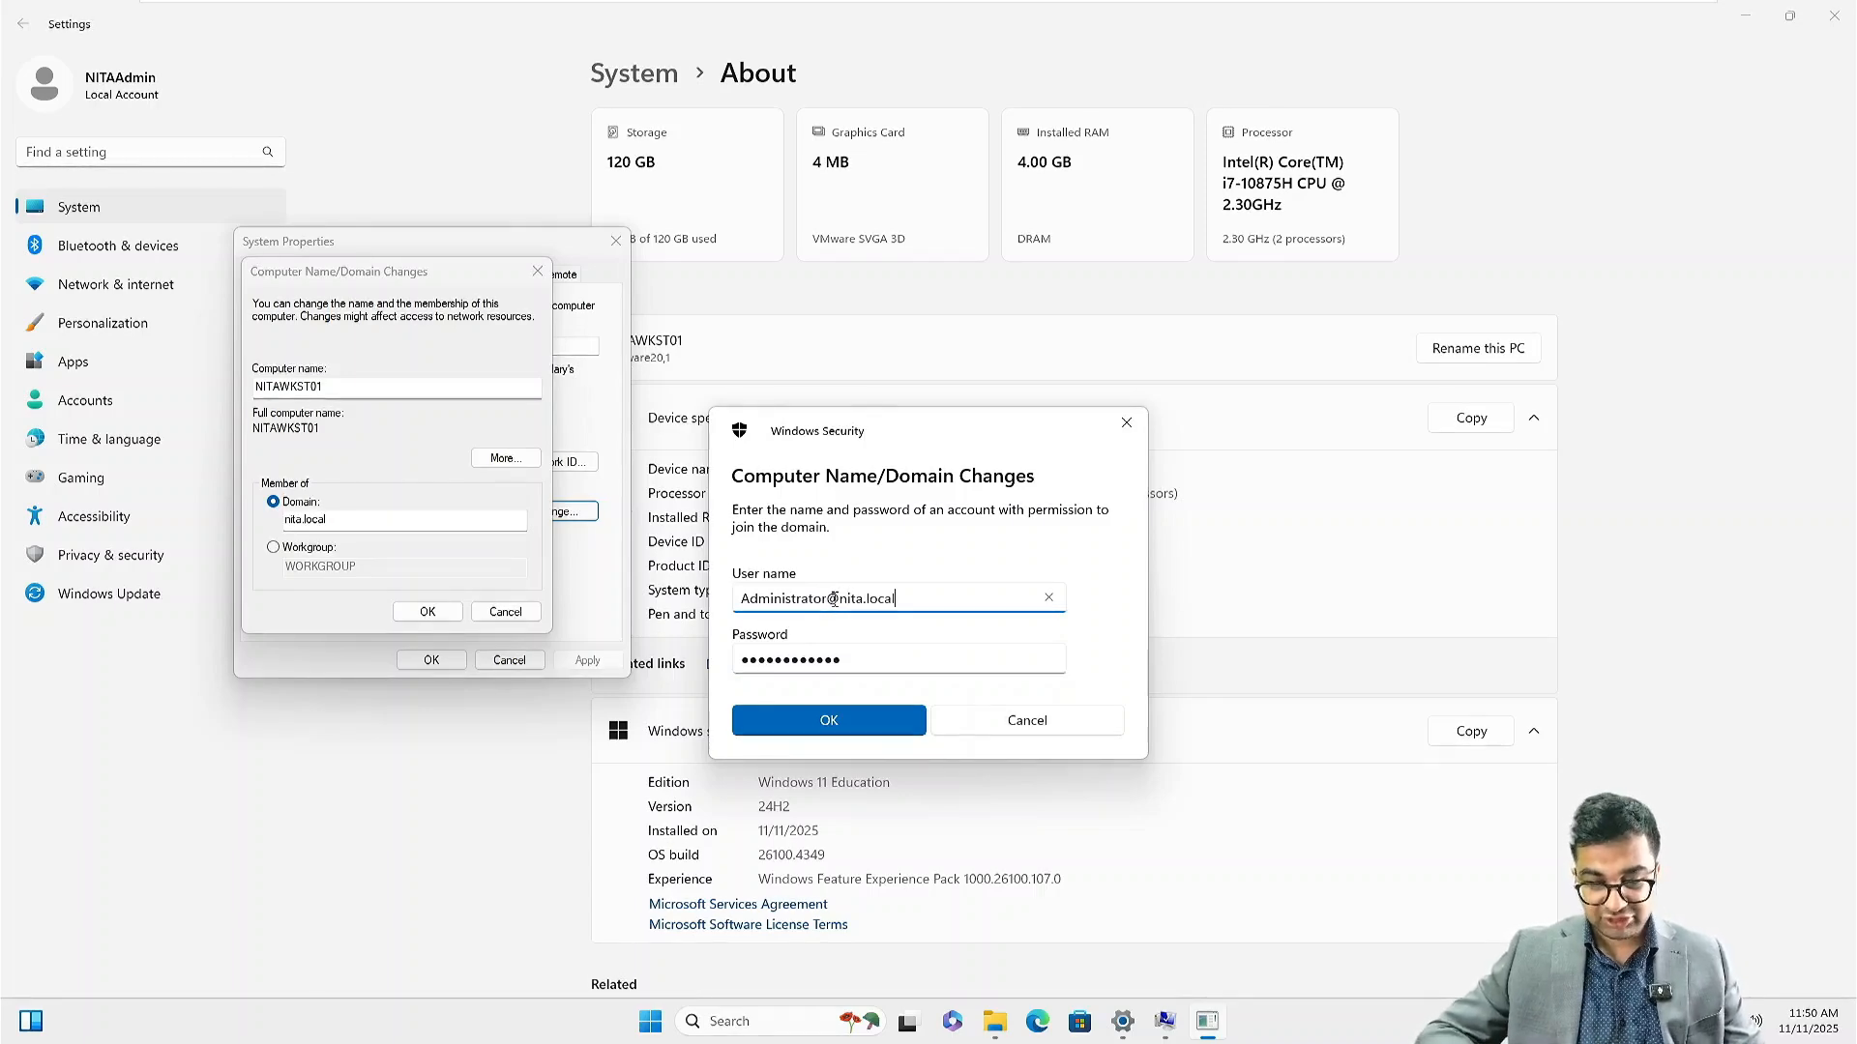
{"action": "key", "text": "Tab"}
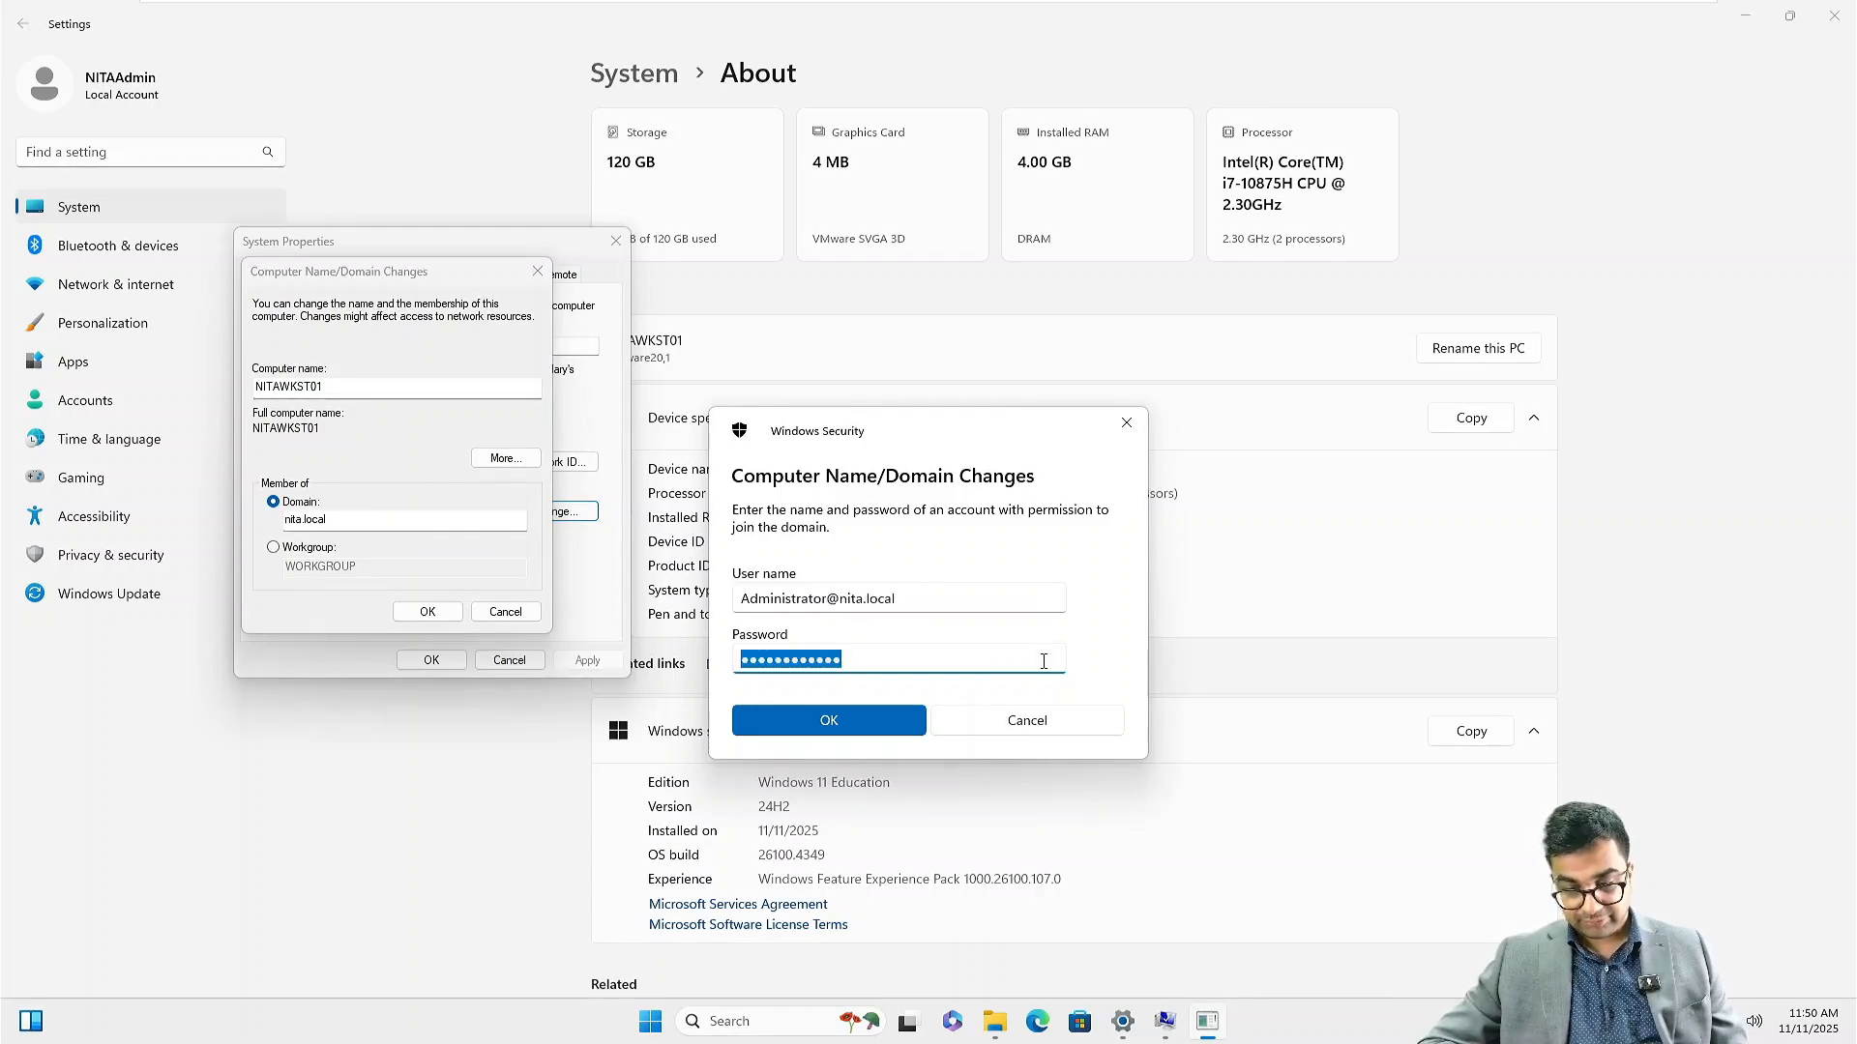
{"action": "left_click", "coordinate": [905, 663]}
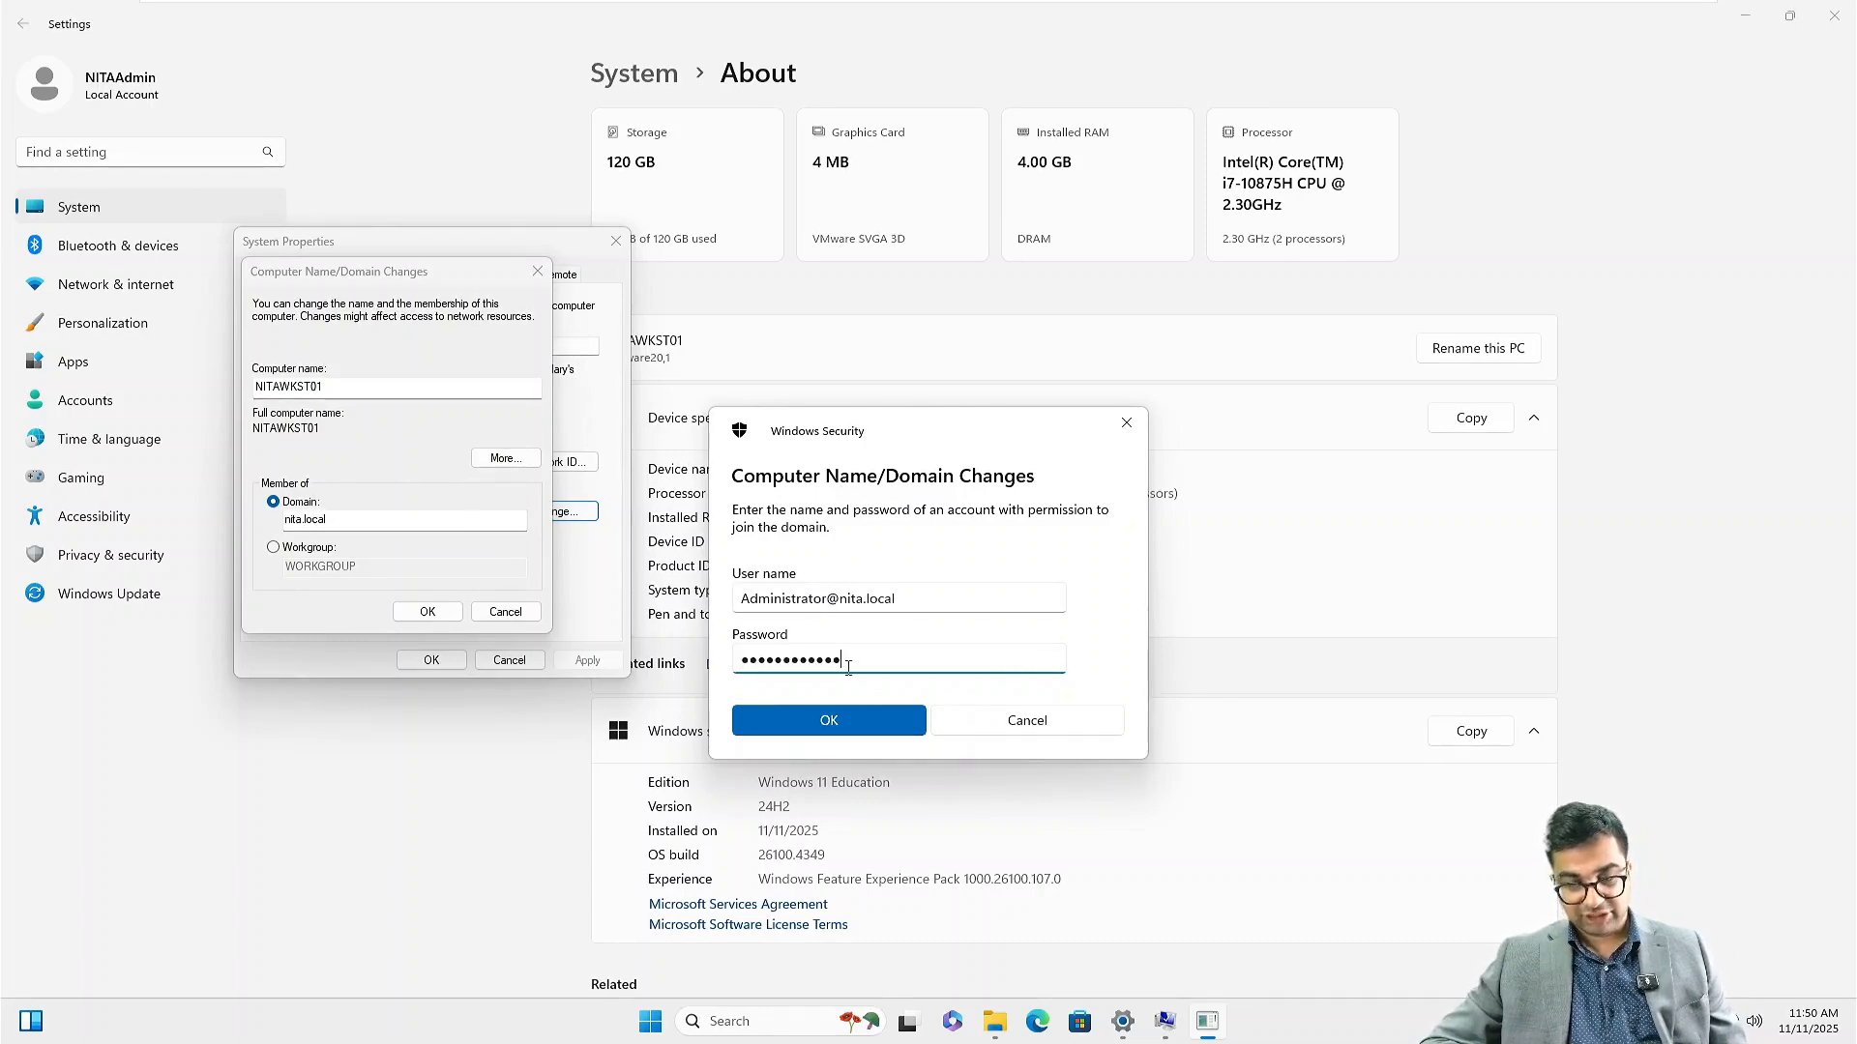
{"action": "left_click", "coordinate": [880, 729]}
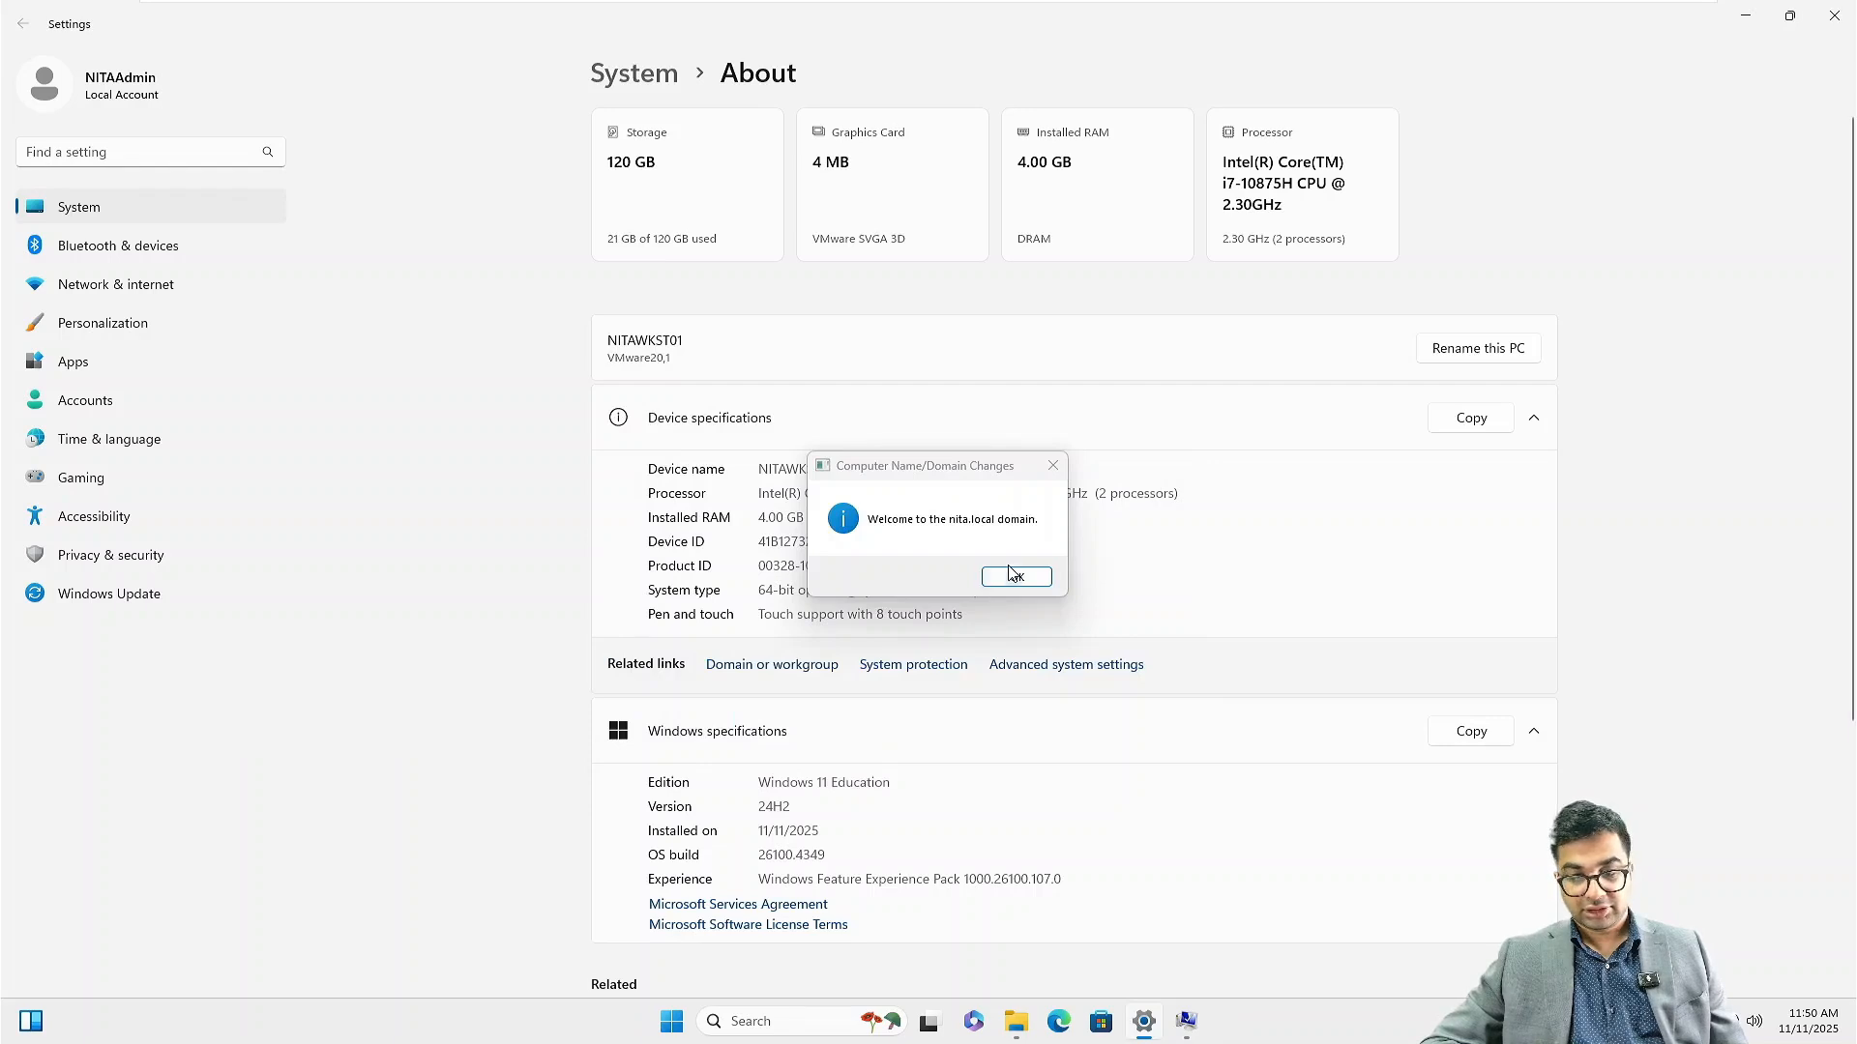
Acknowledge the domain welcome and restart notices, close System Properties, and restart now
{"action": "left_click", "coordinate": [1011, 576]}
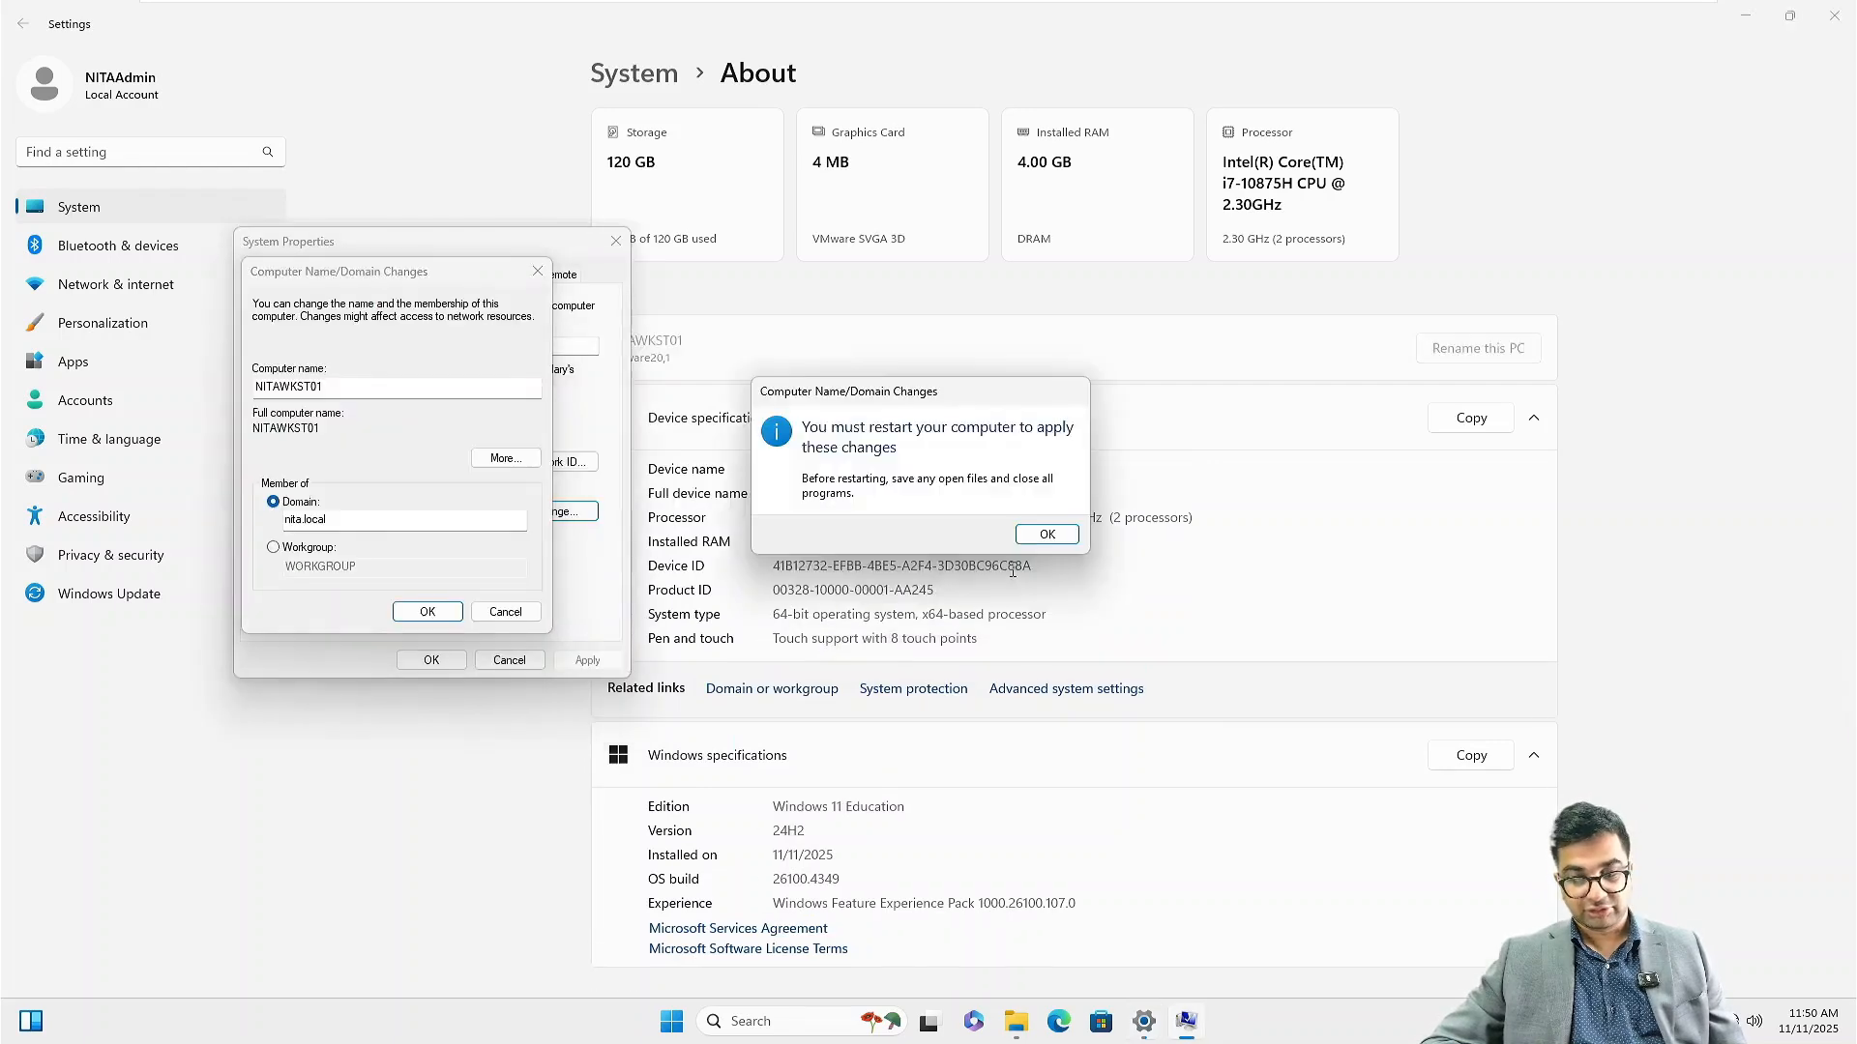
{"action": "left_click", "coordinate": [1047, 534]}
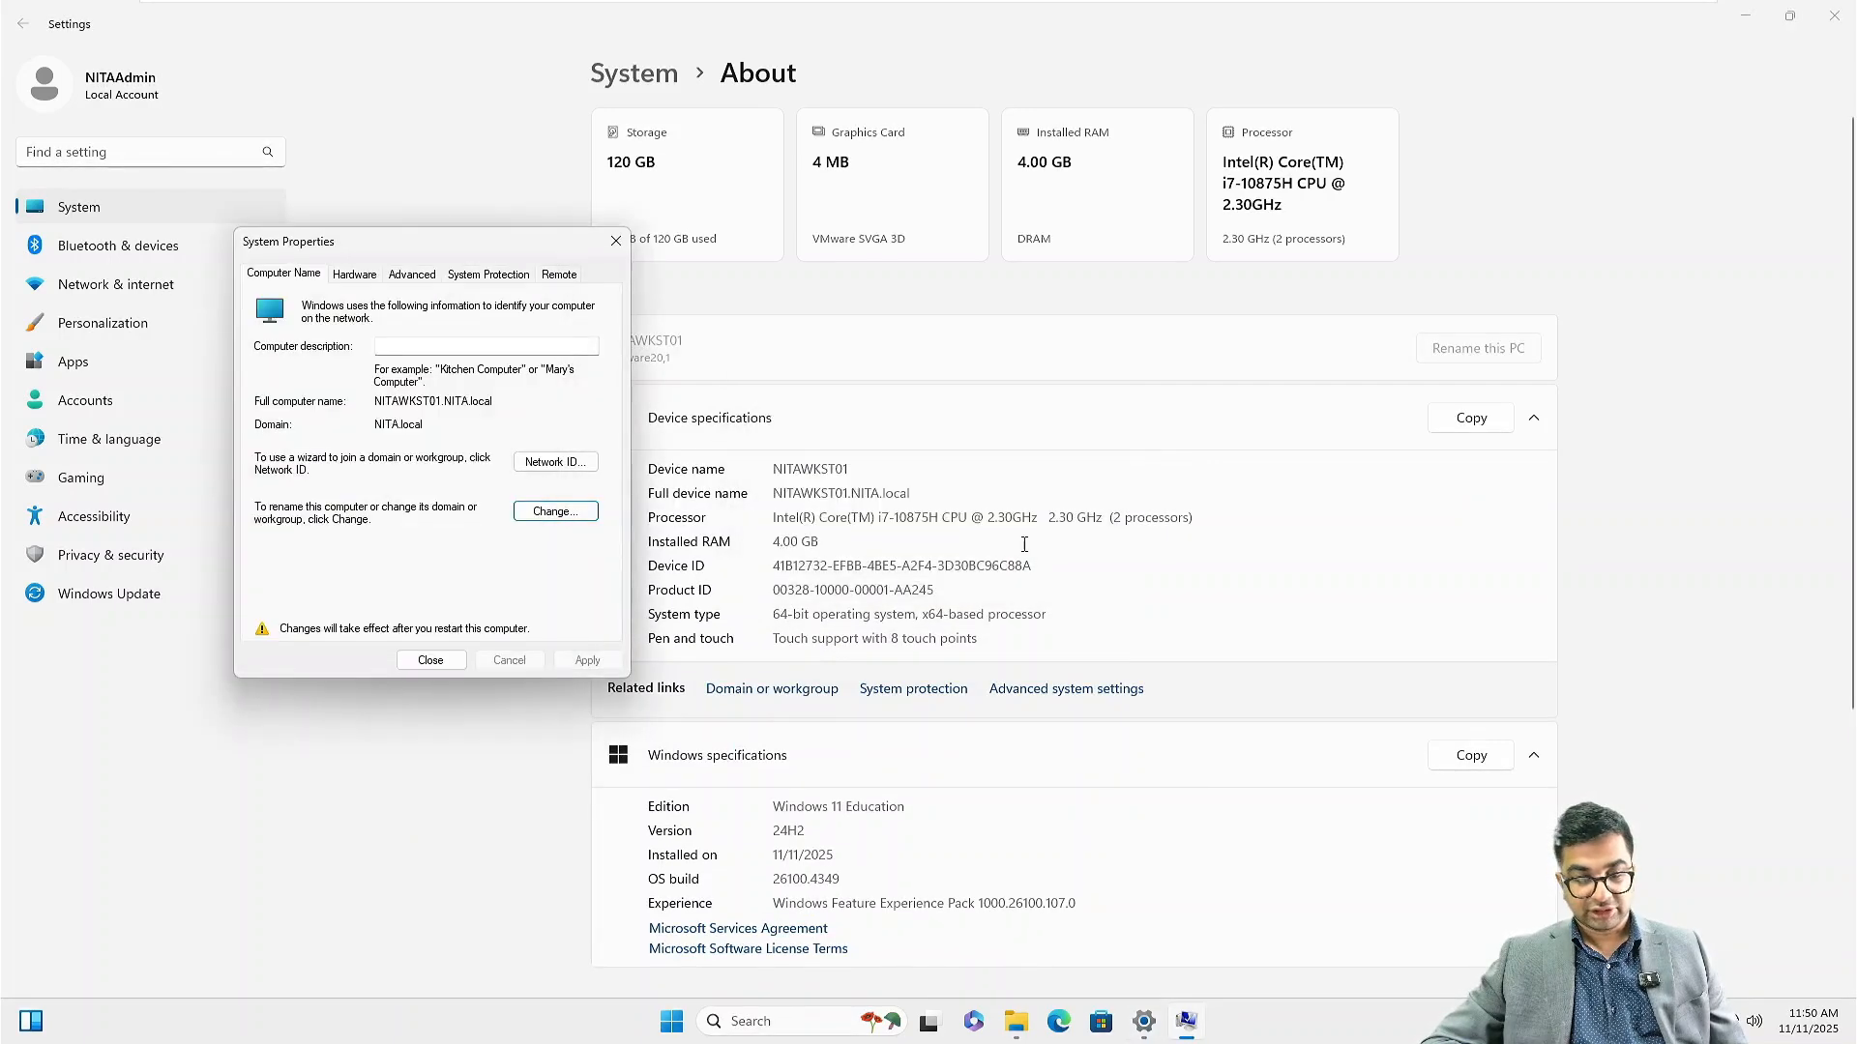
{"action": "left_click", "coordinate": [432, 662]}
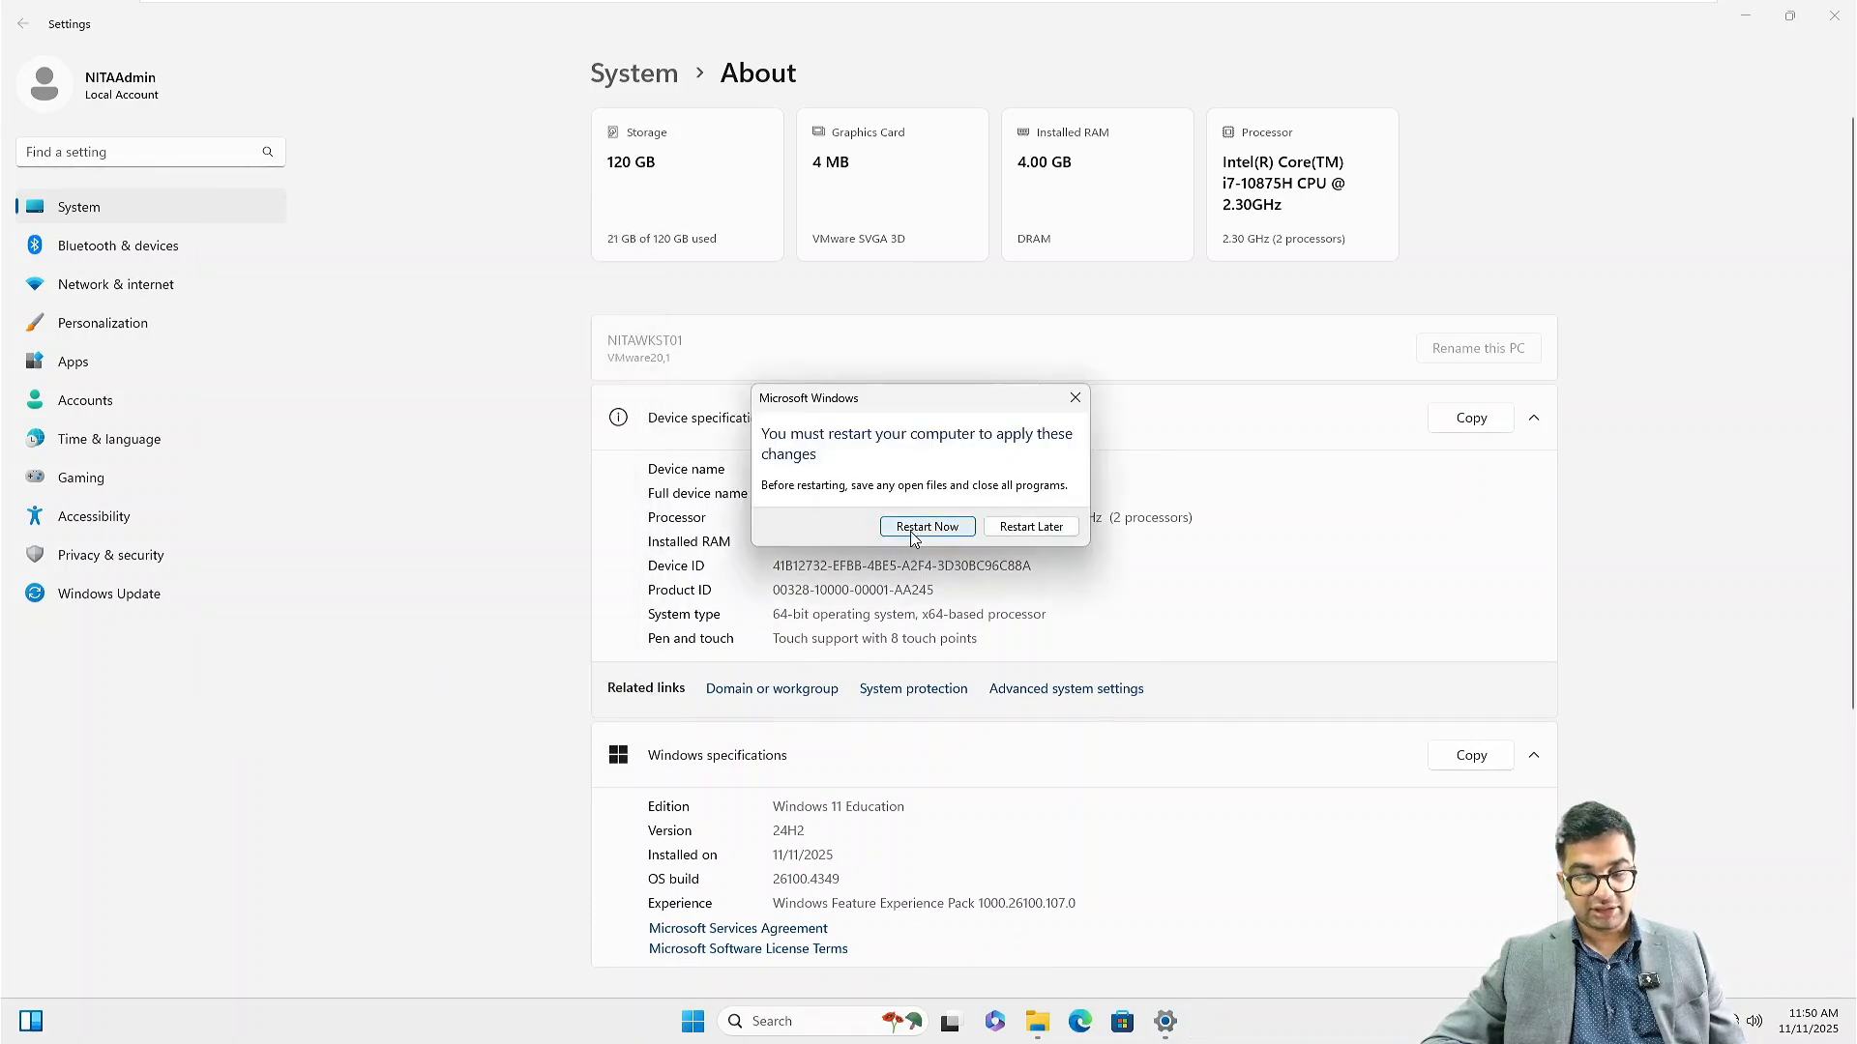
{"action": "left_click", "coordinate": [920, 530]}
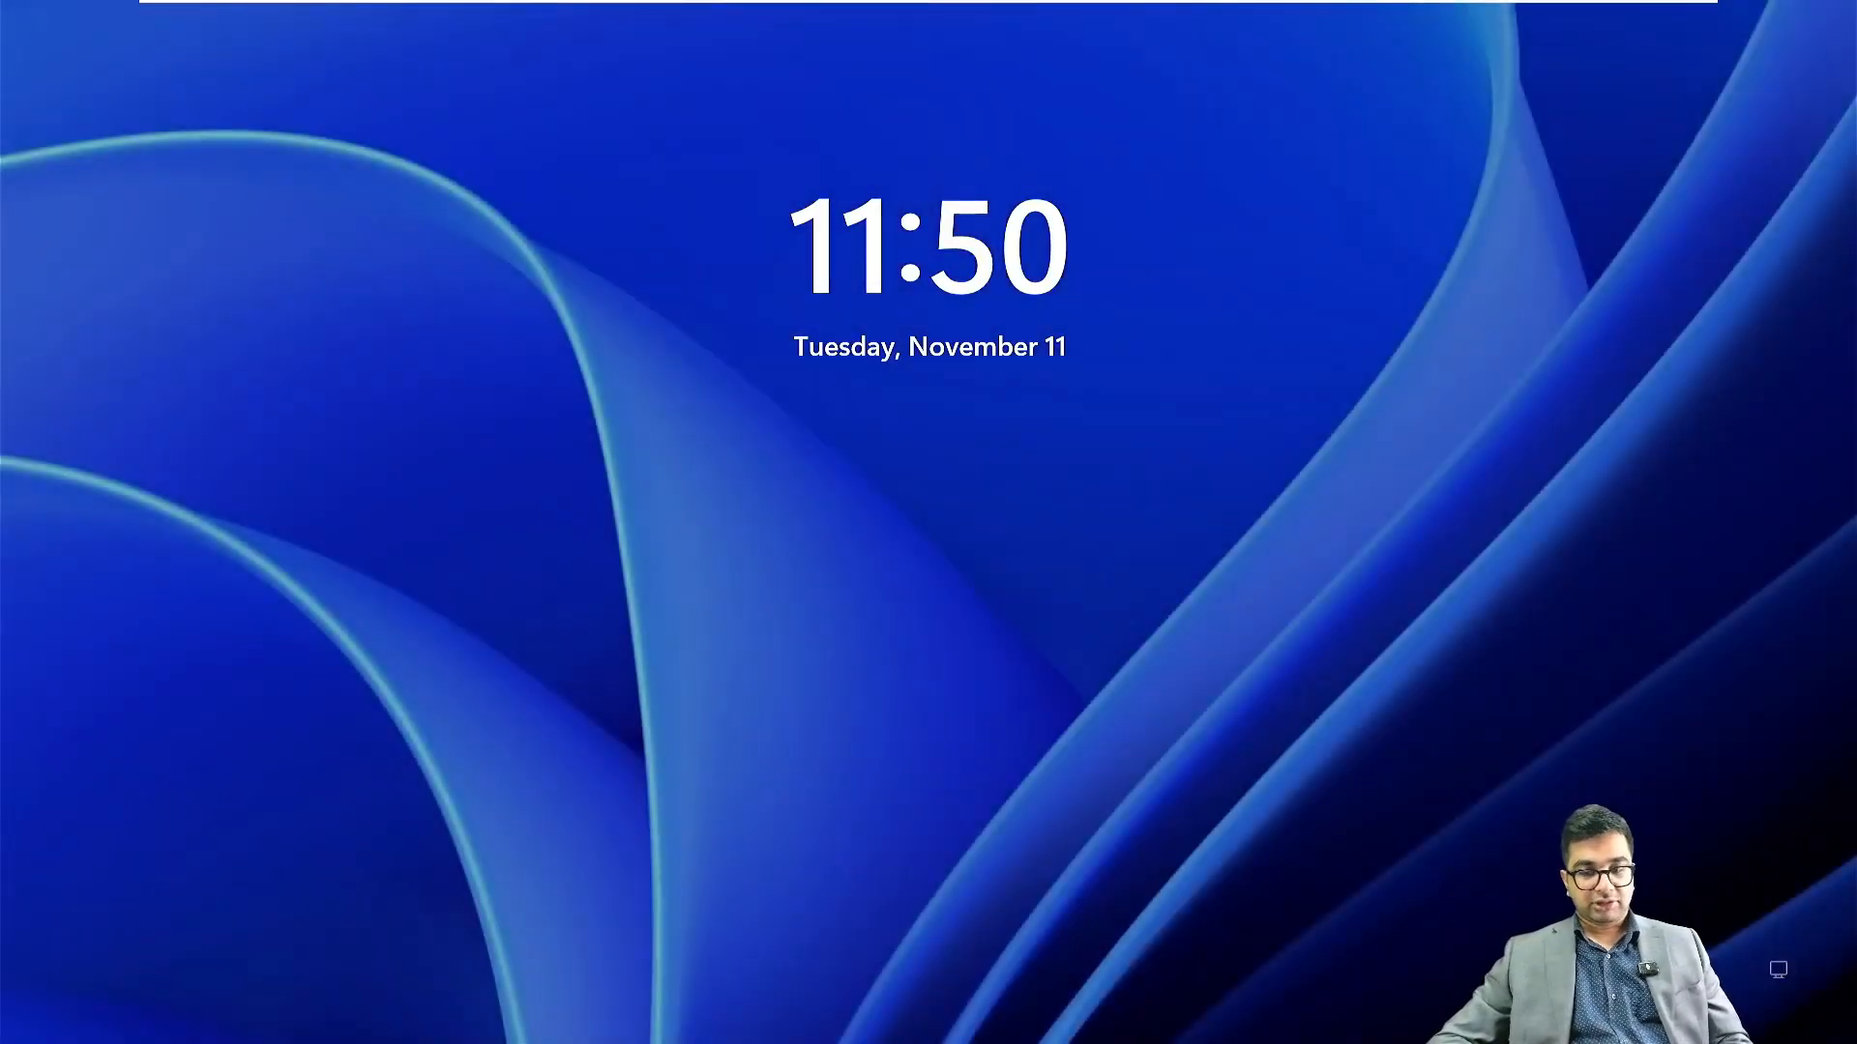
Dismiss the lock screen and enter the local admin password to return to the desktop
{"action": "left_click", "coordinate": [986, 634]}
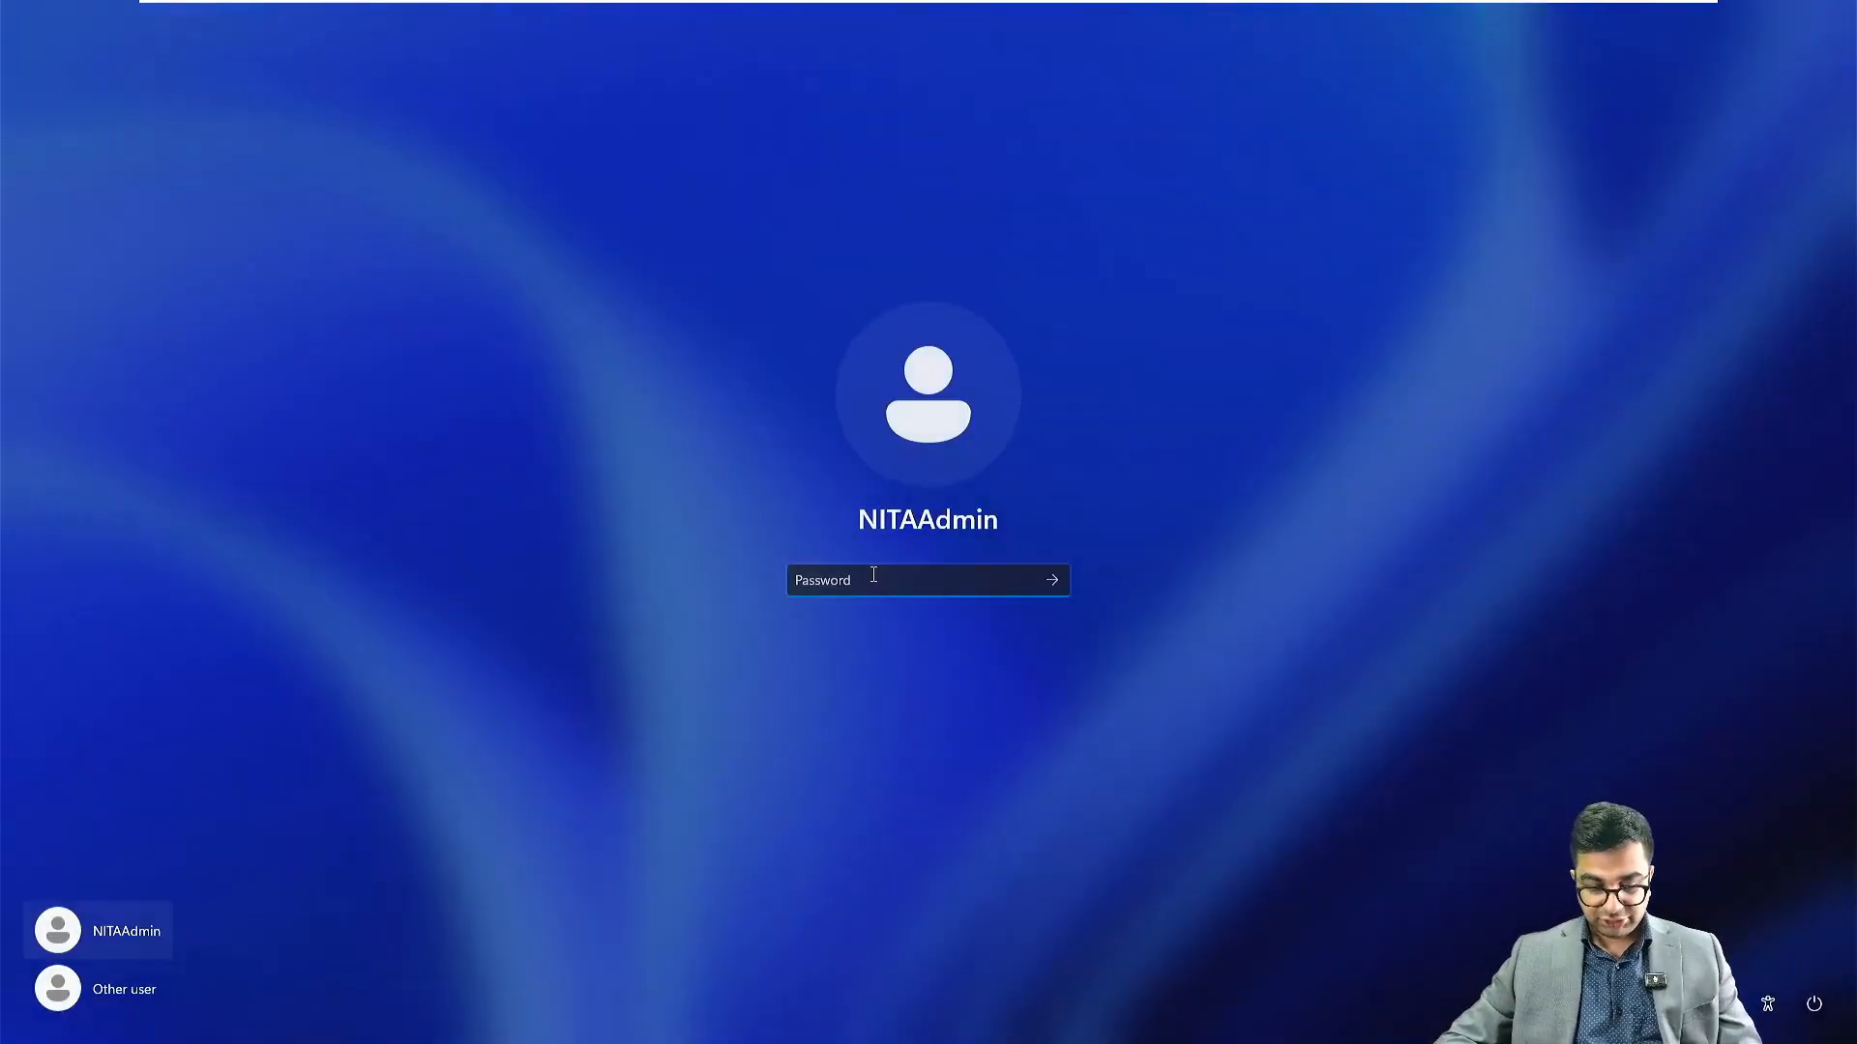
{"action": "type", "text": "•"}
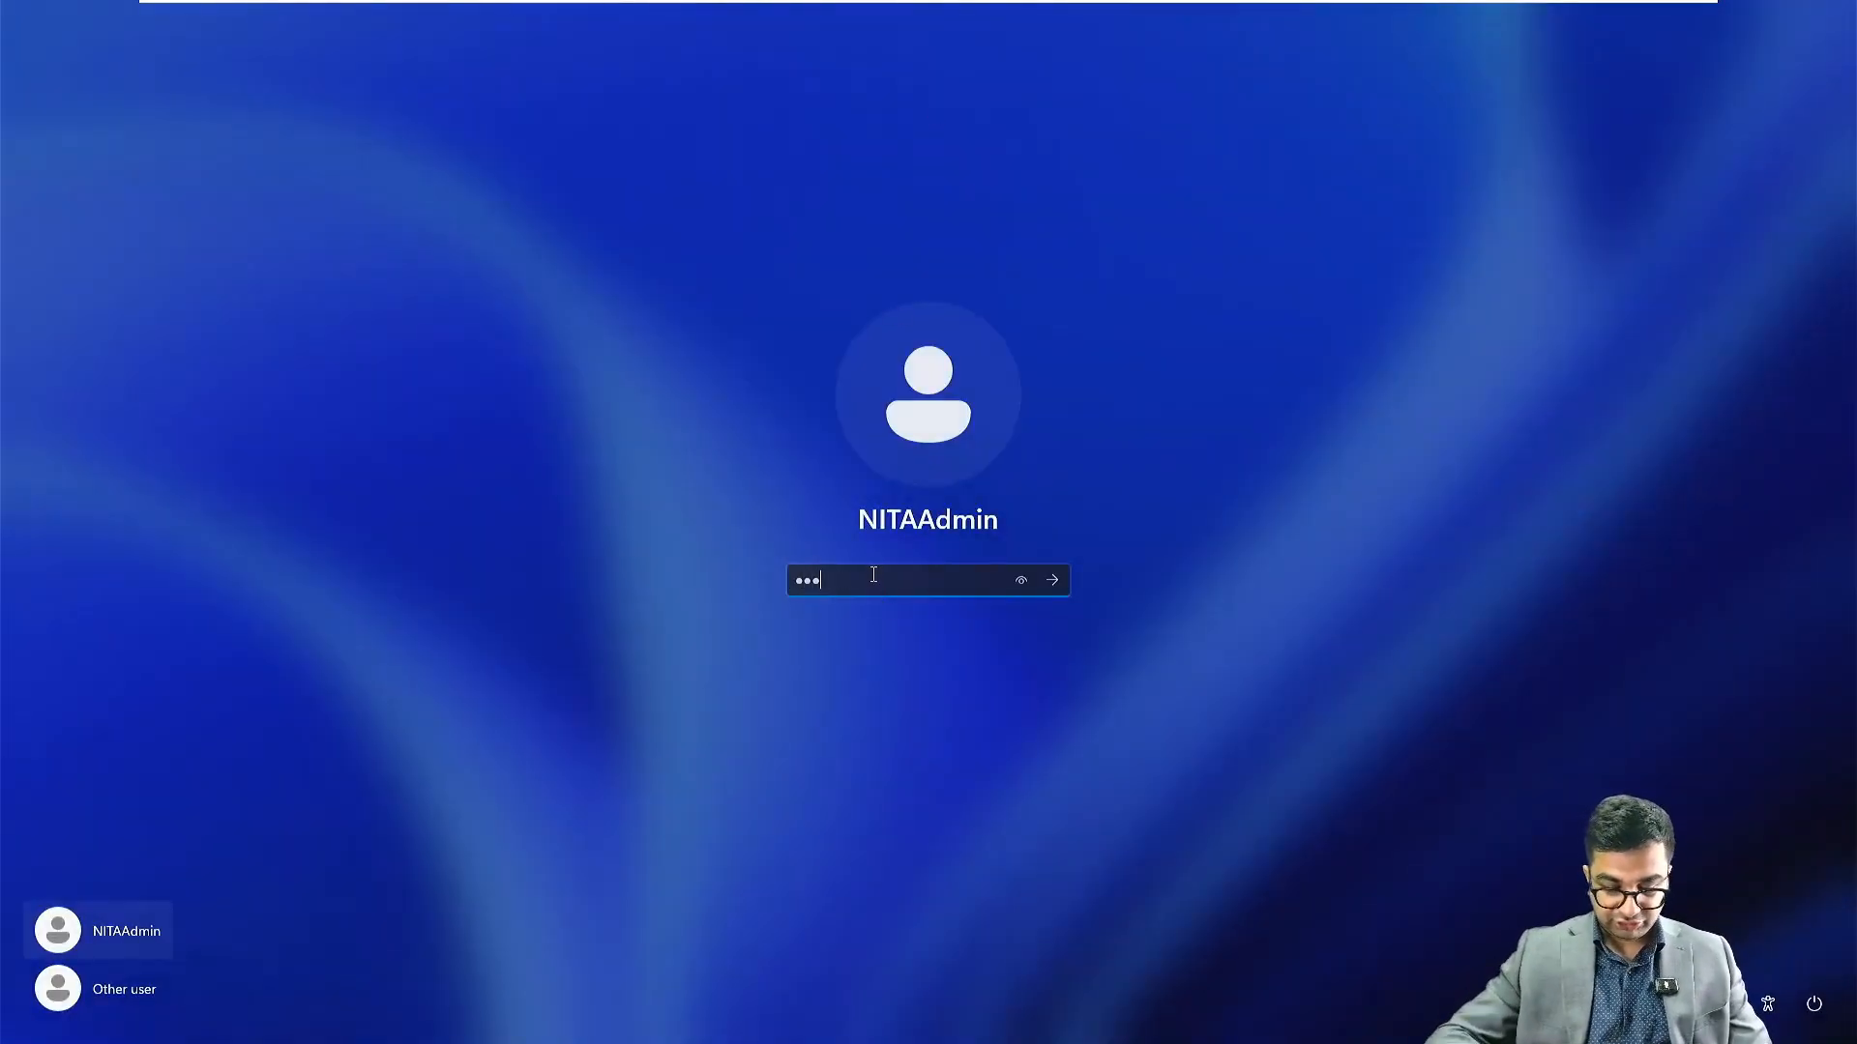
{"action": "type", "text": "•••••••••"}
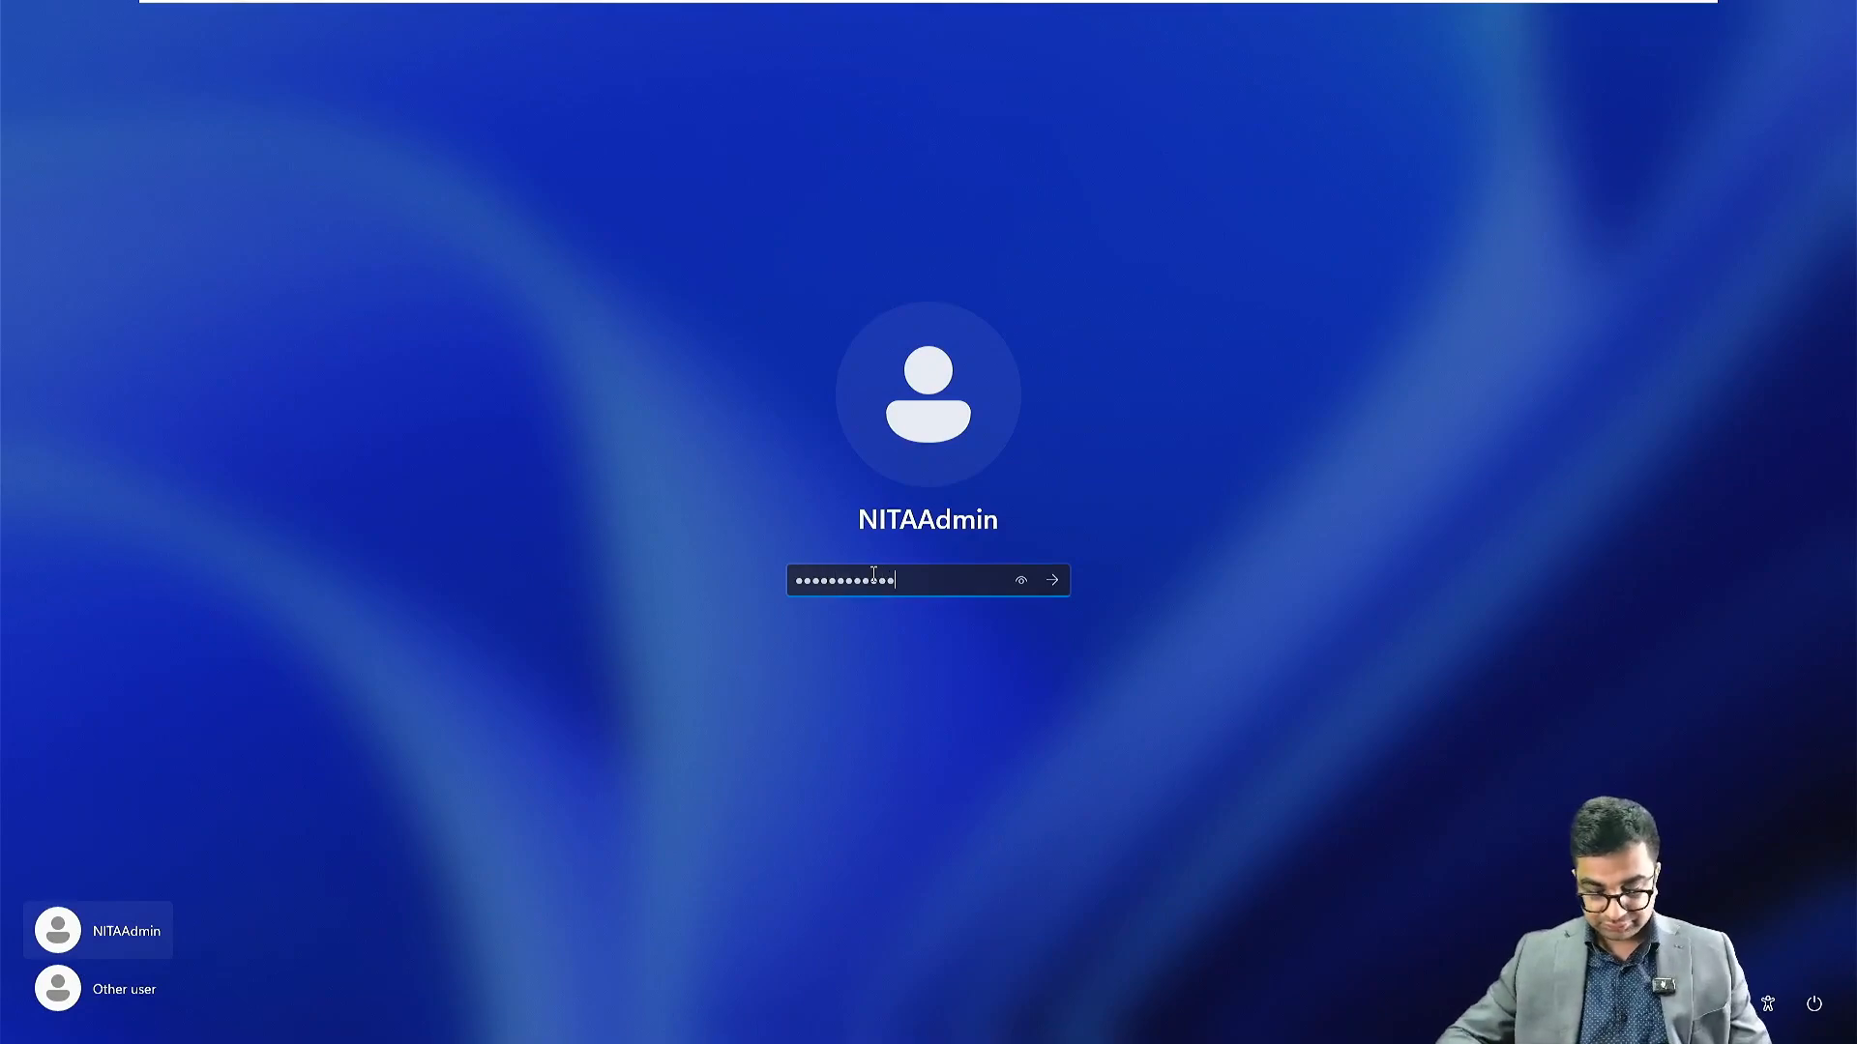
{"action": "key", "text": "Return"}
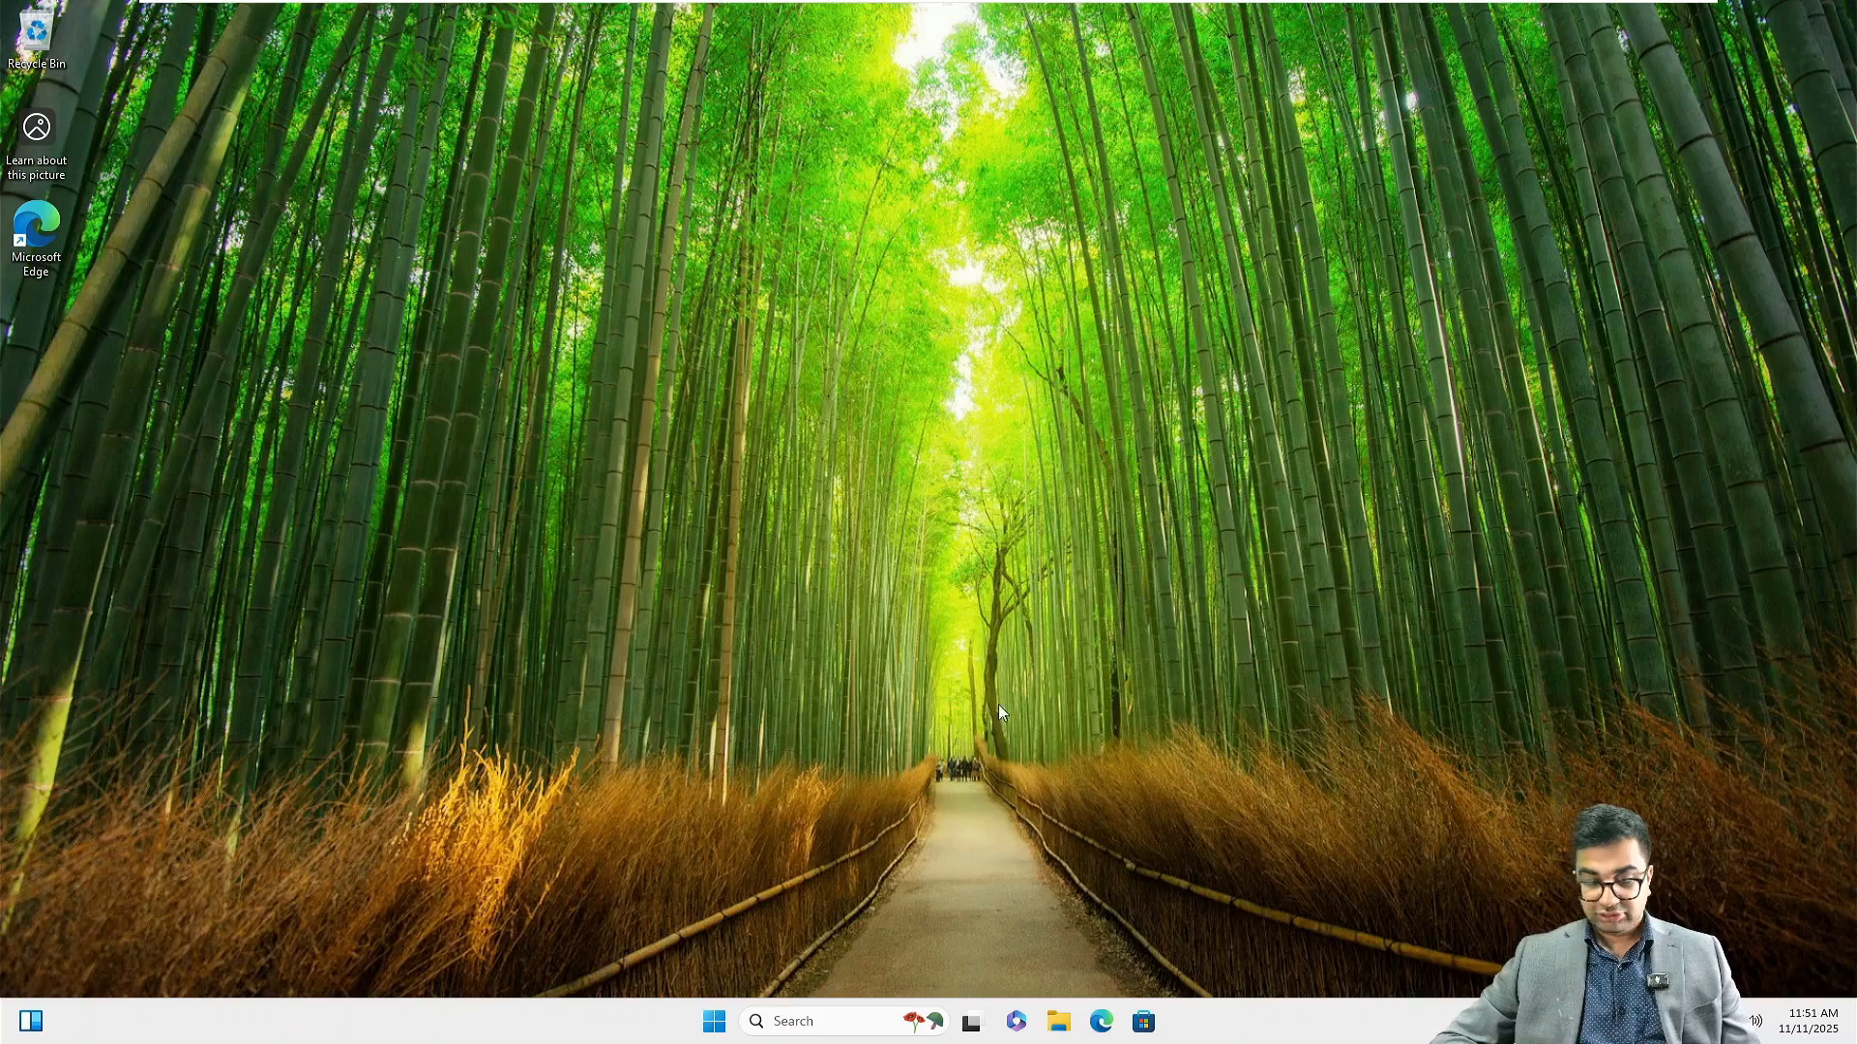
Open Windows Defender Firewall with Advanced Security from a 'fir' search
{"action": "left_click", "coordinate": [814, 1019]}
{"action": "type", "text": "fir"}
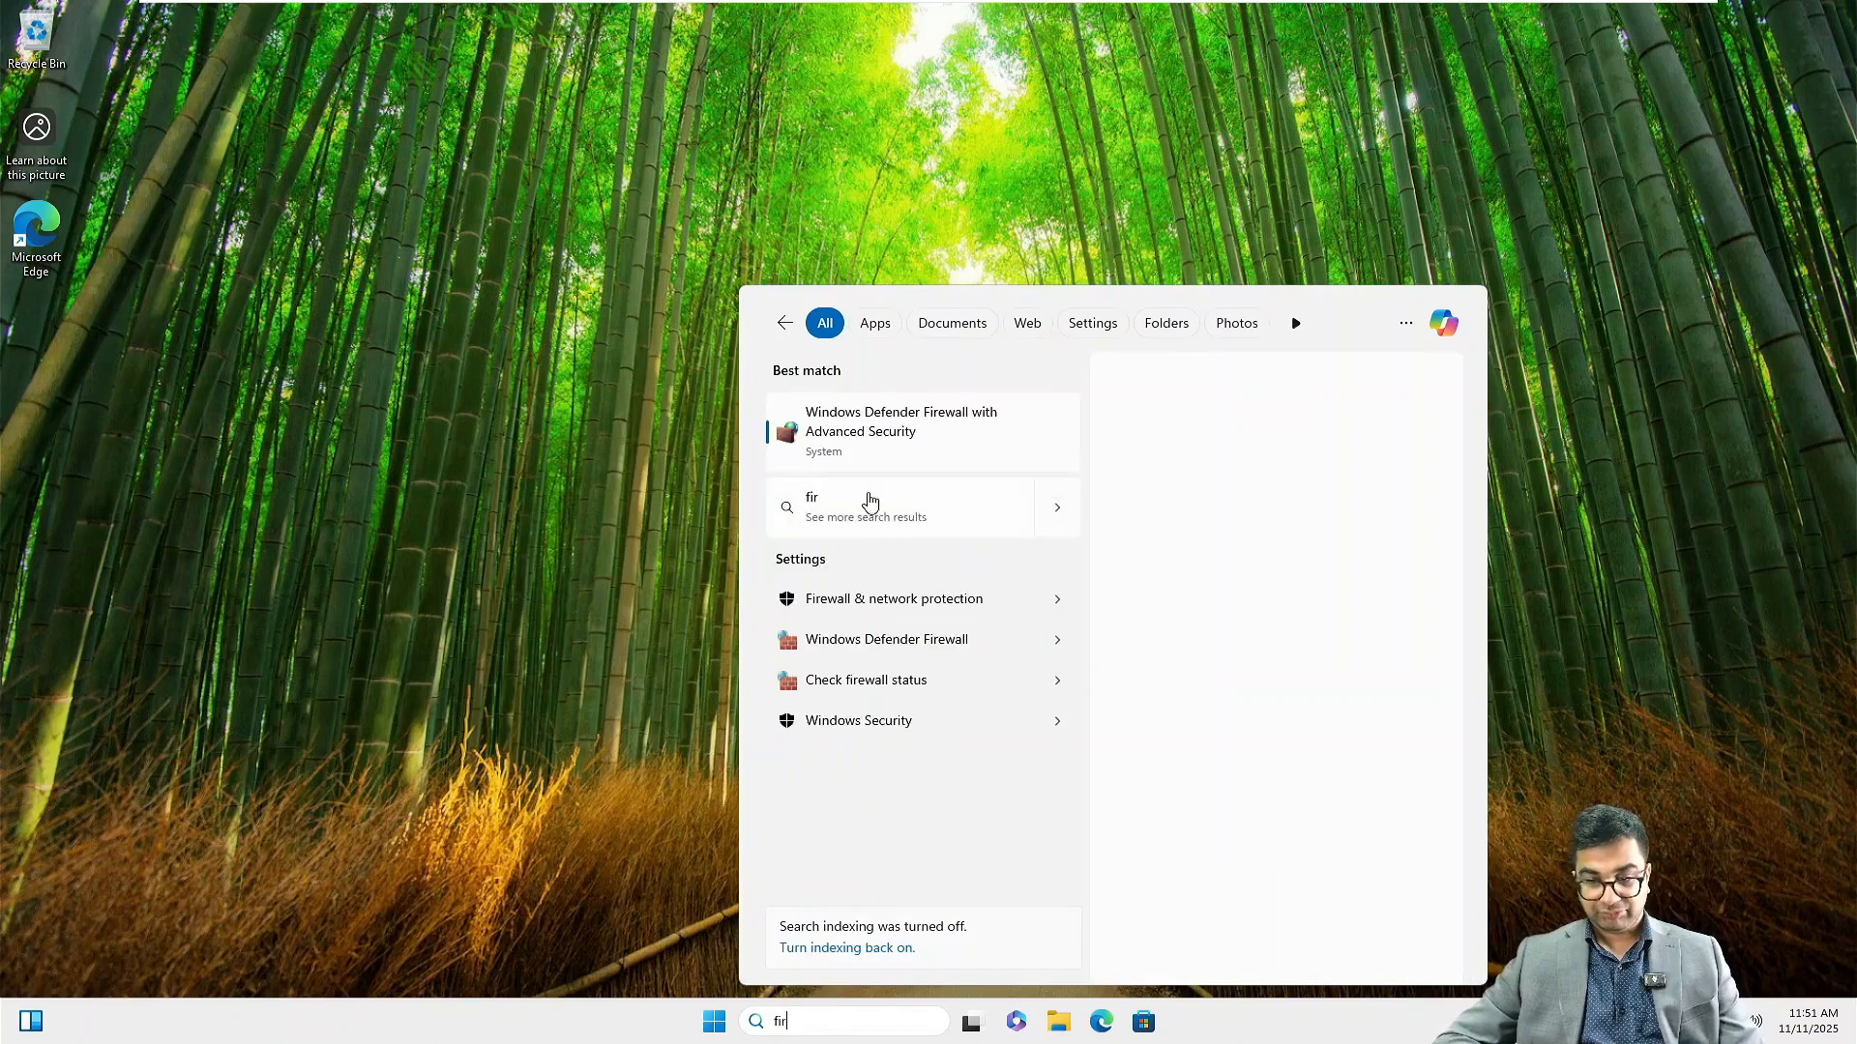
{"action": "left_click", "coordinate": [877, 440]}
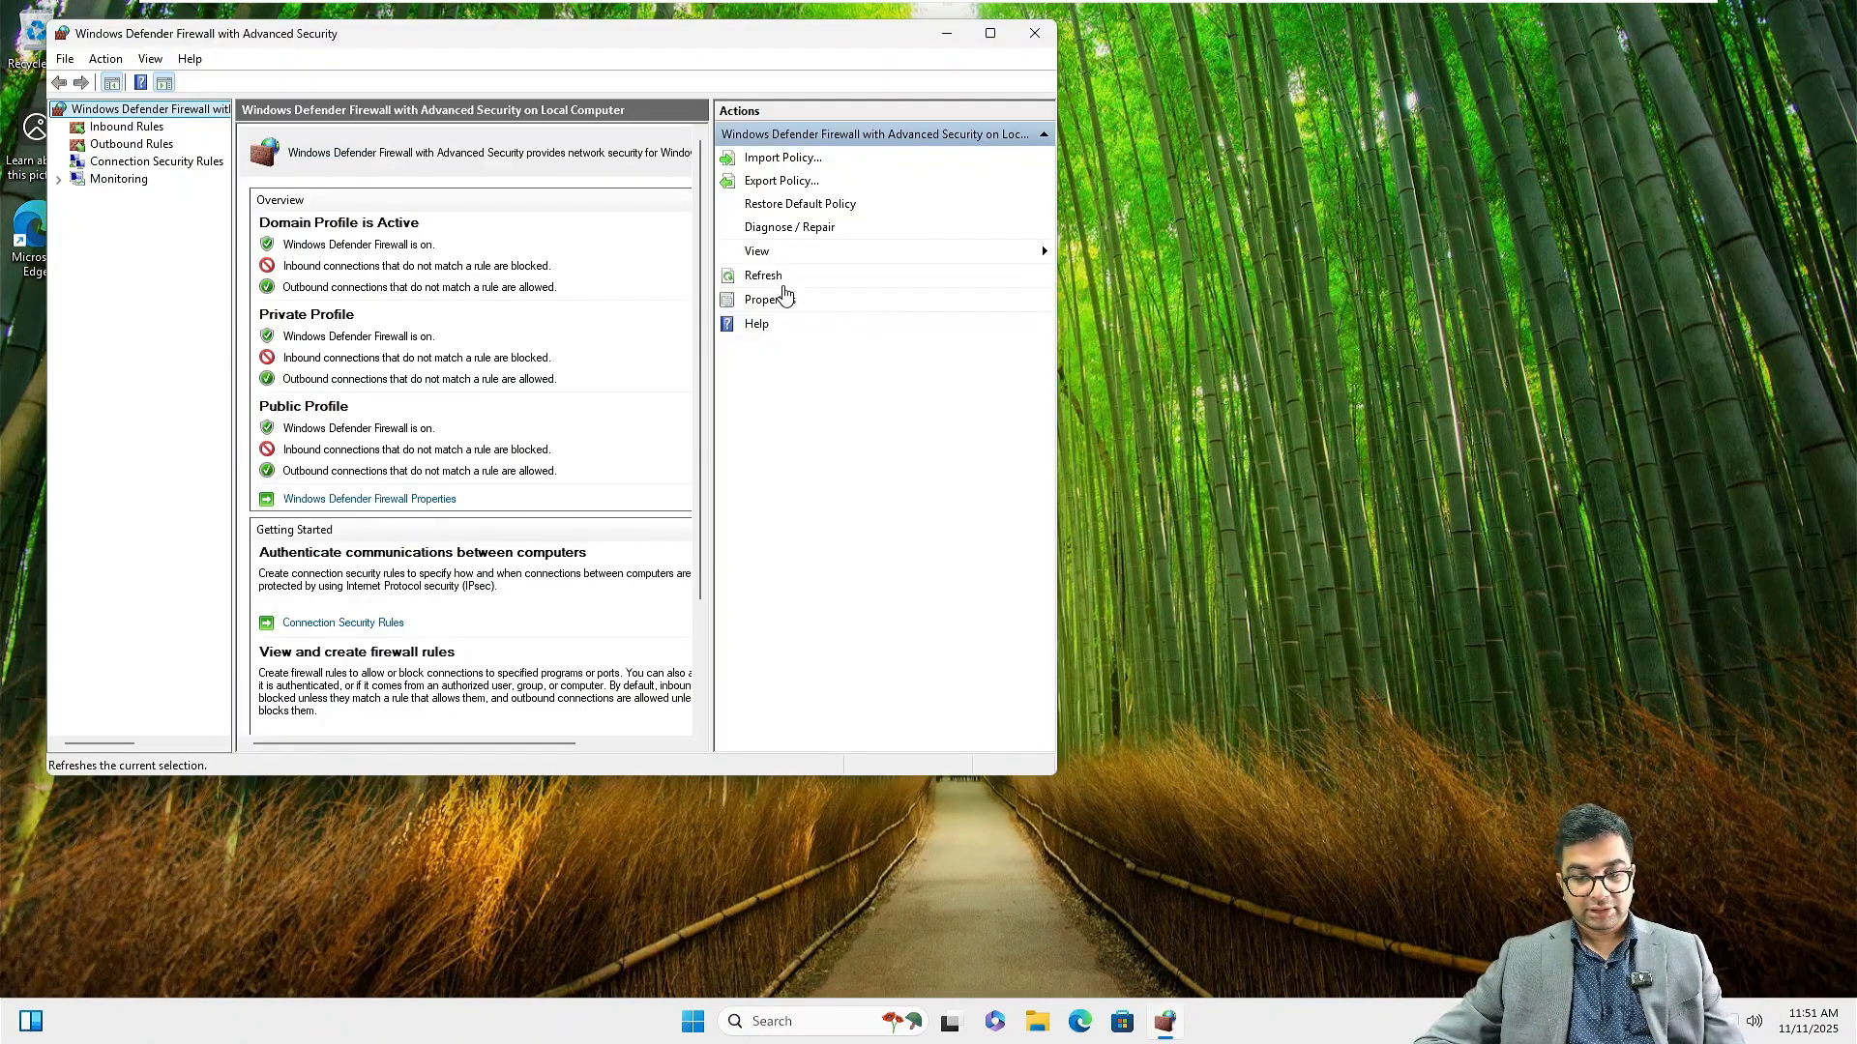
Set firewall state Off on the Domain, Private and Public profiles, apply, and close the console
{"action": "left_click", "coordinate": [770, 300]}
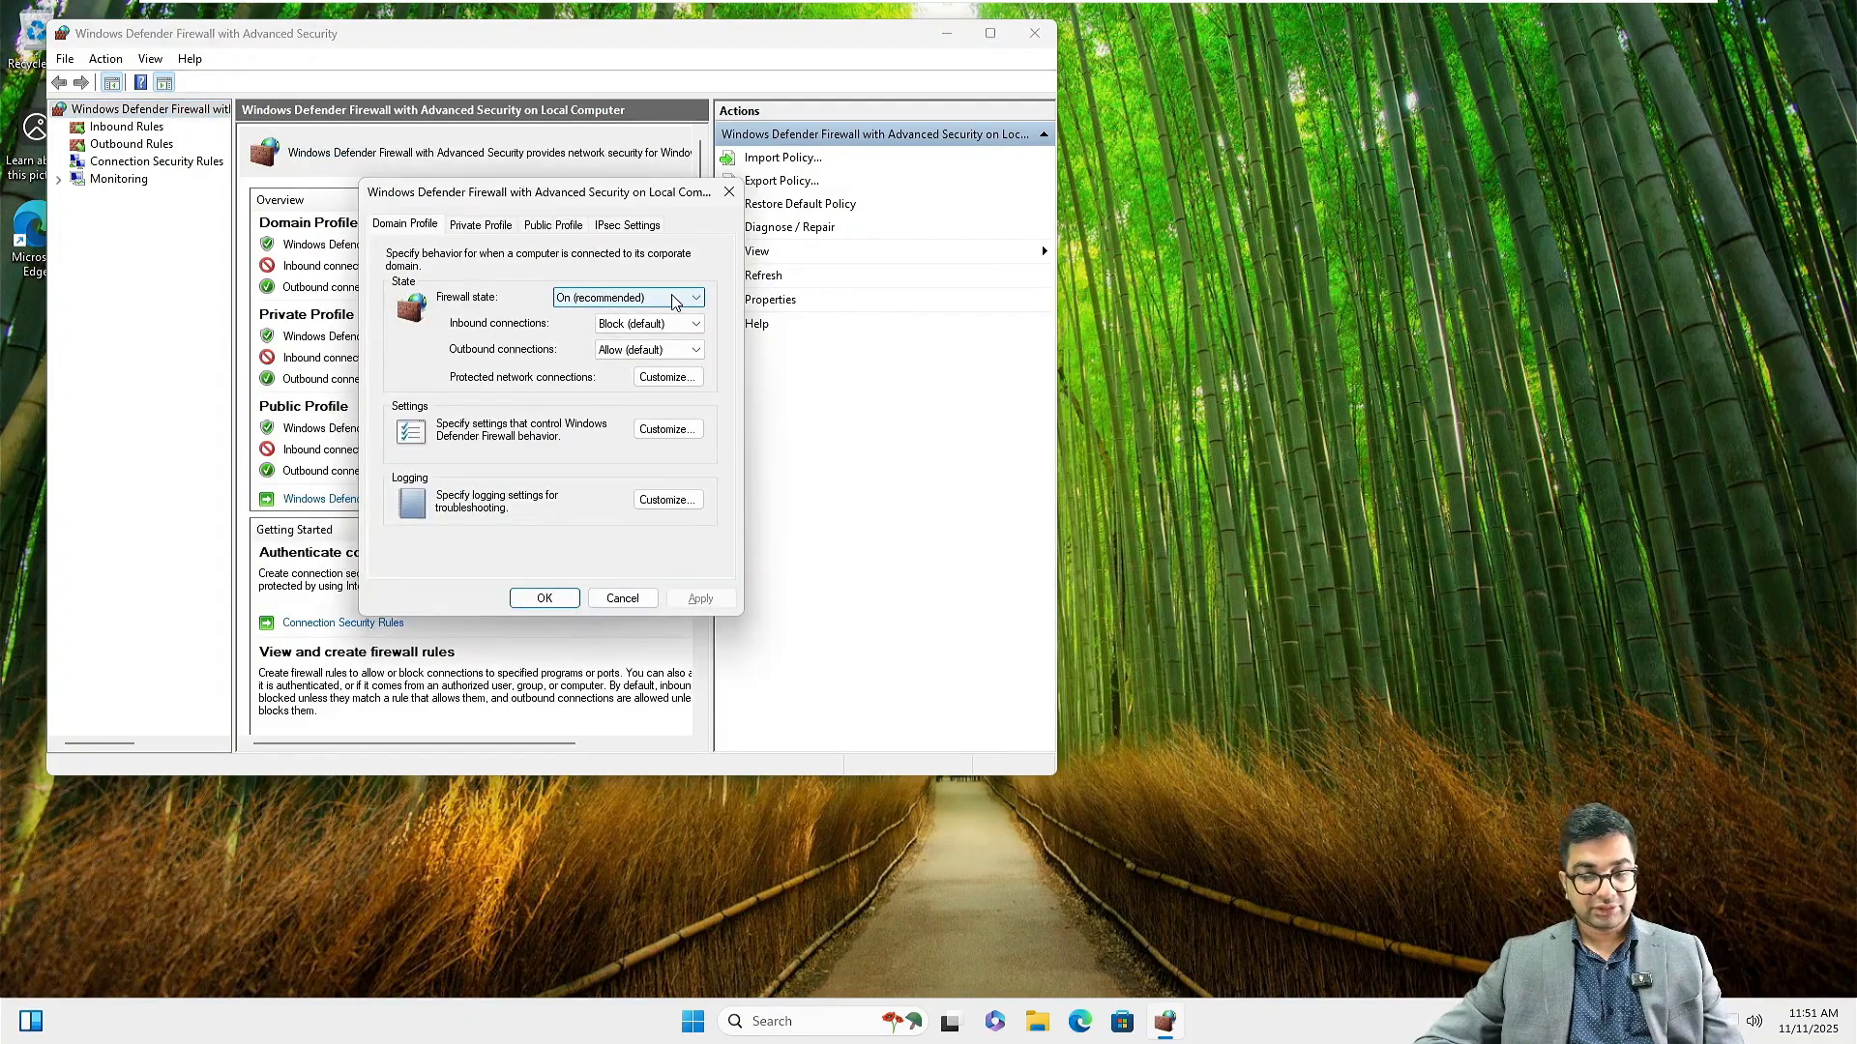
{"action": "left_click", "coordinate": [681, 299]}
{"action": "left_click", "coordinate": [610, 331]}
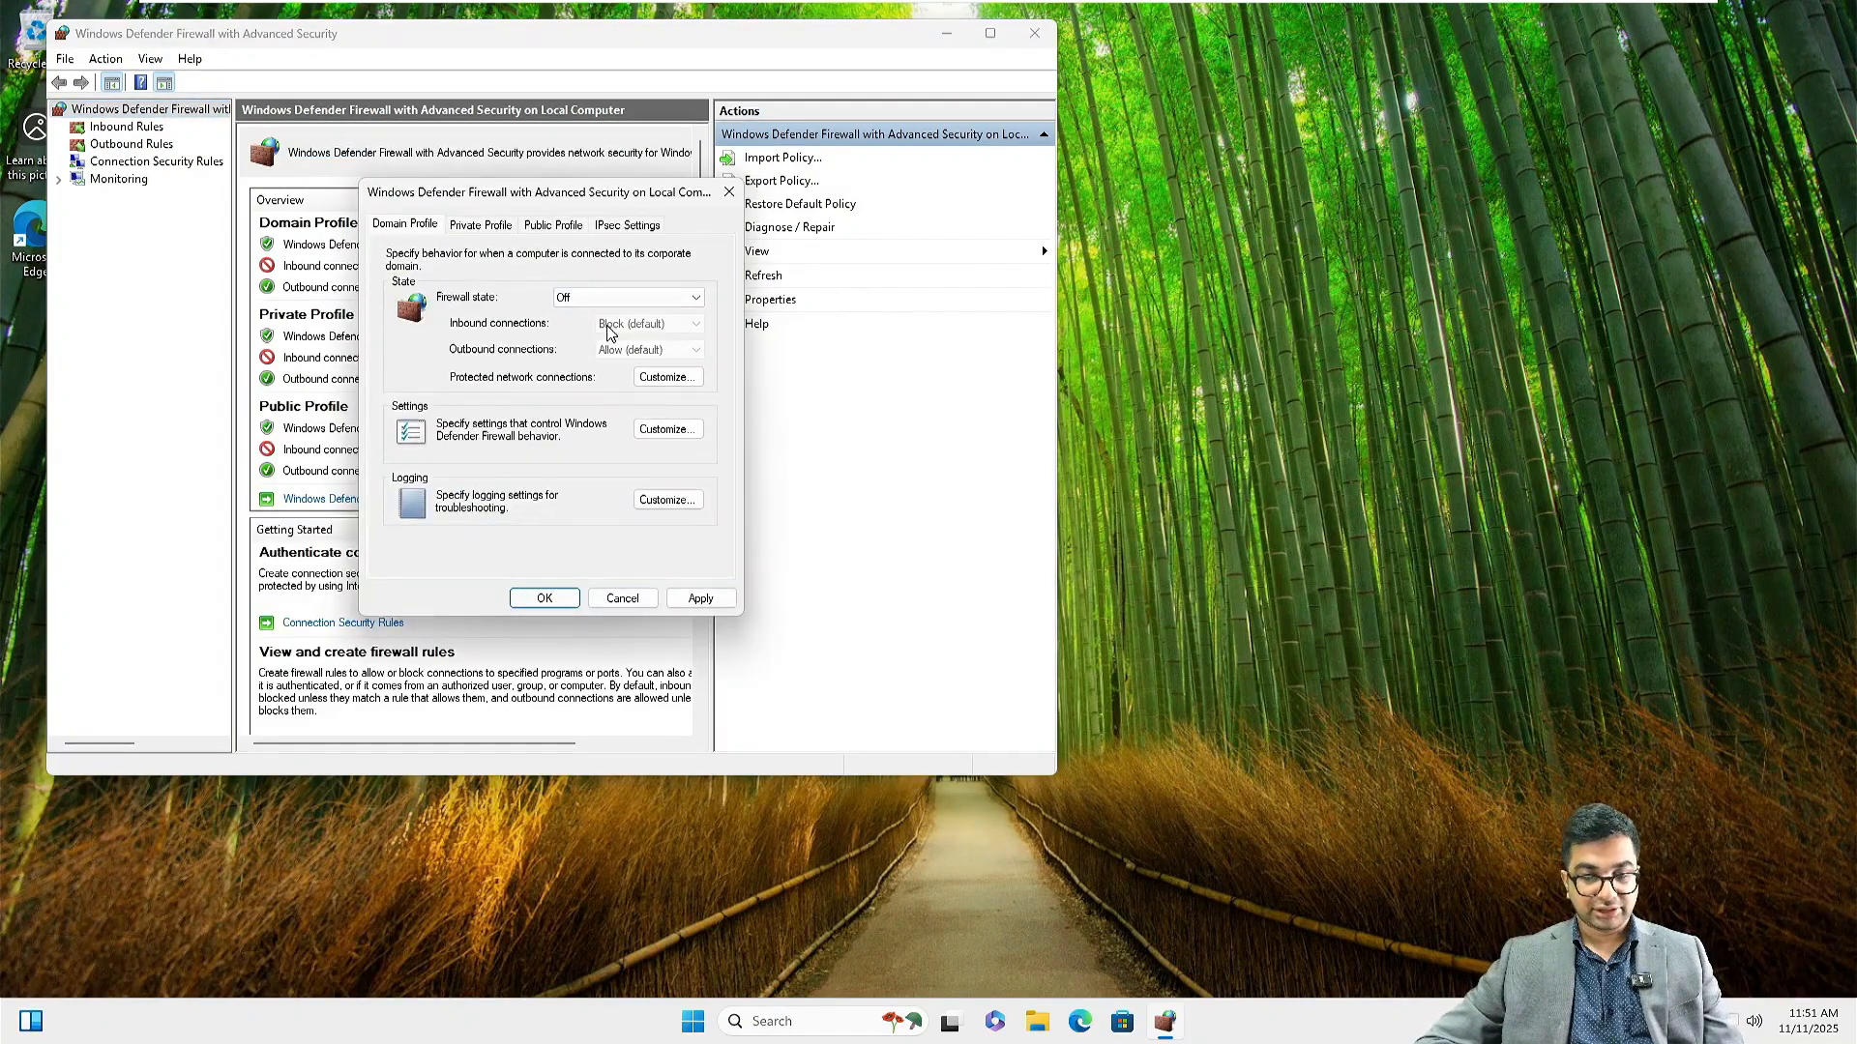
{"action": "left_click", "coordinate": [480, 224]}
{"action": "left_click", "coordinate": [594, 297]}
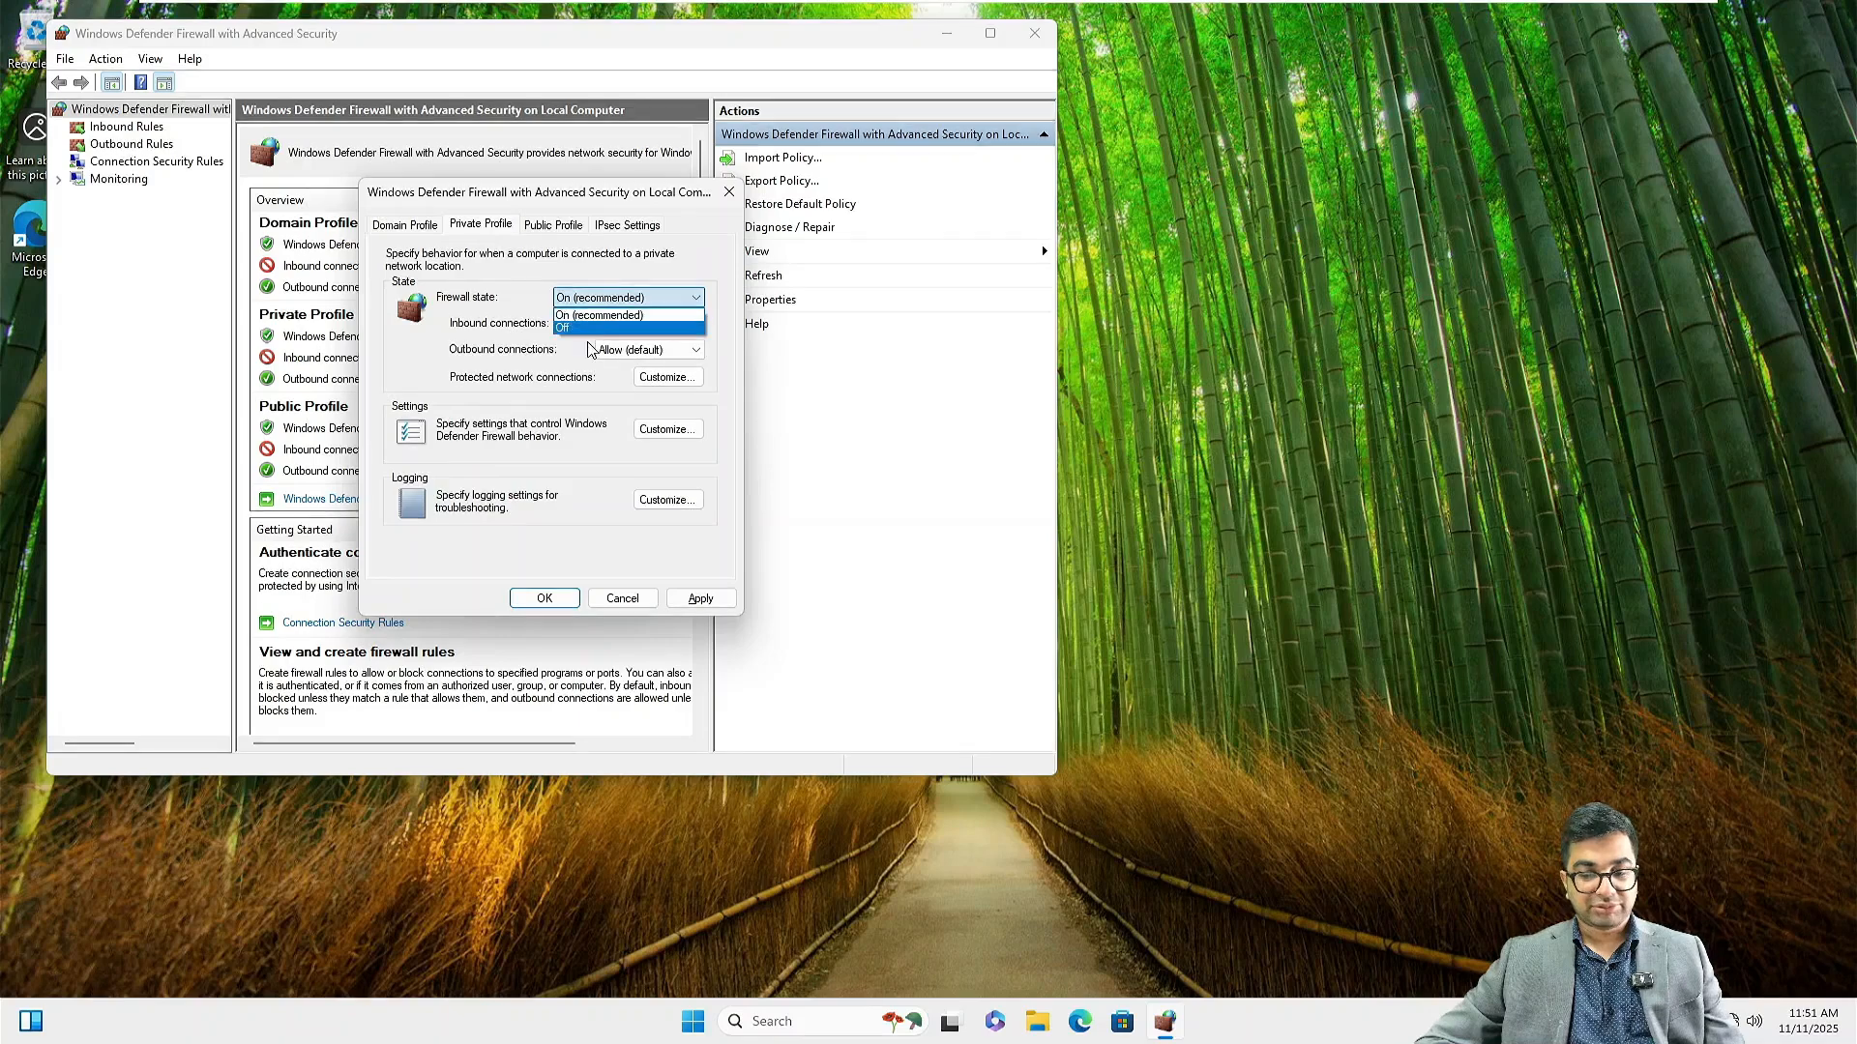
{"action": "left_click", "coordinate": [586, 328]}
{"action": "left_click", "coordinate": [551, 227]}
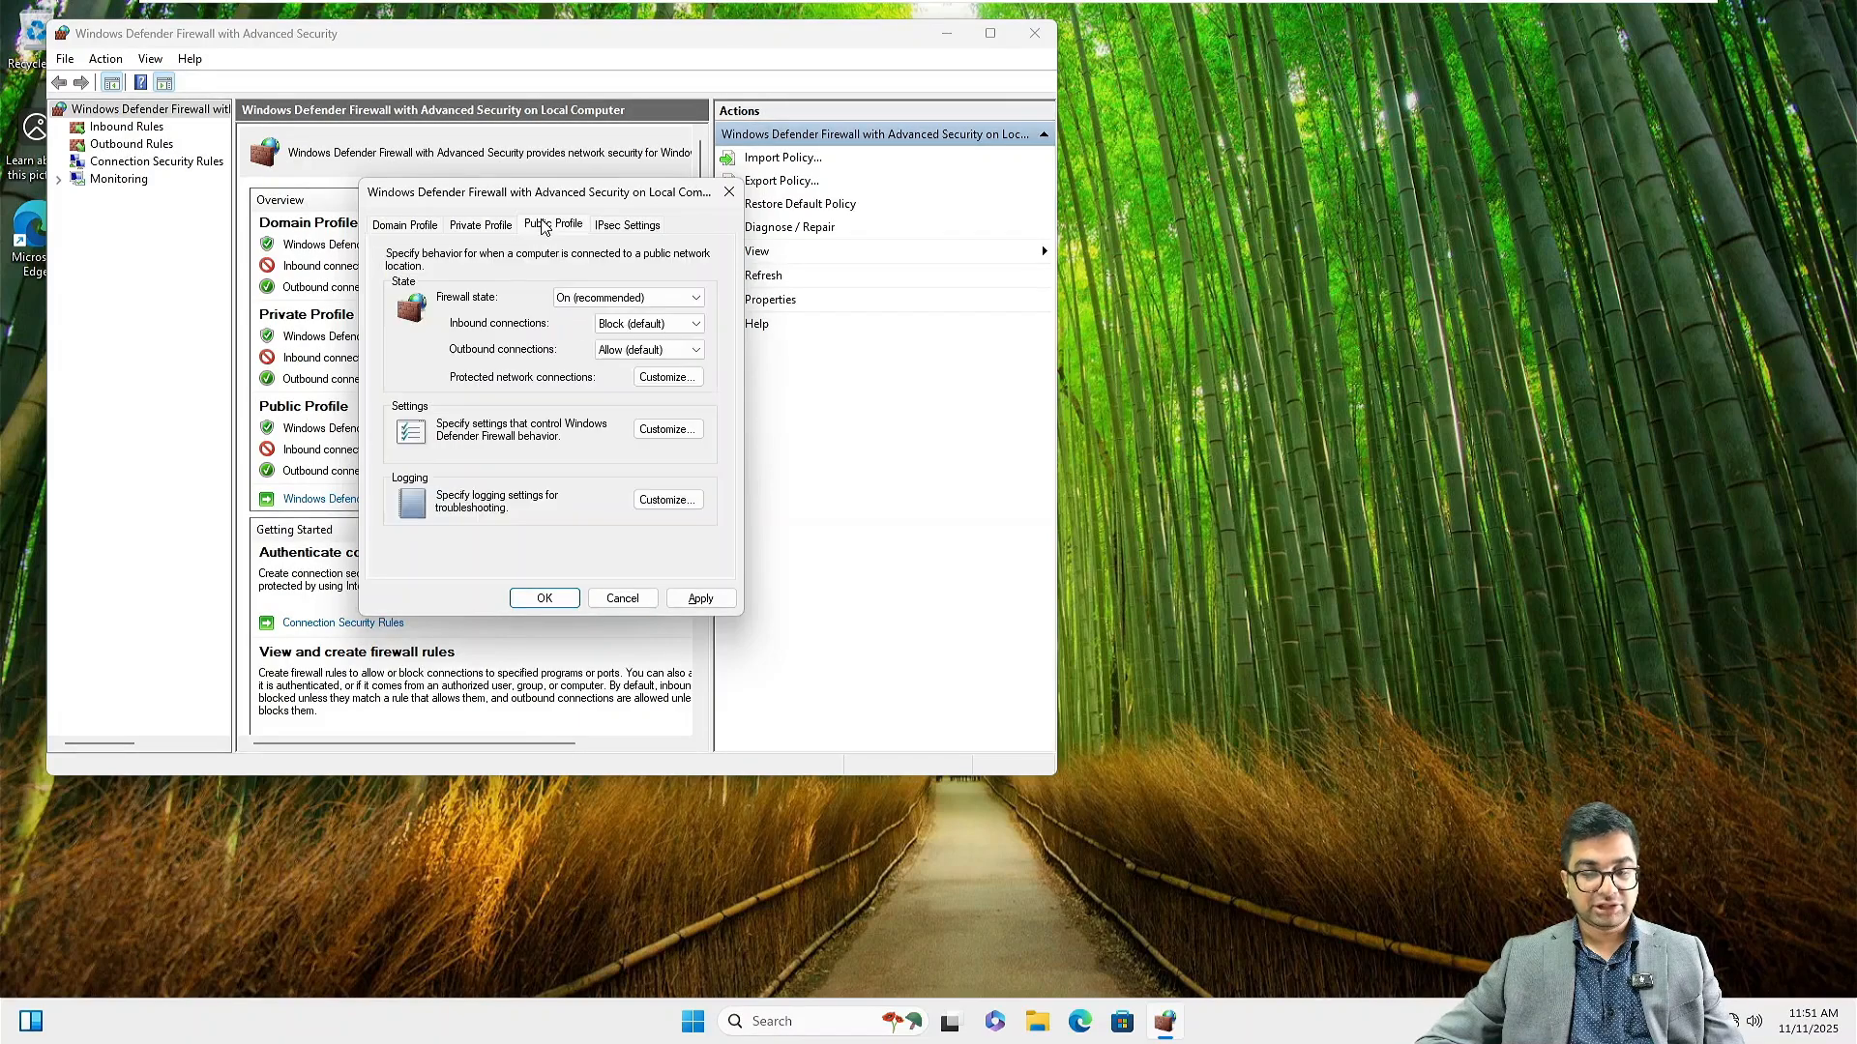
{"action": "left_click", "coordinate": [609, 298]}
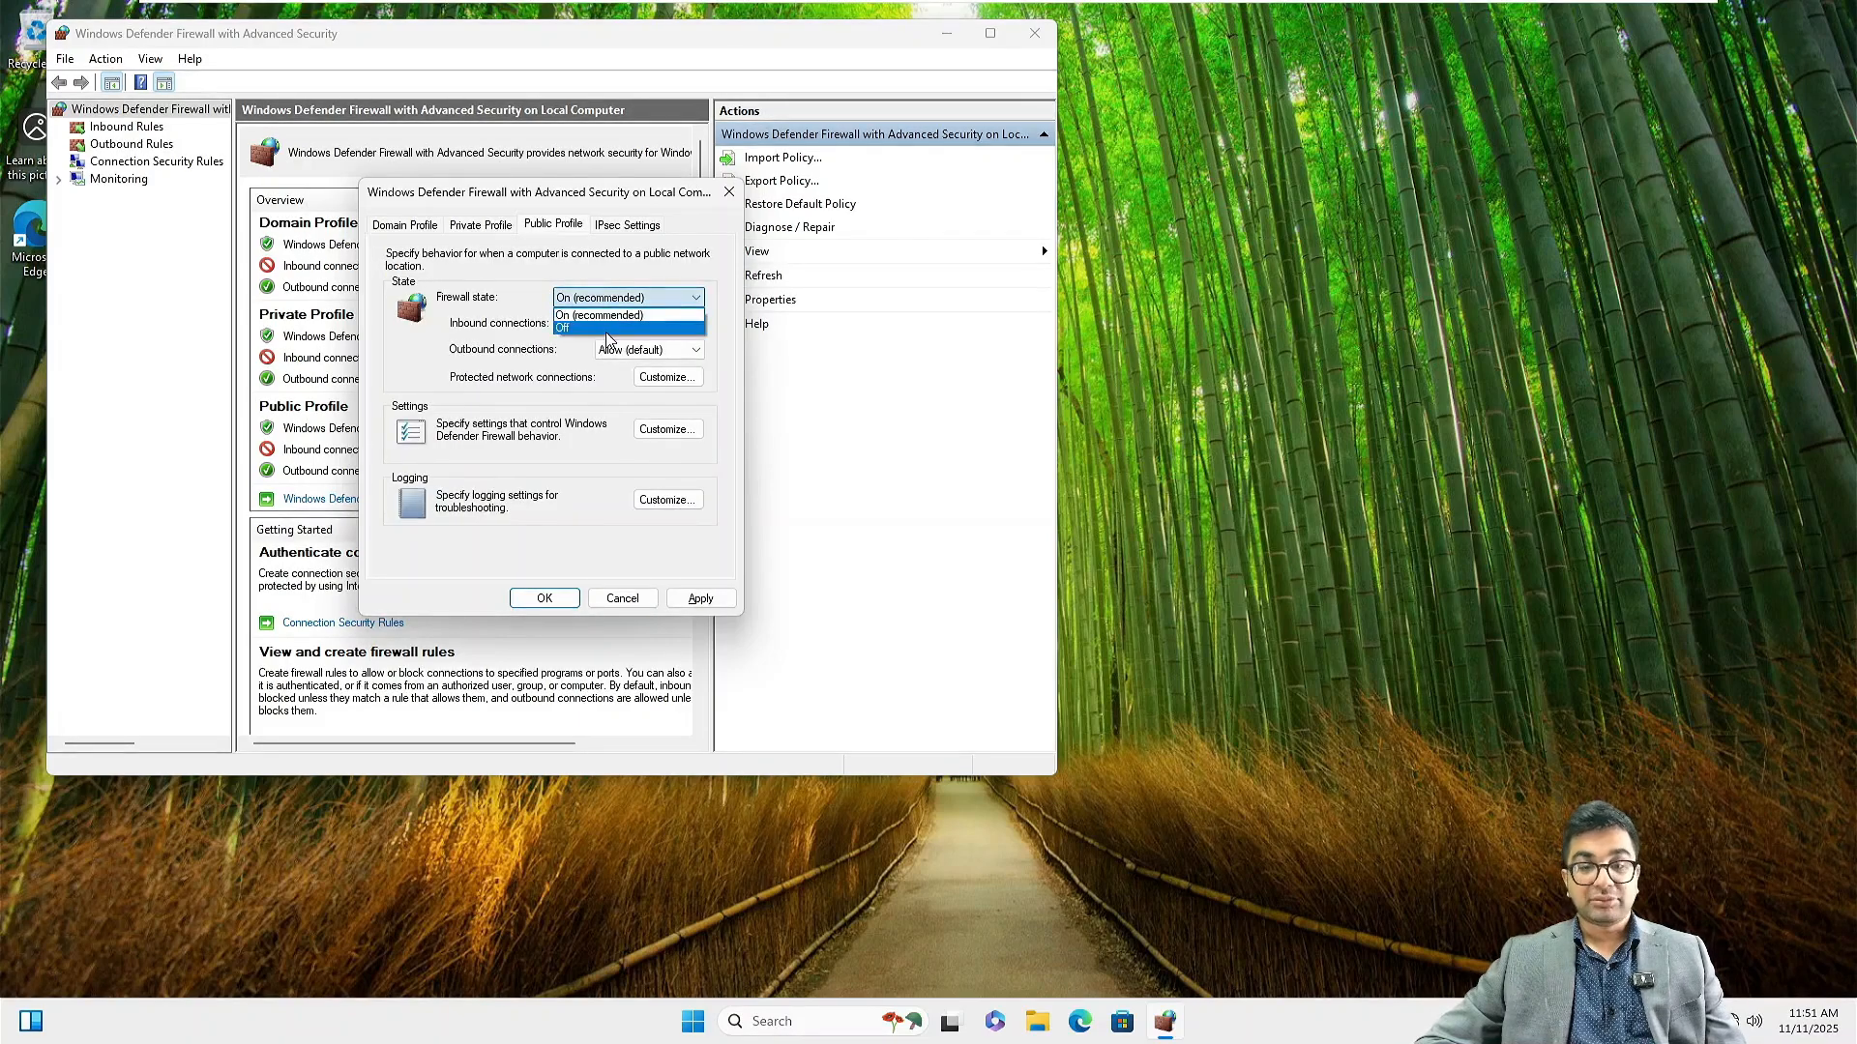
{"action": "left_click", "coordinate": [605, 329]}
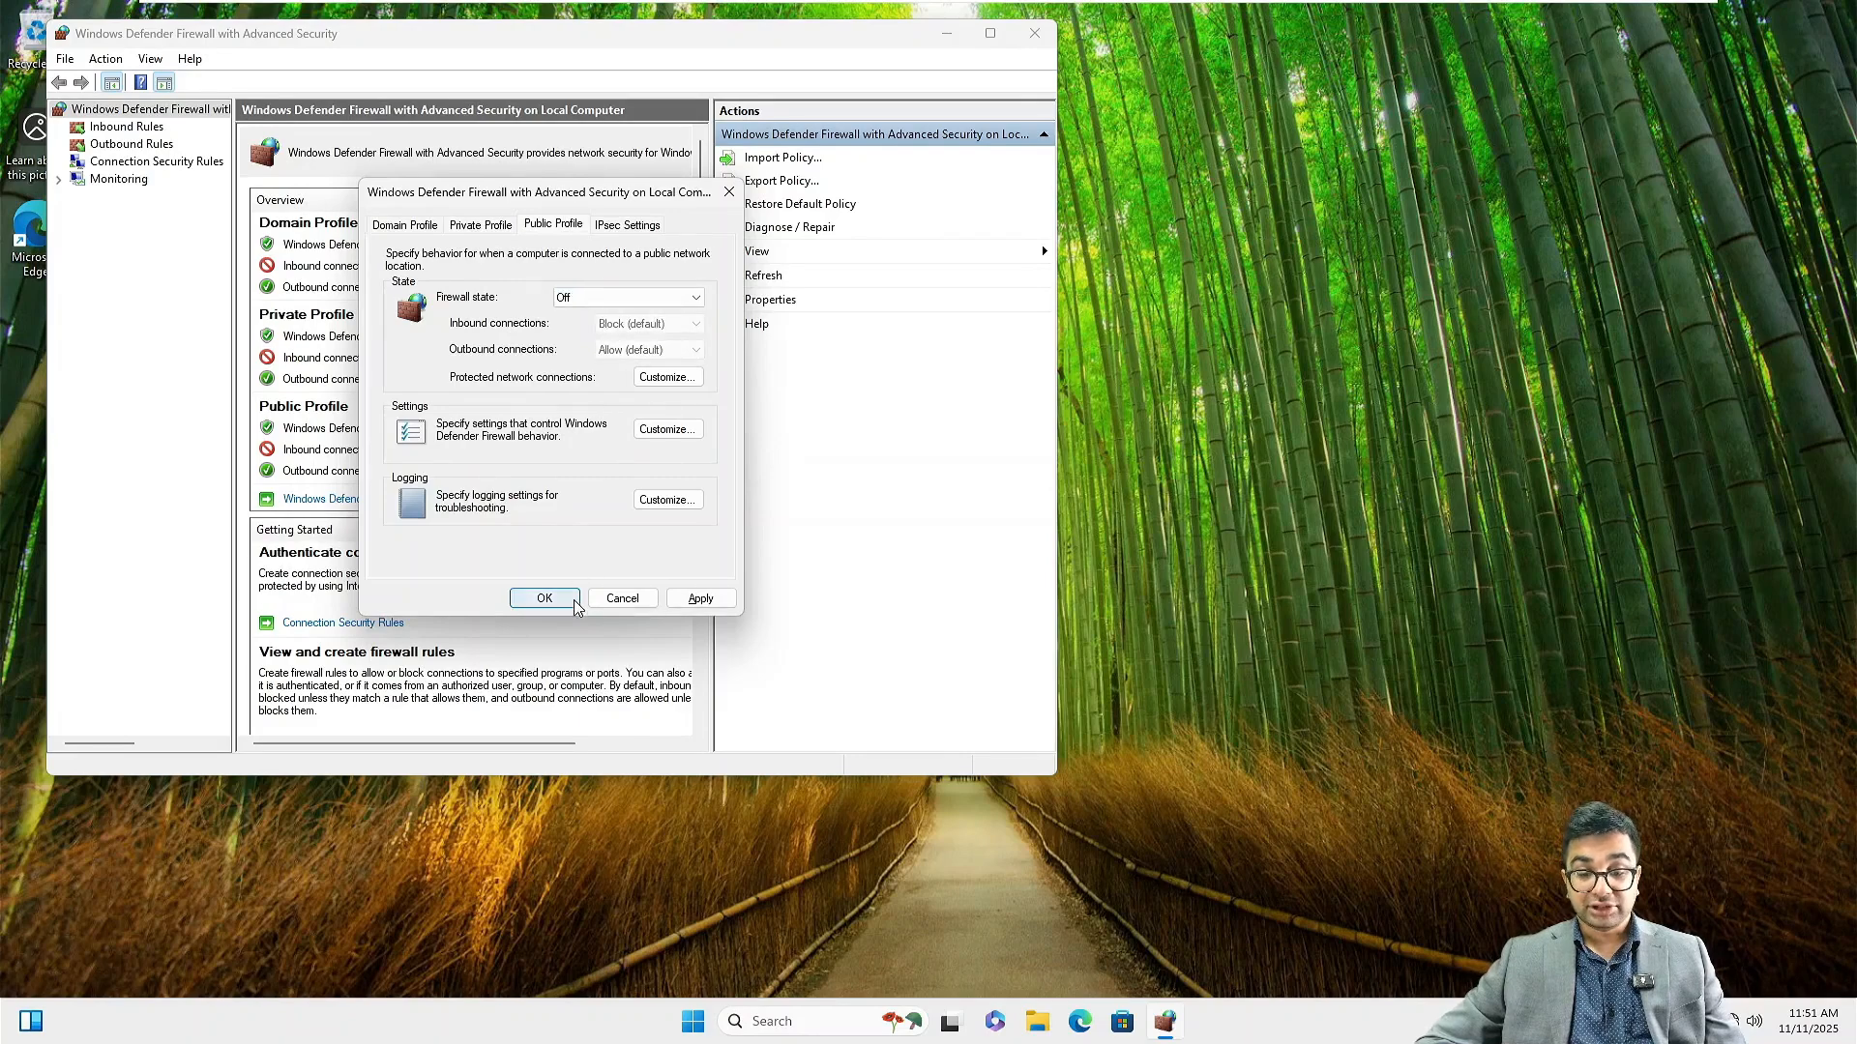
{"action": "left_click", "coordinate": [698, 598]}
{"action": "left_click", "coordinate": [543, 598]}
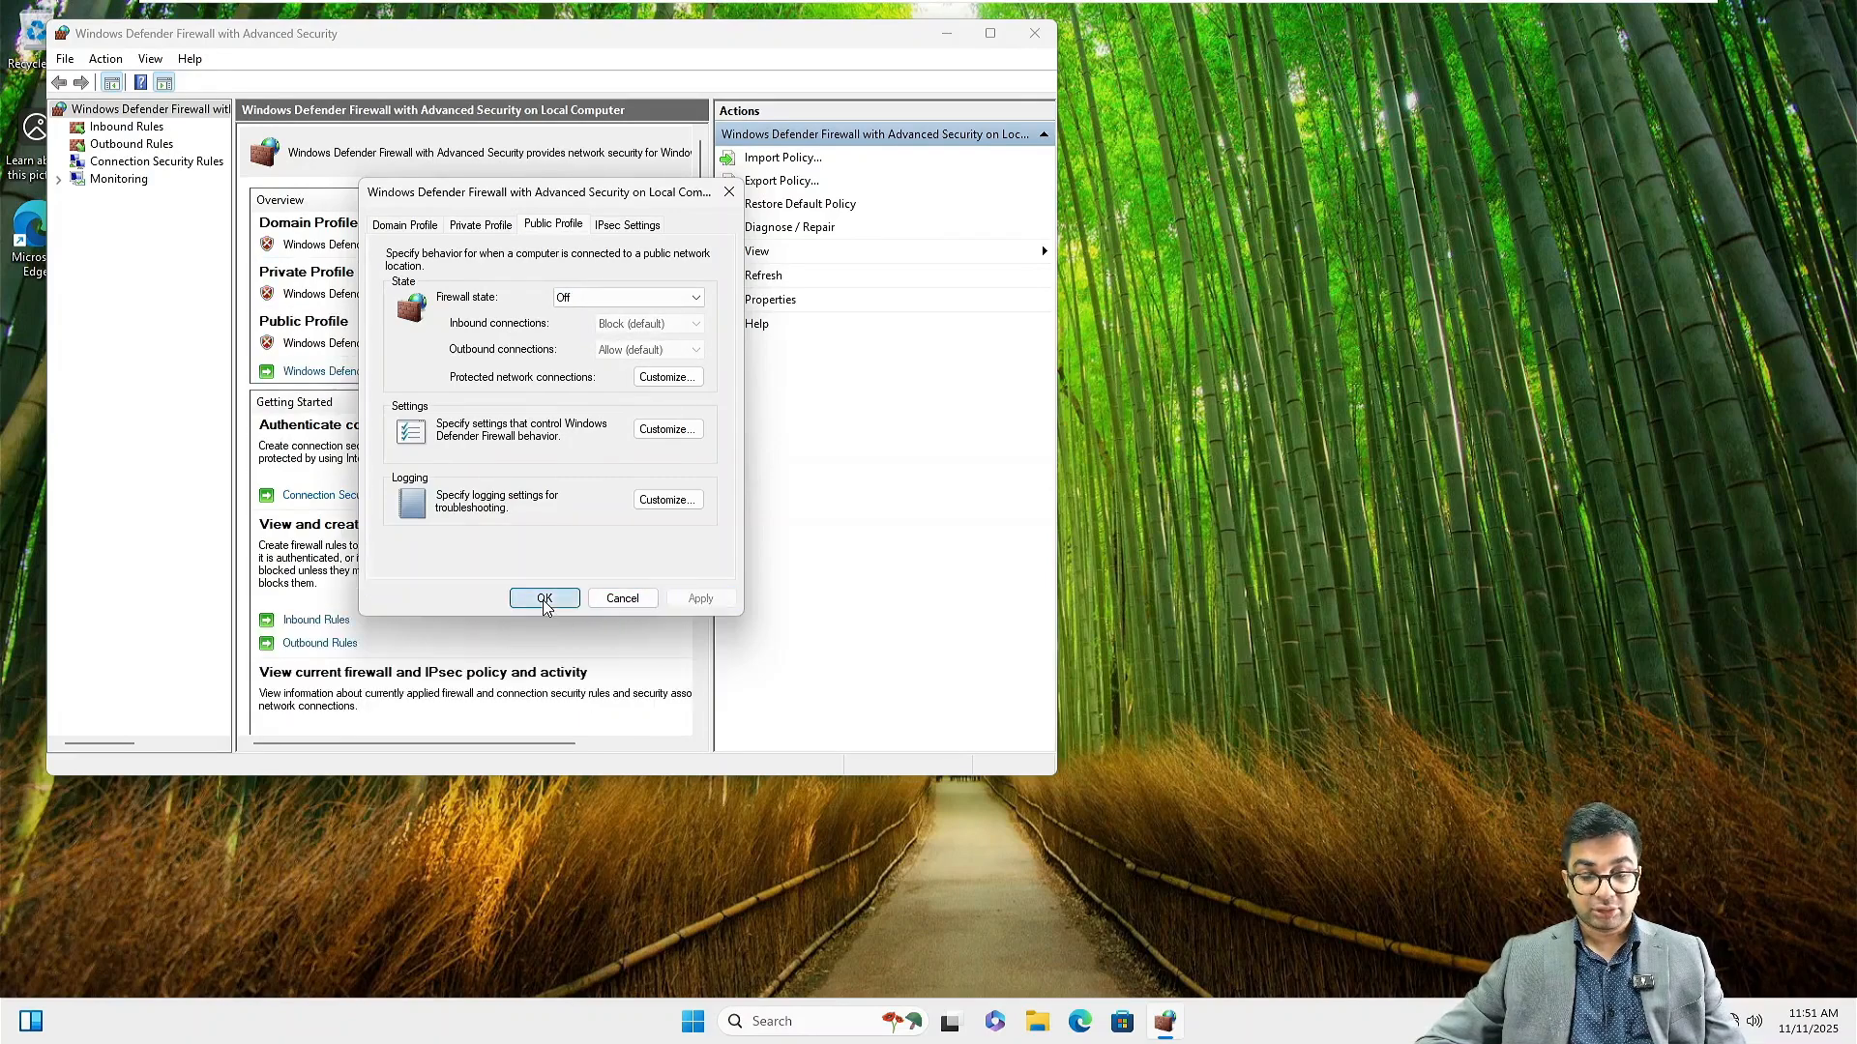
{"action": "left_click", "coordinate": [1035, 35]}
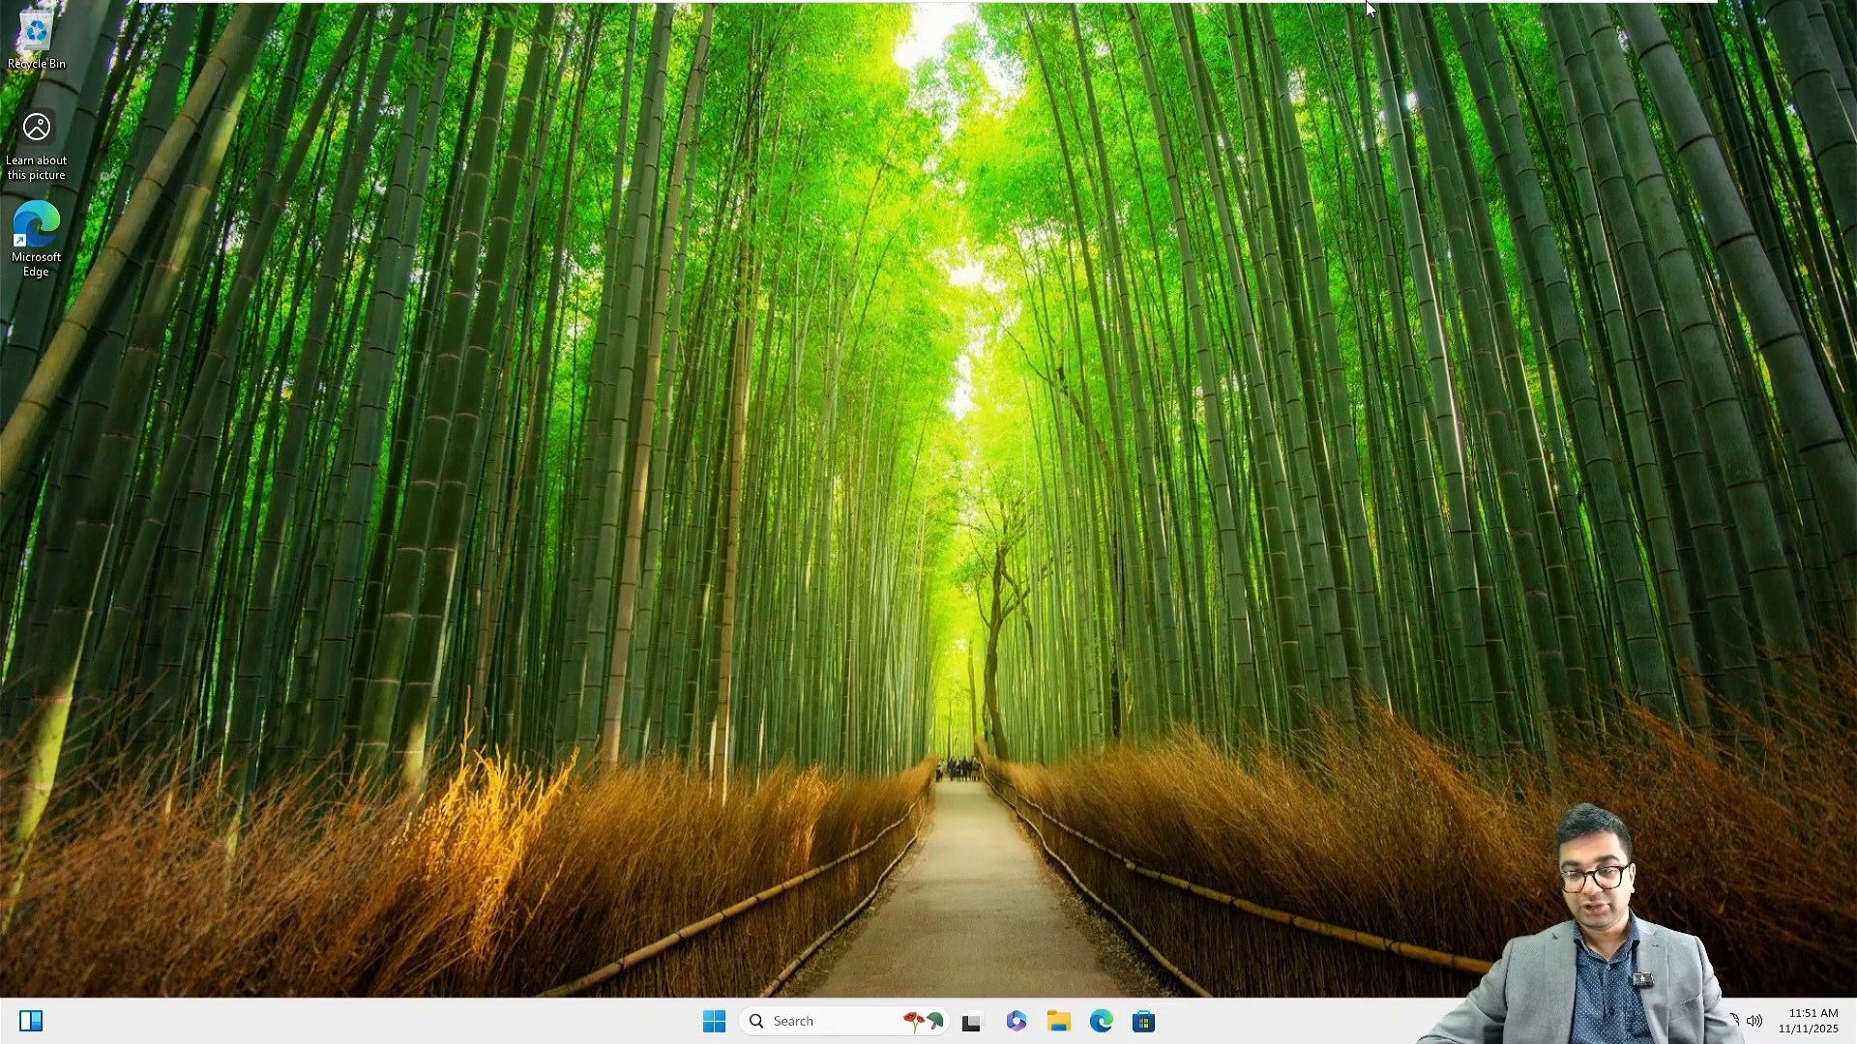
Open the NITAWKST01 virtual machine settings at the CD/DVD (SATA) drive
{"action": "mouse_move", "coordinate": [1280, 3]}
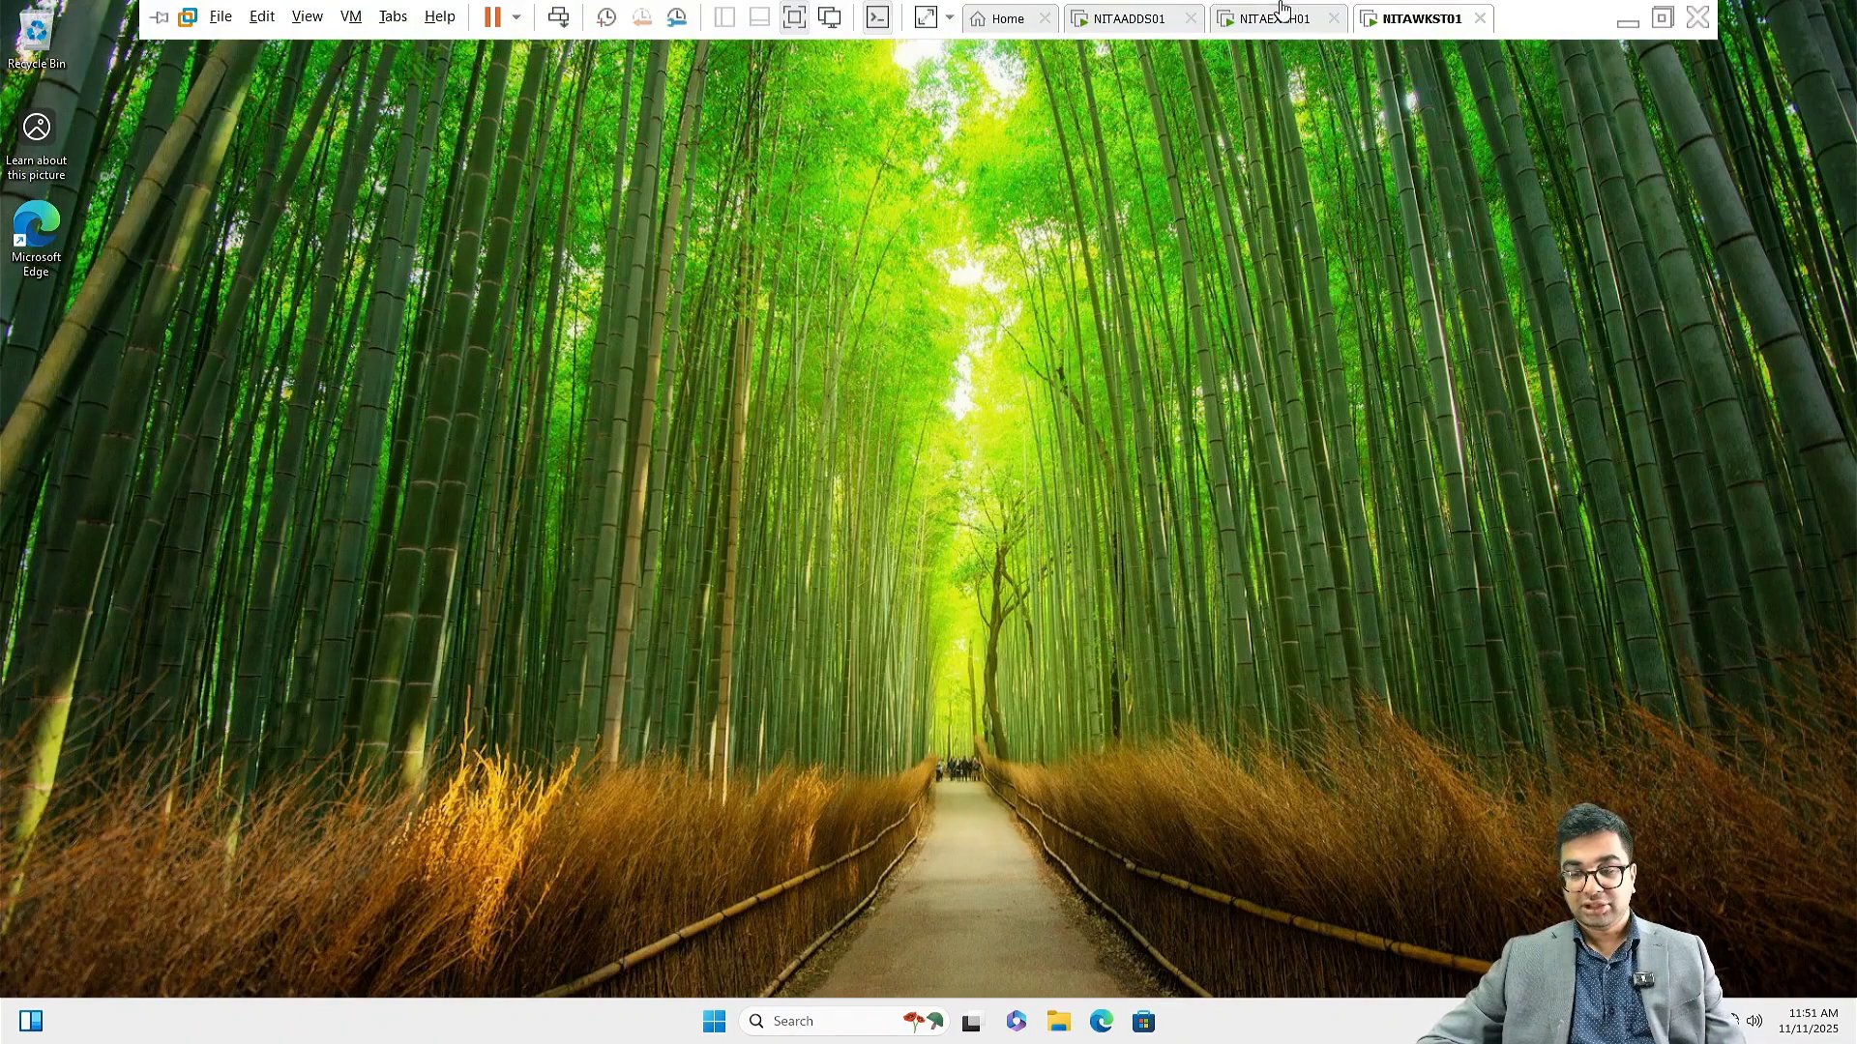
{"action": "right_click", "coordinate": [1419, 21]}
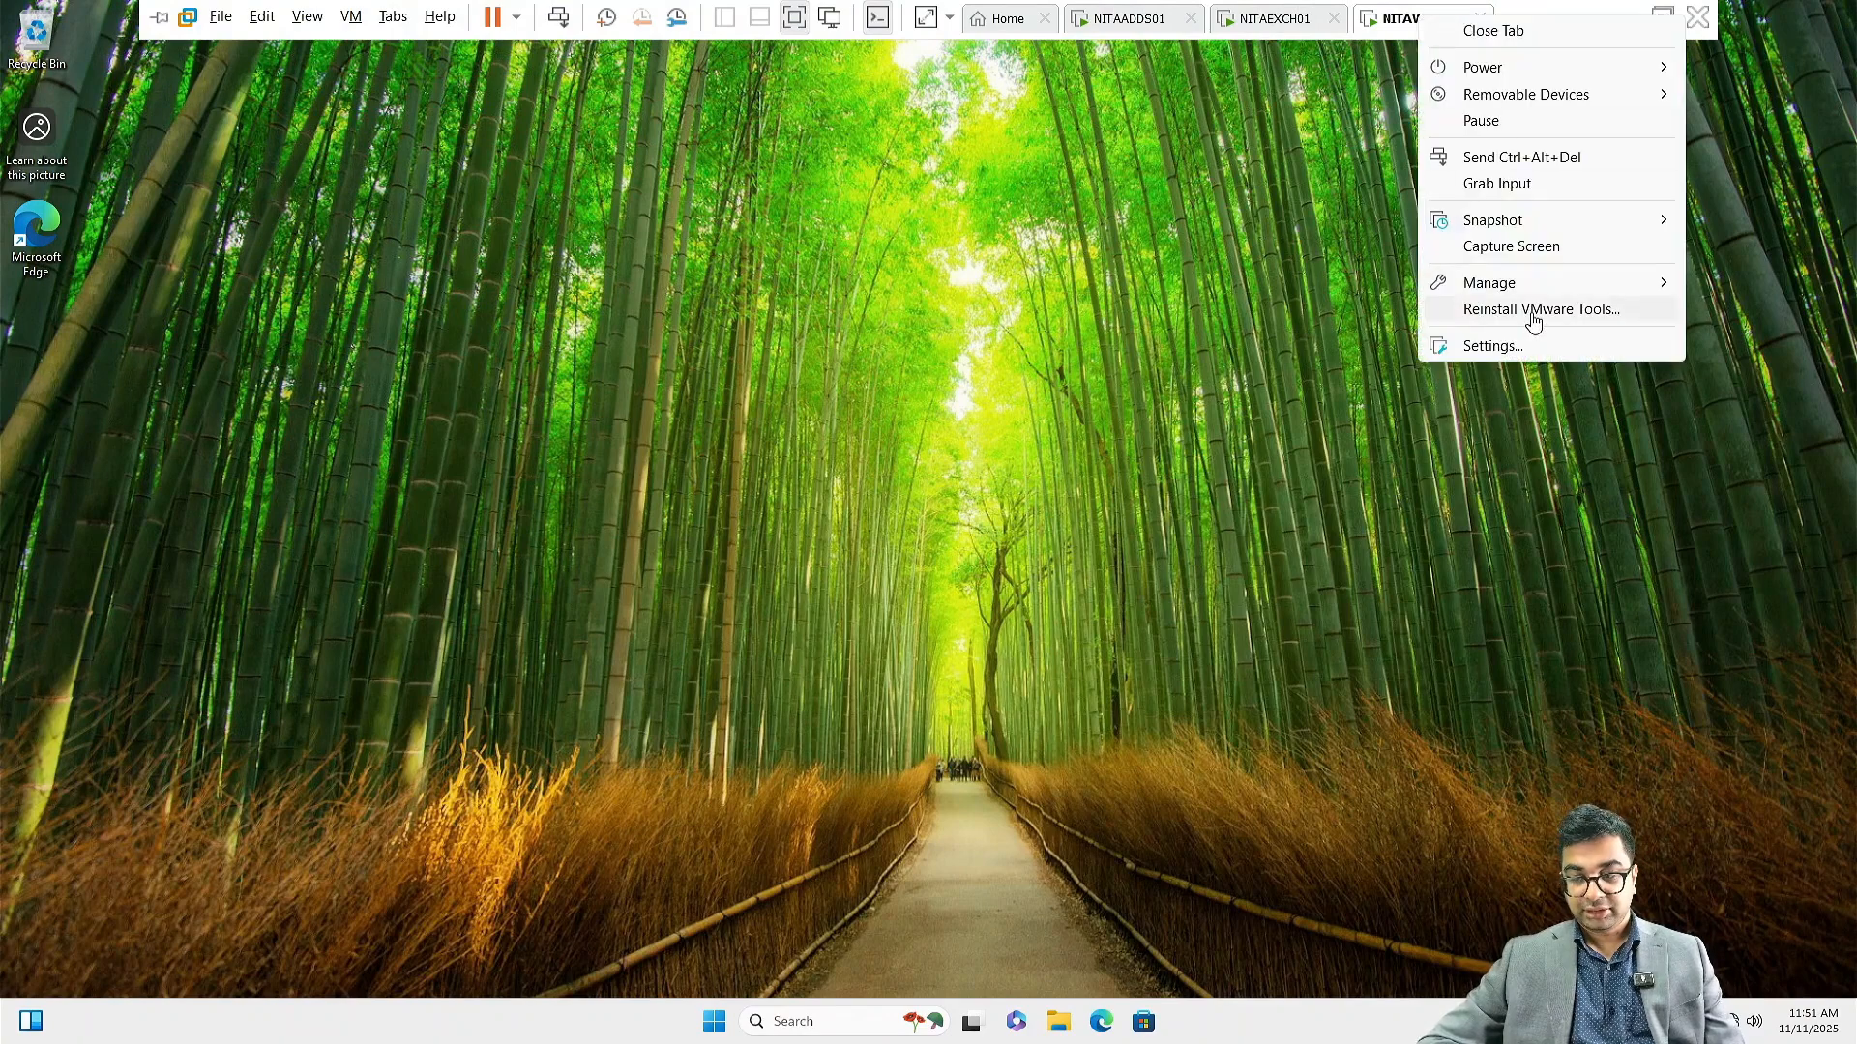
{"action": "left_click", "coordinate": [1514, 350]}
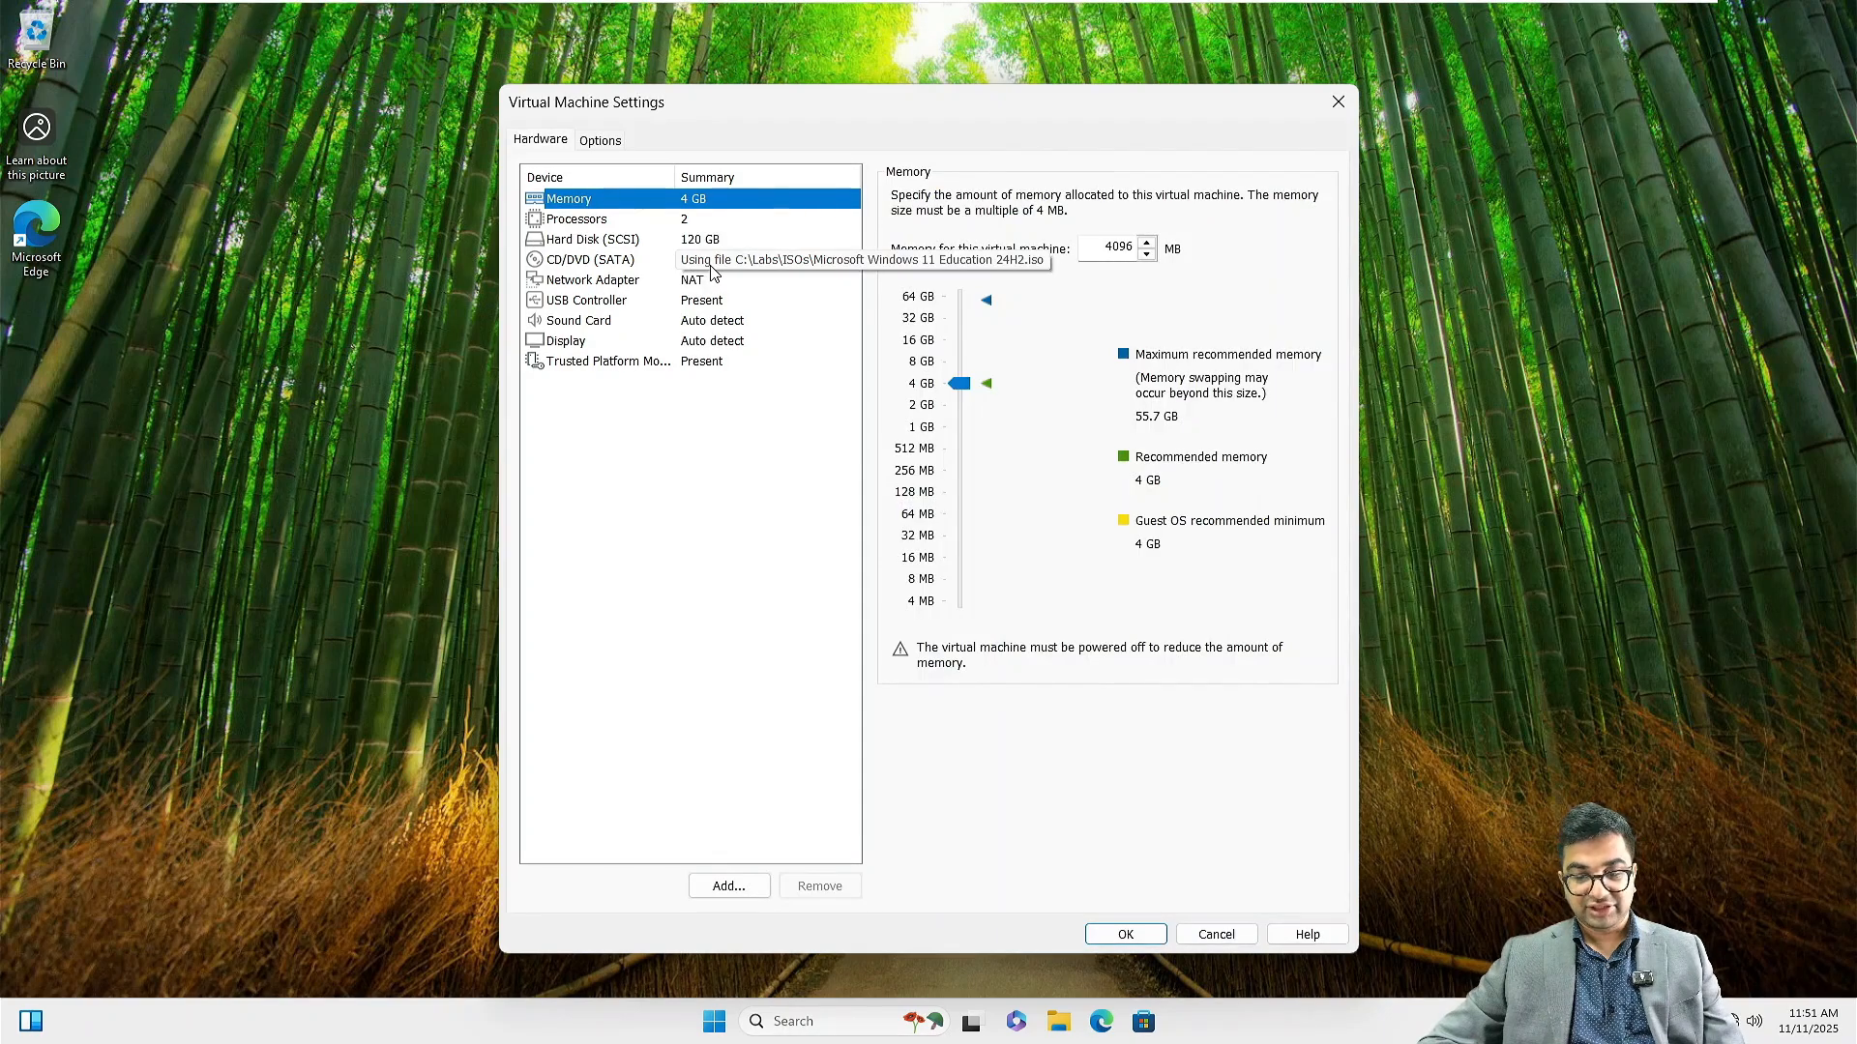
{"action": "left_click", "coordinate": [711, 266]}
Load C:\Labs\Miscellaneous\Apps.iso into the DVD drive and open the disc's files via AutoPlay
{"action": "left_click", "coordinate": [1267, 364]}
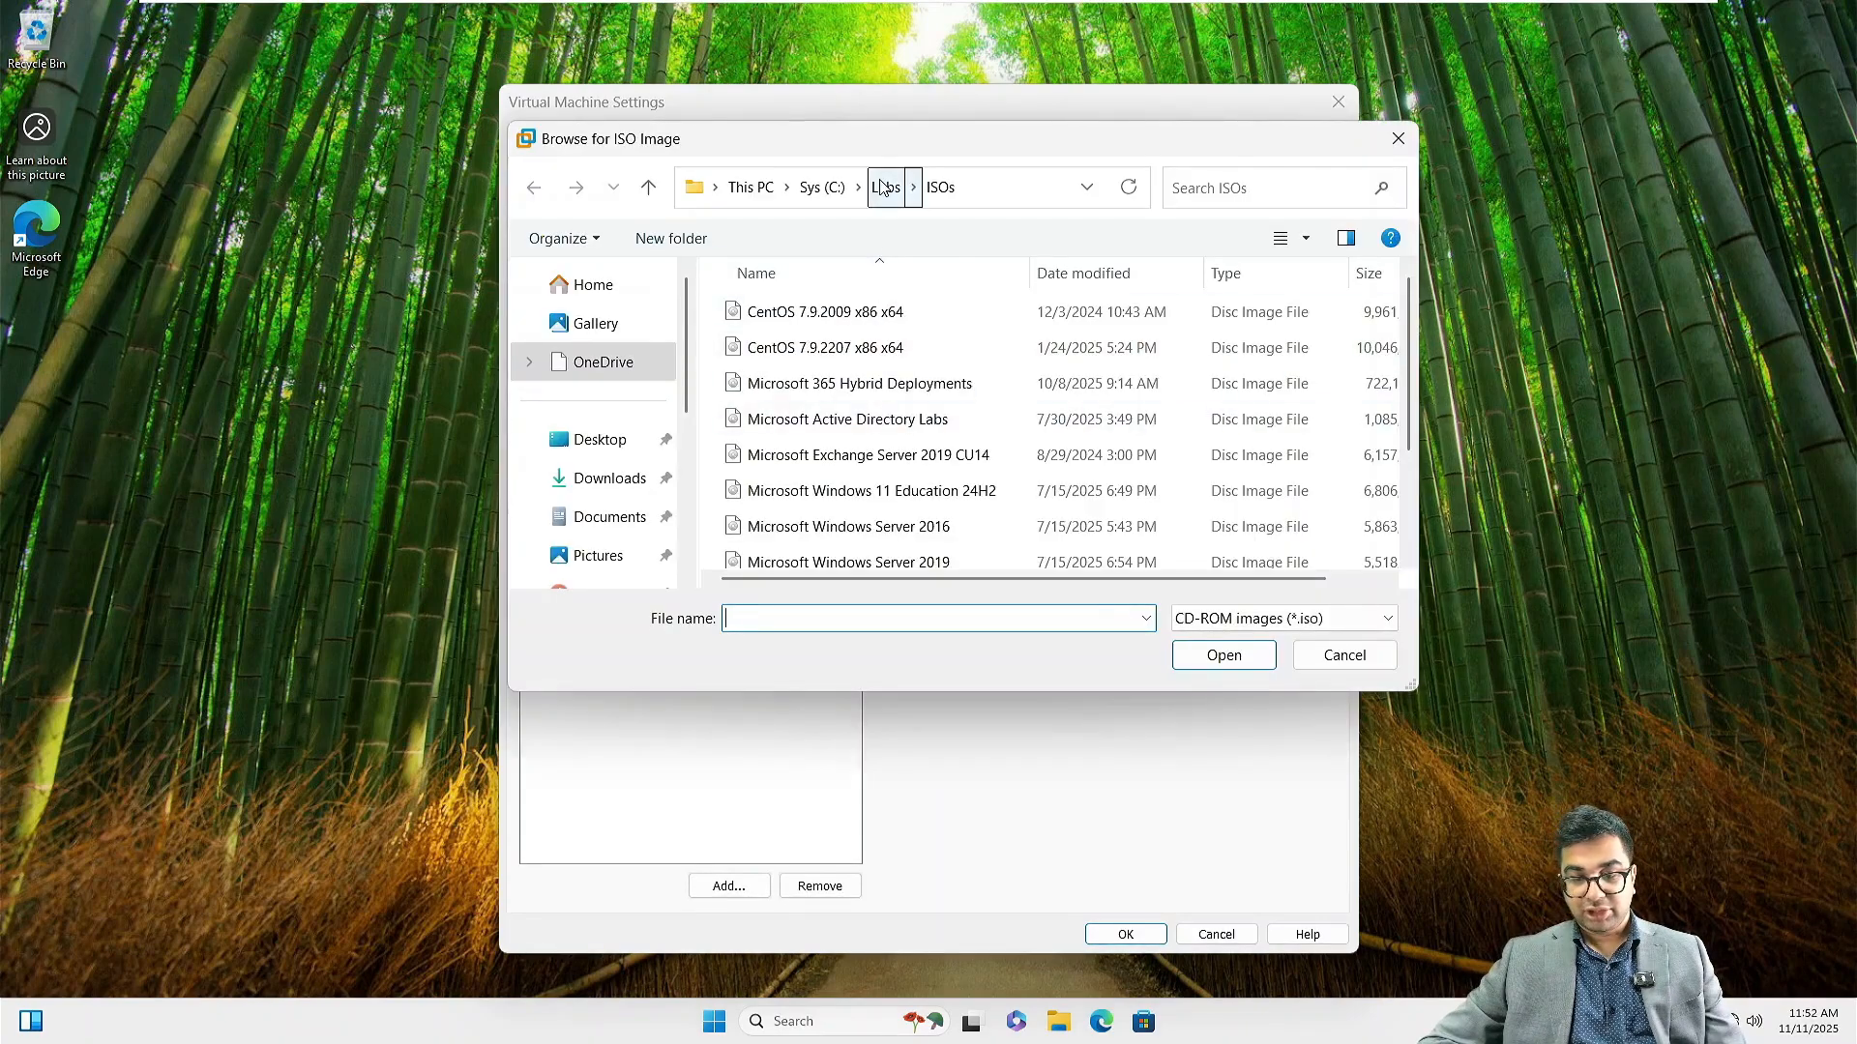
{"action": "left_click", "coordinate": [885, 187]}
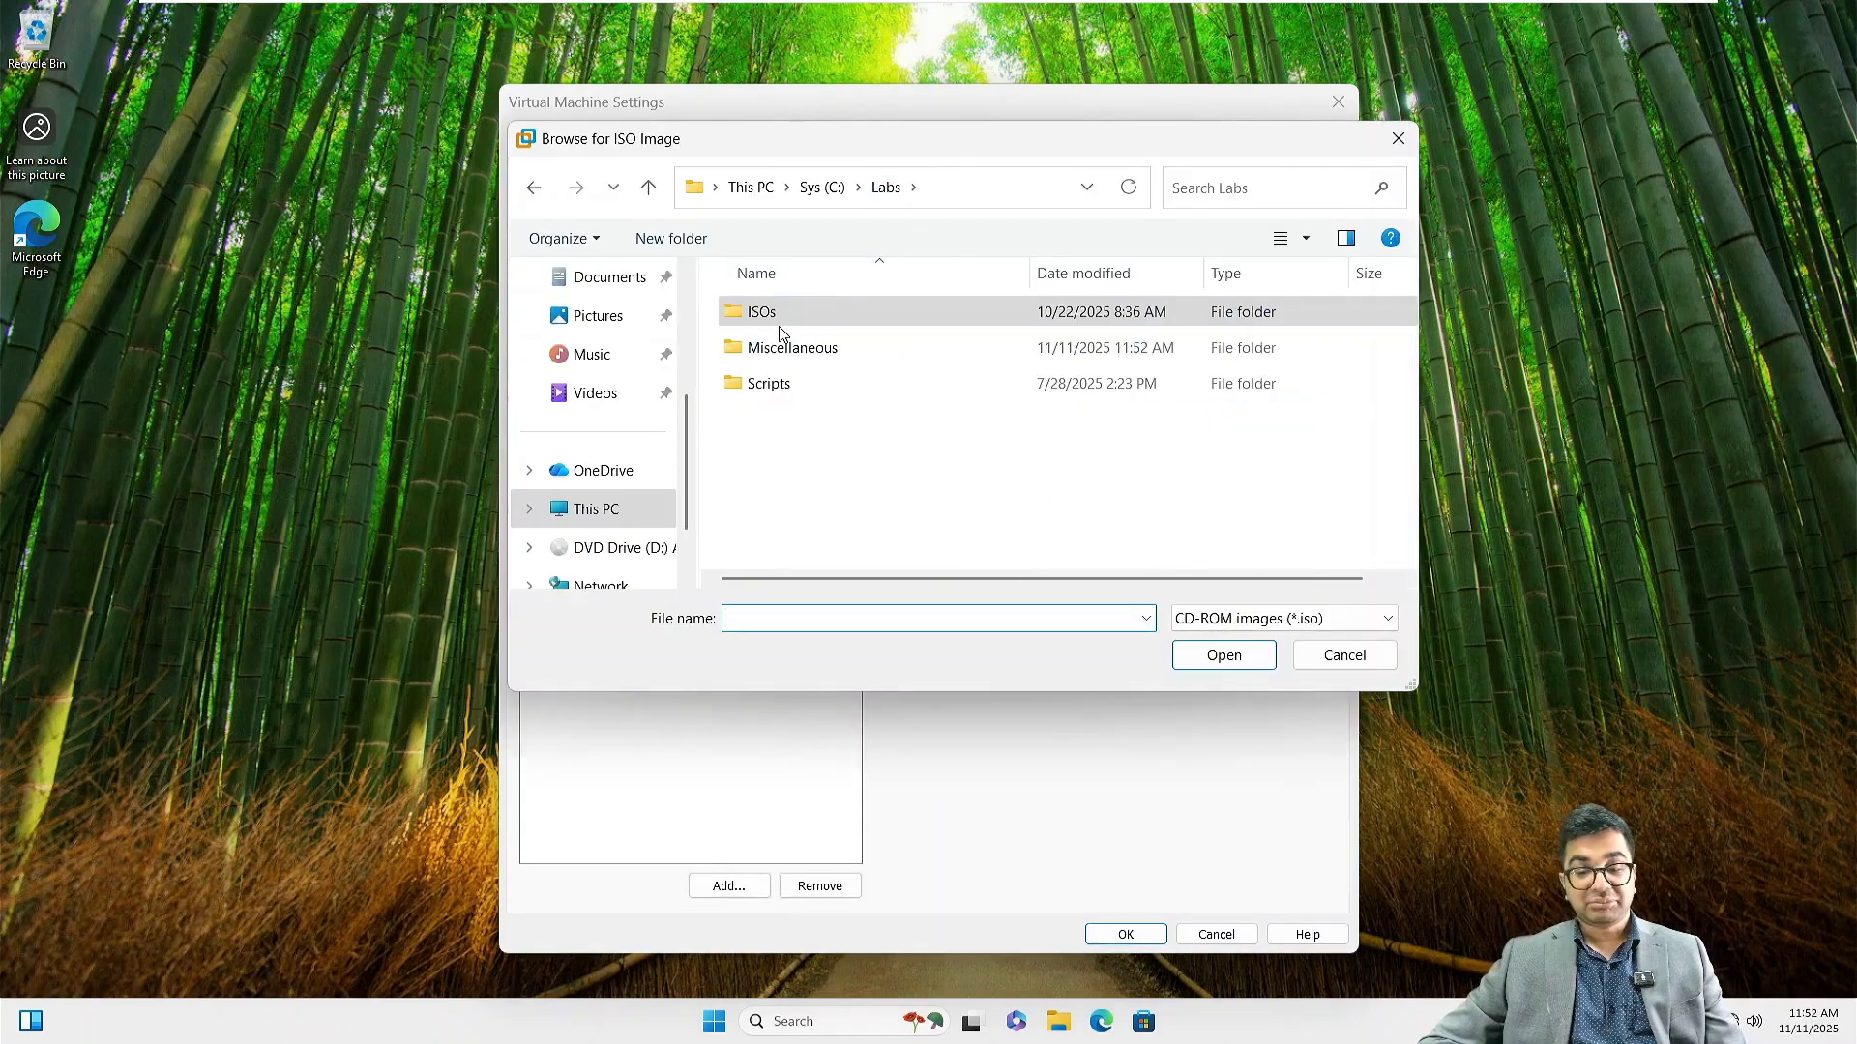
{"action": "double_click", "coordinate": [783, 350]}
{"action": "left_click", "coordinate": [786, 427]}
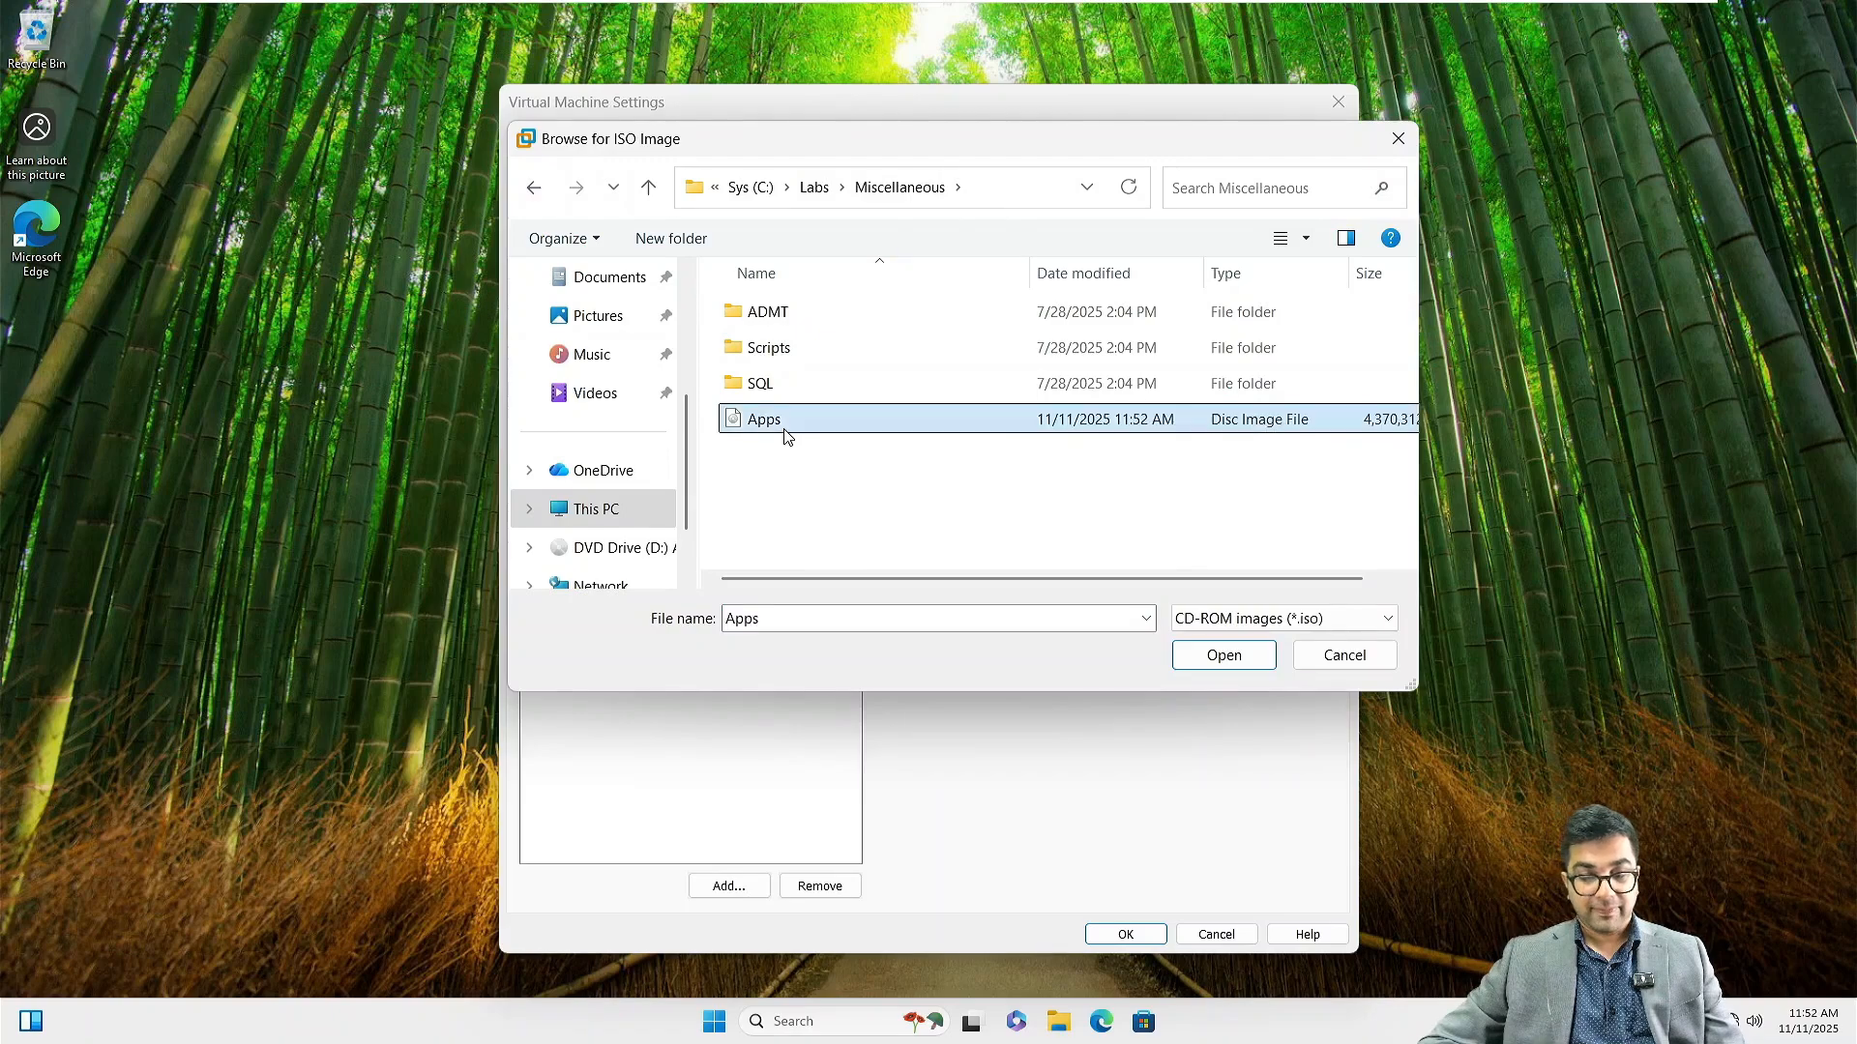
{"action": "left_click", "coordinate": [1223, 655]}
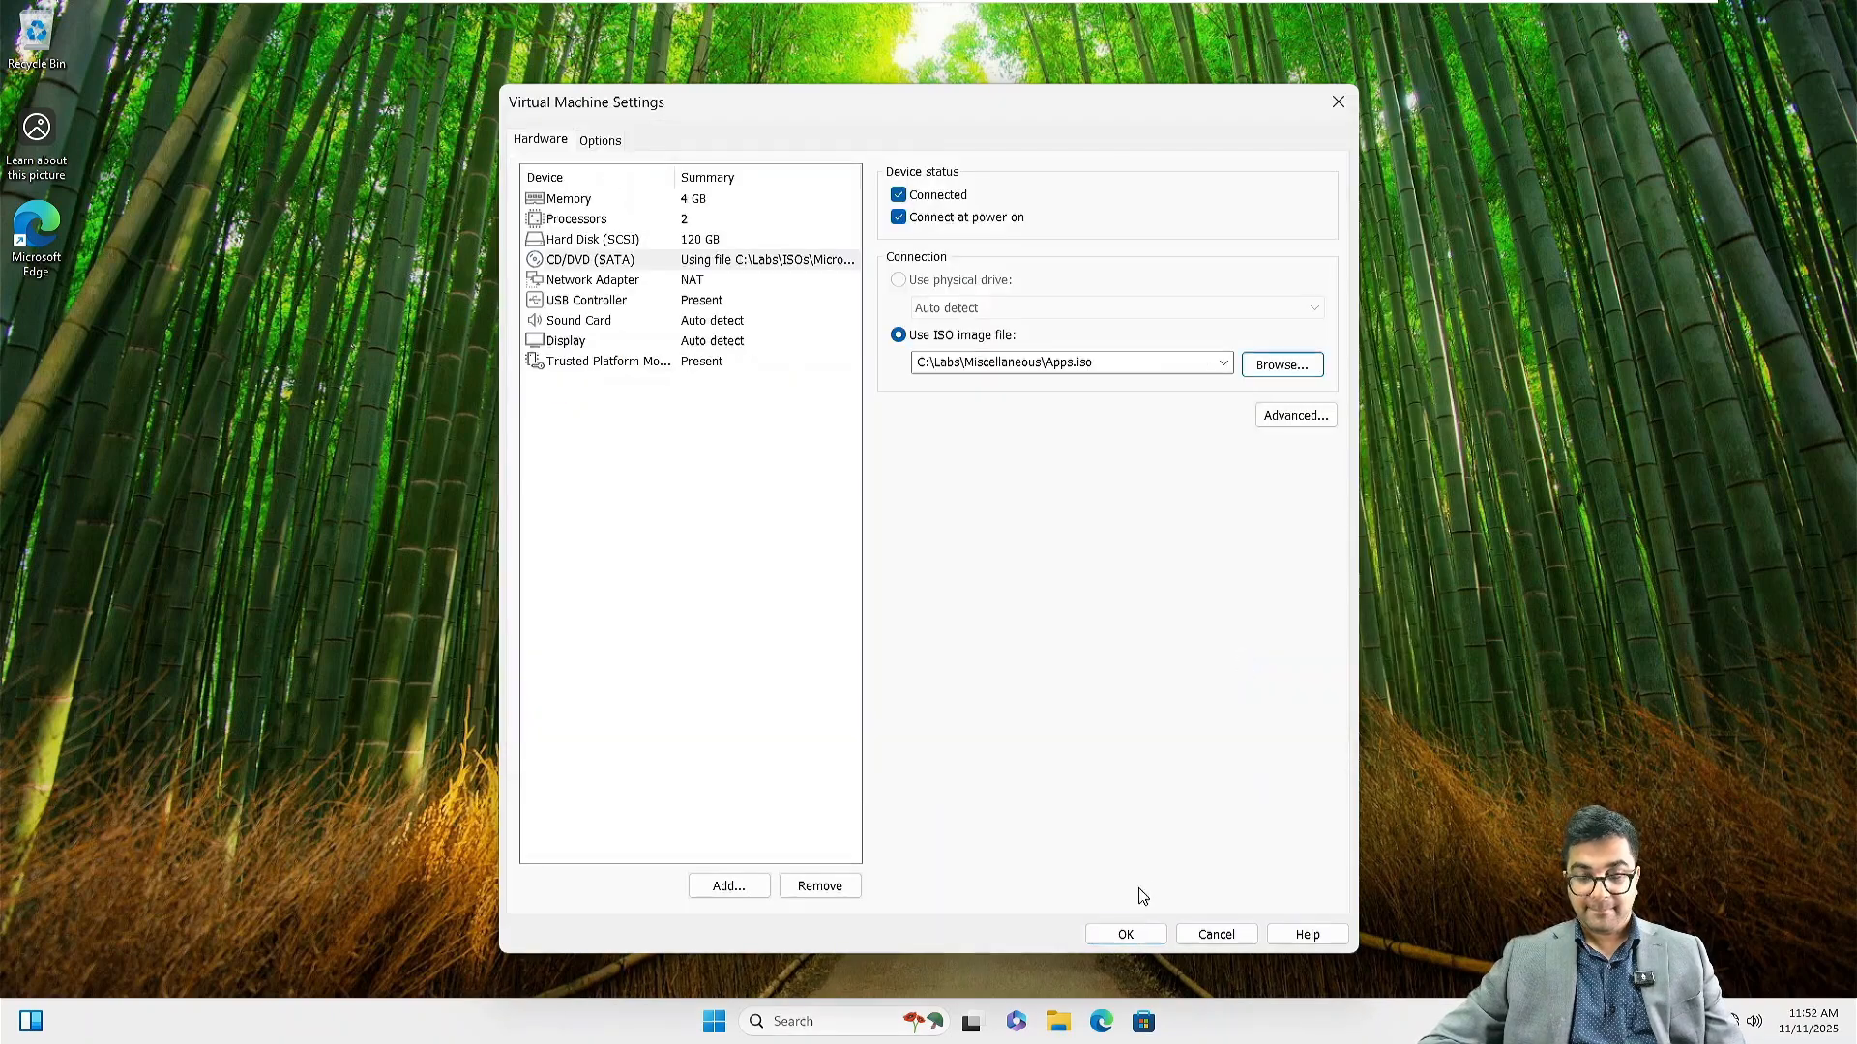
{"action": "left_click", "coordinate": [1127, 934]}
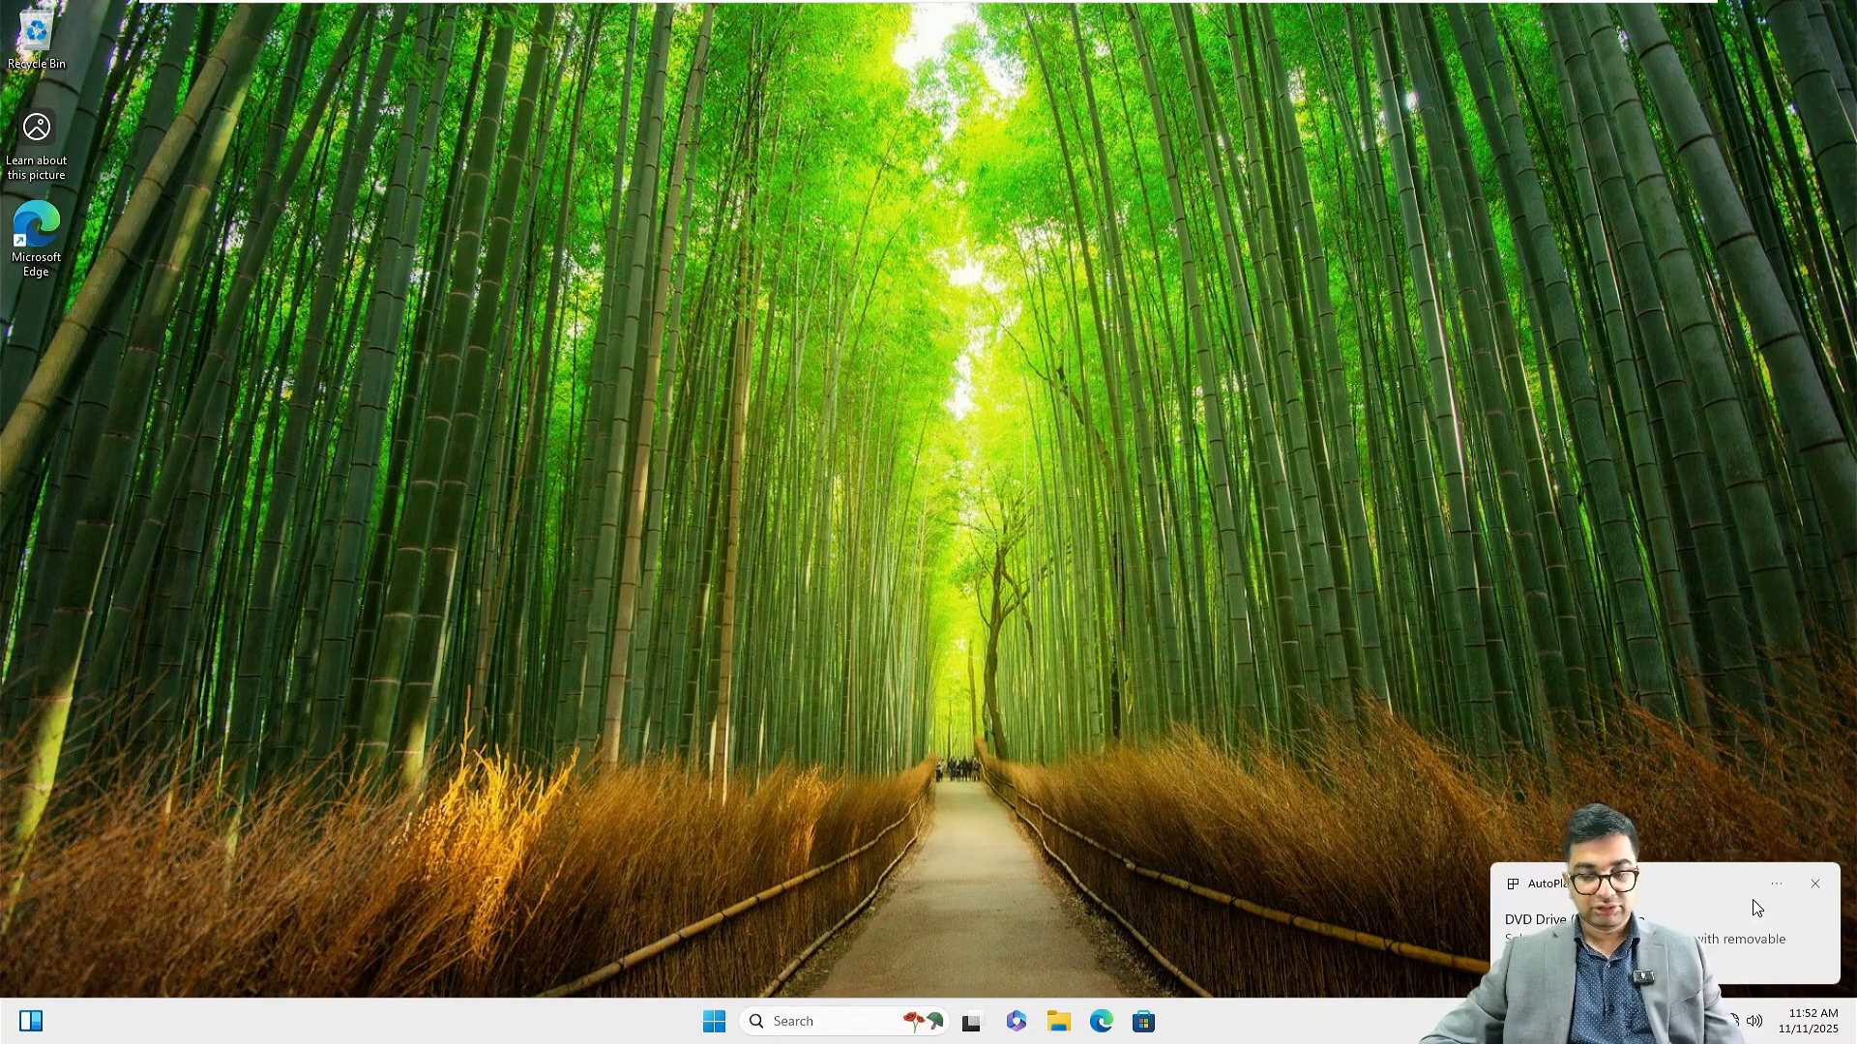
{"action": "left_click", "coordinate": [1731, 938]}
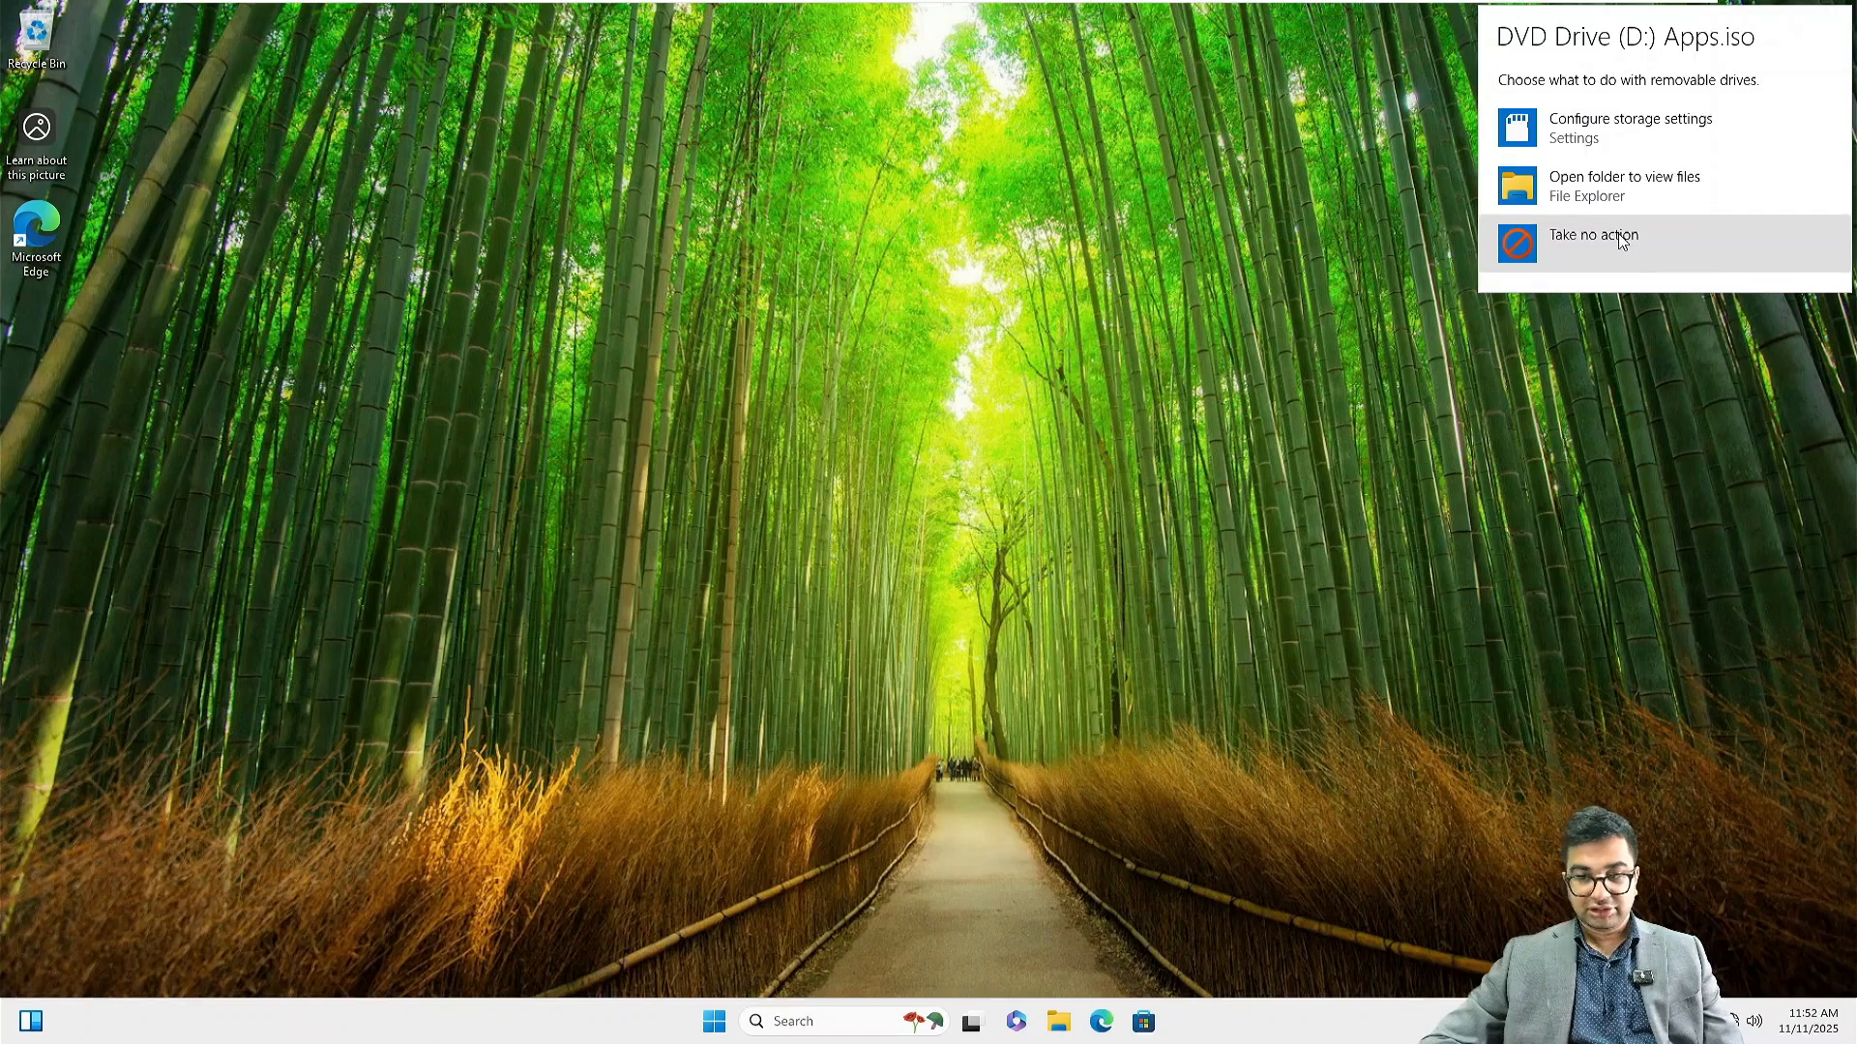
{"action": "left_click", "coordinate": [1613, 192]}
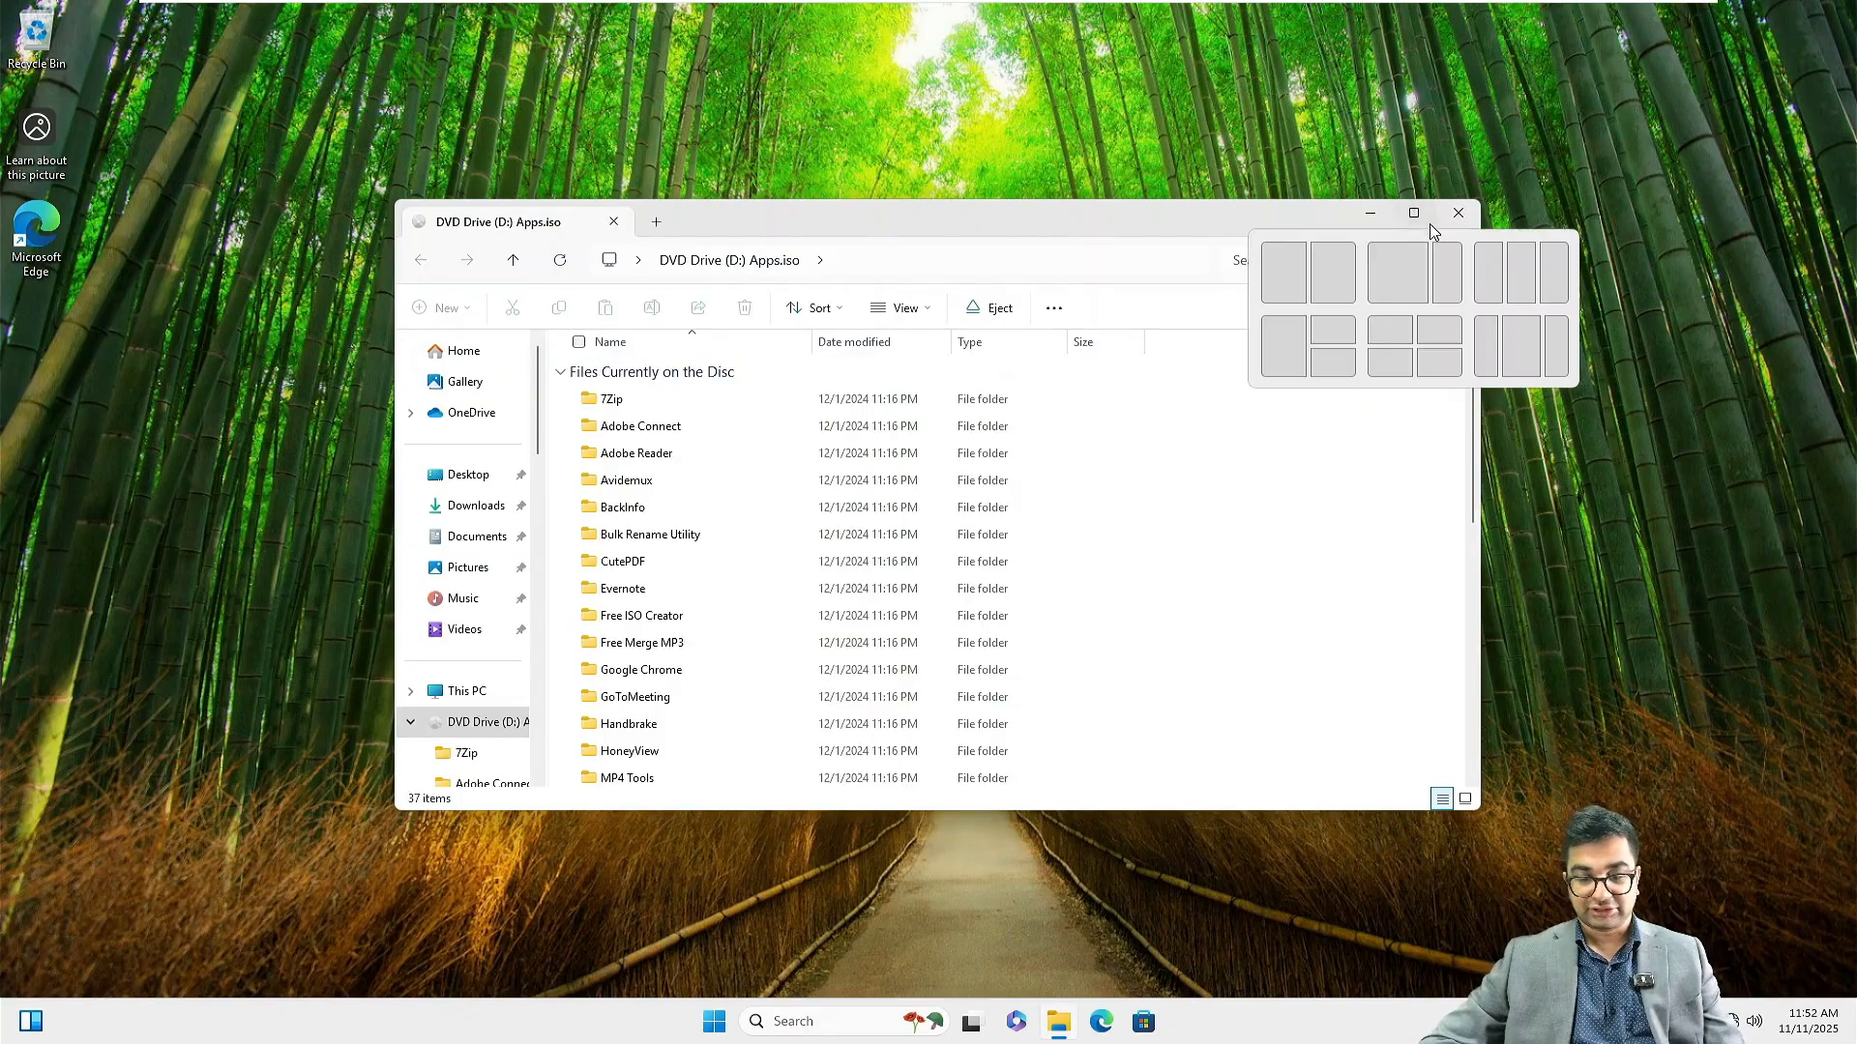
Run the Chrome 109 installer from the disc's Google Chrome folder, then close File Explorer
{"action": "left_click", "coordinate": [1413, 212]}
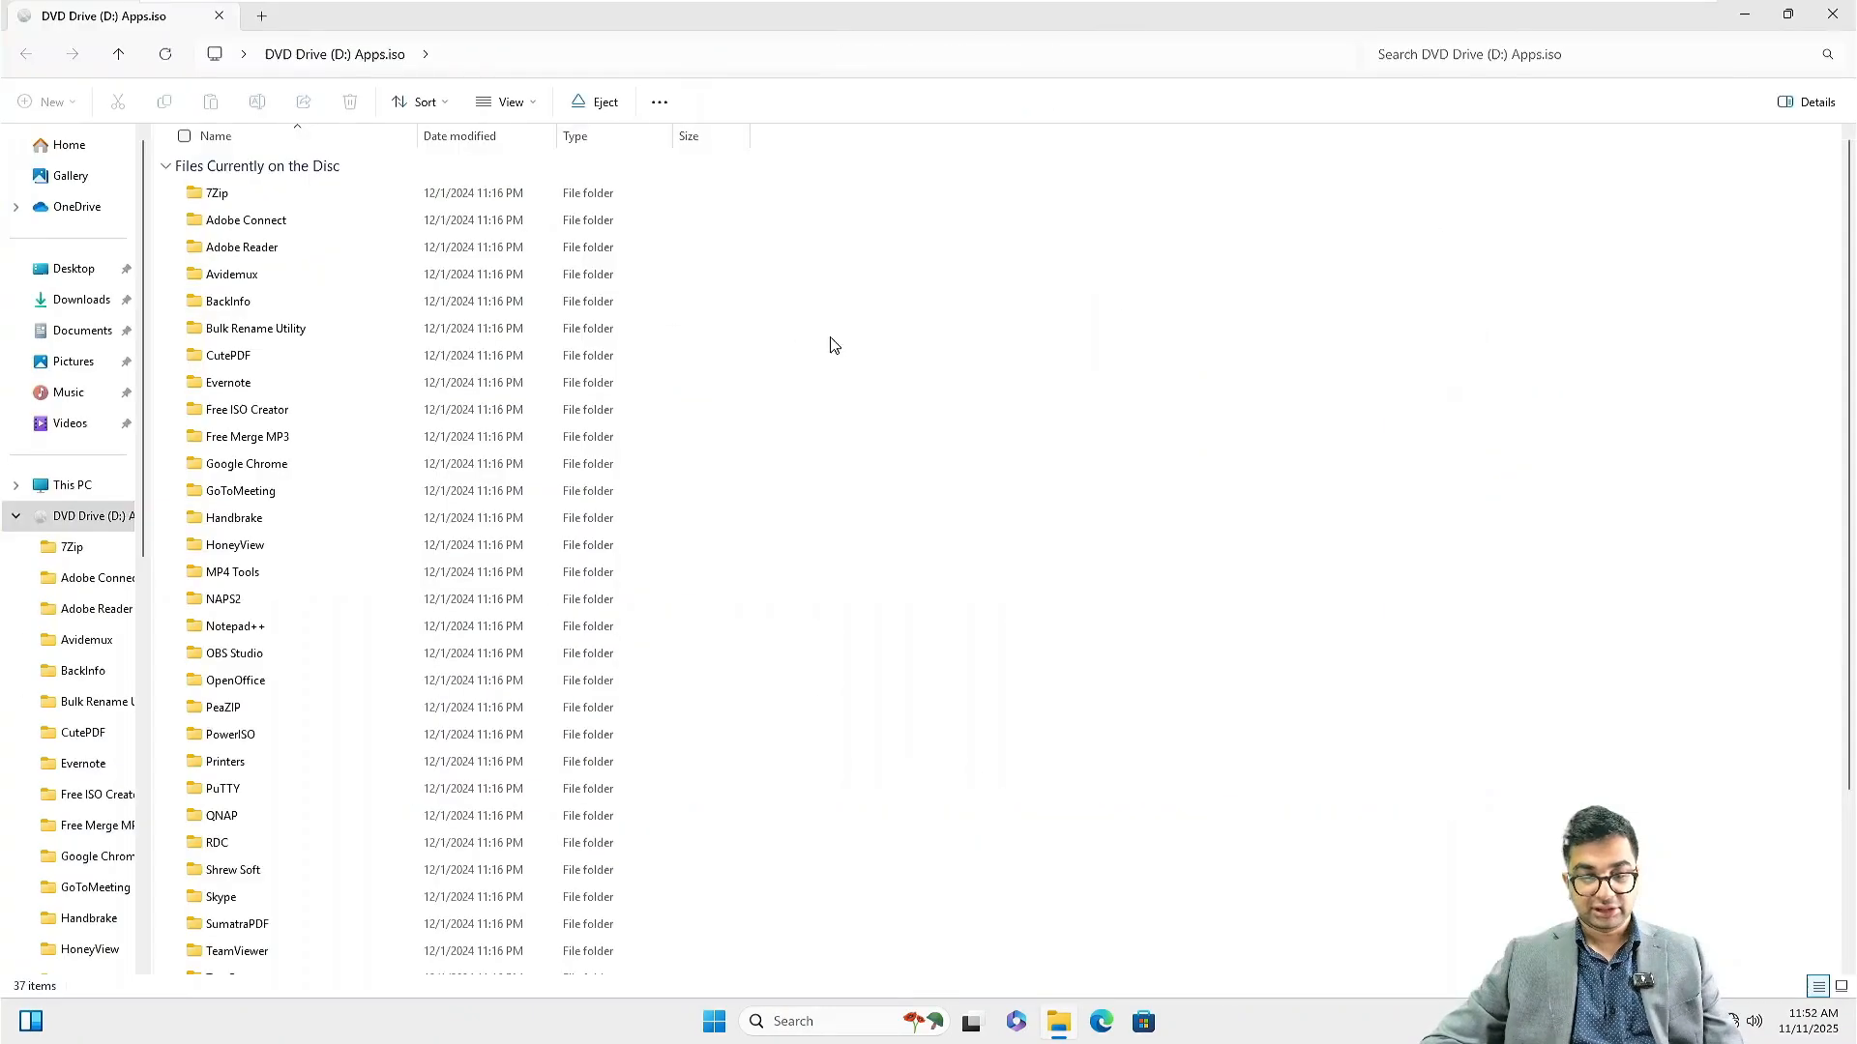
{"action": "double_click", "coordinate": [275, 464]}
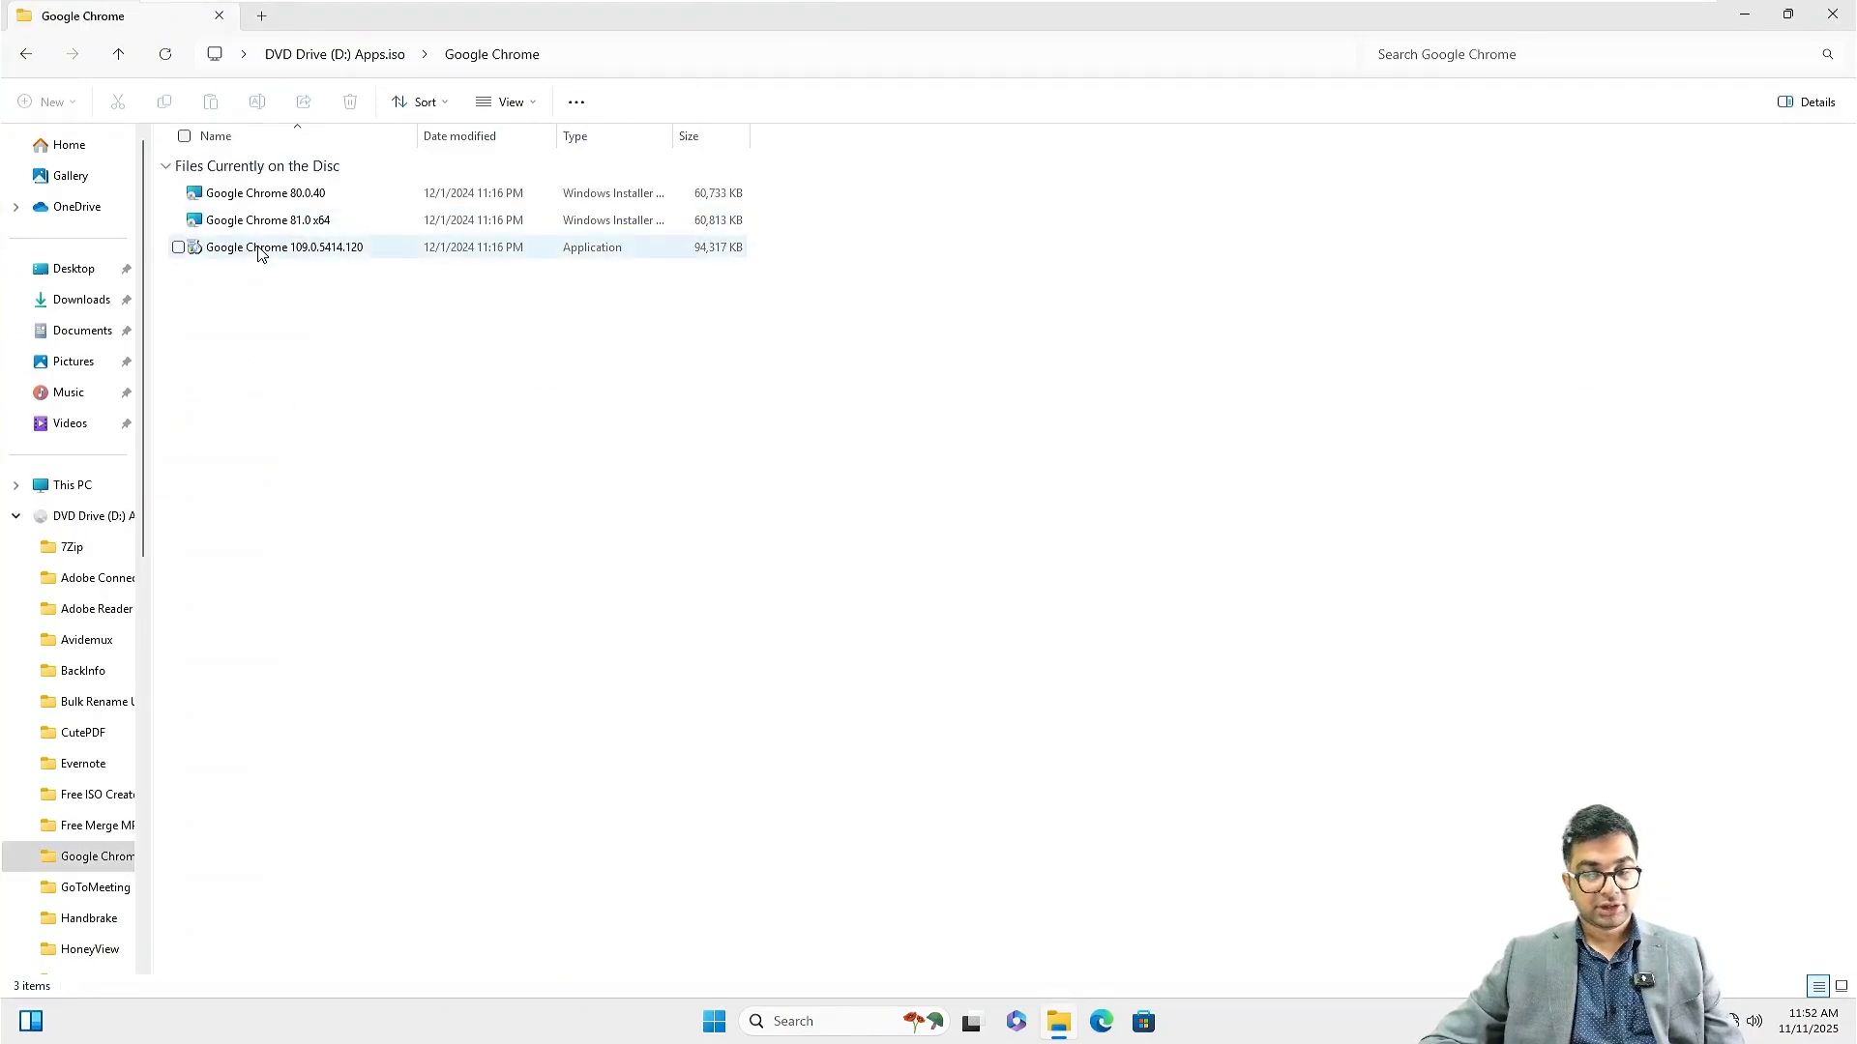
{"action": "double_click", "coordinate": [317, 258]}
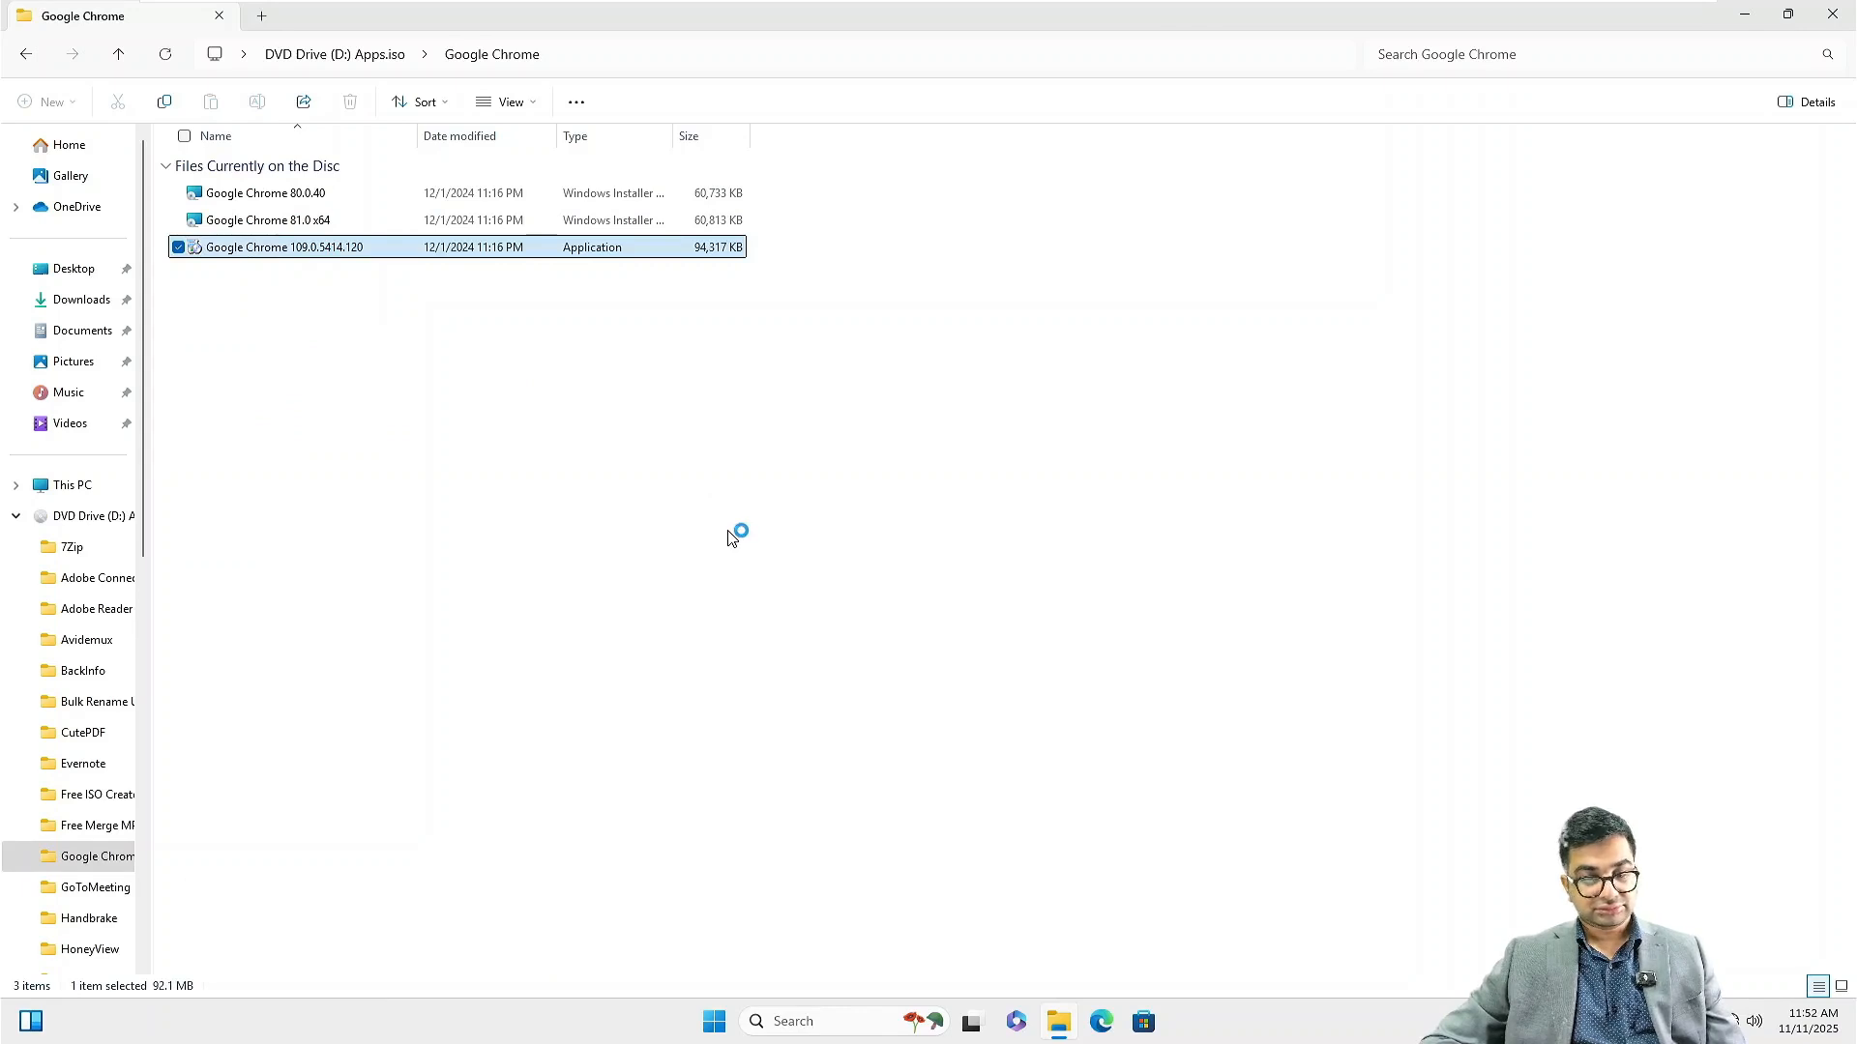
{"action": "left_click", "coordinate": [1818, 12]}
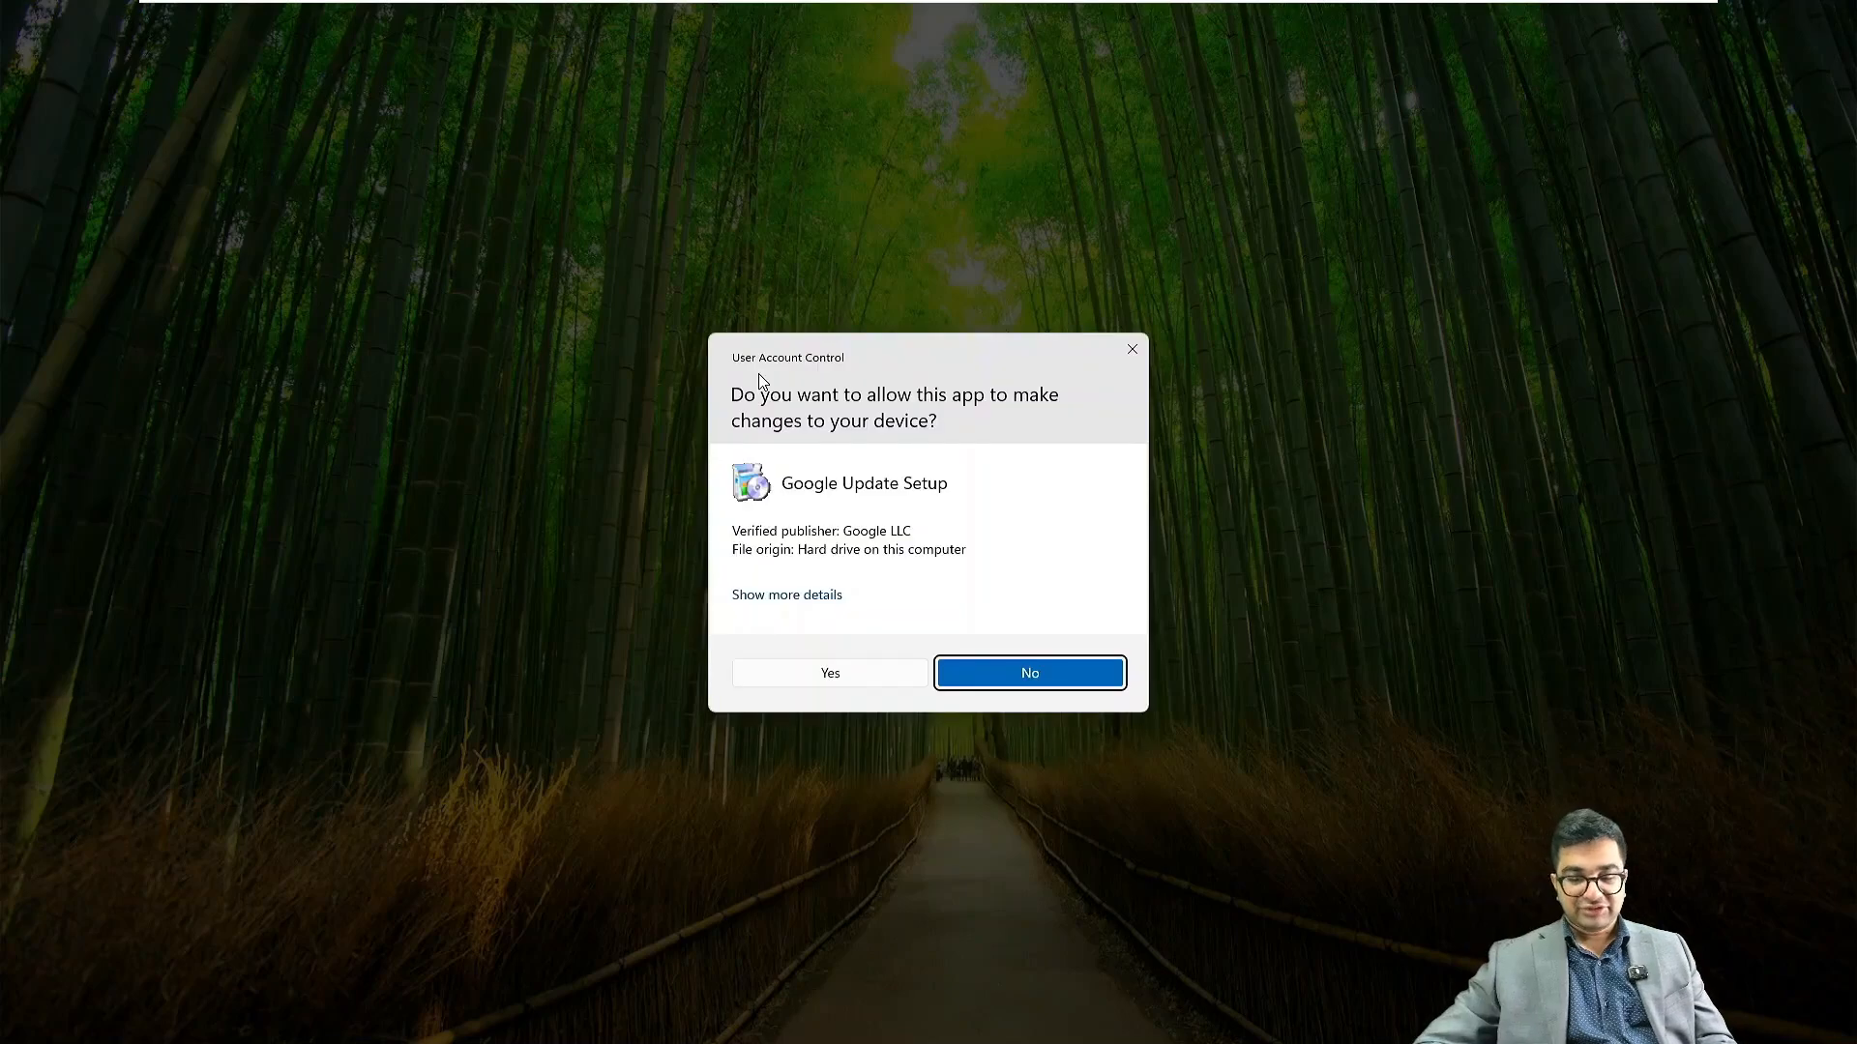
Approve the Google Update Setup prompt, then launch the installed Chrome from its desktop icon
{"action": "left_click", "coordinate": [850, 685]}
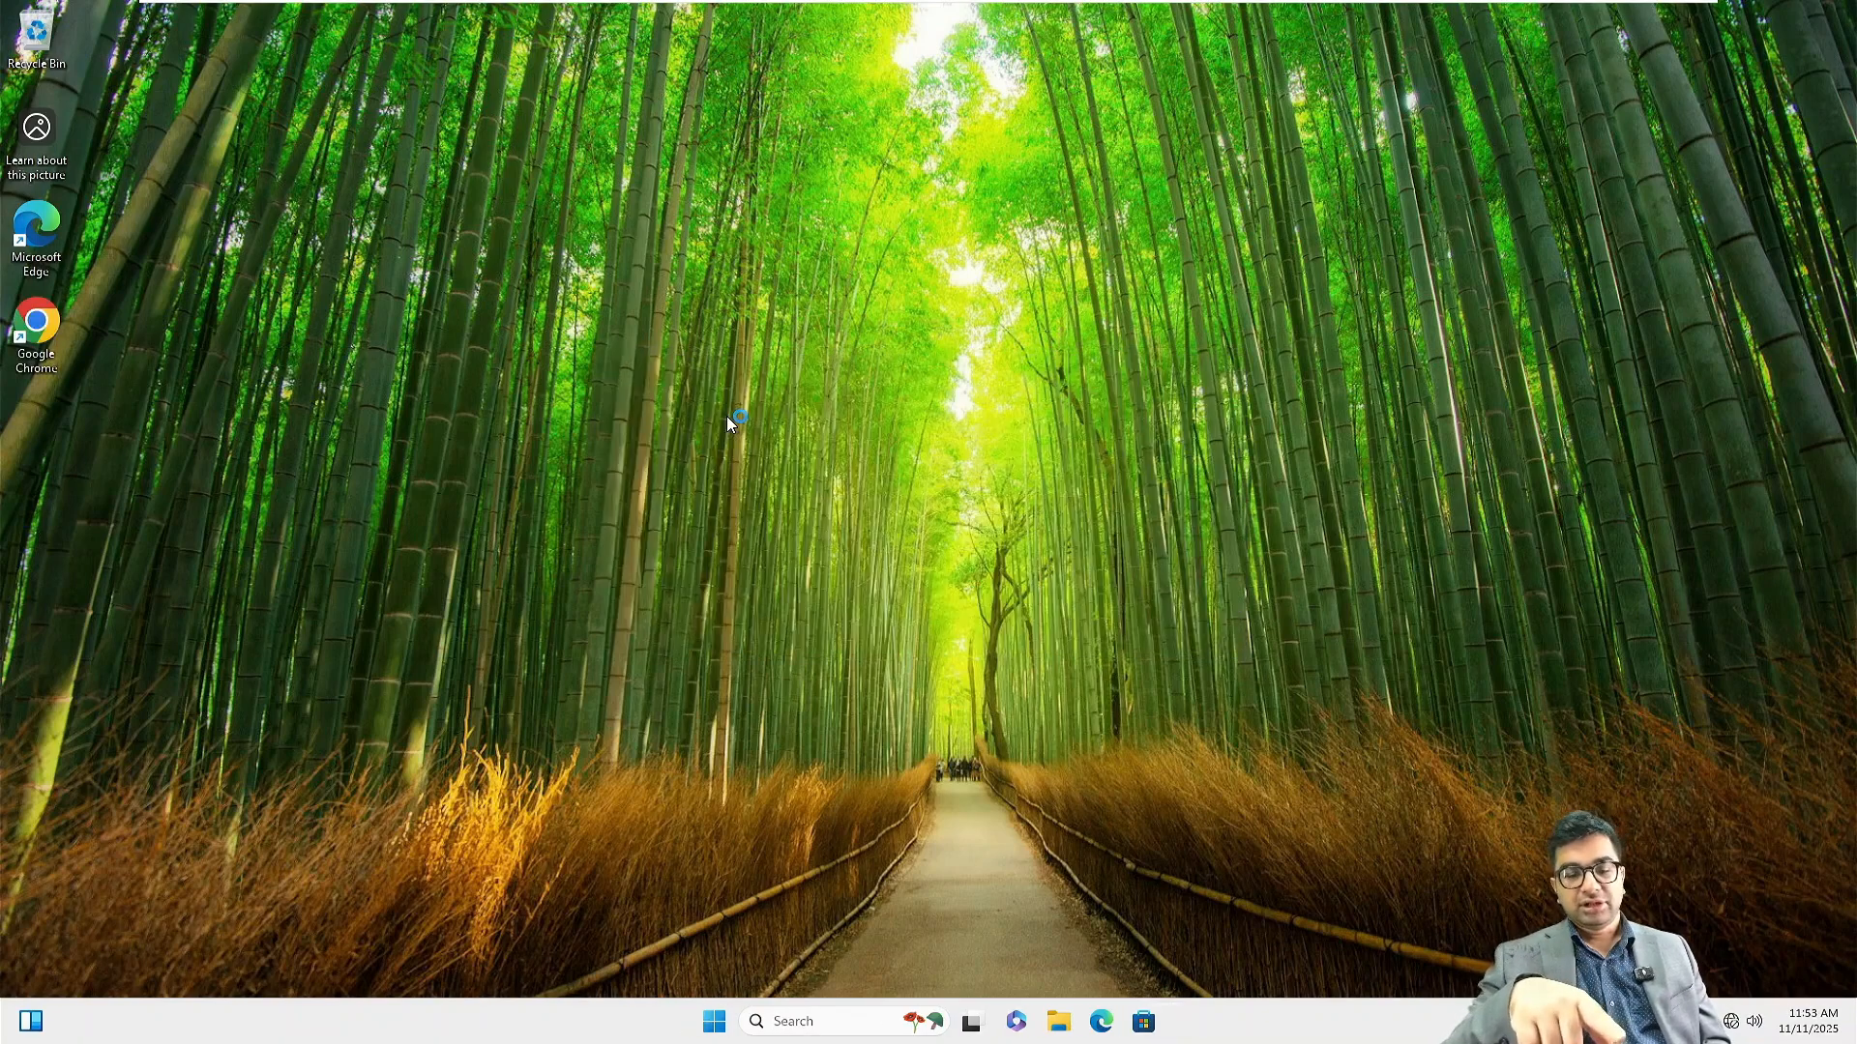
{"action": "double_click", "coordinate": [58, 329]}
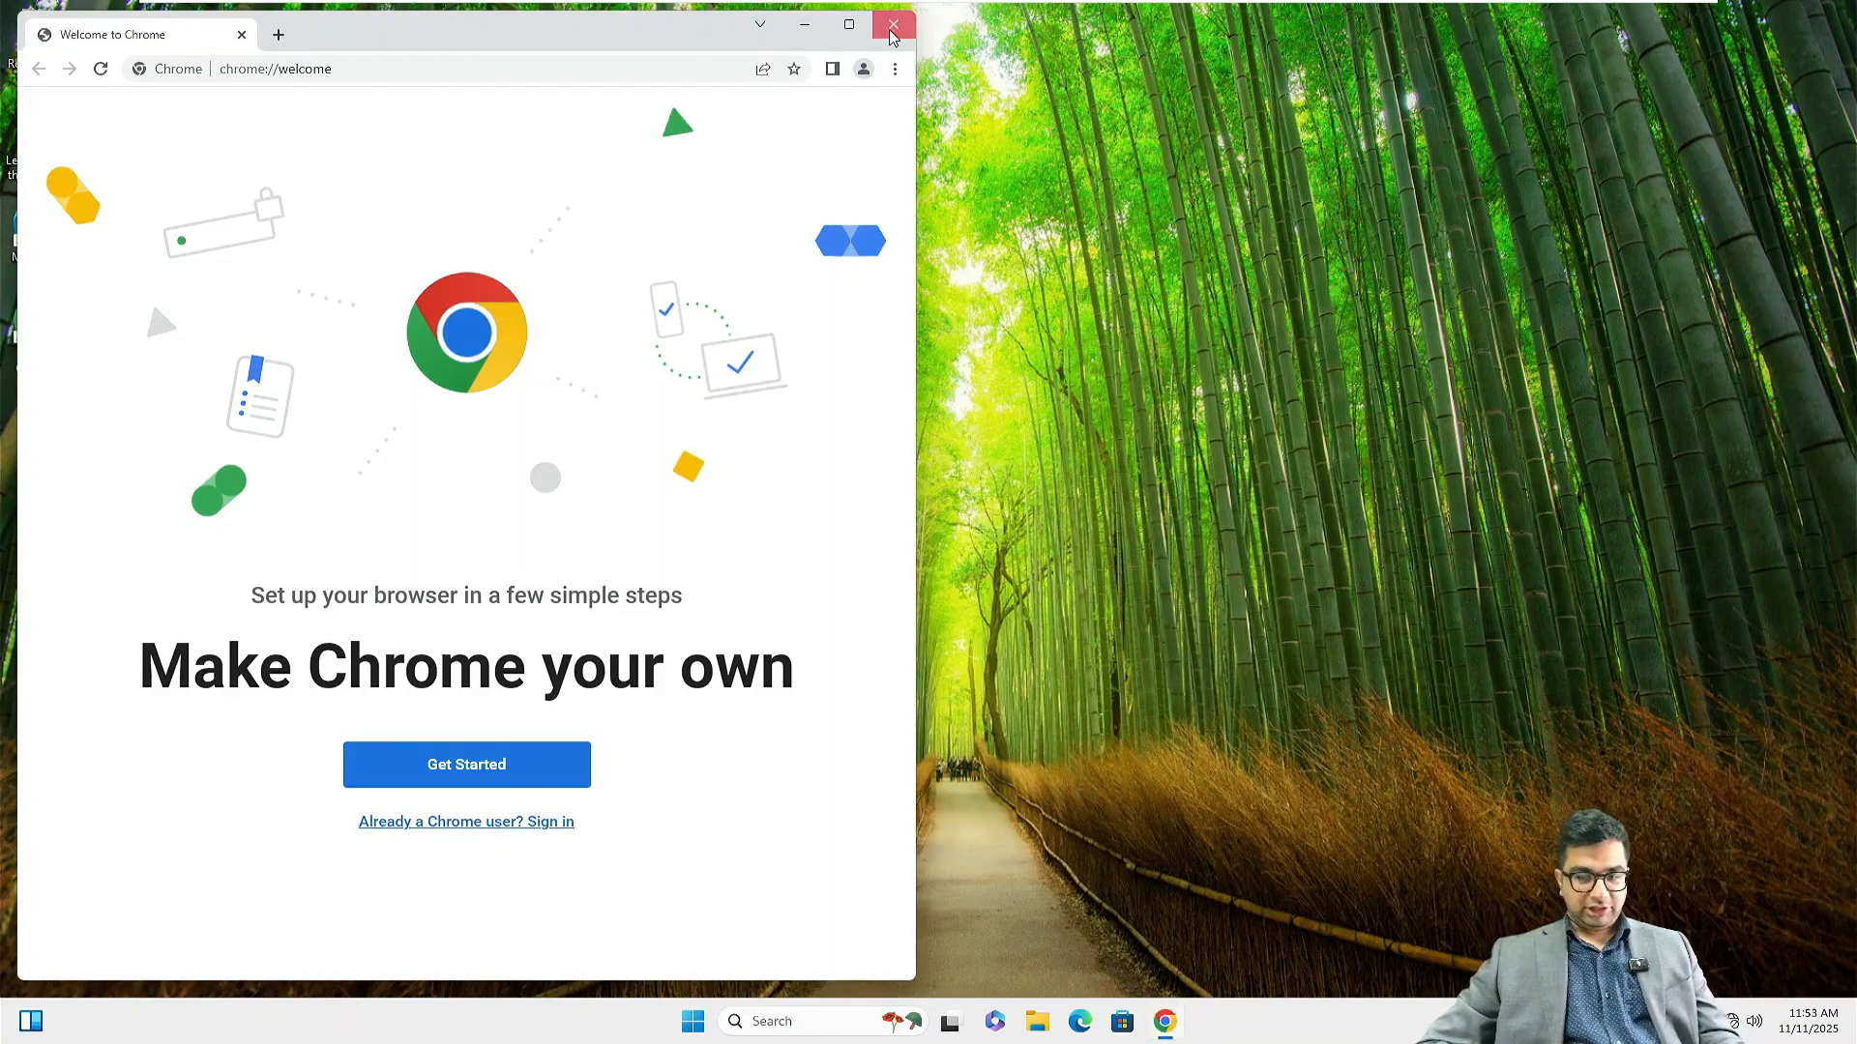
Relaunch Chrome via a 'goog' search, maximize it, and open an Incognito window with Ctrl+Shift+N
{"action": "left_click", "coordinate": [892, 29]}
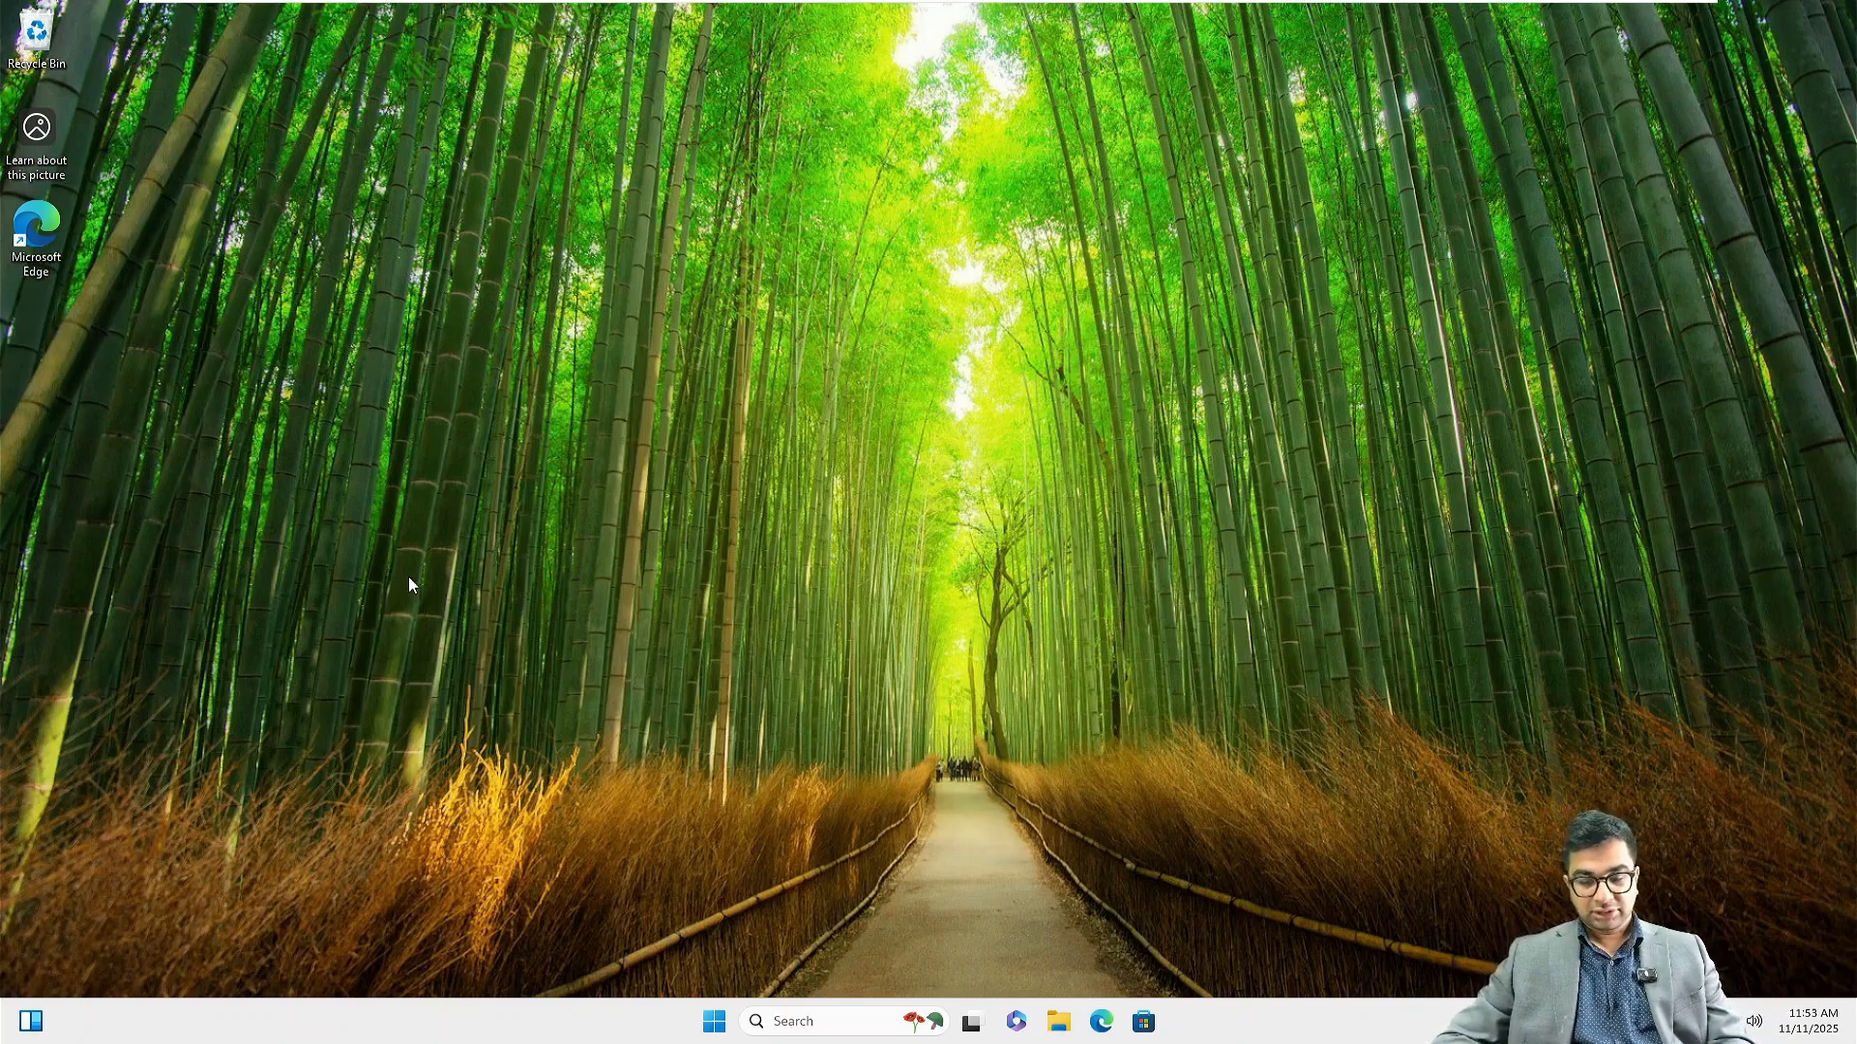
{"action": "left_click", "coordinate": [850, 1030]}
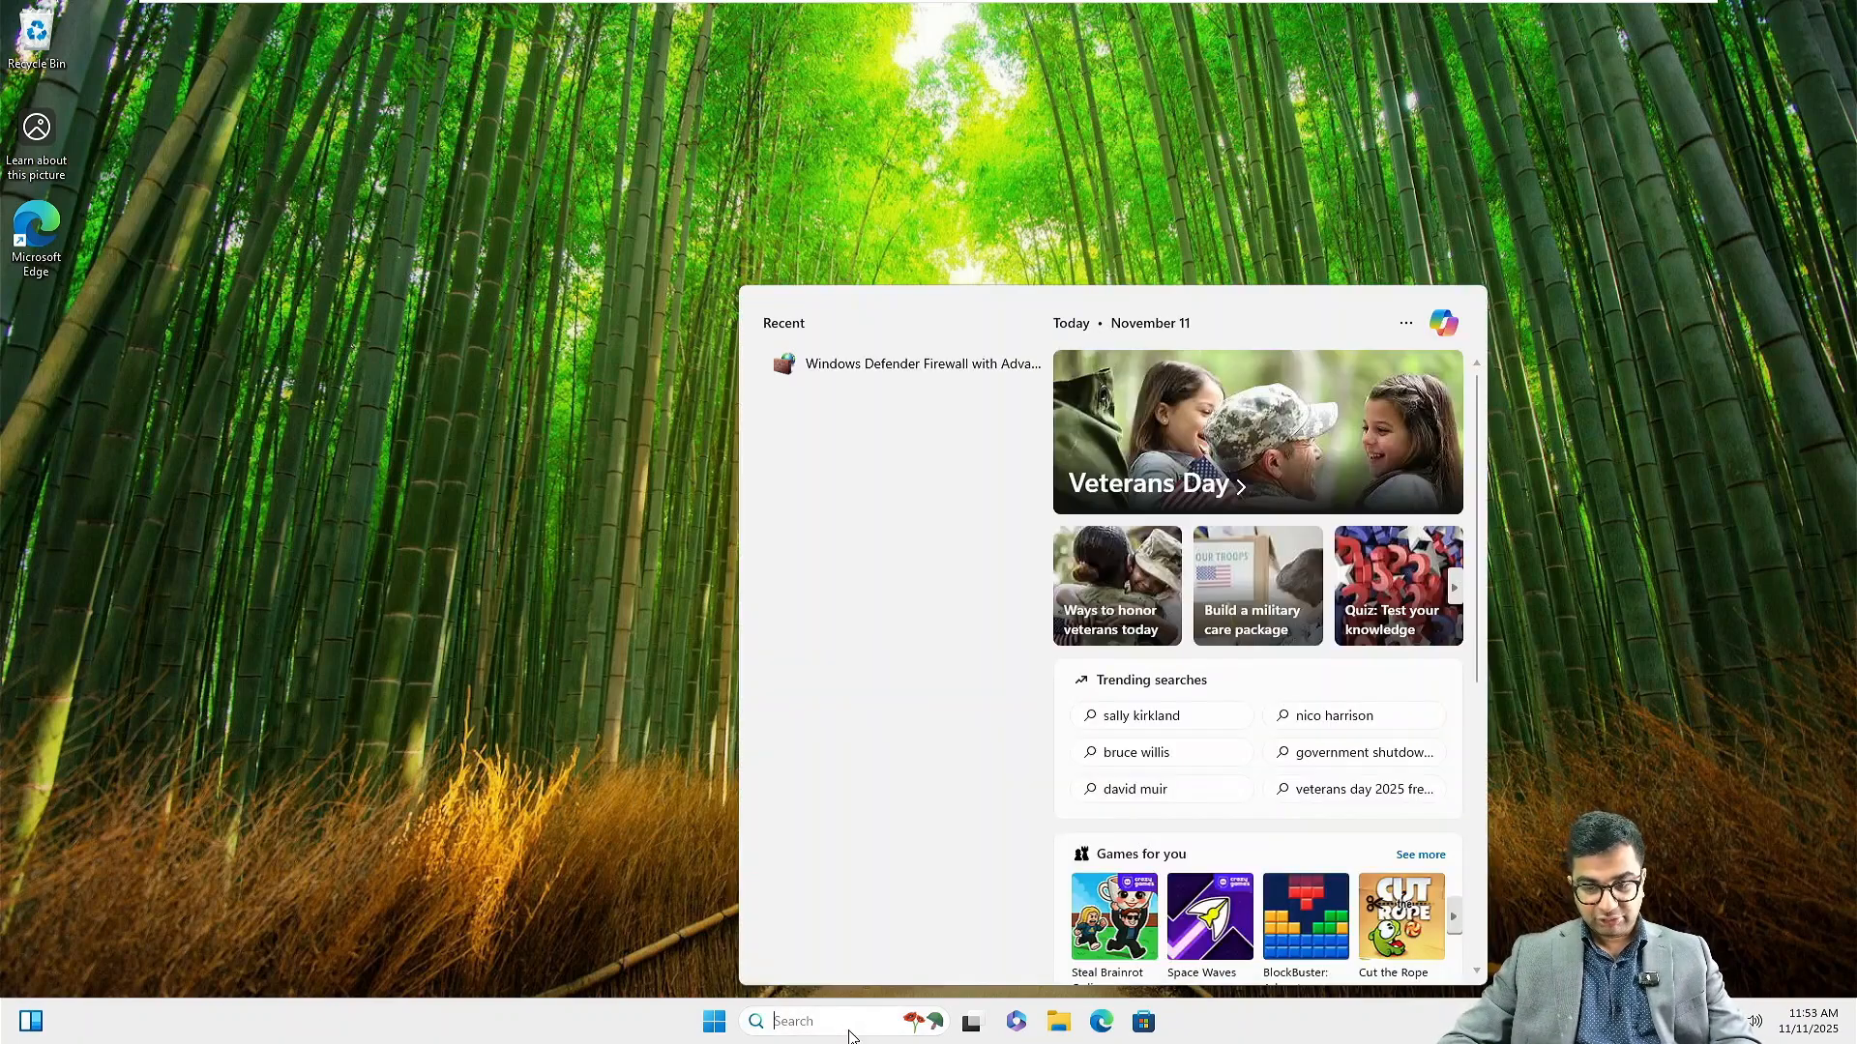
{"action": "type", "text": "google Chrome"}
{"action": "key", "text": "Return"}
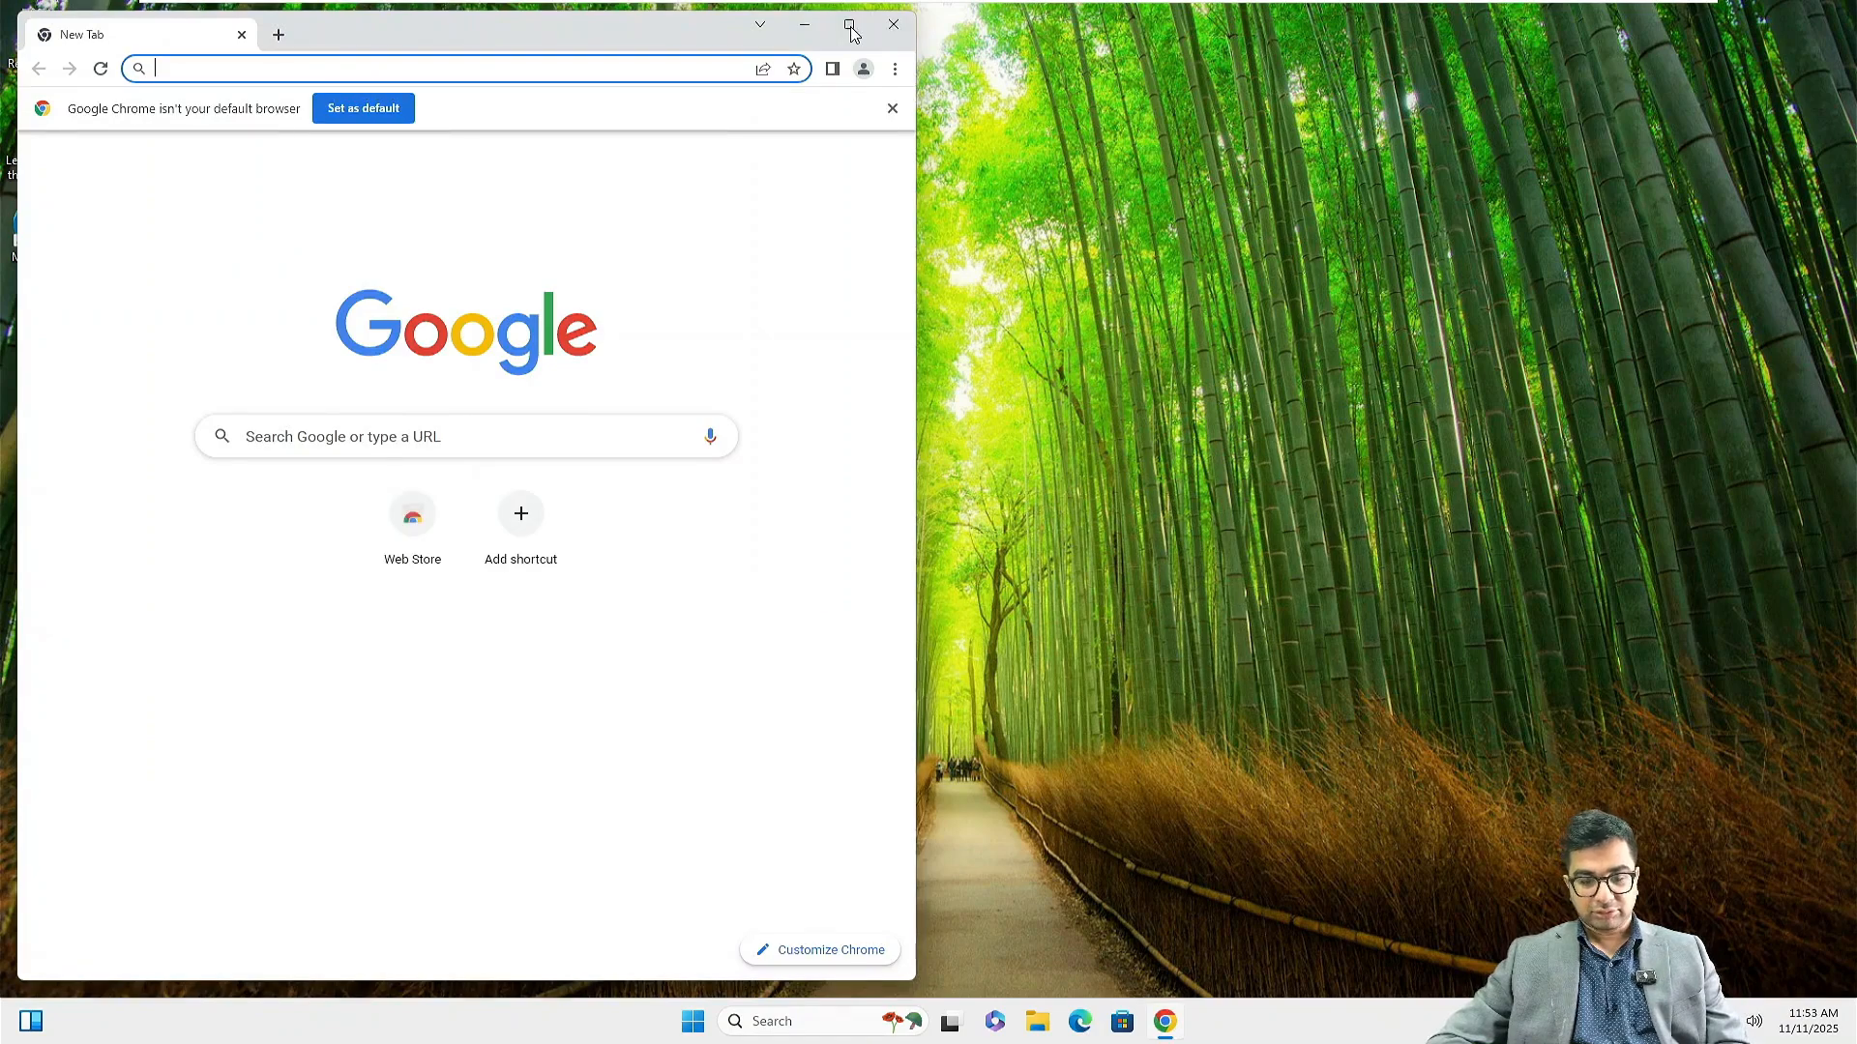
{"action": "left_click", "coordinate": [849, 25]}
{"action": "key", "text": "ctrl+shift+n"}
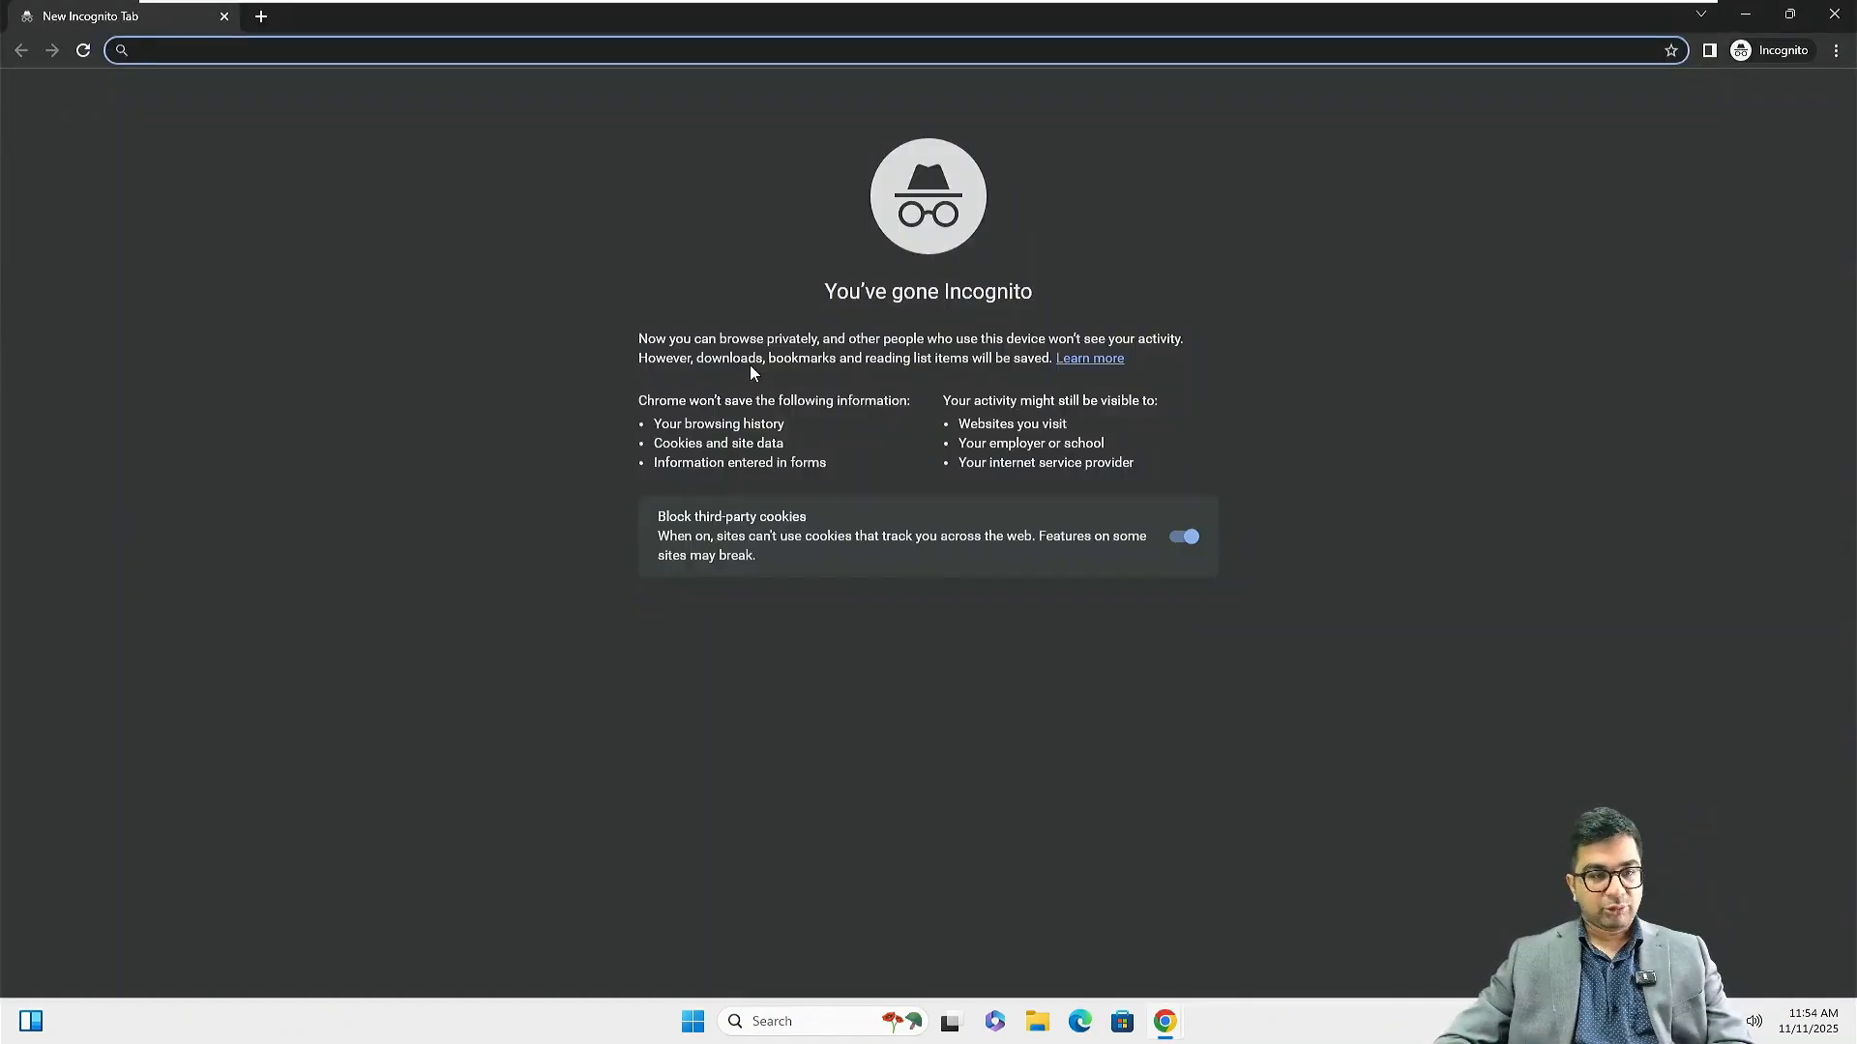
{"action": "mouse_move", "coordinate": [350, 6]}
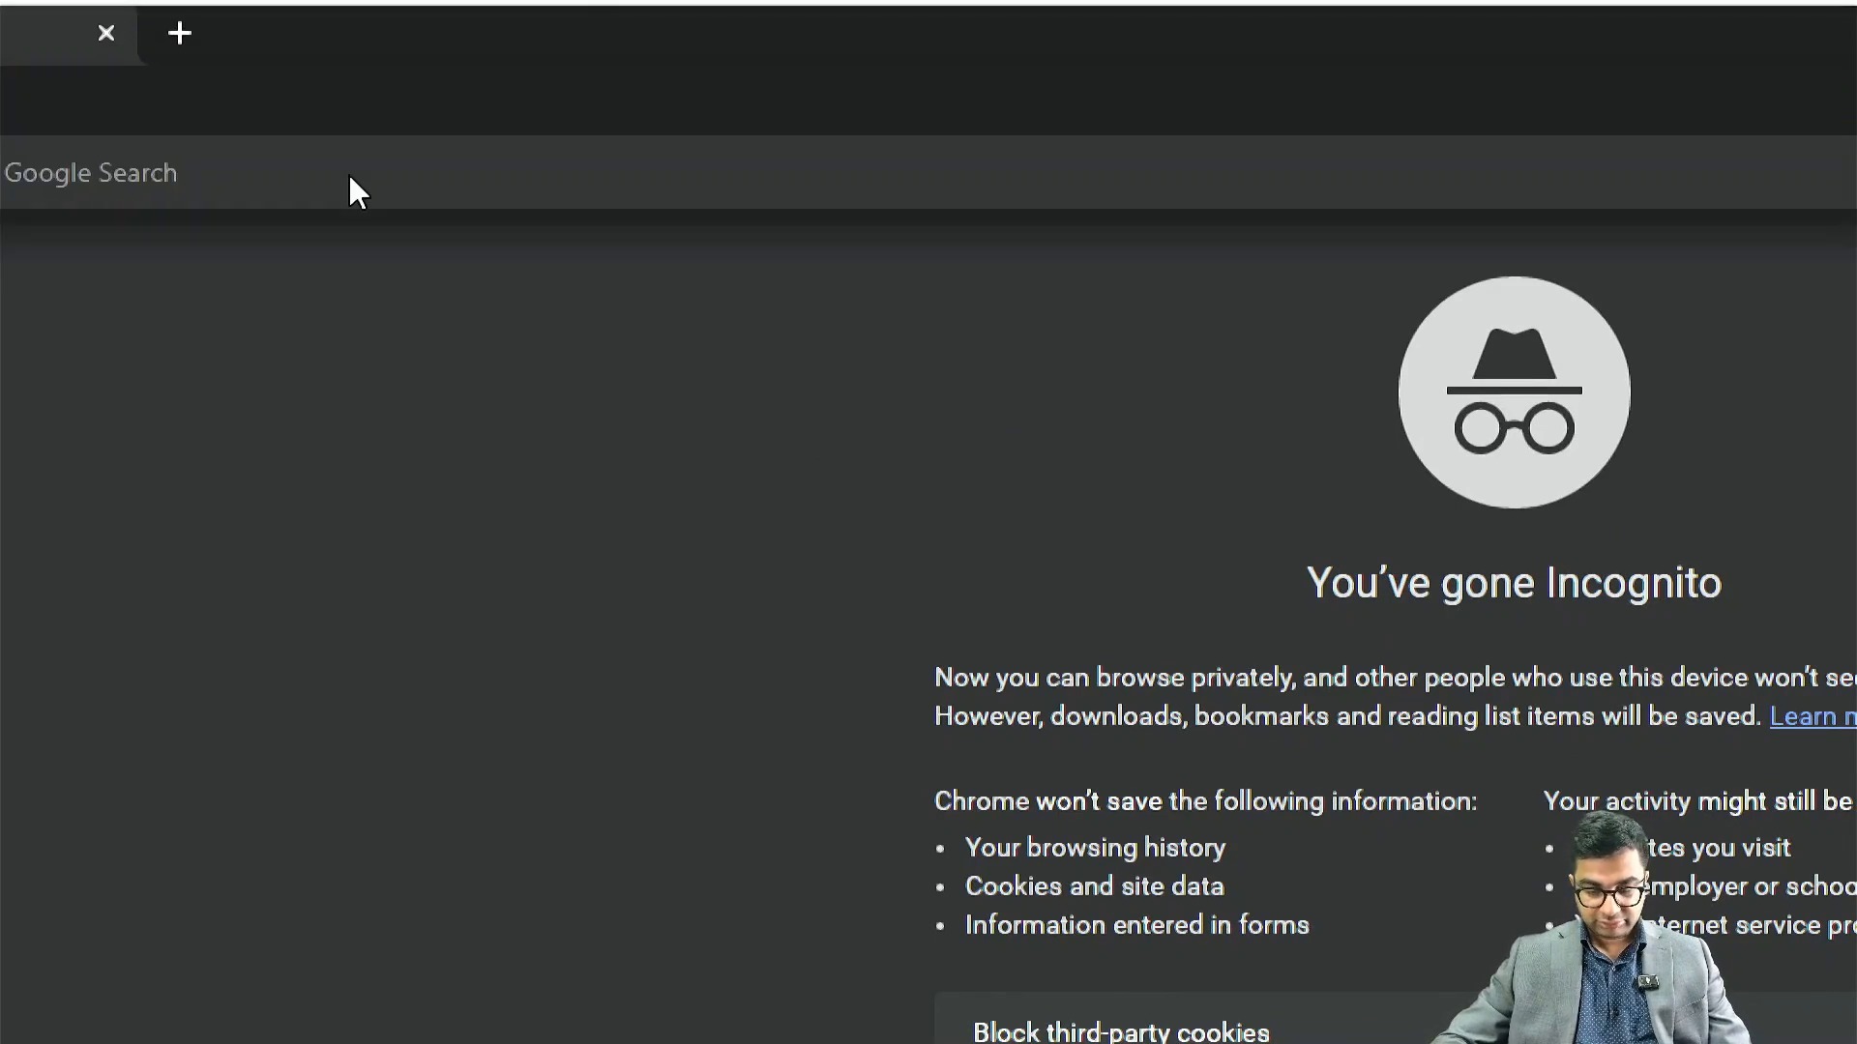
{"action": "type", "text": "---"}
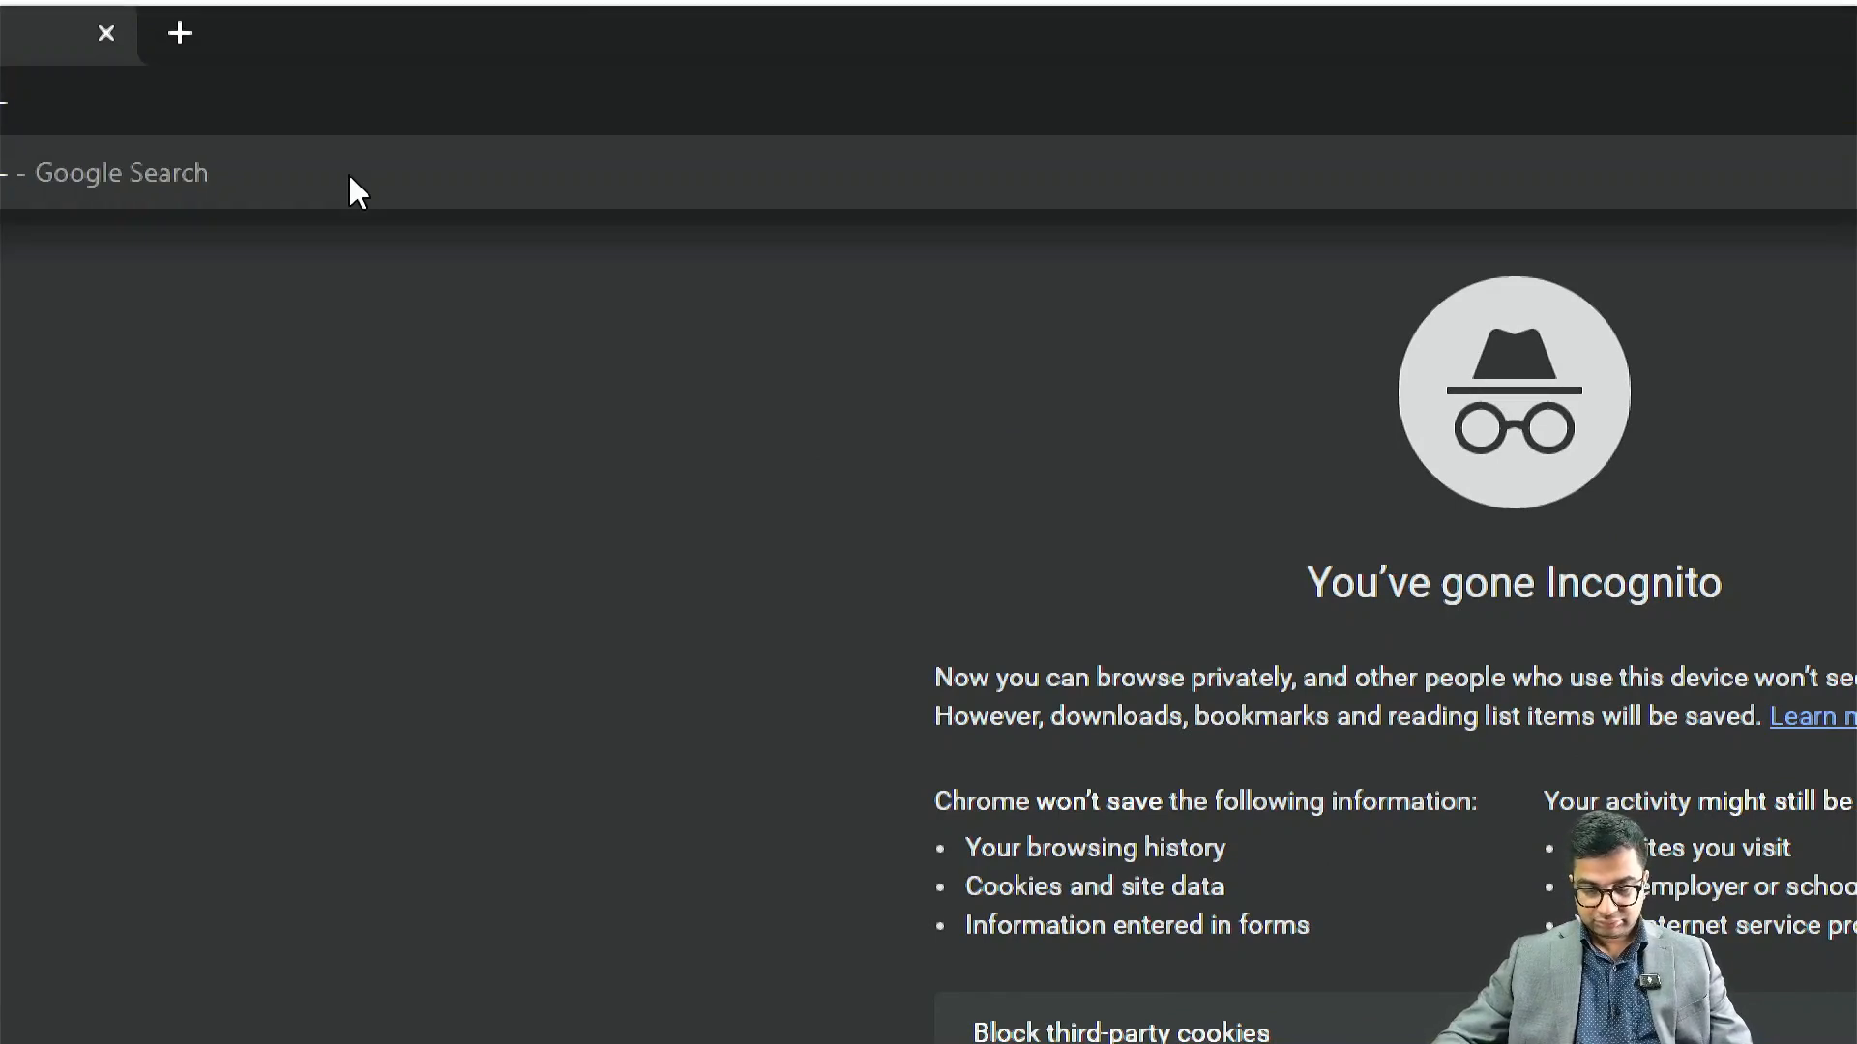
{"action": "key", "text": "BackSpace"}
{"action": "key", "text": "BackSpace"}
{"action": "key", "text": "BackSpace"}
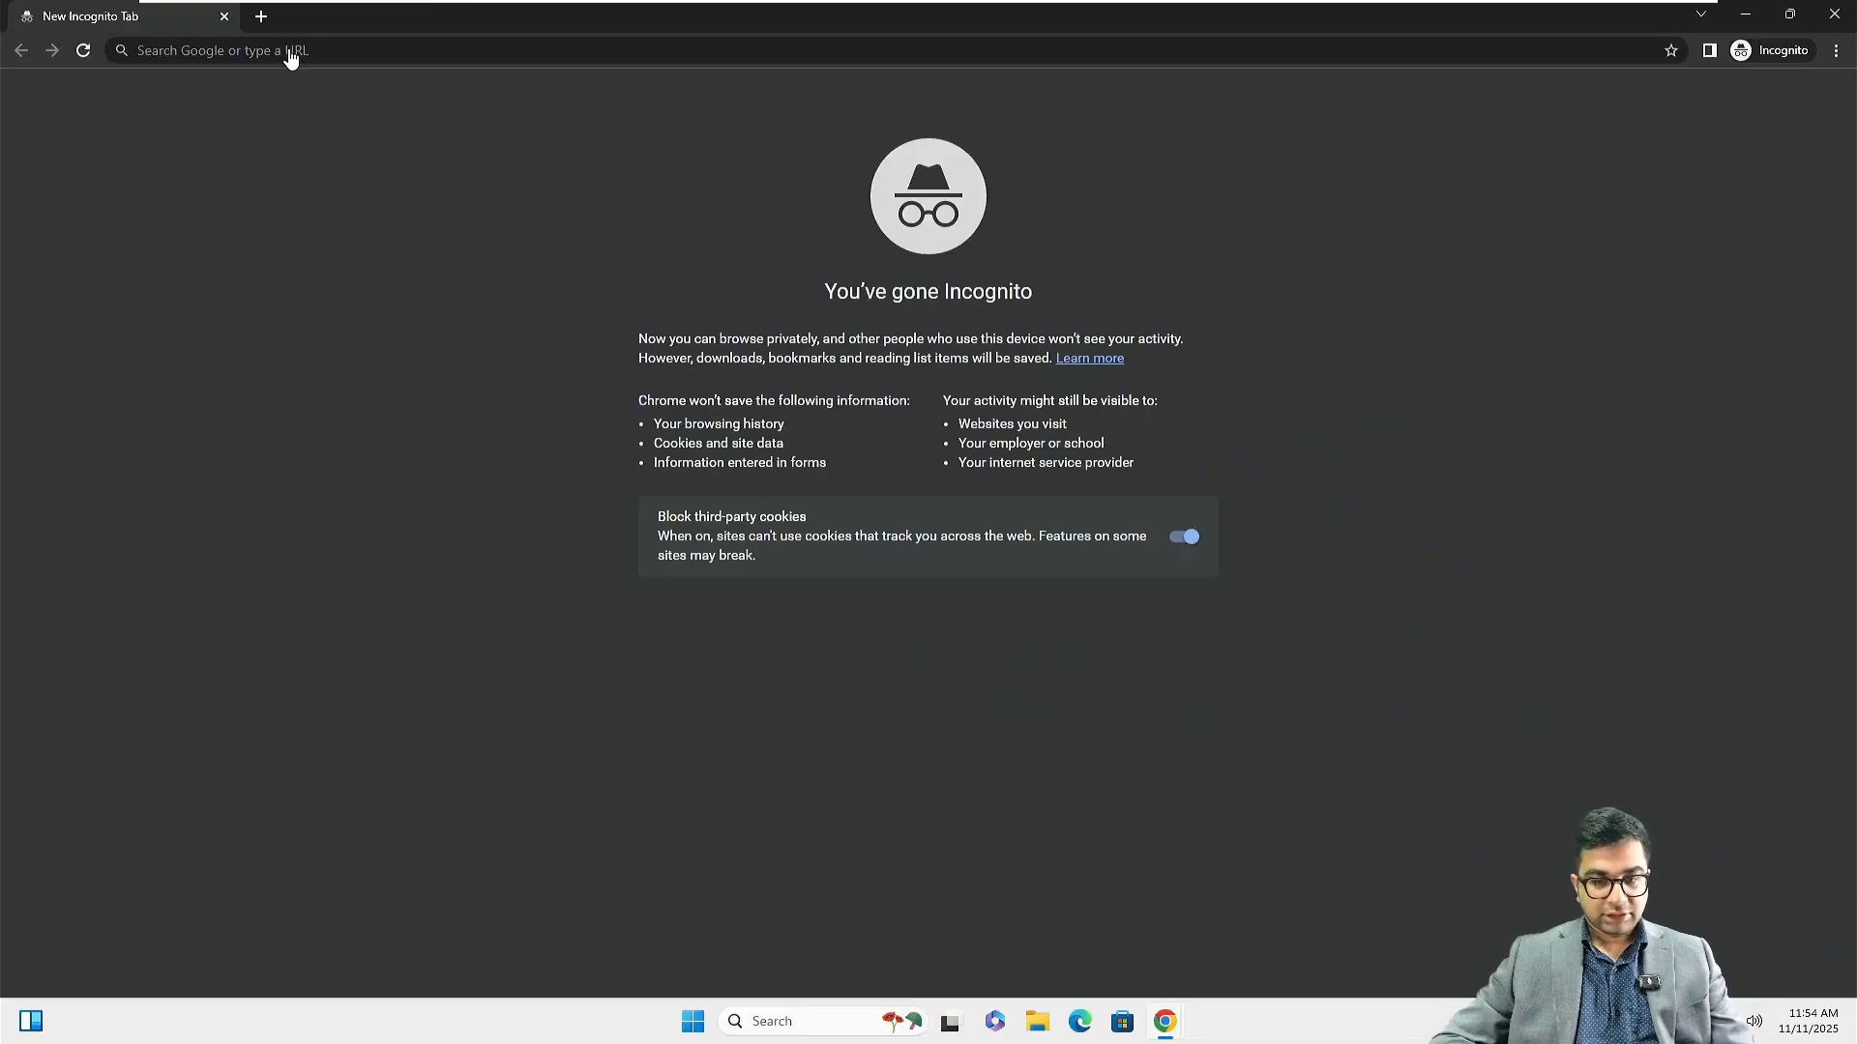
{"action": "left_click", "coordinate": [290, 49]}
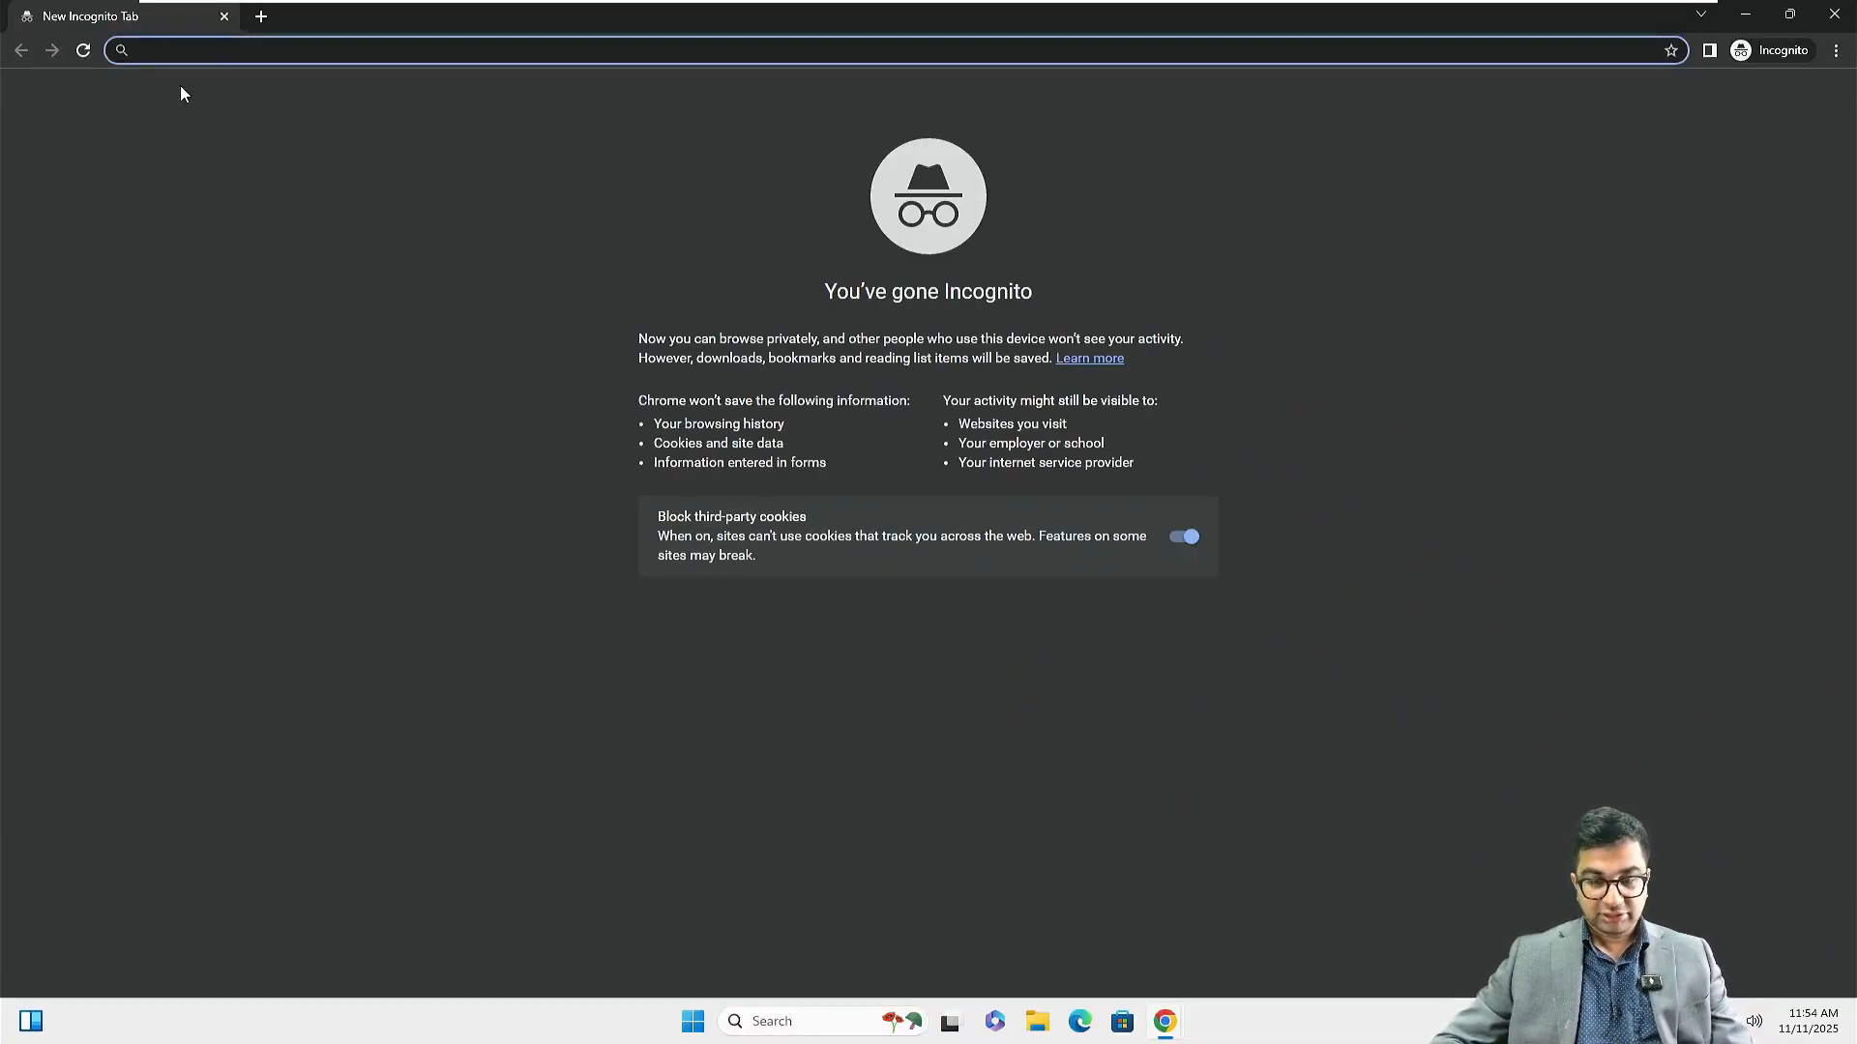
{"action": "key", "text": "super+plus"}
{"action": "key", "text": "super+plus"}
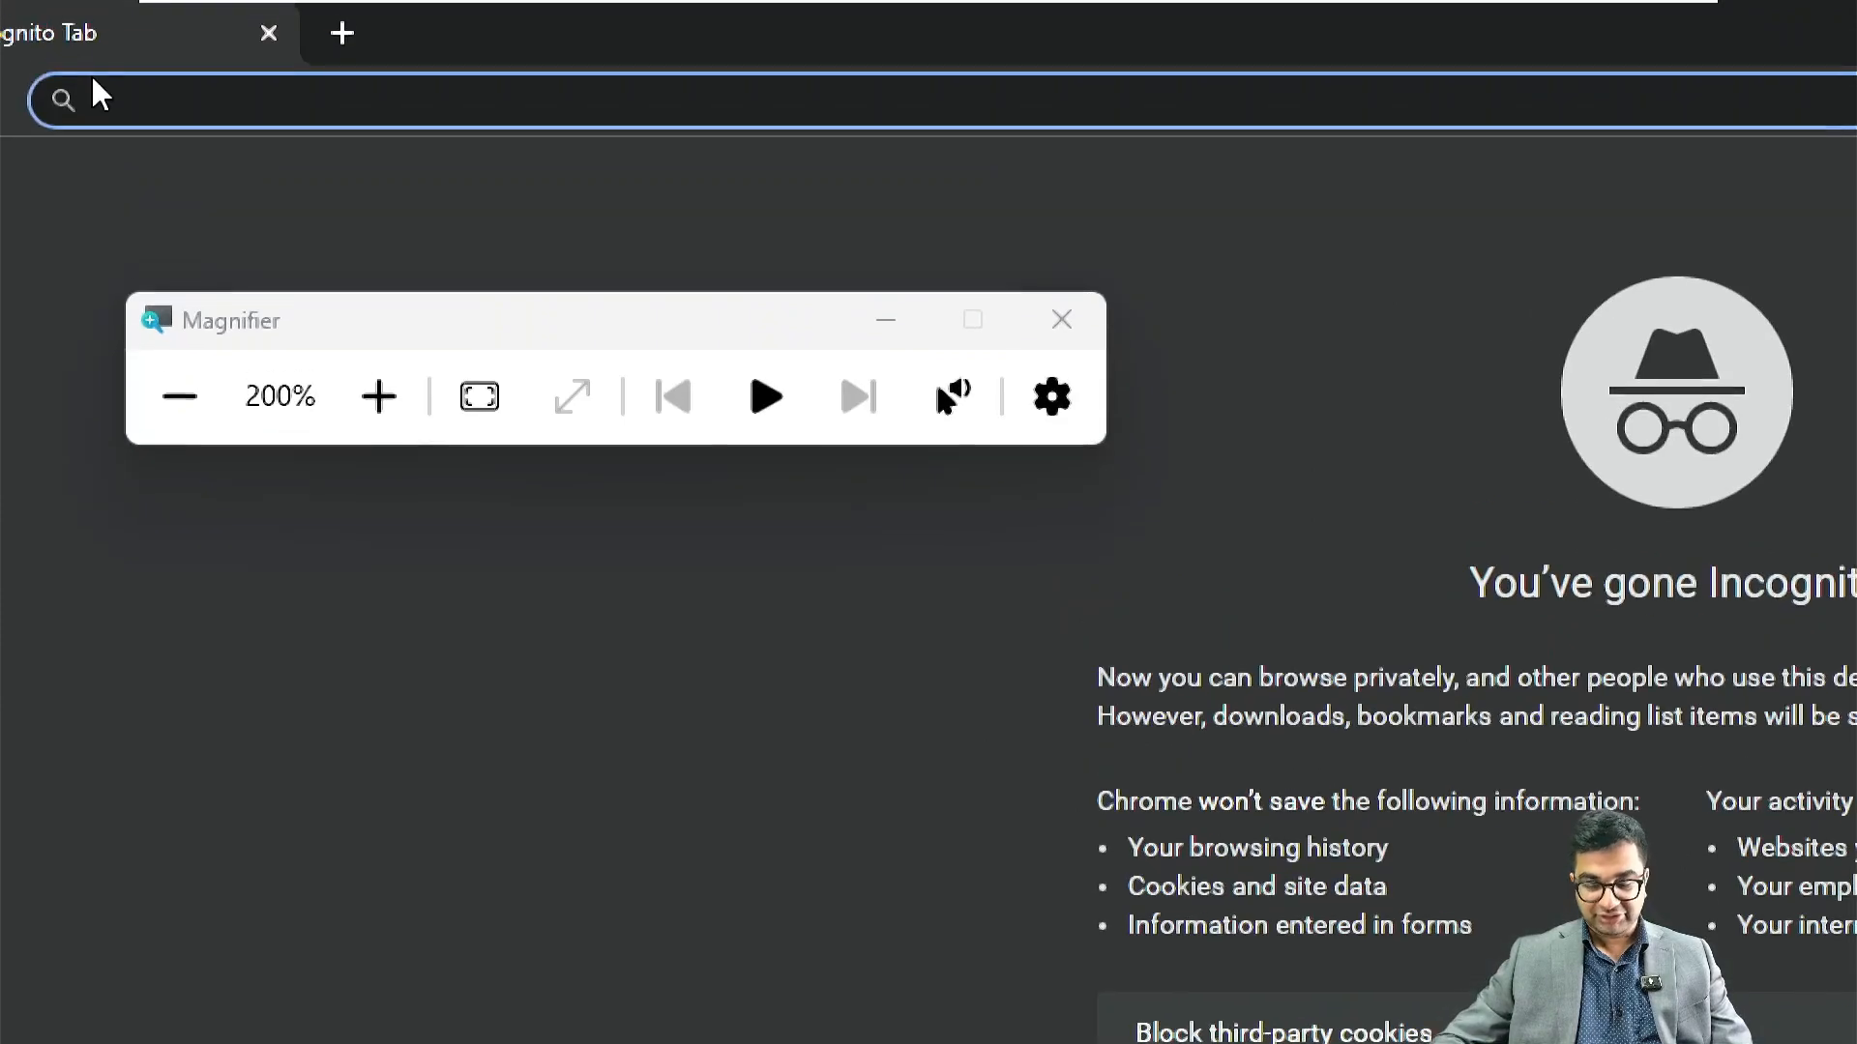
{"action": "key", "text": "super+plus"}
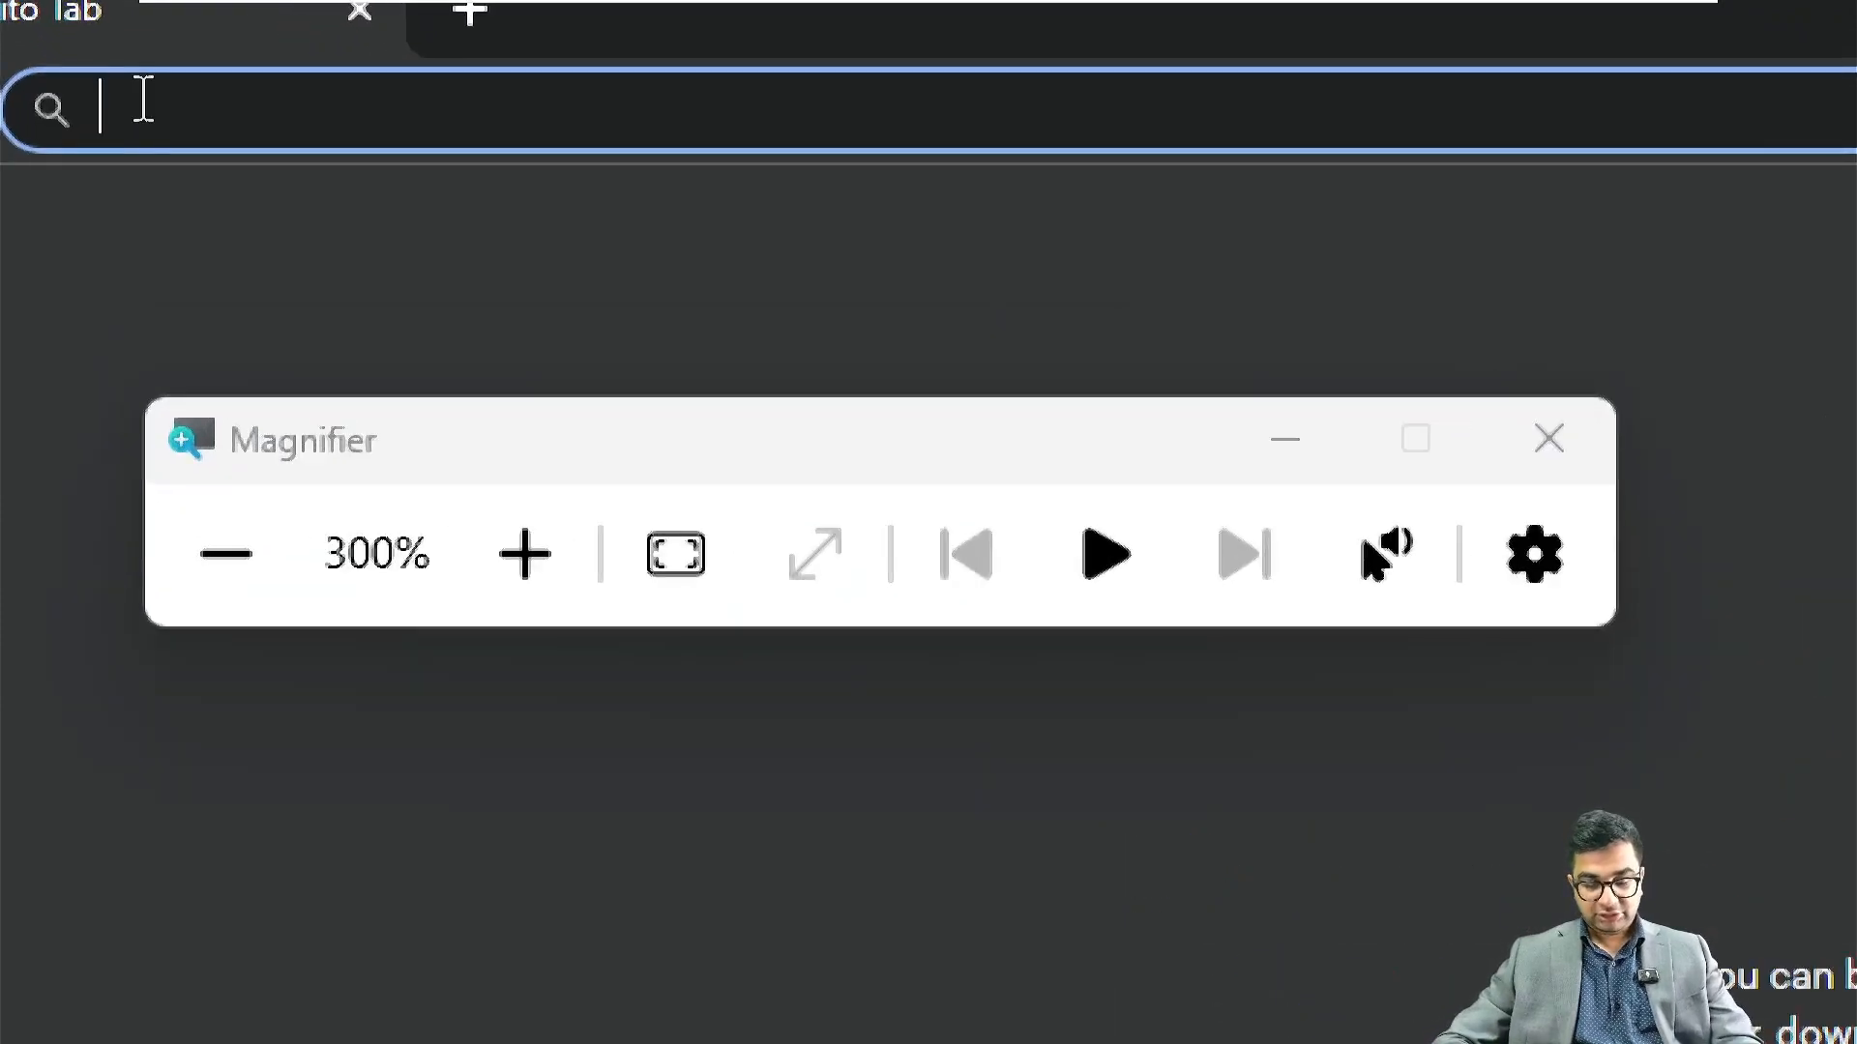
{"action": "type", "text": "http"}
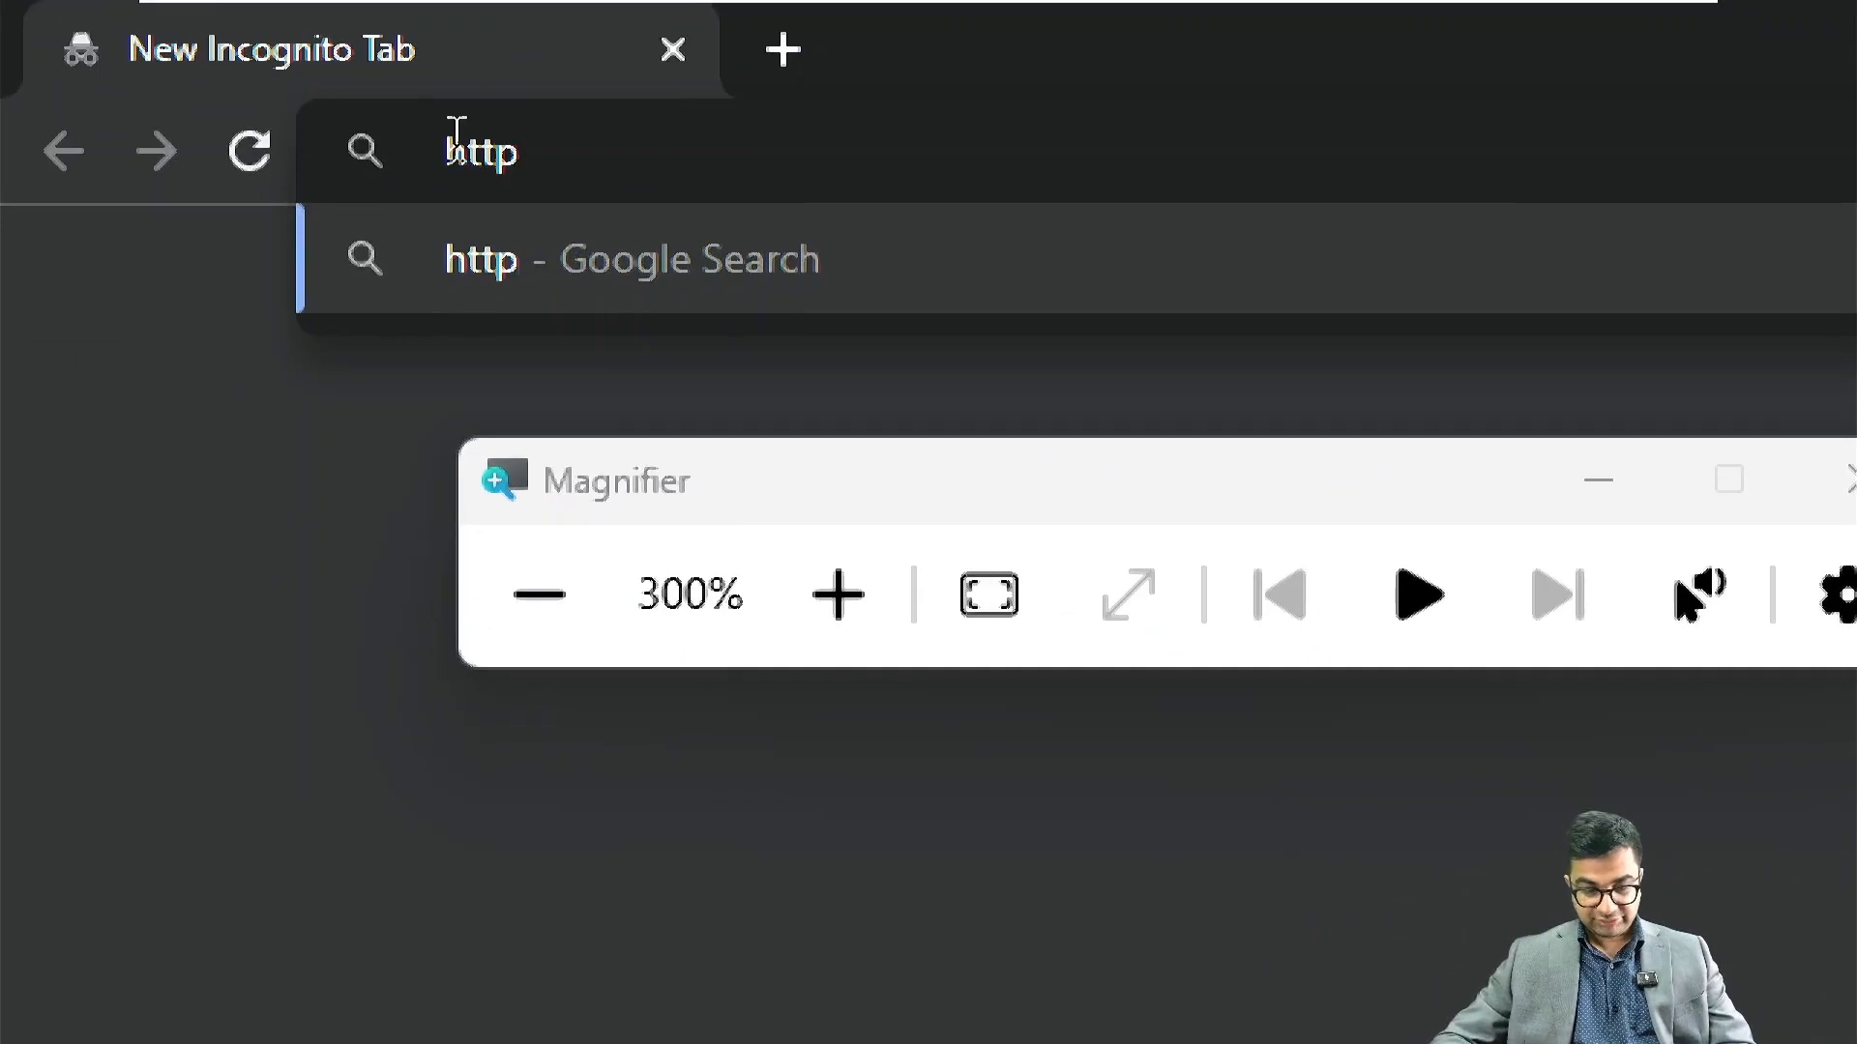
{"action": "type", "text": "s:/"}
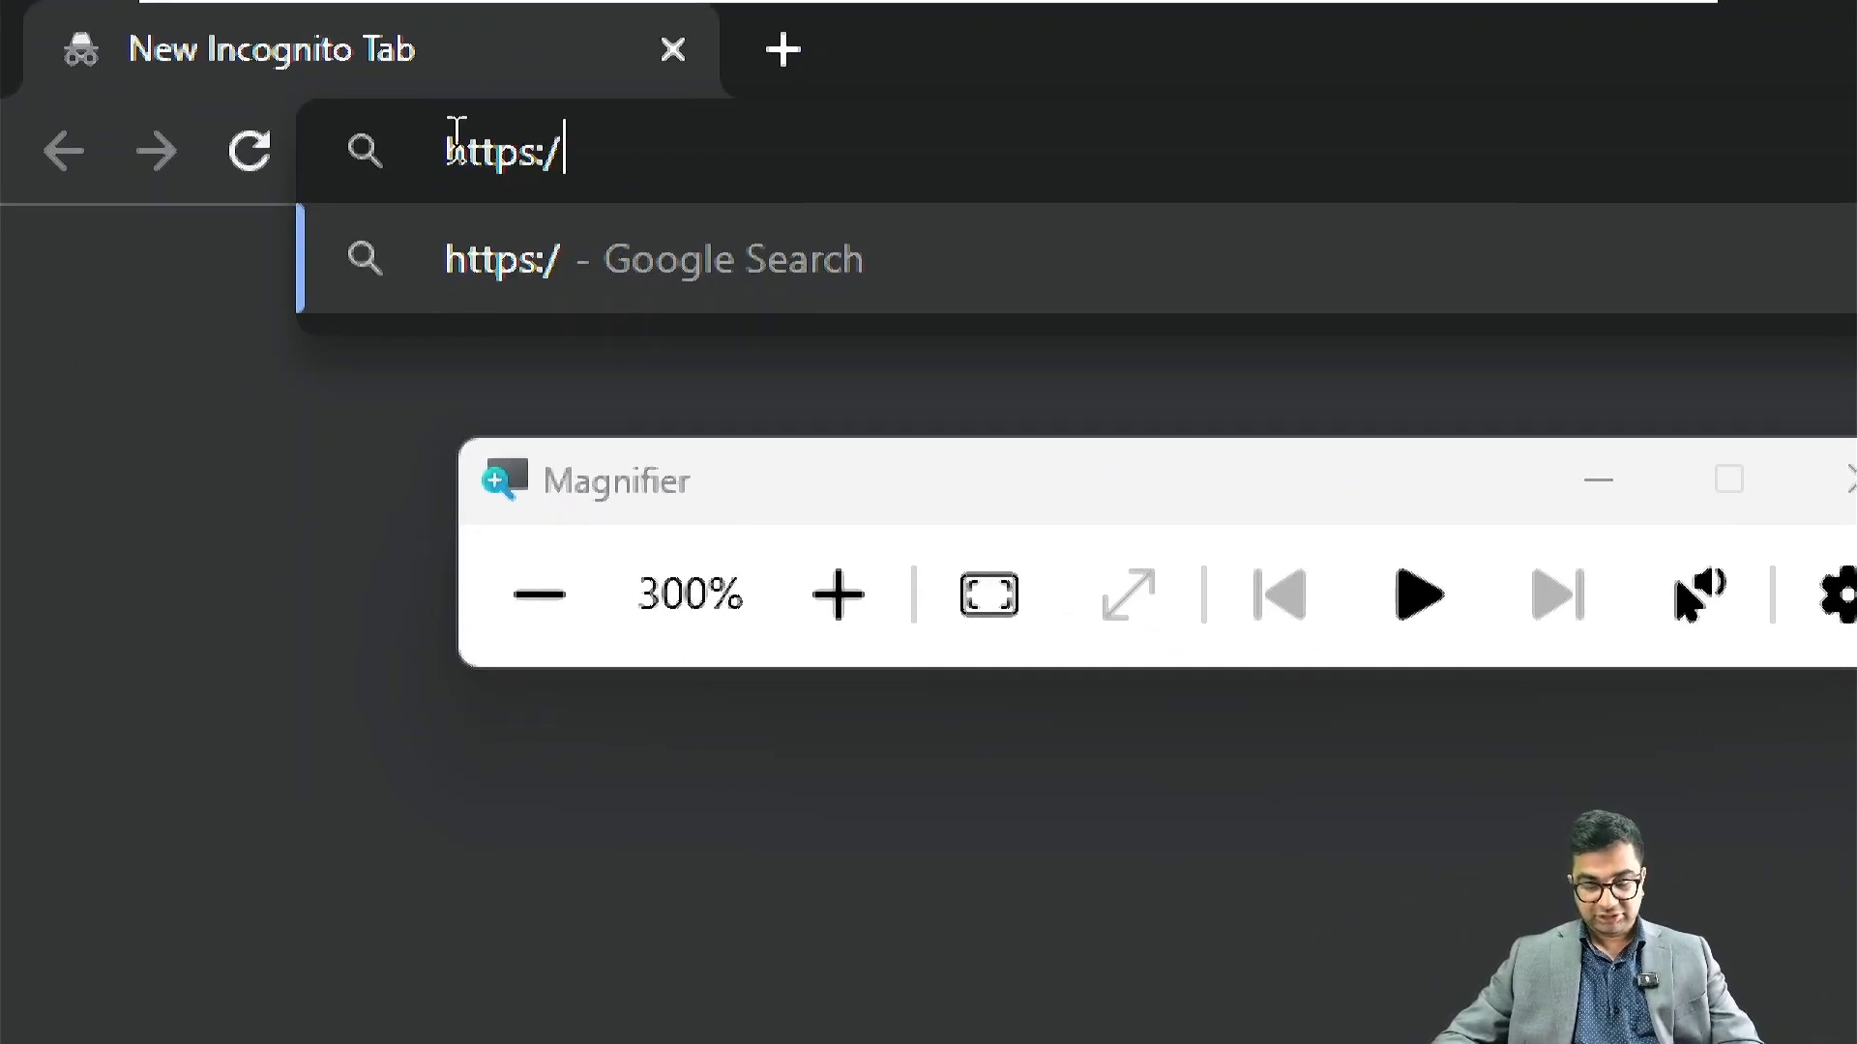
{"action": "type", "text": "nitaex"}
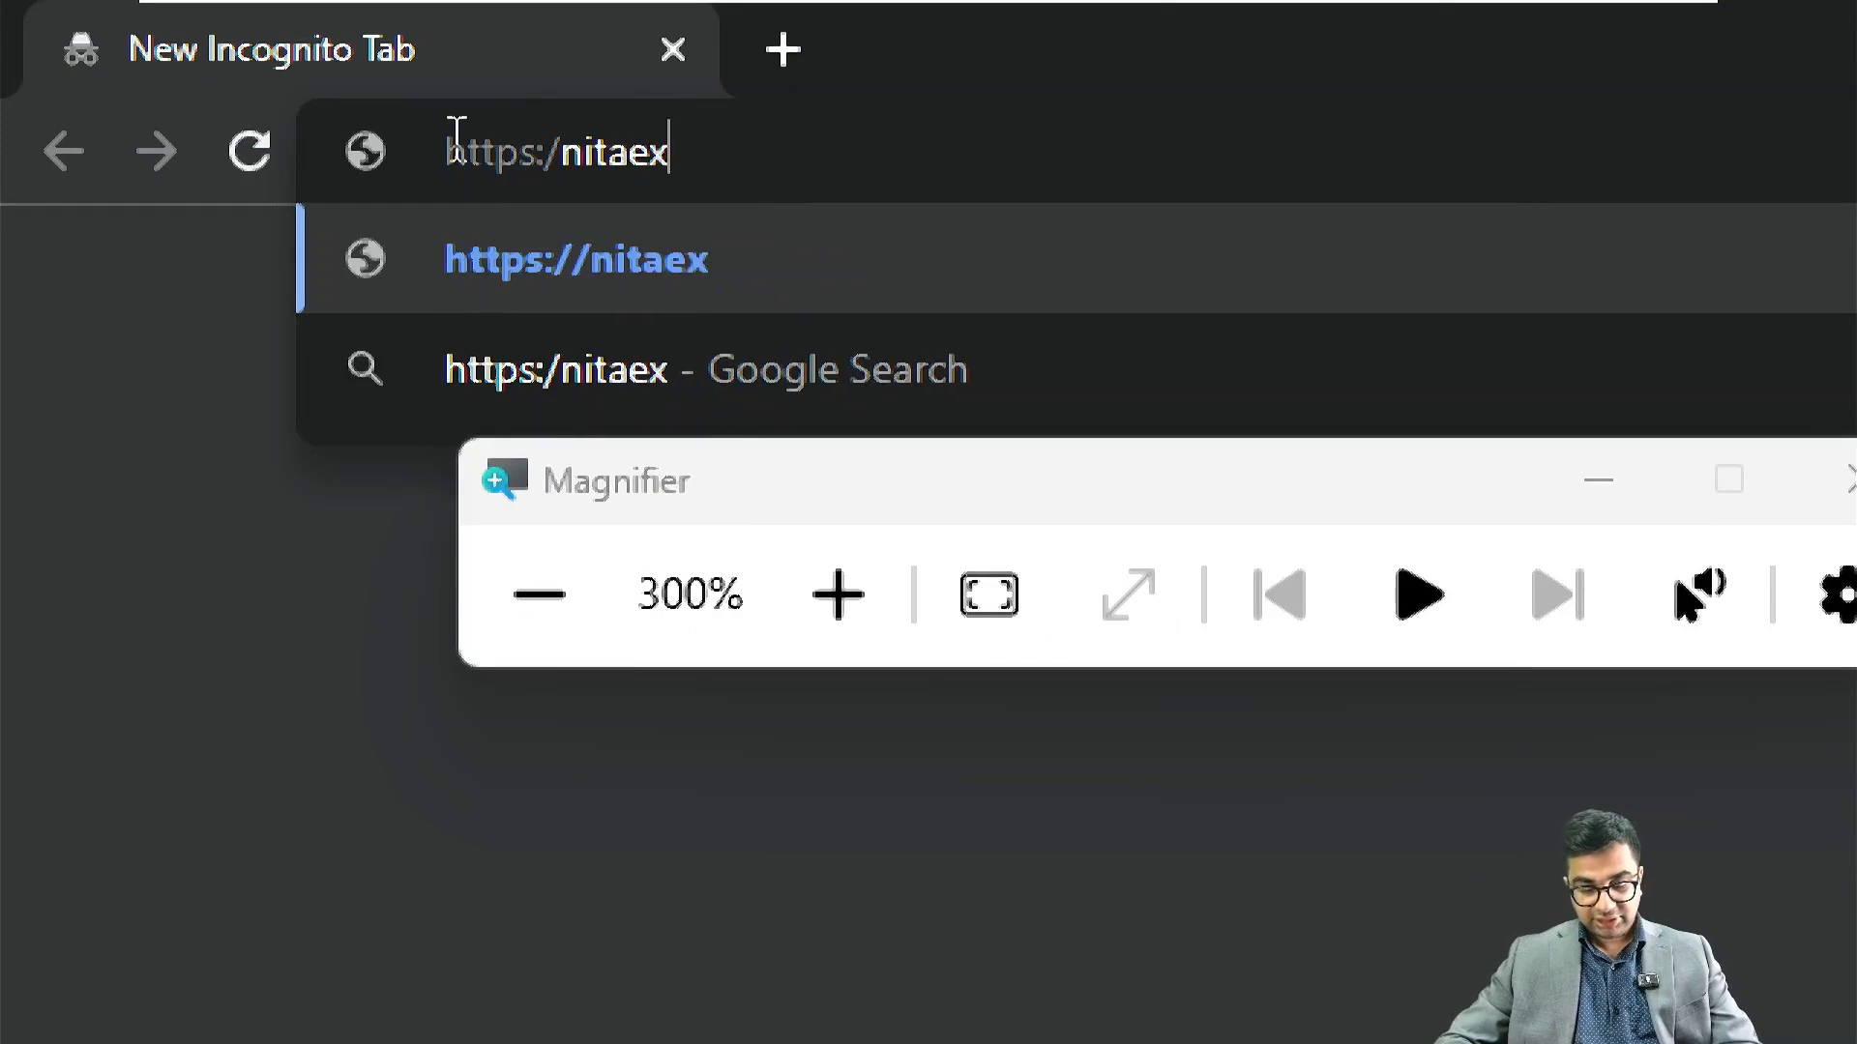
{"action": "type", "text": "ch01."}
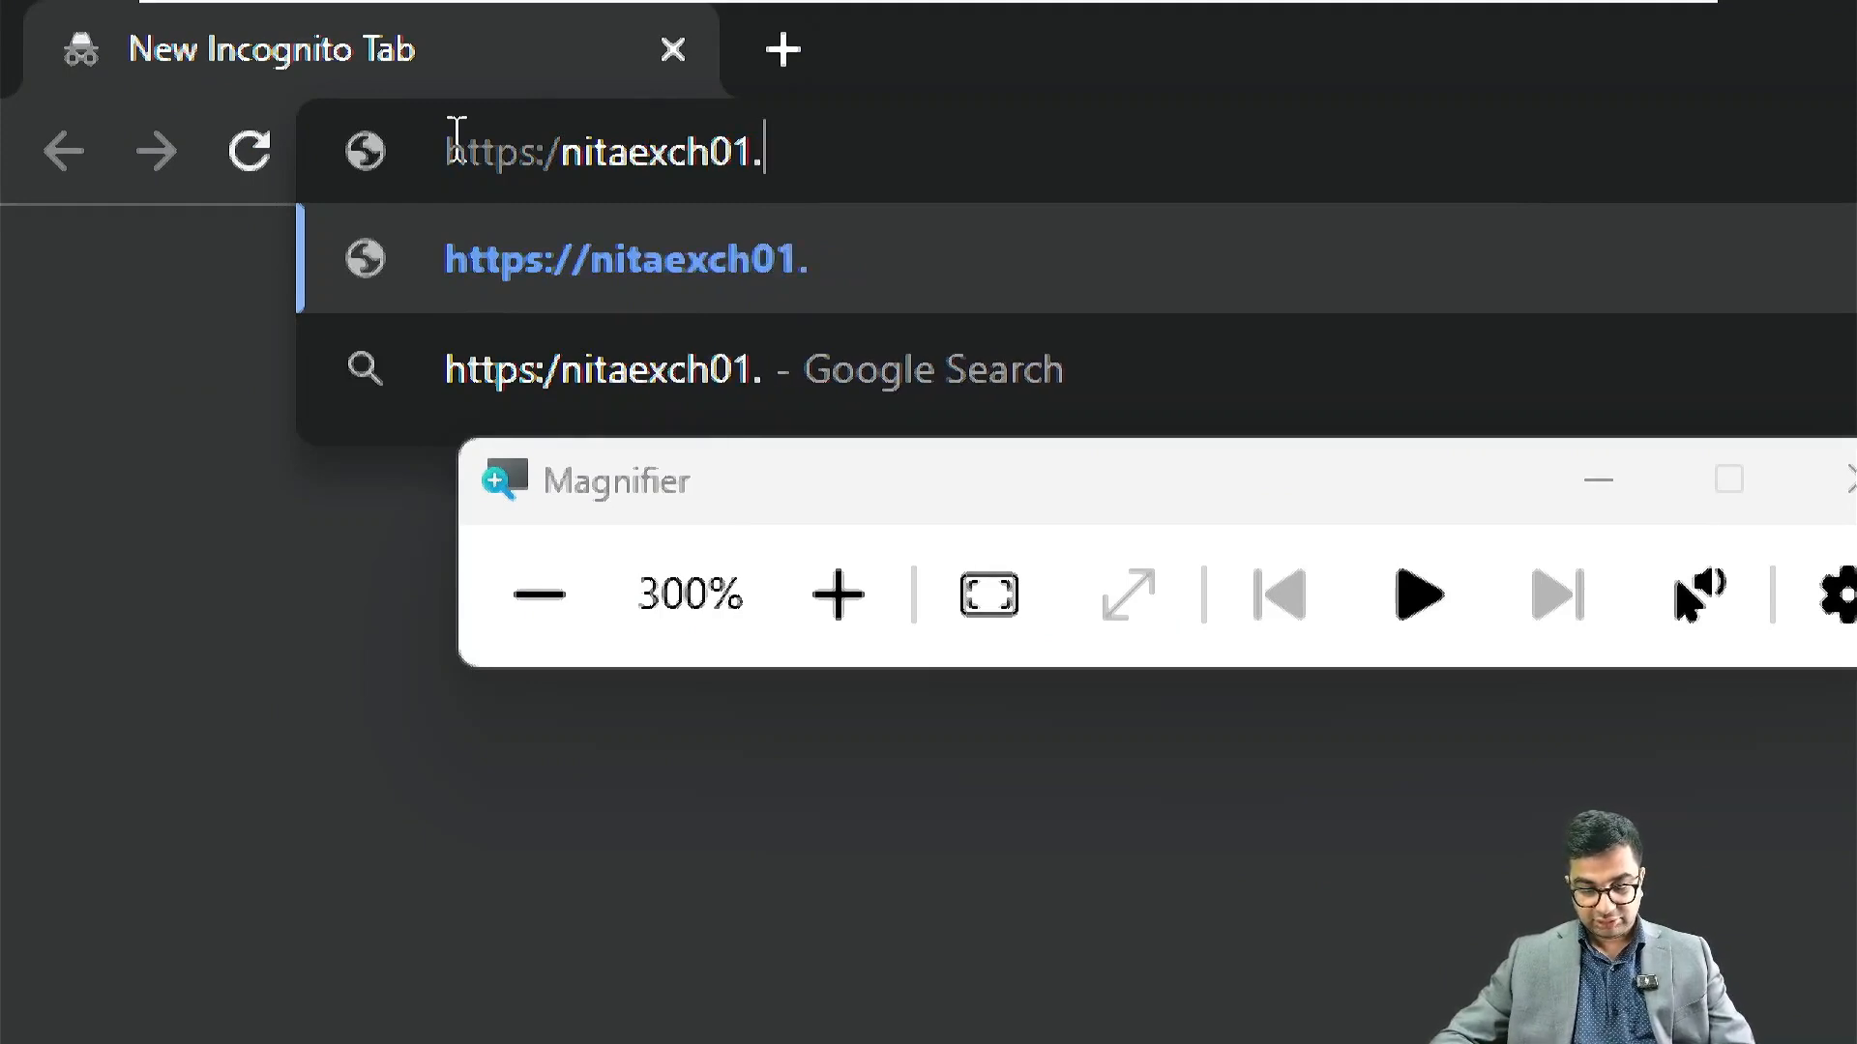
{"action": "type", "text": "nita.local/"}
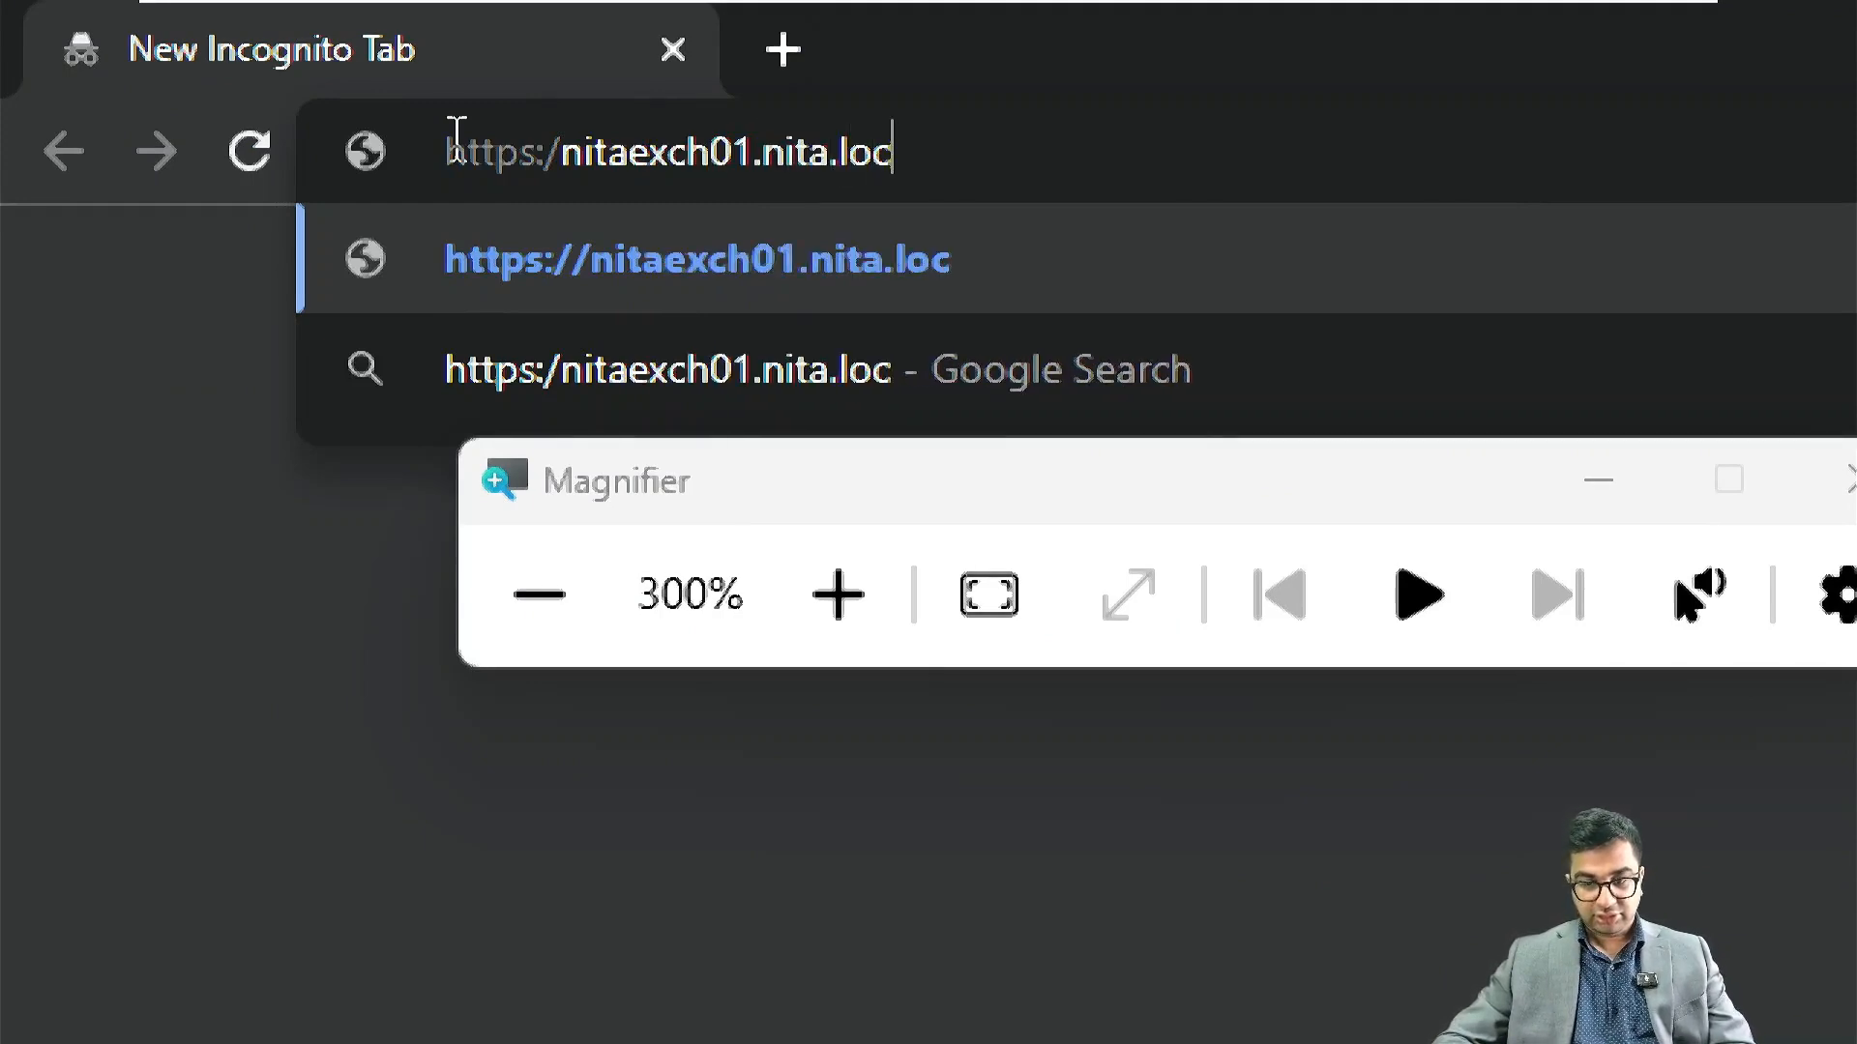
{"action": "type", "text": "owa/"}
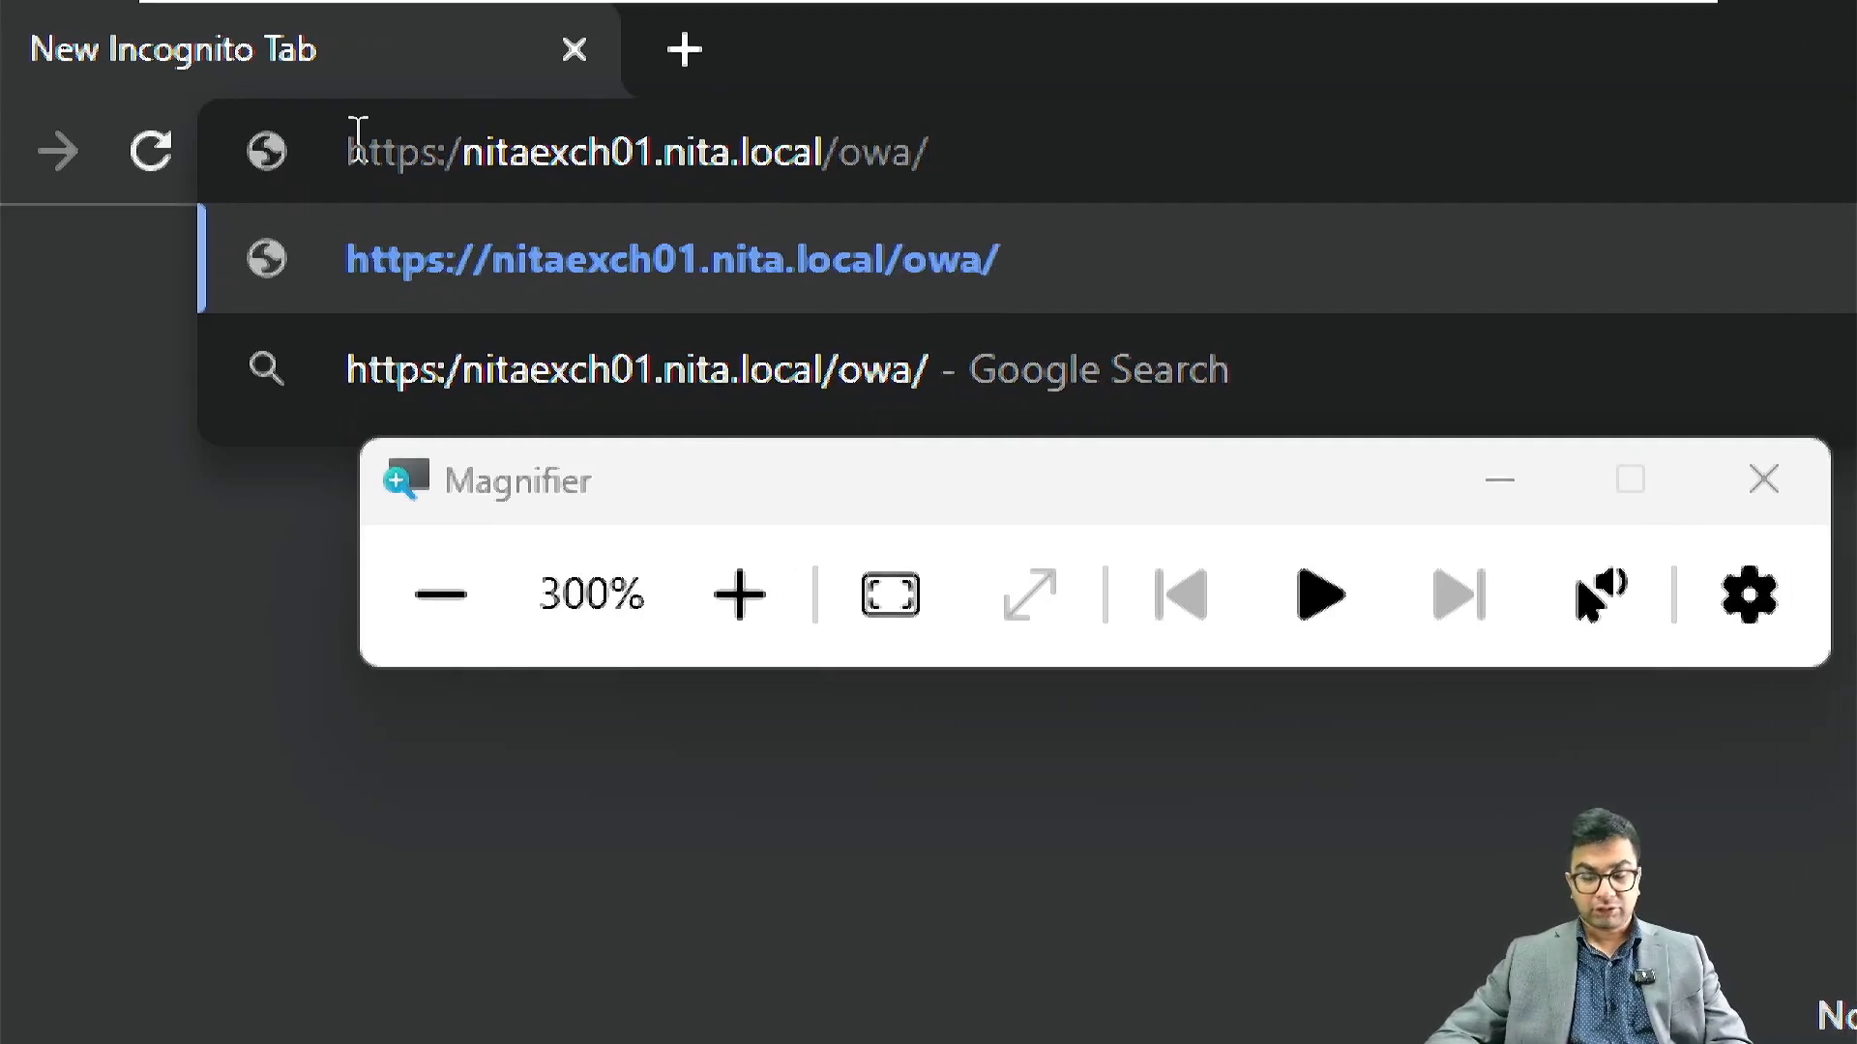
{"action": "key", "text": "Return"}
{"action": "key", "text": "super+minus"}
{"action": "key", "text": "super+minus"}
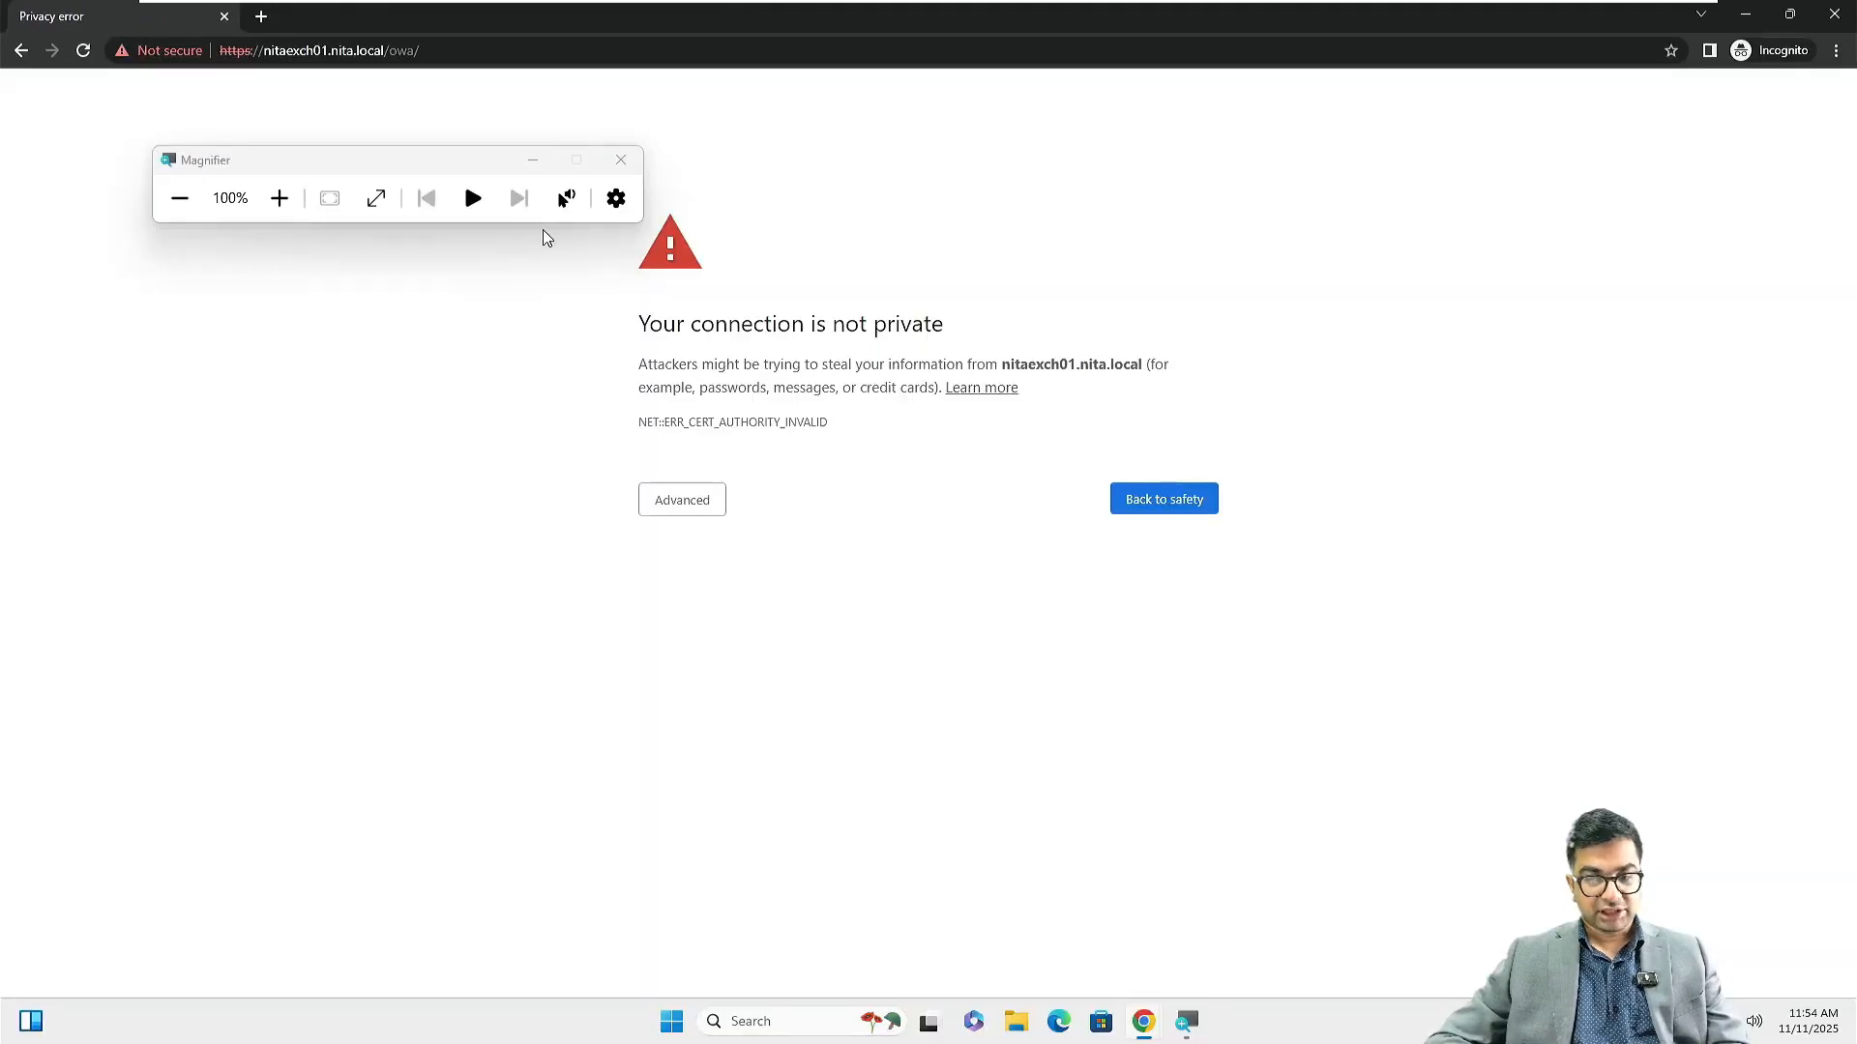
Close Magnifier and proceed past the certificate warning to the untrusted Exchange server
{"action": "left_click", "coordinate": [533, 162]}
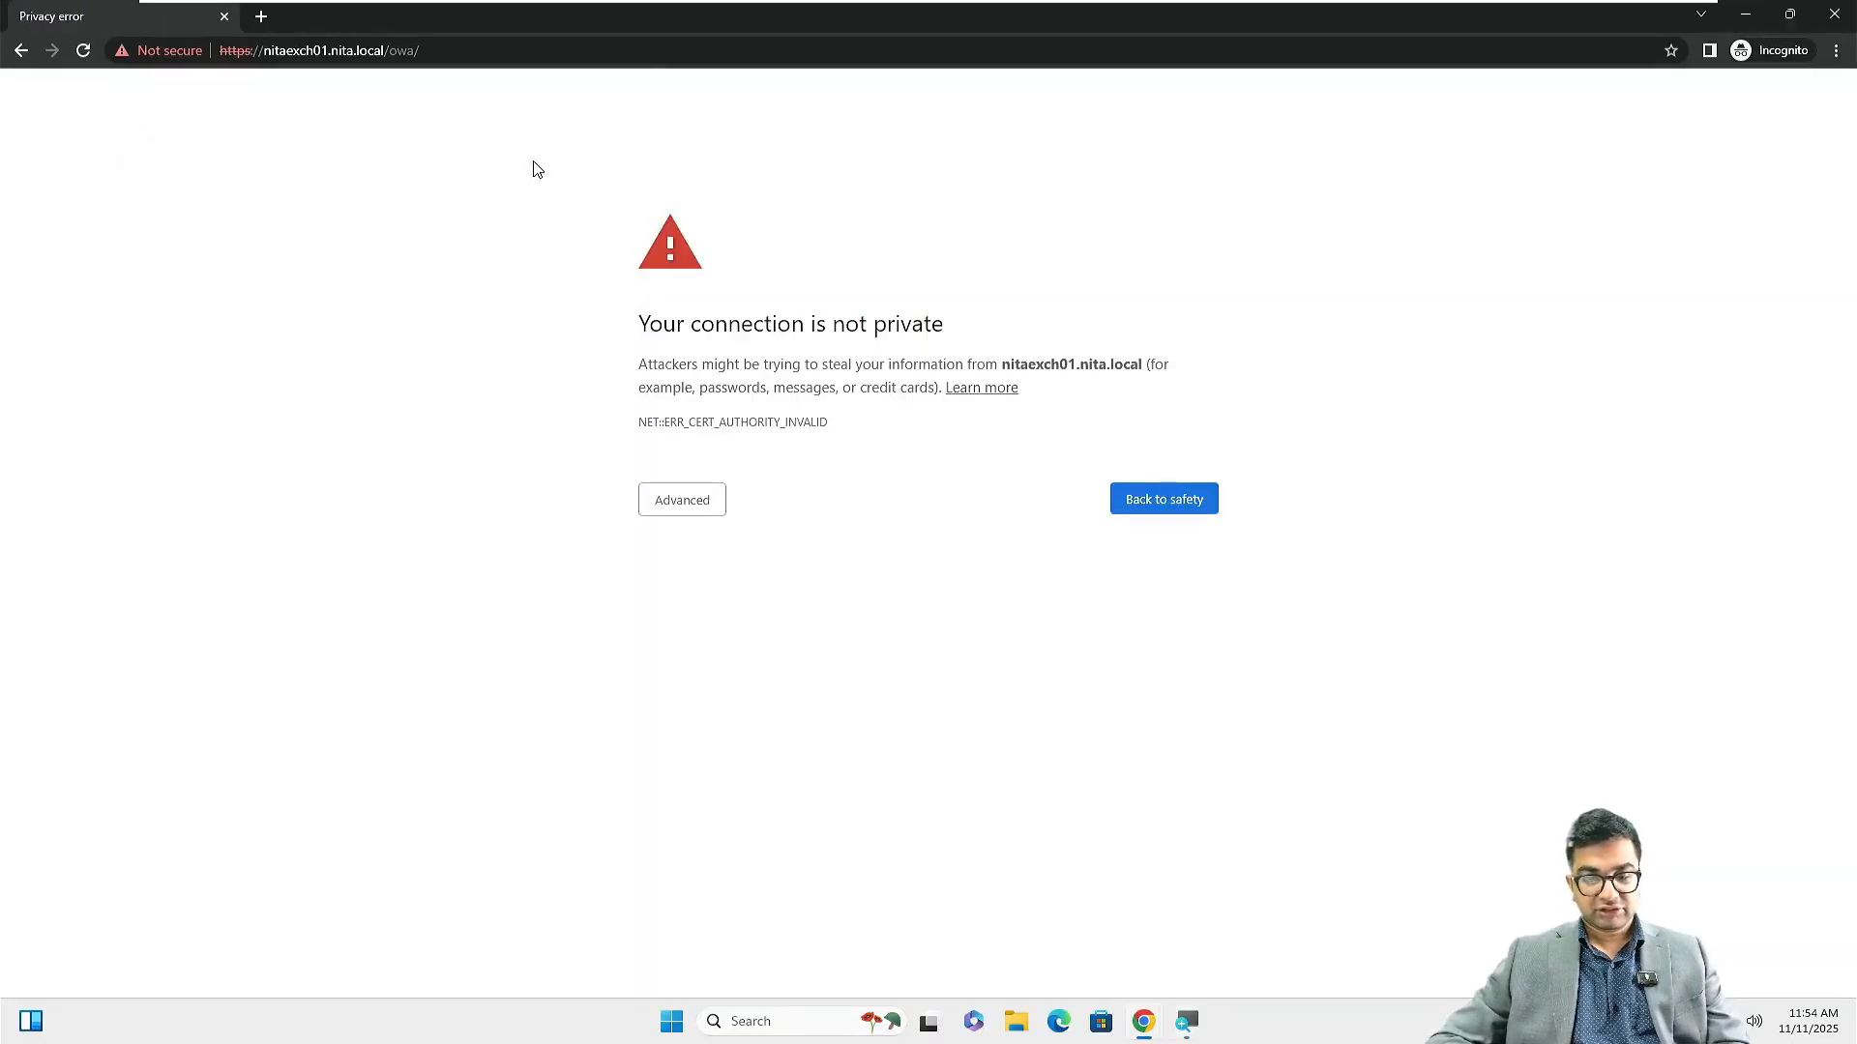
{"action": "left_click", "coordinate": [699, 510]}
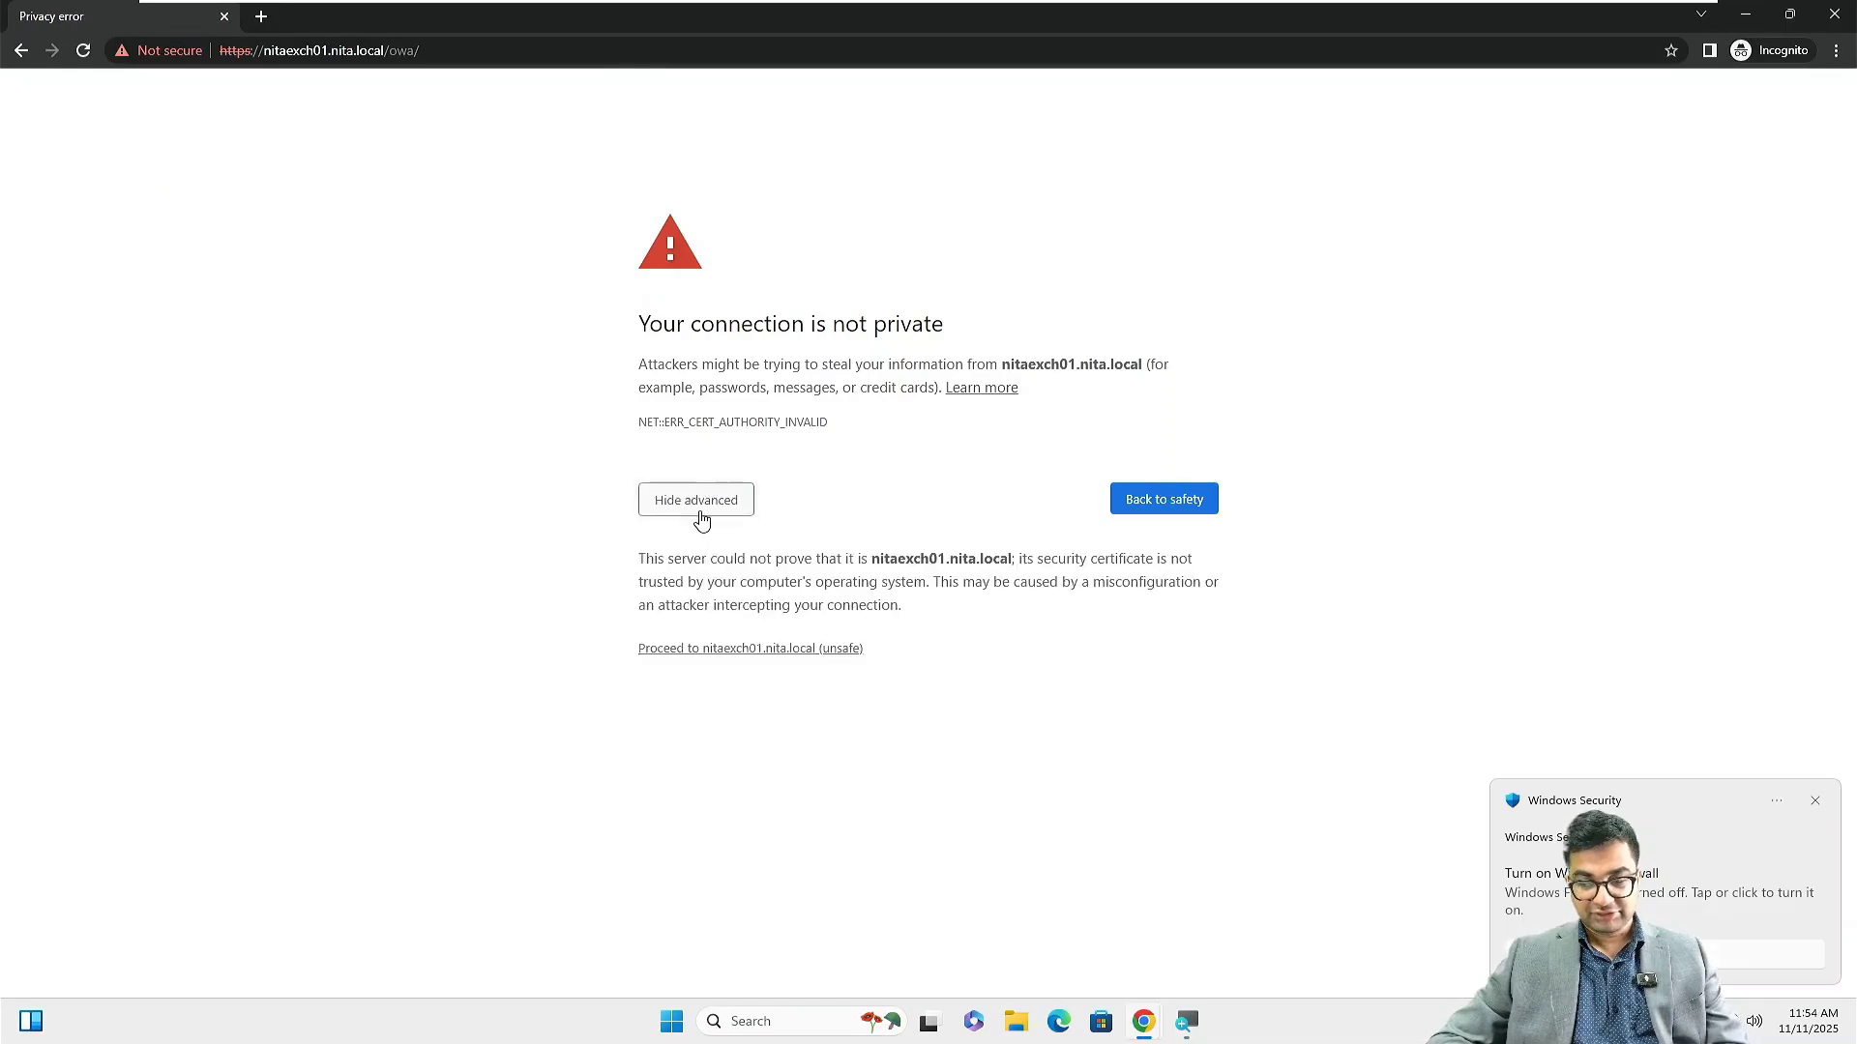
{"action": "left_click", "coordinate": [762, 663]}
Zoom the page to 125% and sign in as the NITA domain administrator with its password
{"action": "key", "text": "ctrl+plus"}
{"action": "key", "text": "ctrl+plus"}
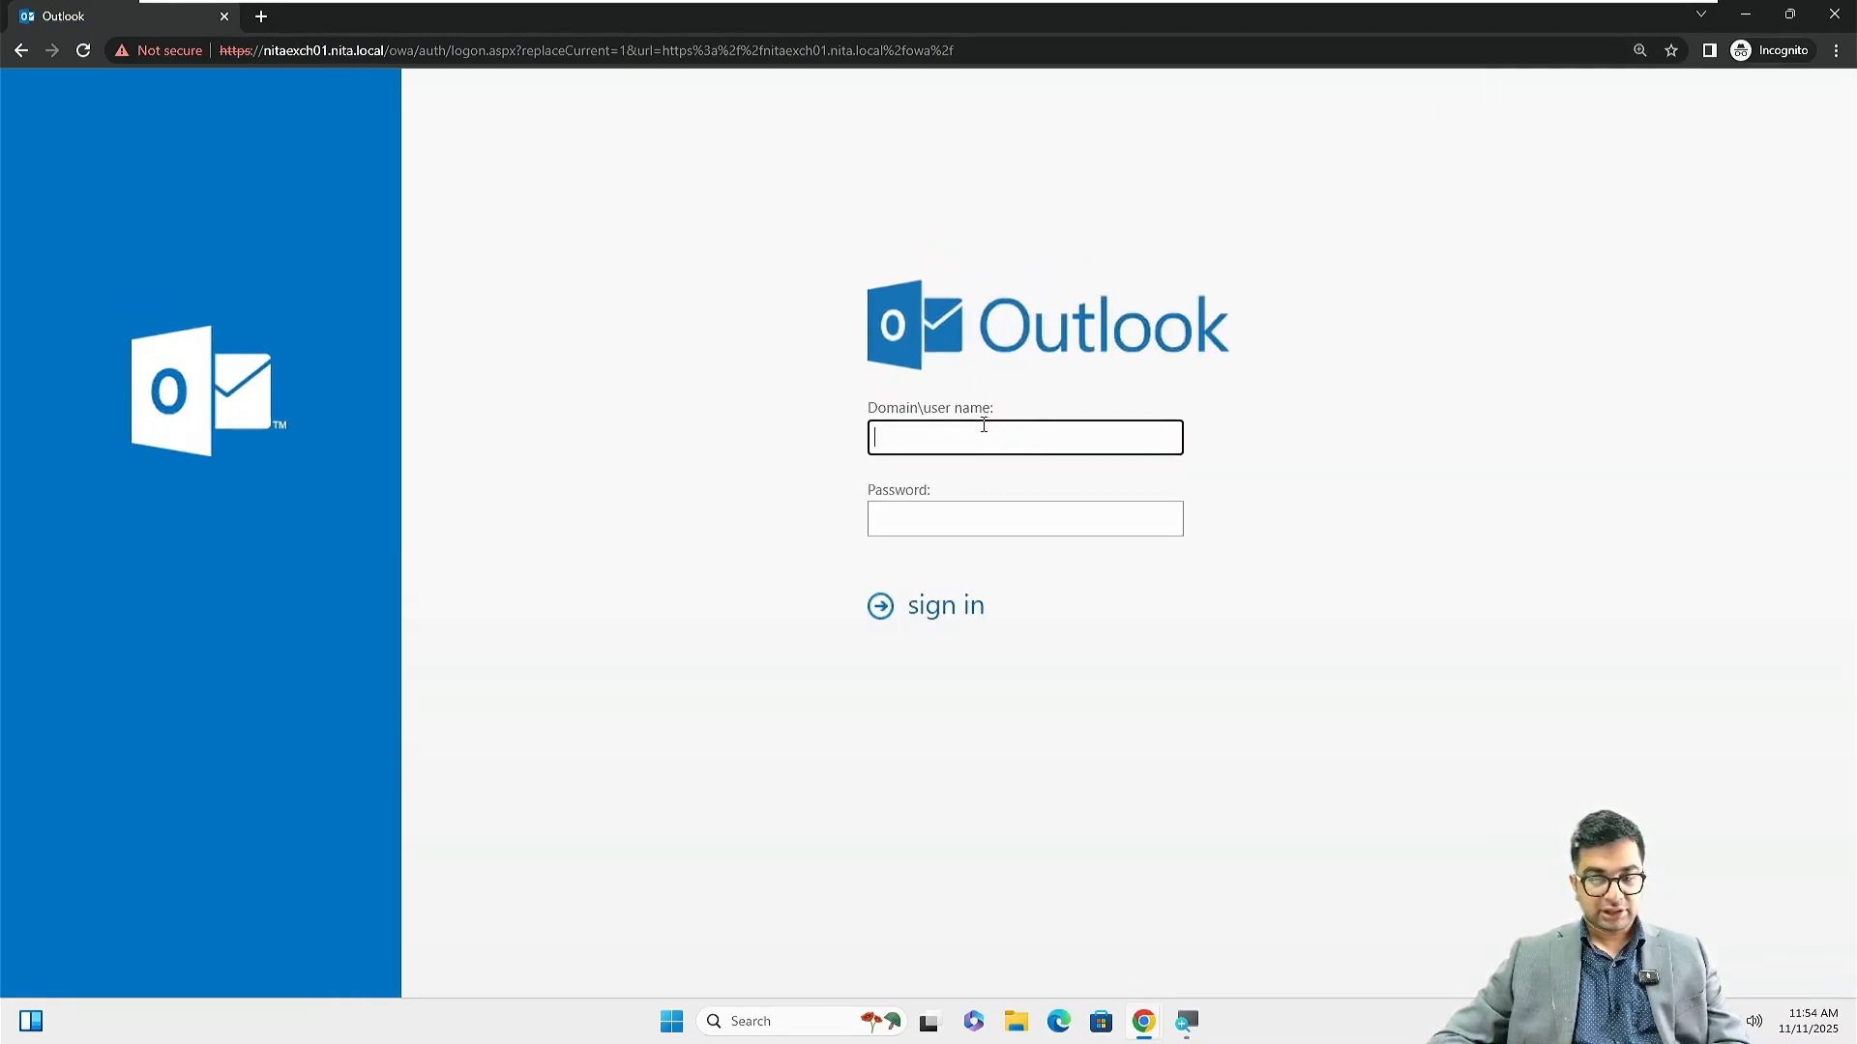
{"action": "type", "text": "NITA"}
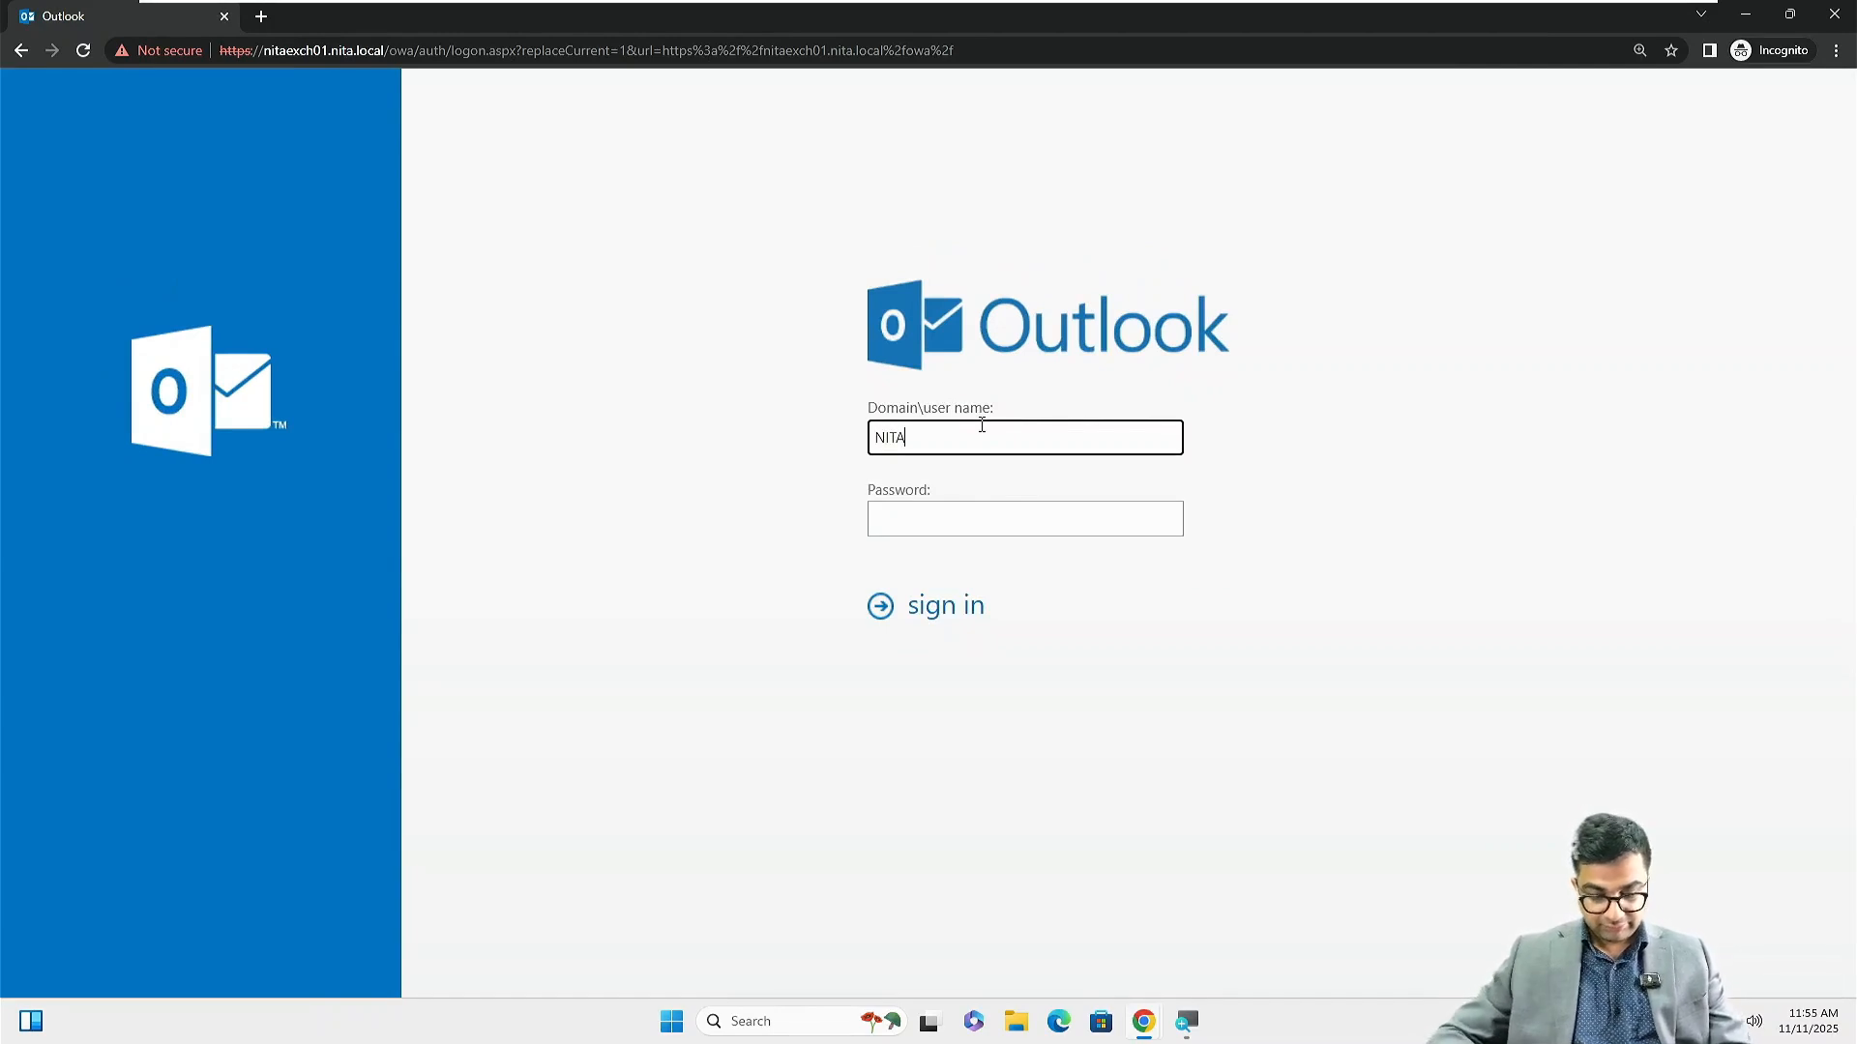
{"action": "type", "text": "\\Adminis"}
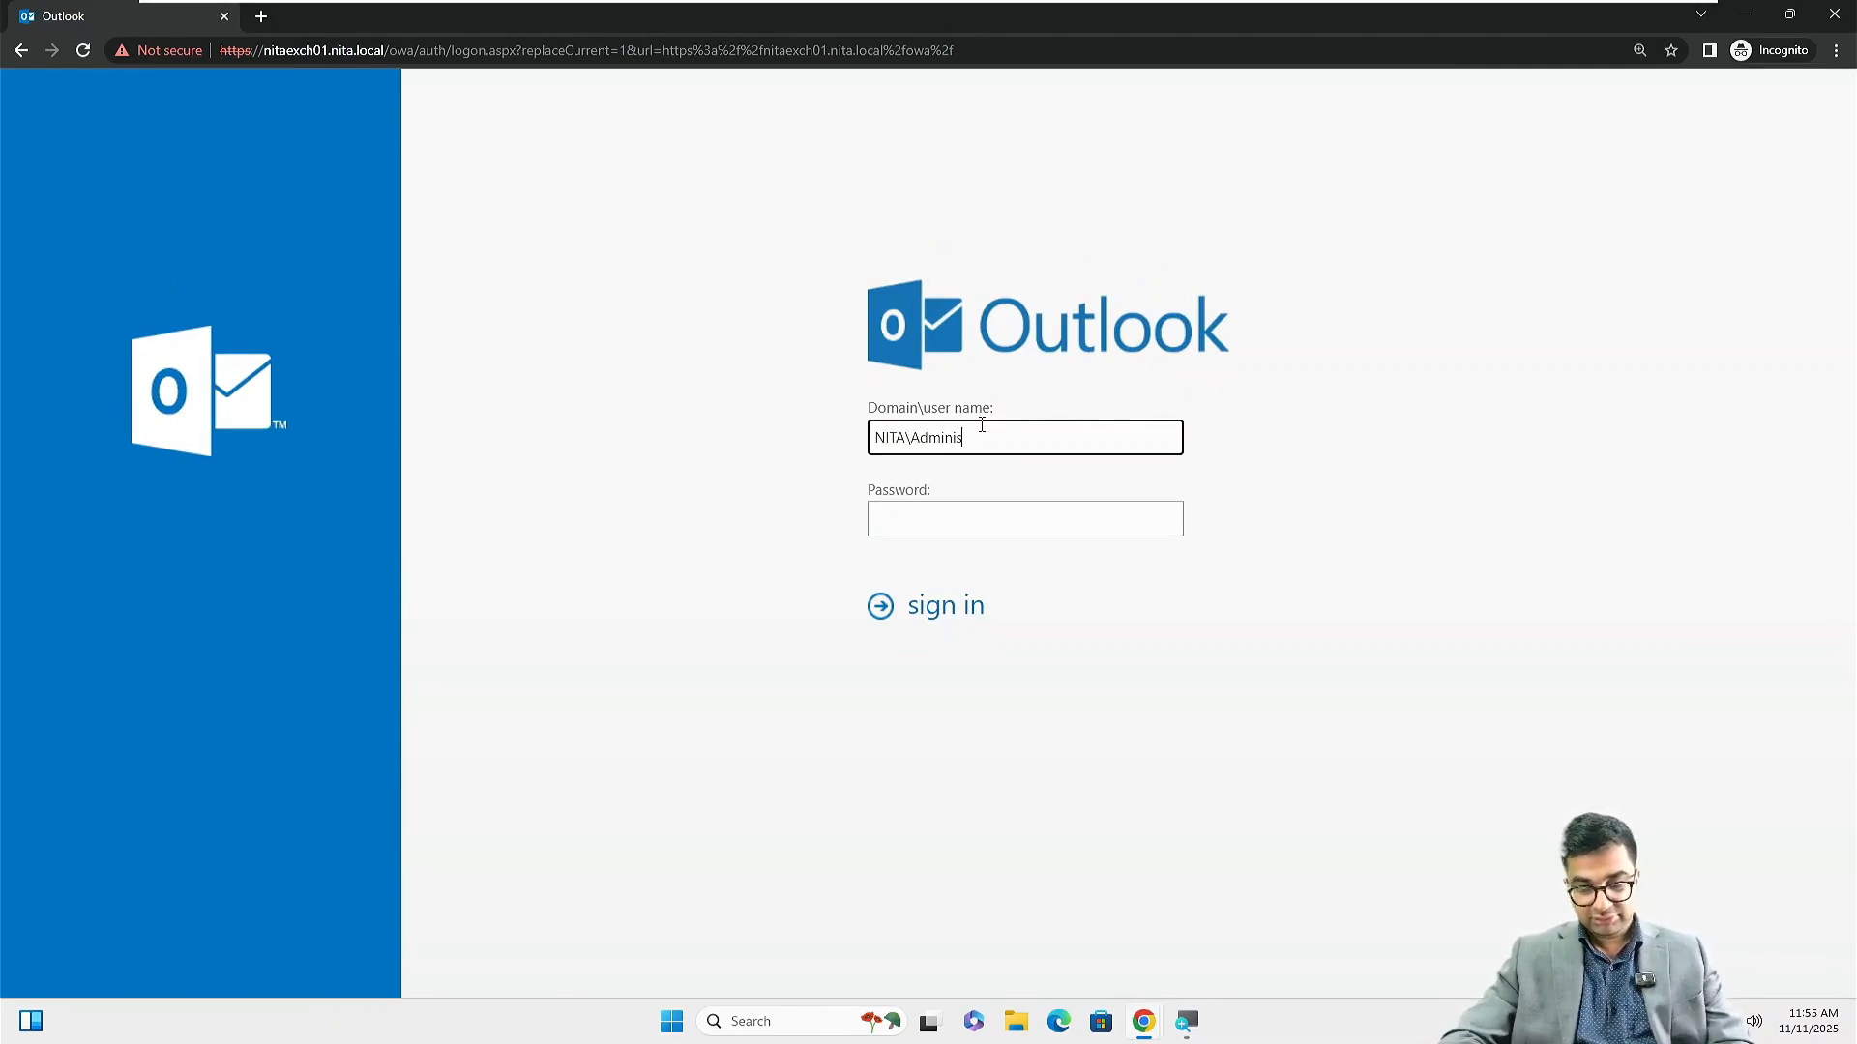
{"action": "type", "text": "trator"}
{"action": "key", "text": "Tab"}
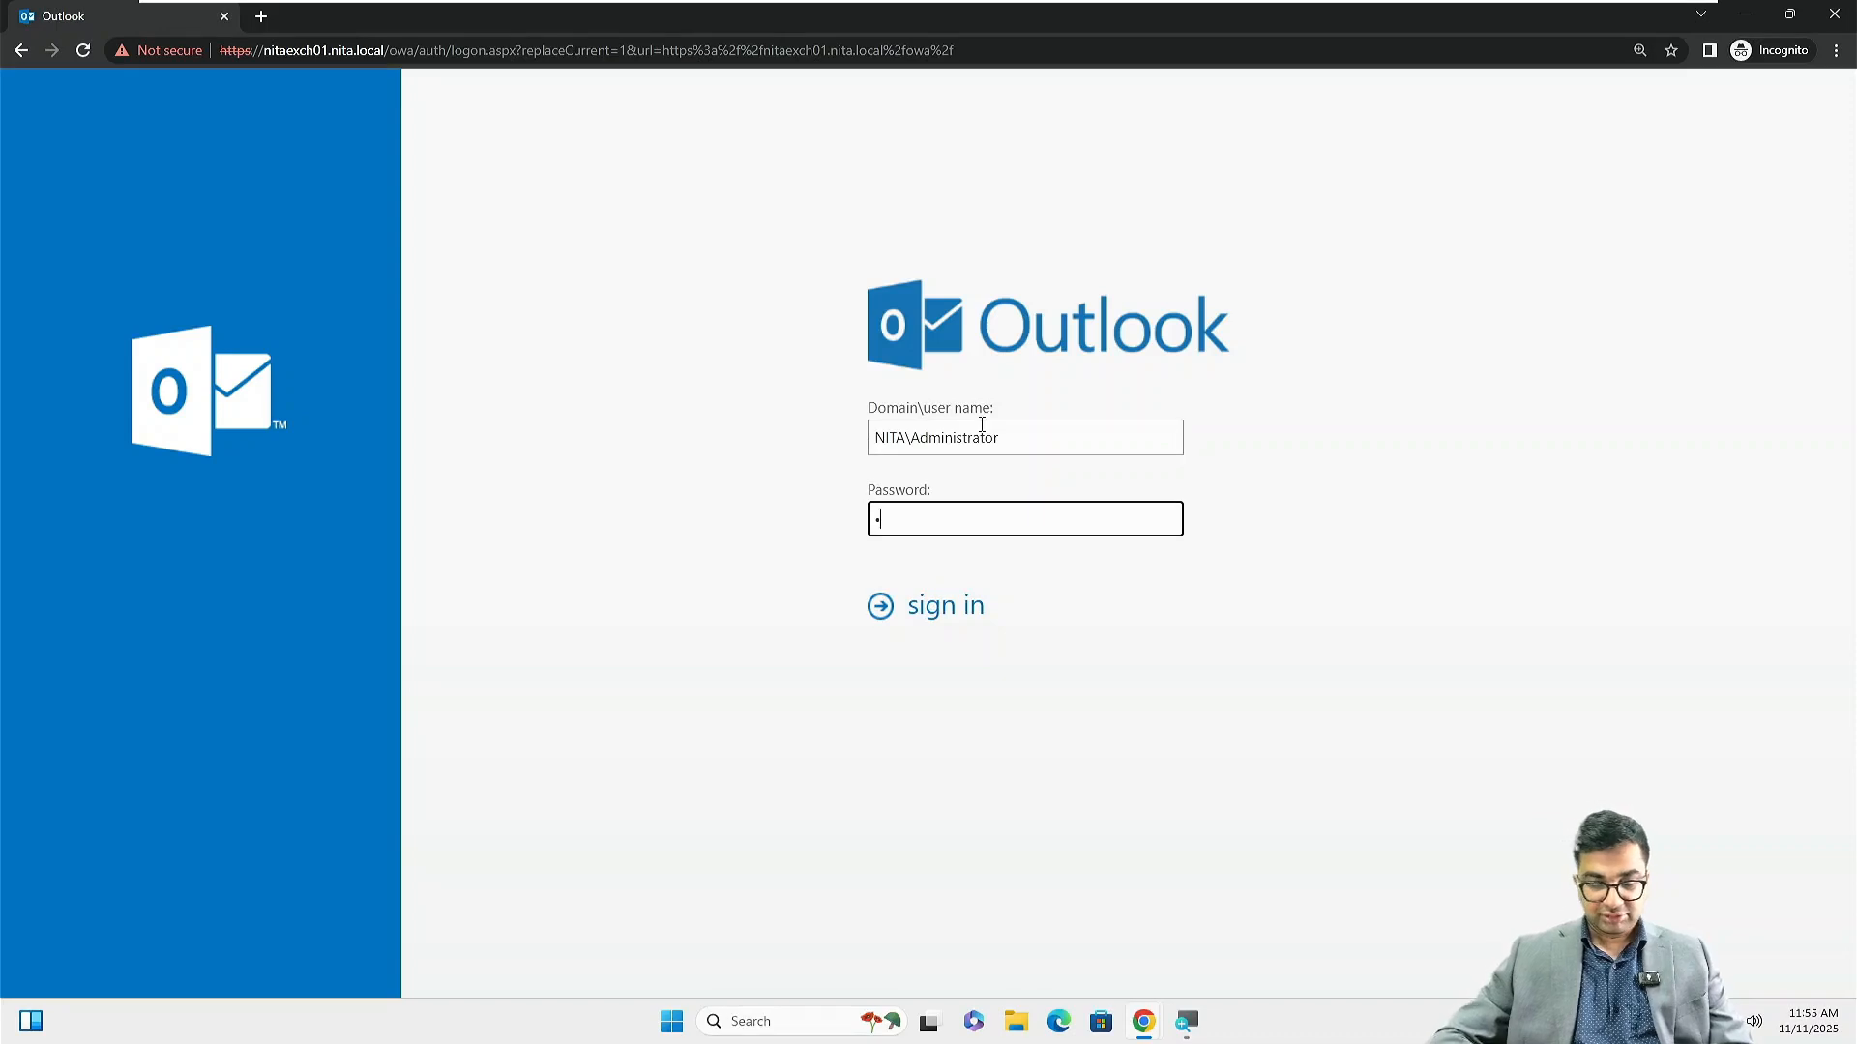
{"action": "type", "text": "•••••••"}
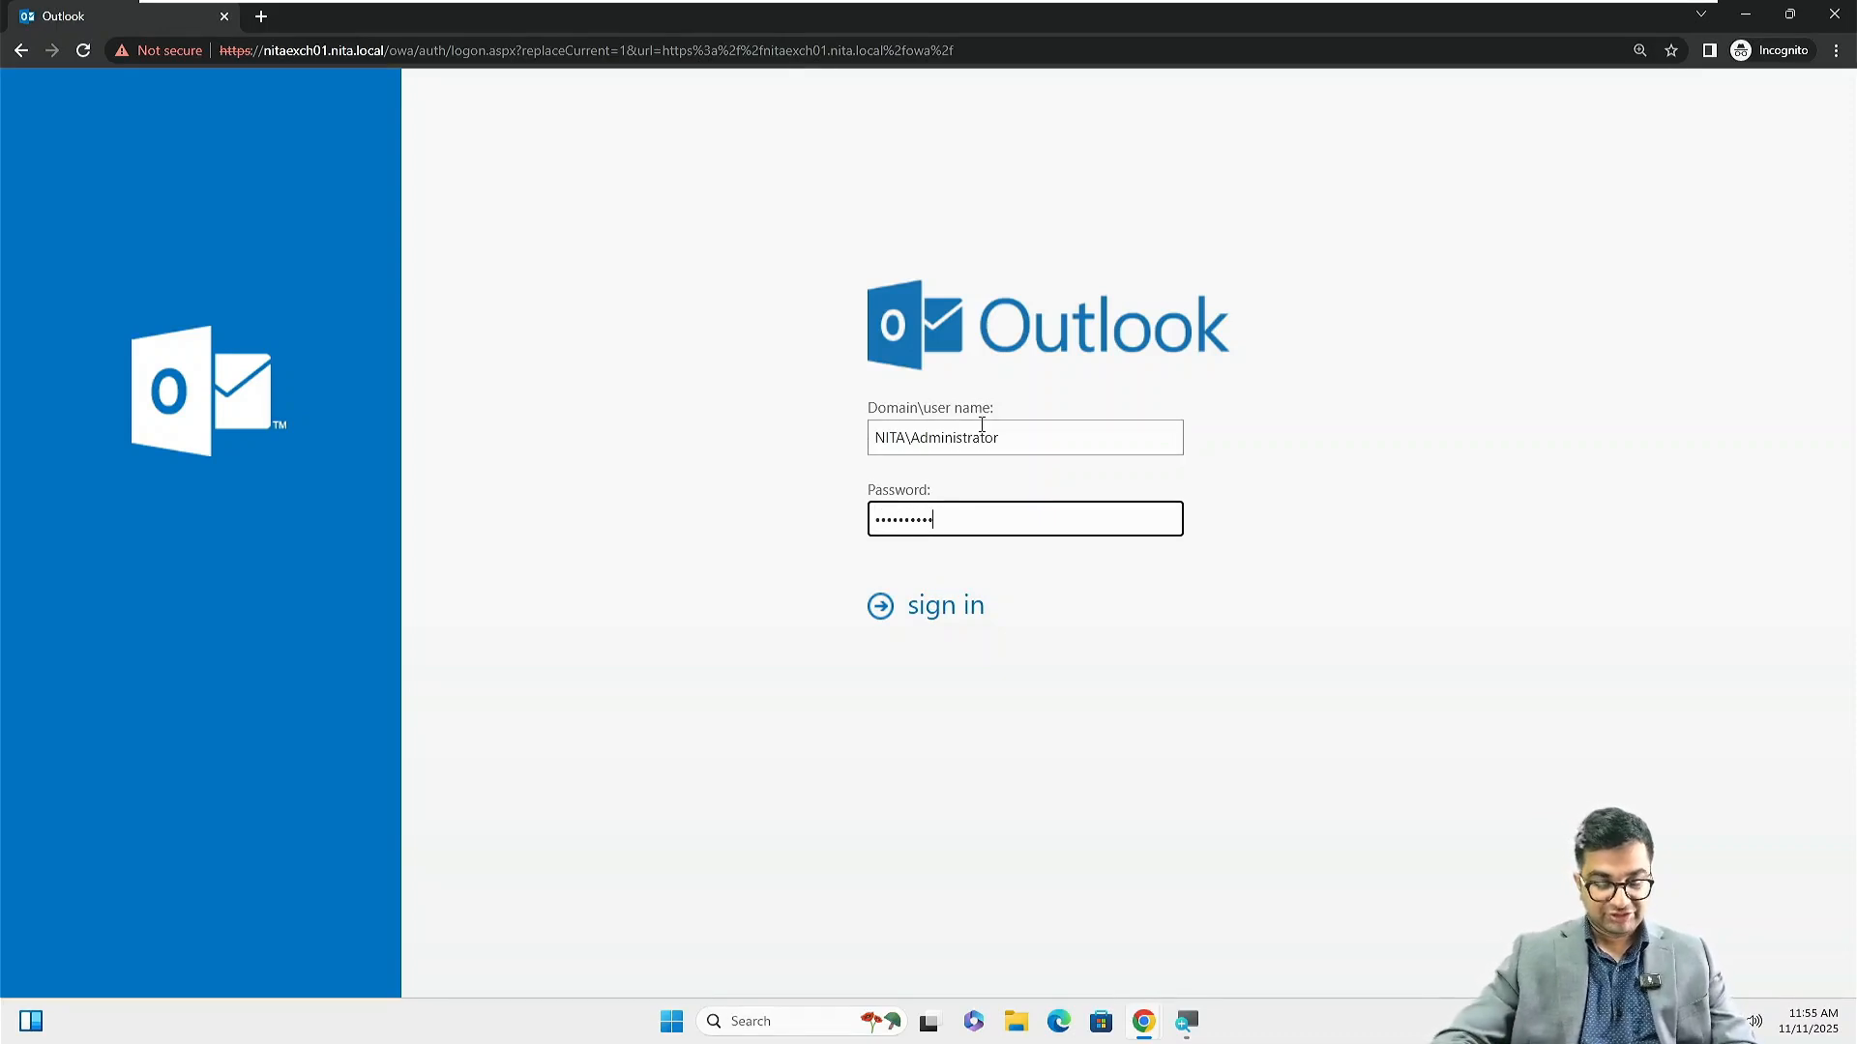
{"action": "key", "text": "Return"}
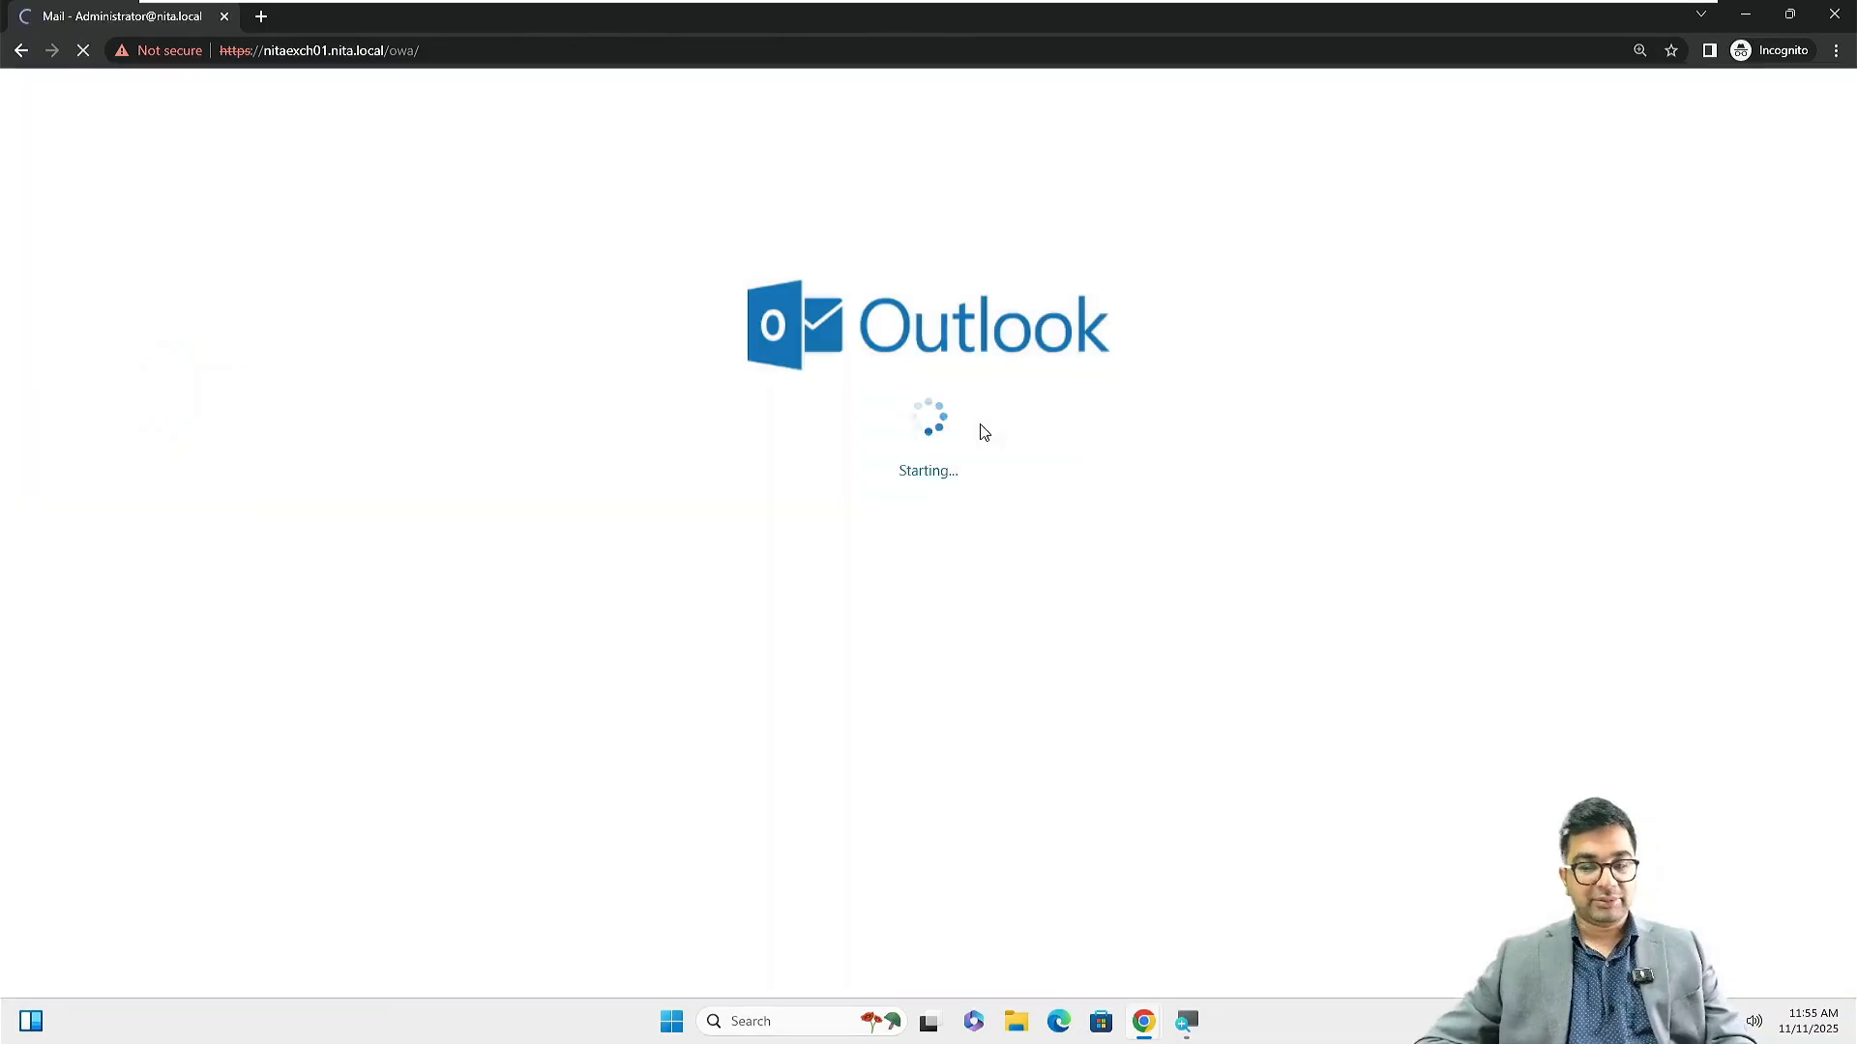
Open the Test email in the reading pane and its own window, then close that window
{"action": "left_click", "coordinate": [433, 262]}
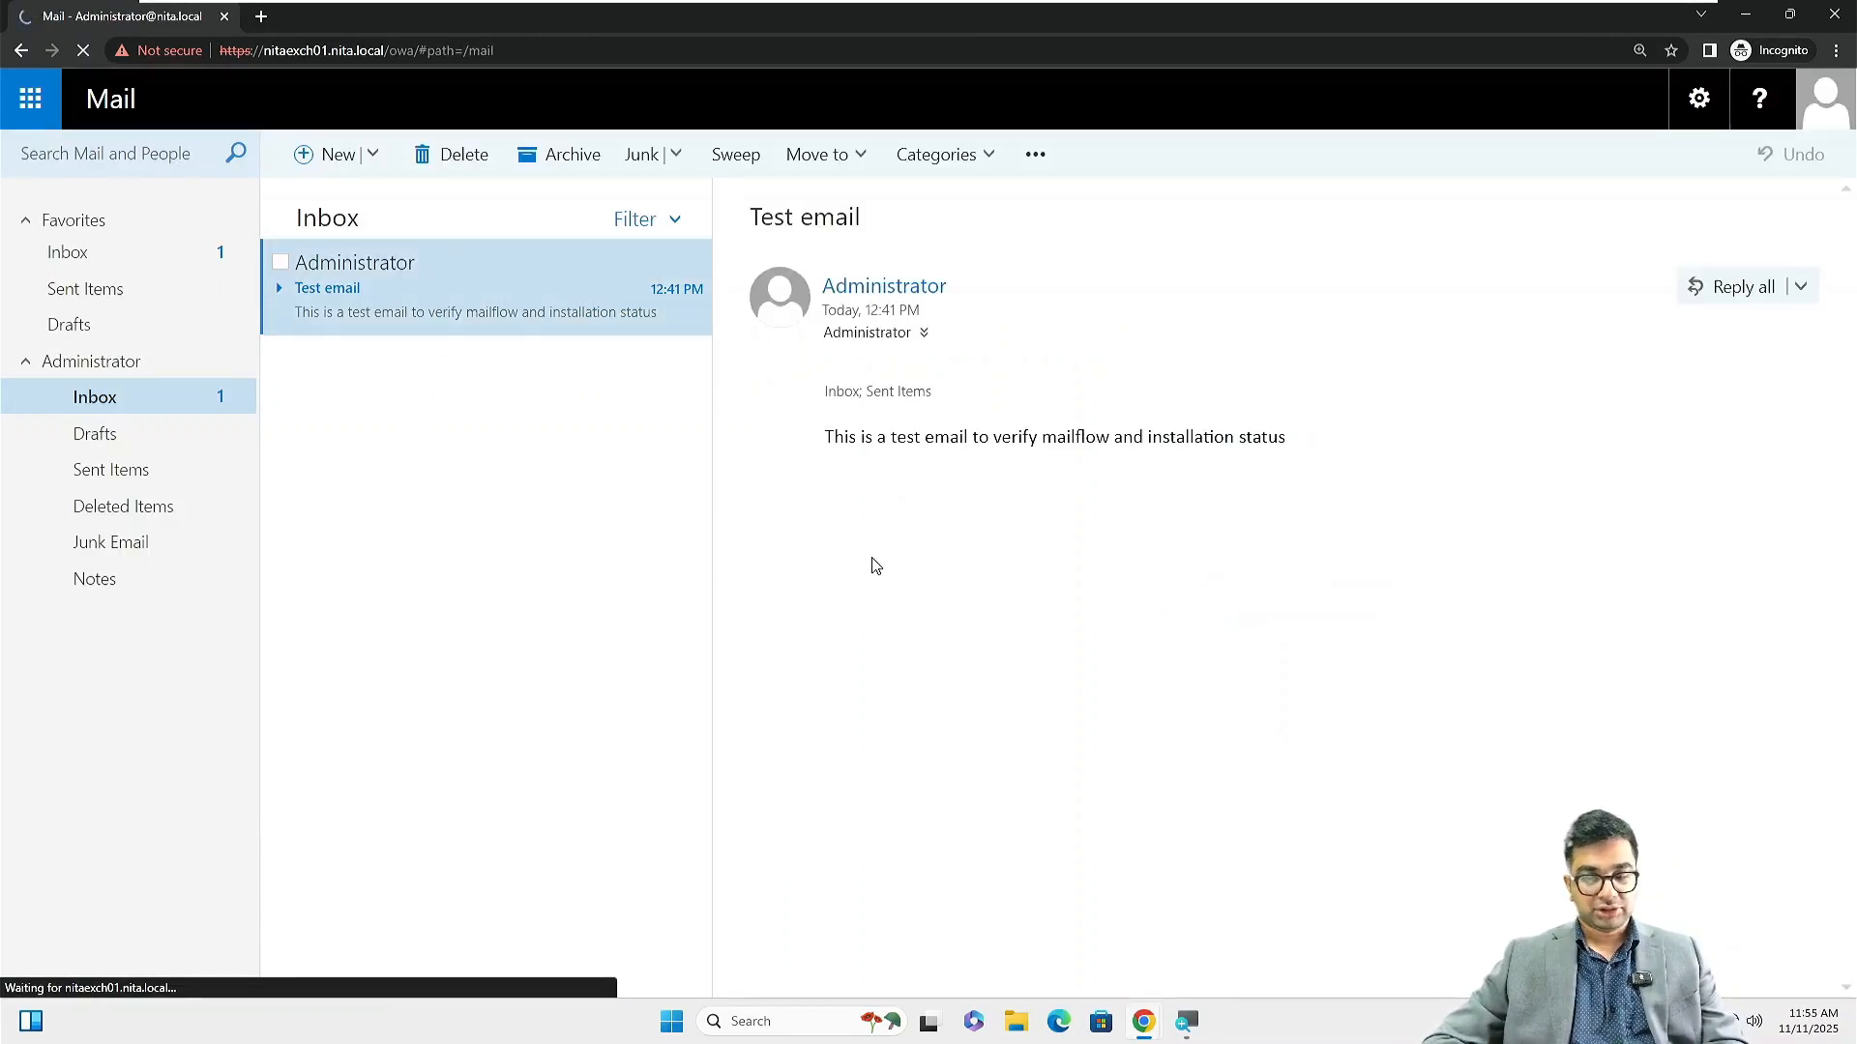
{"action": "double_click", "coordinate": [377, 327]}
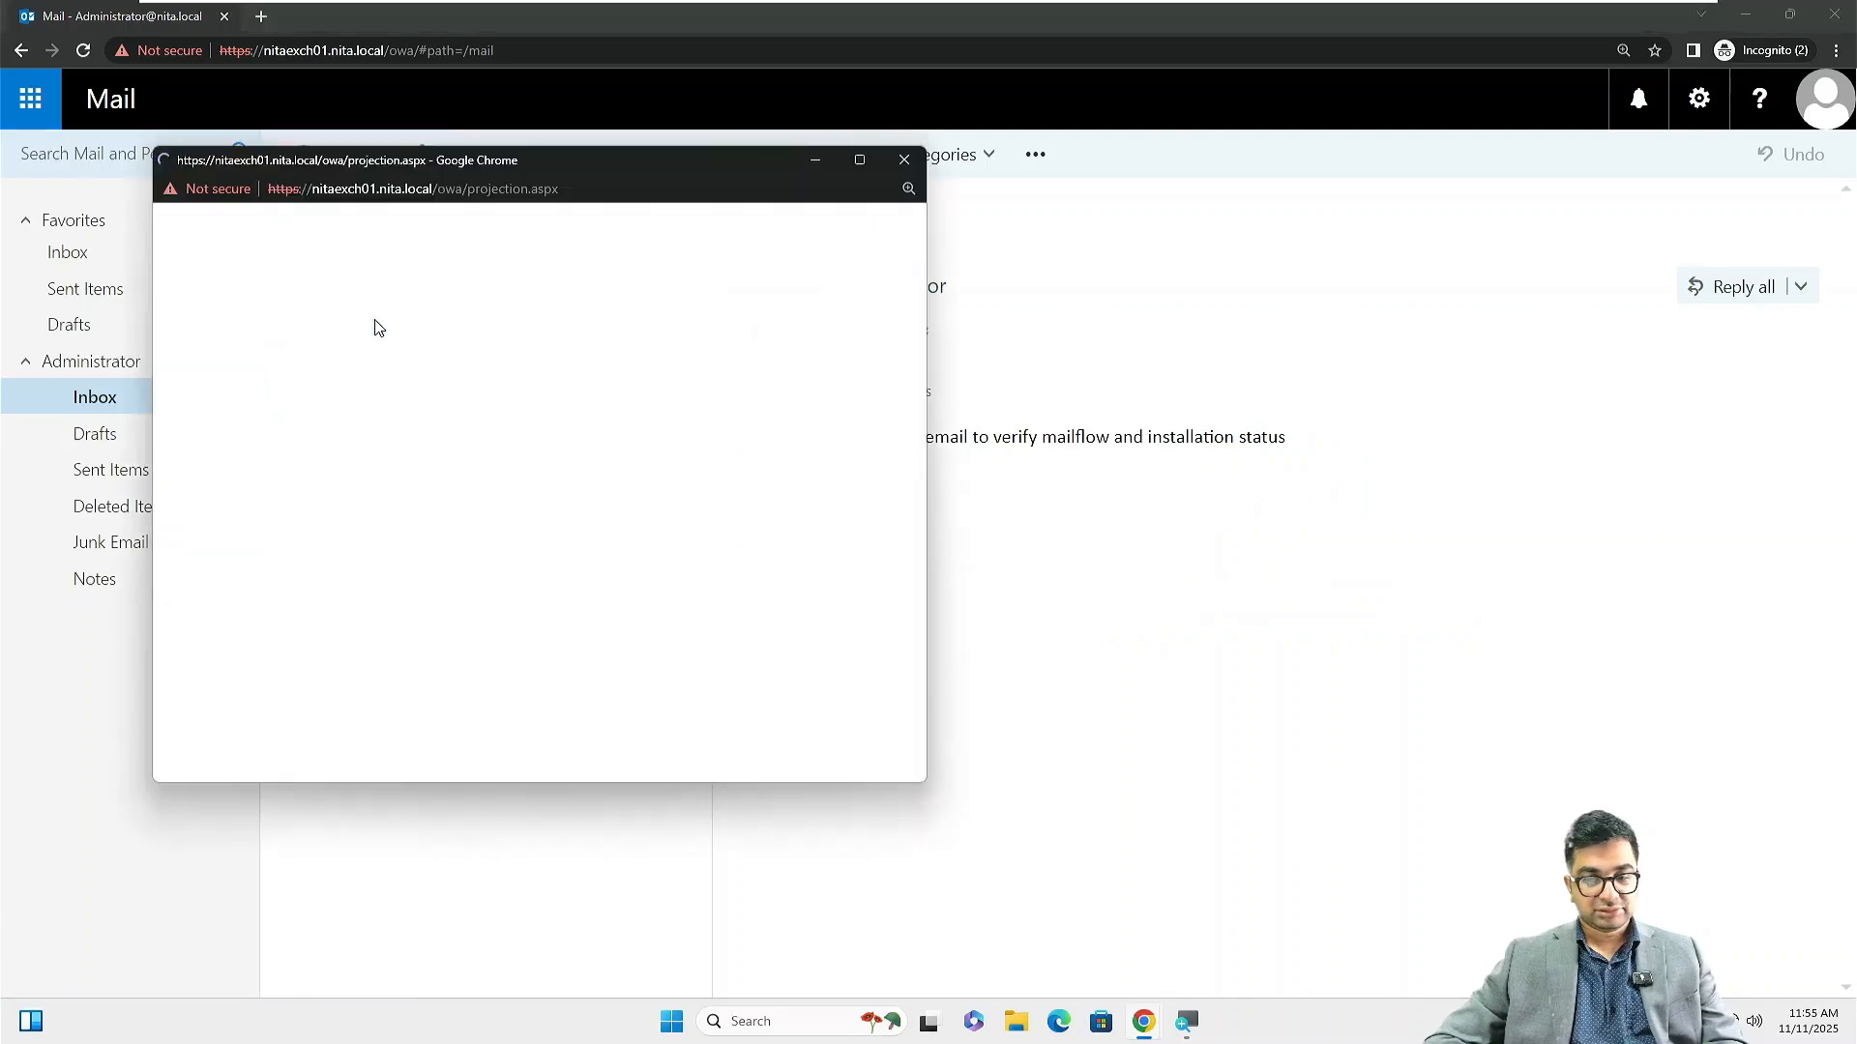
{"action": "left_click", "coordinate": [905, 161]}
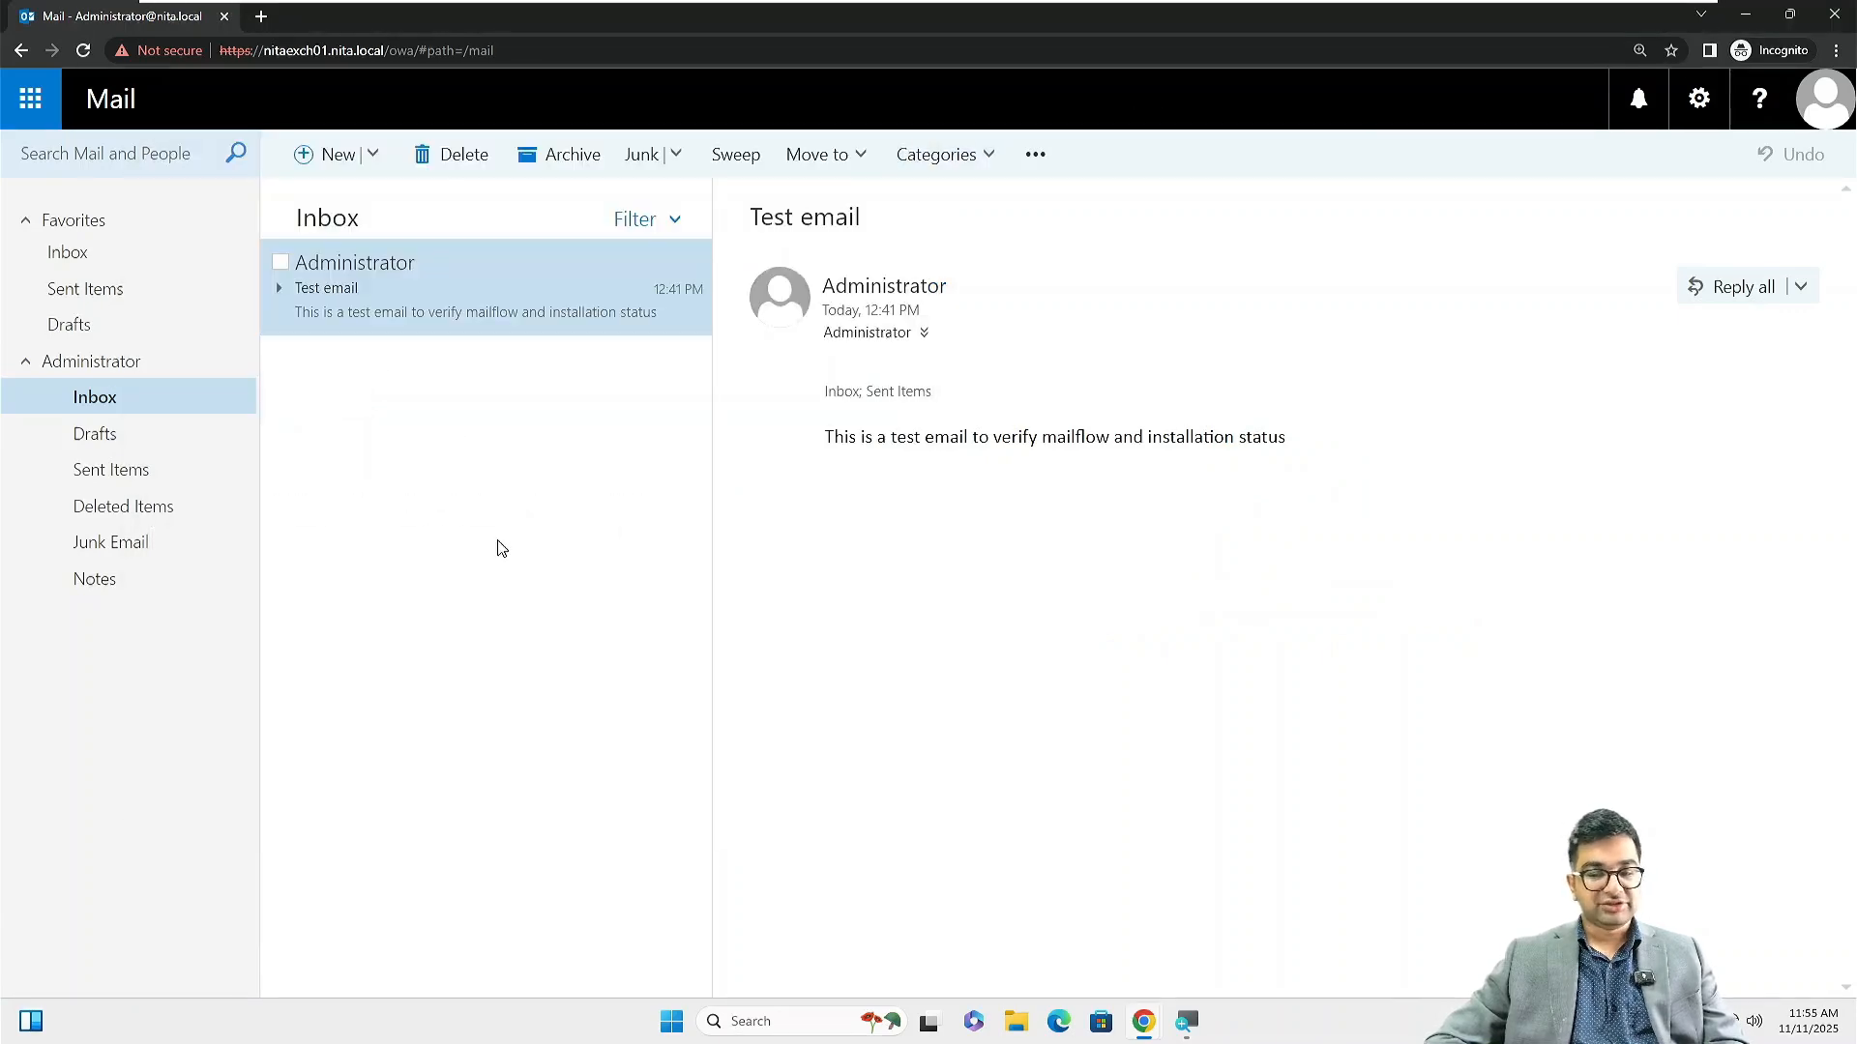